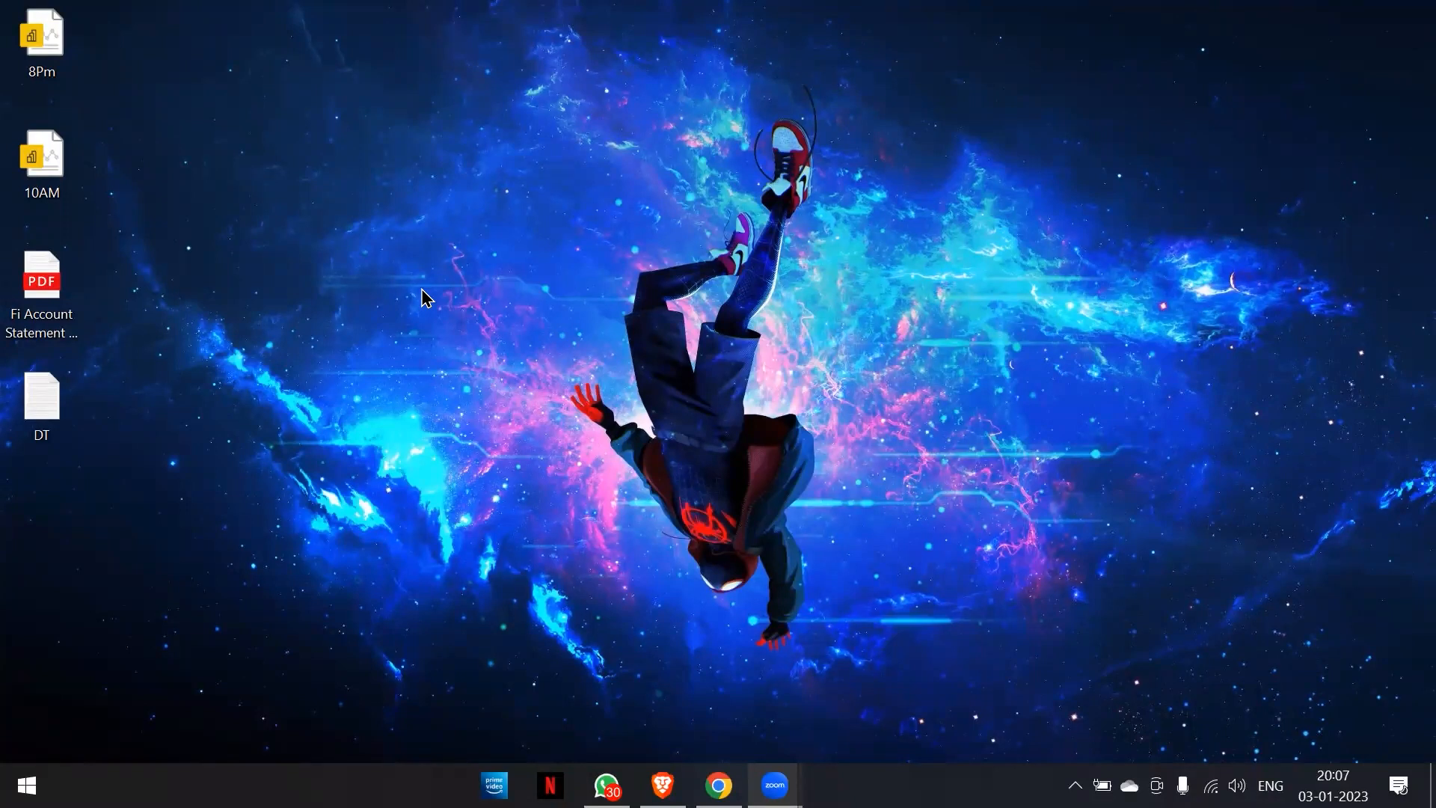
Launch Notepad with a new blank document.
key(super+r)
text(n)
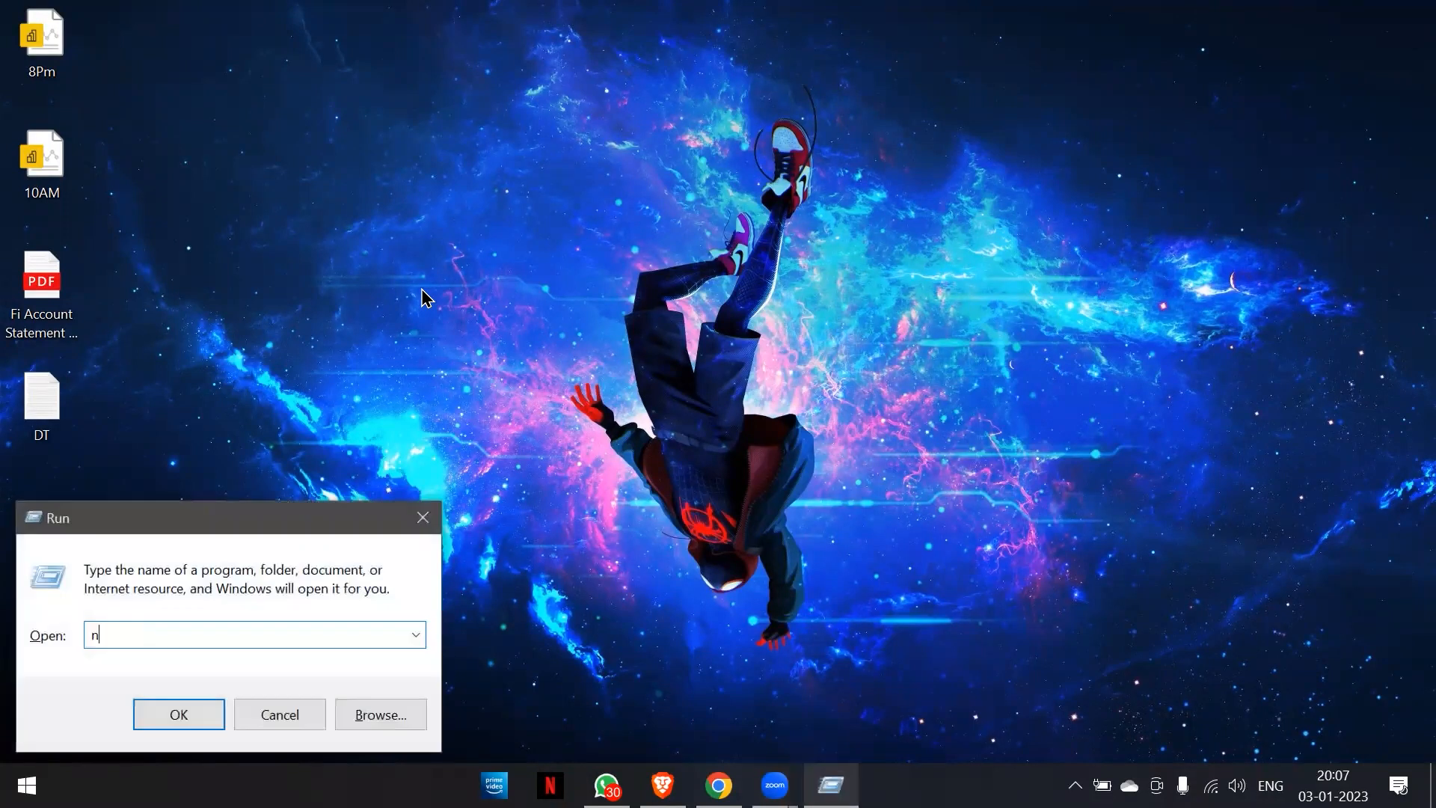
text(otepad)
key(Return)
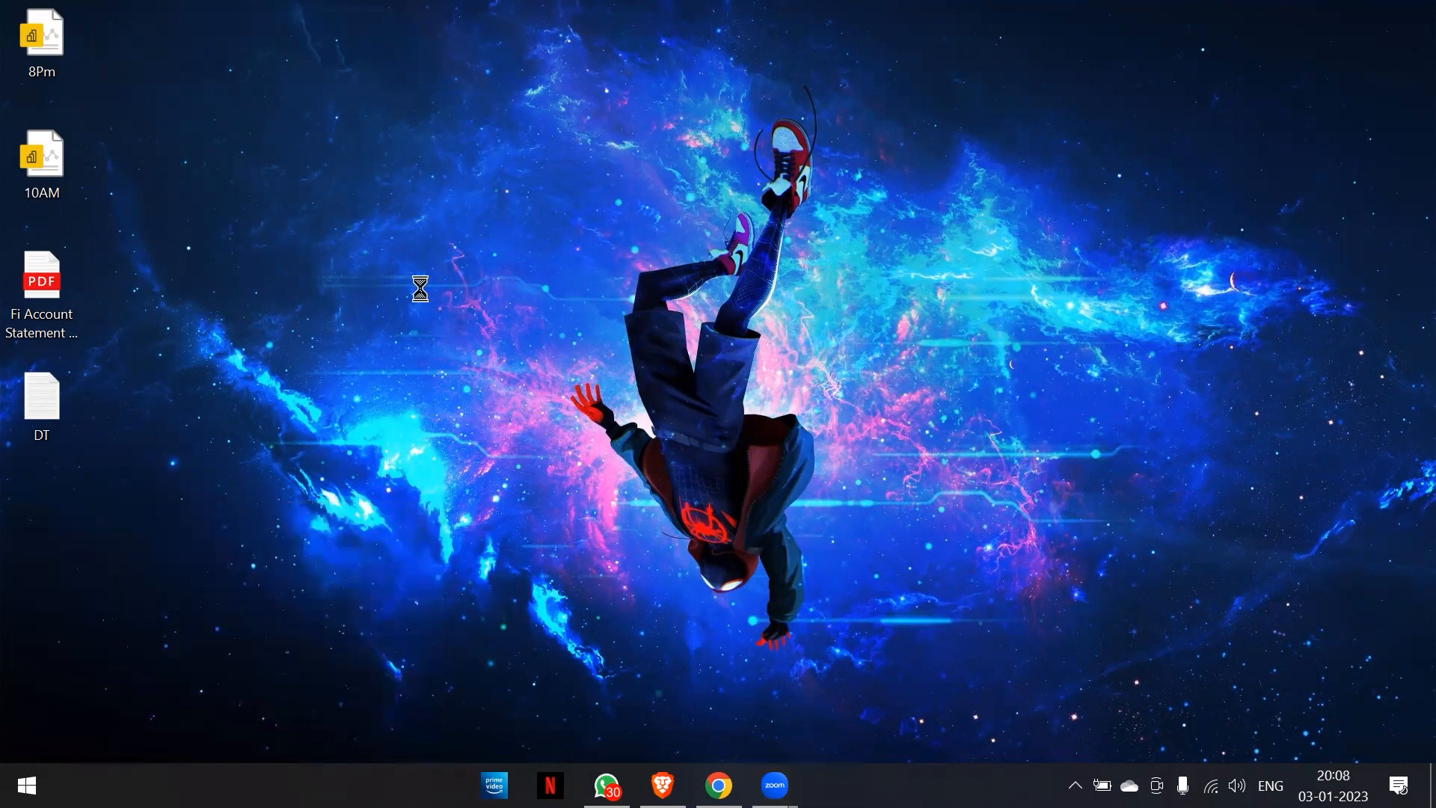
Write the heading "Data Transformation" on the first line, indented by five tab stops.
key(Tab)
key(Tab)
key(Tab)
key(Tab)
key(Tab)
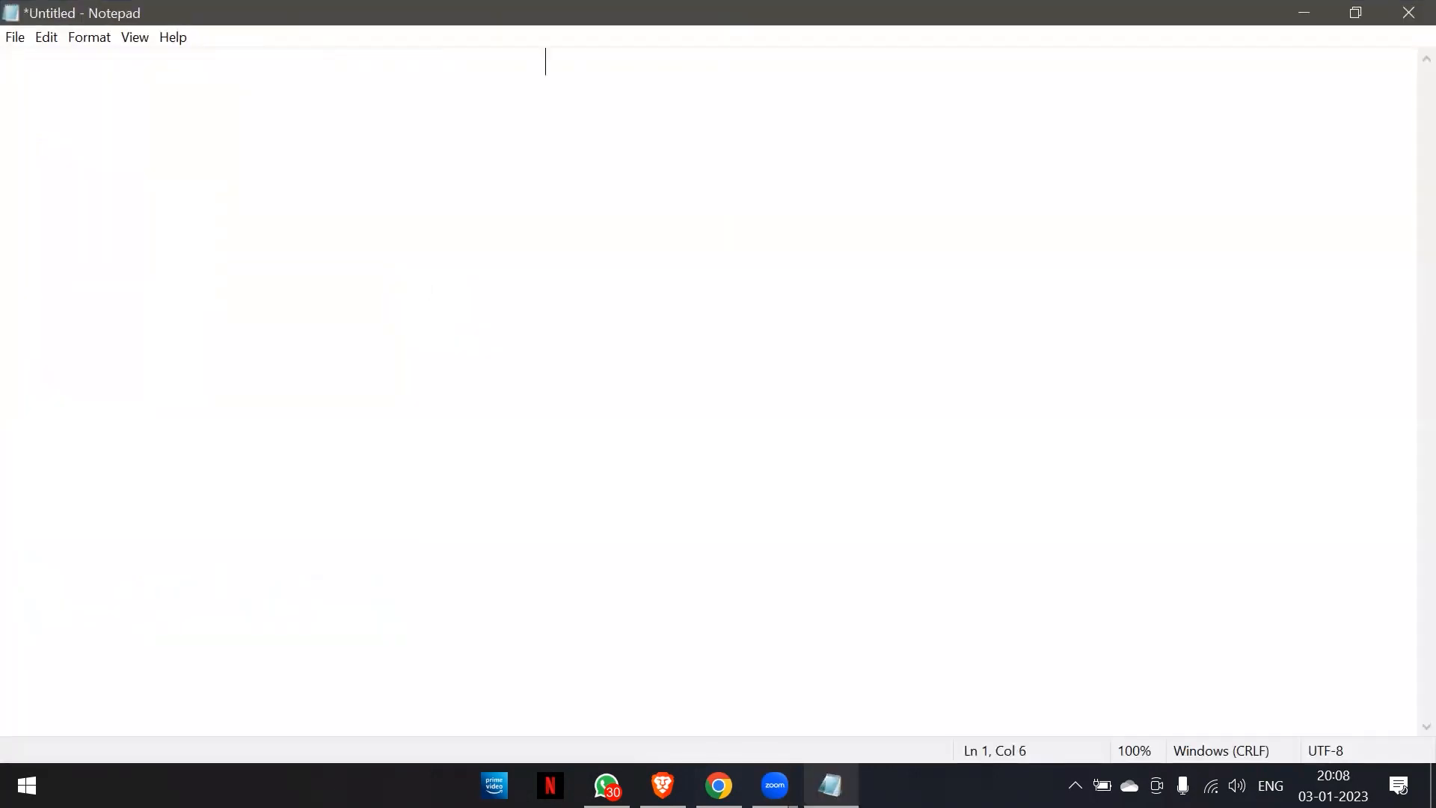
text(Data Transformation)
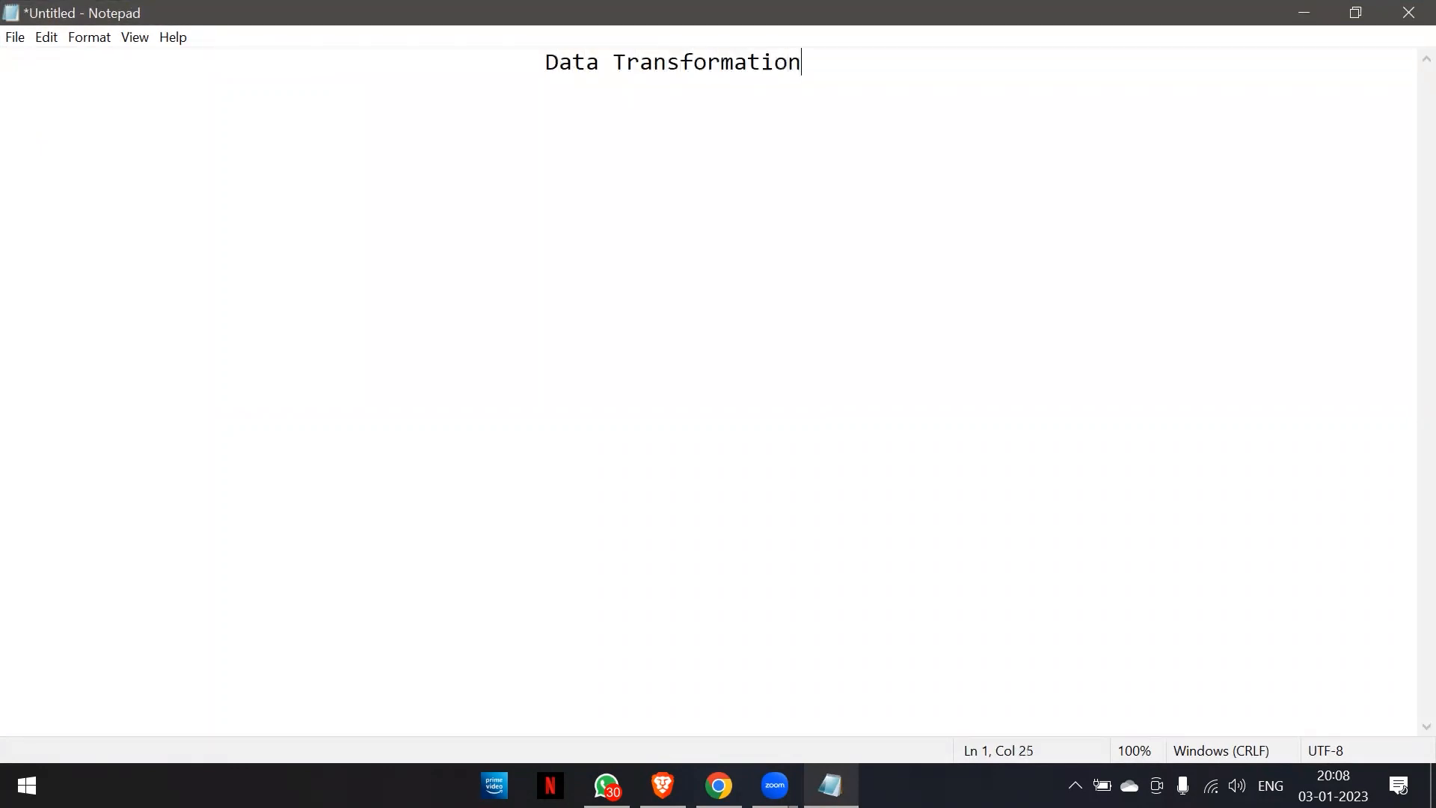
Below the heading, leave two blank lines and write the indented line "Data trasformation is a process of coverting data from one fromat or structure".
key(Return)
key(Return)
key(Return)
key(Tab)
key(Tab)
key(Tab)
key(BackSpace)
text(Data trasformation is a process of coverting data from one fromat or stu)
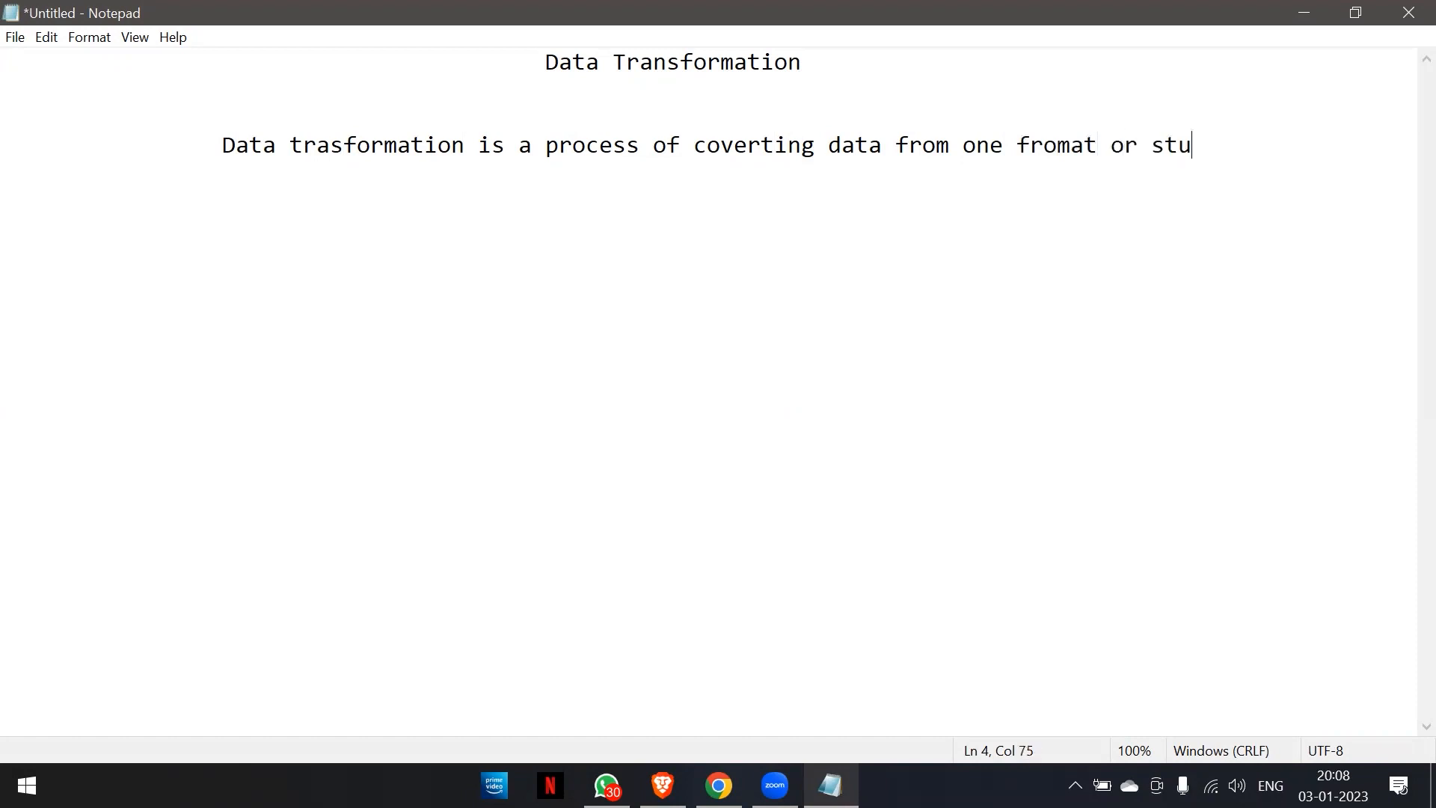
key(BackSpace)
text(ructure)
Finish the definition on a new line, indented by two tab stops, with "into another fromat or structure.".
key(Return)
key(Tab)
key(Tab)
text(into a)
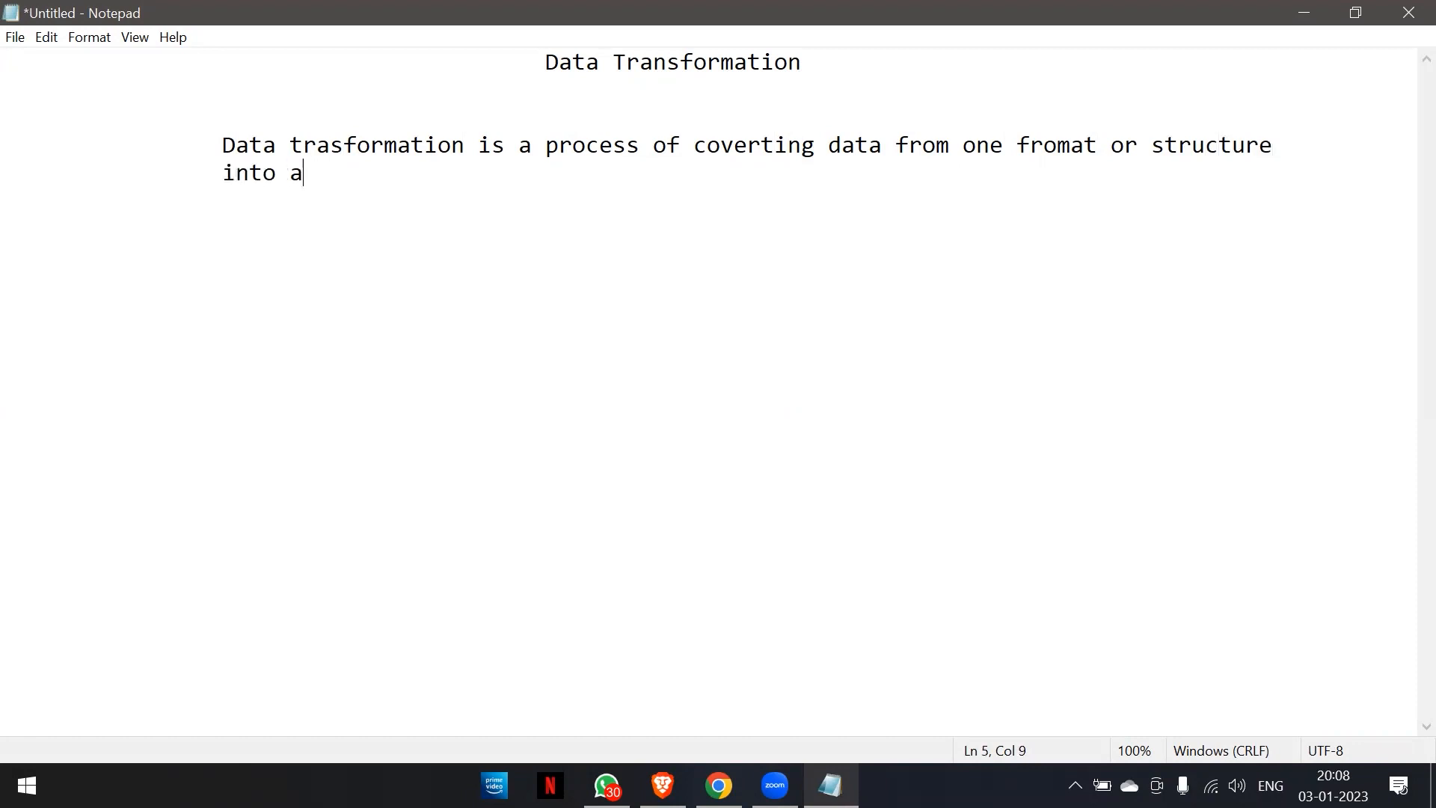
text(nother fromat o)
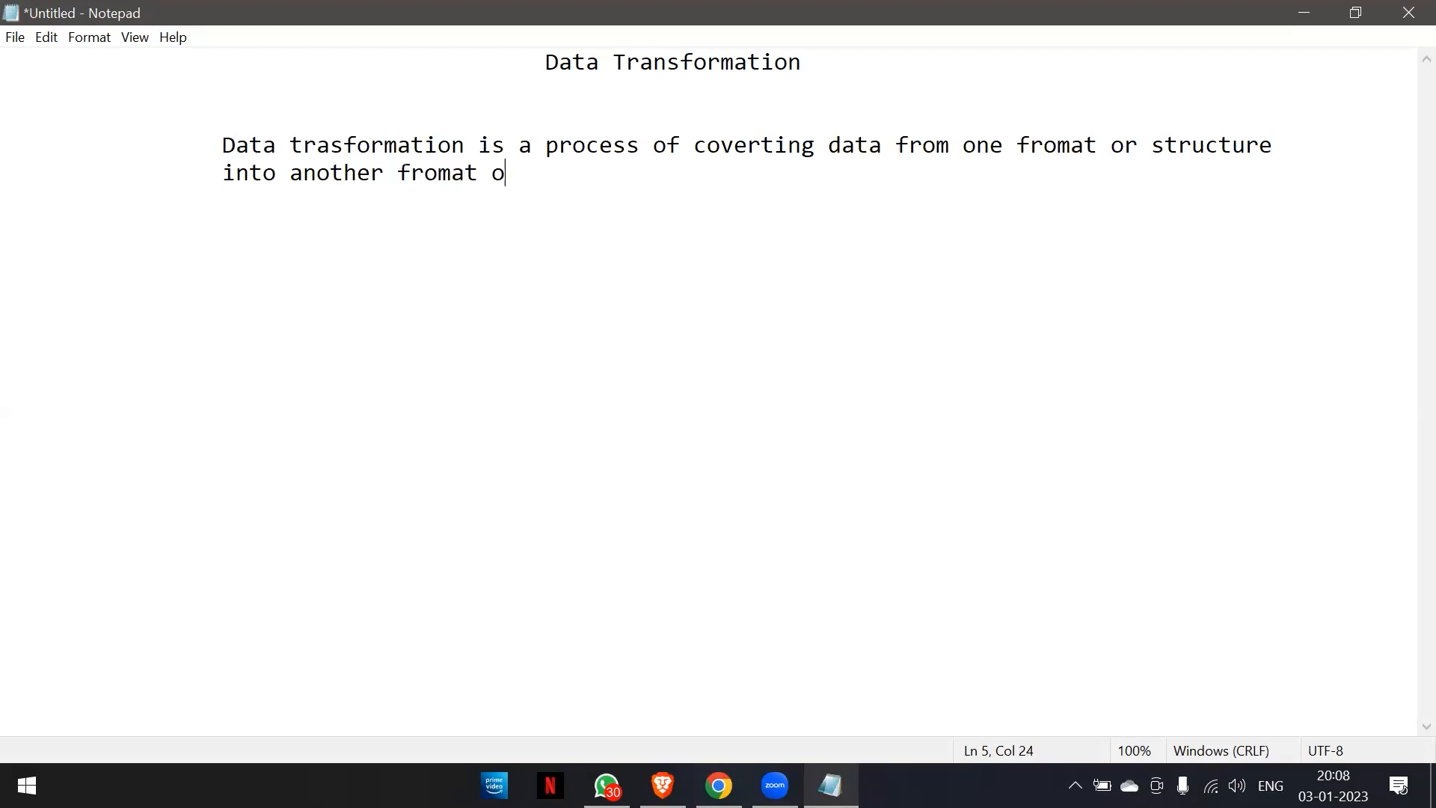
text(r structure.)
Add a line indented by three tab stops below the definition, reading "Converting raw data into accurate data".
key(Return)
key(Tab)
key(Tab)
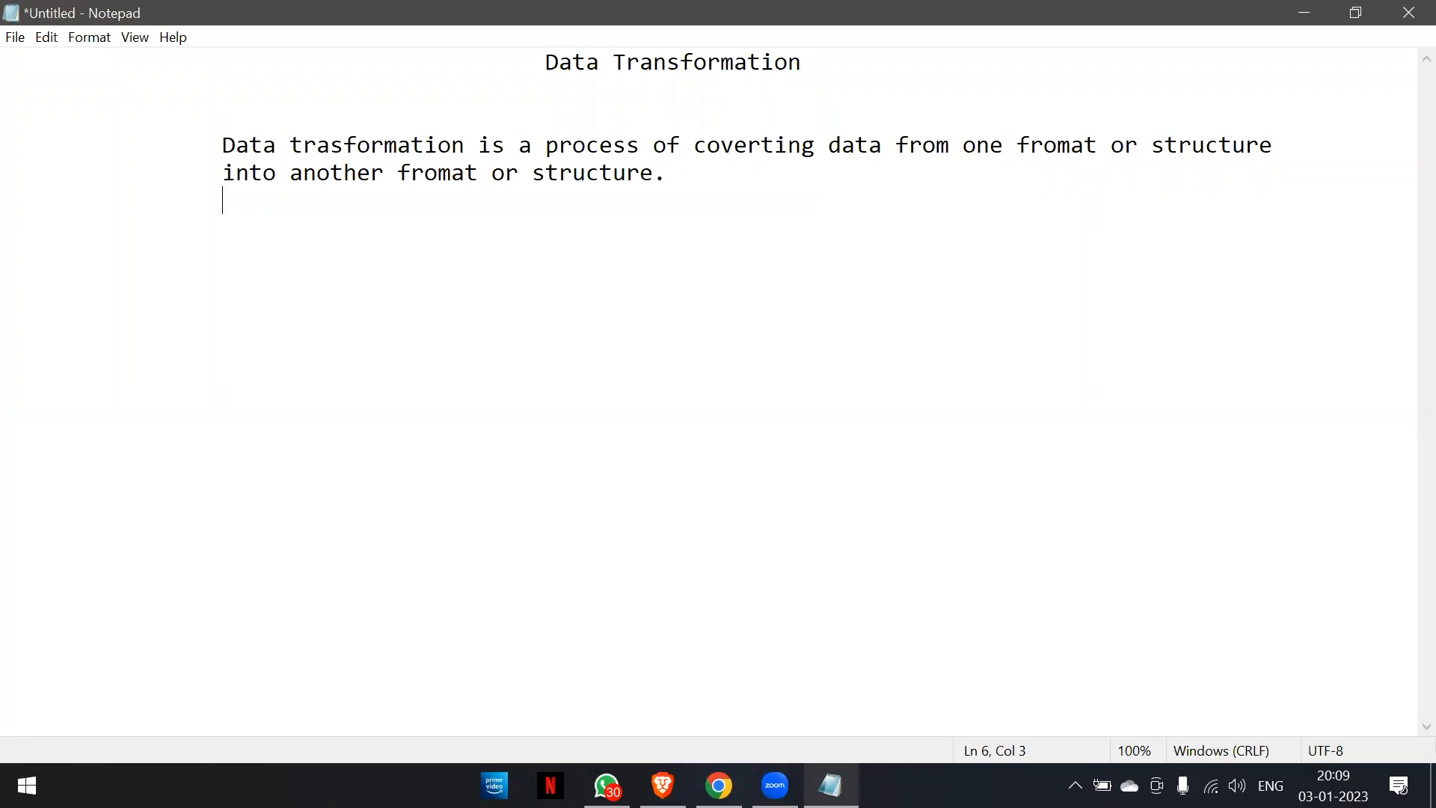
key(Tab)
text(Convertin)
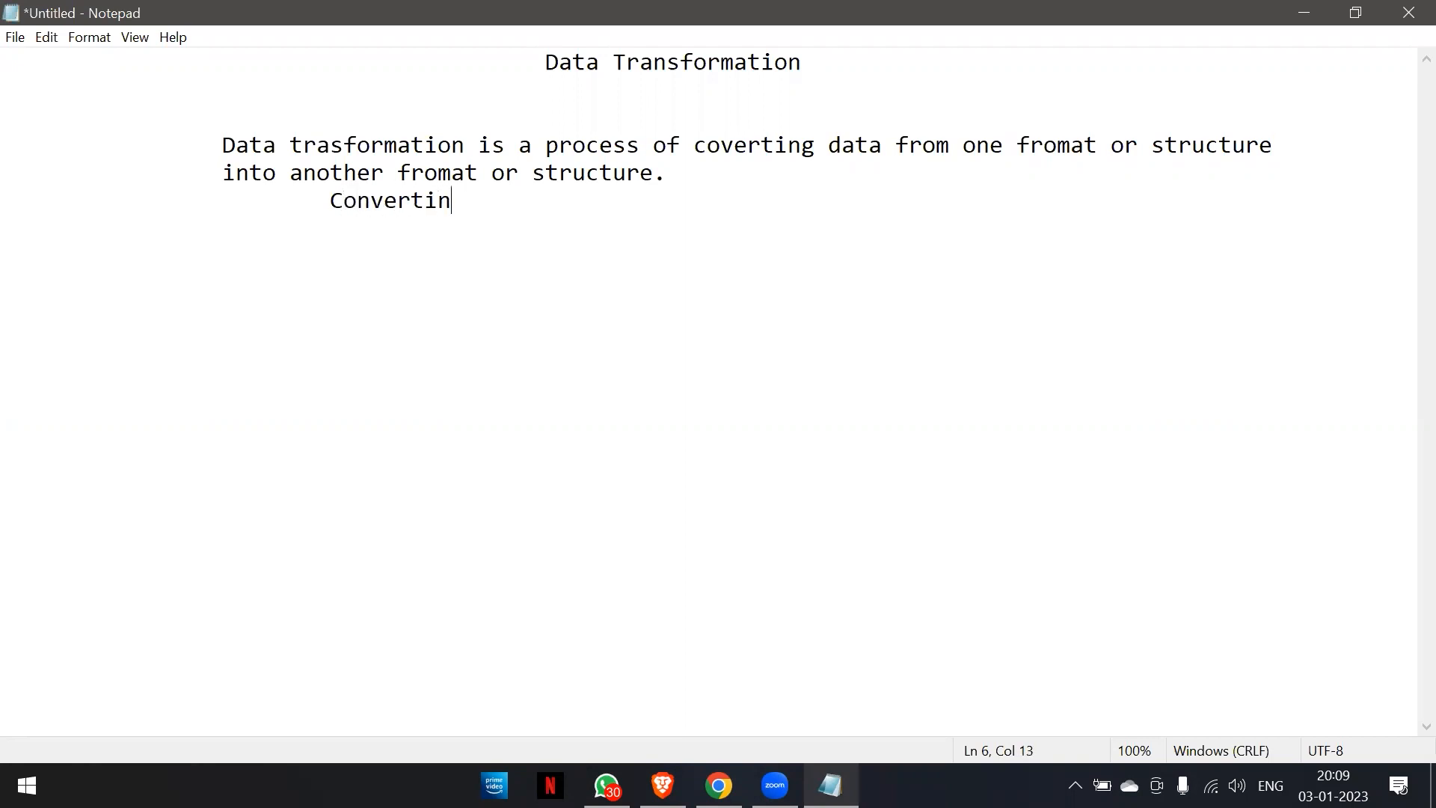
text(g raw dat)
key(BackSpace)
text(ata into )
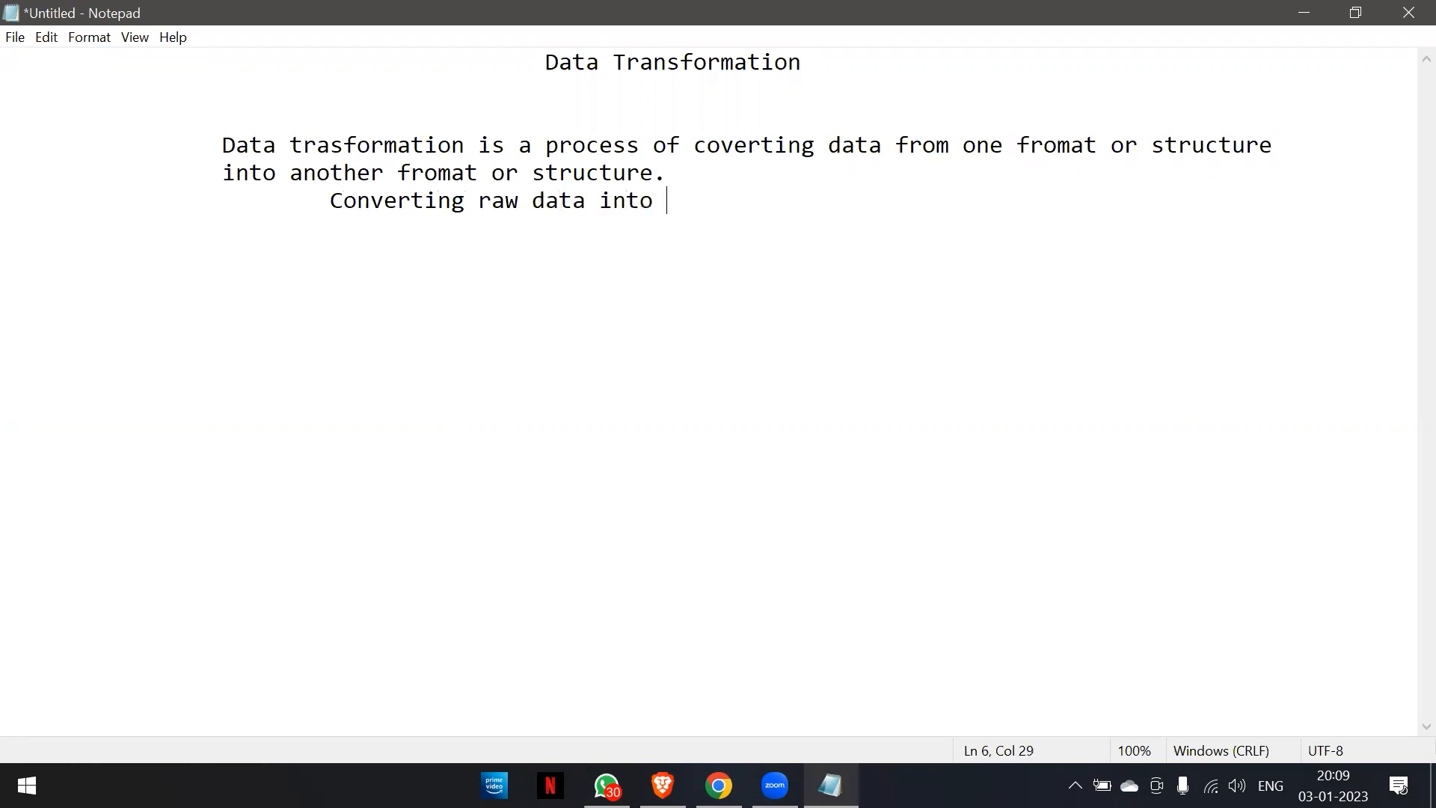
text(accurete)
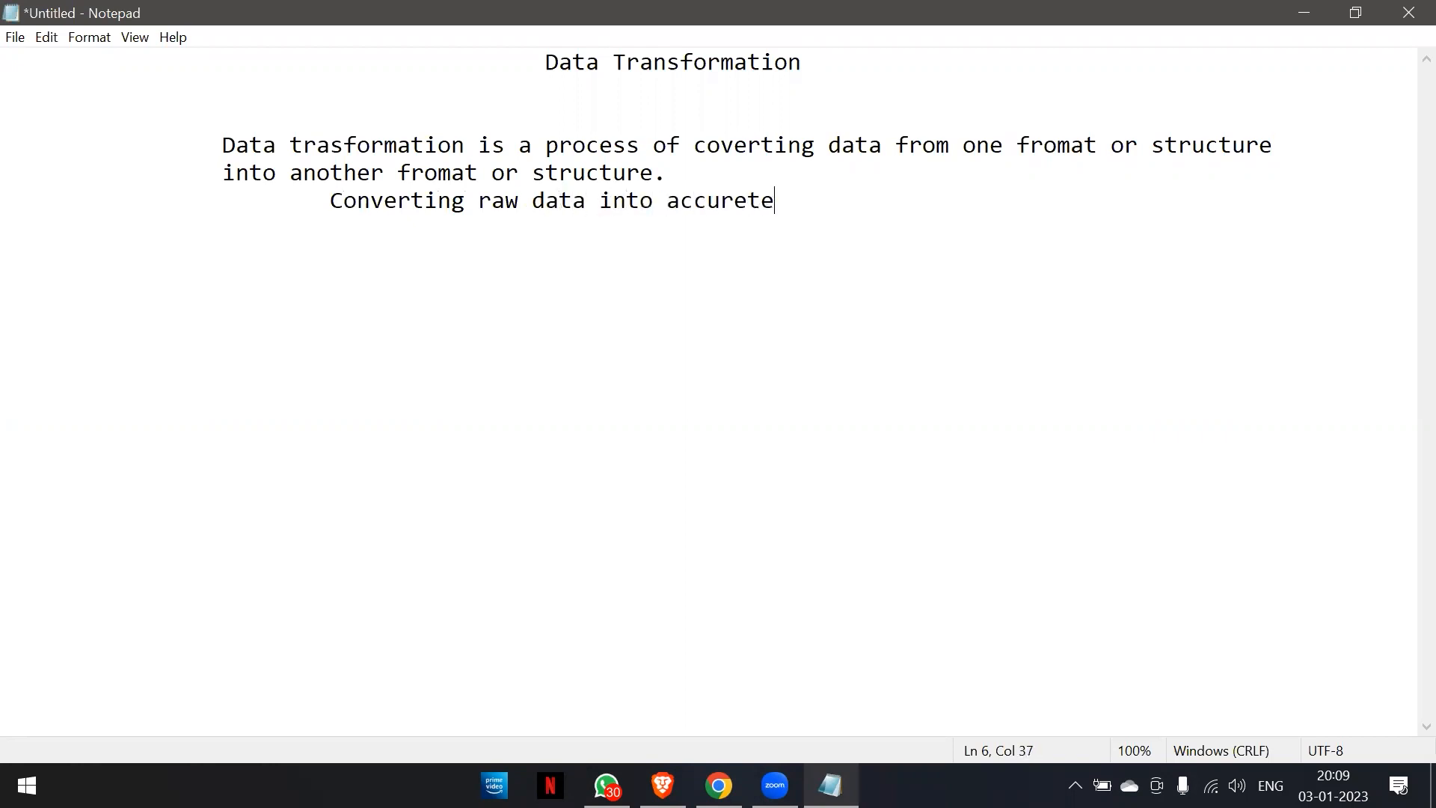
key(BackSpace)
key(BackSpace)
key(BackSpace)
Add the line "raw data ==== uncleaned data", indented by two tab stops.
key(BackSpace)
text(ate data)
key(Return)
key(Tab)
key(Tab)
text(rea)
key(BackSpace)
key(BackSpace)
text(aw data )
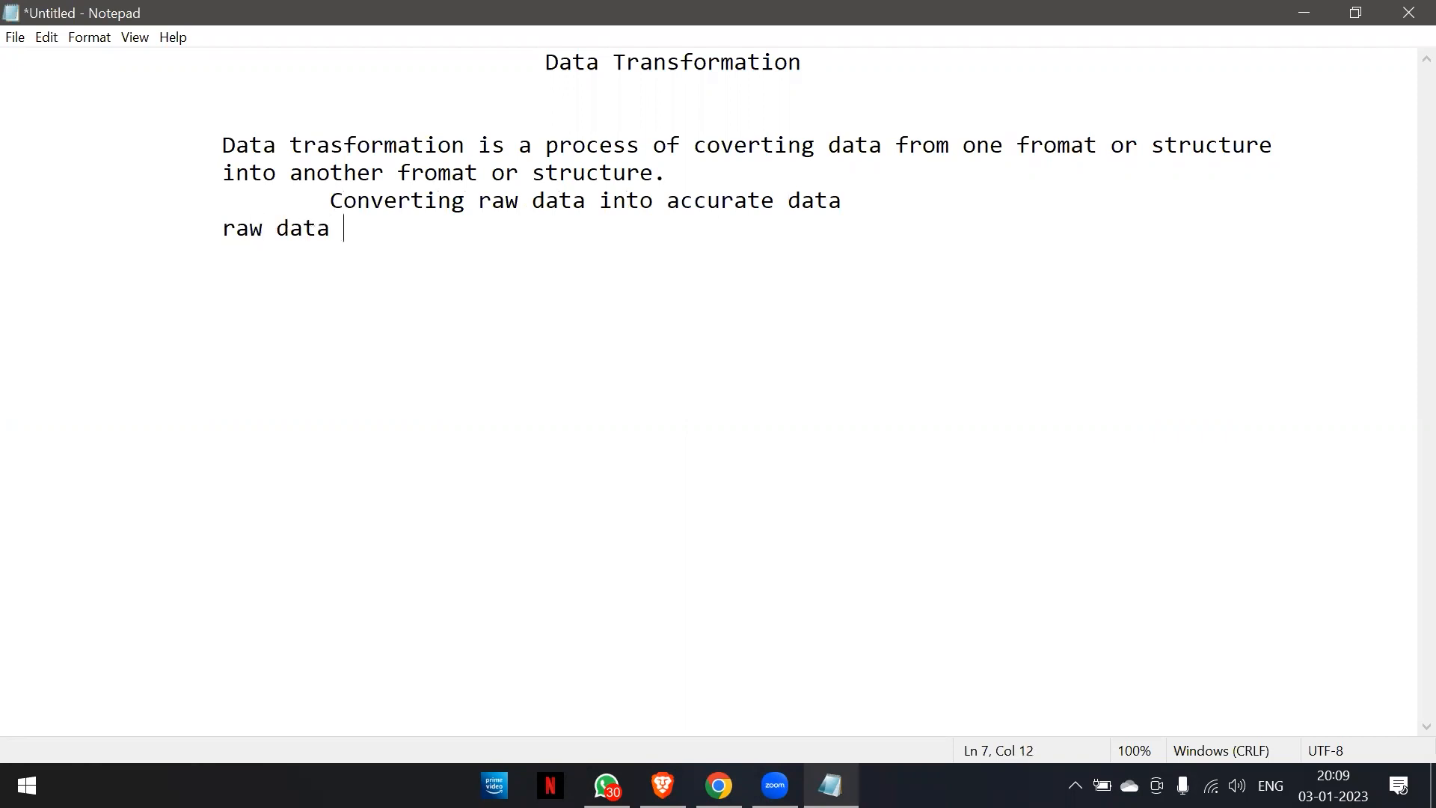
text(==== uncleand)
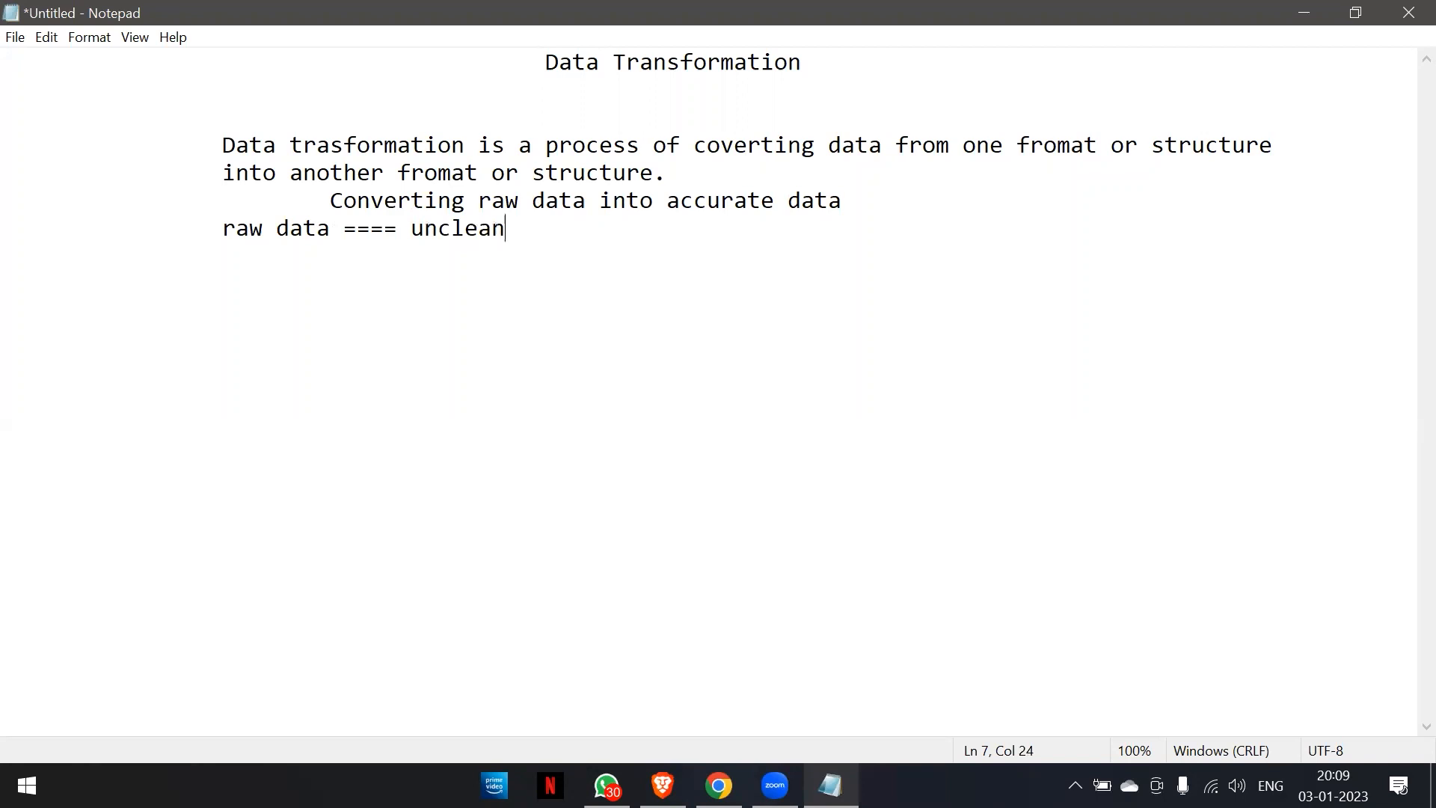
key(BackSpace)
key(BackSpace)
key(BackSpace)
text(ned data)
Add the line "accurate data ===== cleaned data" at the same indent as the raw data line.
key(Return)
key(Tab)
key(Tab)
key(Tab)
key(BackSpace)
key(BackSpace)
key(BackSpace)
text(ac)
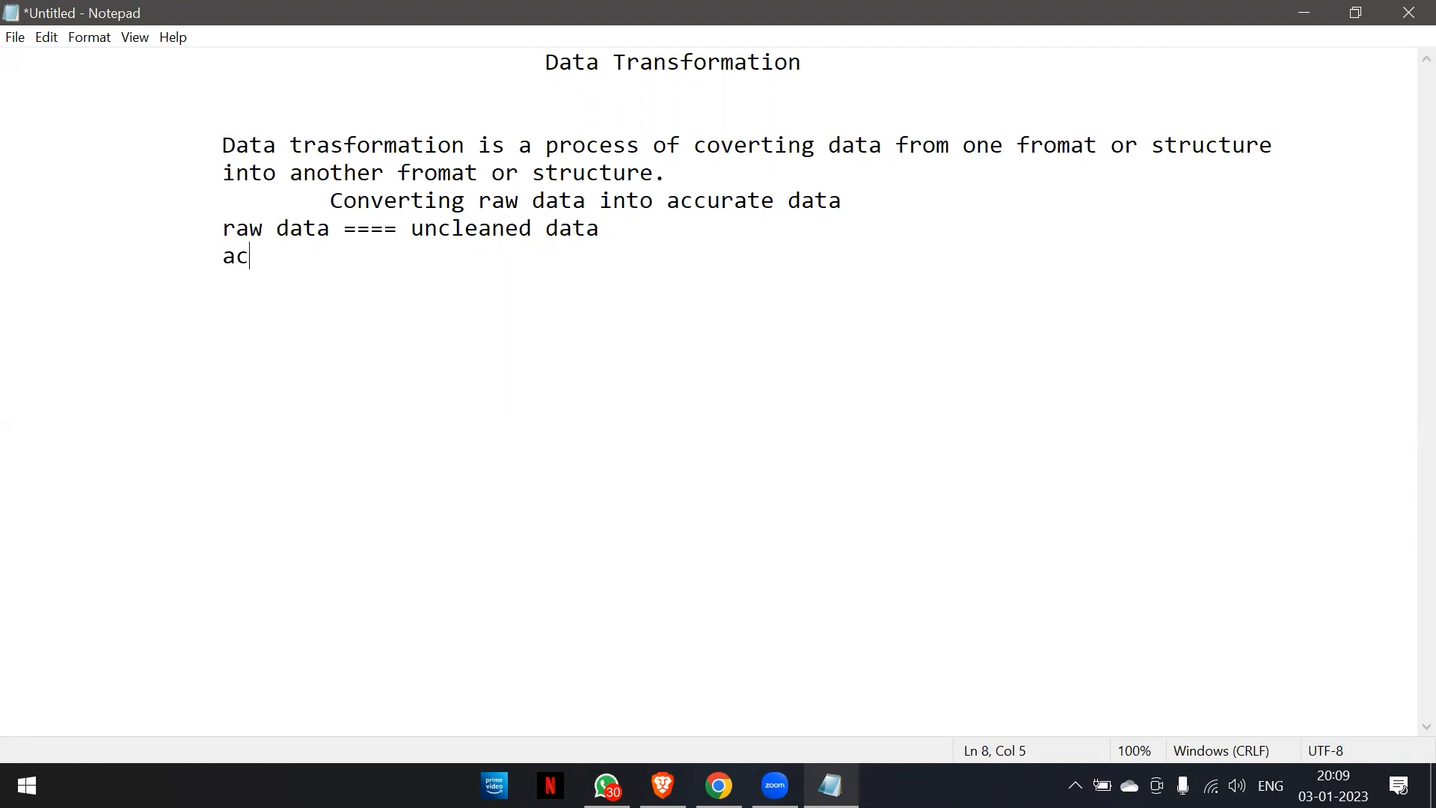
text(curate data)
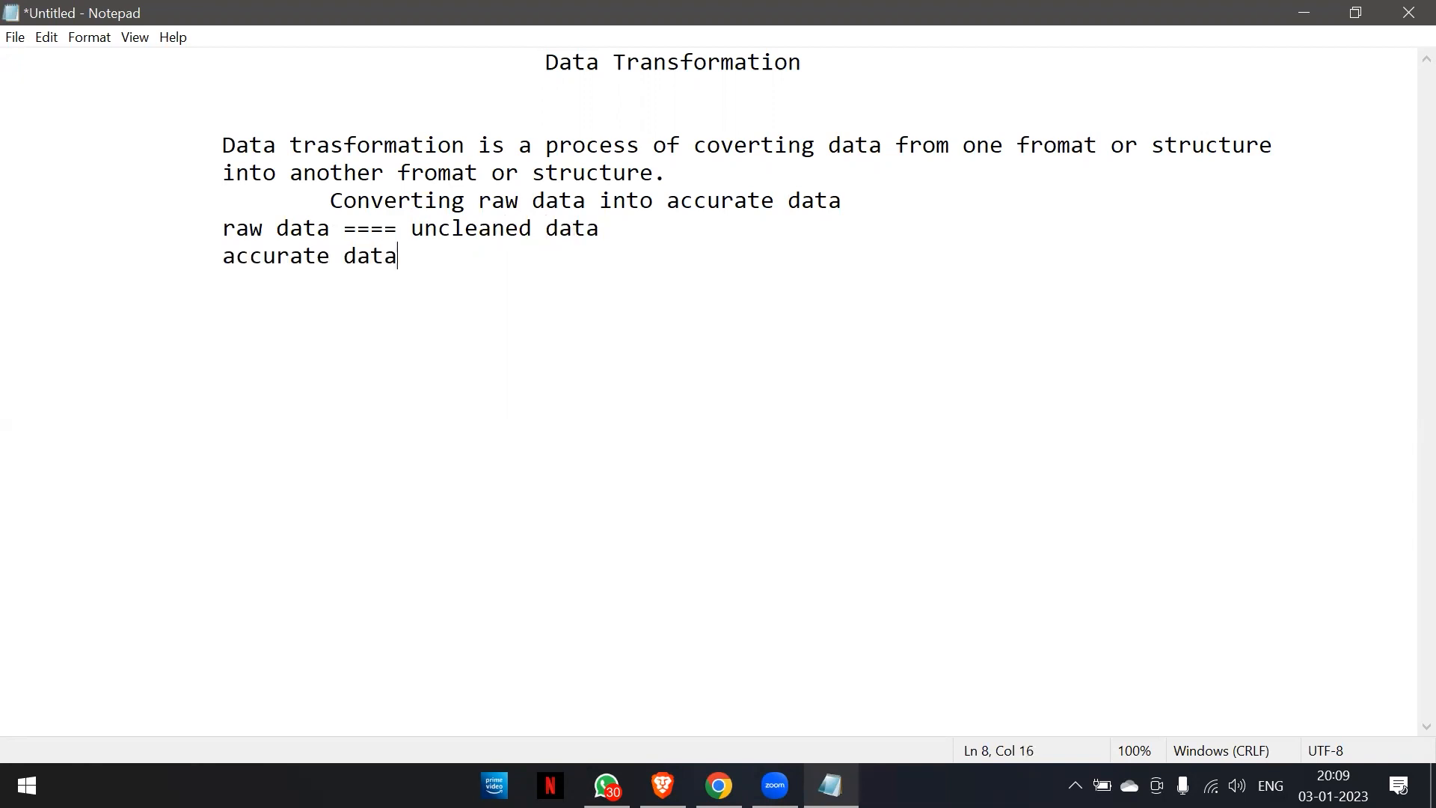
text( ===== cleand)
key(BackSpace)
key(BackSpace)
key(BackSpace)
text(ned dagta)
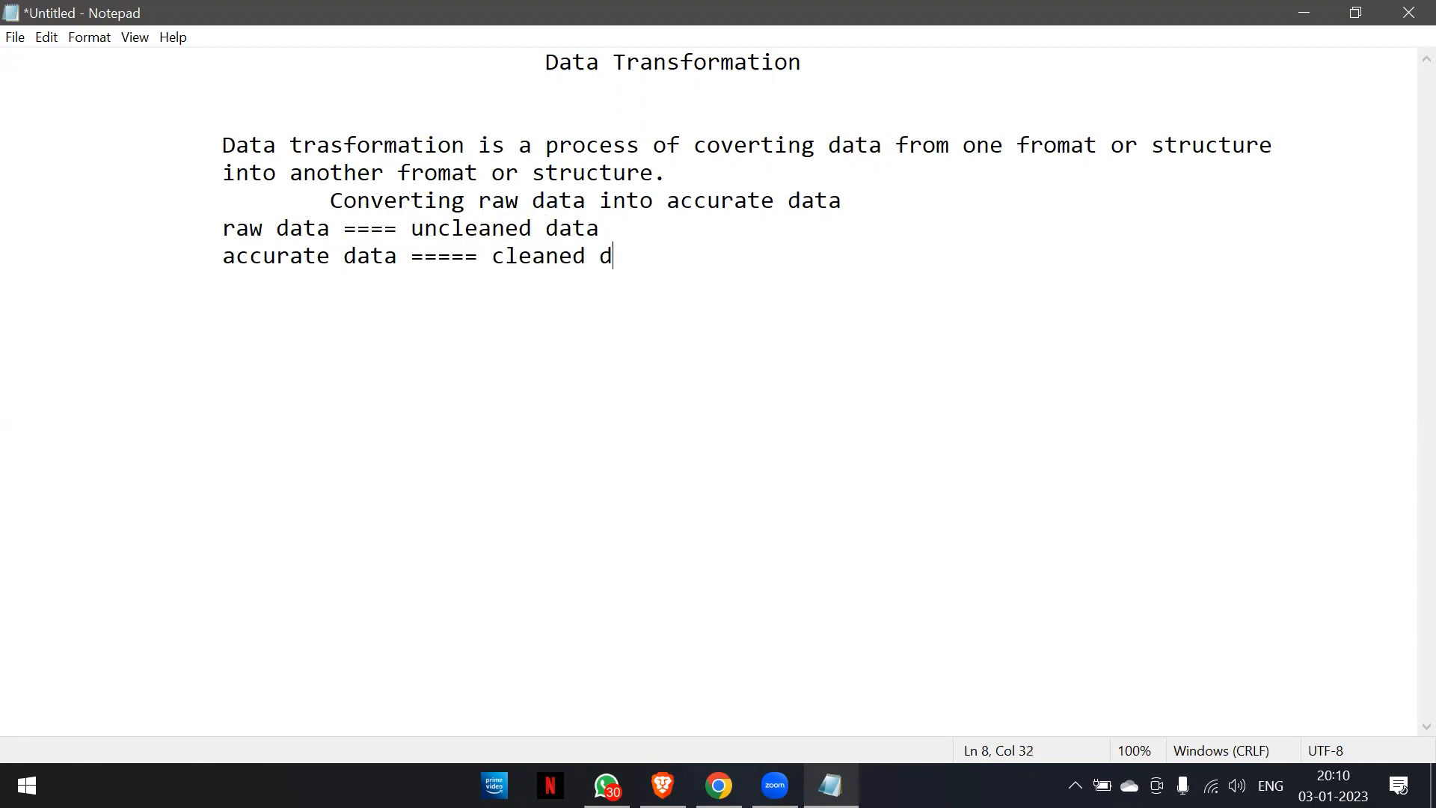
key(BackSpace)
key(BackSpace)
Leave two blank lines and start an indented numbered list with the item label "1) extraction:-".
key(Return)
key(Return)
key(Return)
key(Tab)
key(Tab)
text(1) )
text(extrac)
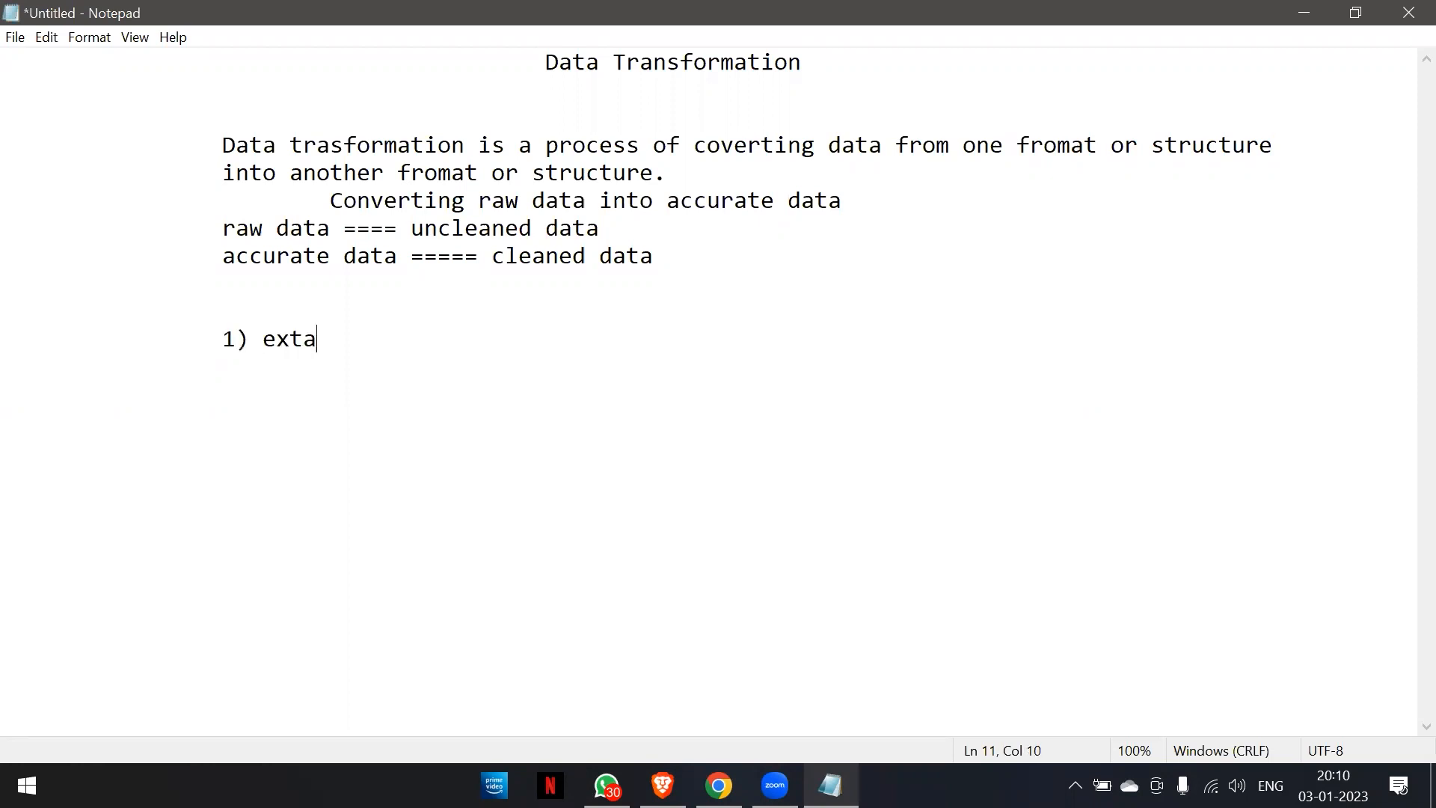
text(tio)
key(BackSpace)
key(BackSpace)
text(i)
text(on:)
text(-)
Begin the extraction item's description with "extracting data from various sorces".
text(ext)
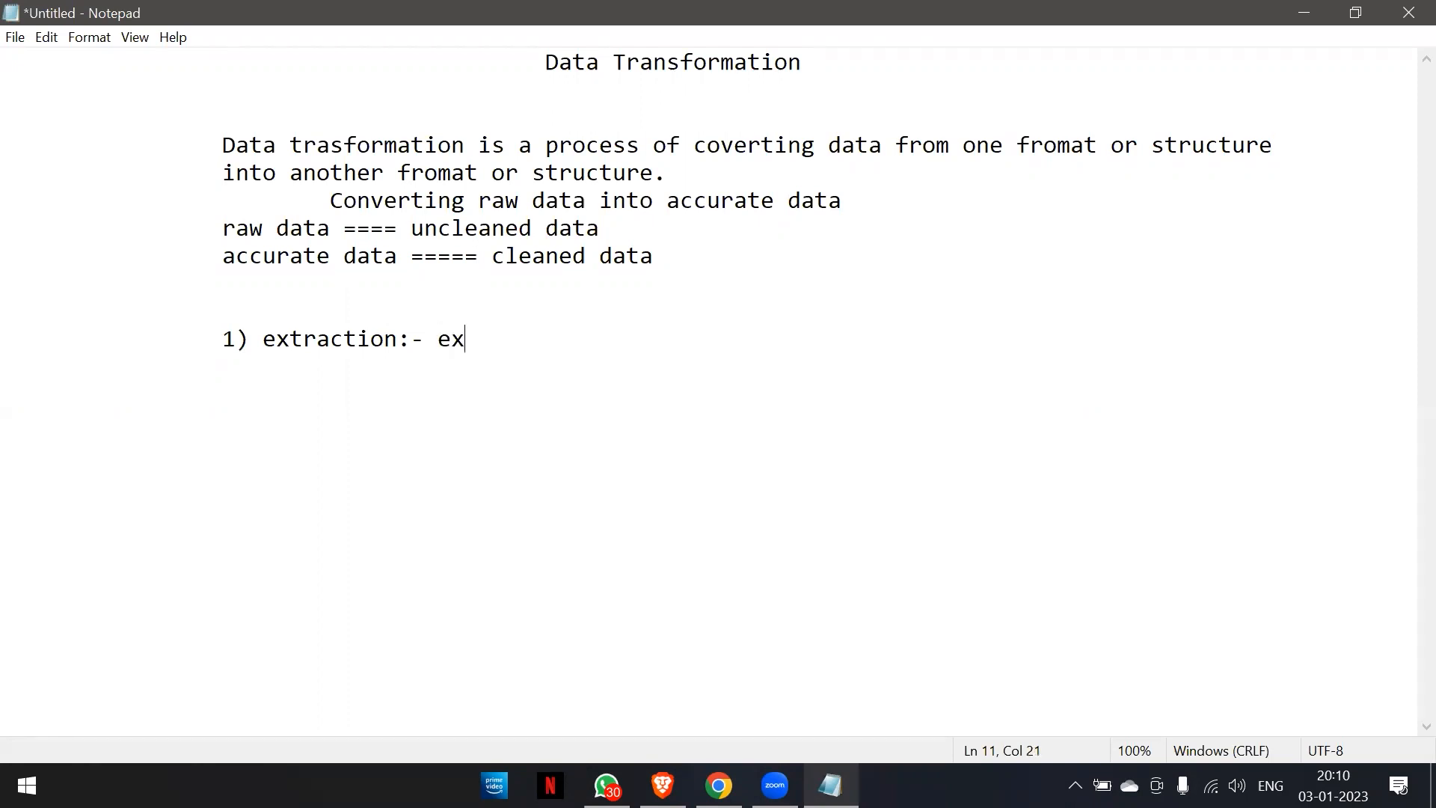
text(racting data )
text(form)
key(BackSpace)
key(BackSpace)
key(BackSpace)
key(BackSpace)
key(BackSpace)
text(rom)
key(BackSpace)
key(BackSpace)
key(BackSpace)
text(from)
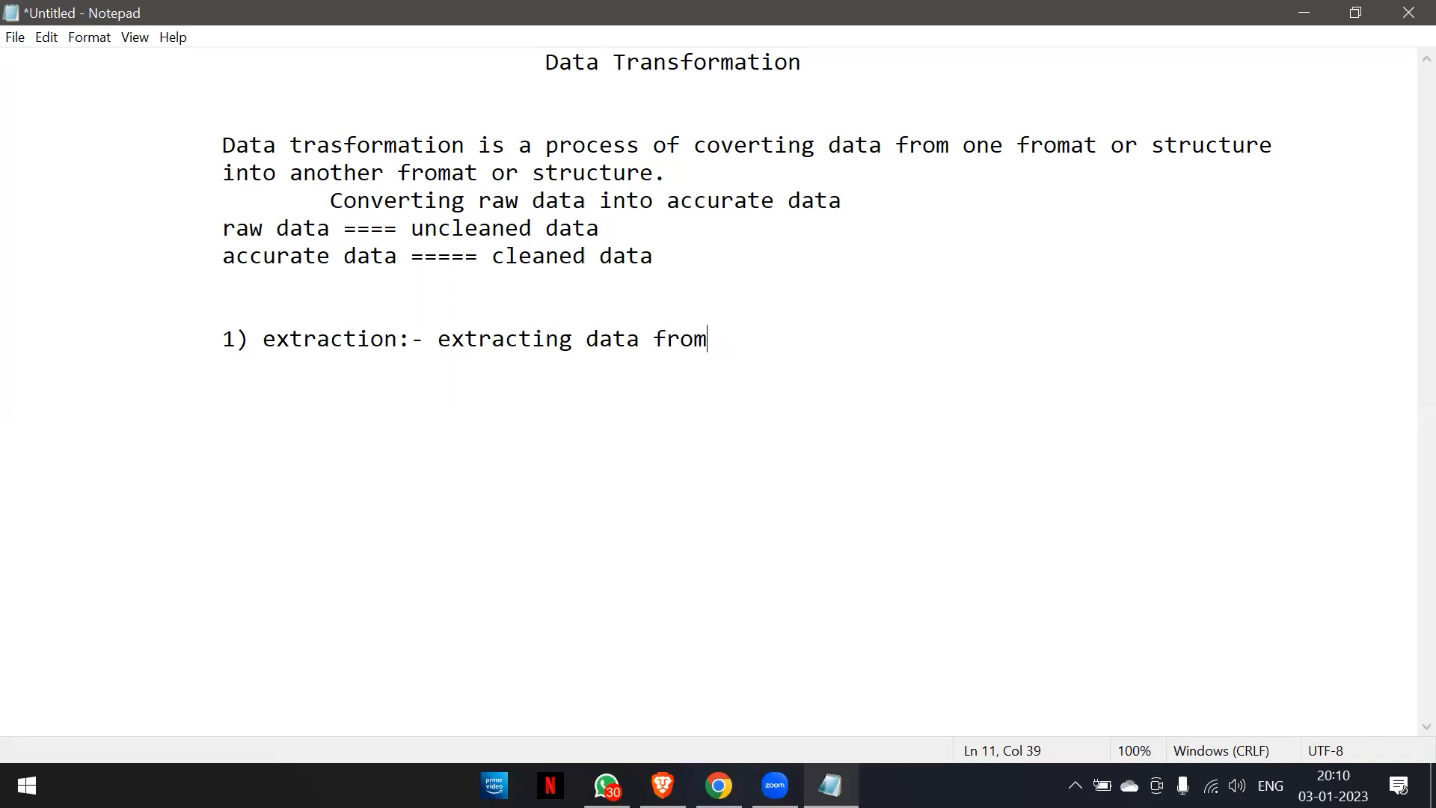
text( various so)
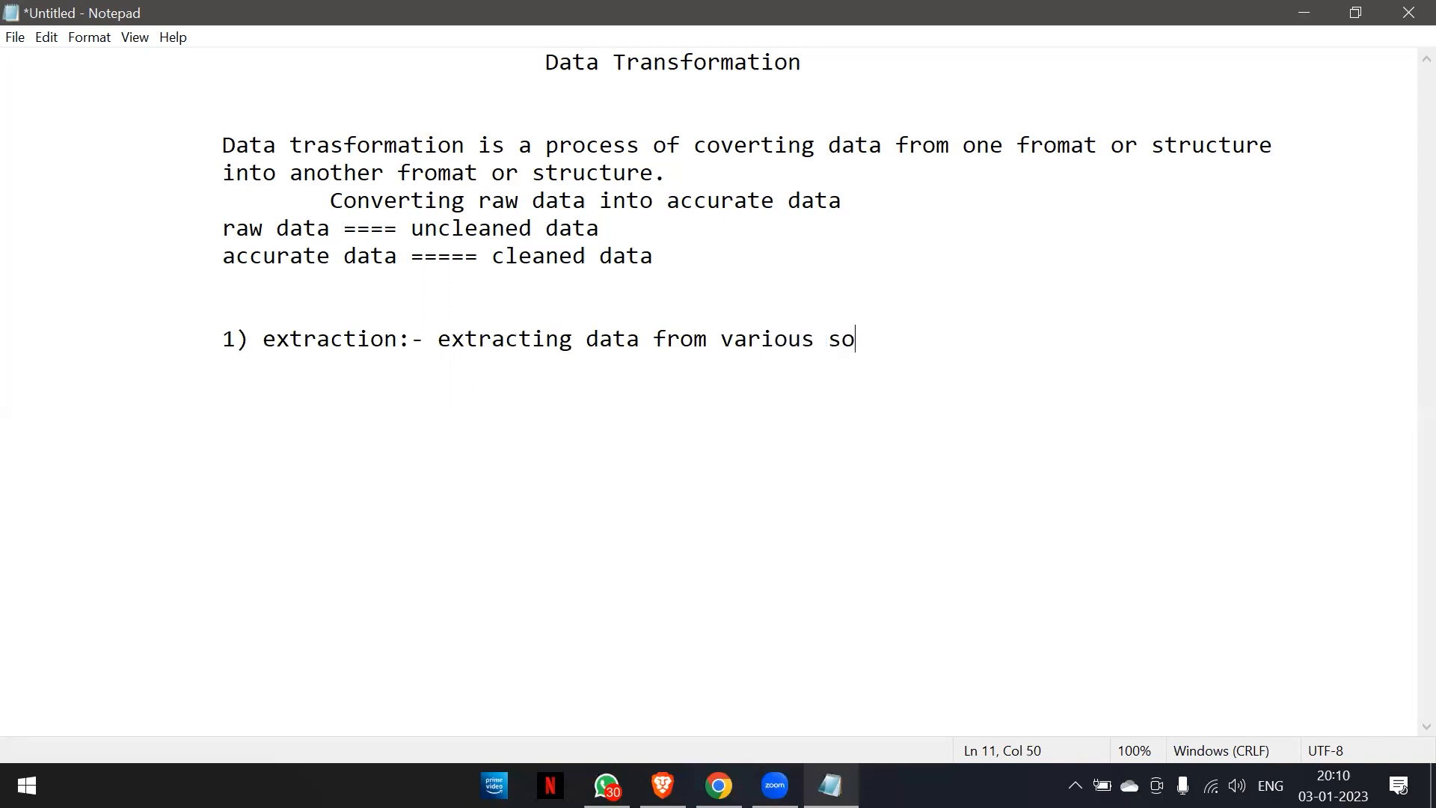
text(rces like da)
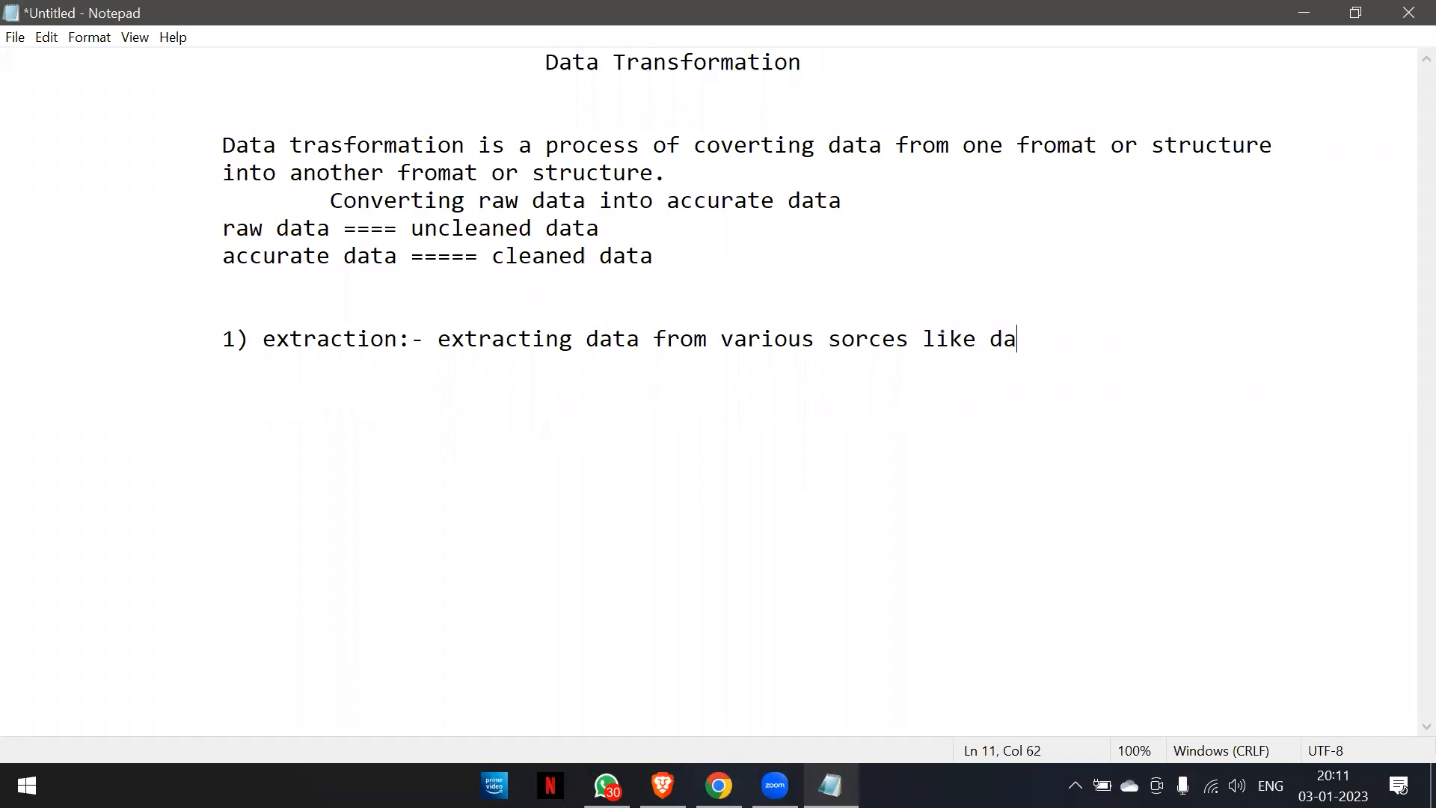
Complete the extraction description with the source examples "like databases,csv file or web".
text(tabases,)
text(csa)
key(BackSpace)
key(BackSpace)
text(sv file or )
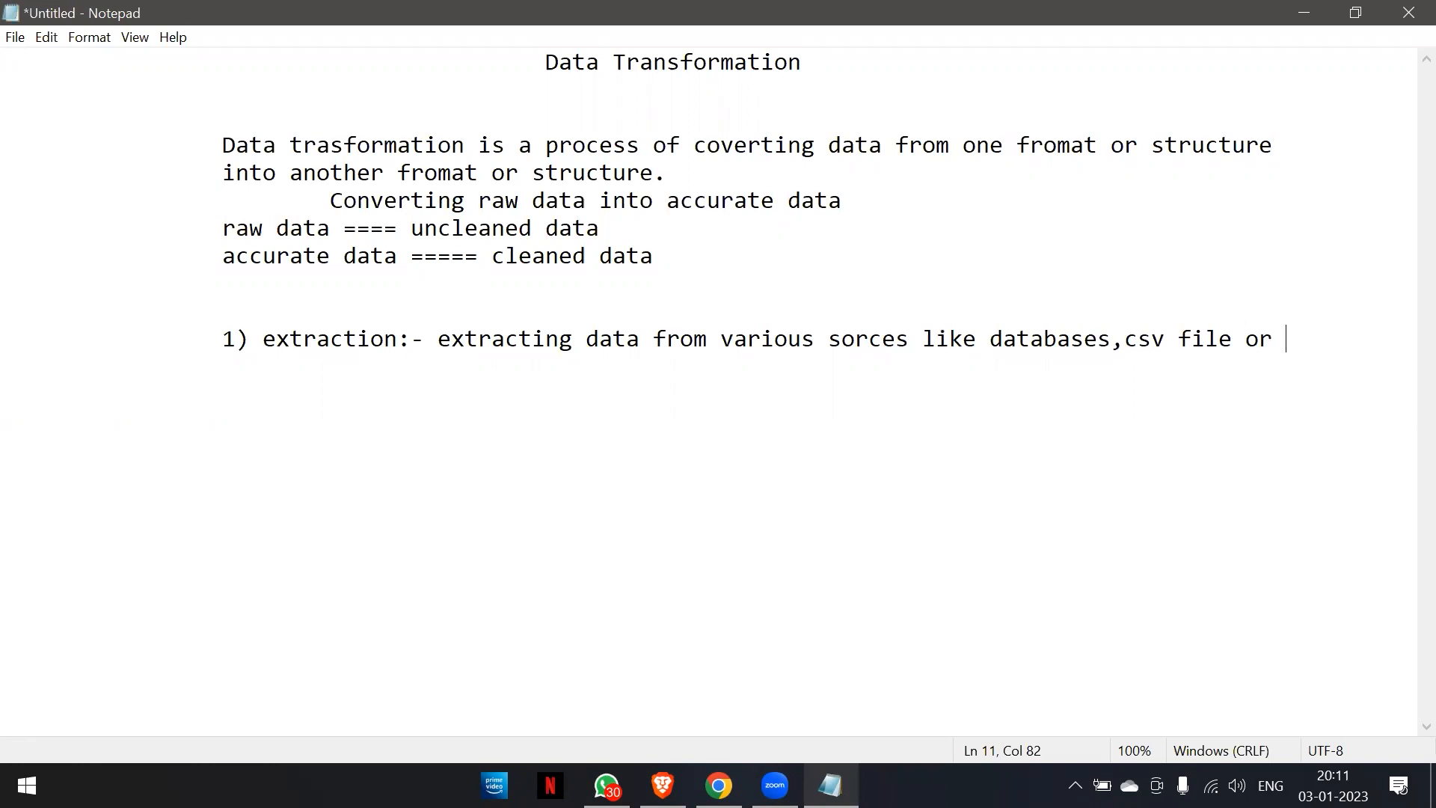
text(web)
Start a second list item at the same indent with the text "2) cleaning:- removing".
key(Return)
key(Tab)
key(Tab)
text(2) clea)
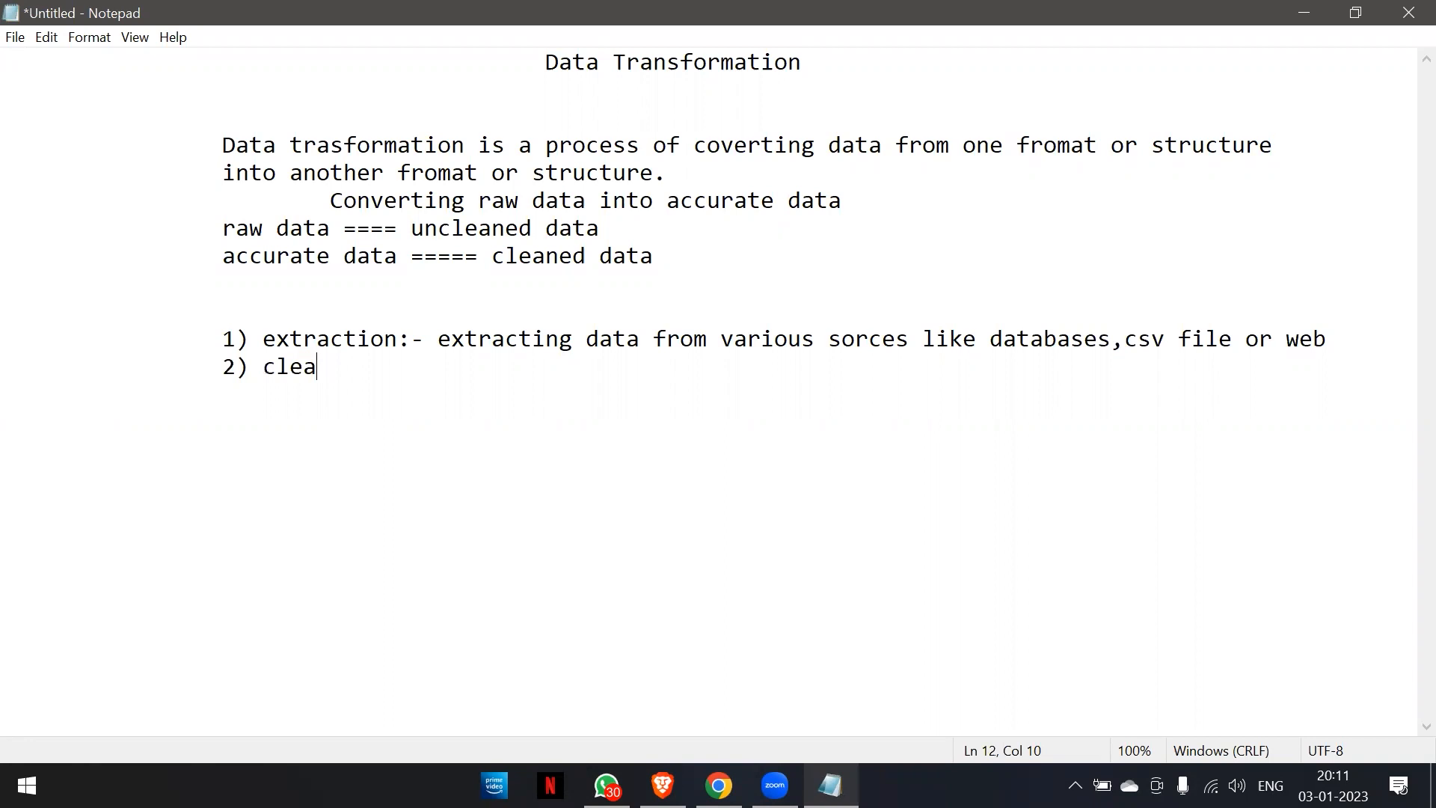
text(ning:- removing )
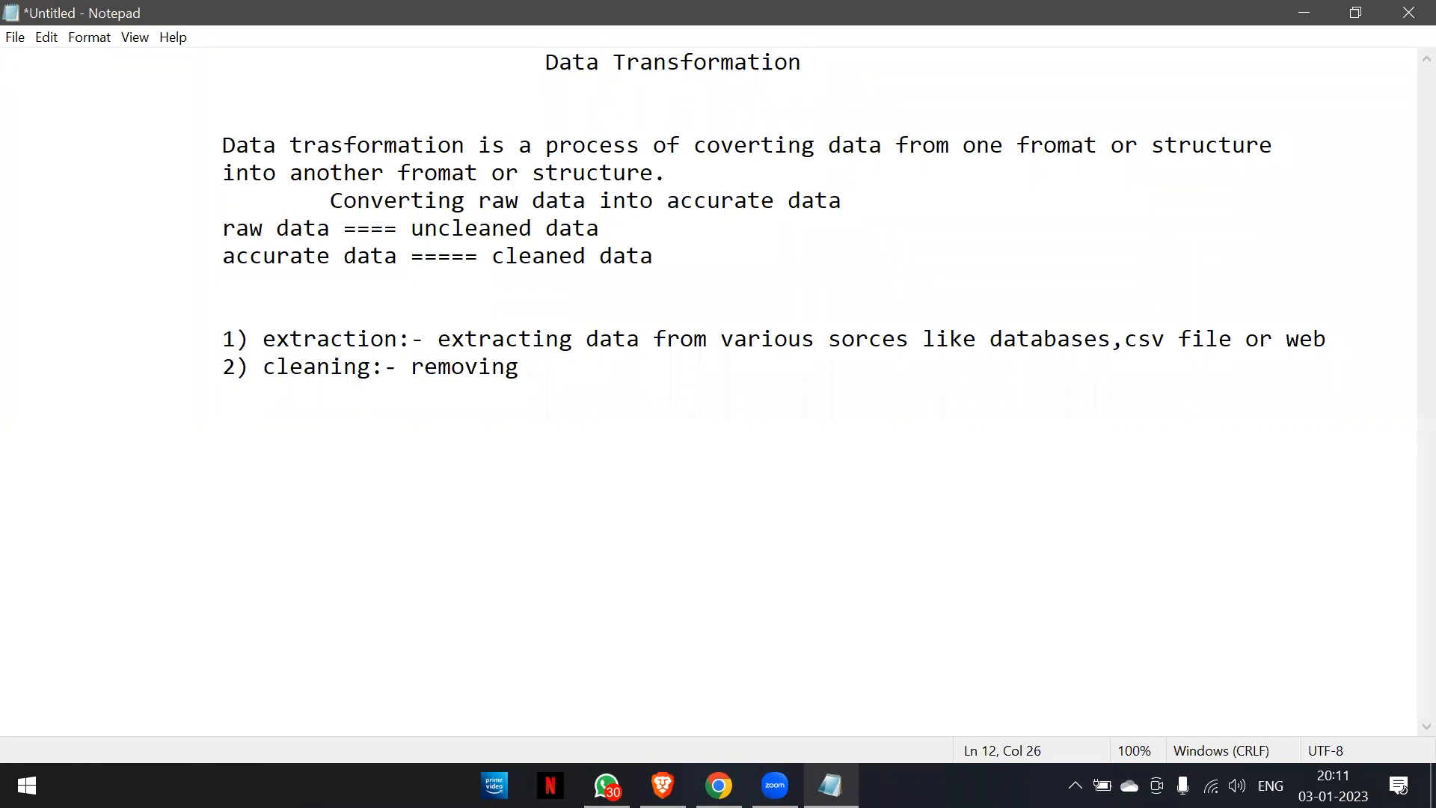
text(or correcti)
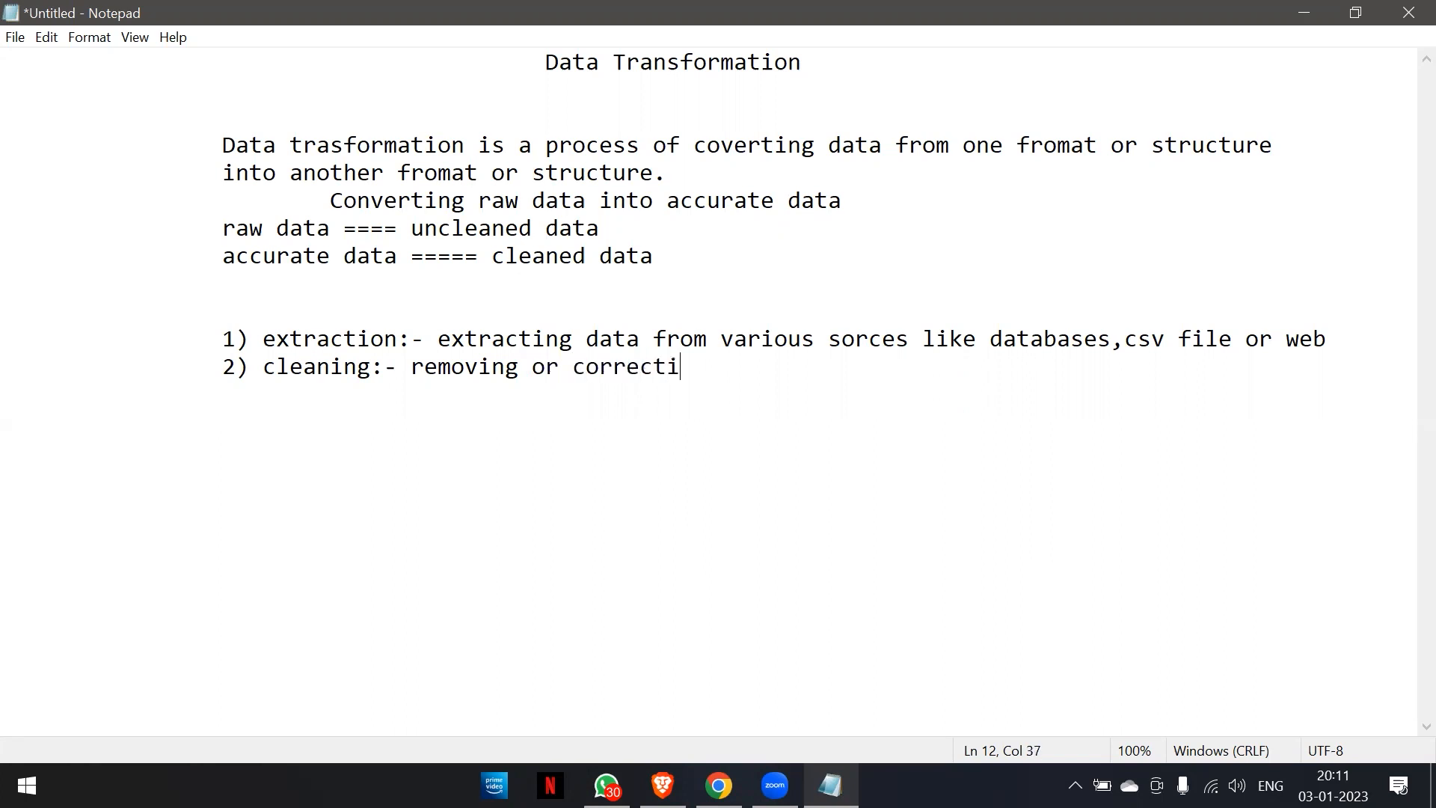
text(ng errors )
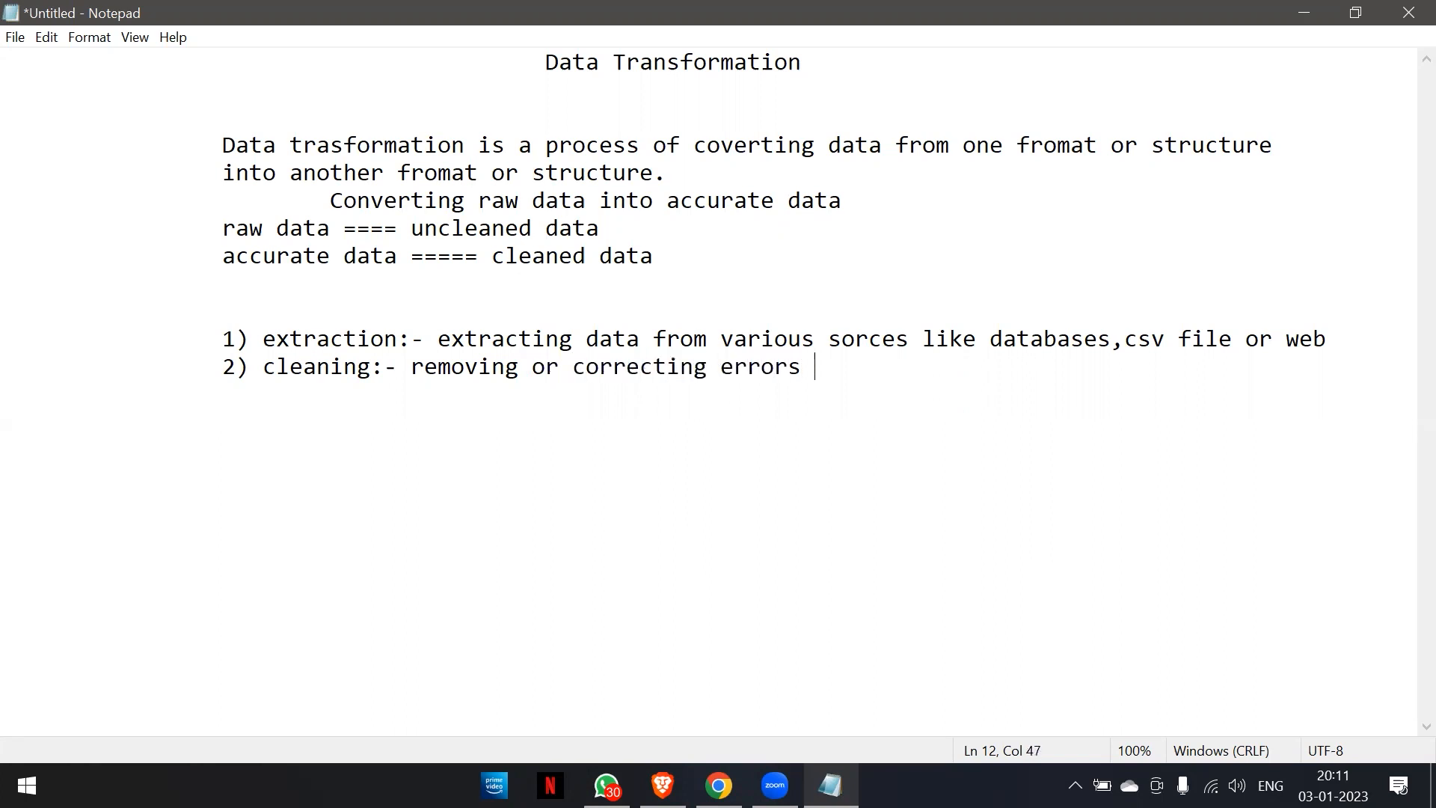
text(and inco)
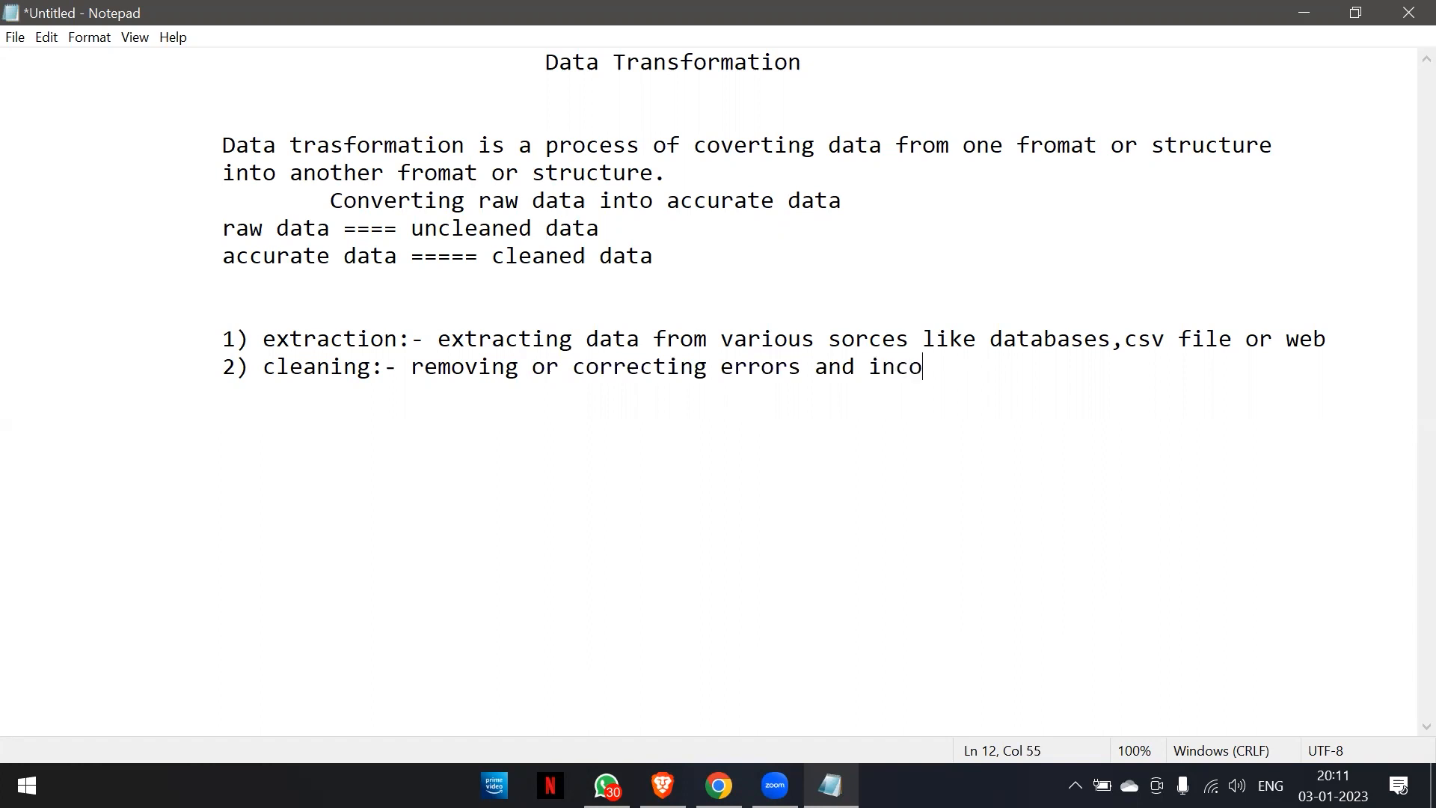
text(s)
Continue the cleaning description with "or correcting errors and inconsistencies".
key(BackSpace)
text(s)
key(BackSpace)
text(nsistencies fo)
Finish the cleaning item's sentence with "in the data.".
key(BackSpace)
key(BackSpace)
text(int)
key(BackSpace)
key(BackSpace)
text(the )
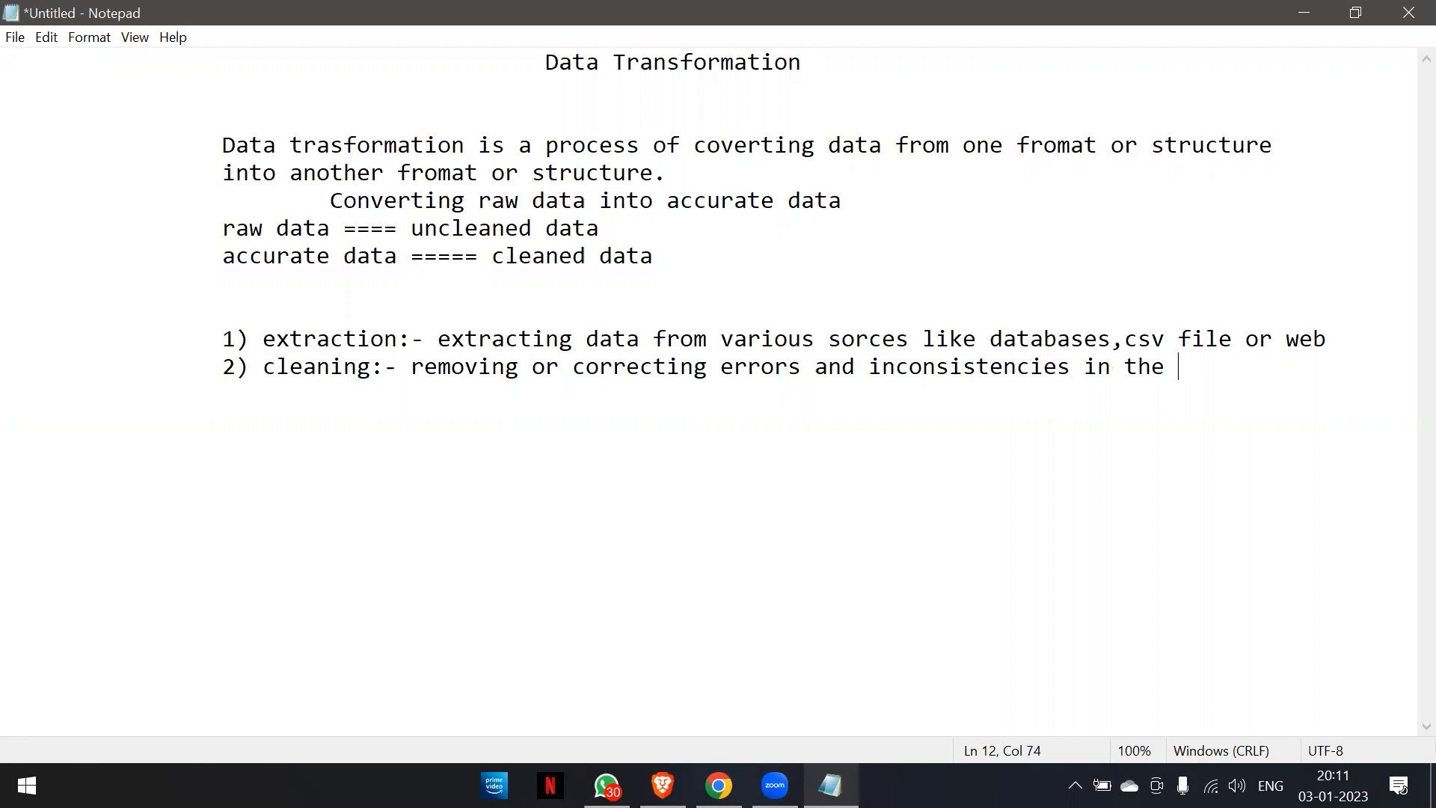
text(data.)
Start a third list item at the same indent with the label "3) mapping".
key(Return)
key(Tab)
key(Tab)
text(3) mapping)
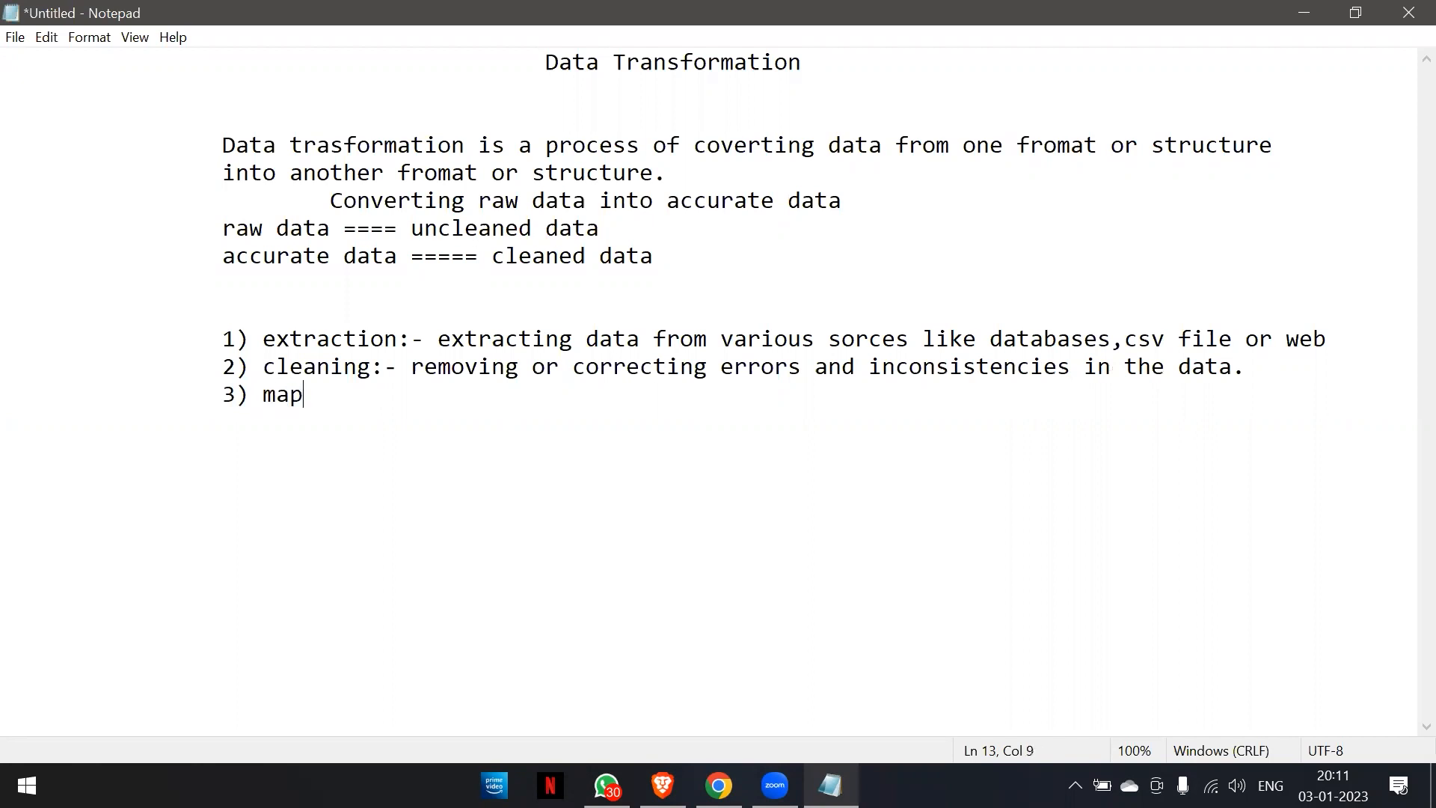
key(BackSpace)
Describe the mapping item with ":- converting data from one format to another".
text(:- von)
key(BackSpace)
key(BackSpace)
key(BackSpace)
text(con)
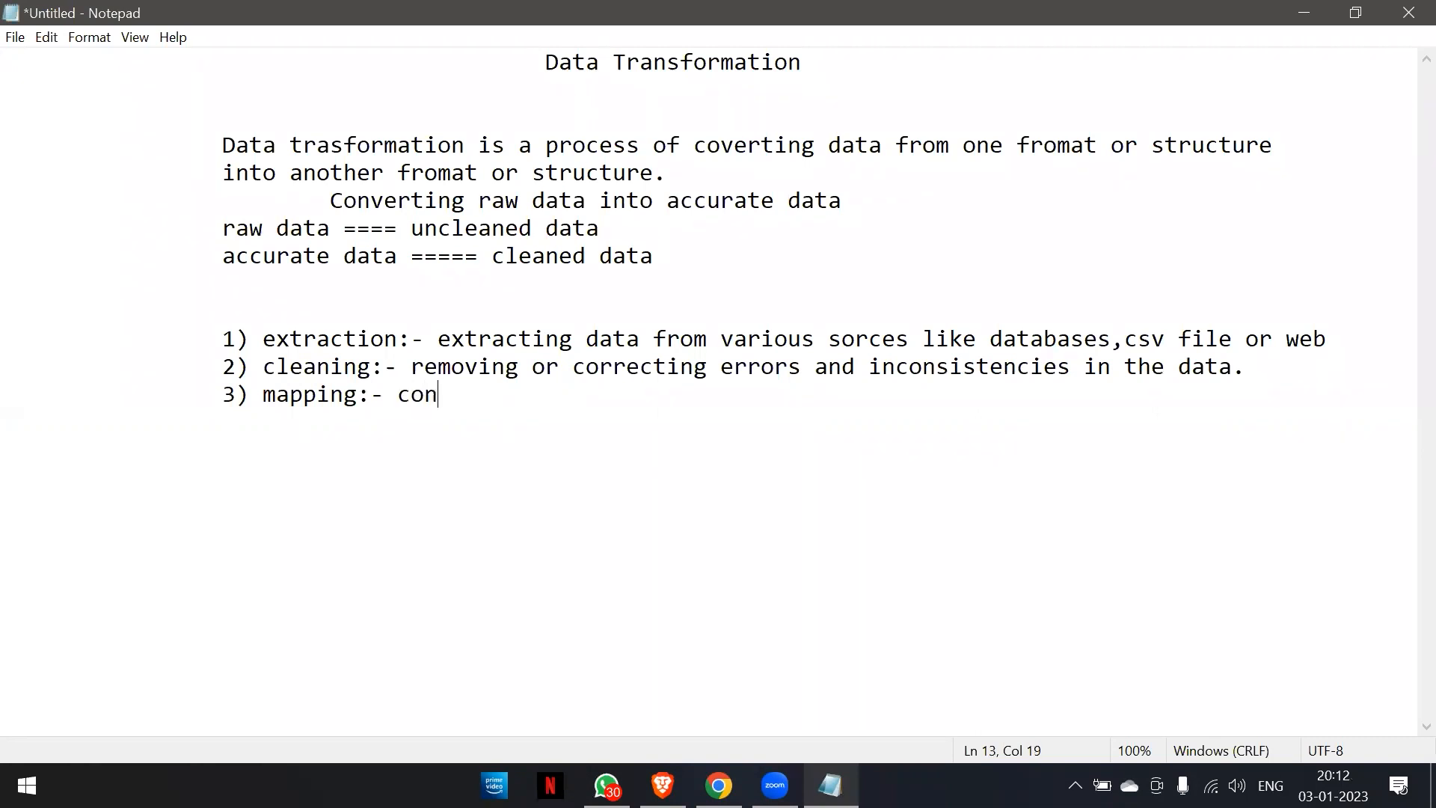
text(verting j)
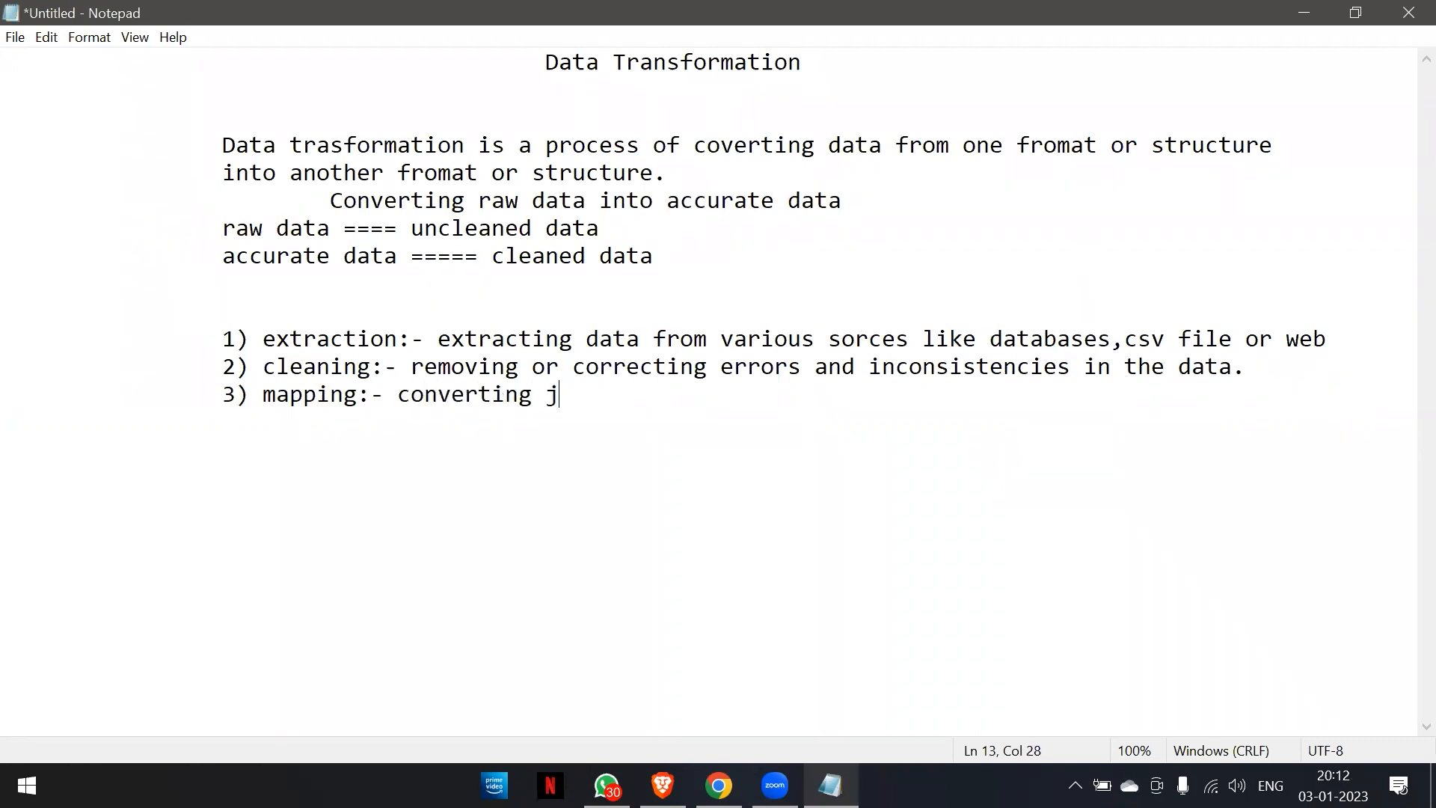
key(BackSpace)
text(data from )
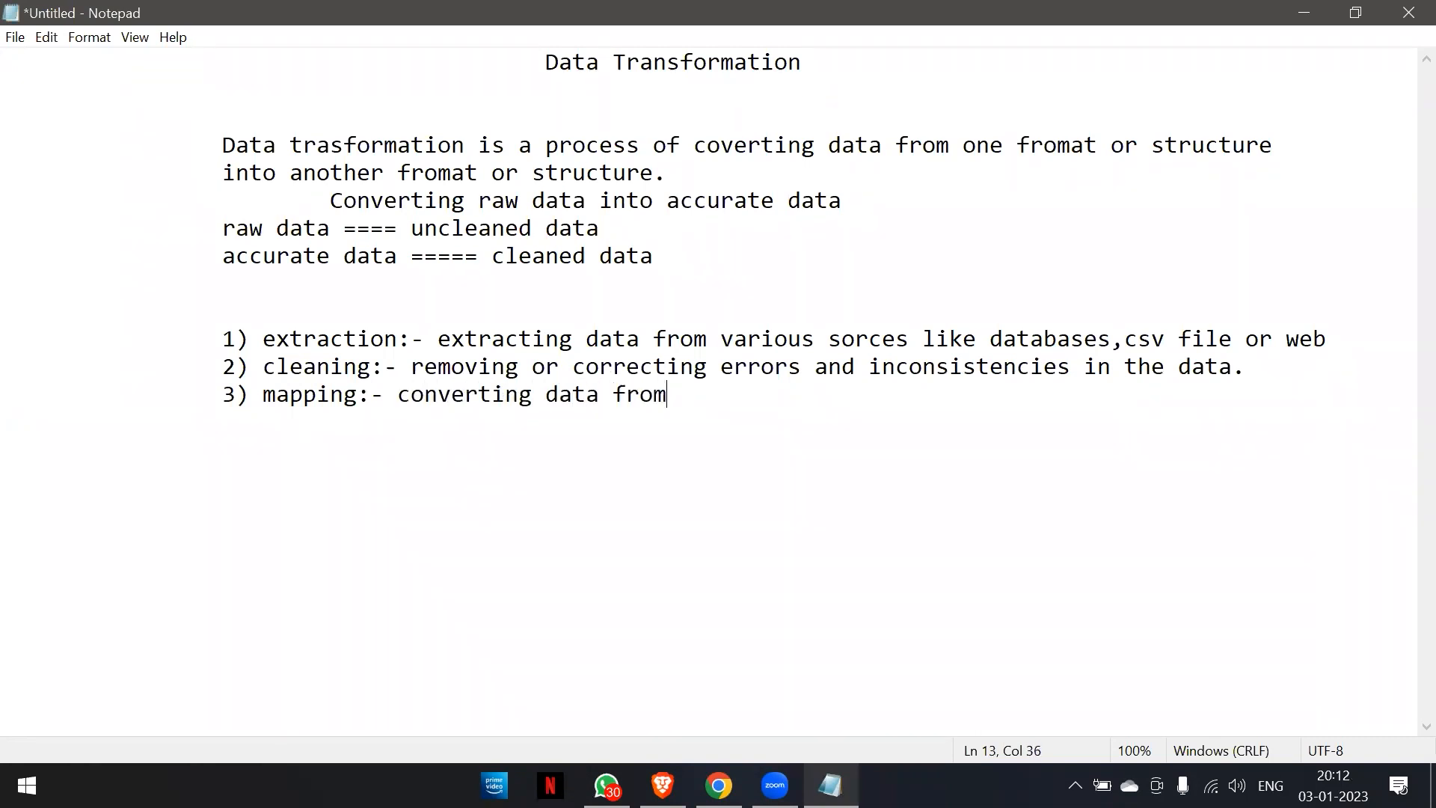
text(one format to another)
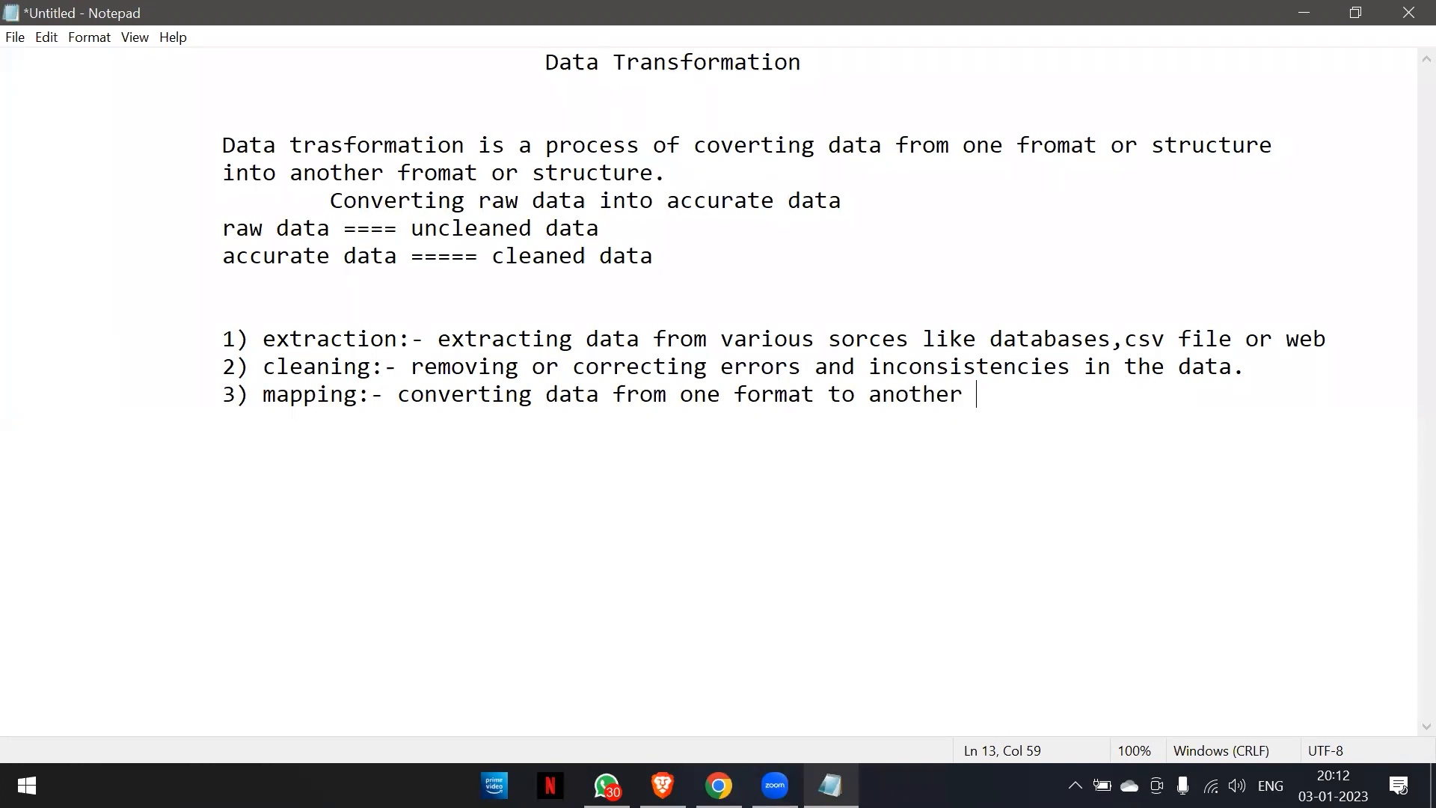
Complete the mapping description with the format examples "like csv or json.".
text(like csv or )
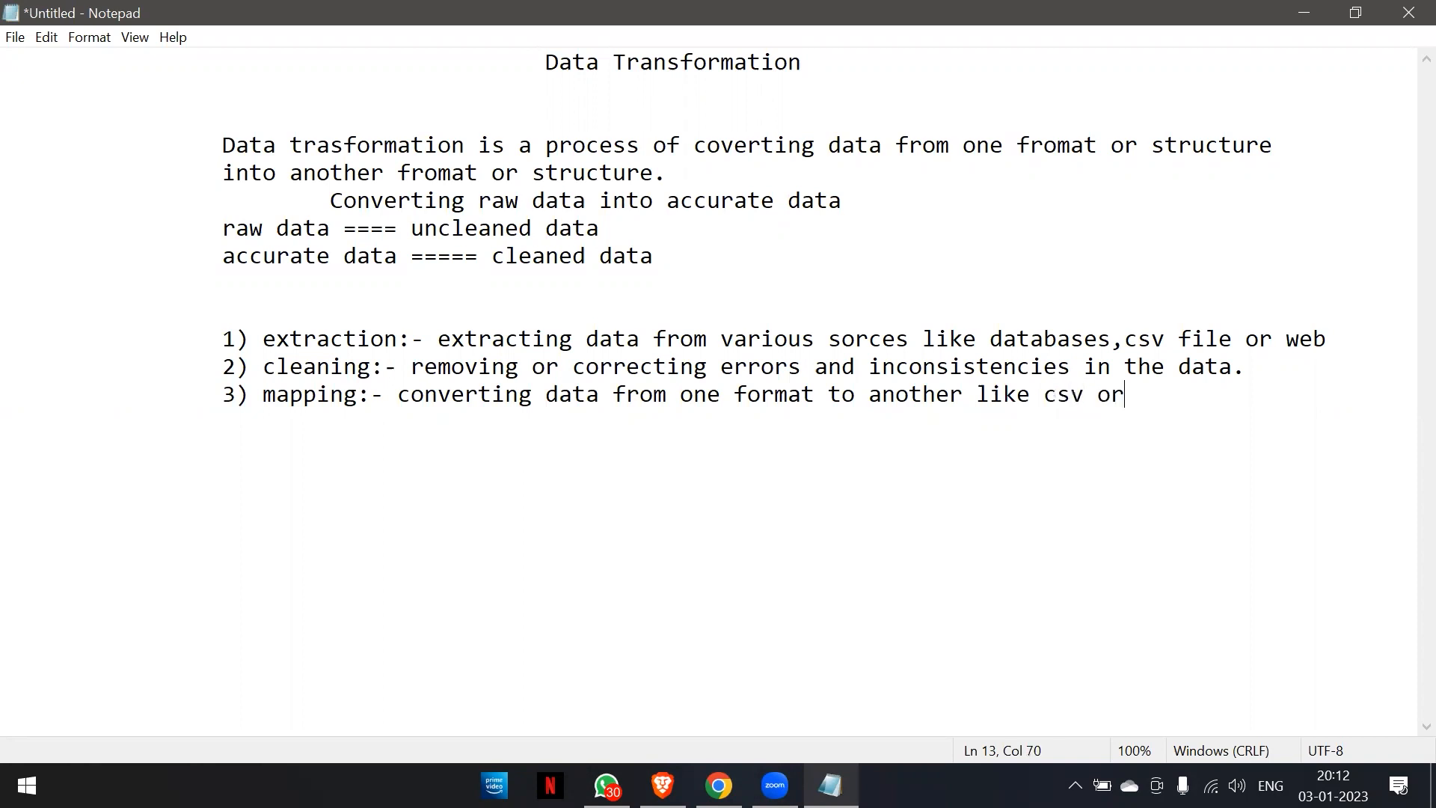
text(json.)
Start a fourth list item at the same indent with the label "4) filtering:-".
key(Return)
key(Tab)
key(Tab)
text(4) fil)
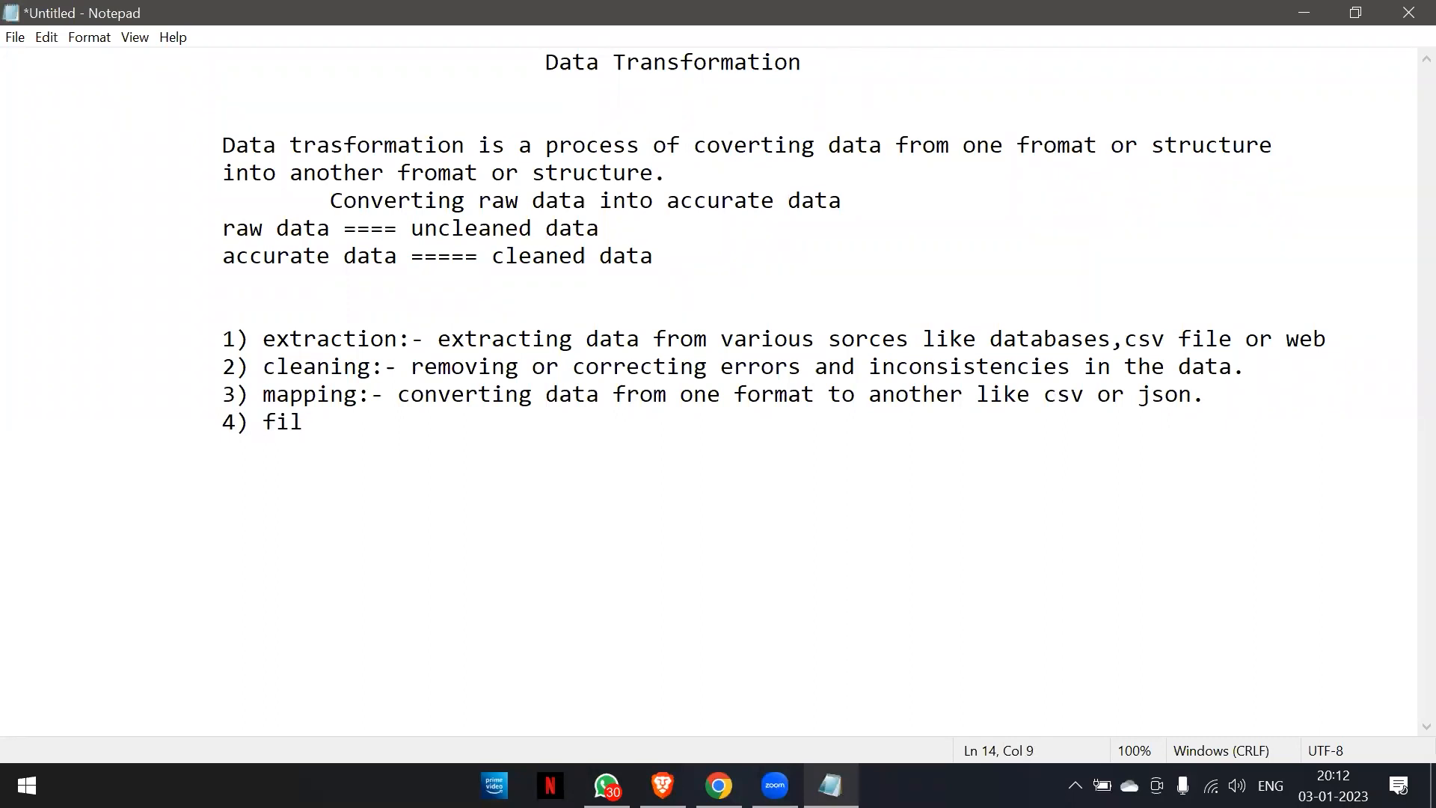
text(tering:-)
text( remo)
Begin the filtering item's description with "removing unnecessary data or".
key(BackSpace)
text(movie)
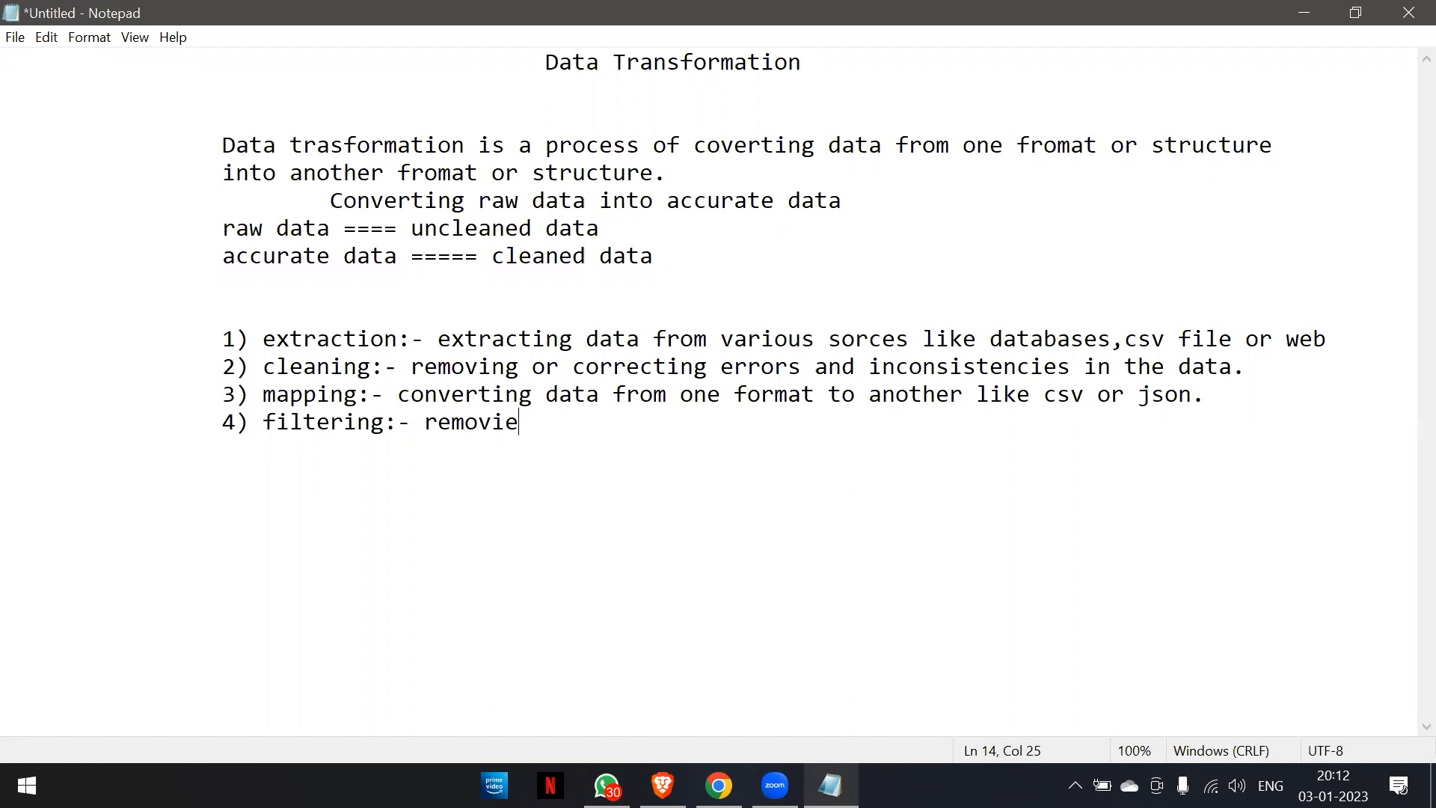
key(BackSpace)
text(ng unnec)
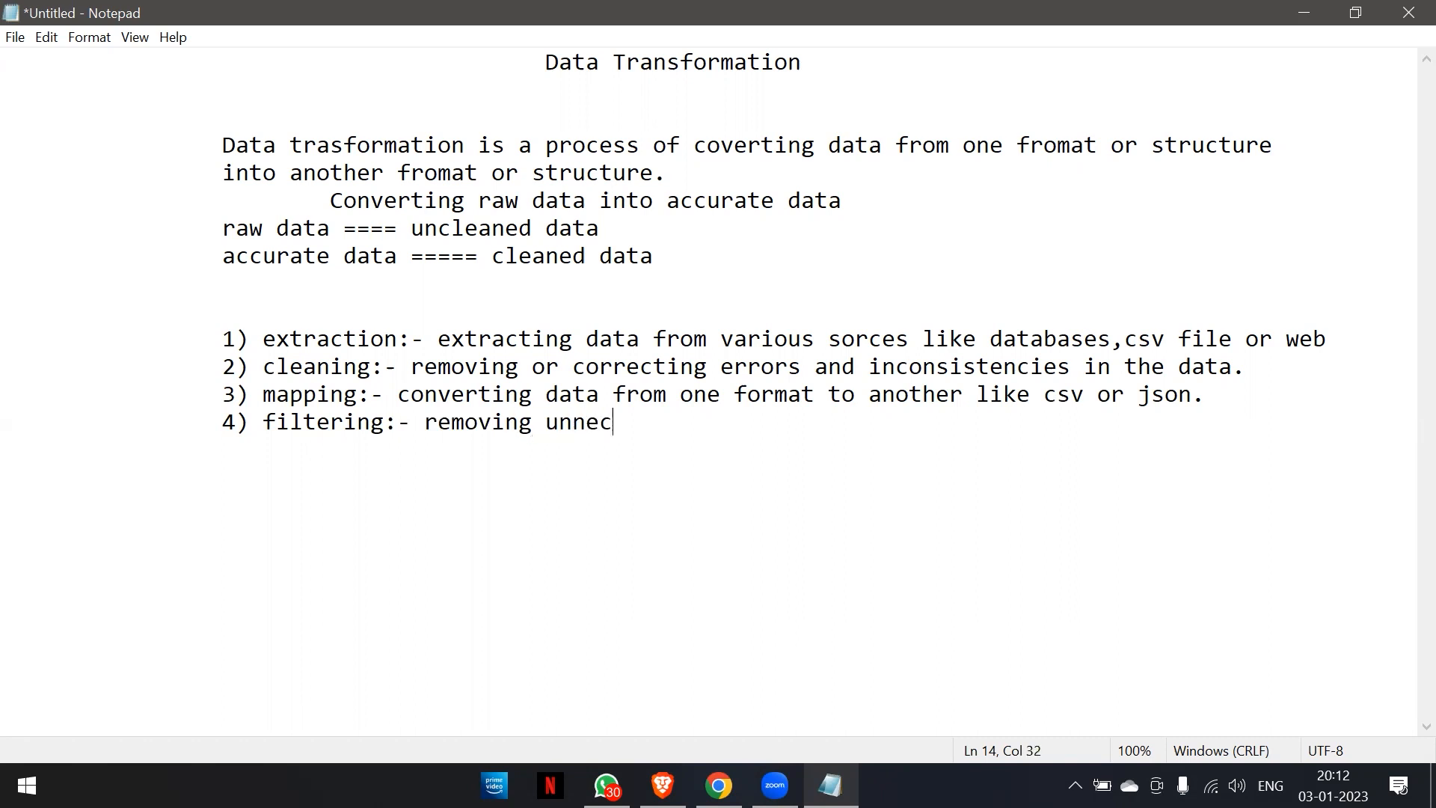
text(essary data or selecytin)
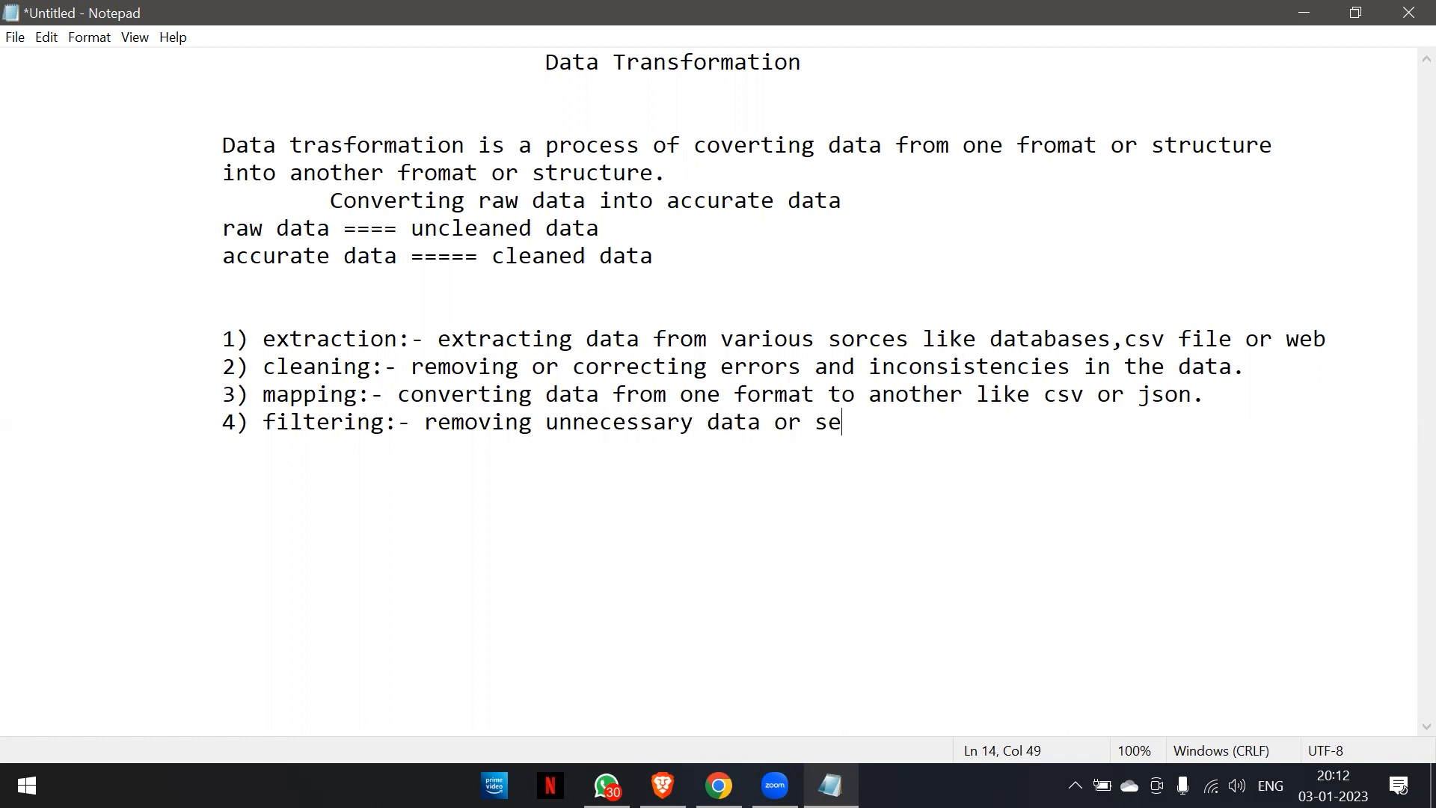
Continue the filtering description with the words "selecting only".
key(BackSpace)
key(BackSpace)
key(BackSpace)
key(BackSpace)
text(rin)
key(BackSpace)
key(BackSpace)
key(BackSpace)
text(tingh)
key(BackSpace)
key(BackSpace)
text(g onluy)
key(BackSpace)
key(BackSpace)
Finish the filtering item's sentence with "specific data points.".
text(y specific data points.)
Start a fifth list item at the same indent with the label "5) aggregation:-".
key(Return)
key(Tab)
key(Tab)
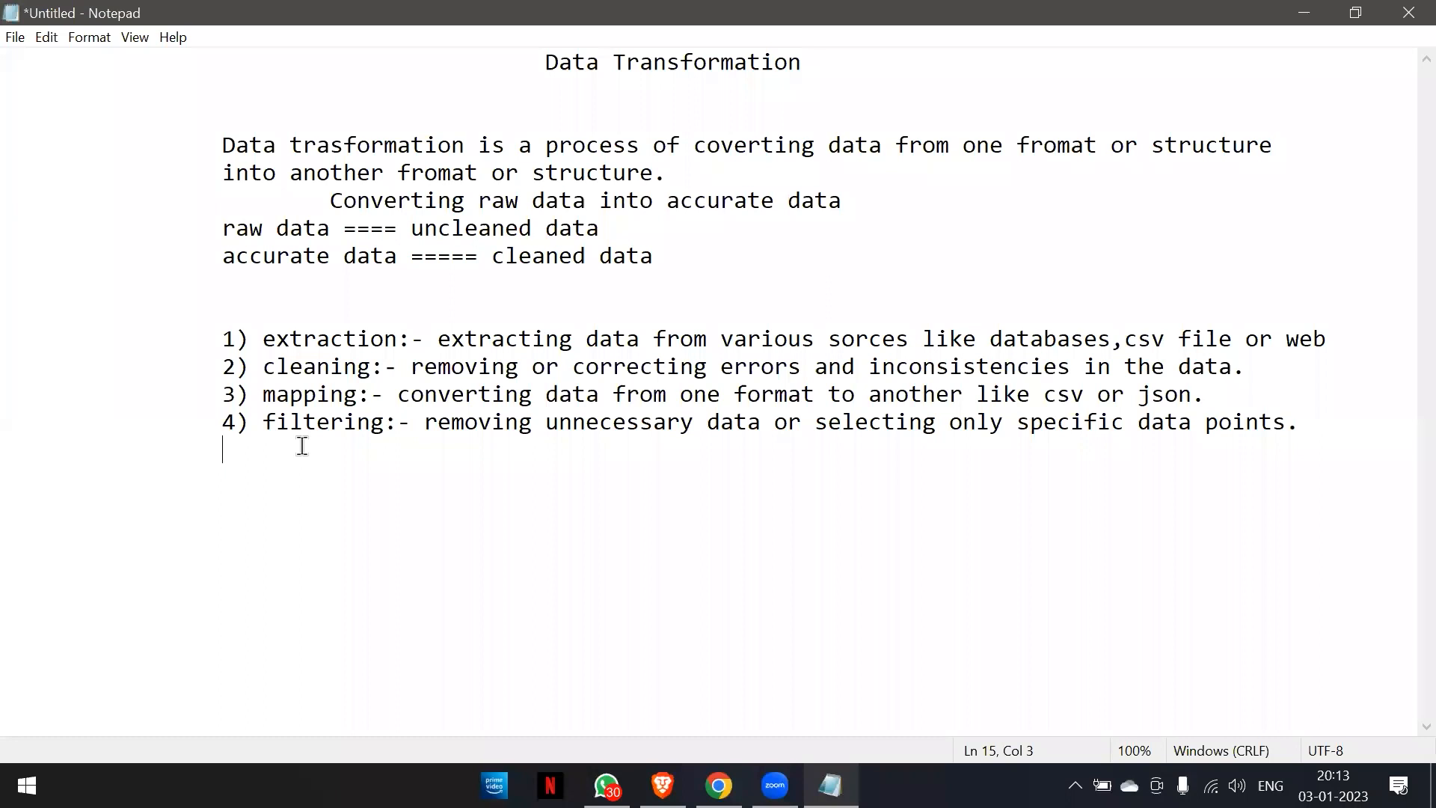
text(5) aggregation)
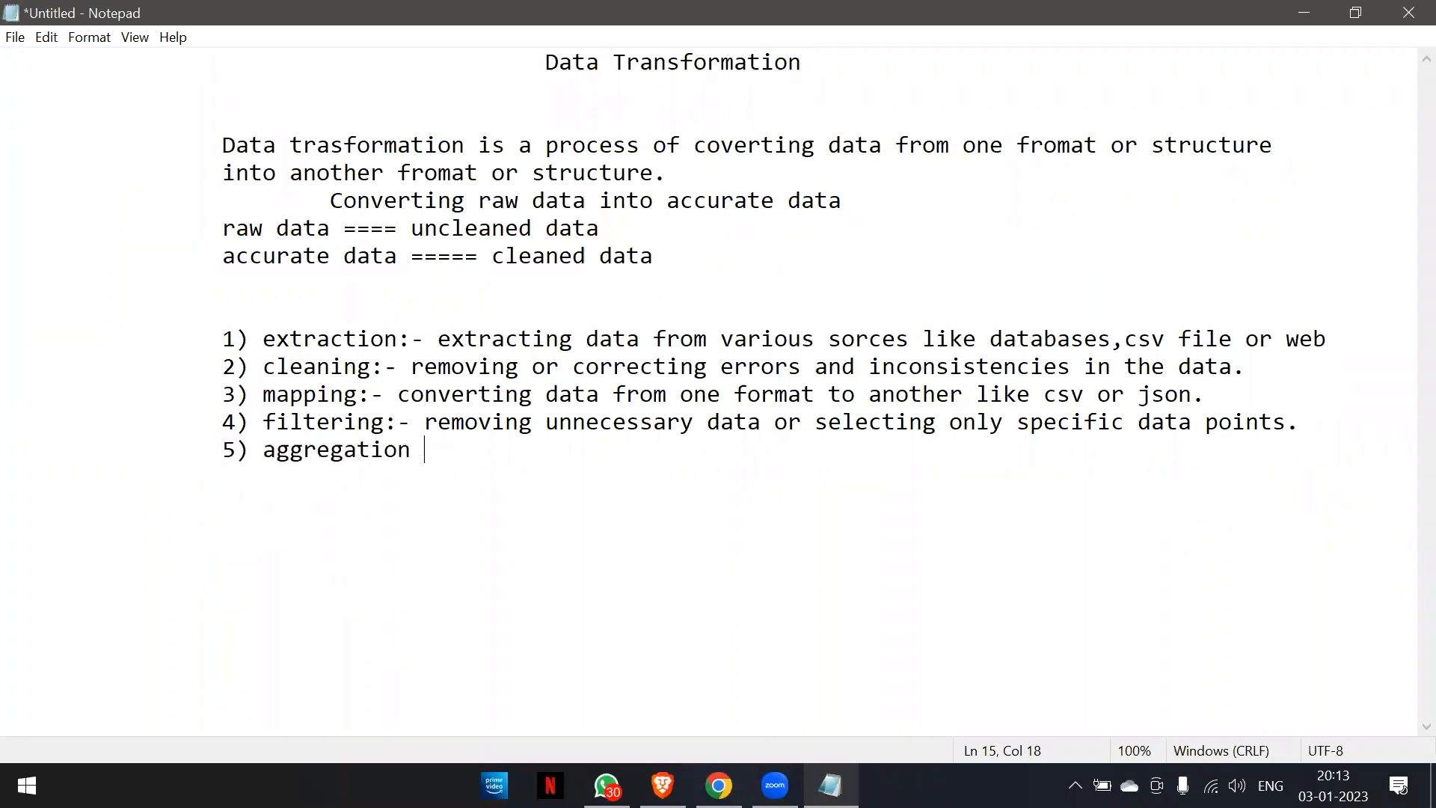
key(BackSpace)
text(:-)
Describe the aggregation item as "combining data from multiple sources".
text(comn)
key(BackSpace)
text(bining data from mul)
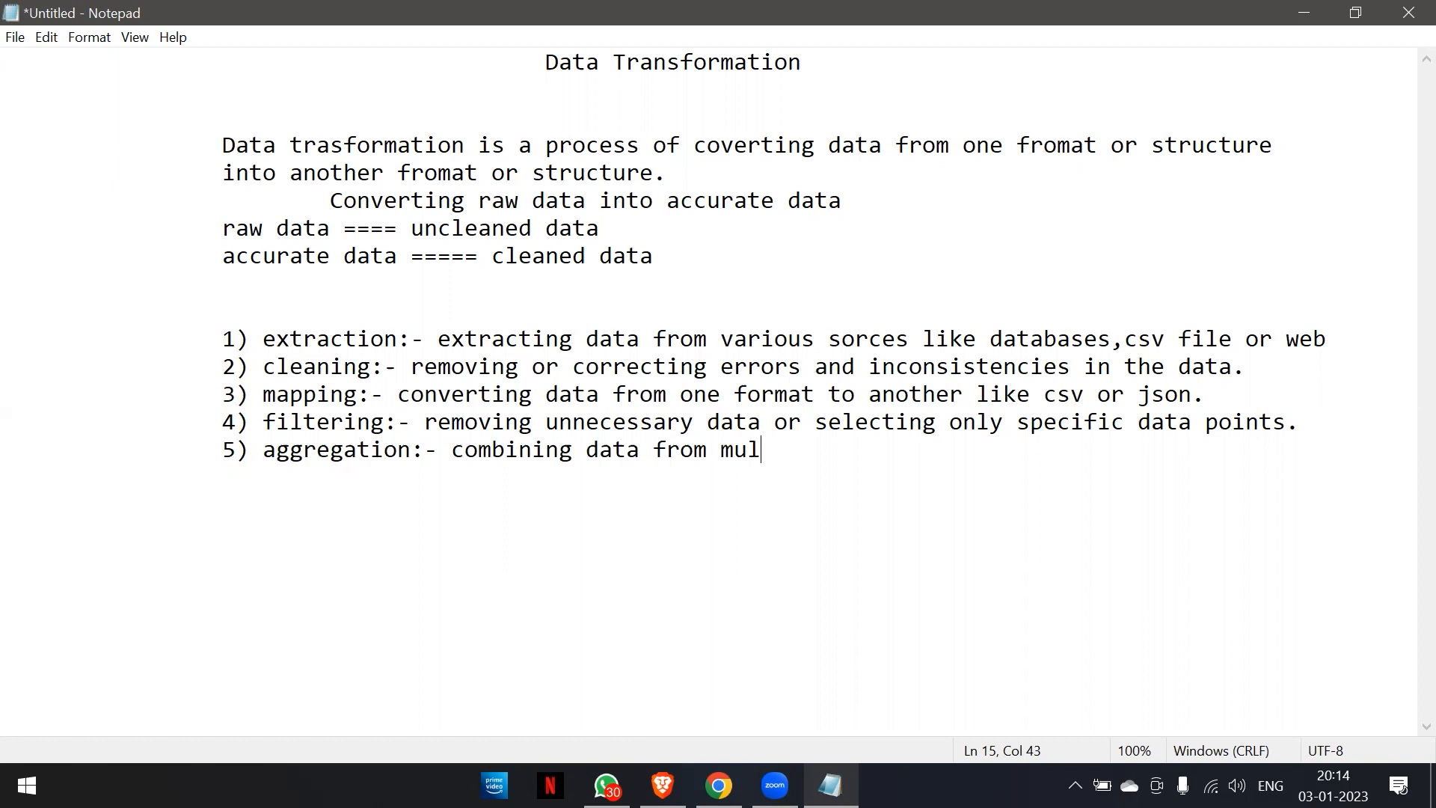
text(tiple sources)
Start a sixth list item at the same indent with the label "6) normalization".
key(Return)
key(Tab)
key(Tab)
text(6))
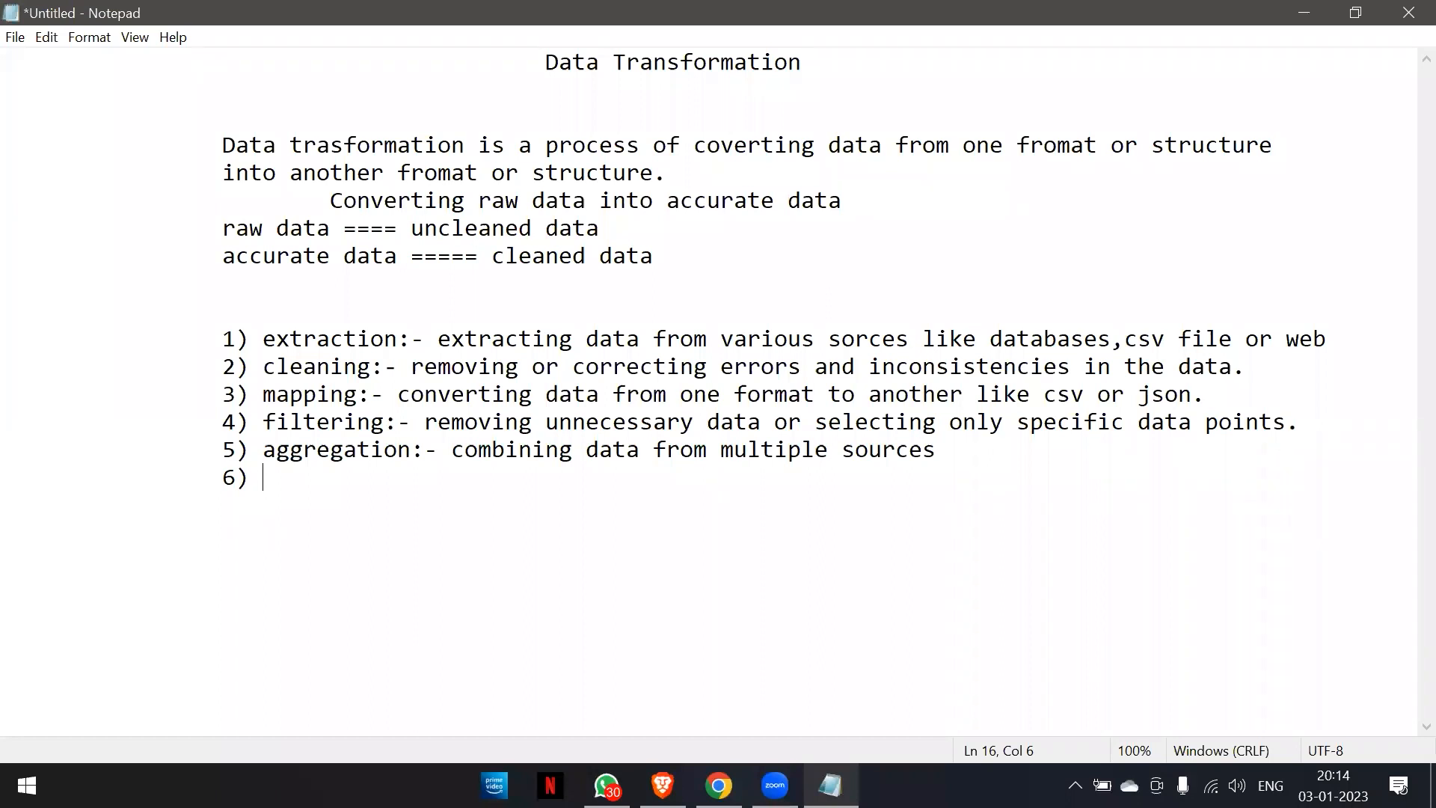
text(noramali)
key(BackSpace)
key(BackSpace)
key(BackSpace)
key(BackSpace)
key(BackSpace)
text(malization)
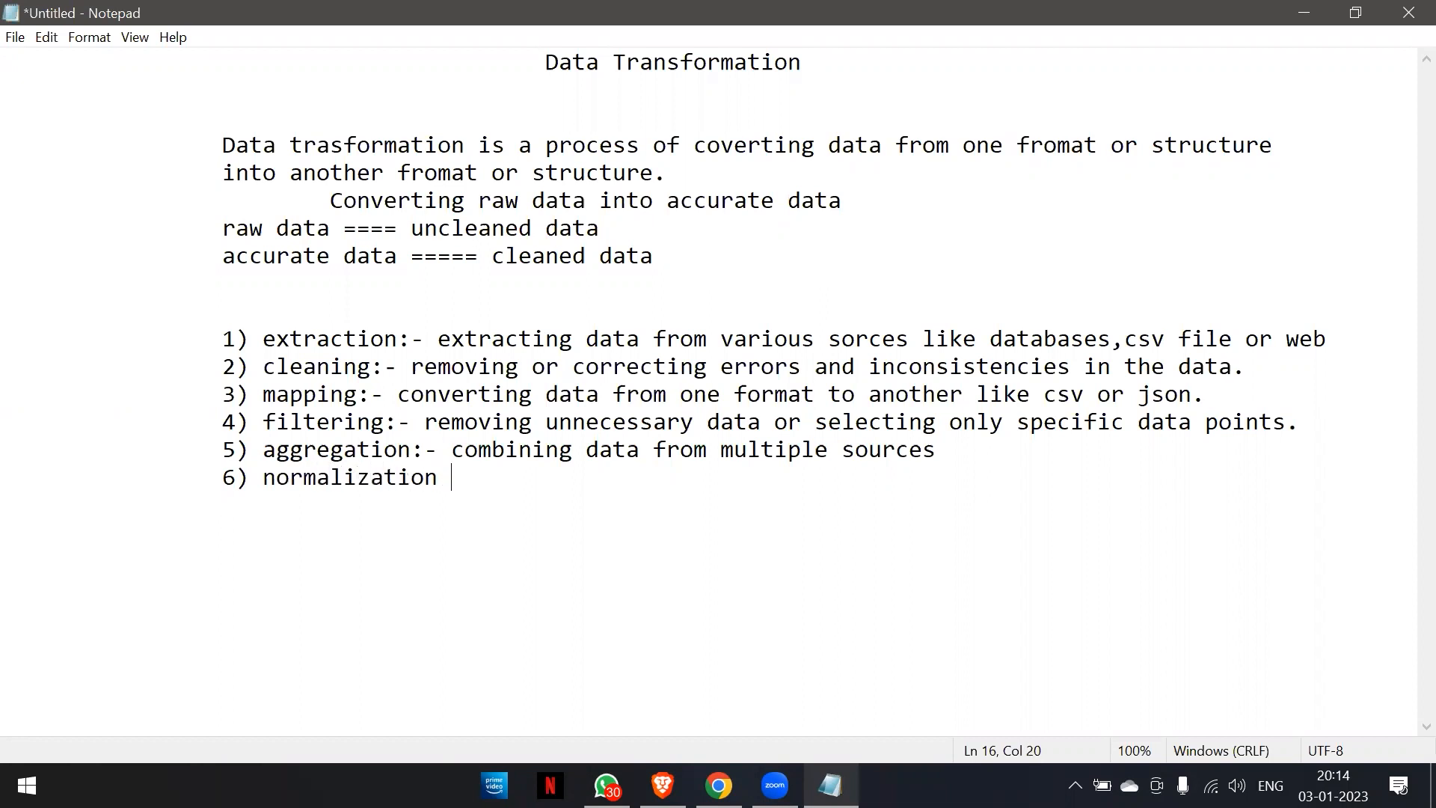
key(BackSpace)
Describe the normalization item with ":- transforming data into a consistent fromat.".
text(:- trans)
text(forming data int)
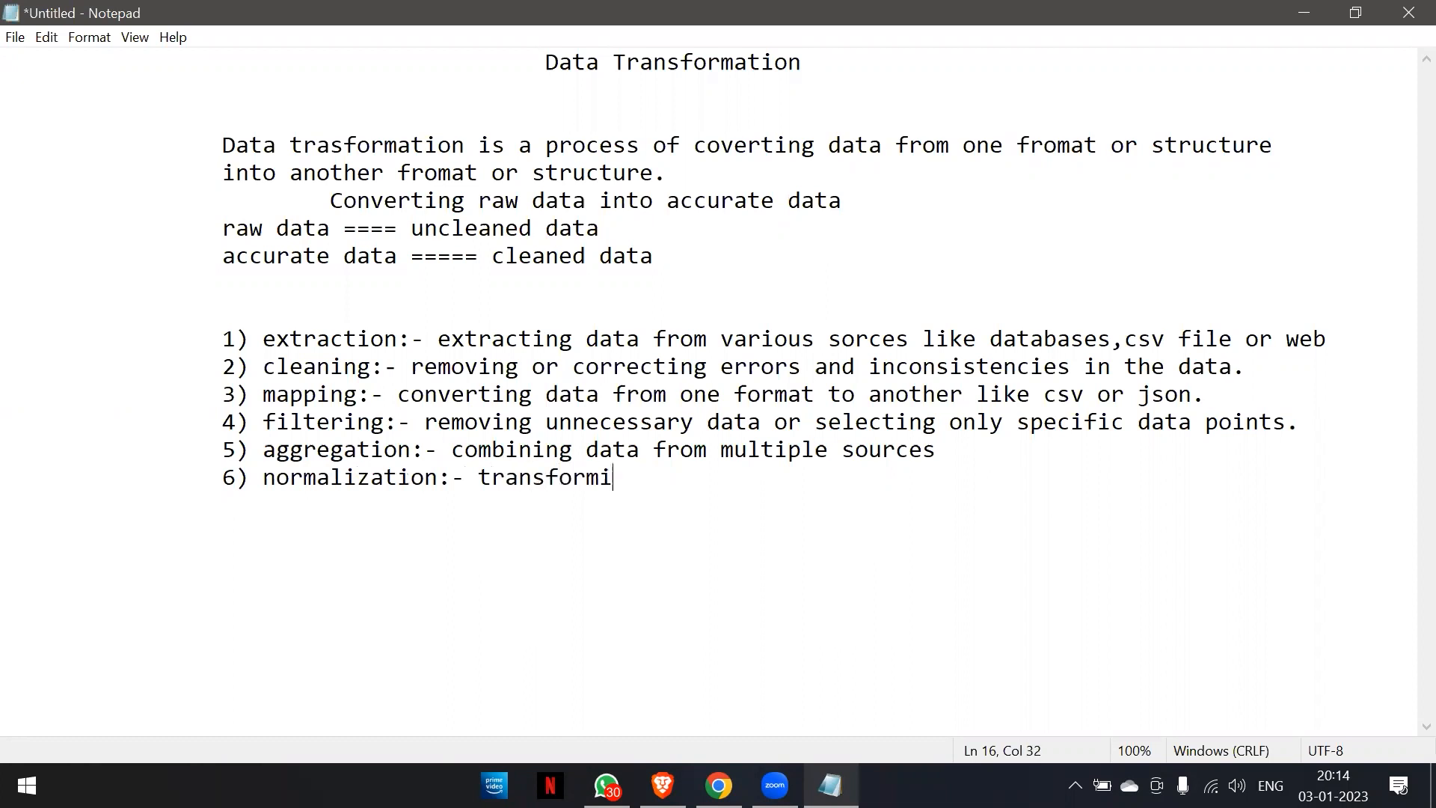
text(o )
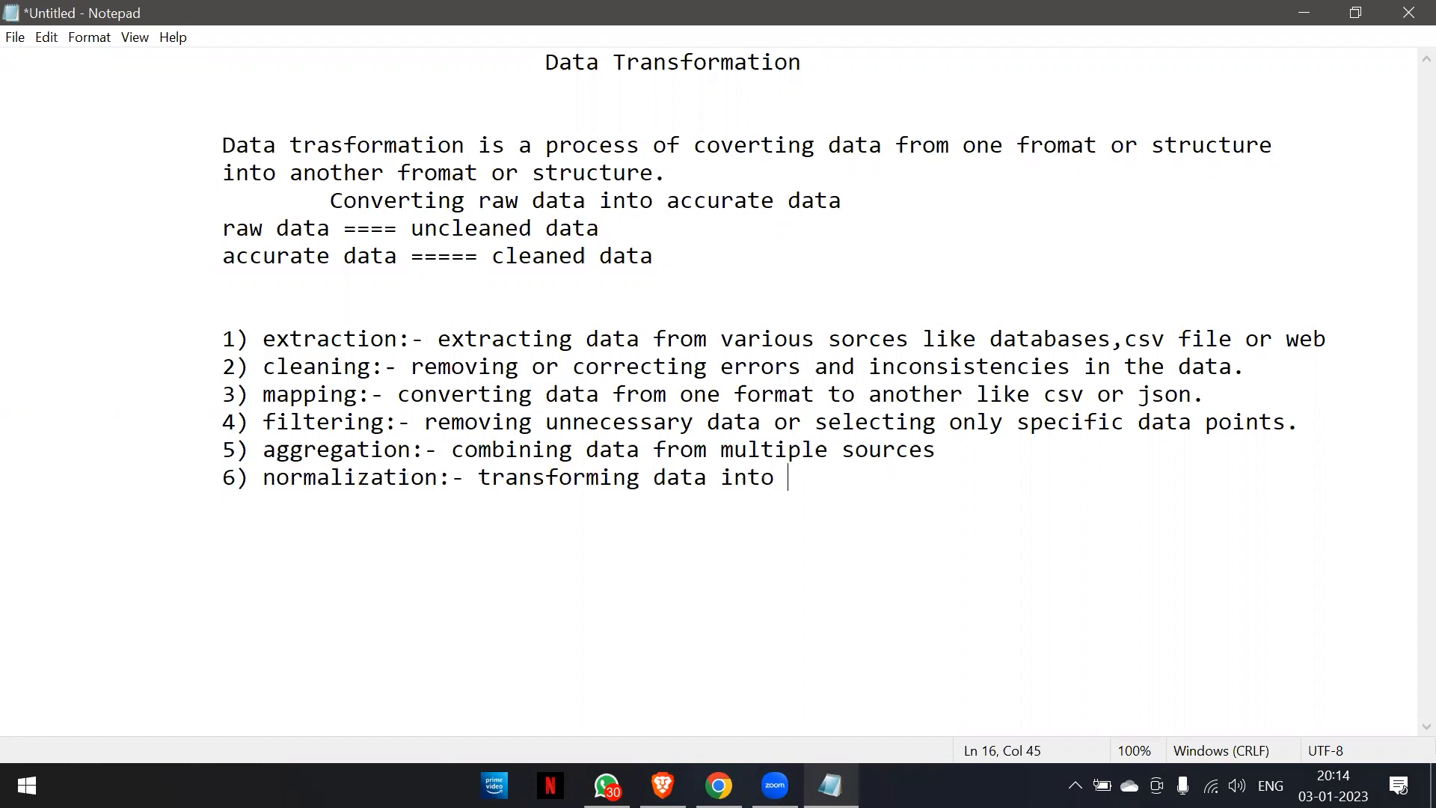
text(a consistenyt)
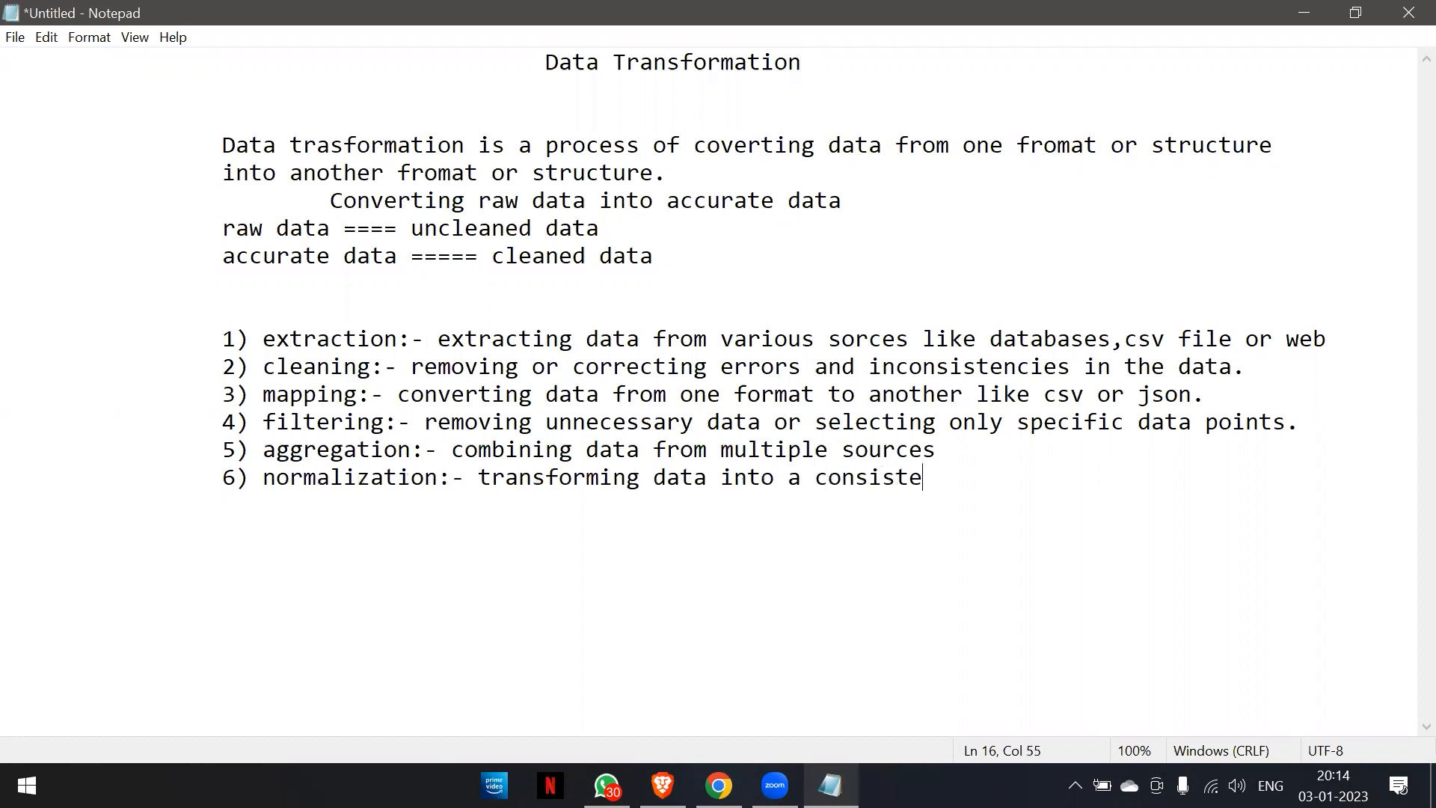
key(BackSpace)
key(BackSpace)
text(t fromat.)
Start a seventh list item at the same indent with the label "7) loading:-".
key(Return)
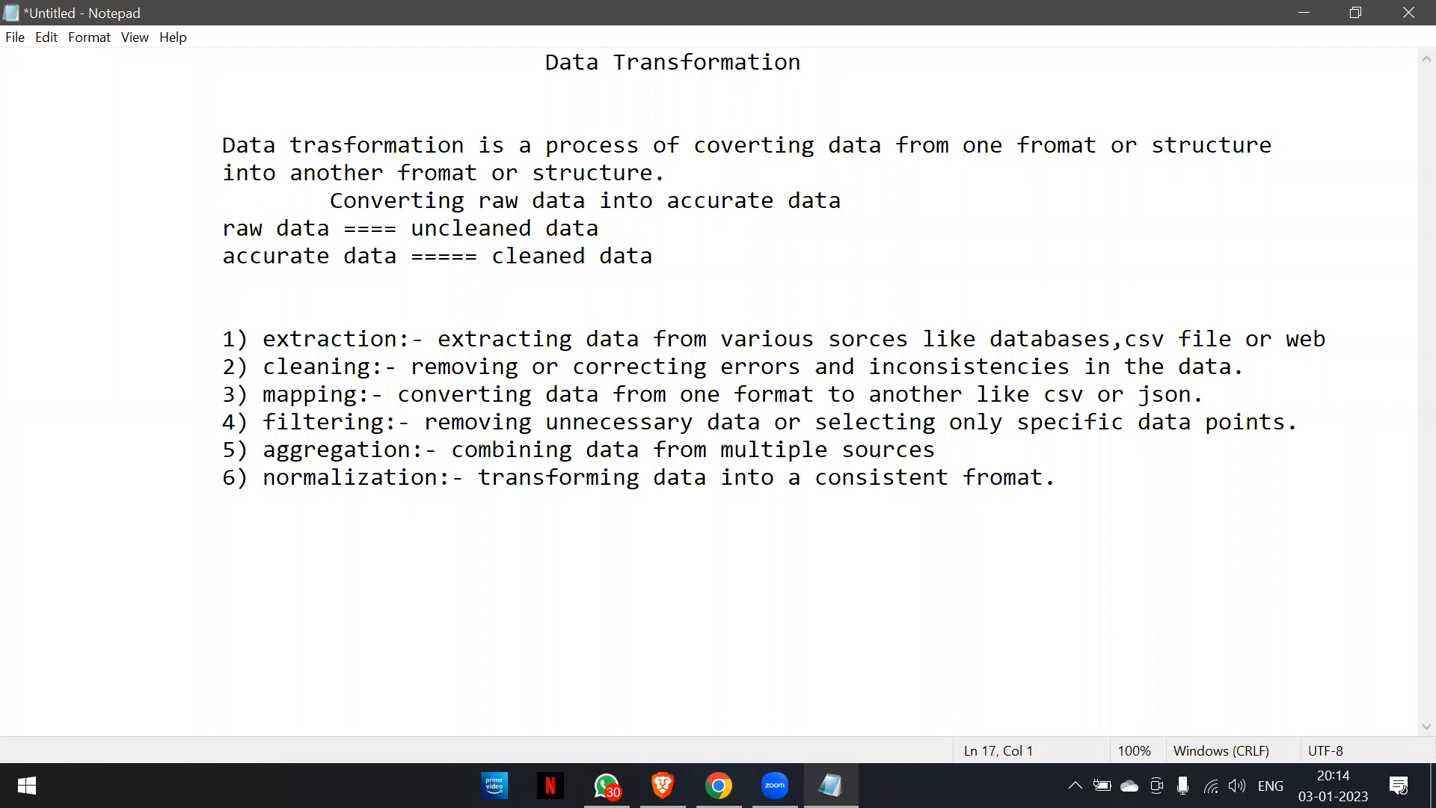
key(Tab)
key(Tab)
text(7) loading:-)
key(BackSpace)
text(:-)
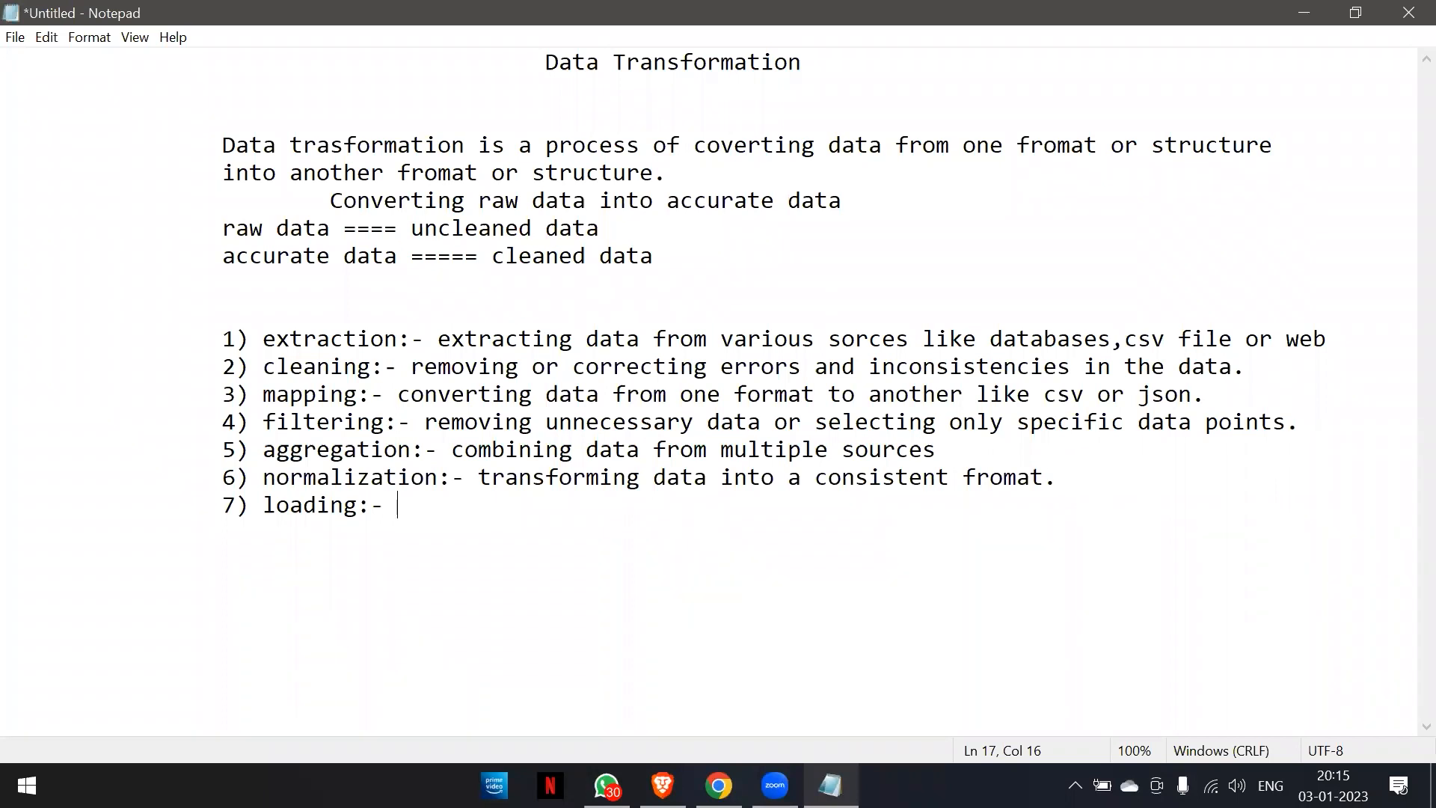
Describe the loading item as "storing the transformed data in a new loction".
text(storing the t)
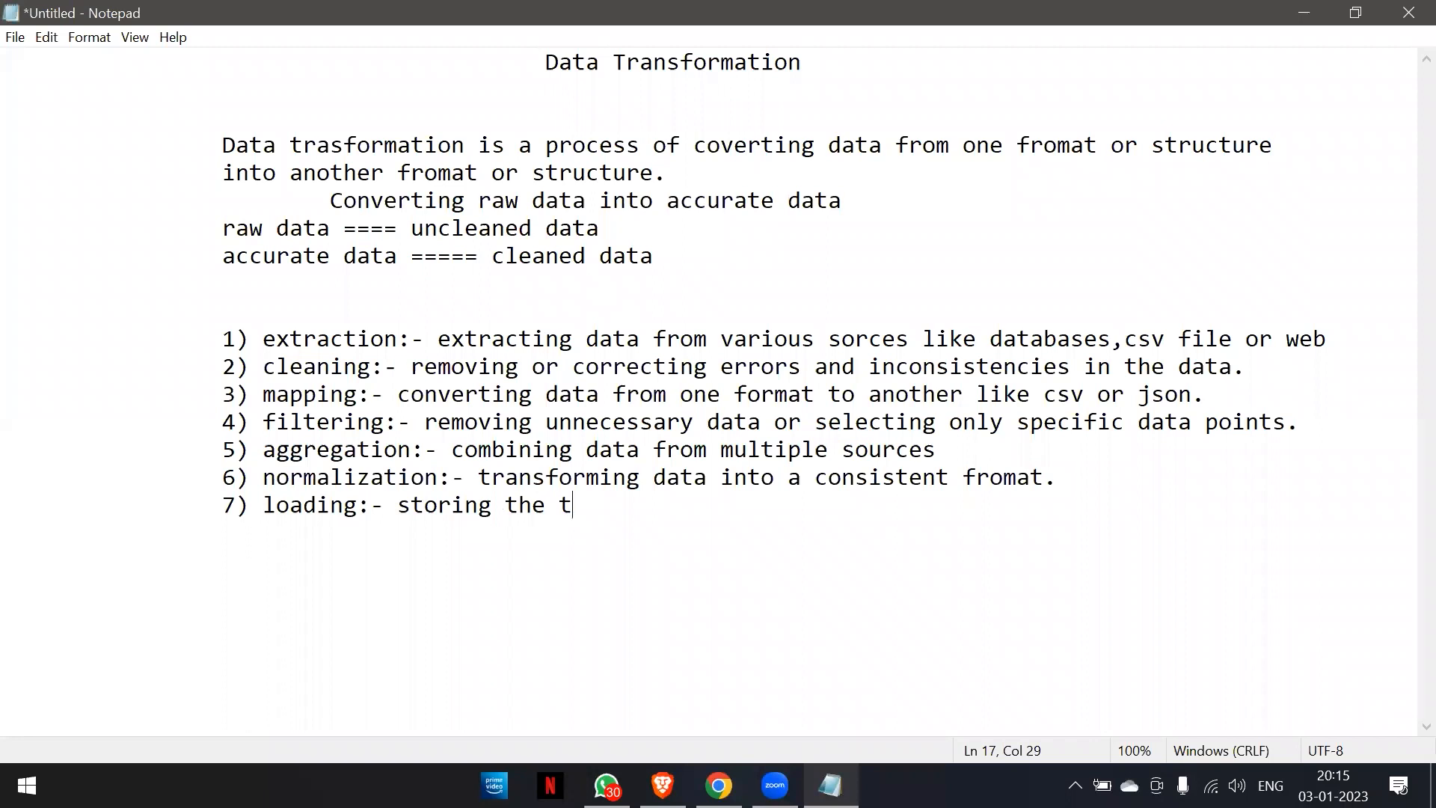
text(ransform)
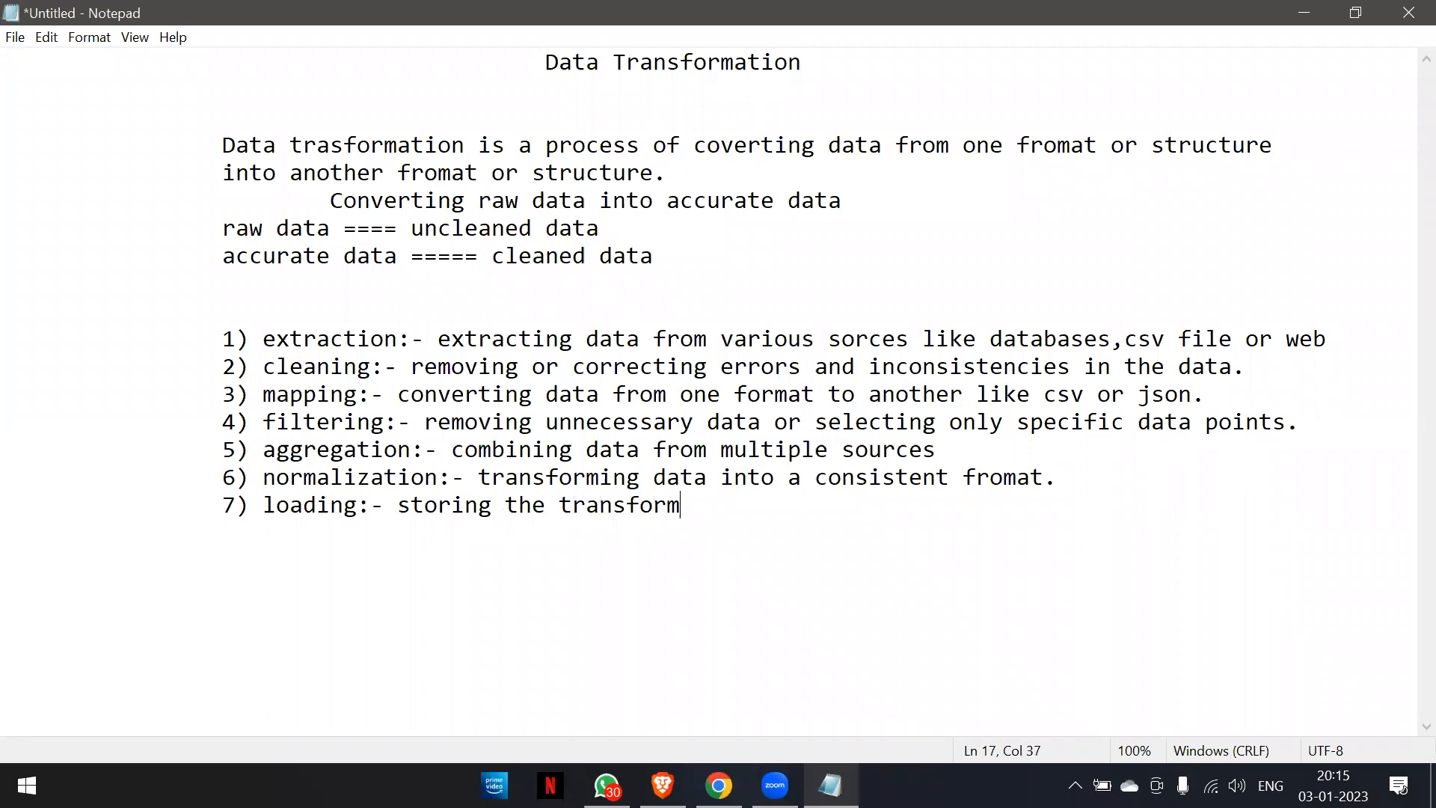
text(ed data in ane)
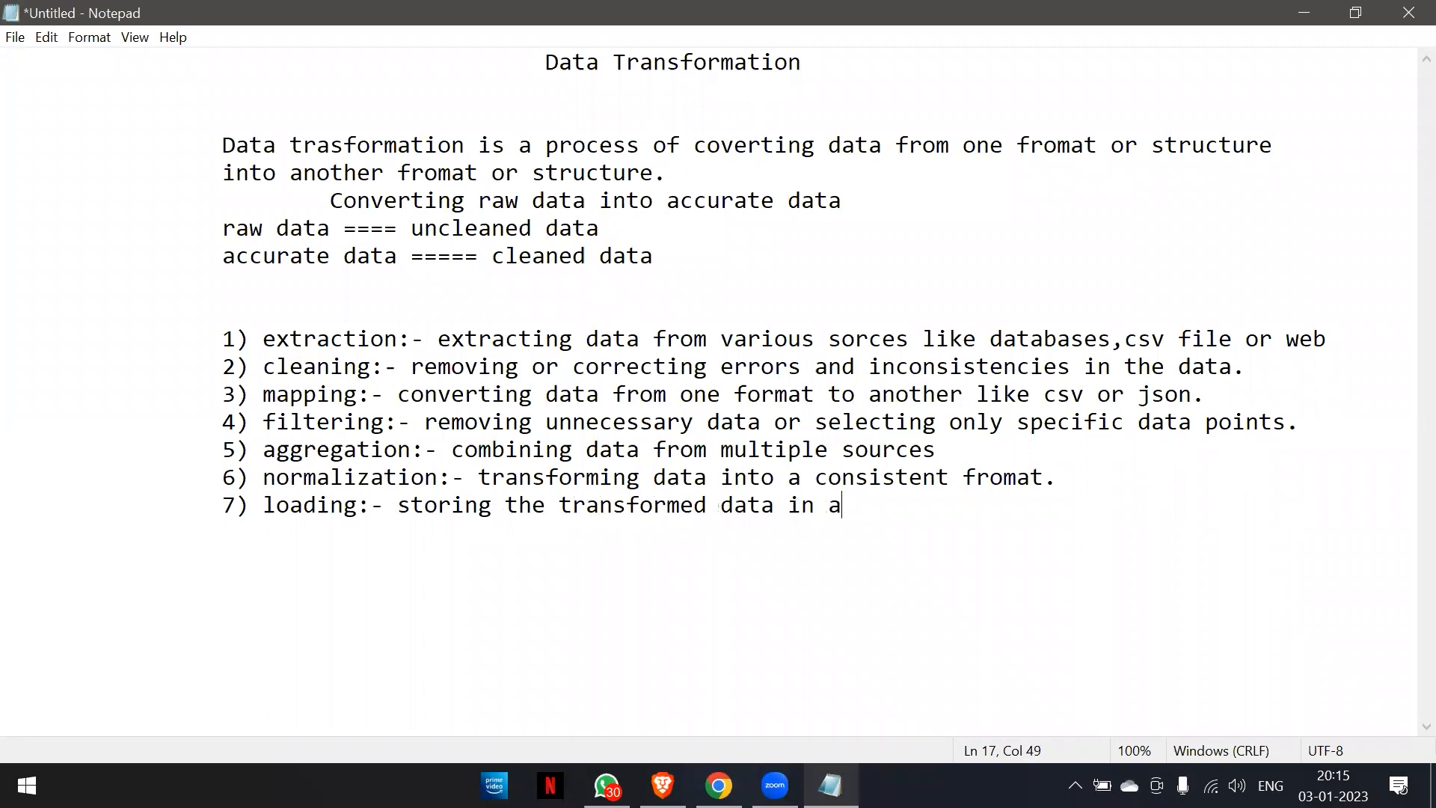
key(BackSpace)
key(BackSpace)
key(BackSpace)
text(nw)
key(BackSpace)
text(ew loction or sus)
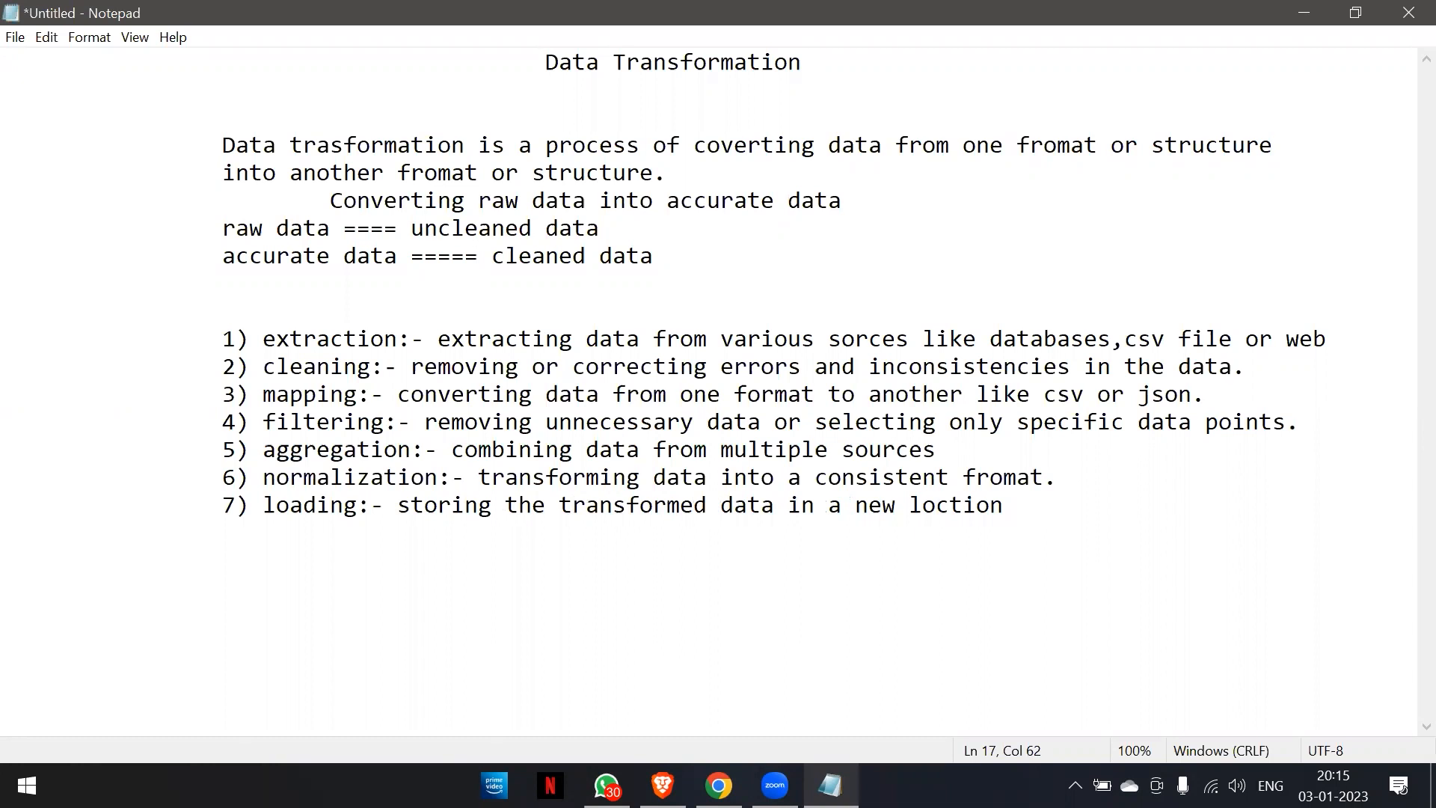
text(t)
Finish the loading item's sentence with "or system.".
key(BackSpace)
key(BackSpace)
key(BackSpace)
text(ystme)
key(BackSpace)
key(BackSpace)
text(em.)
Switch to File Explorer and open the Power BI folder inside Data Anlayst Course on the MyFiles (A:) drive.
key(super+d)
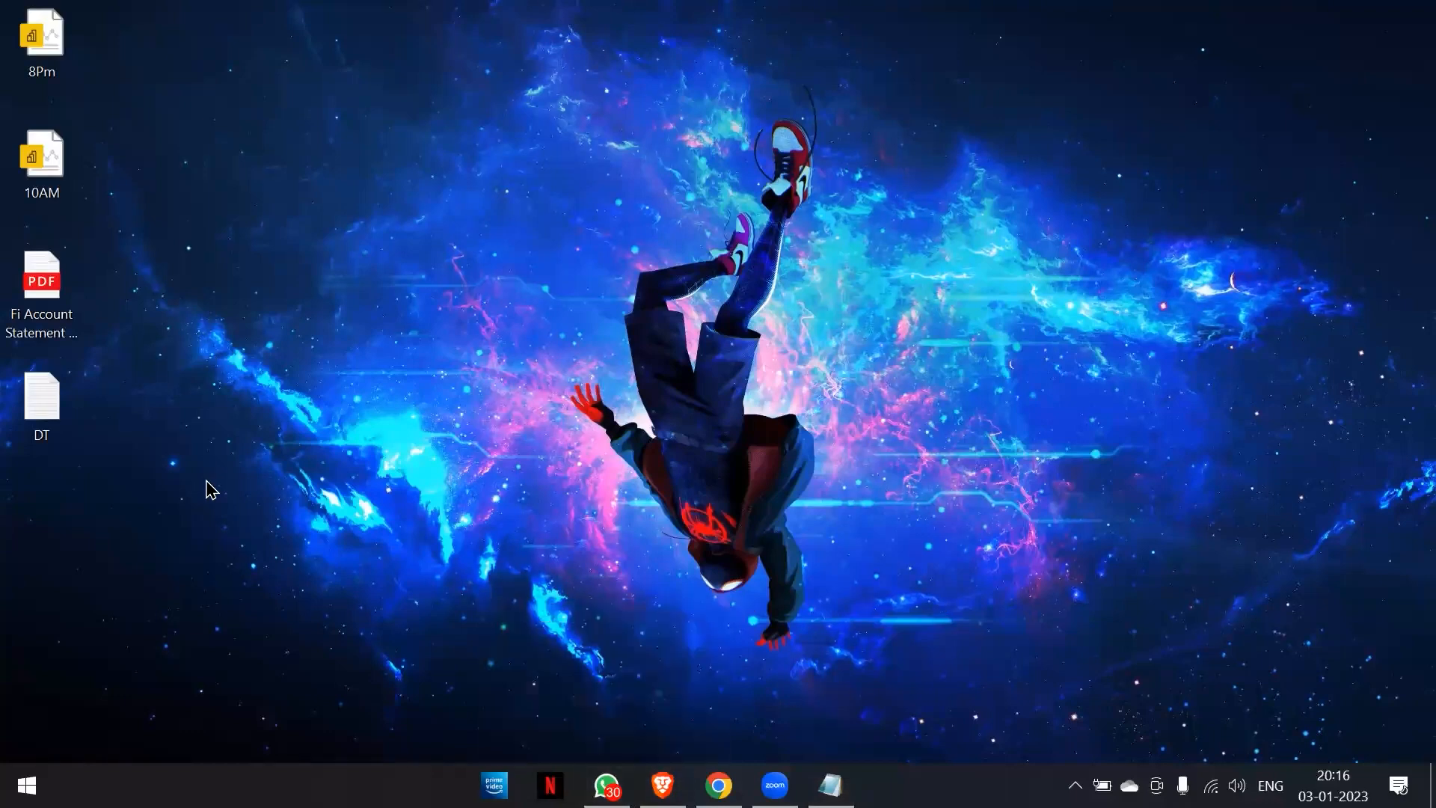
key(super+e)
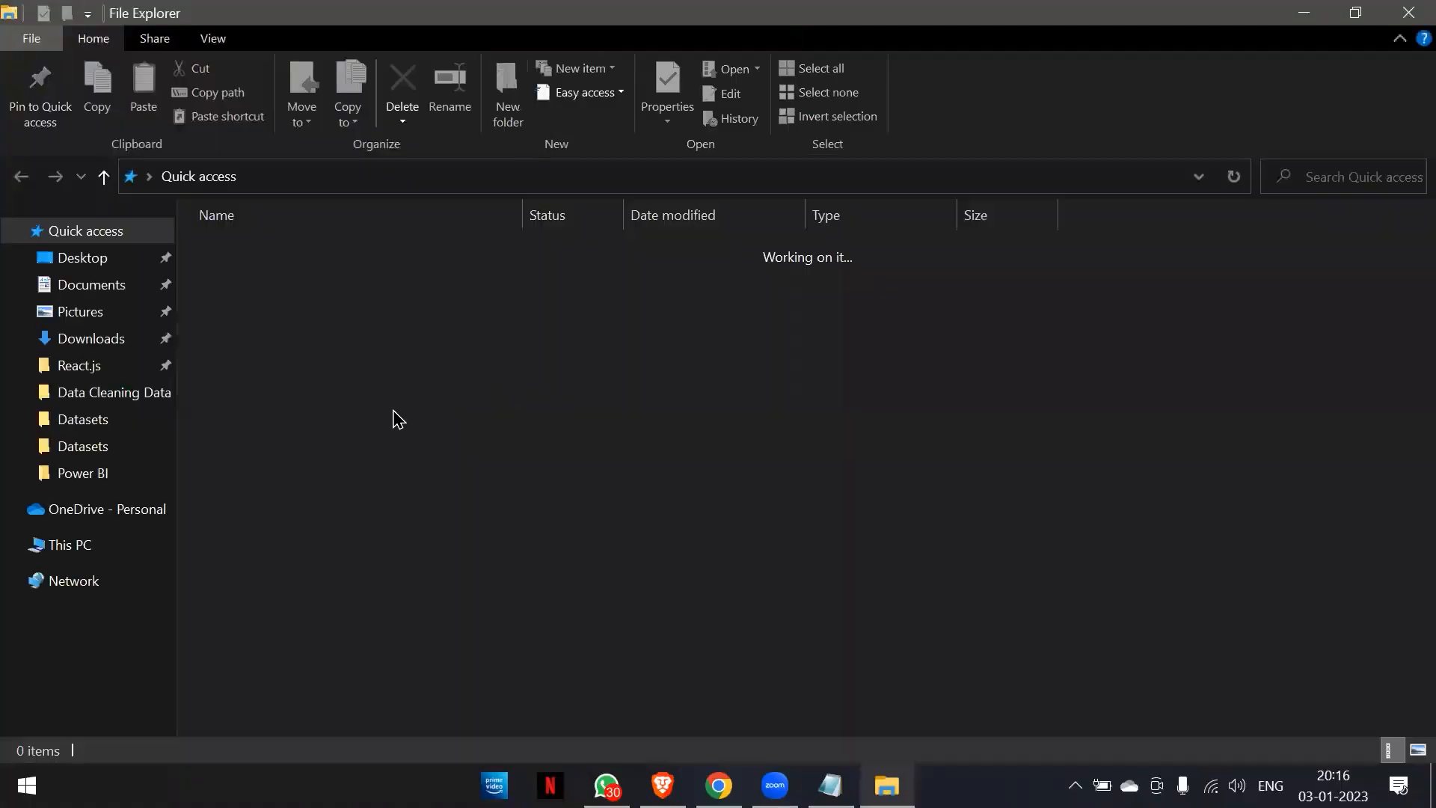
scroll(7, 484, down, 2)
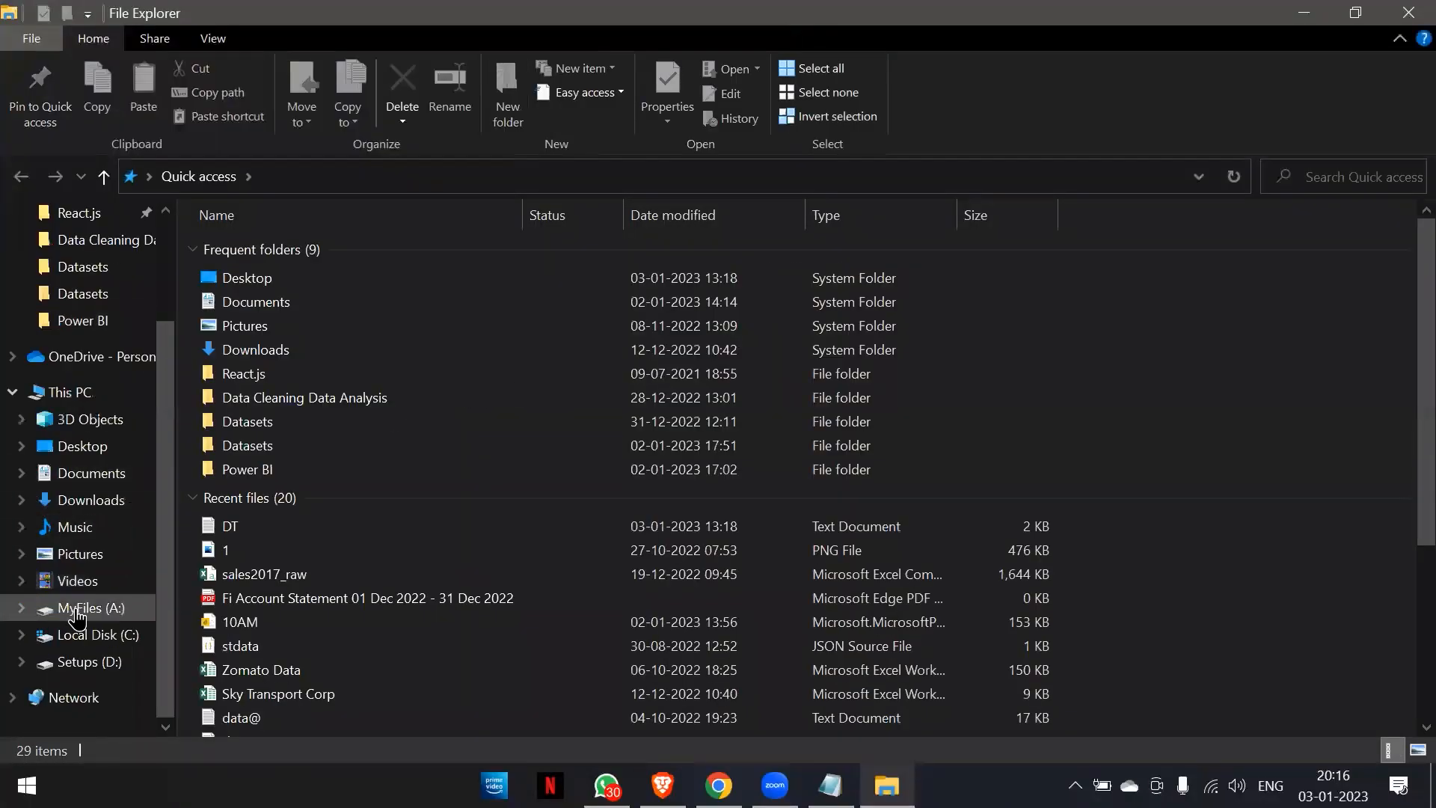
click(81, 607)
click(254, 277)
double_click(280, 281)
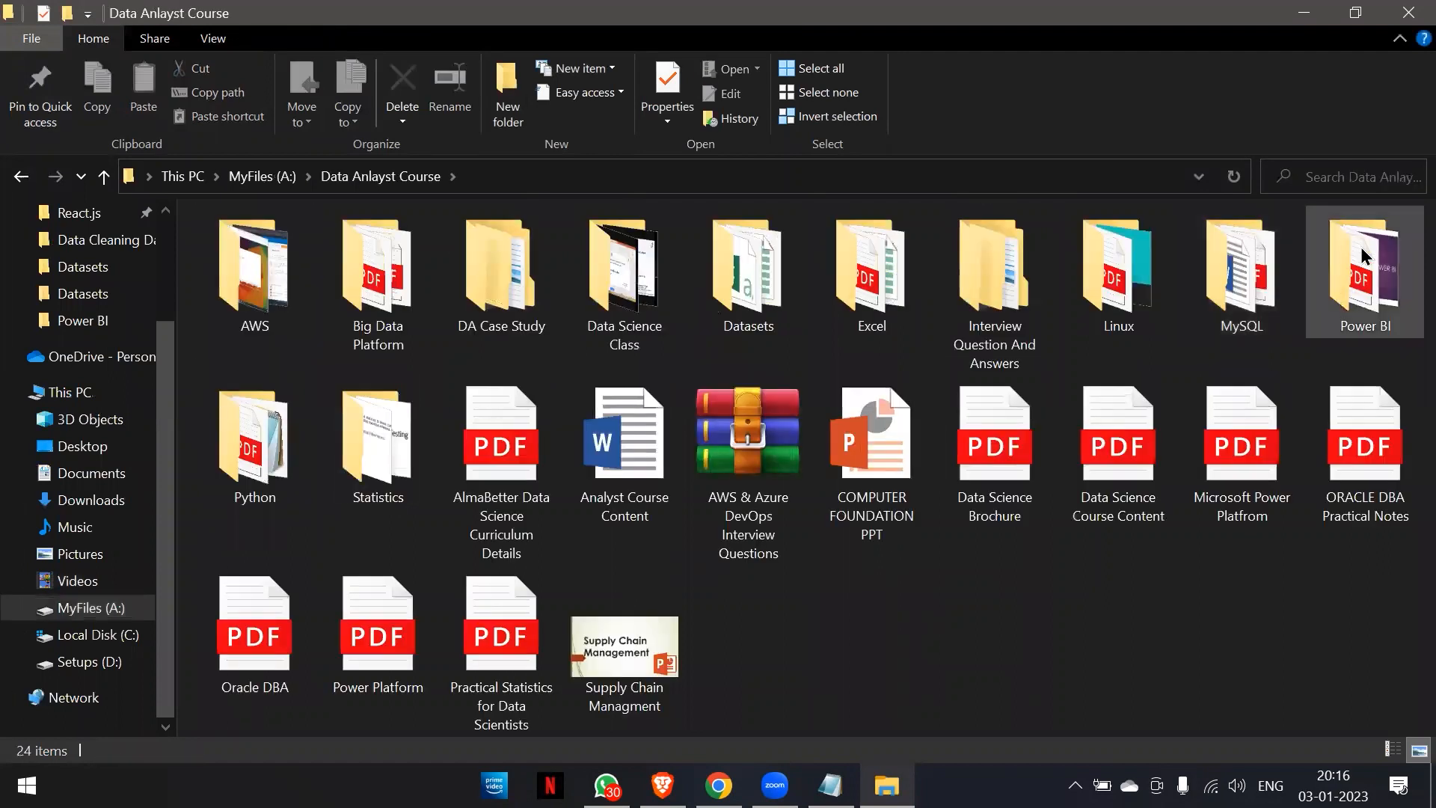
double_click(1358, 258)
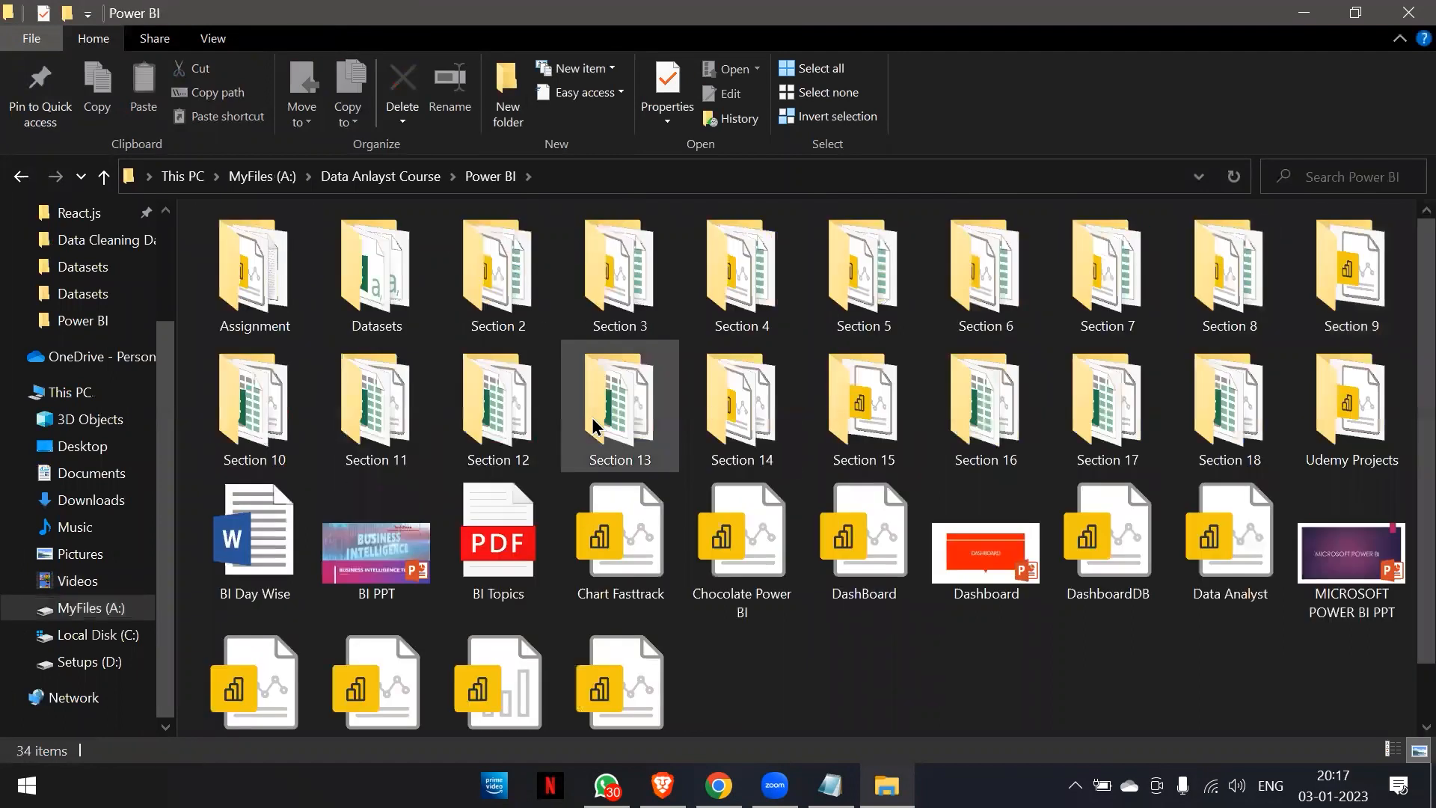
Open the Datasets folder inside the Power BI folder.
double_click(312, 269)
key(alt+Left)
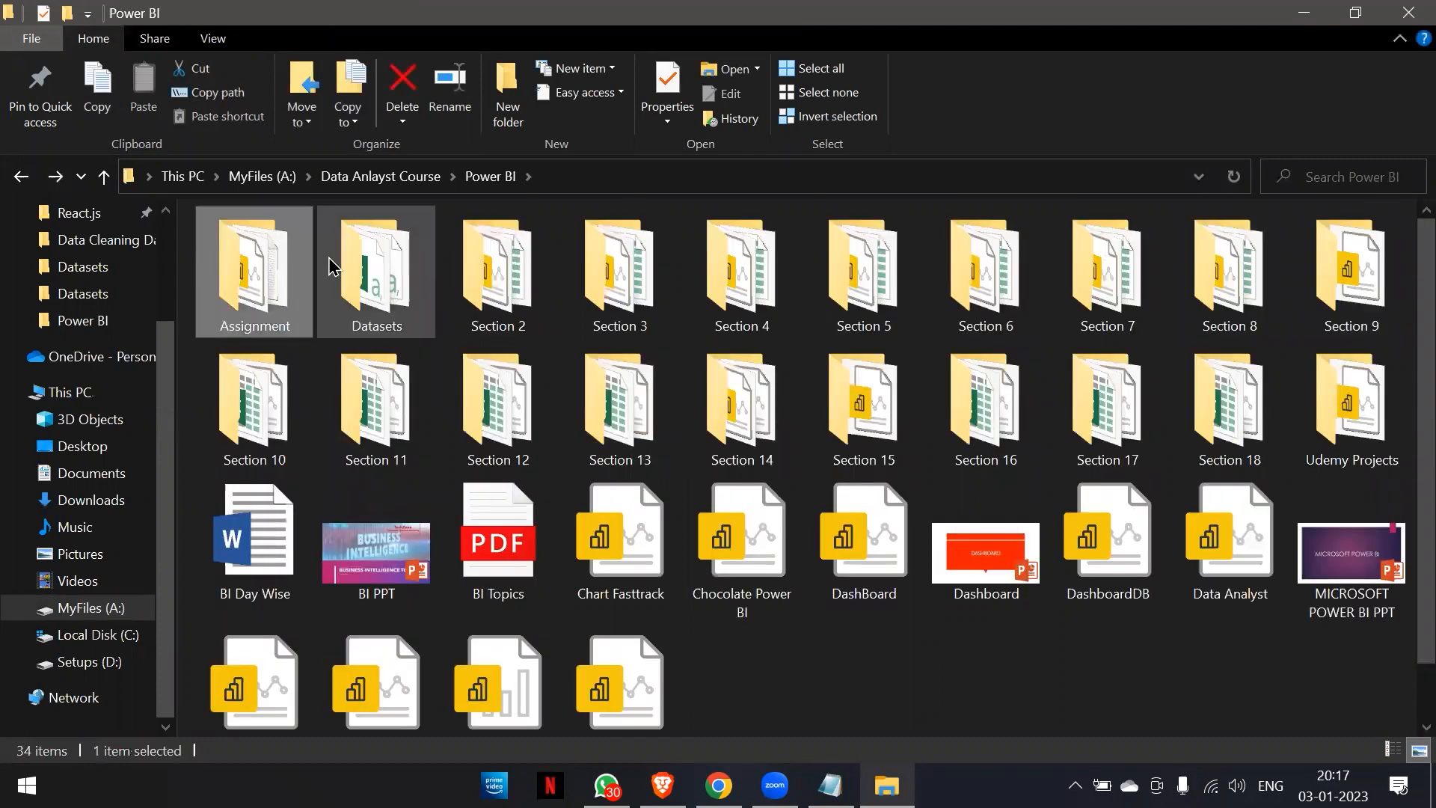
double_click(334, 267)
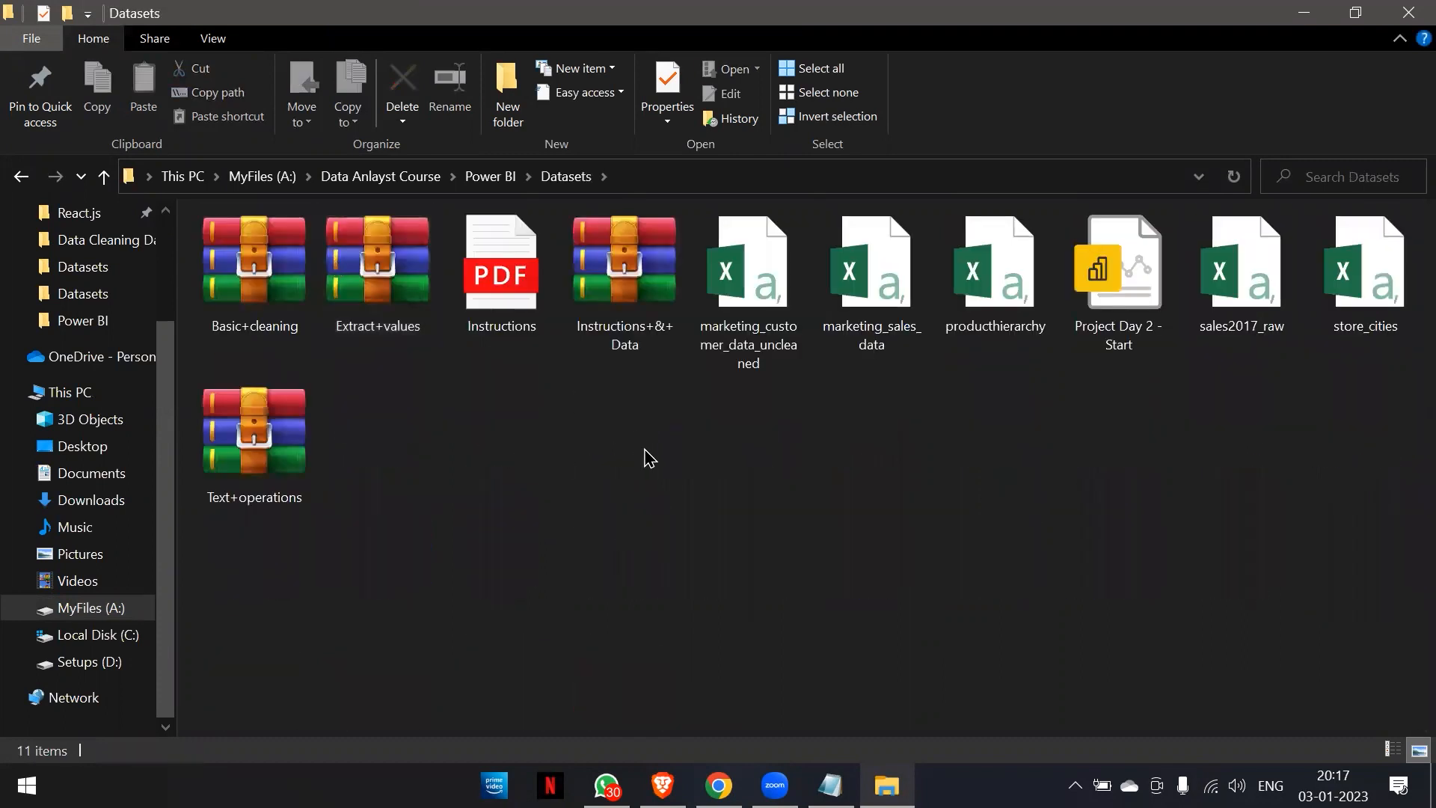
Switch to WhatsApp and open the DA/DS 8PM BATCH2 group chat.
key(alt+Tab)
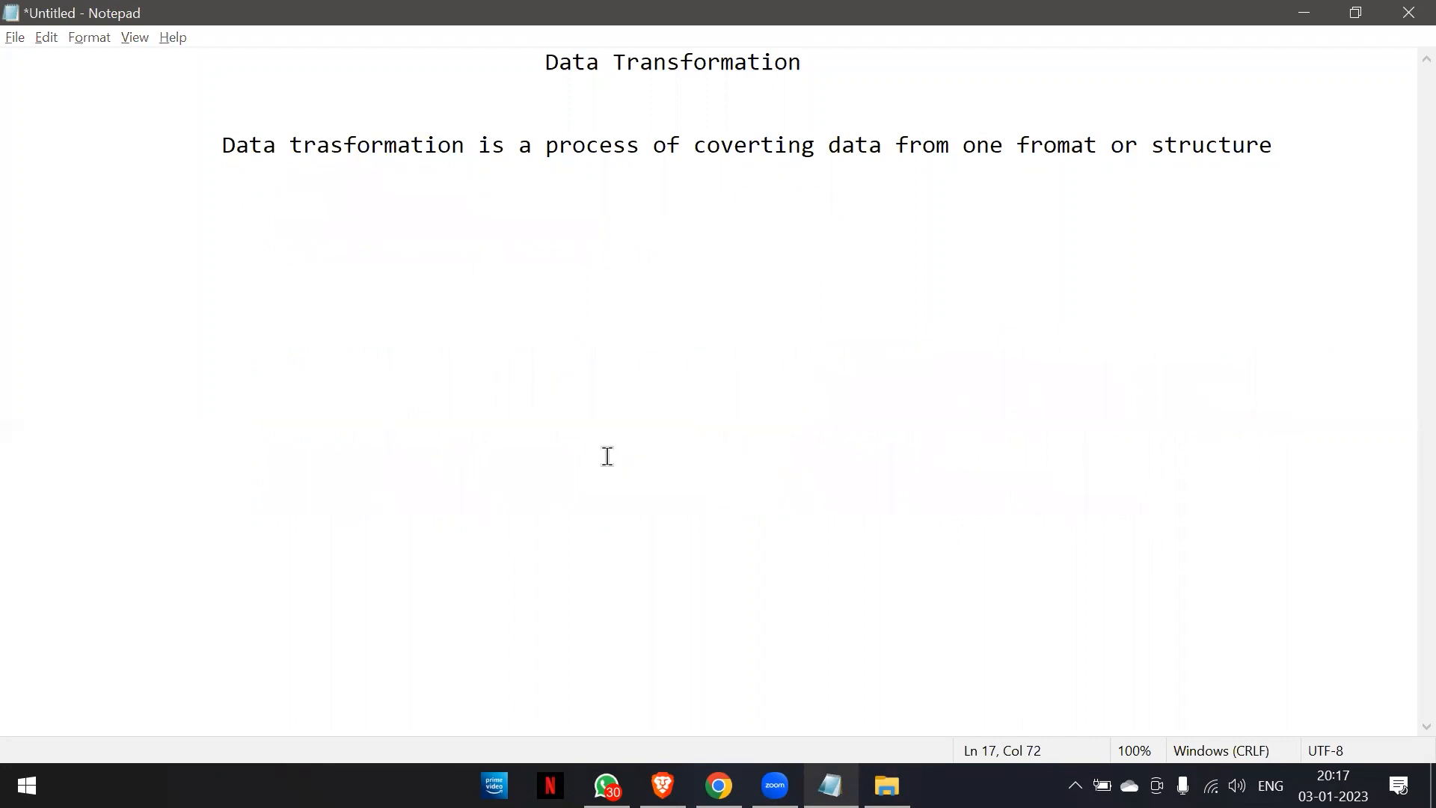
key(alt+Tab)
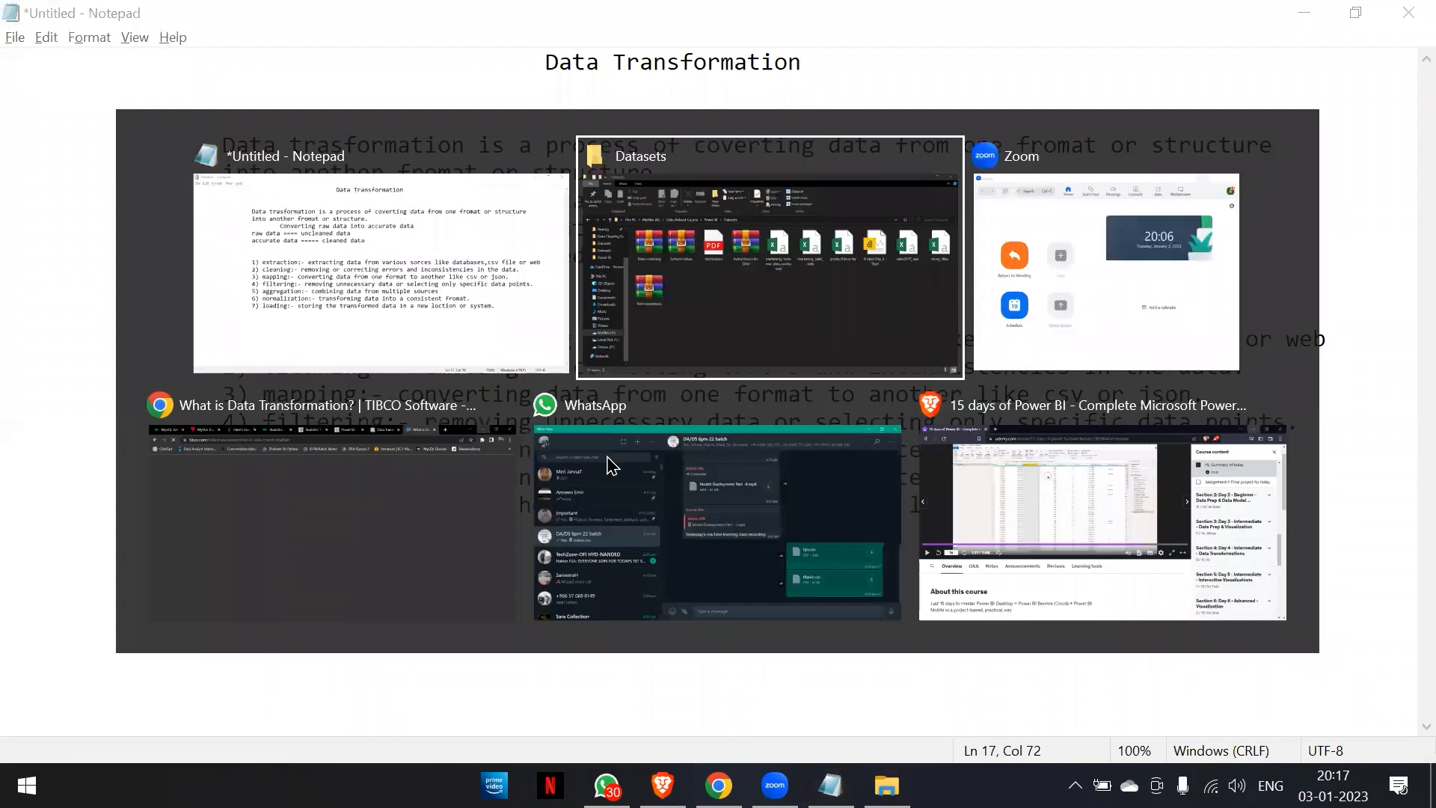
key(alt+Tab)
key(alt+Tab)
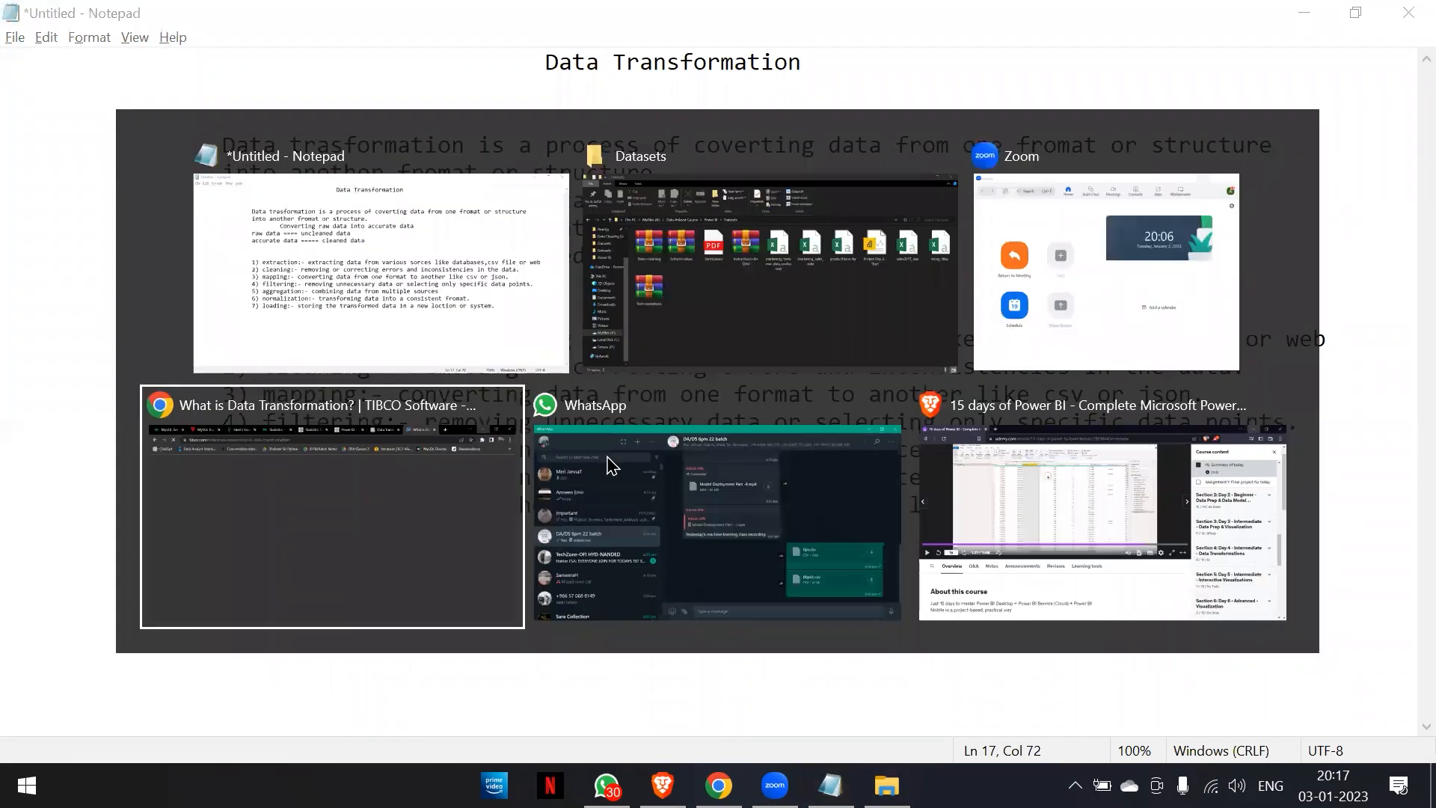
click(612, 465)
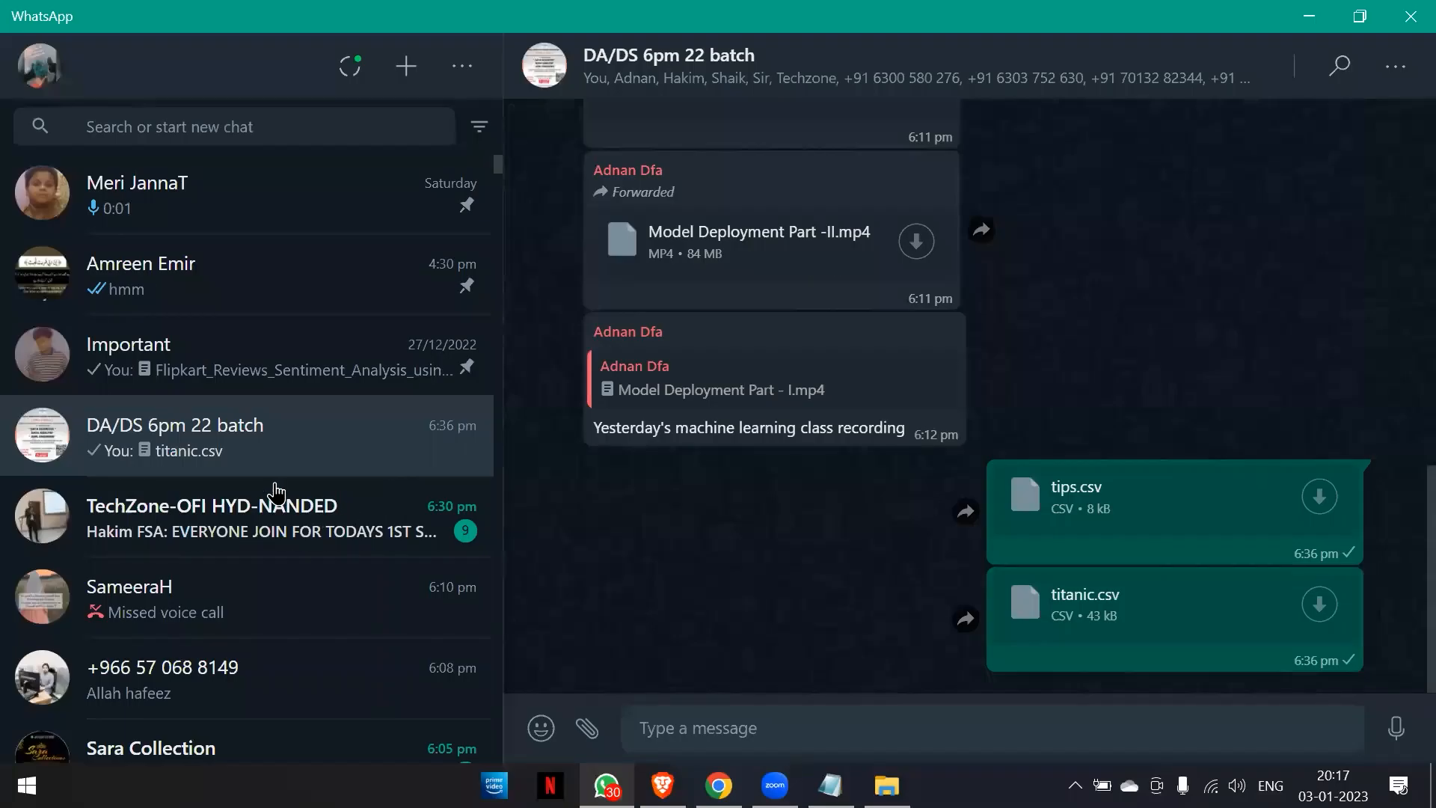
scroll(275, 493, down, 5)
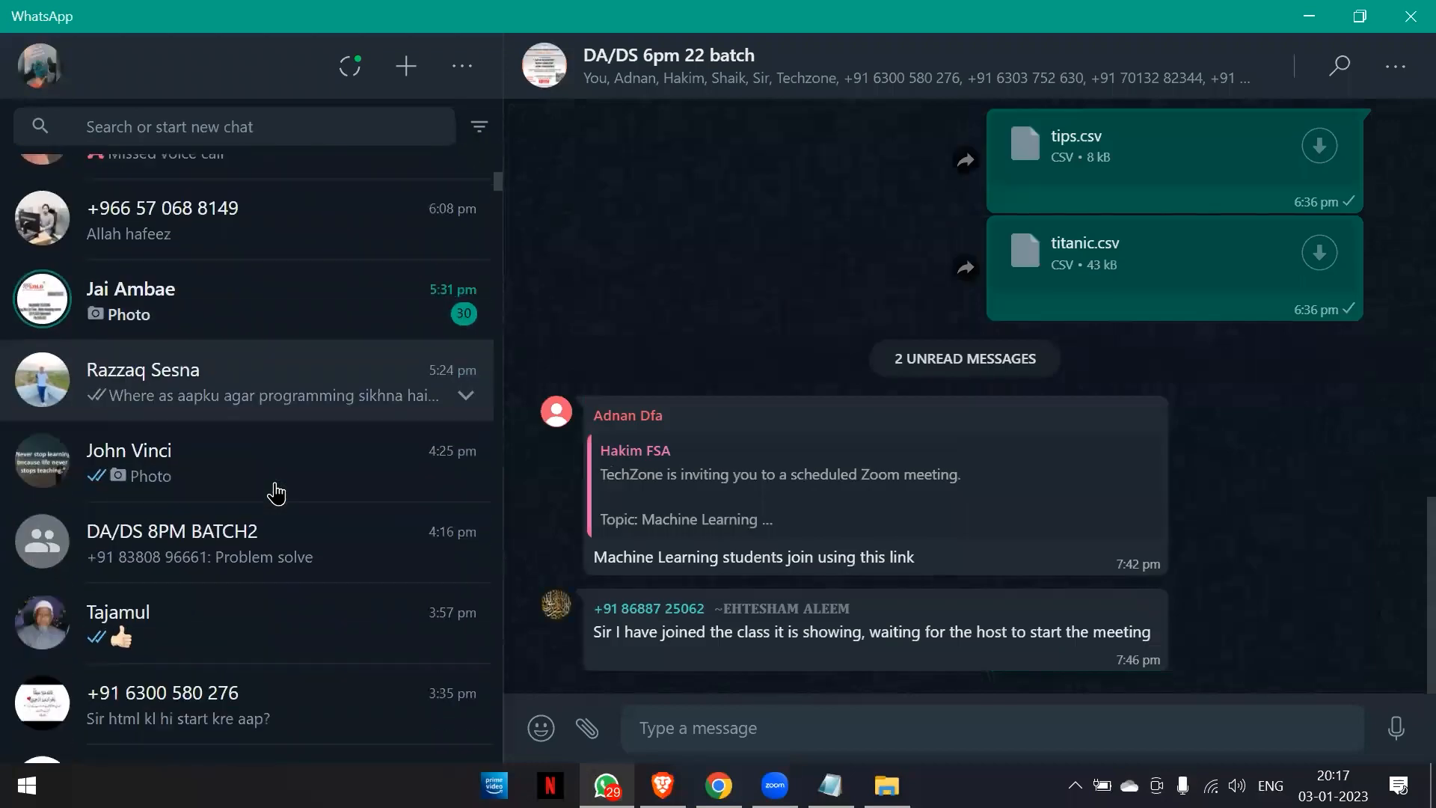
scroll(276, 493, down, 2)
click(271, 412)
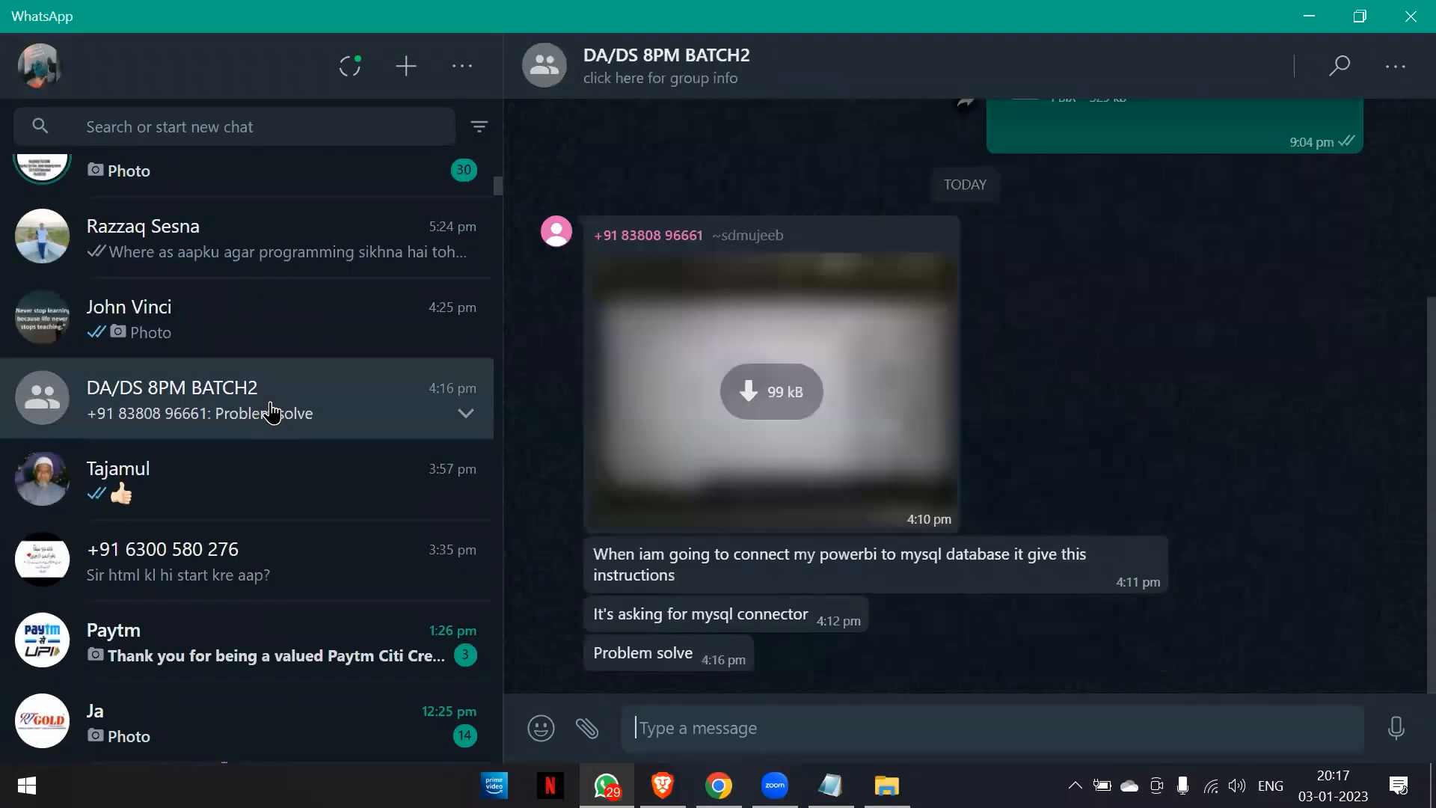
Send the sales2017_raw, store_cities and producthierarchy files from the Datasets folder to the DA/DS 8PM BATCH2 group in WhatsApp.
key(super+d)
key(alt+Tab)
key(alt+Tab)
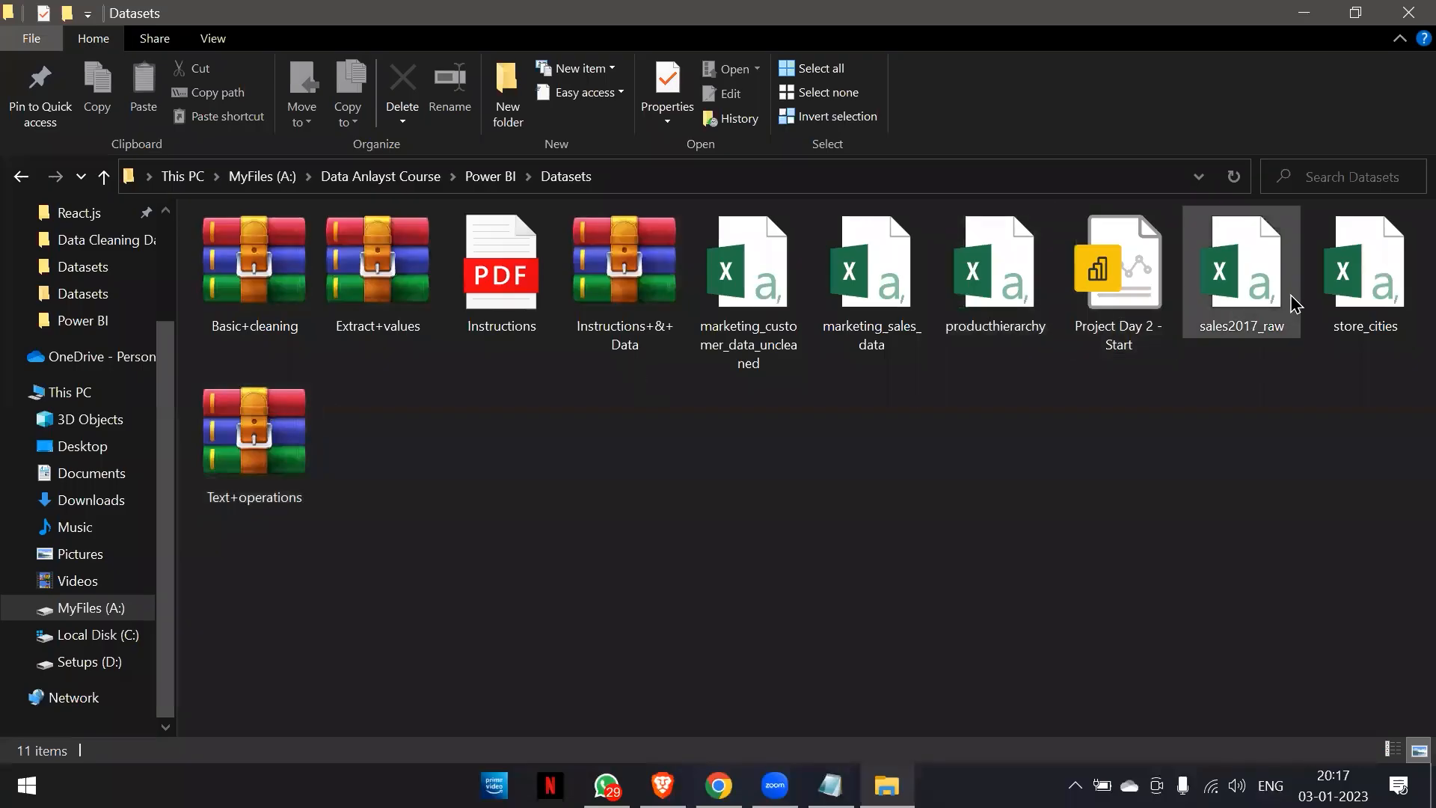
click(1290, 332)
ctrl+click(1364, 288)
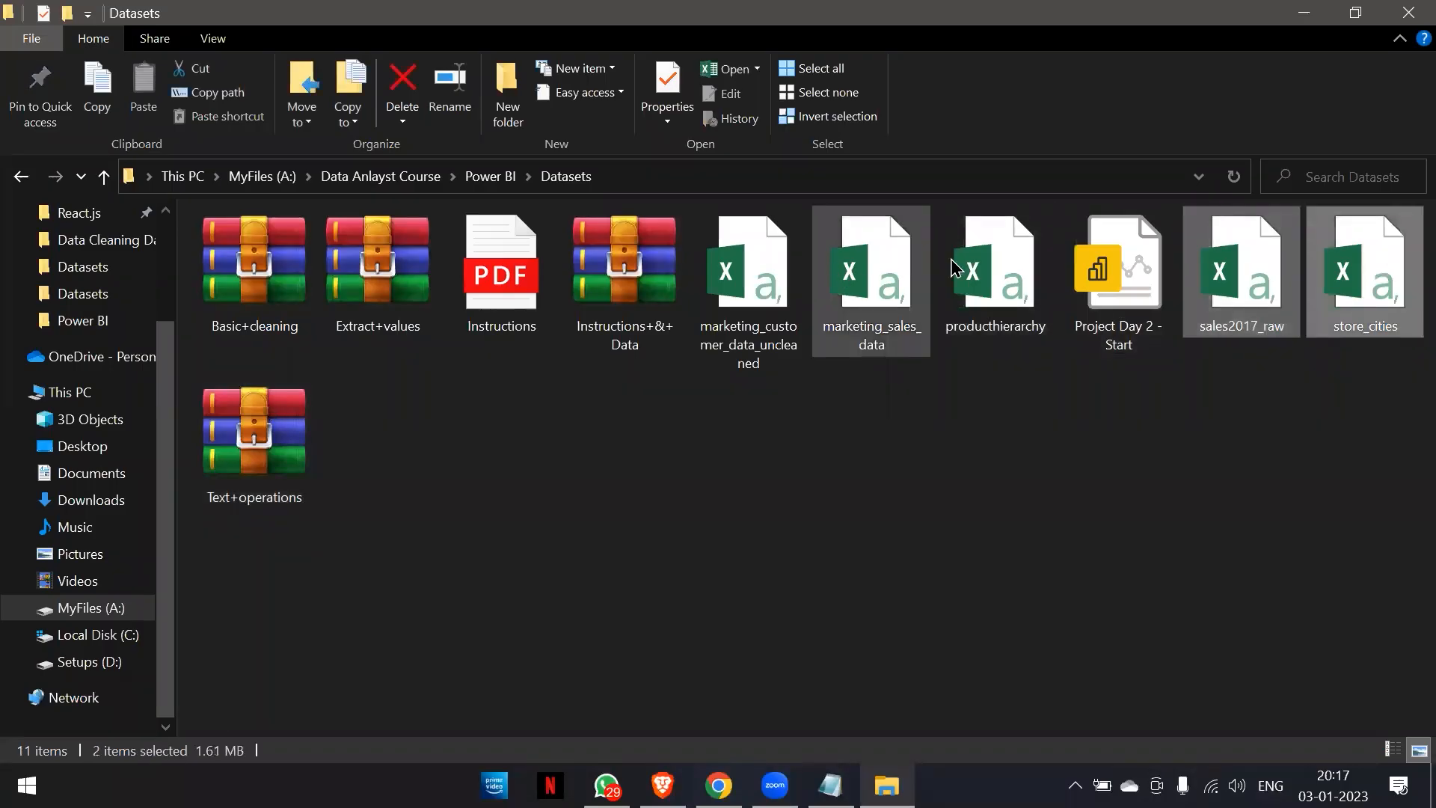
ctrl+click(1008, 250)
drag(1007, 250, 1099, 385)
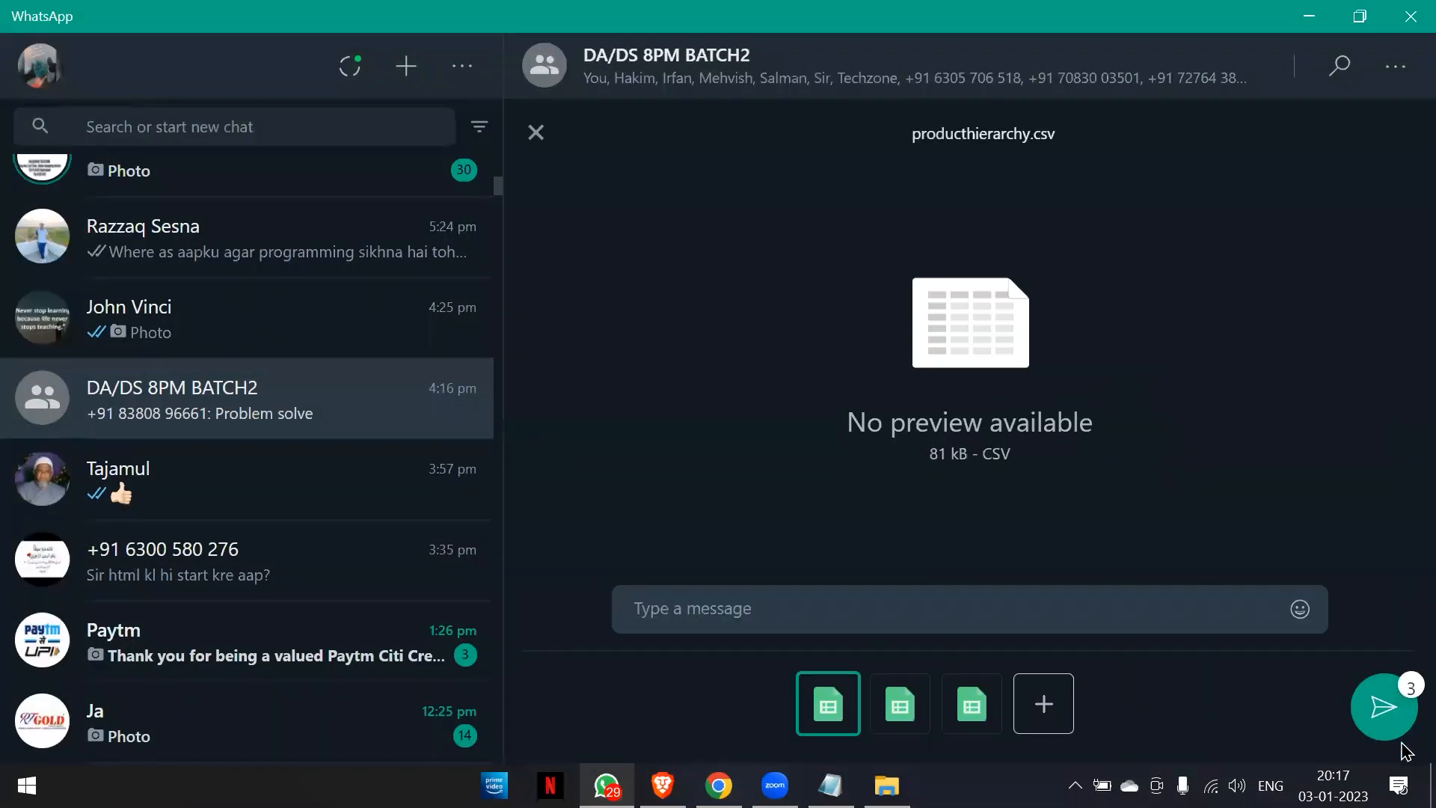
click(1395, 719)
Show the desktop, search for "power" and launch Power BI Desktop.
key(super+d)
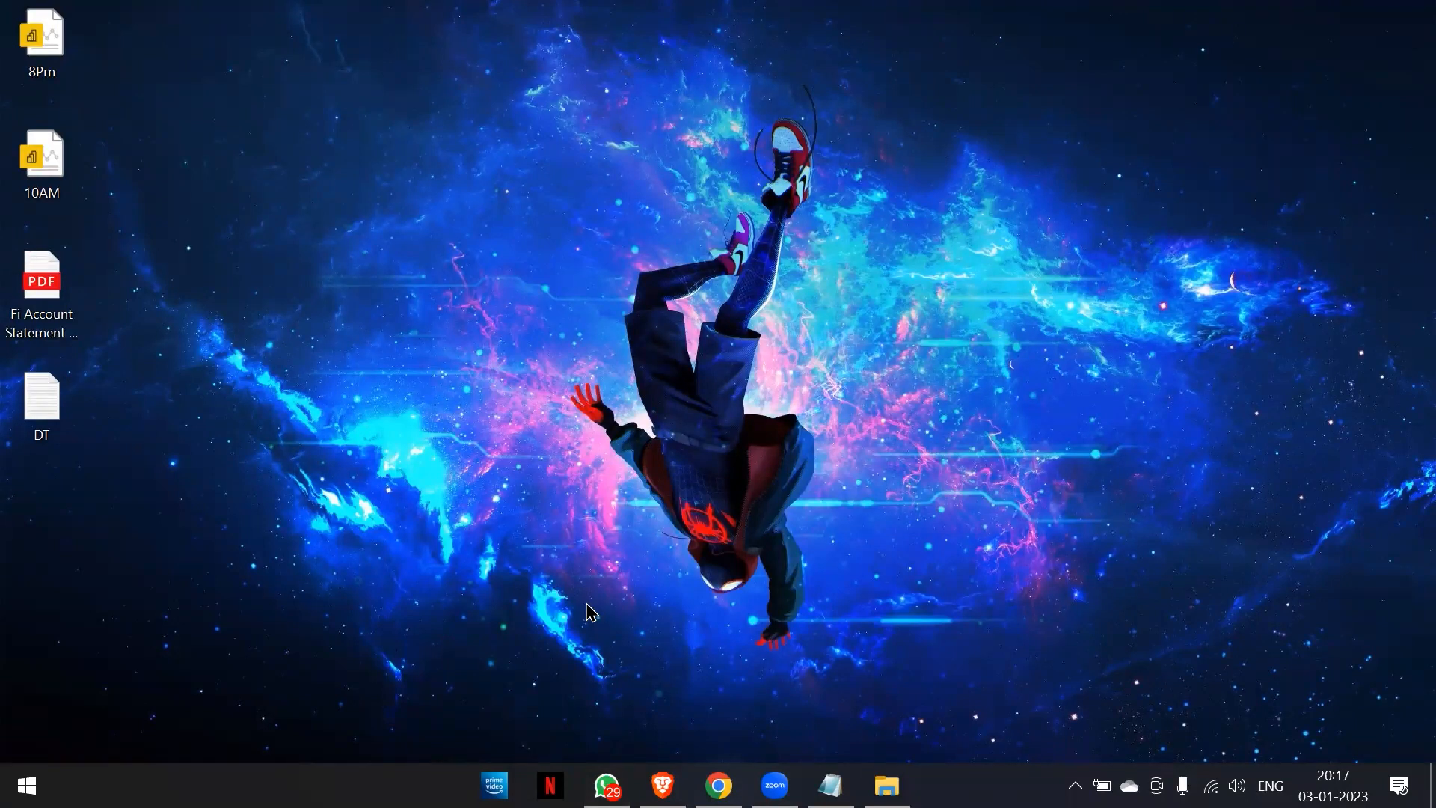
key(super)
text(pwoer)
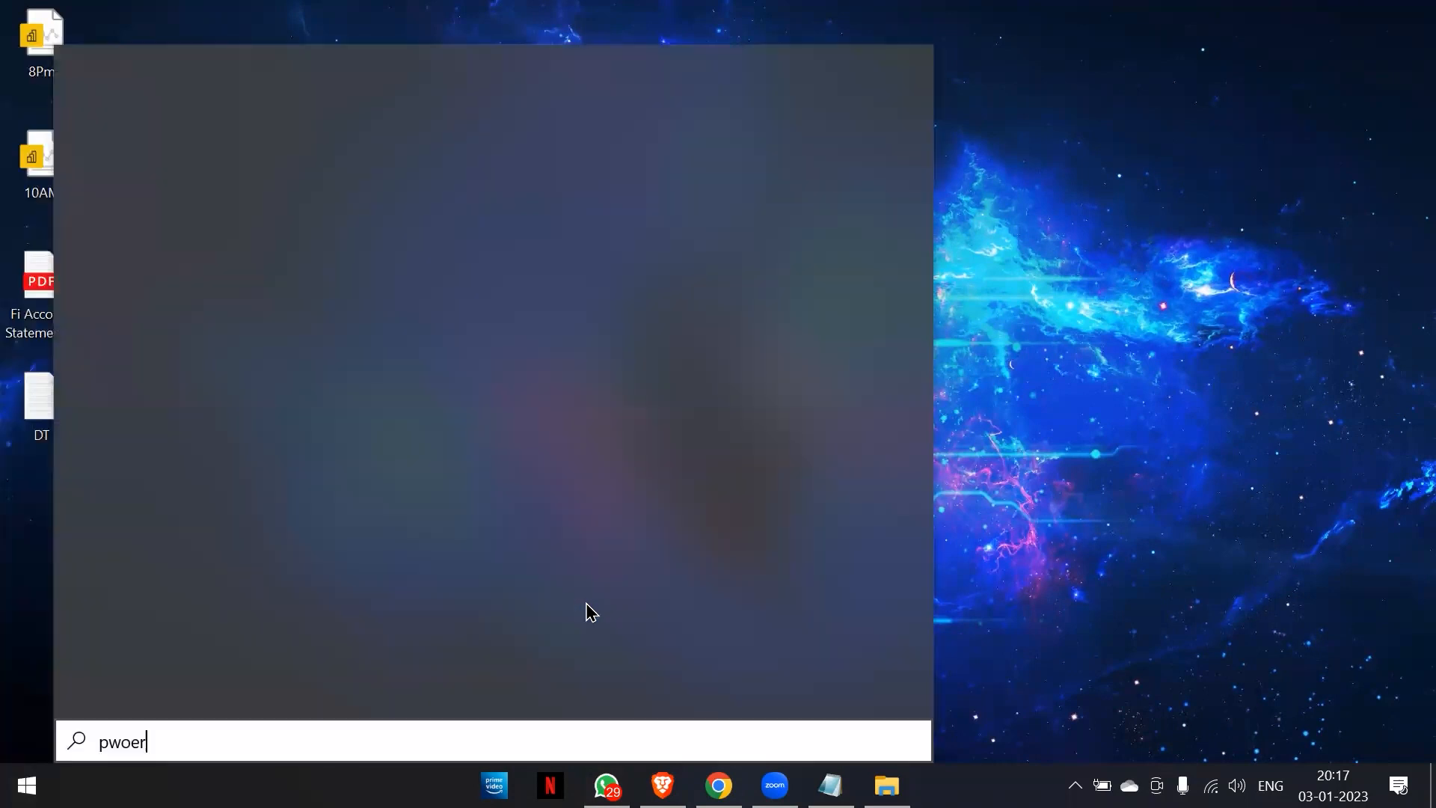
key(BackSpace)
key(BackSpace)
key(BackSpace)
key(BackSpace)
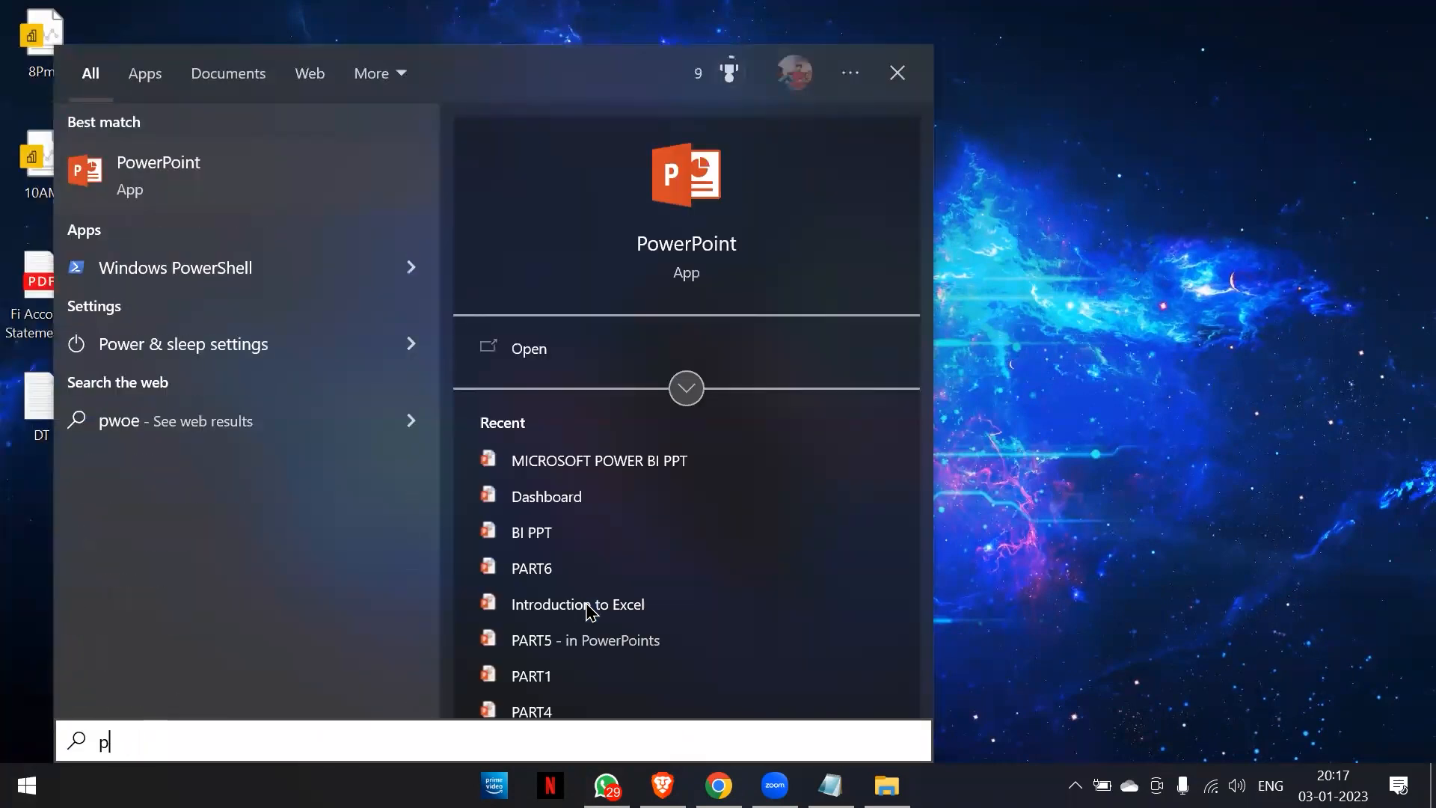
text(ower)
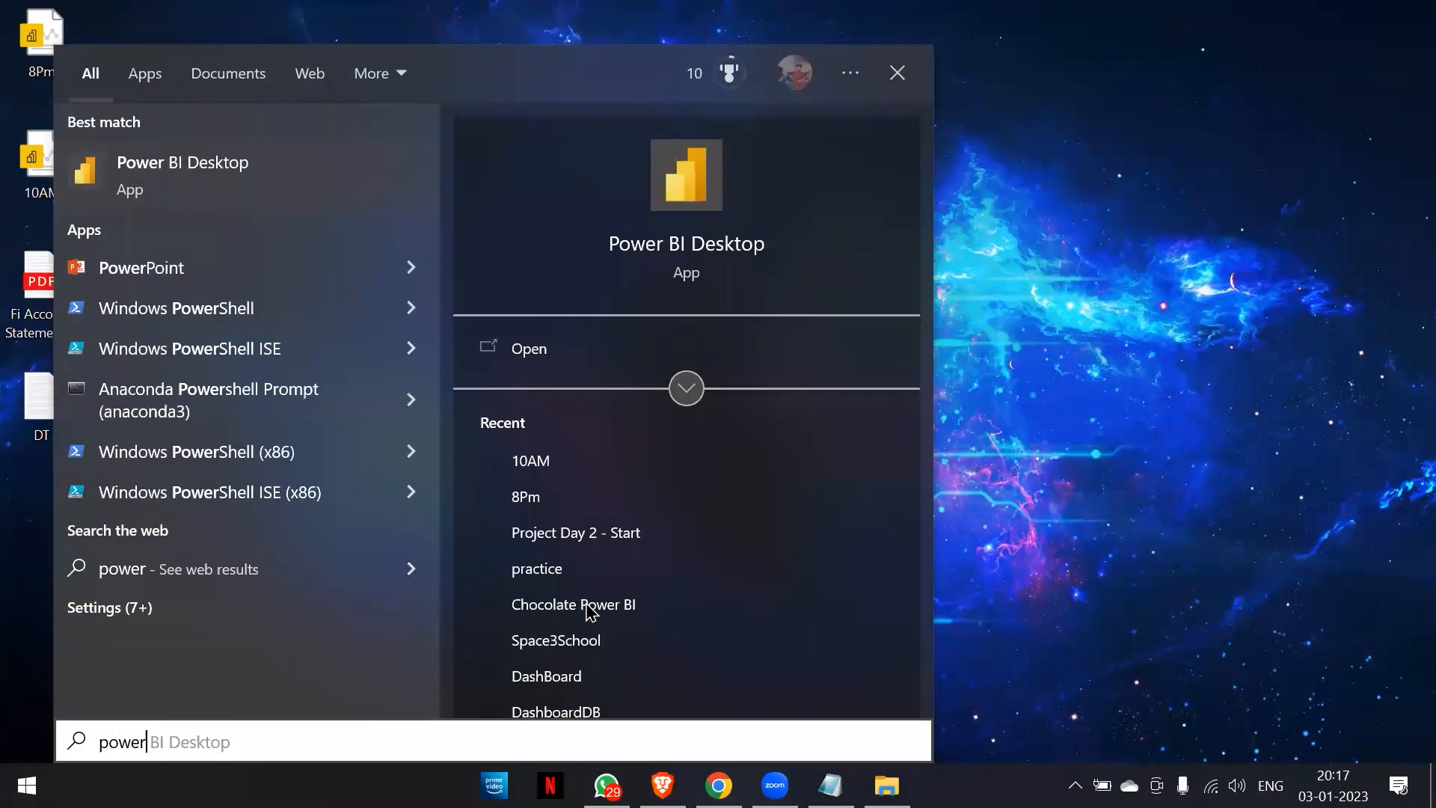
click(247, 205)
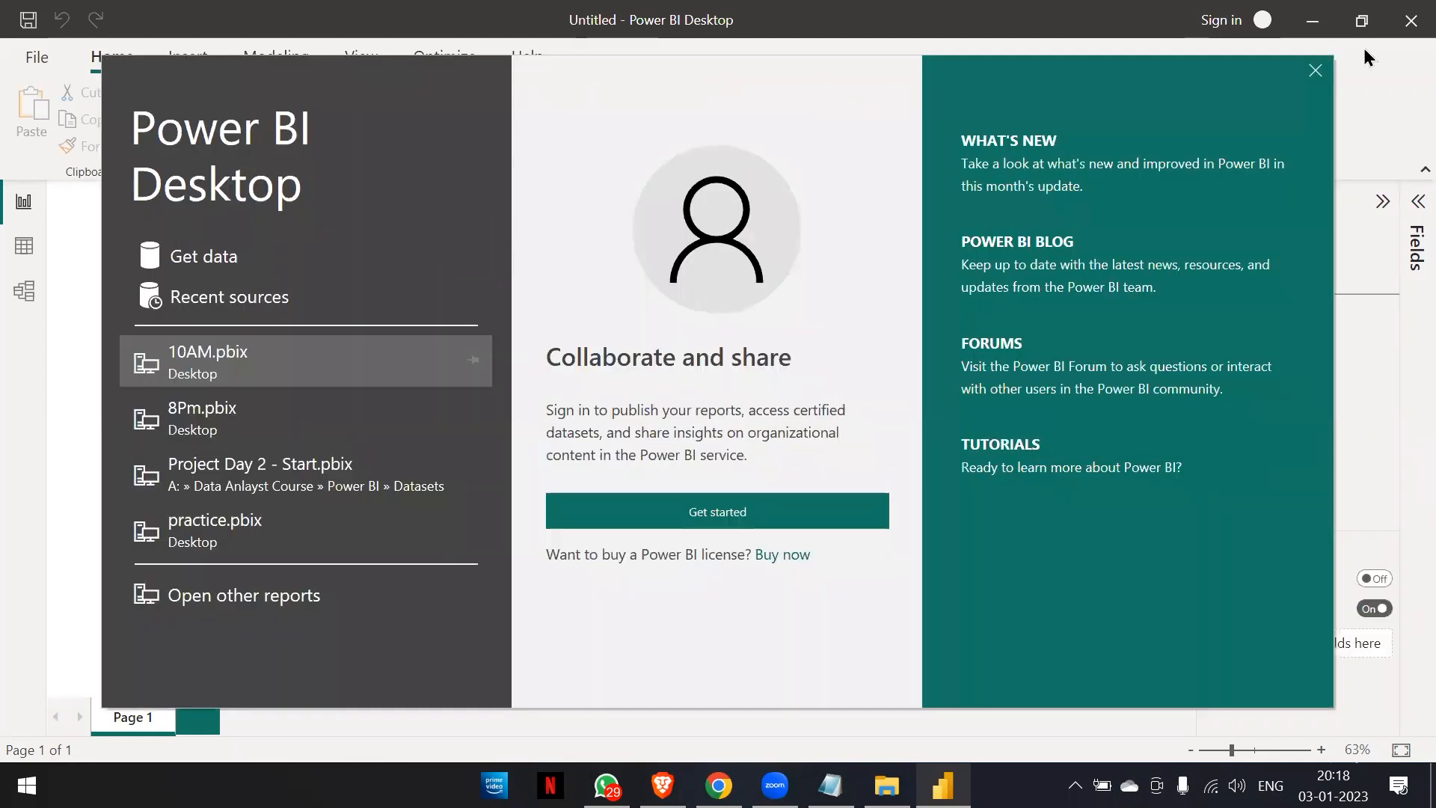
Dismiss the start screen, import sales2017_raw from the Datasets folder as a Text/CSV source and open it for transformation in Power Query Editor.
click(1314, 72)
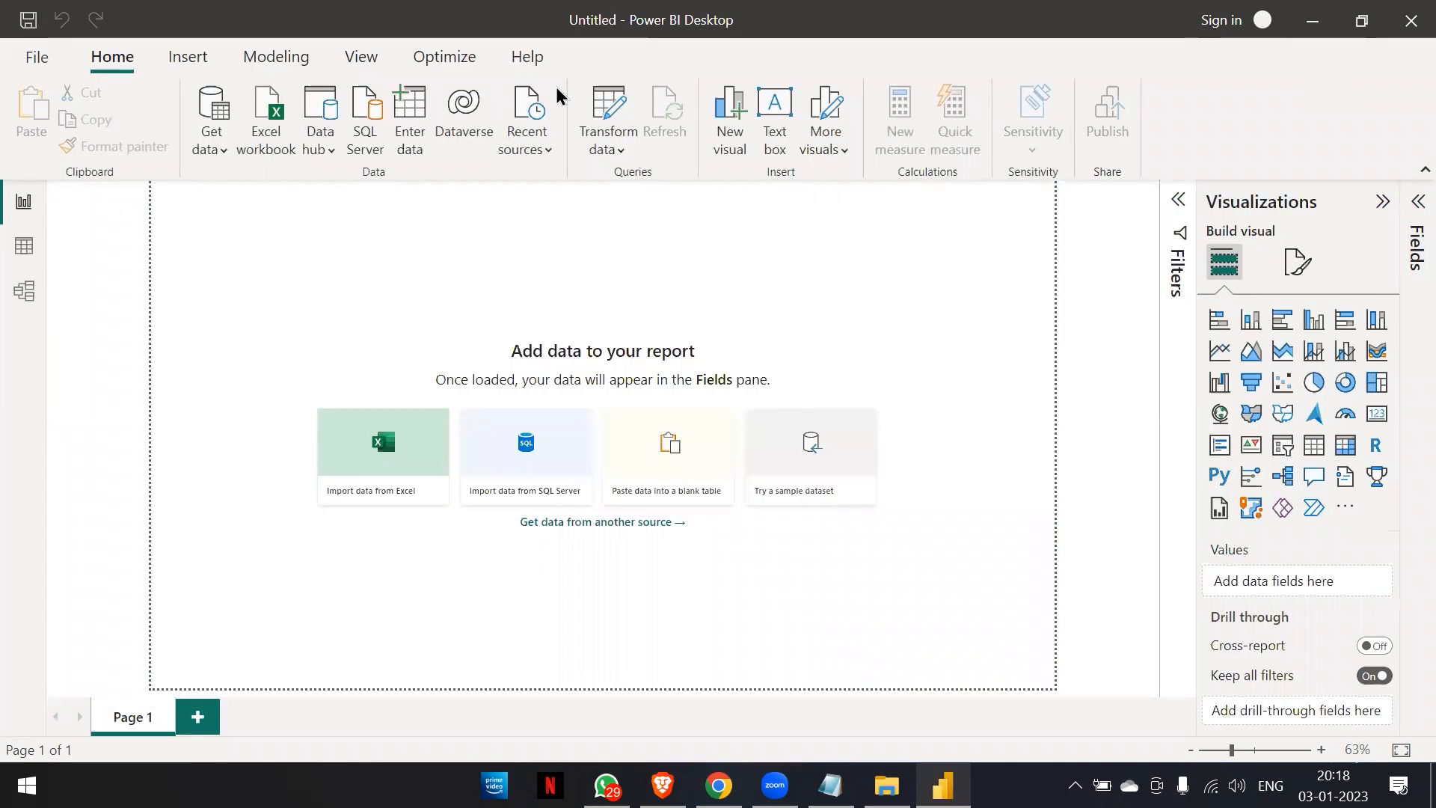
click(220, 149)
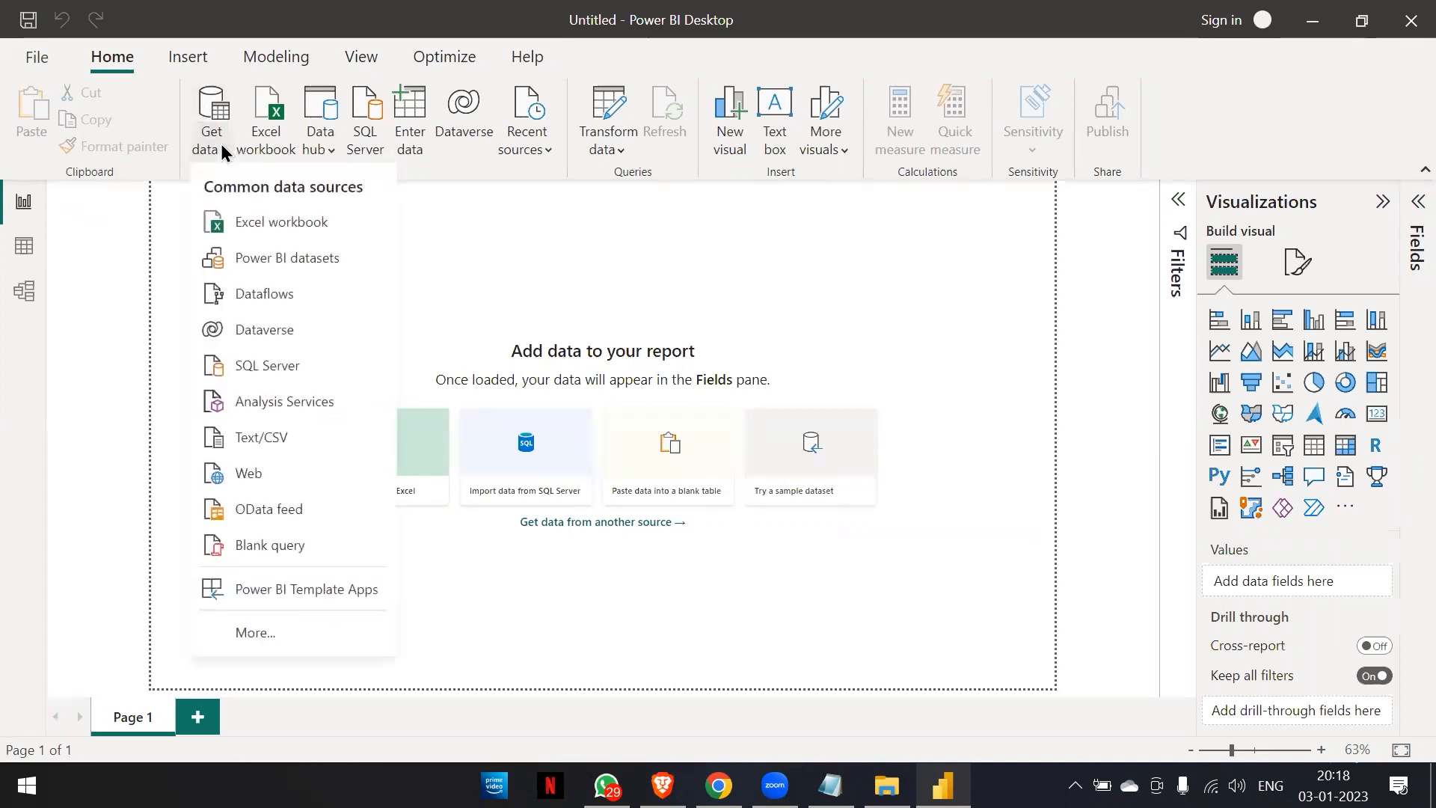
click(285, 437)
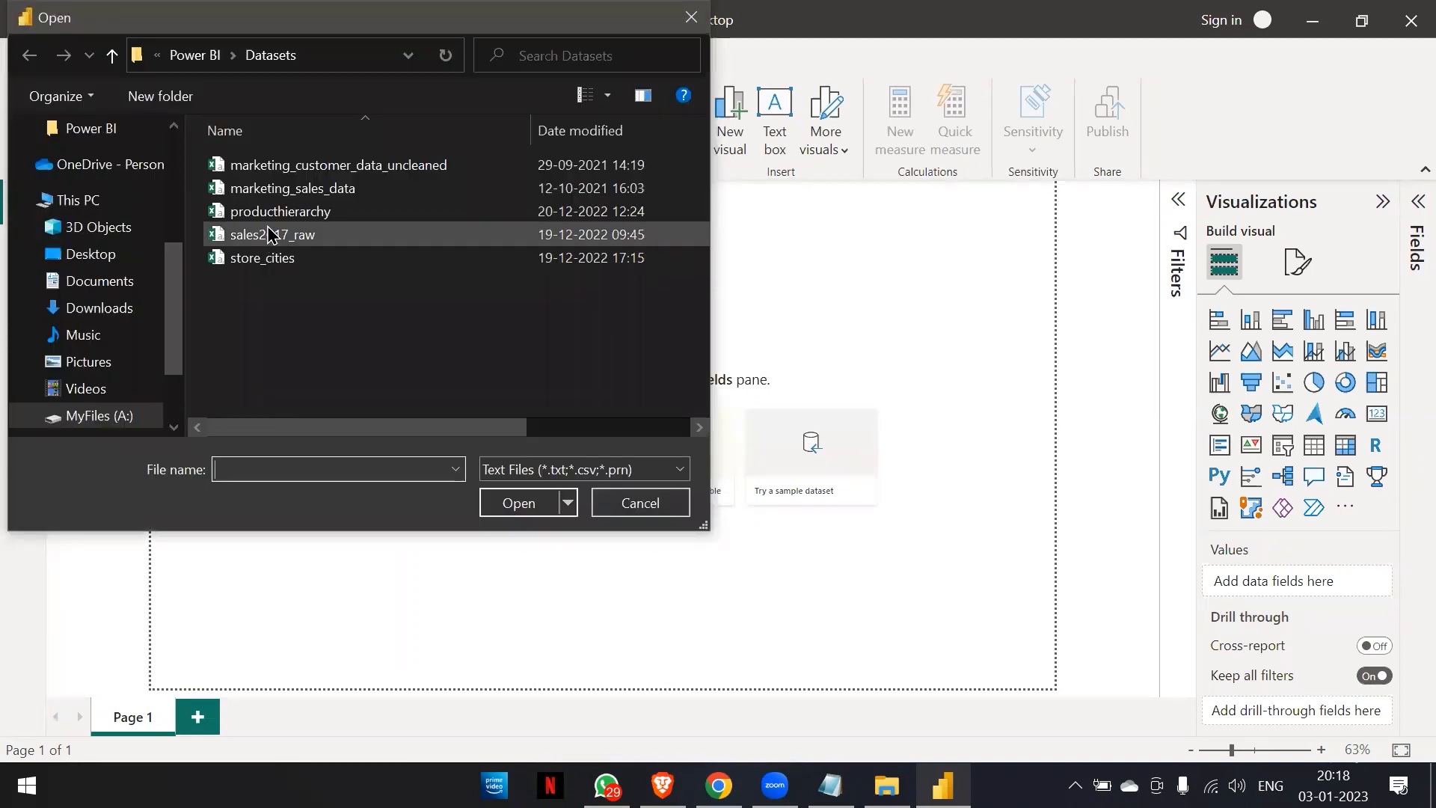
click(263, 236)
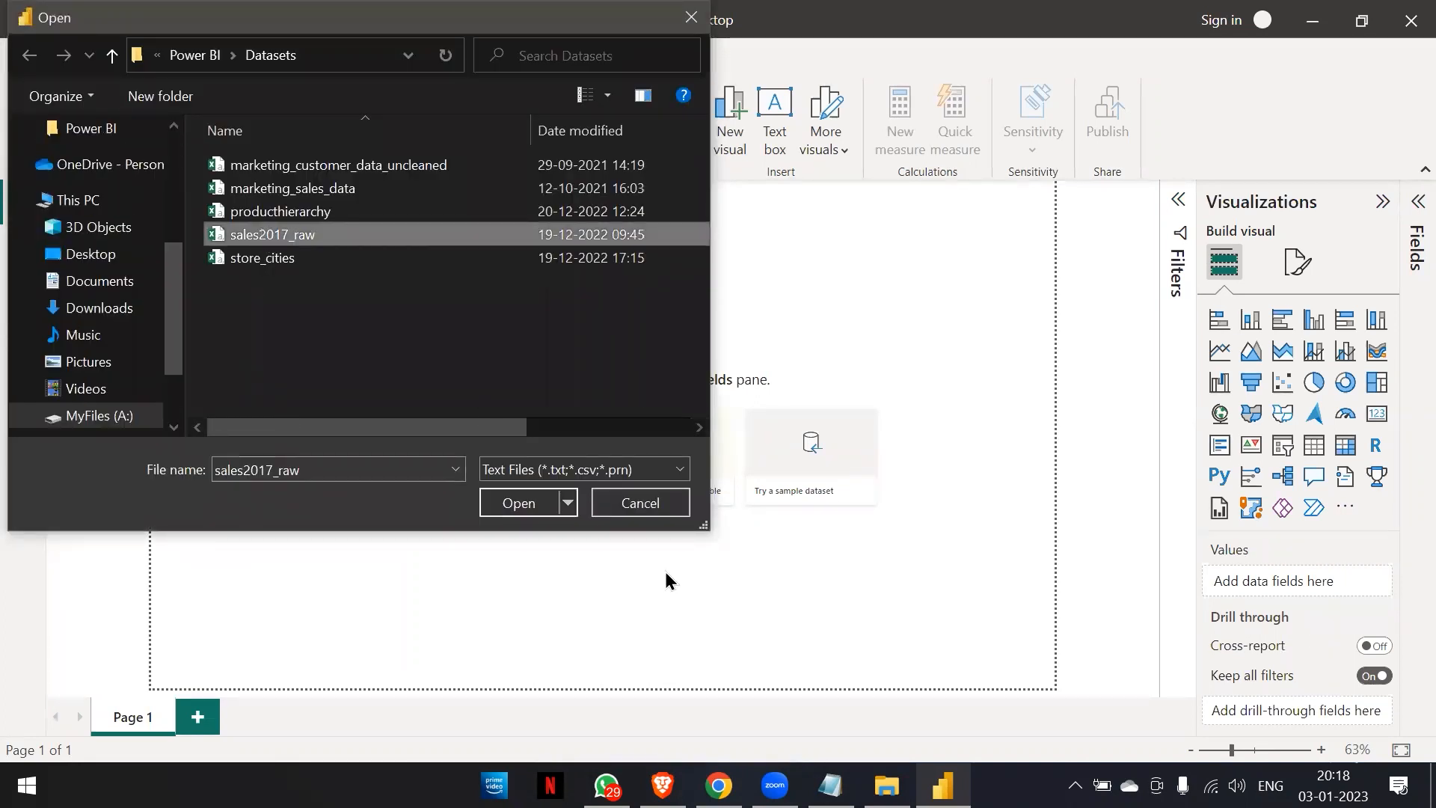
click(516, 504)
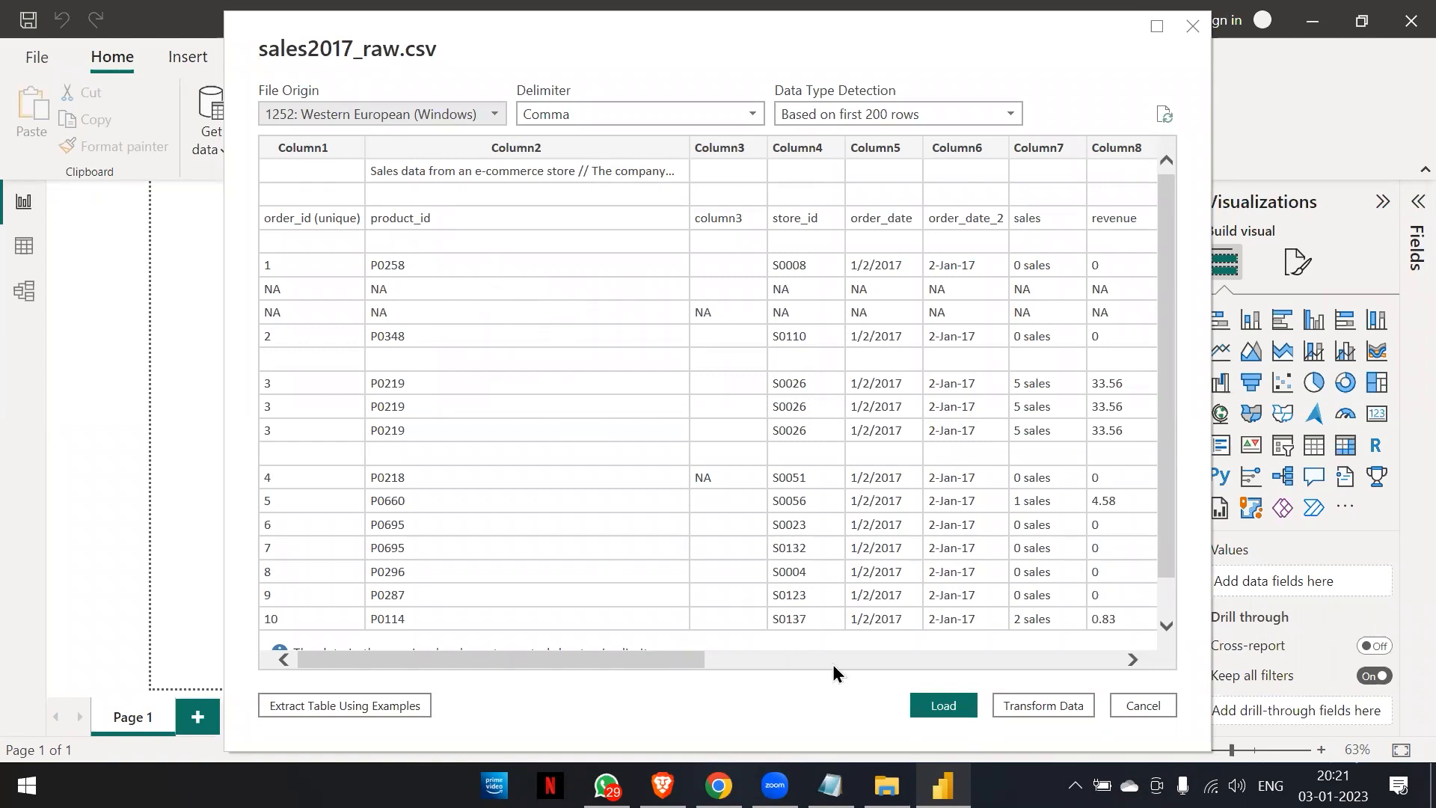
click(1066, 702)
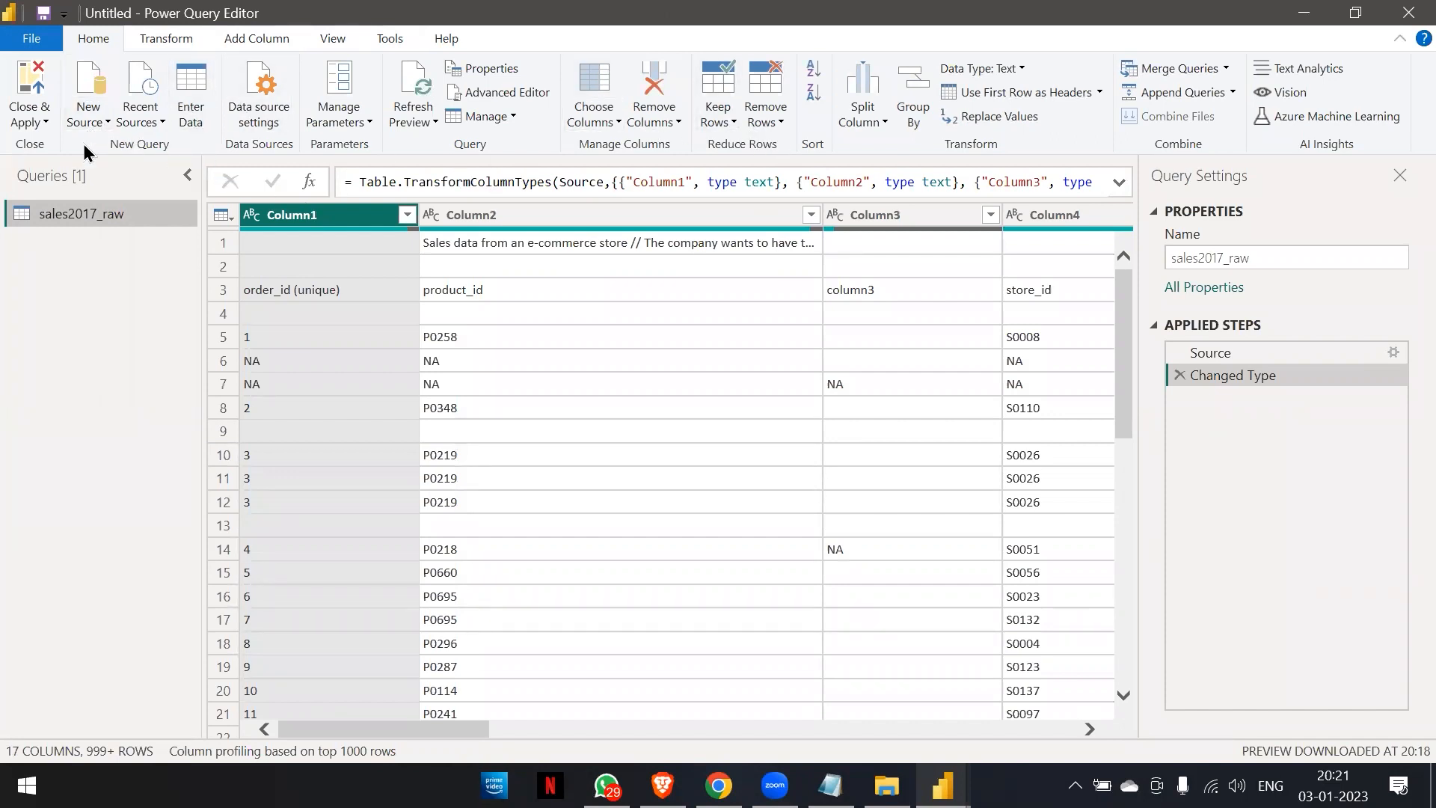
click(159, 46)
click(248, 37)
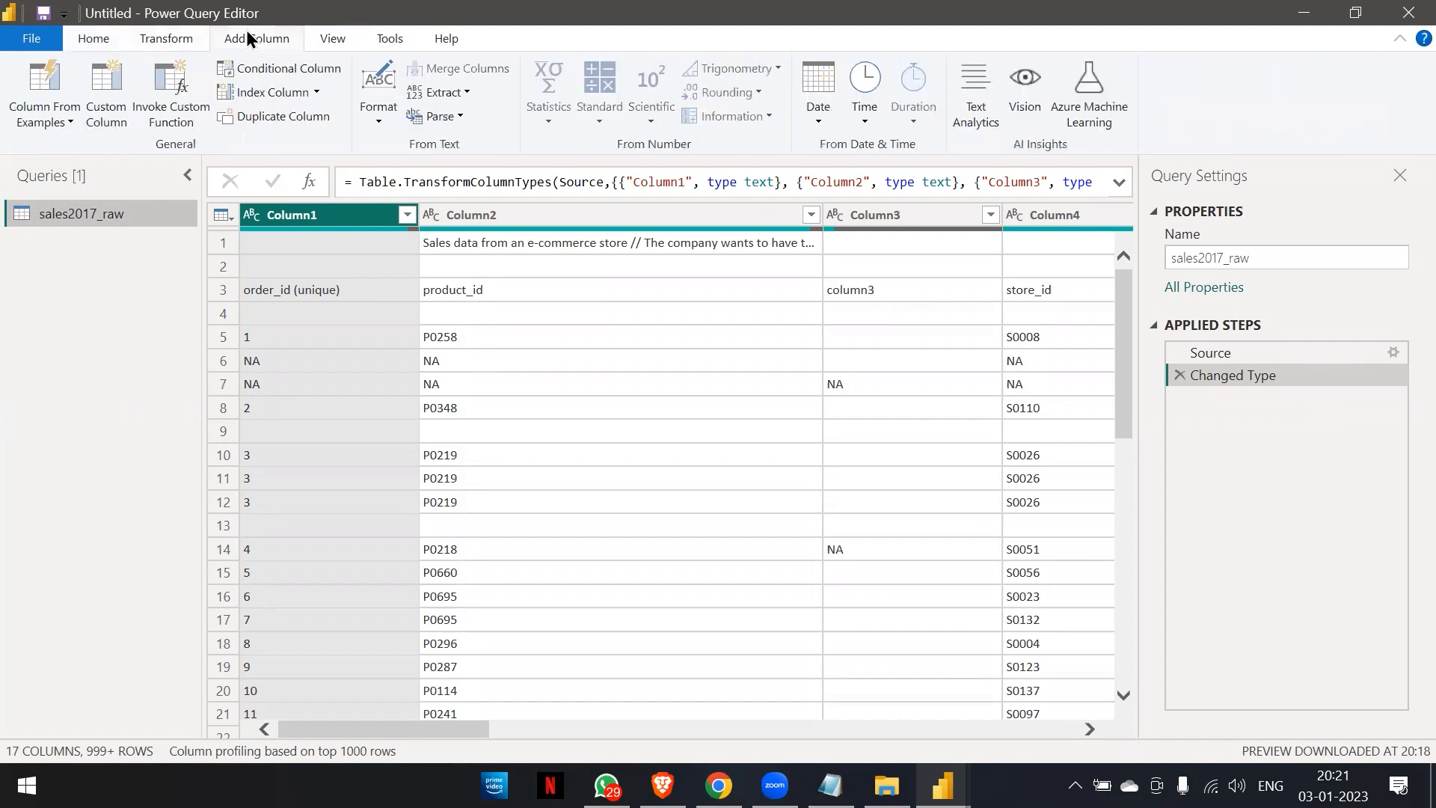
click(348, 38)
click(406, 36)
click(458, 36)
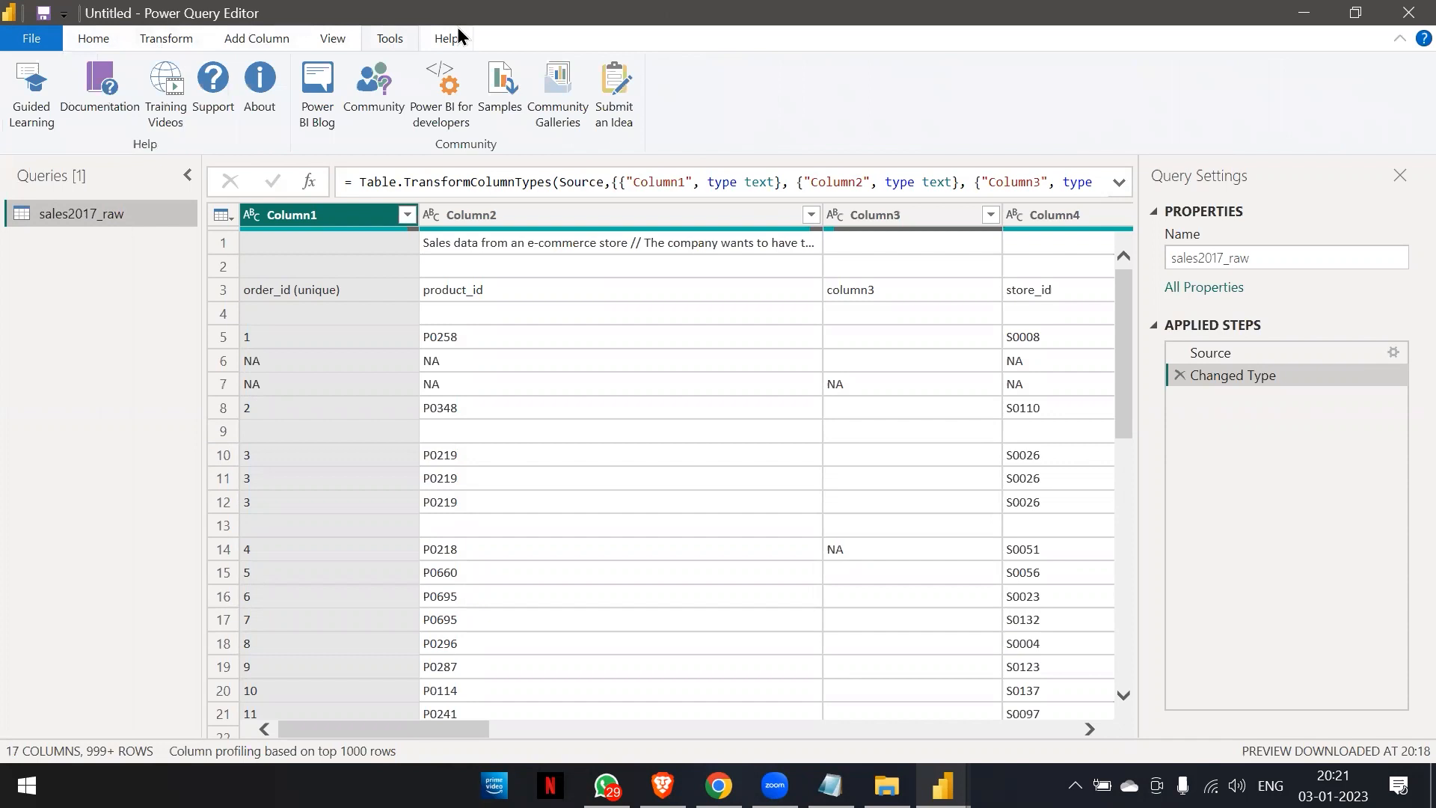
click(93, 38)
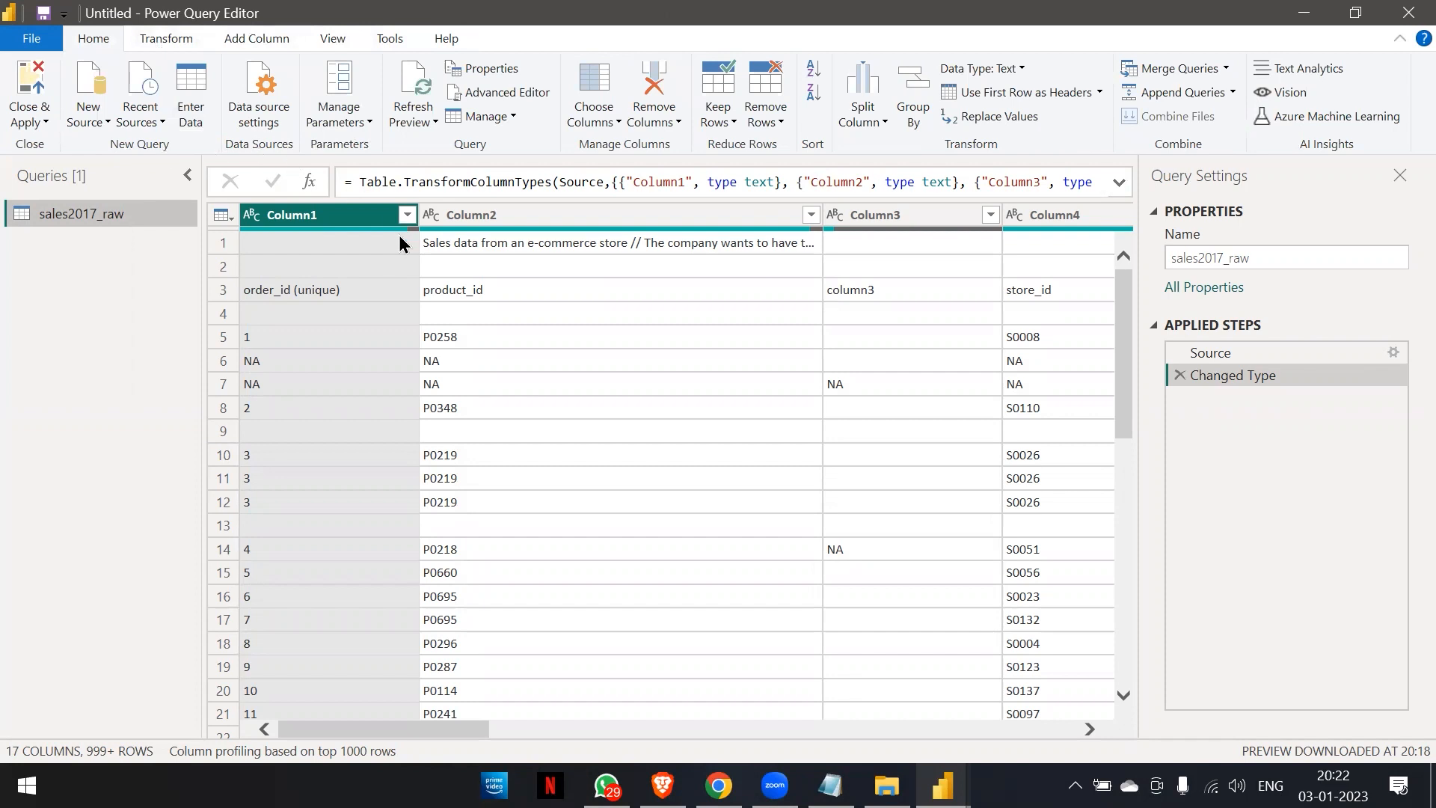
click(136, 37)
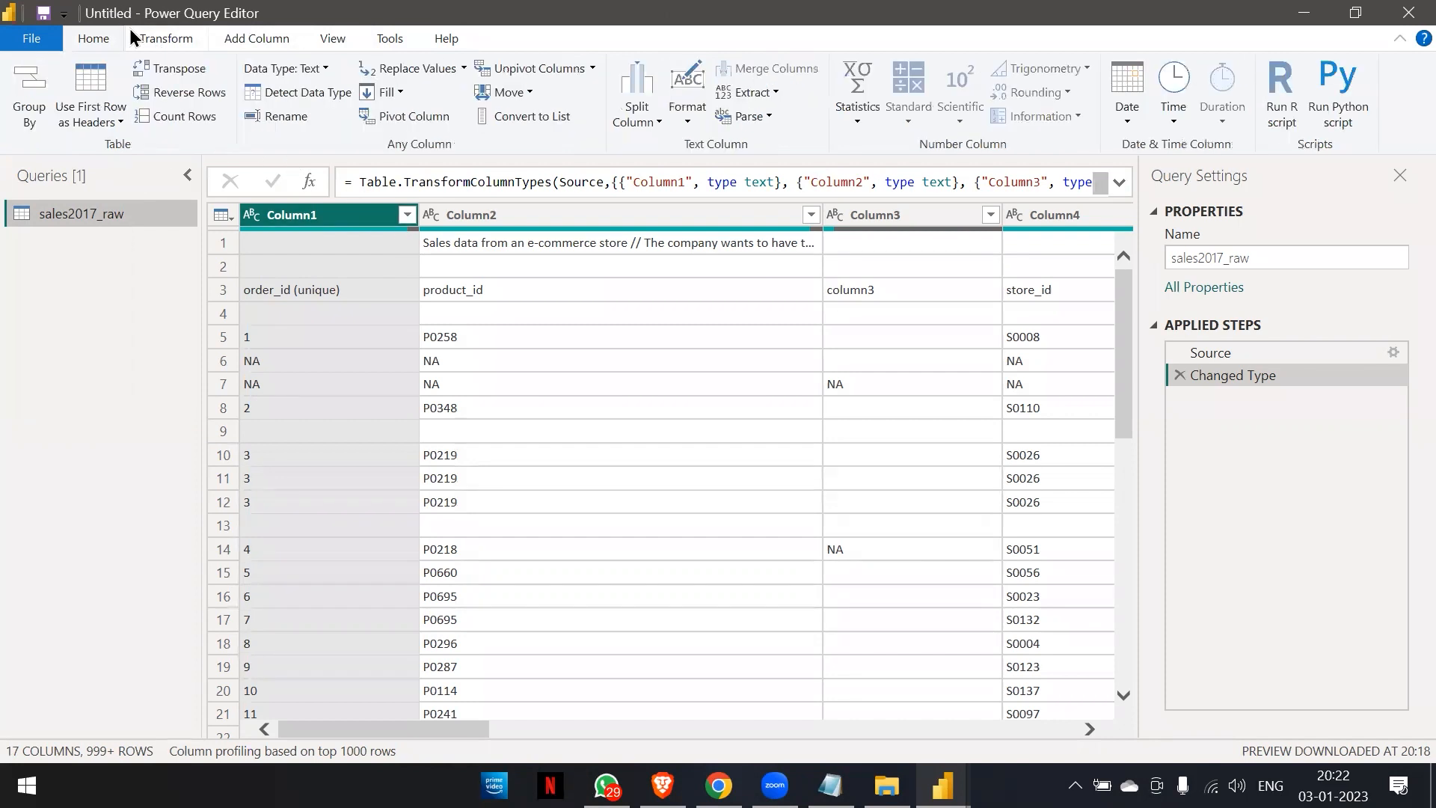
click(250, 43)
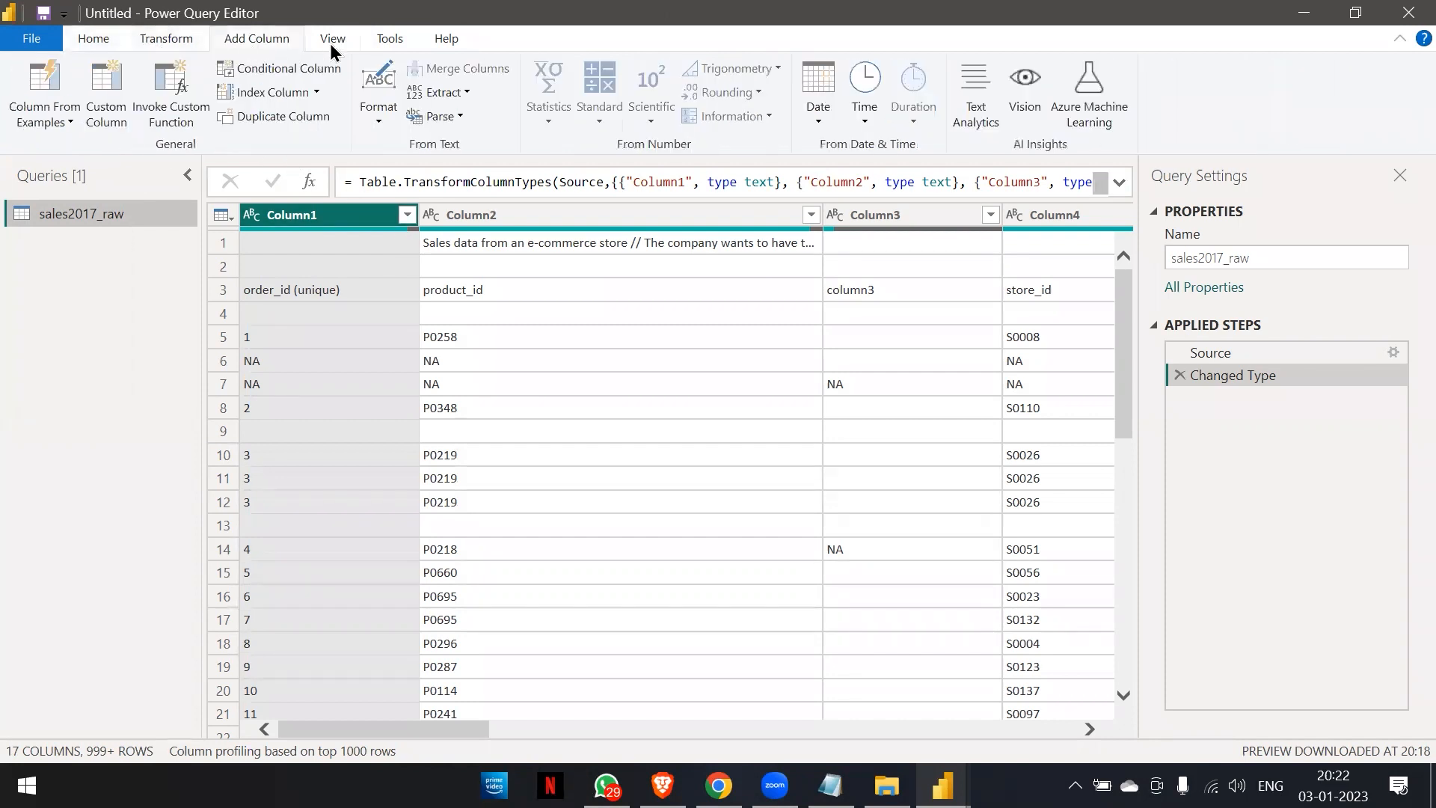
click(331, 43)
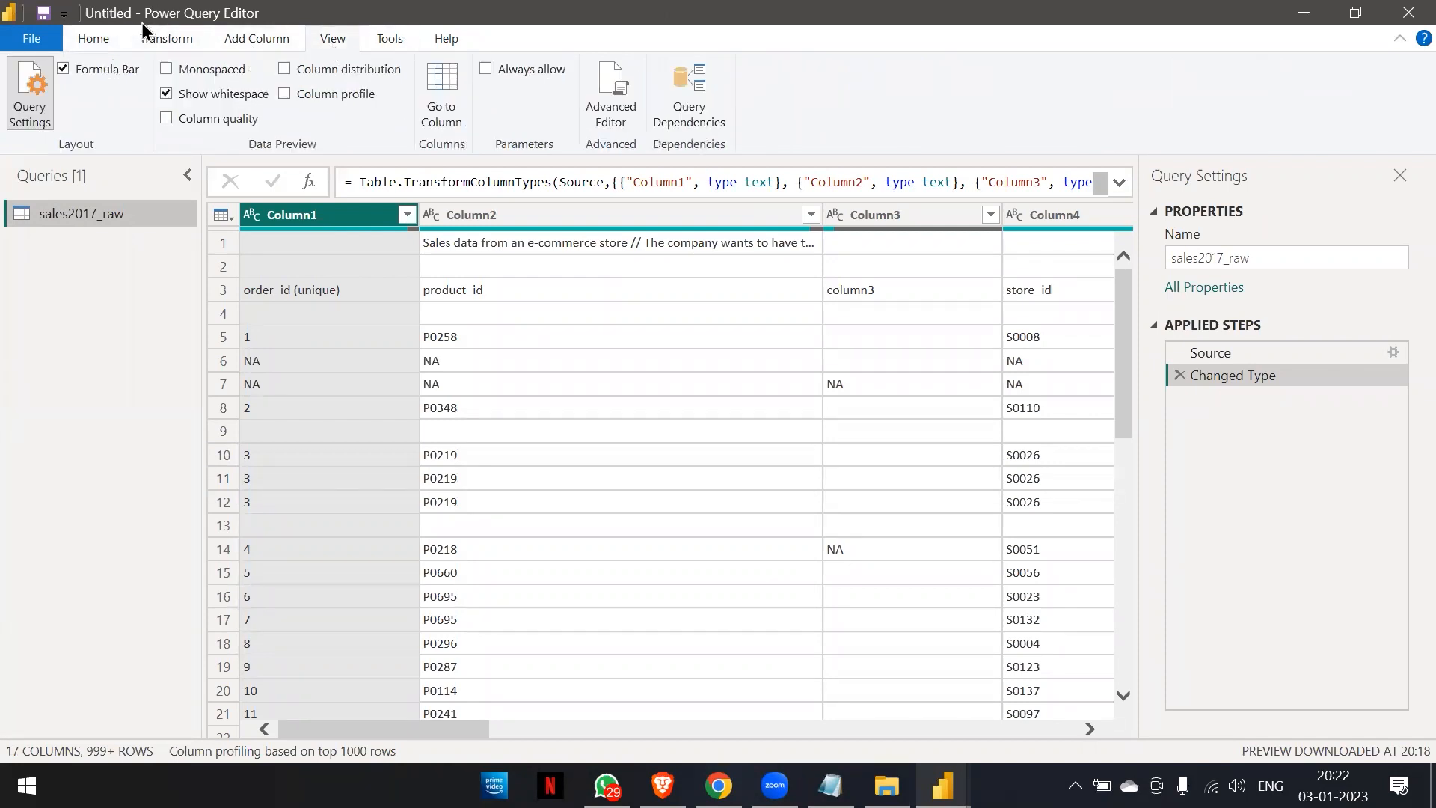
click(105, 39)
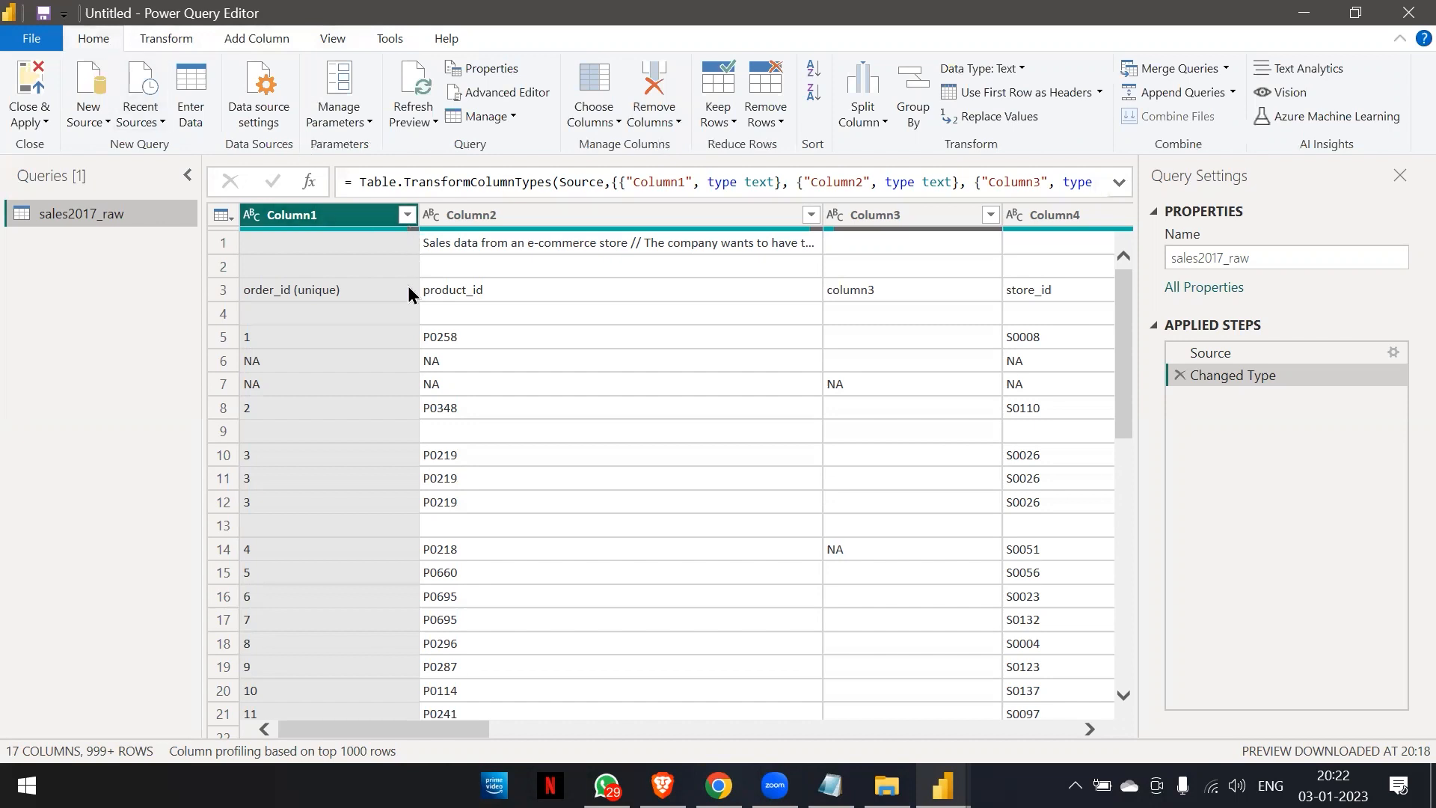
Examine the raw sales table from Column1 to Column17 and inspect the contents of its first two rows.
scroll(401, 317, down, 6)
scroll(400, 325, up, 6)
scroll(528, 478, right, 5)
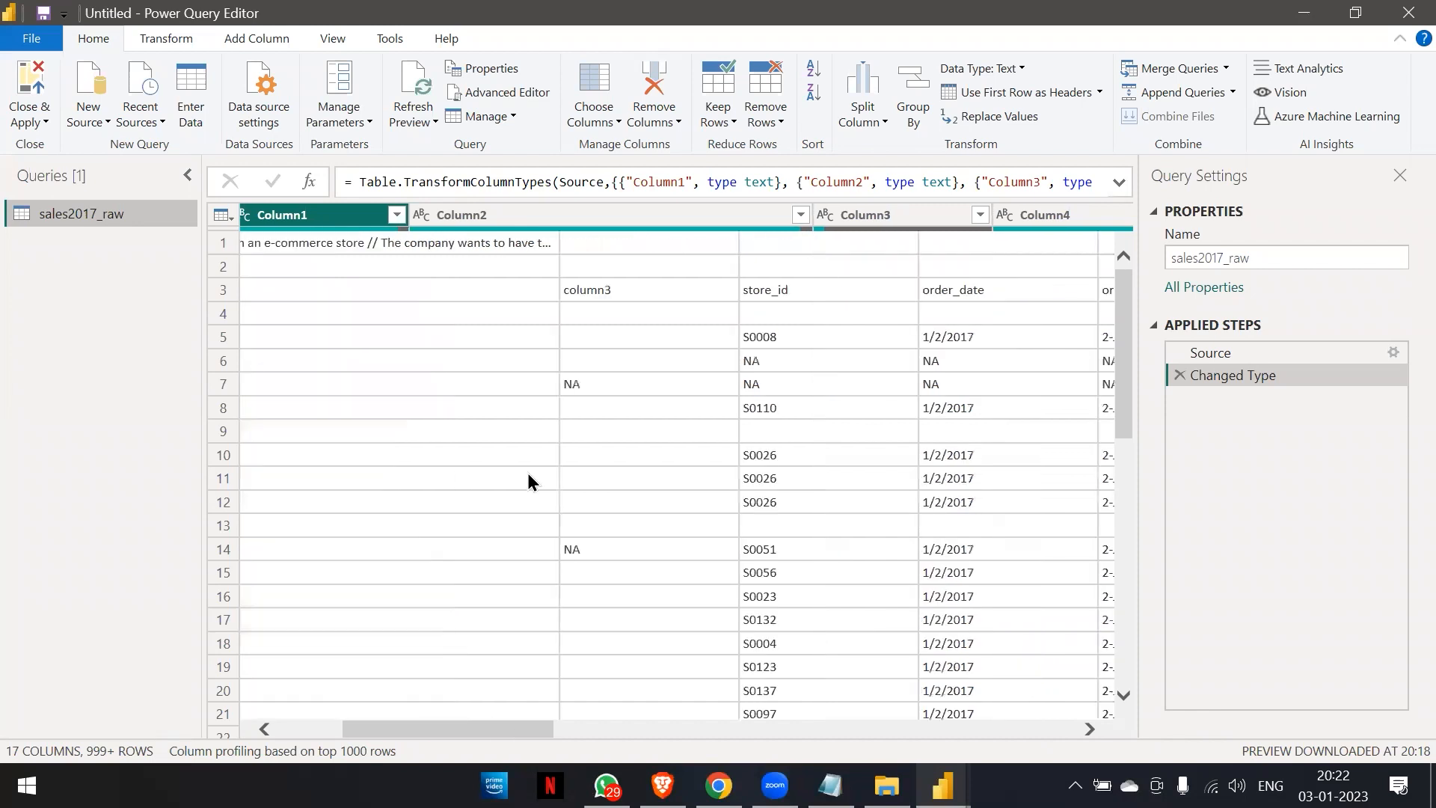
scroll(528, 478, right, 10)
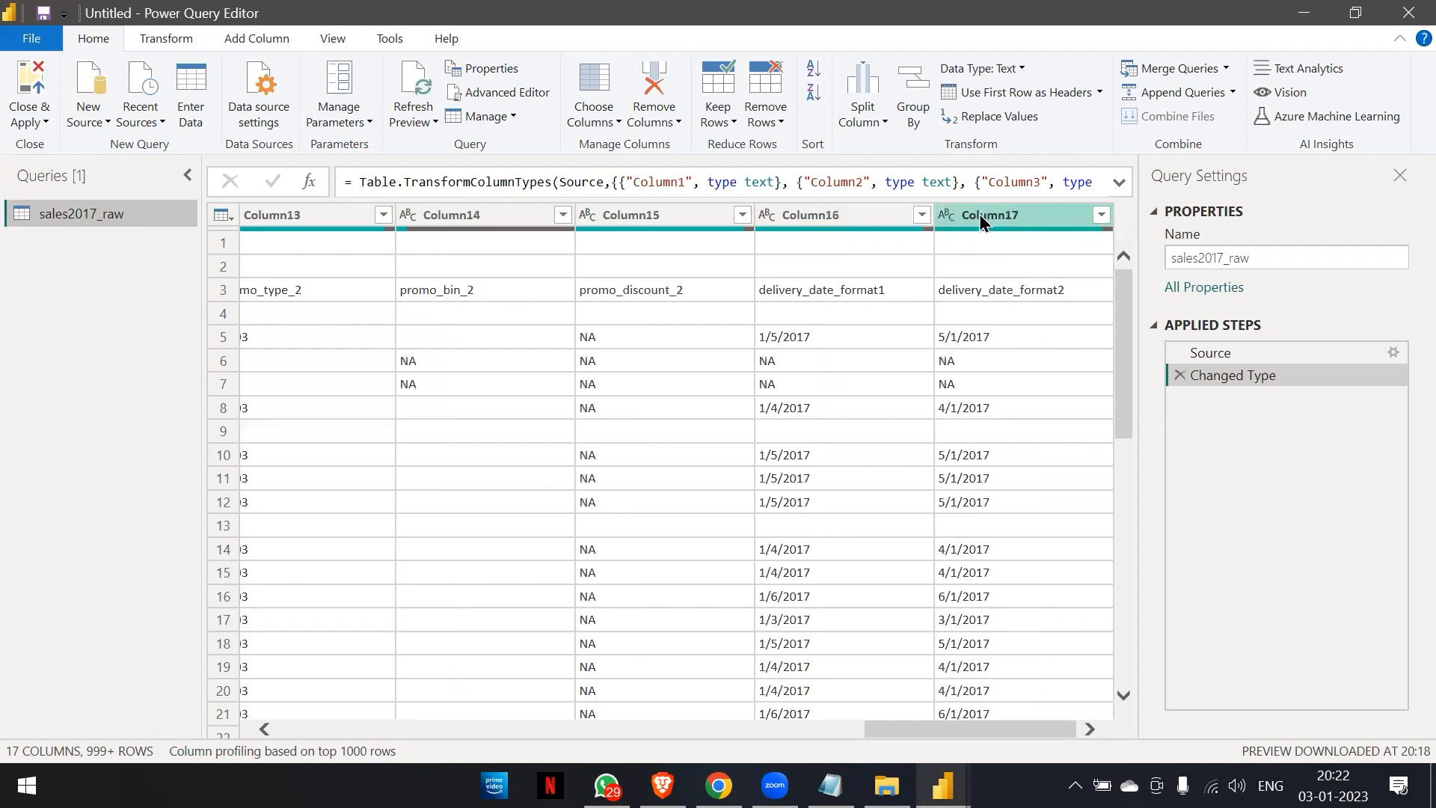
scroll(689, 334, left, 15)
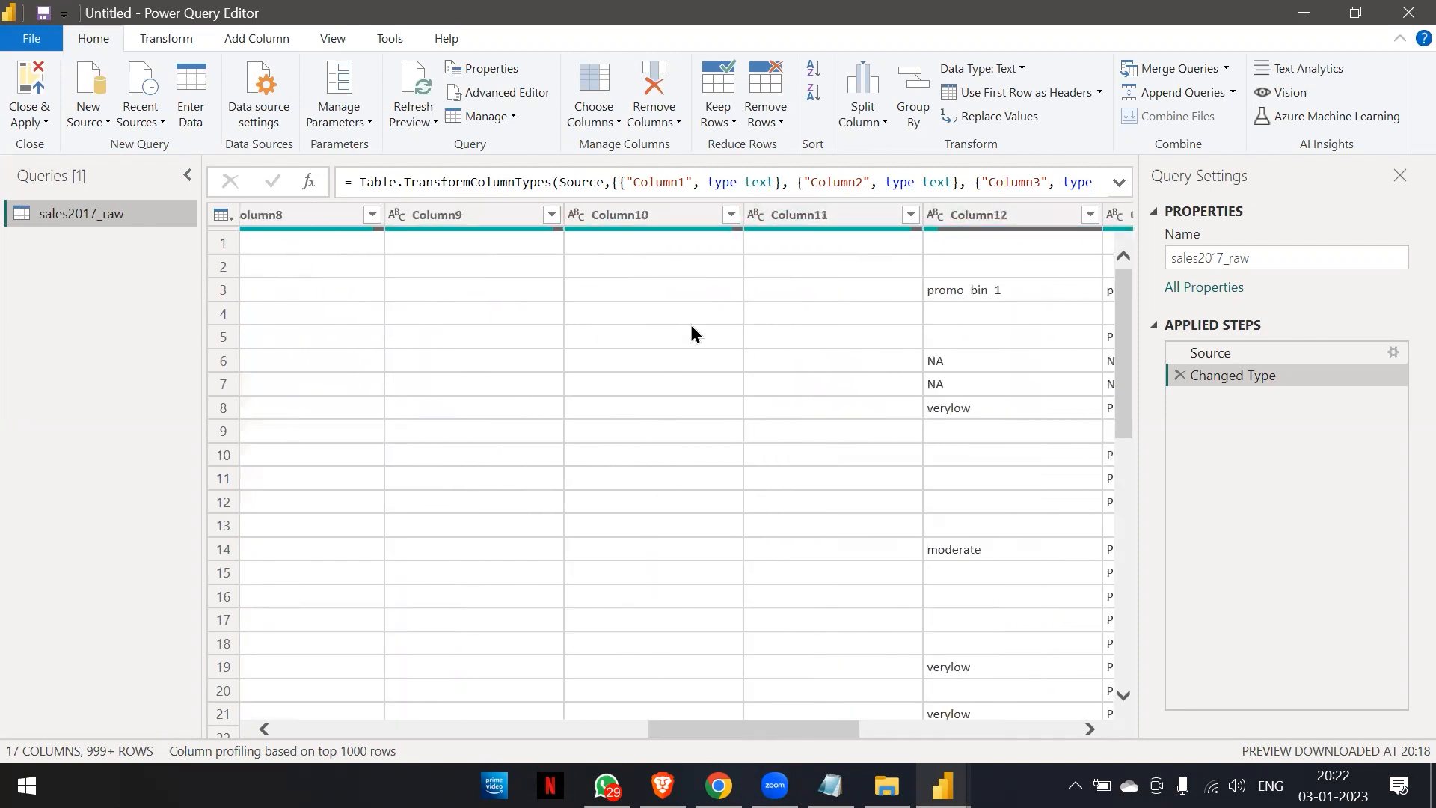
click(221, 254)
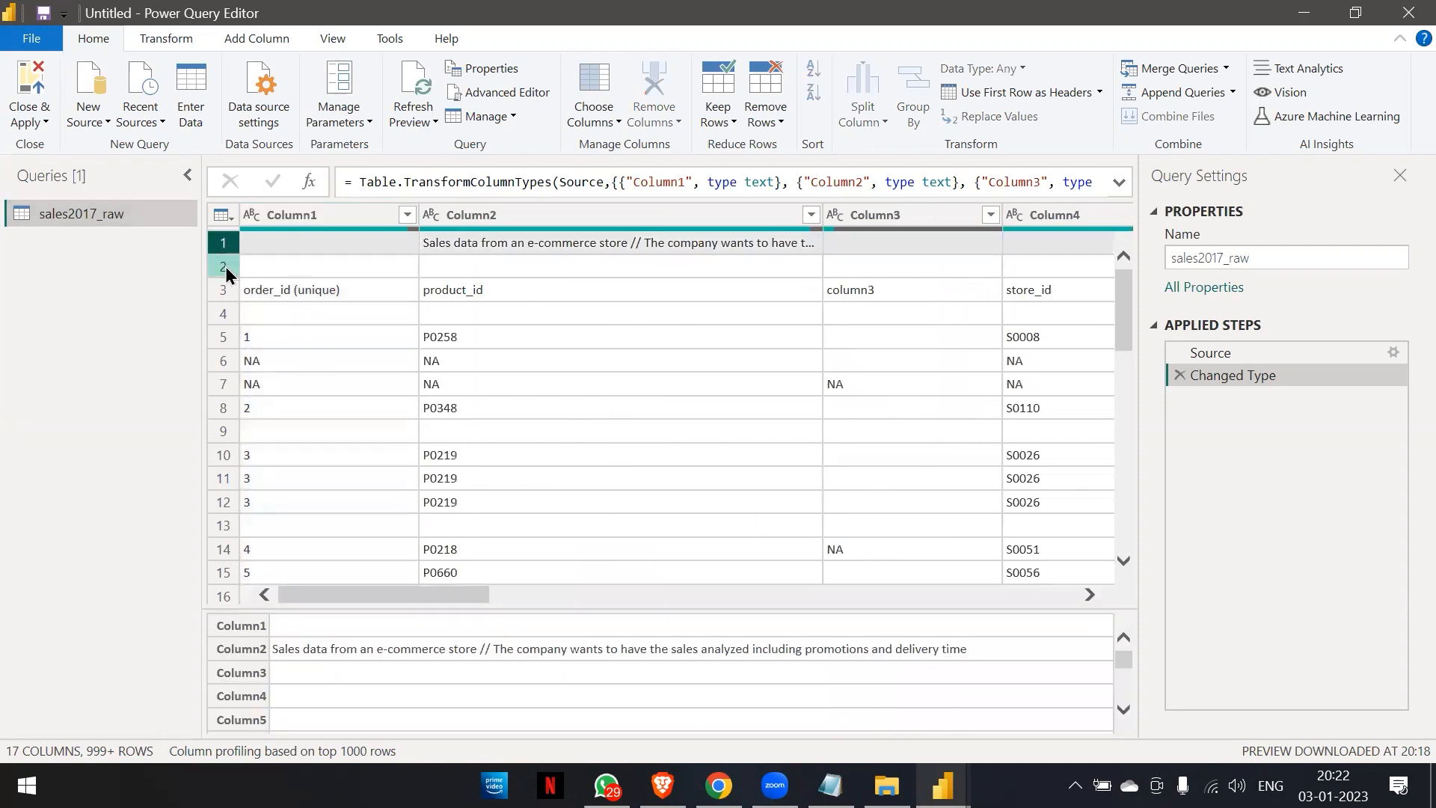
click(225, 263)
click(225, 250)
click(223, 264)
click(222, 244)
click(227, 259)
click(225, 250)
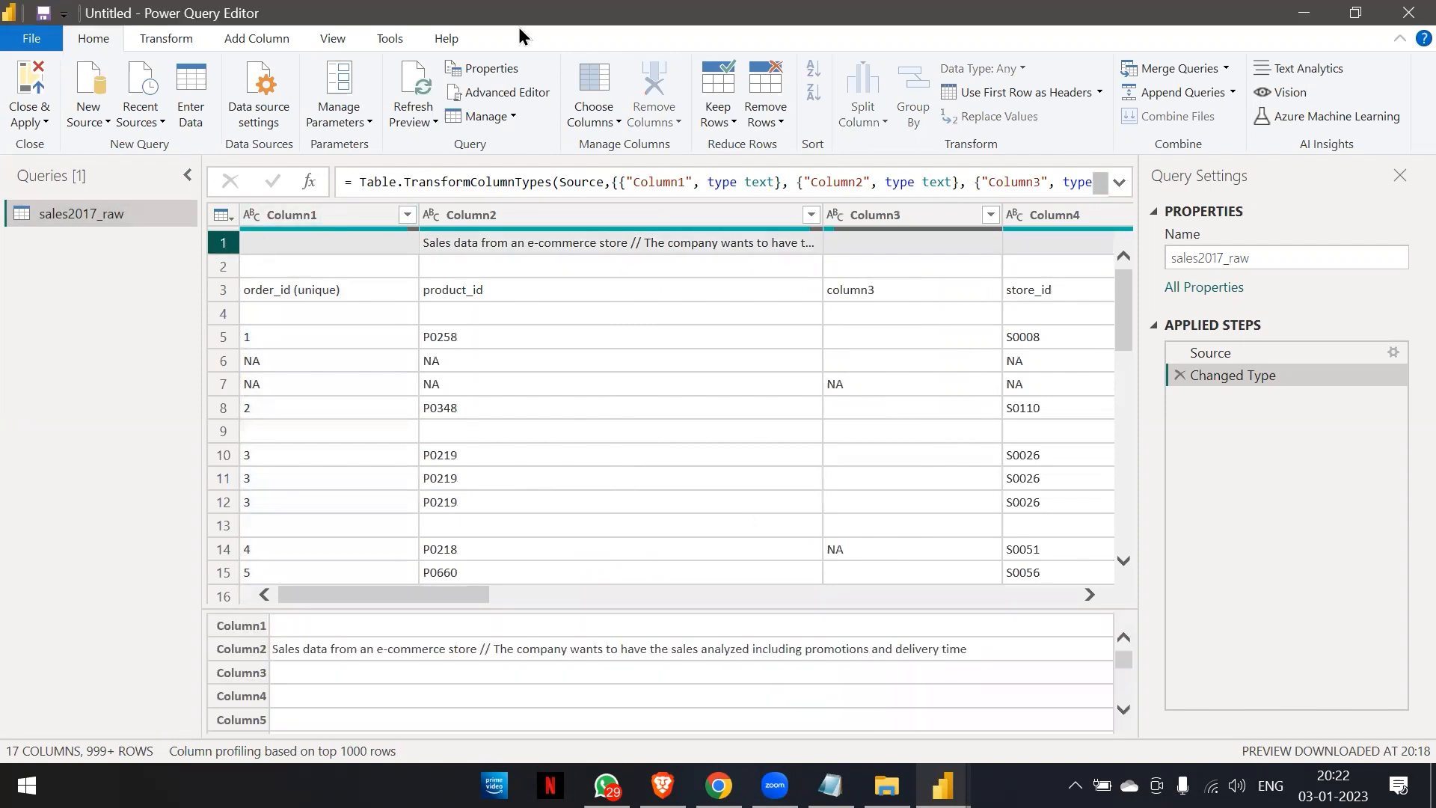
Remove the top 2 rows from the sales2017_raw table.
click(311, 218)
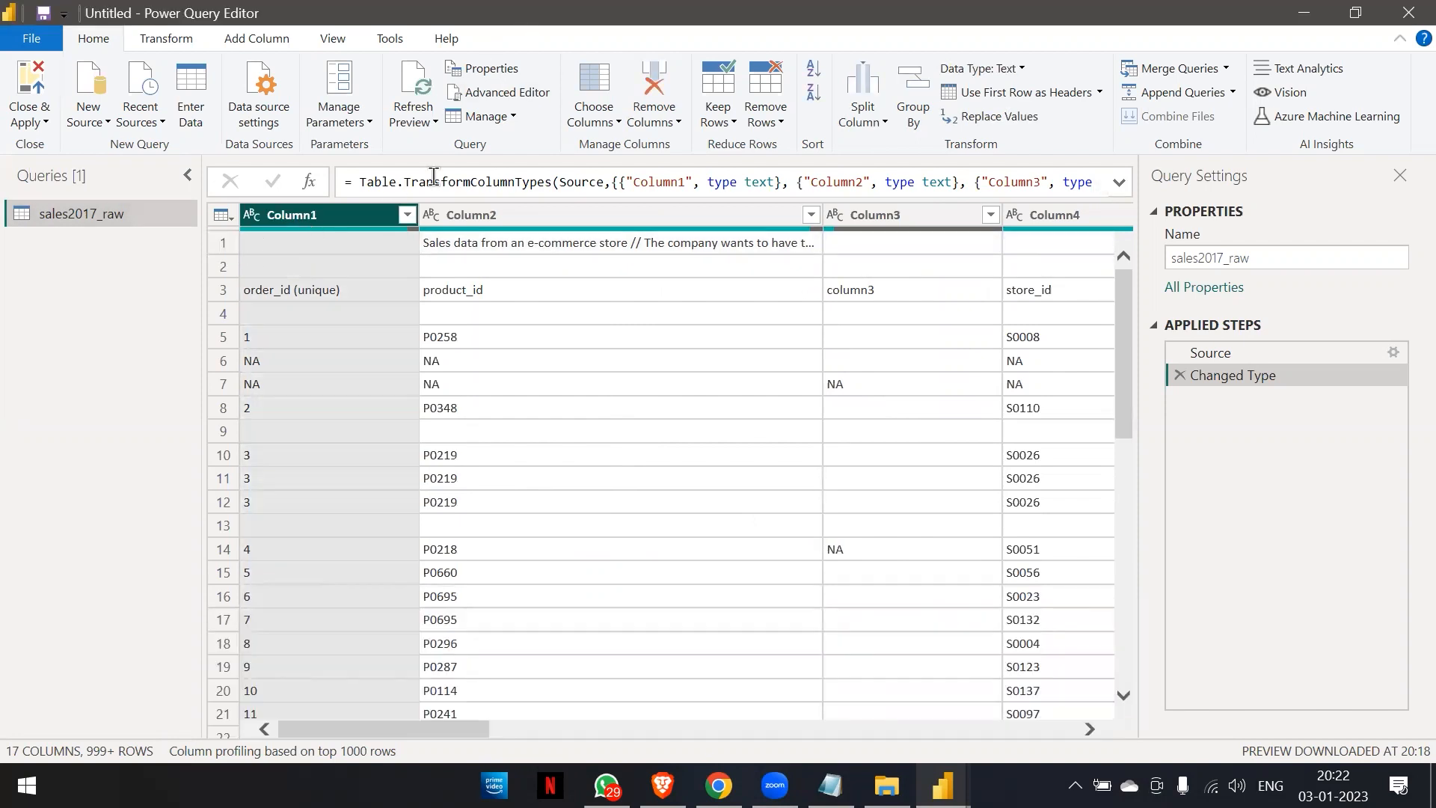
click(782, 124)
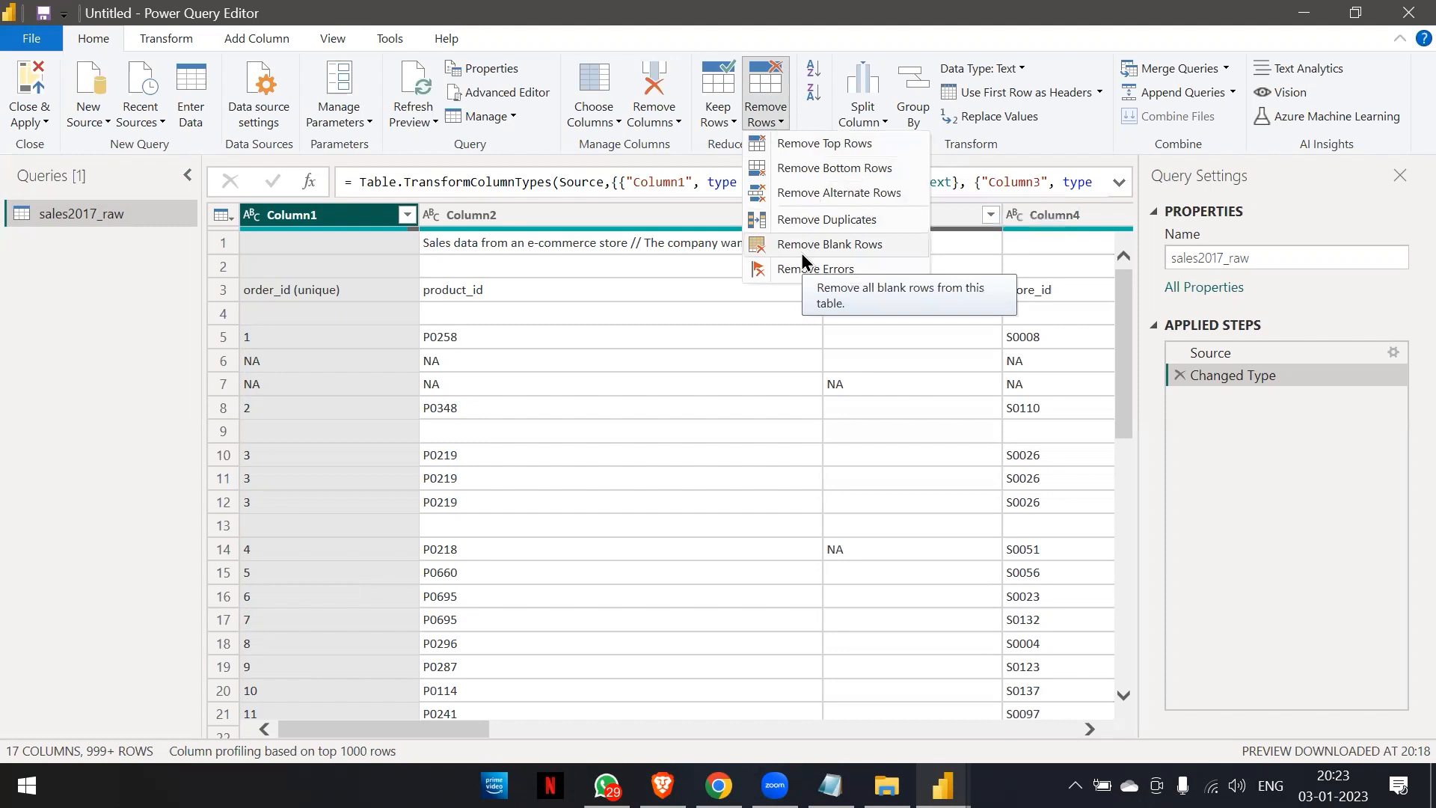
click(300, 222)
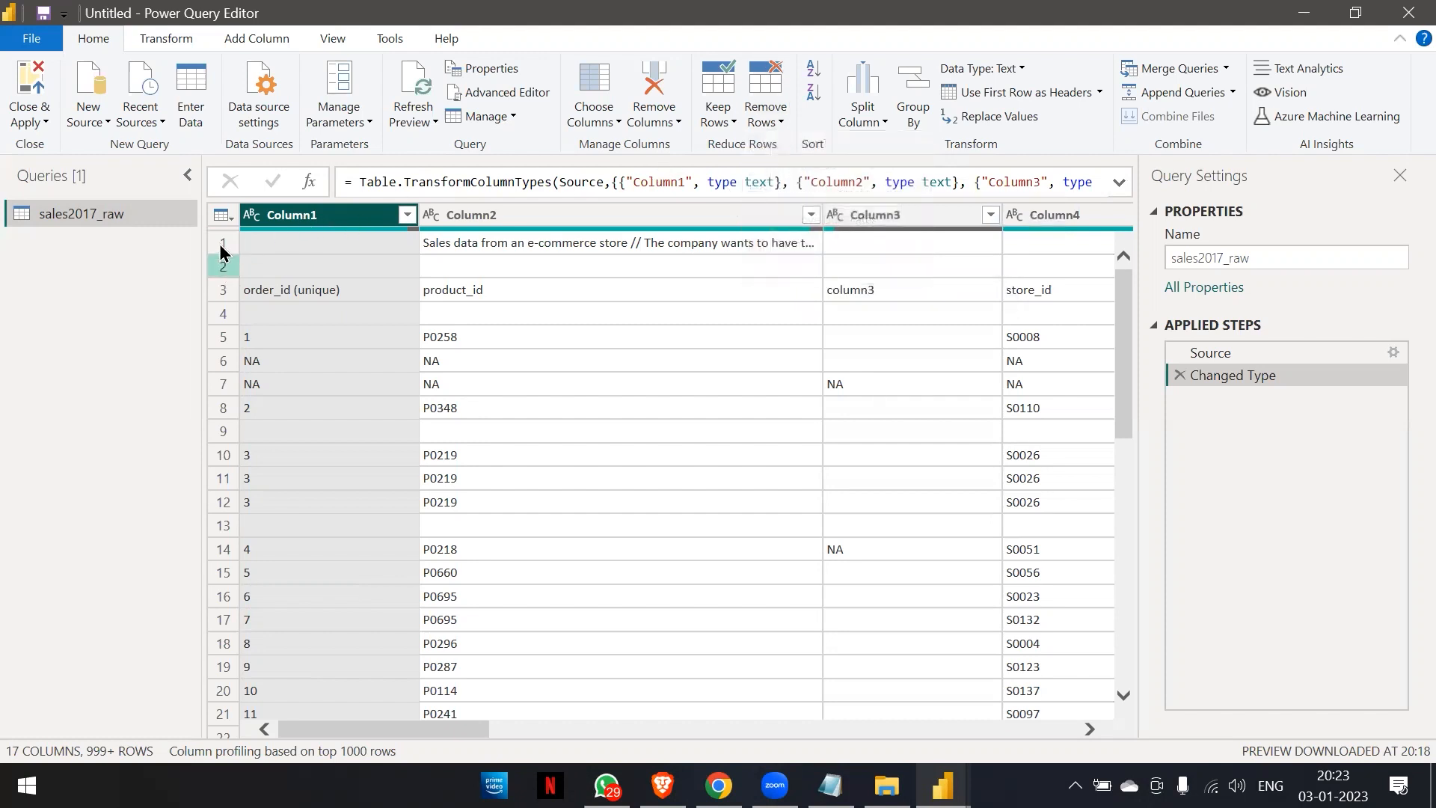
click(768, 120)
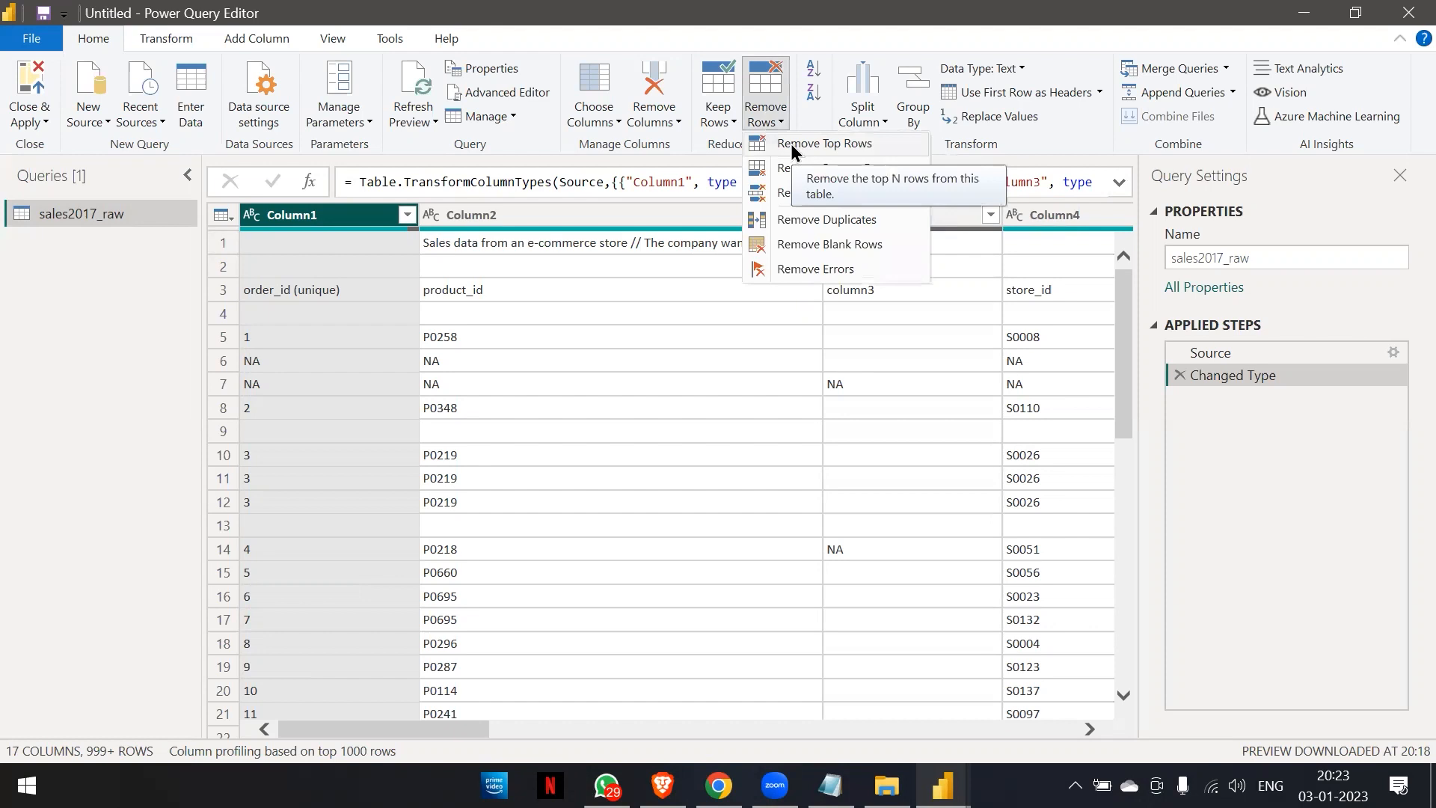
click(791, 143)
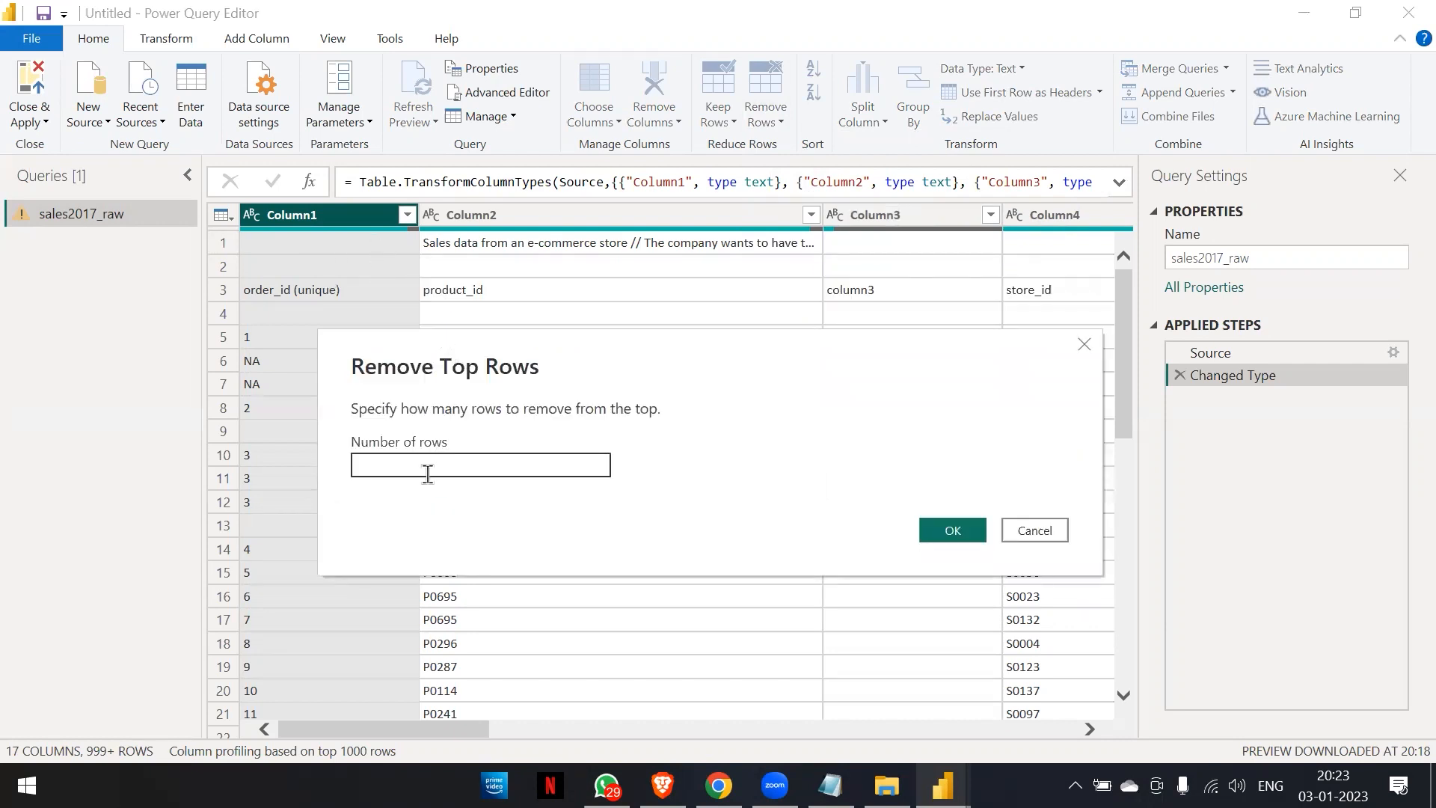
text(2)
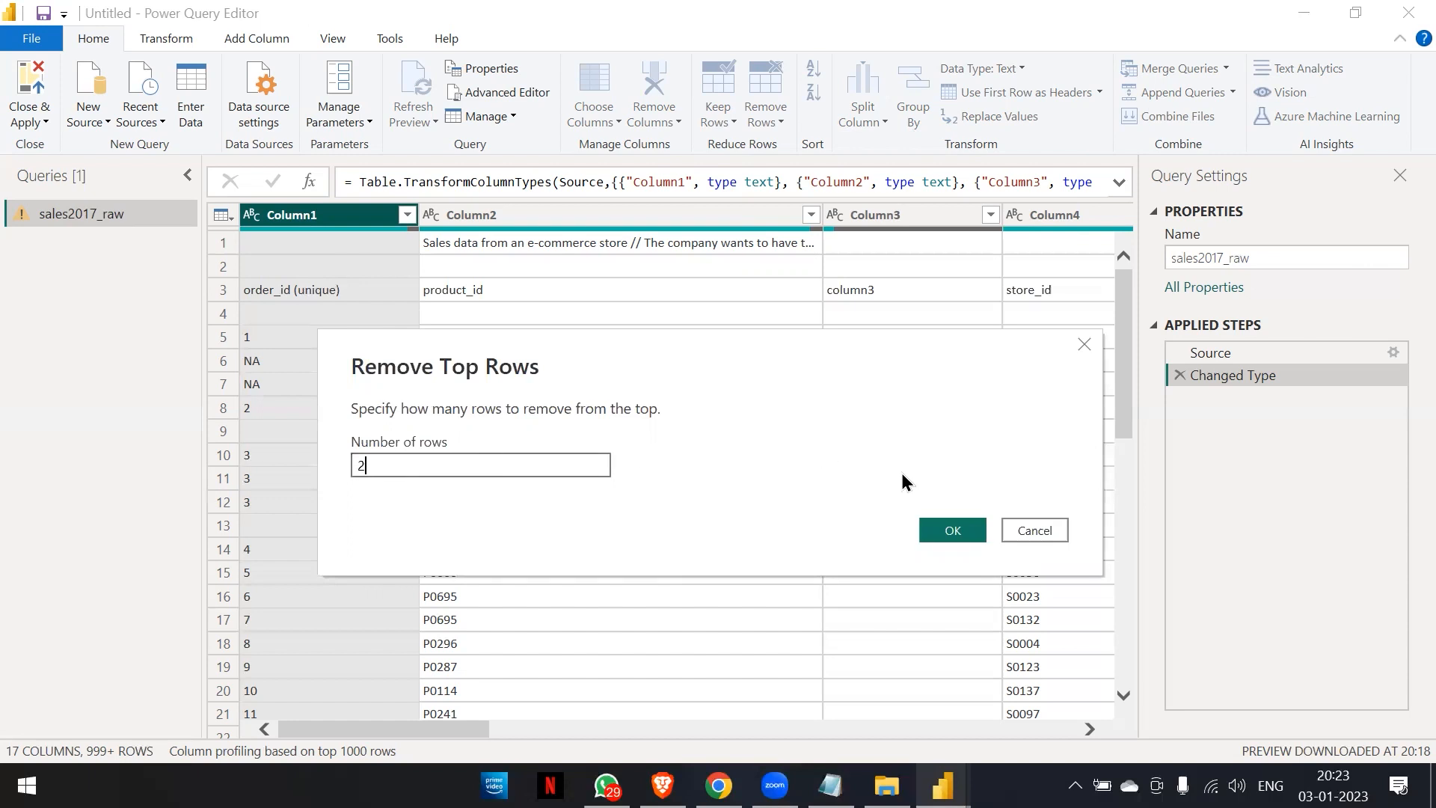
click(952, 530)
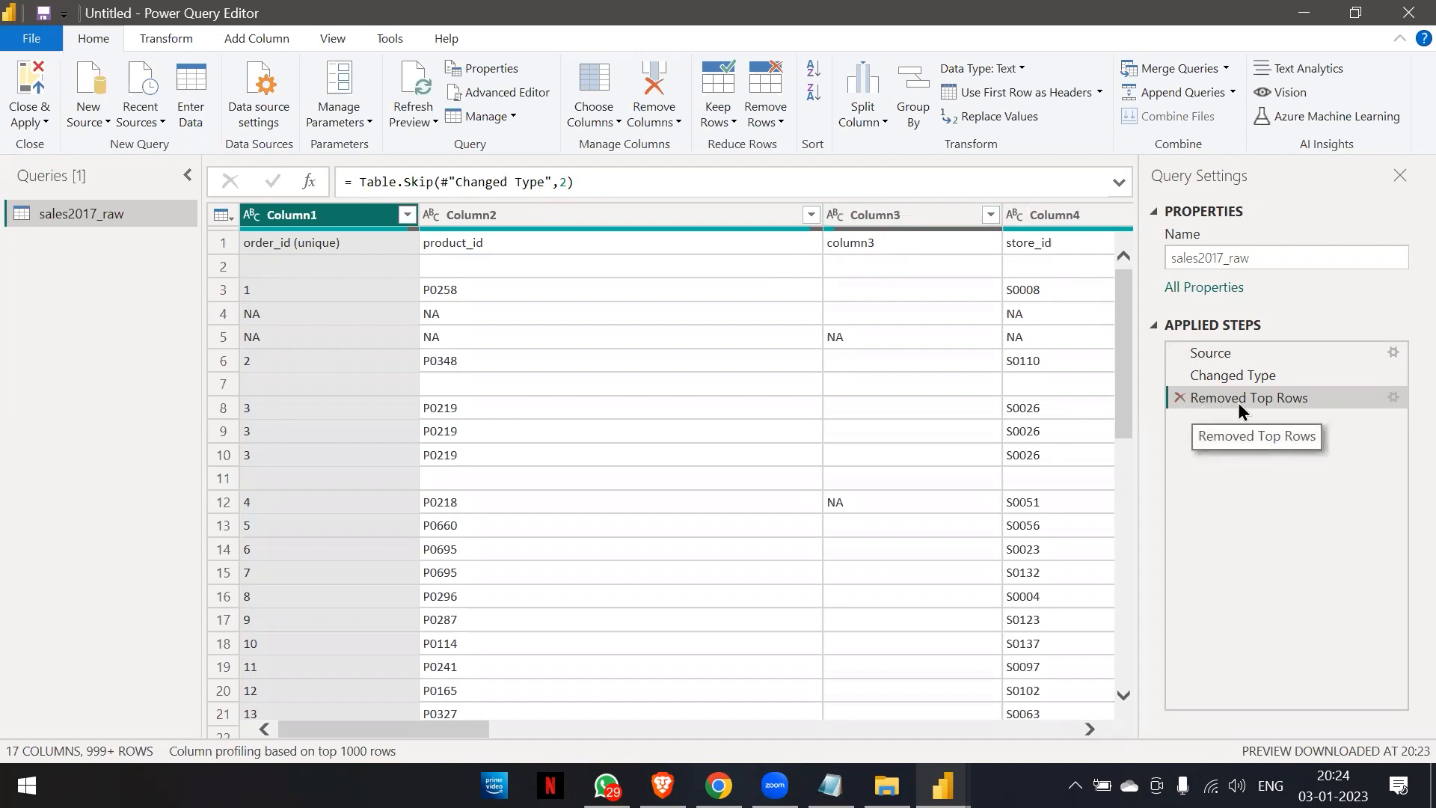
Delete the Removed Top Rows step and apply a fresh removal of the top 2 rows.
click(1179, 397)
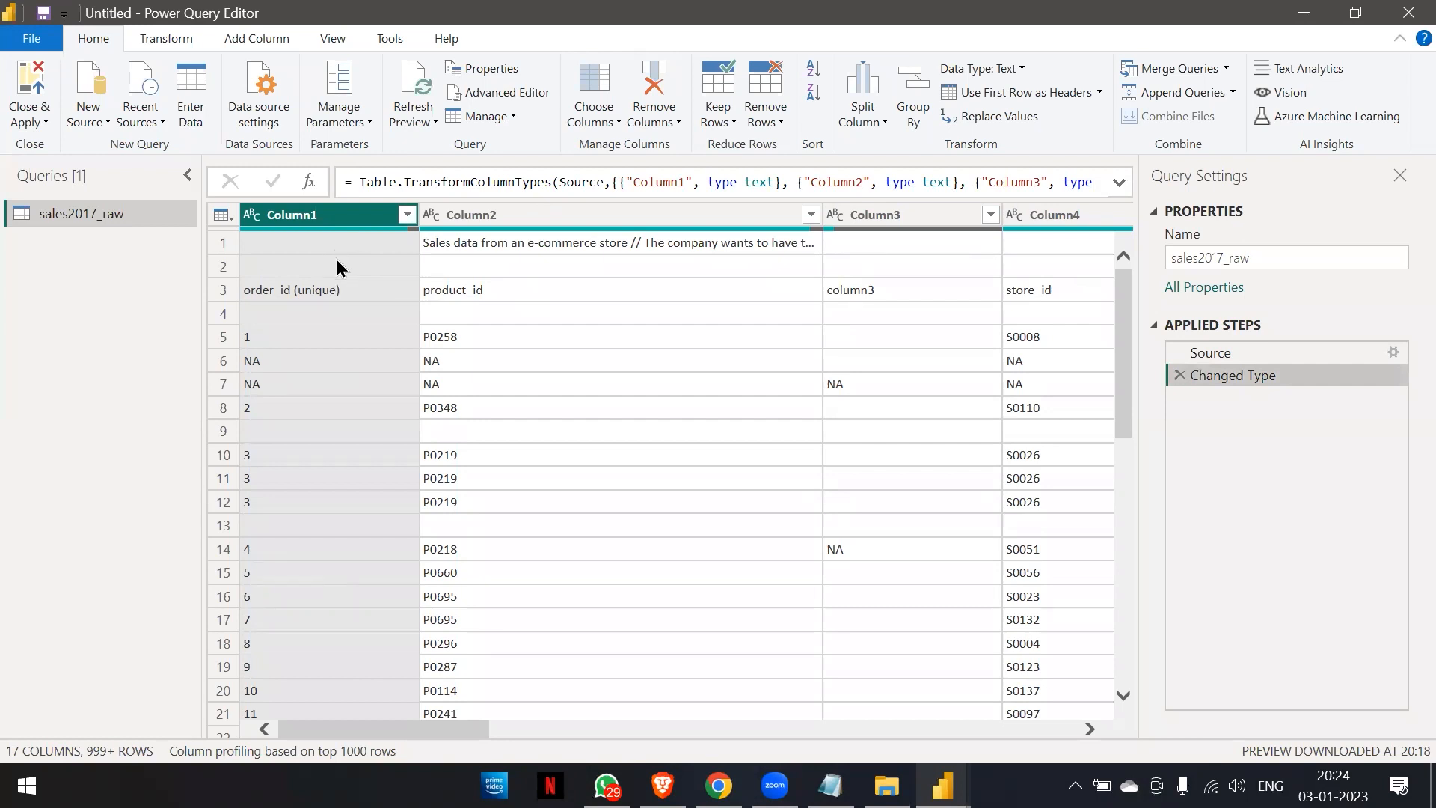
click(770, 115)
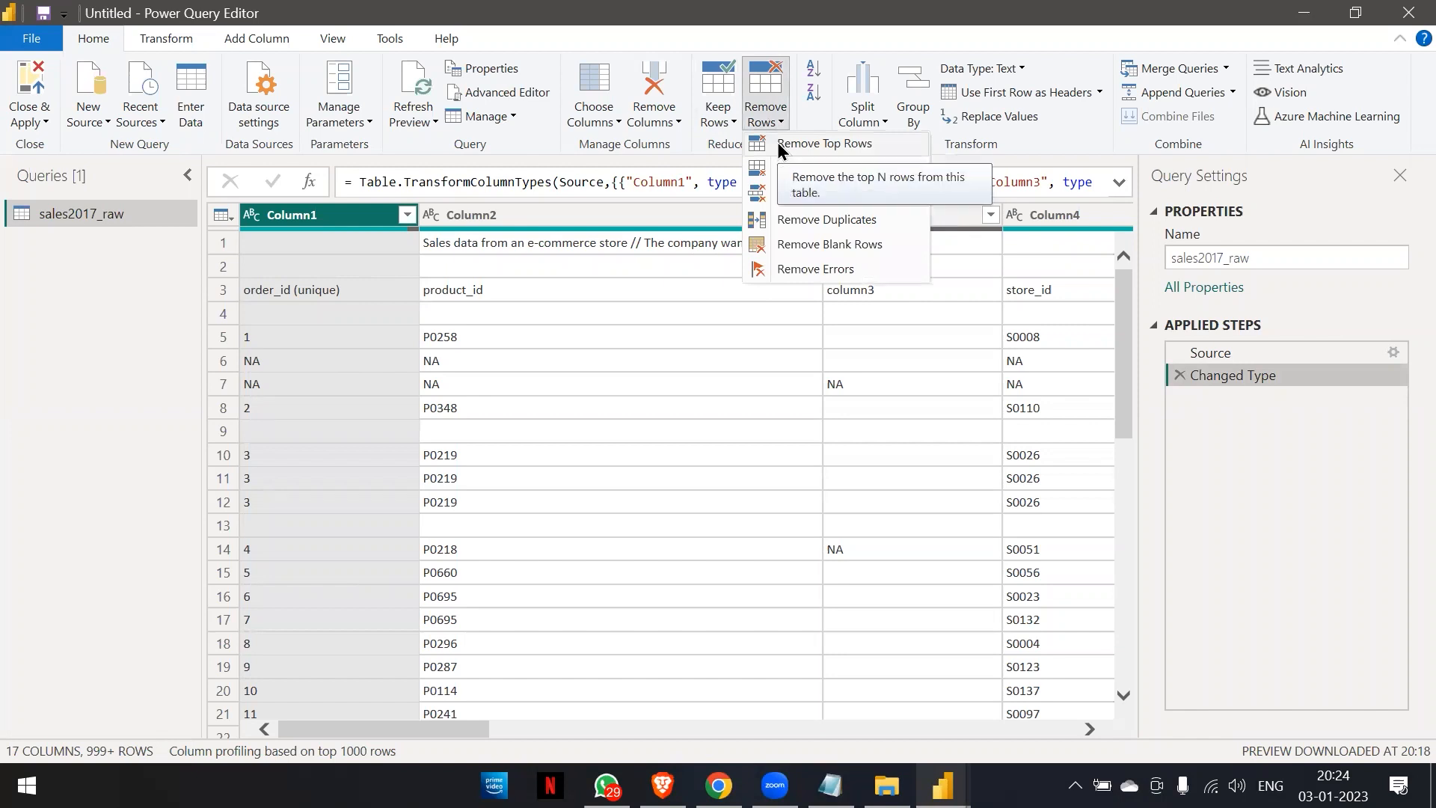
click(777, 144)
text(2)
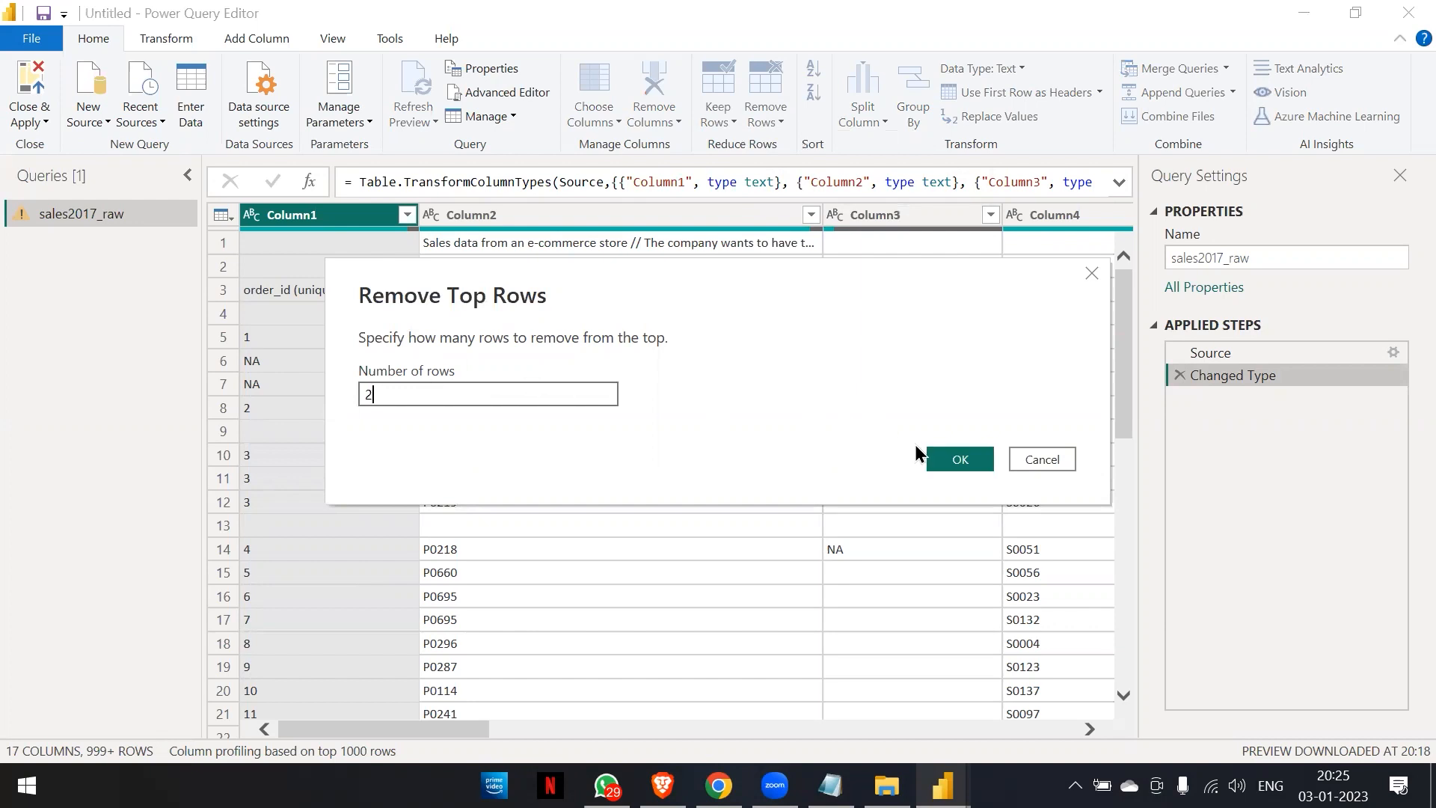
click(945, 453)
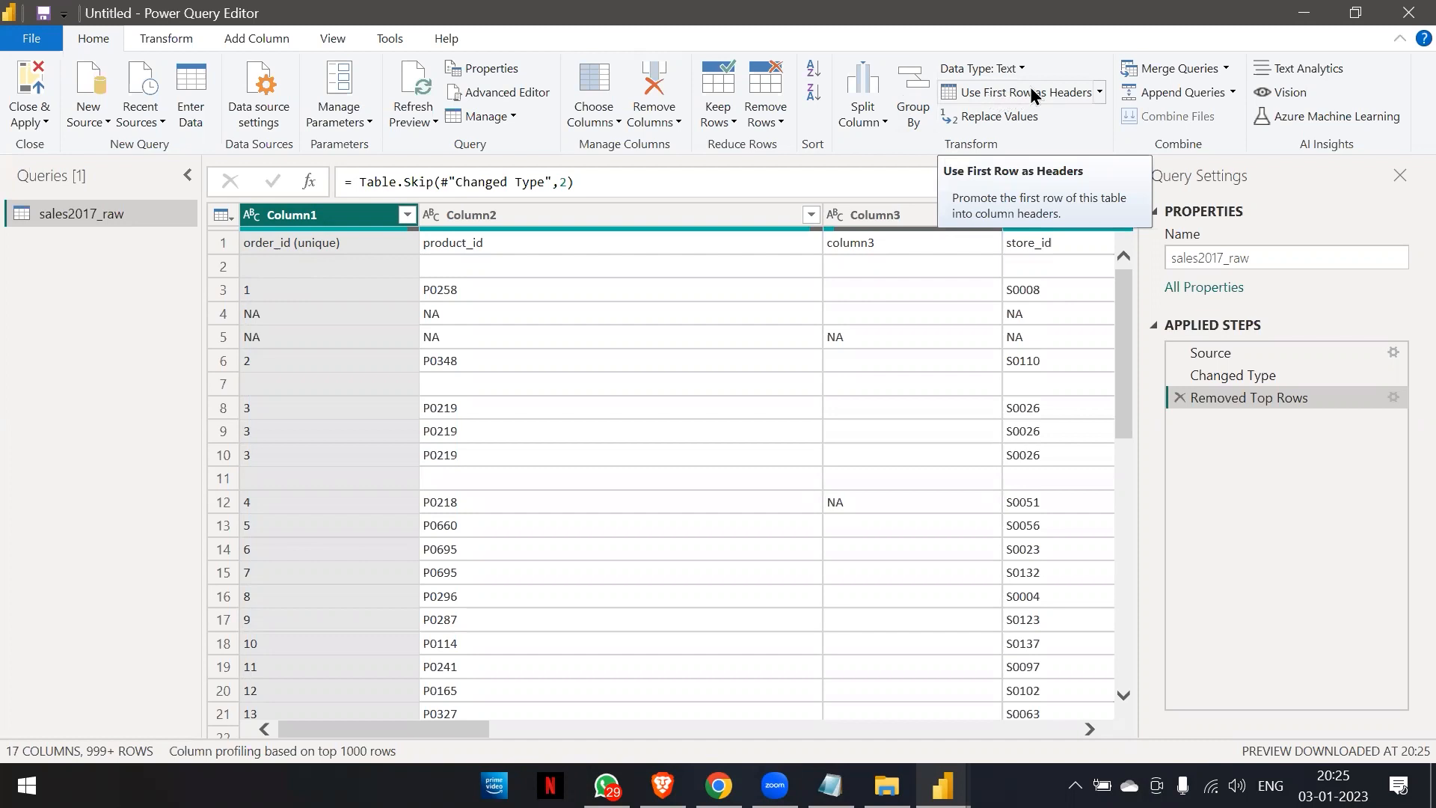
Promote the first row to column headers and compare the table at the Removed Top Rows and Changed Type1 steps.
click(1099, 92)
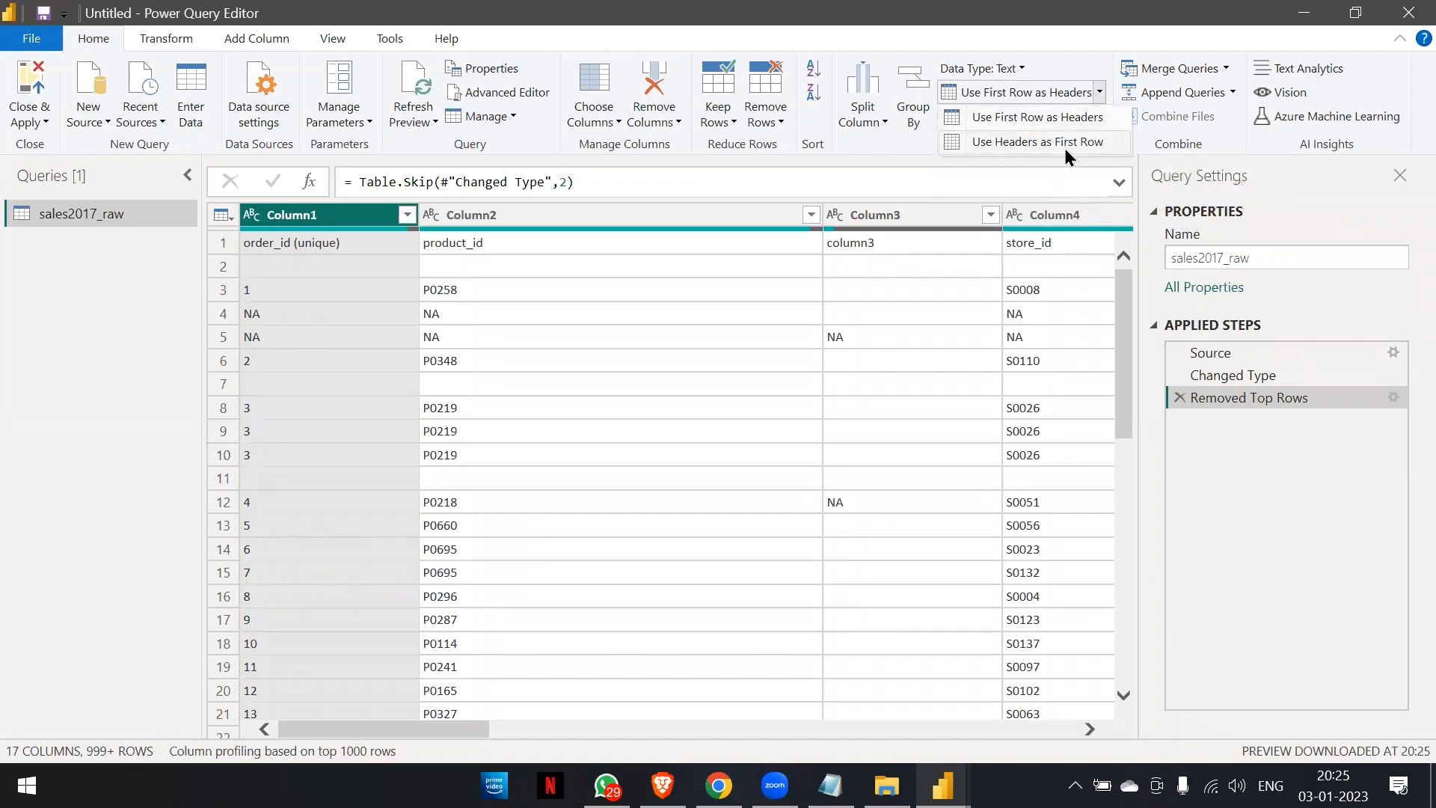
click(1020, 93)
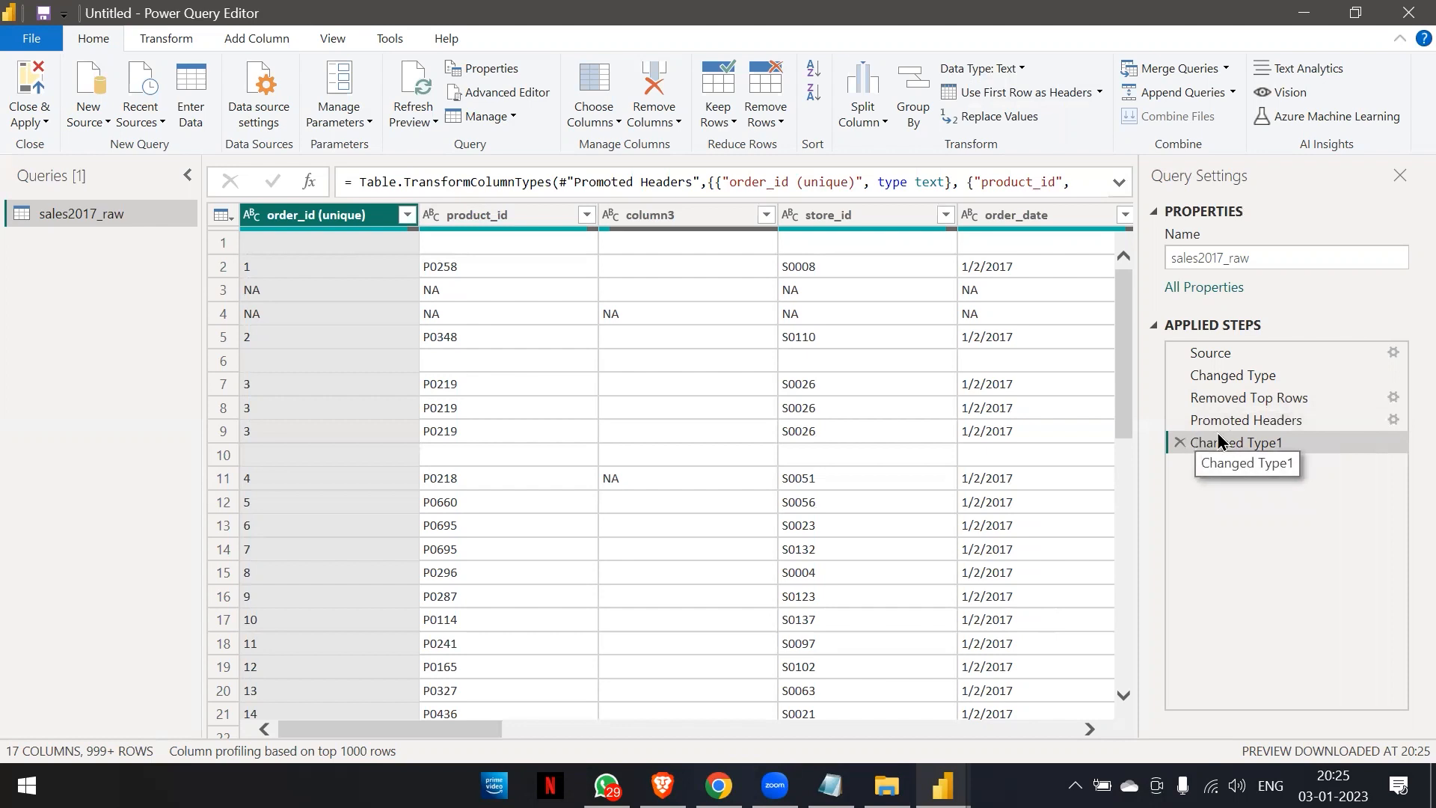
click(1230, 399)
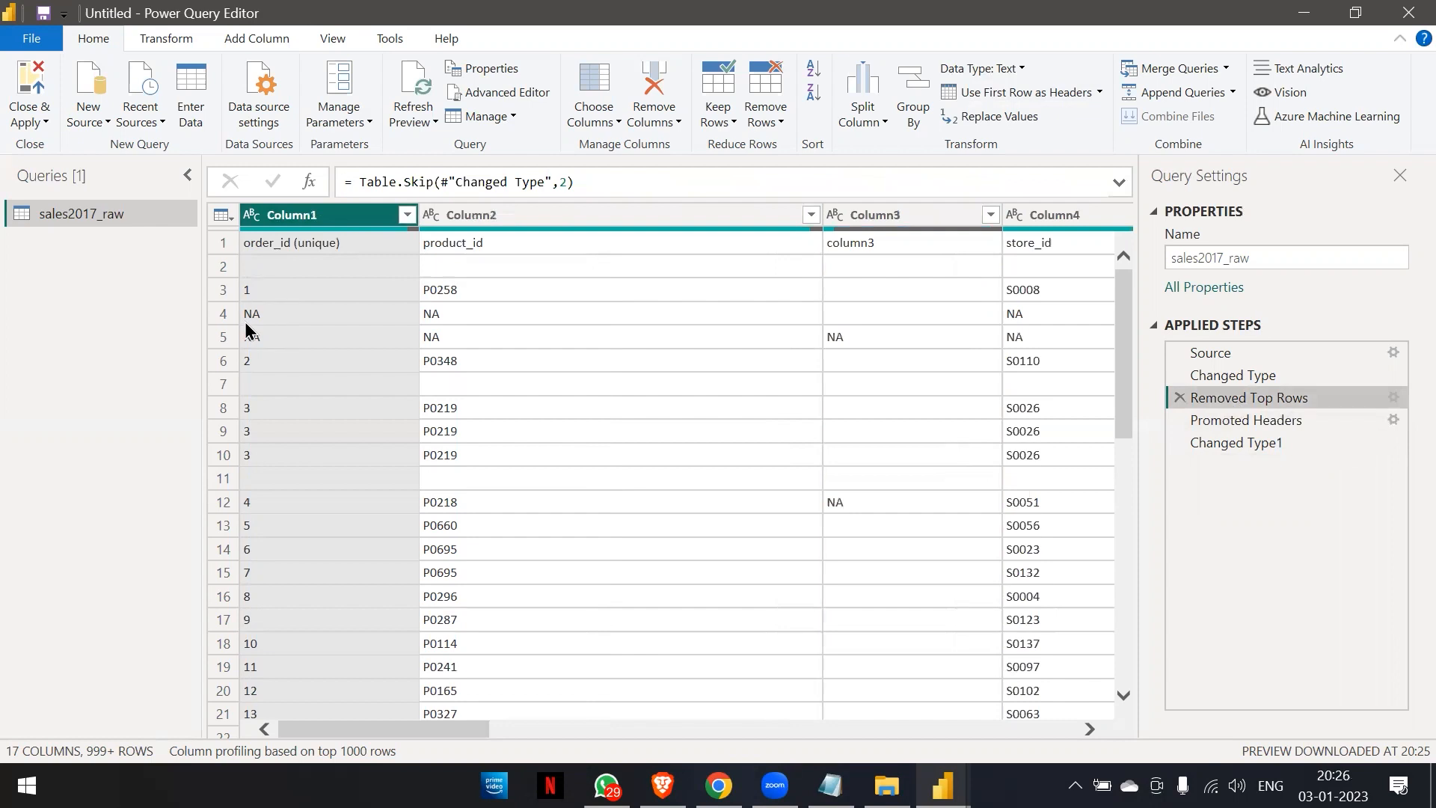
click(1283, 442)
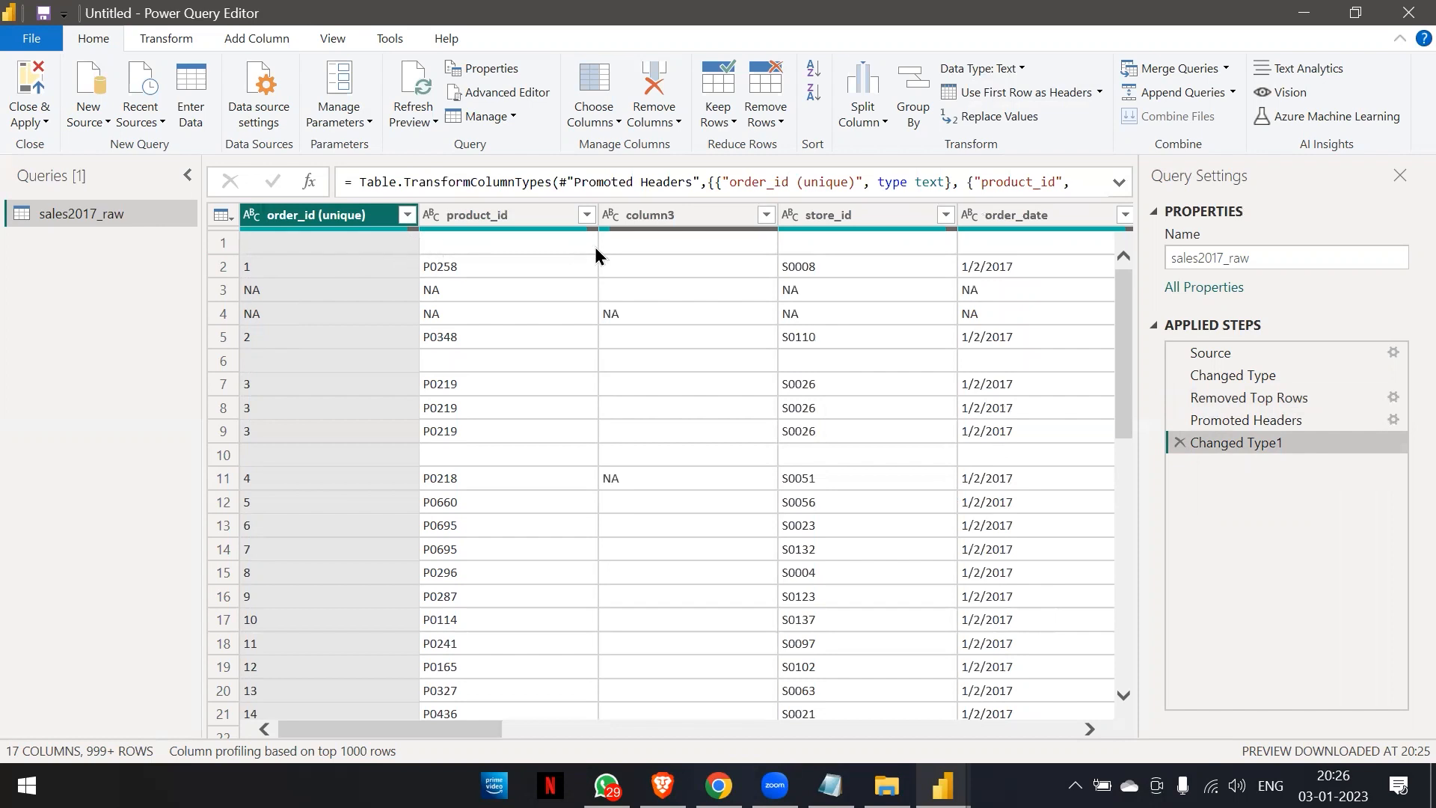
Check the promoted headers across the table and remove the top 1 row, the blank row beneath them.
scroll(595, 249, right, 10)
scroll(595, 247, right, 5)
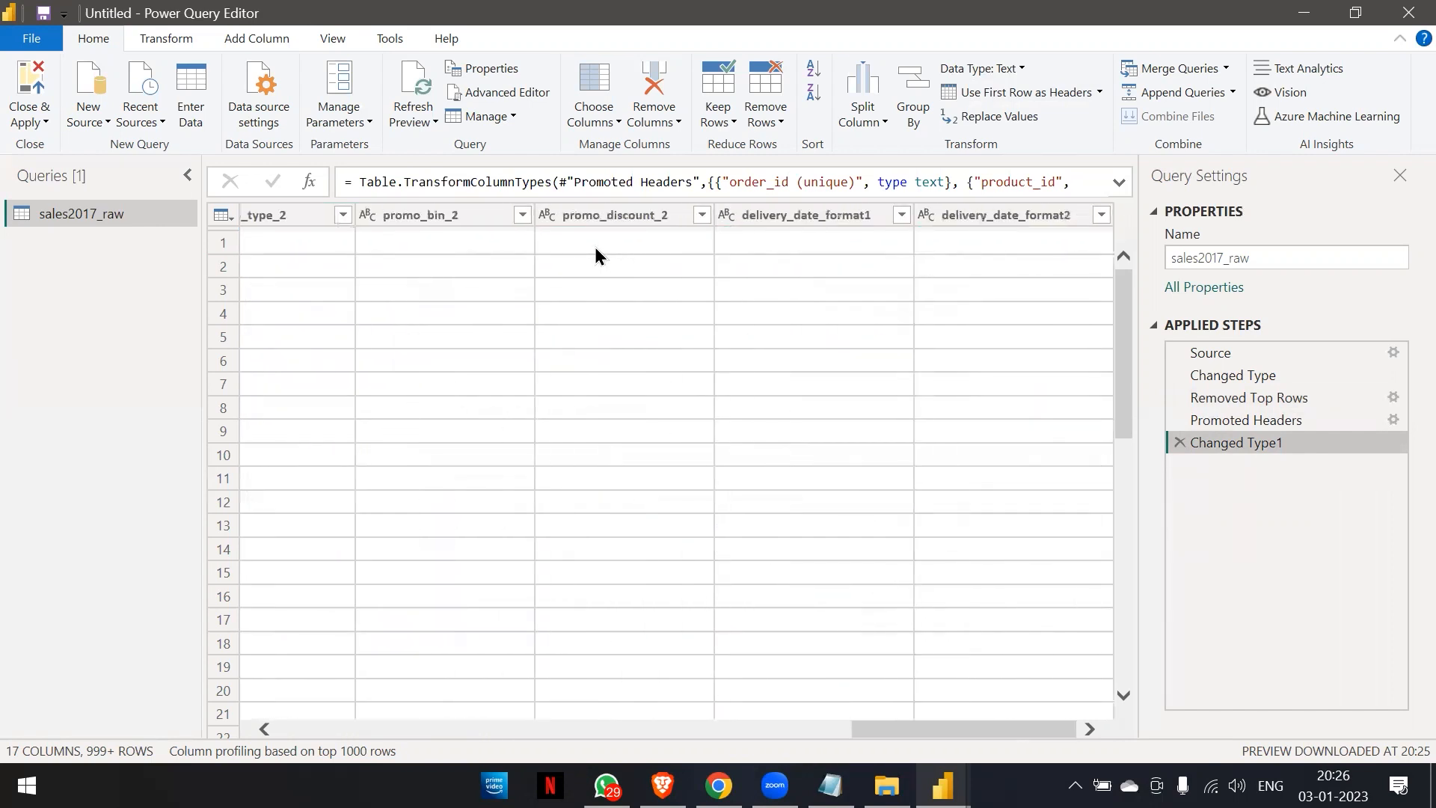
scroll(595, 248, left, 15)
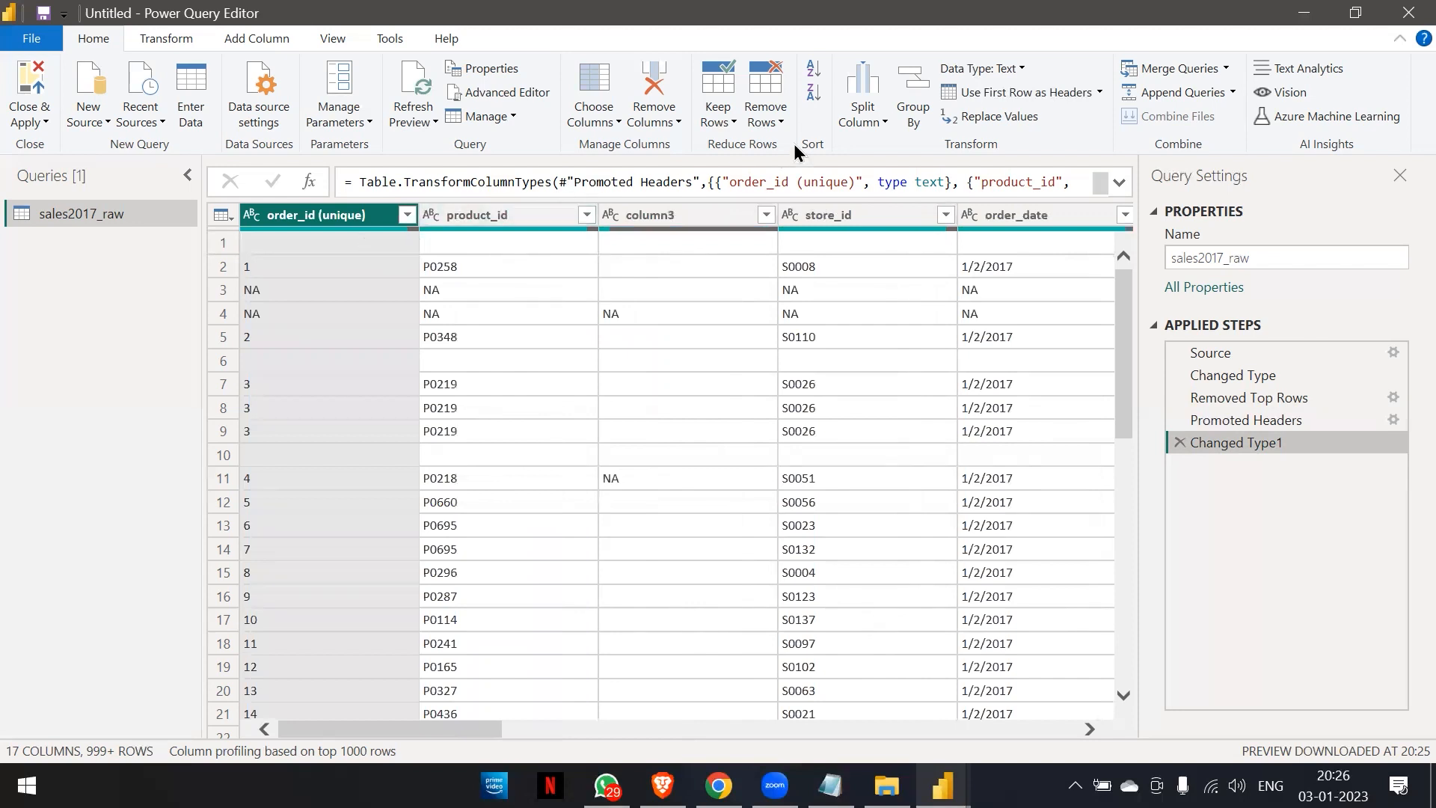
click(782, 118)
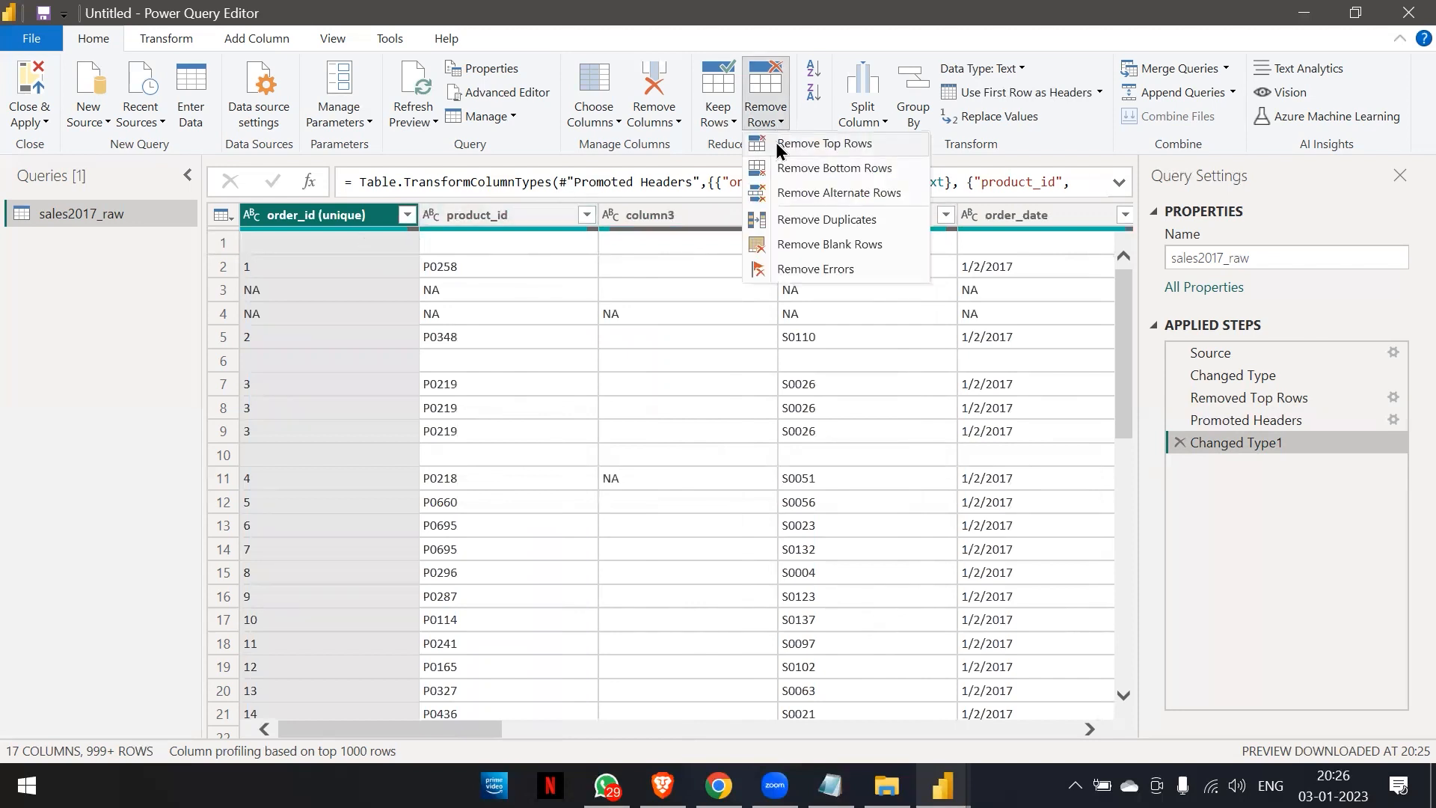
click(776, 148)
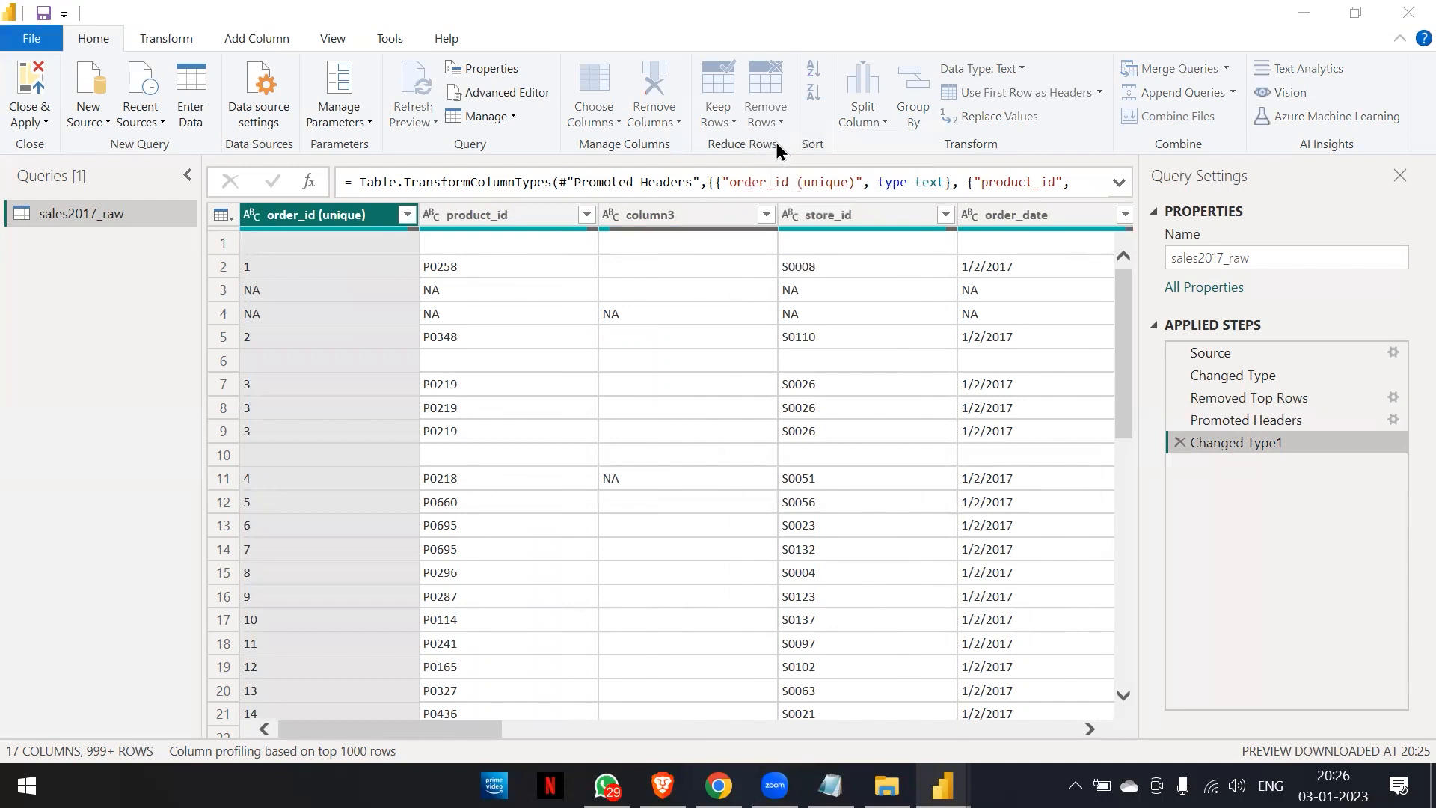
text(1)
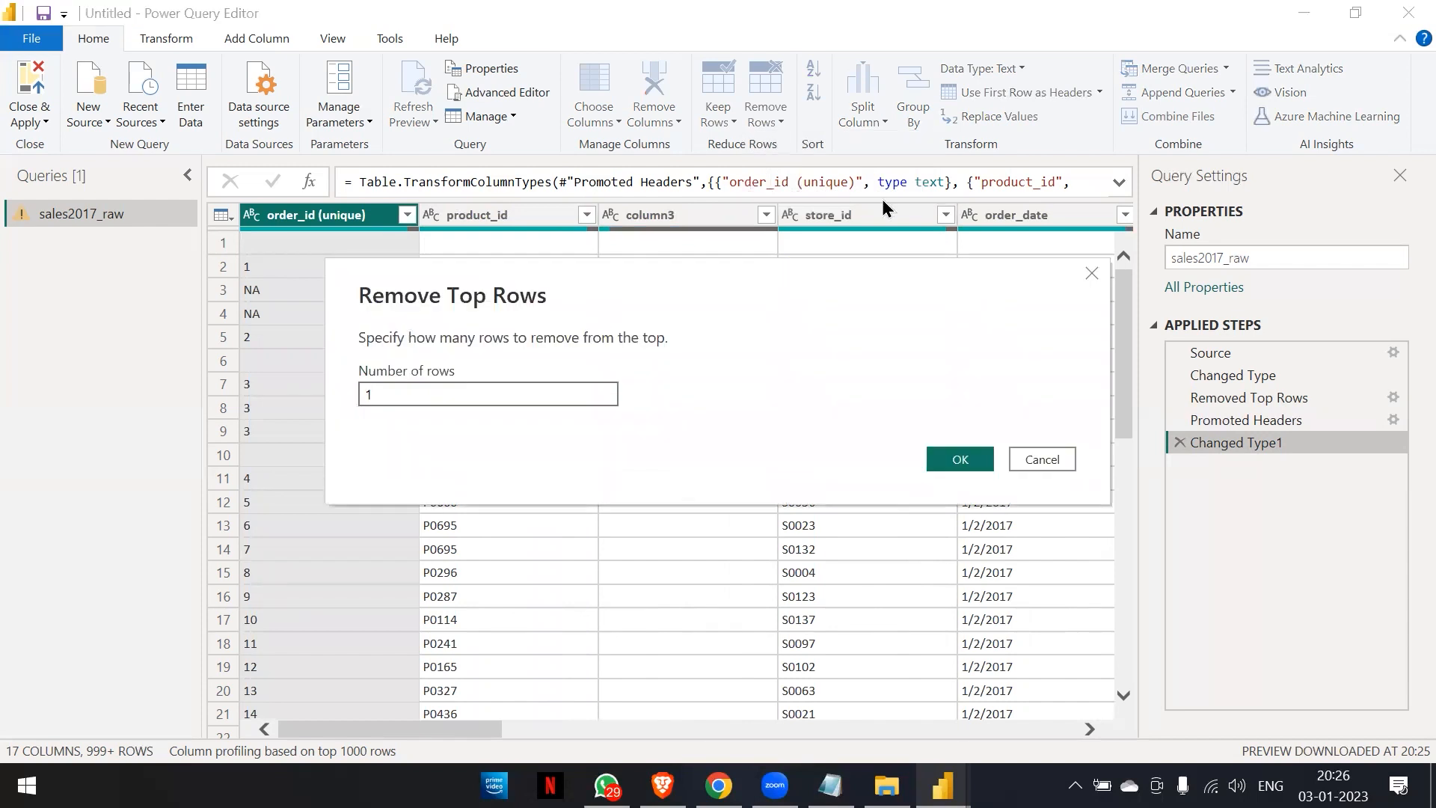
click(955, 459)
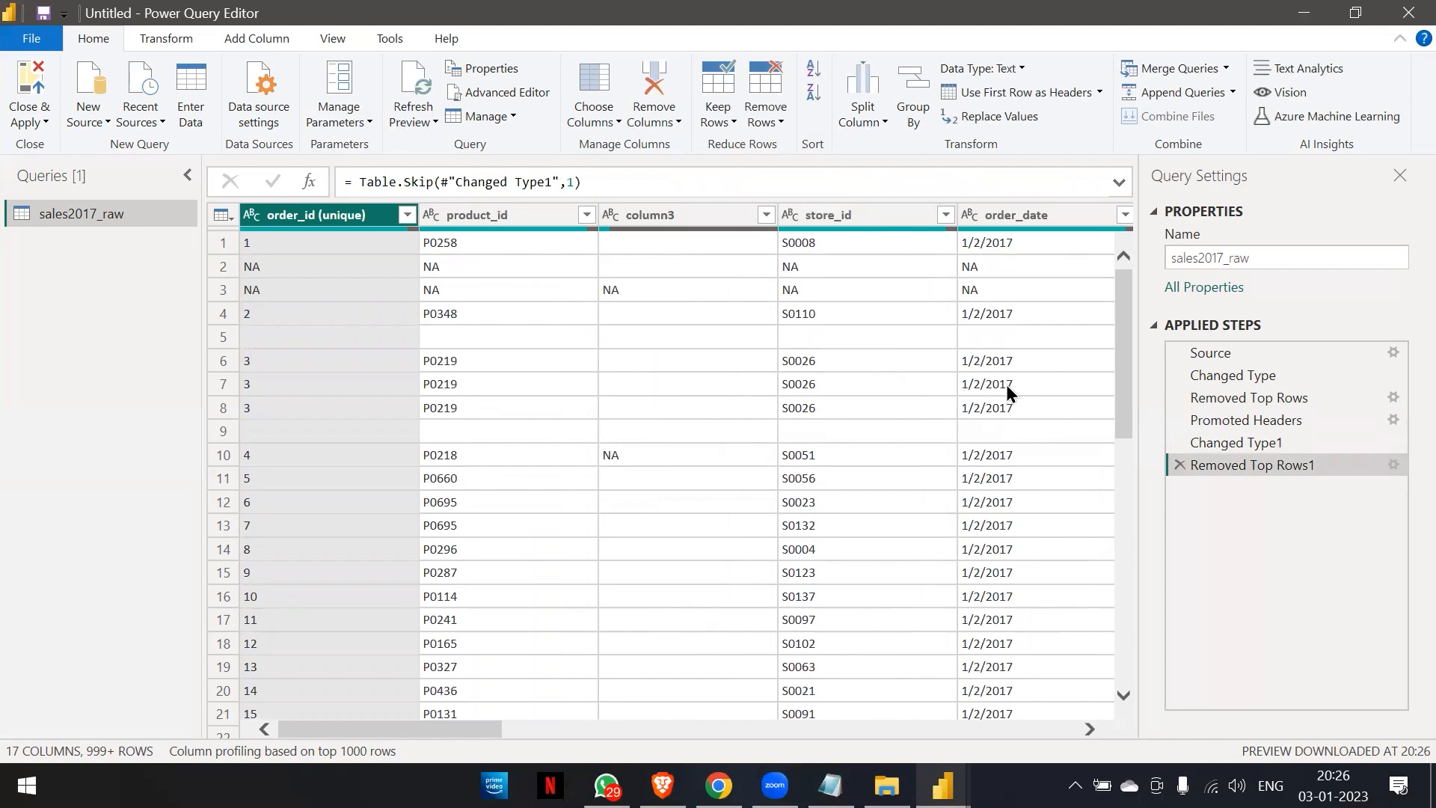
Delete the applied steps from Removed Top Rows1 back through the first Removed Top Rows, keeping Source and Changed Type.
click(1179, 465)
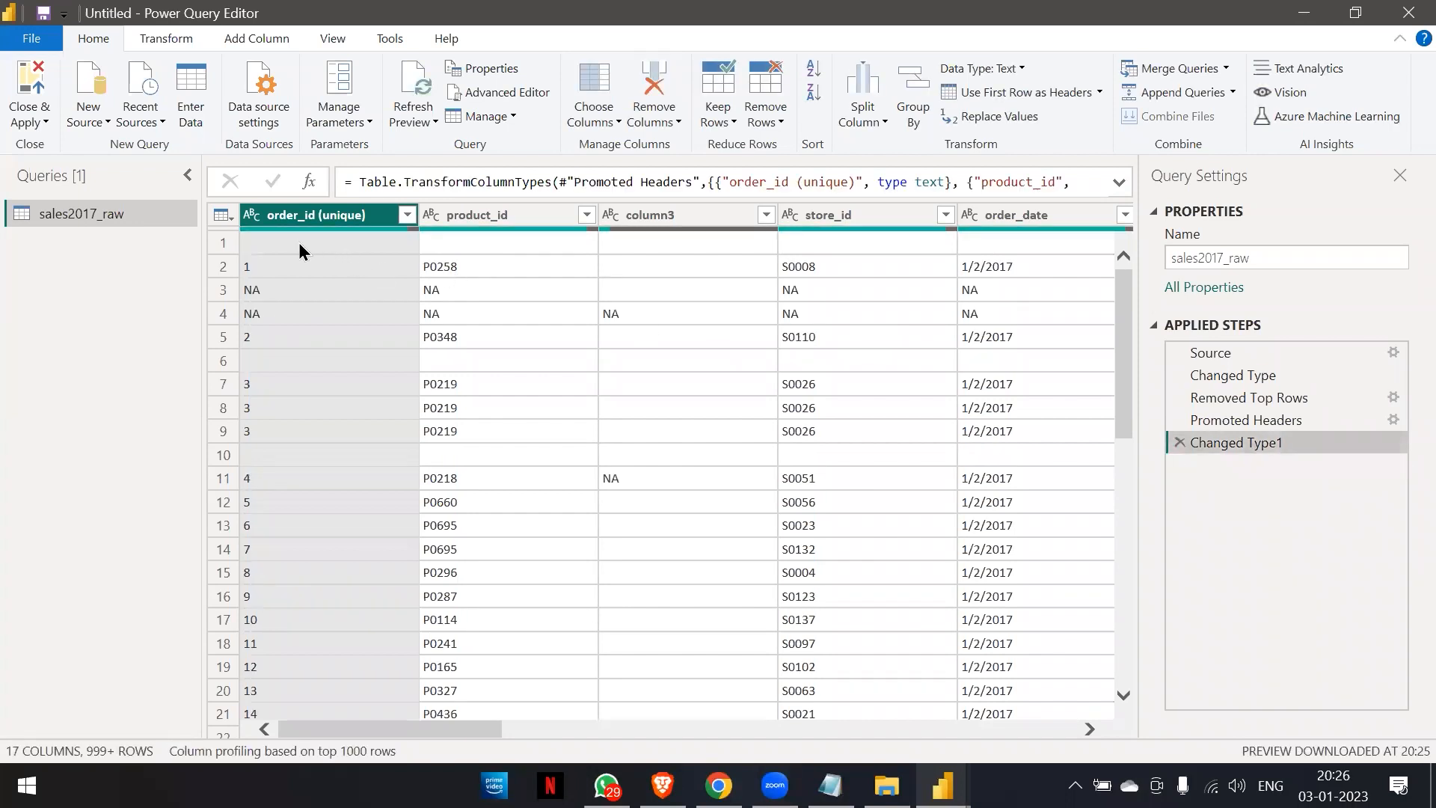
click(1180, 442)
click(1180, 419)
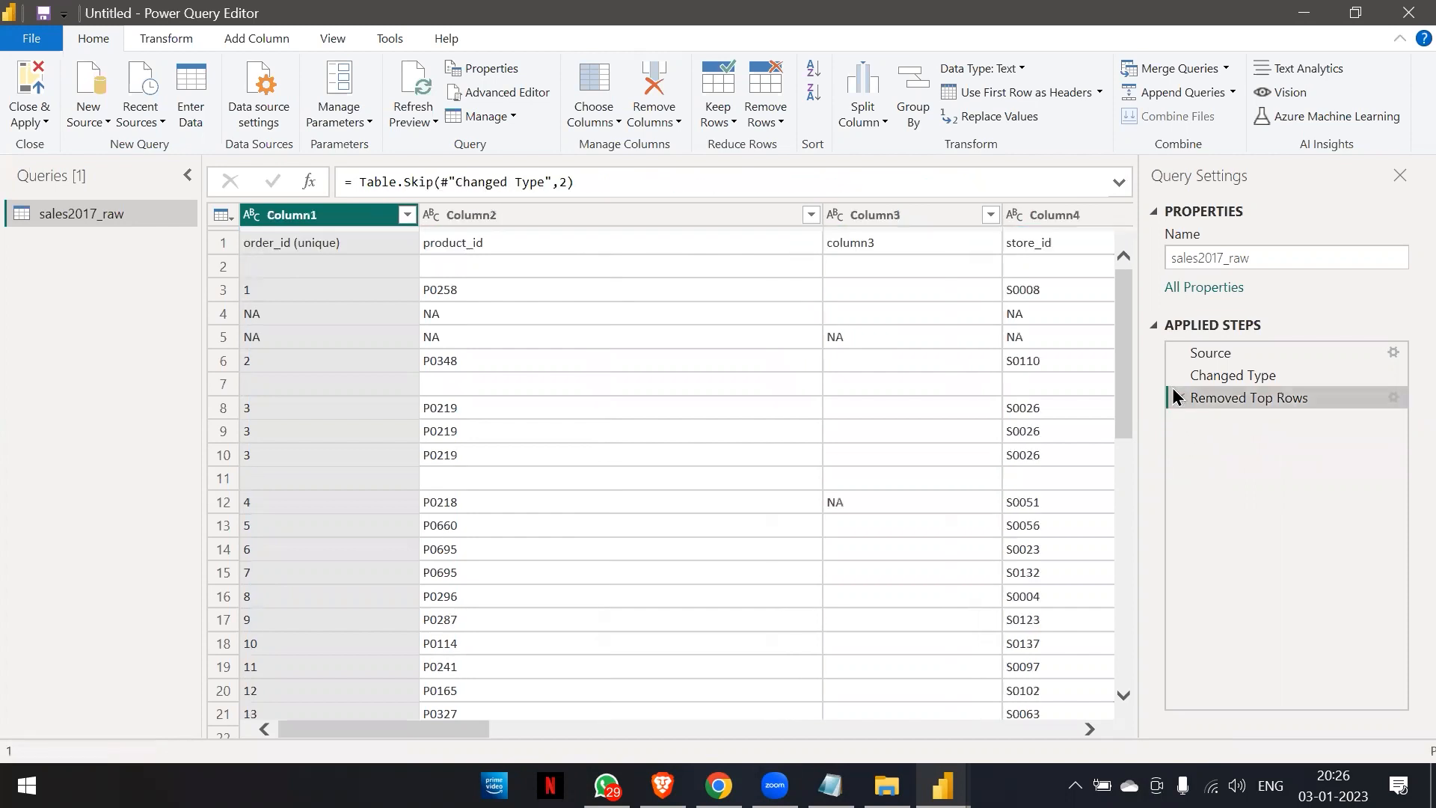
click(1181, 398)
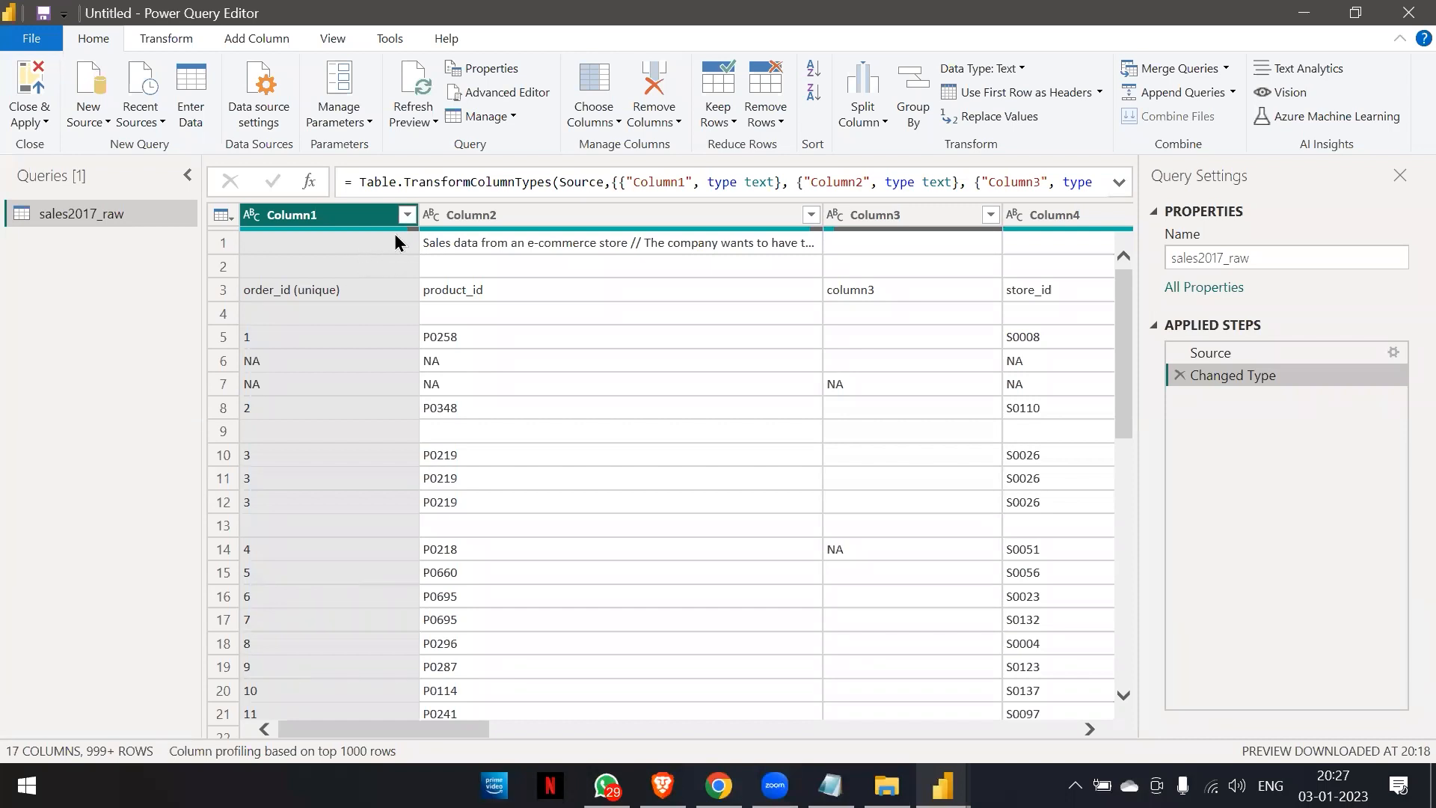
Inspect the first row and remove the top 2 rows above the order_id (unique) header row.
click(380, 242)
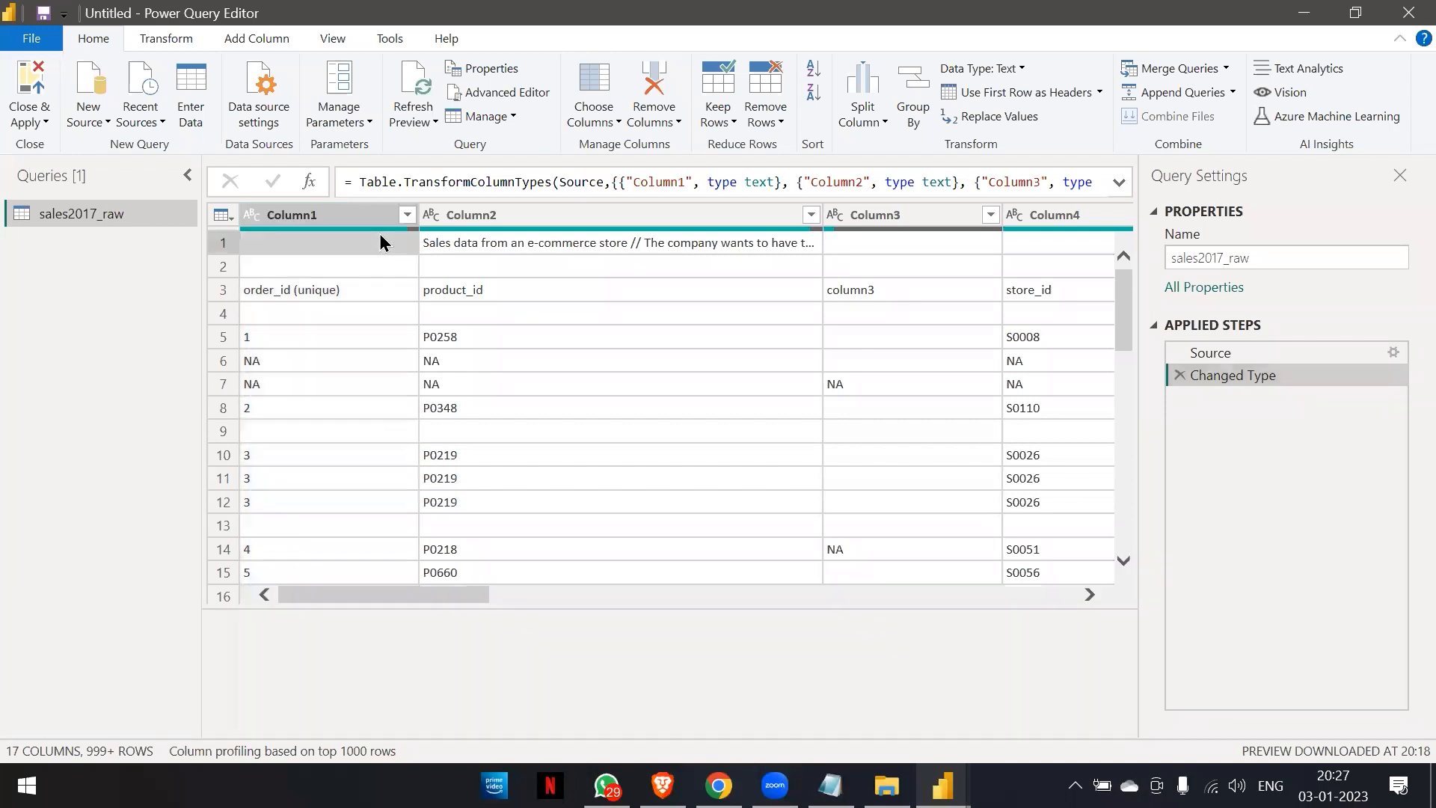
click(226, 242)
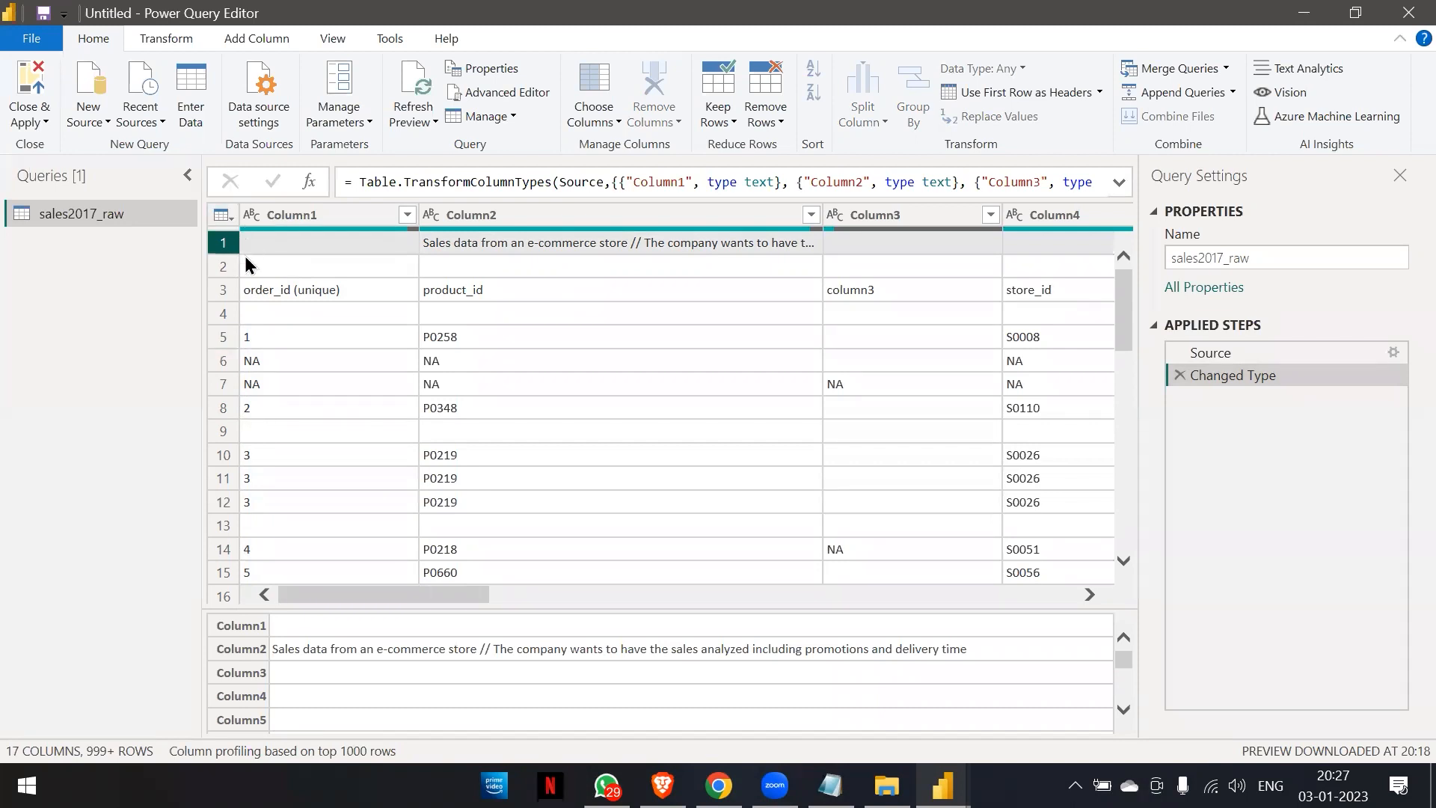
click(765, 118)
click(776, 146)
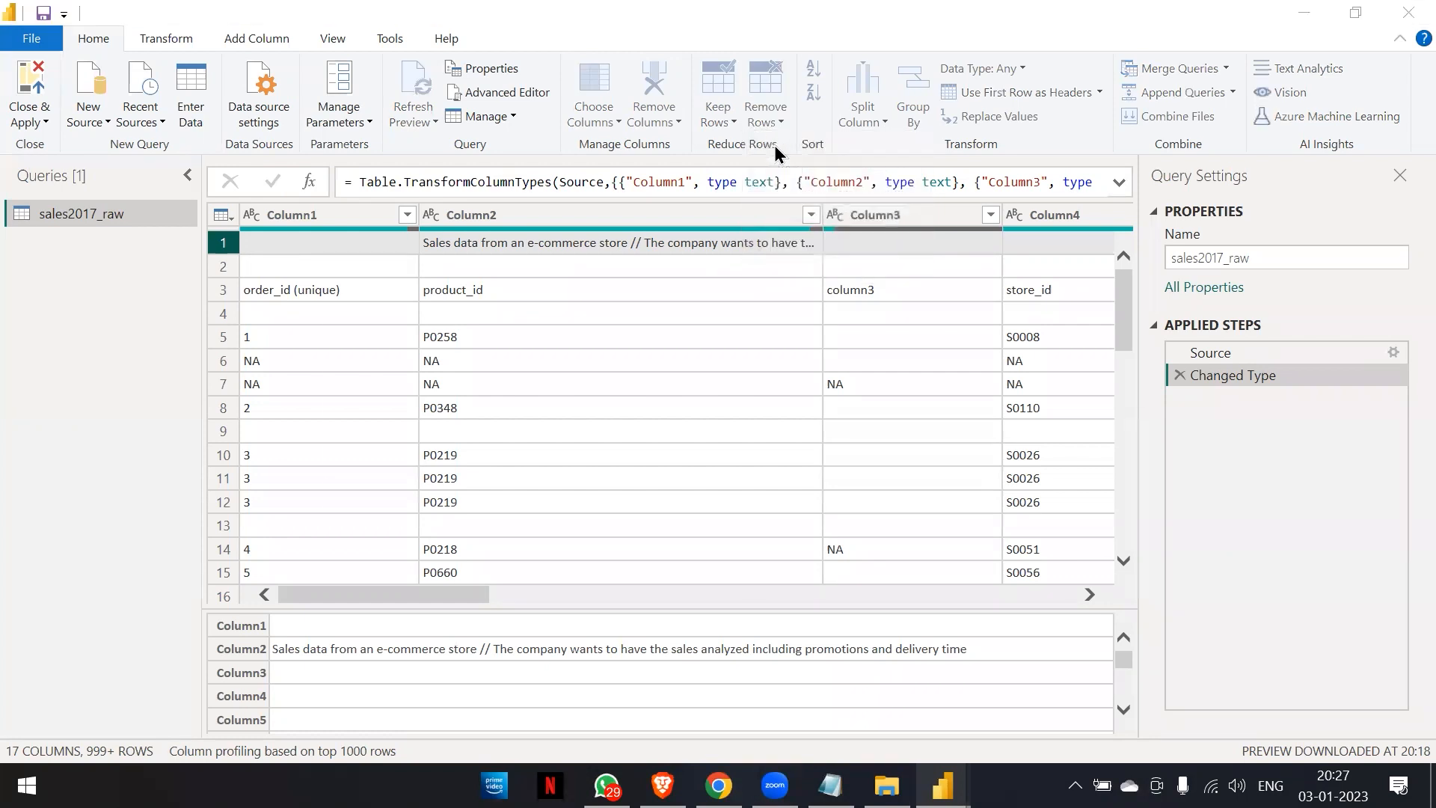
text(2)
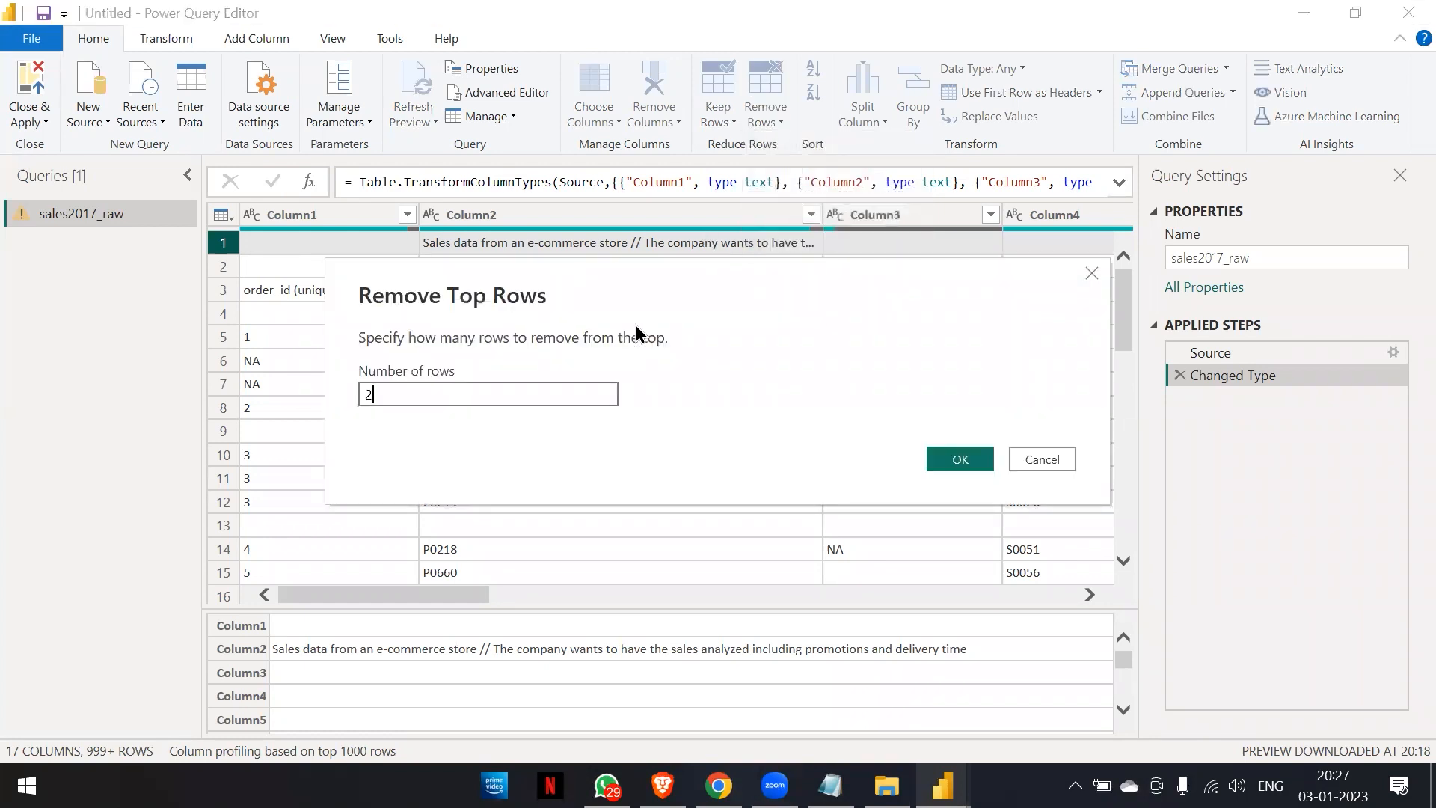
click(957, 459)
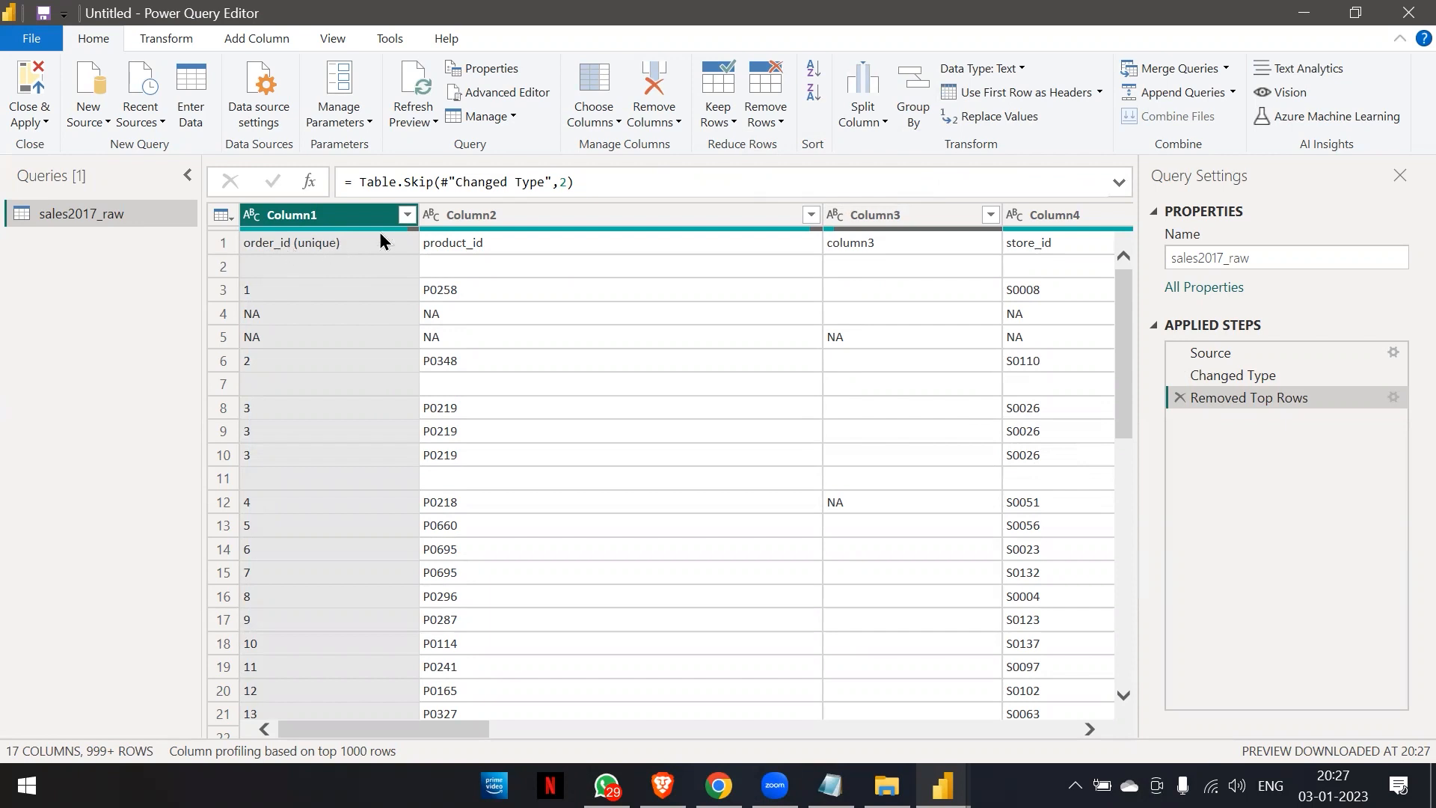
Promote the first row to column headers and review the named columns across the sales table.
click(999, 92)
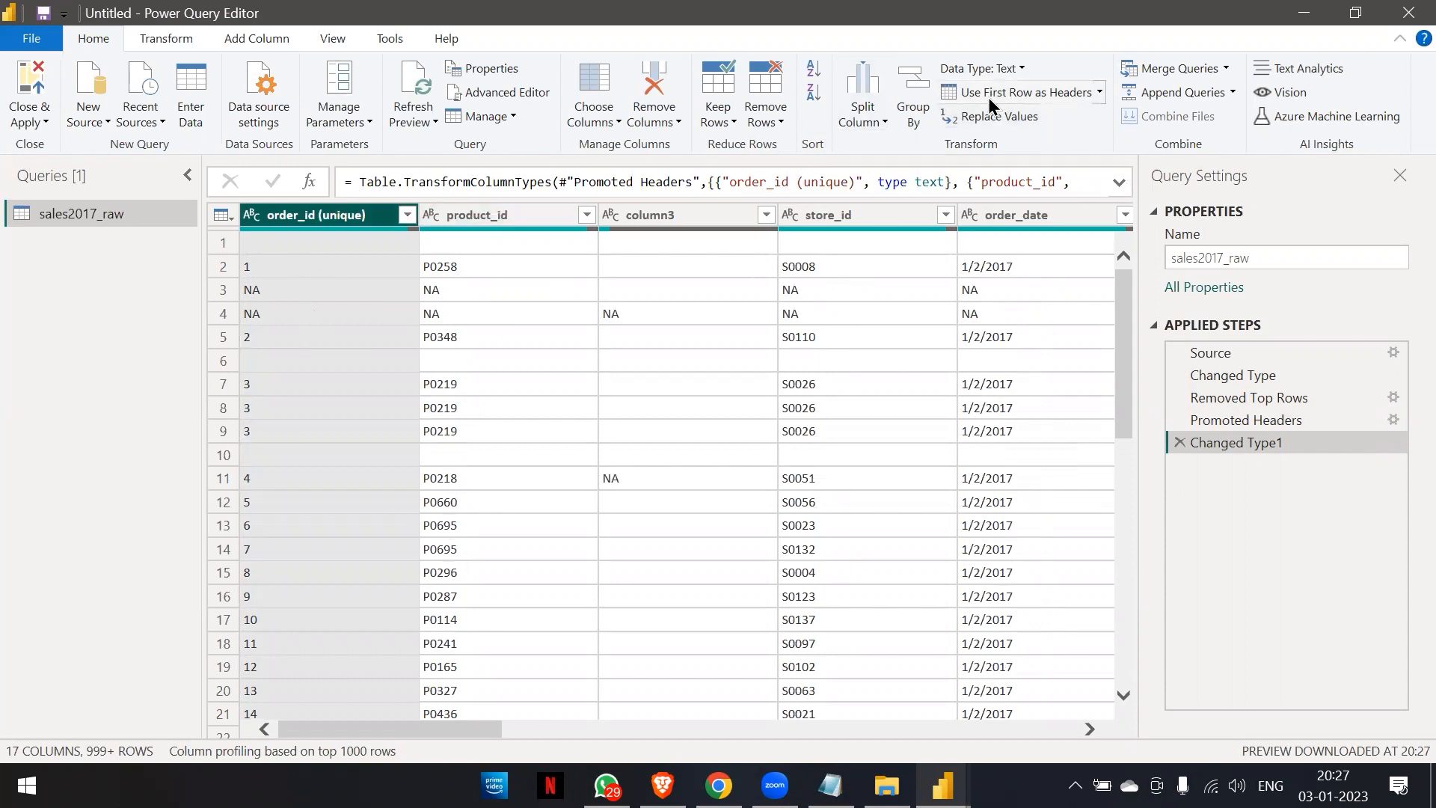
click(768, 116)
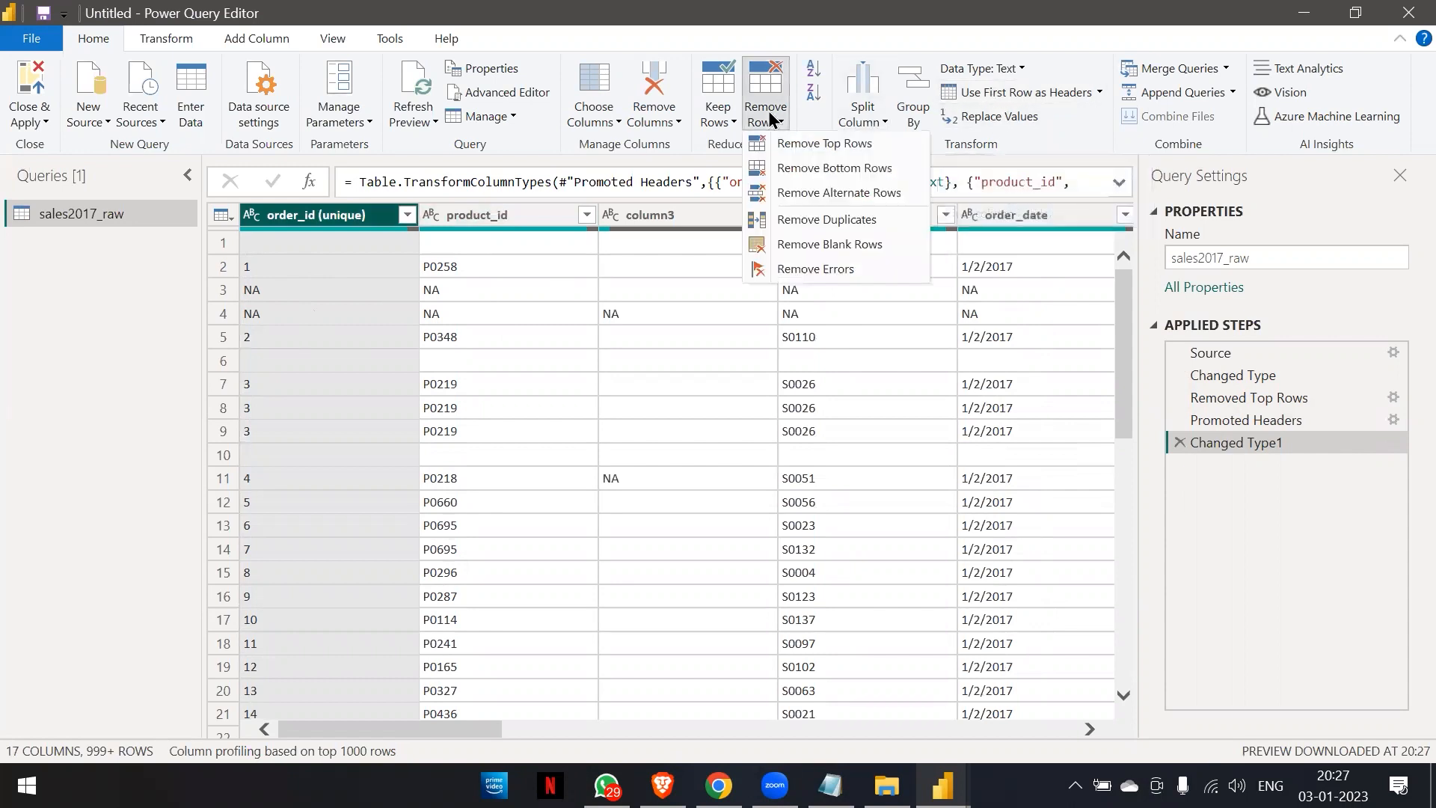
click(767, 116)
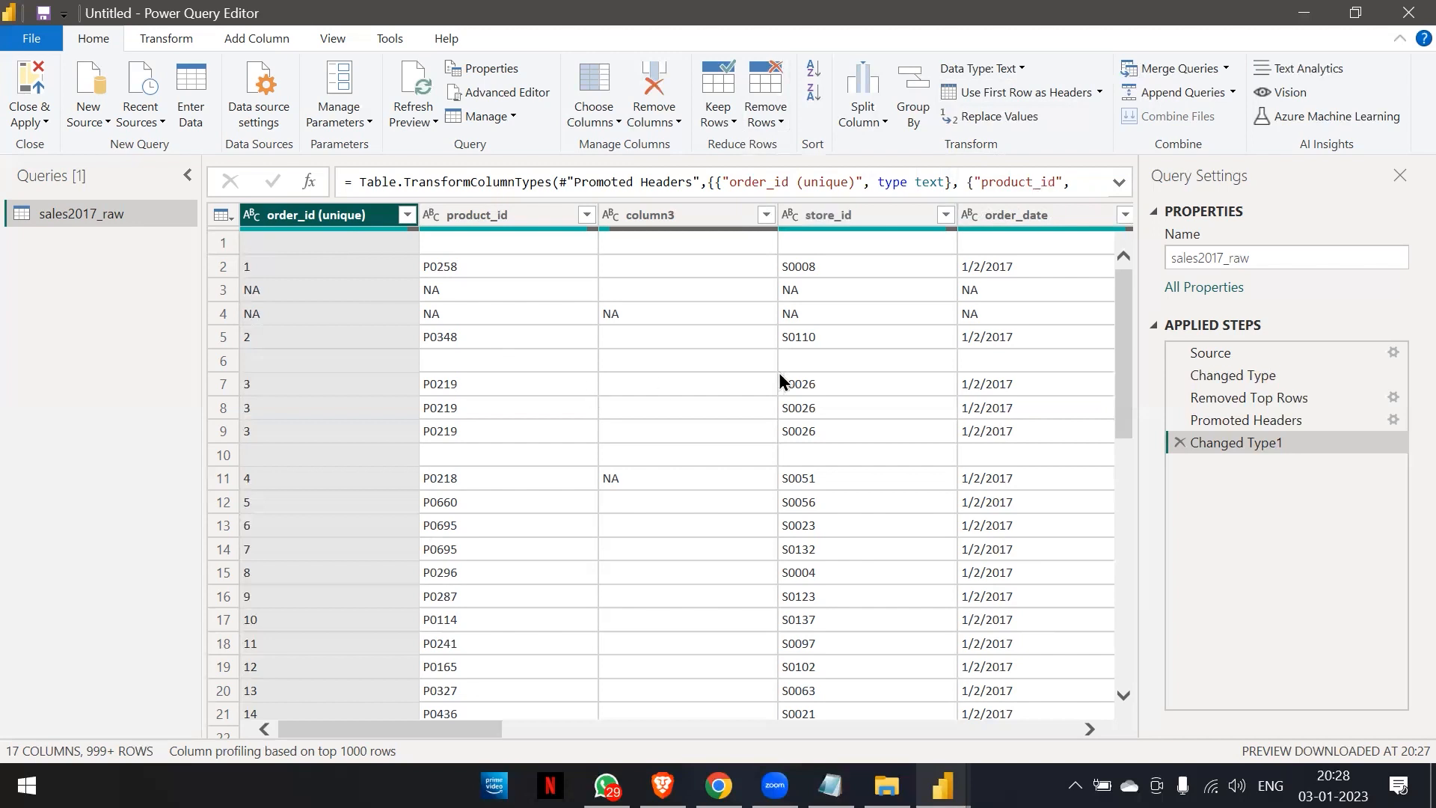
scroll(778, 372, right, 5)
scroll(779, 373, right, 3)
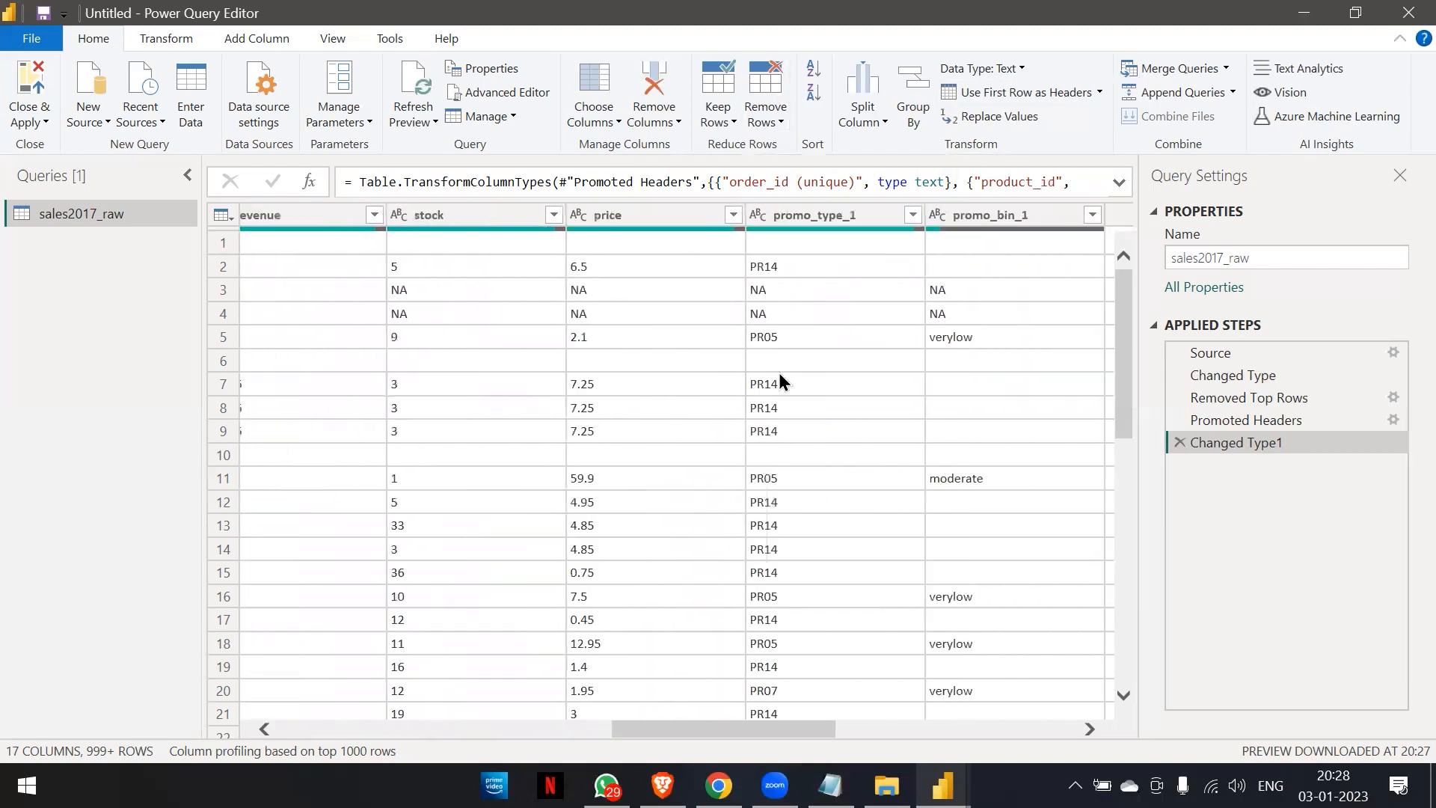
scroll(778, 373, left, 8)
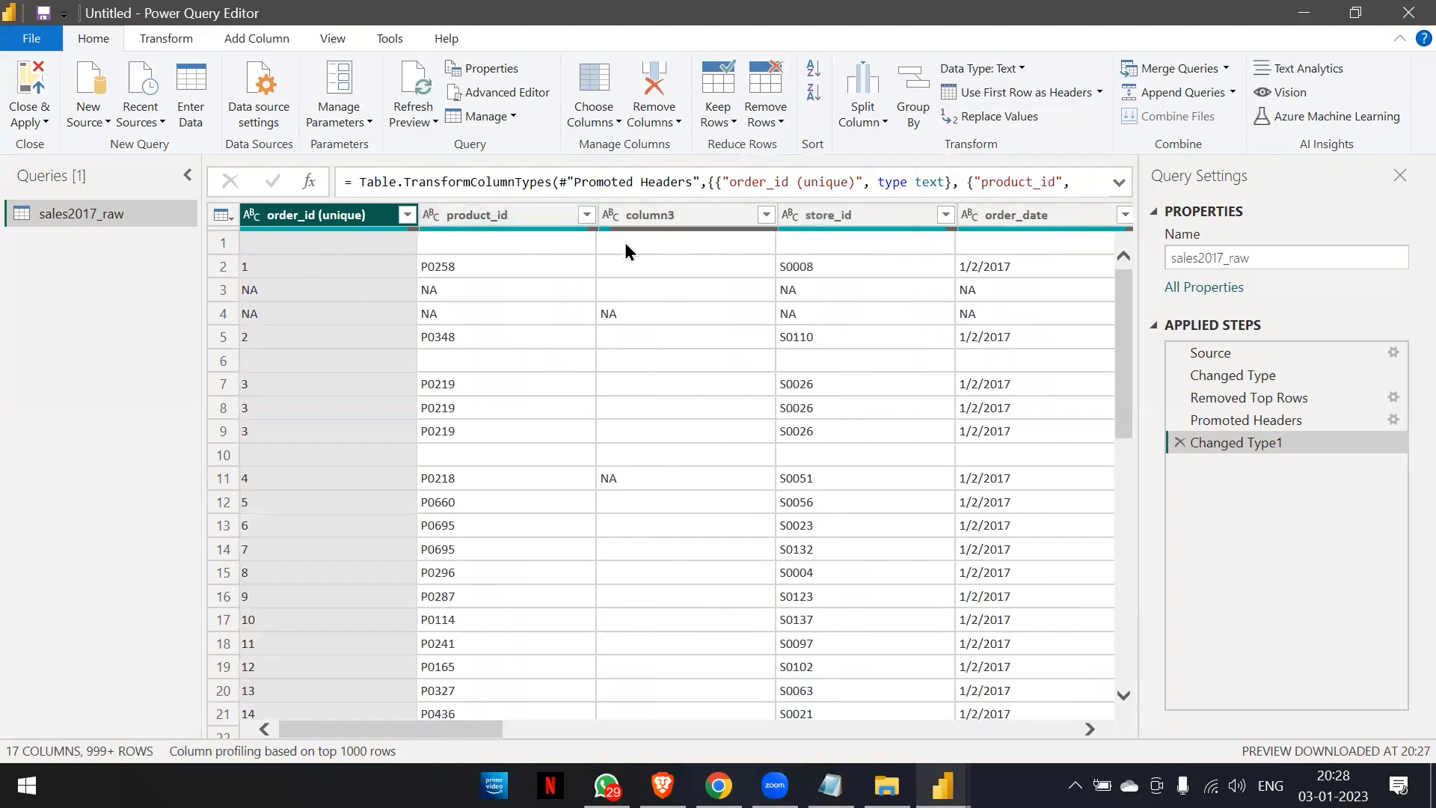
scroll(625, 242, right, 2)
scroll(625, 243, right, 1)
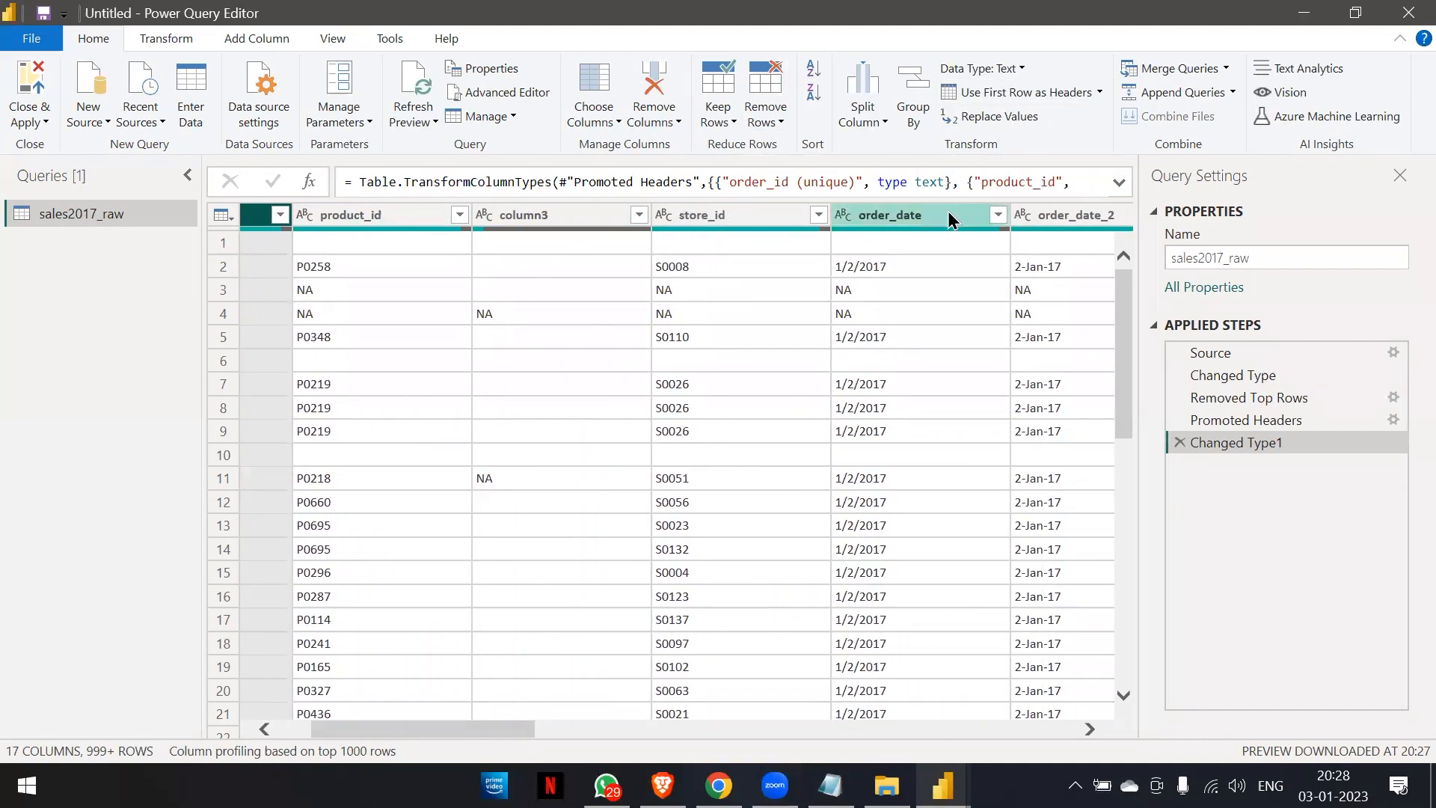
Review the promoted columns across the sales table and examine the order_id (unique) rows for blank rows.
scroll(916, 236, right, 10)
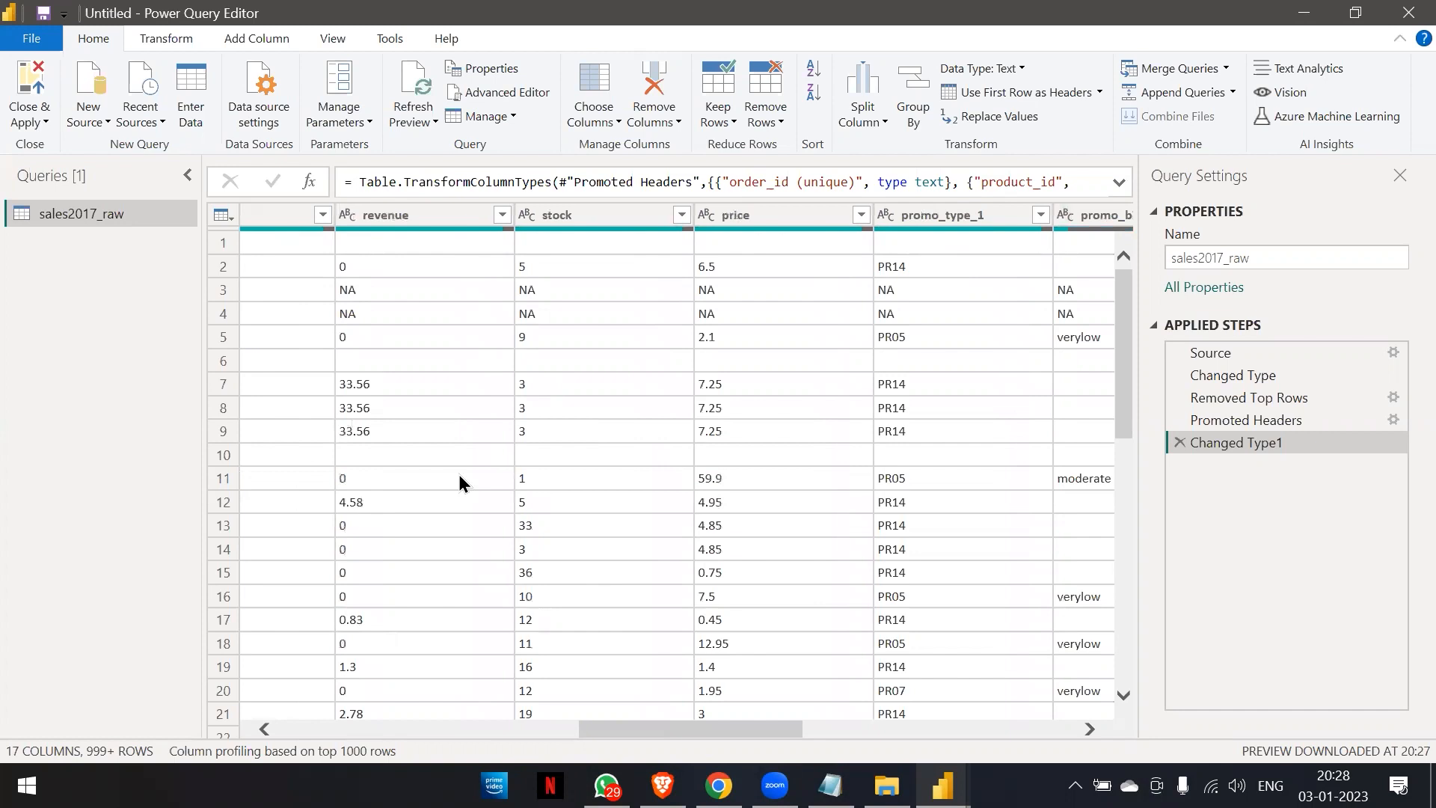
scroll(459, 478, left, 12)
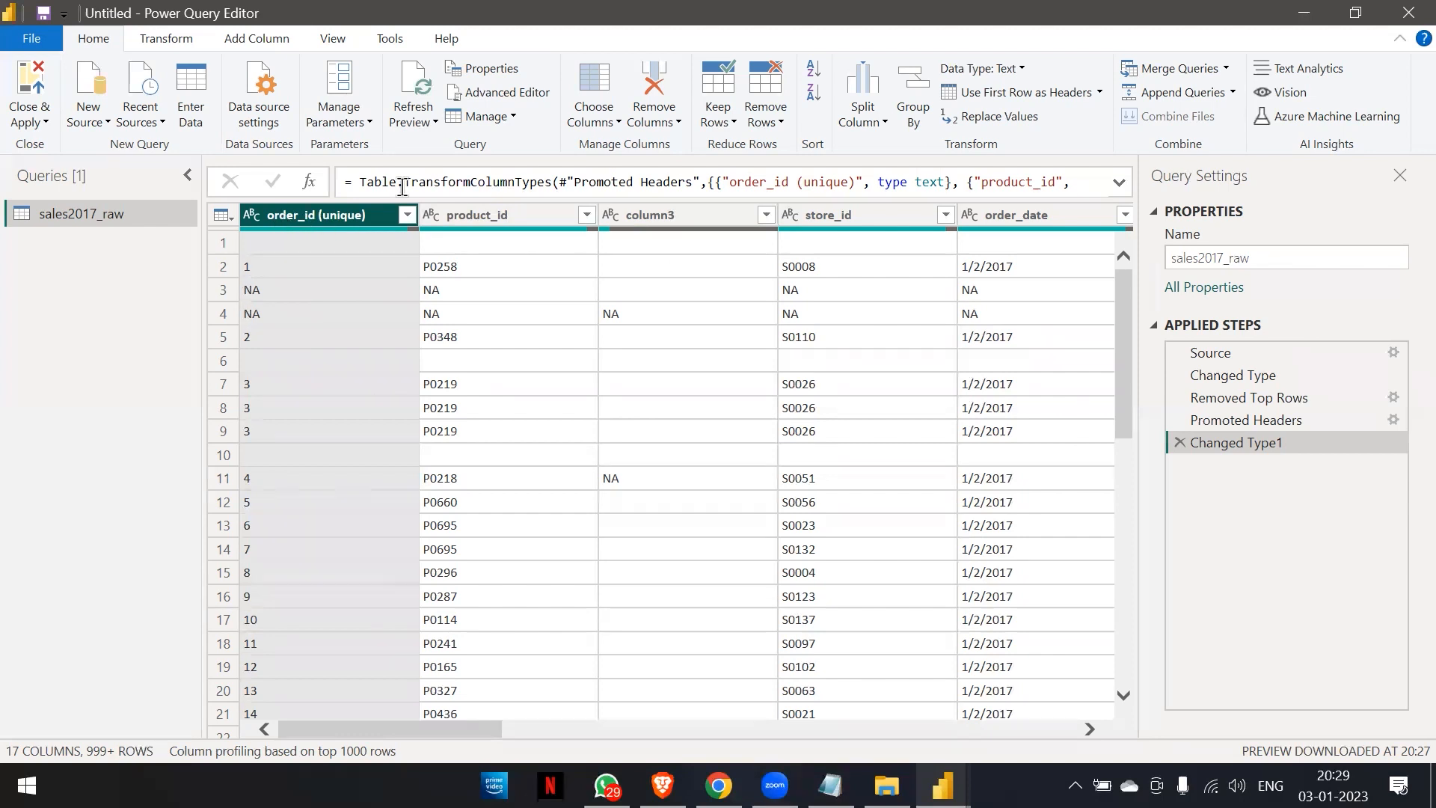
click(768, 122)
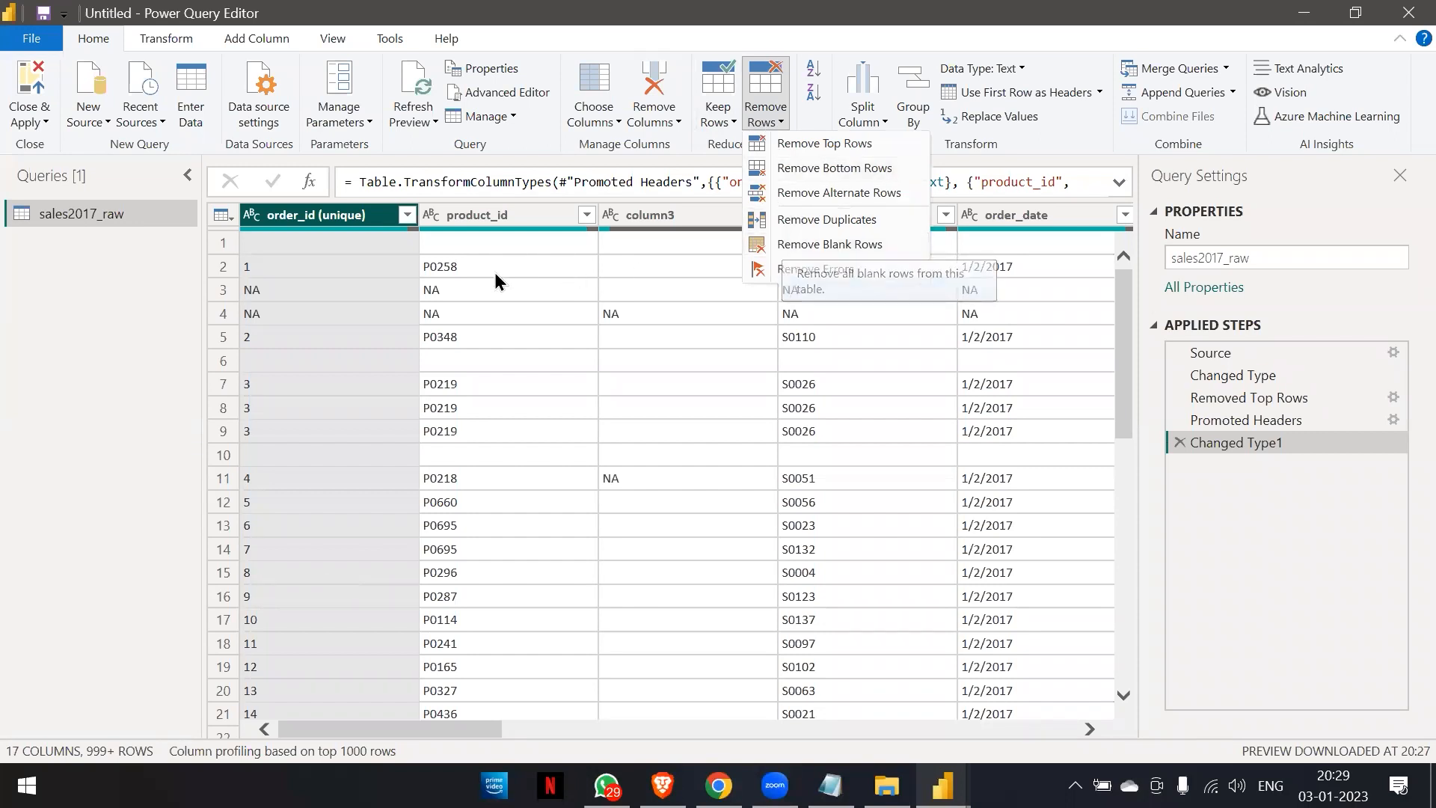
click(357, 215)
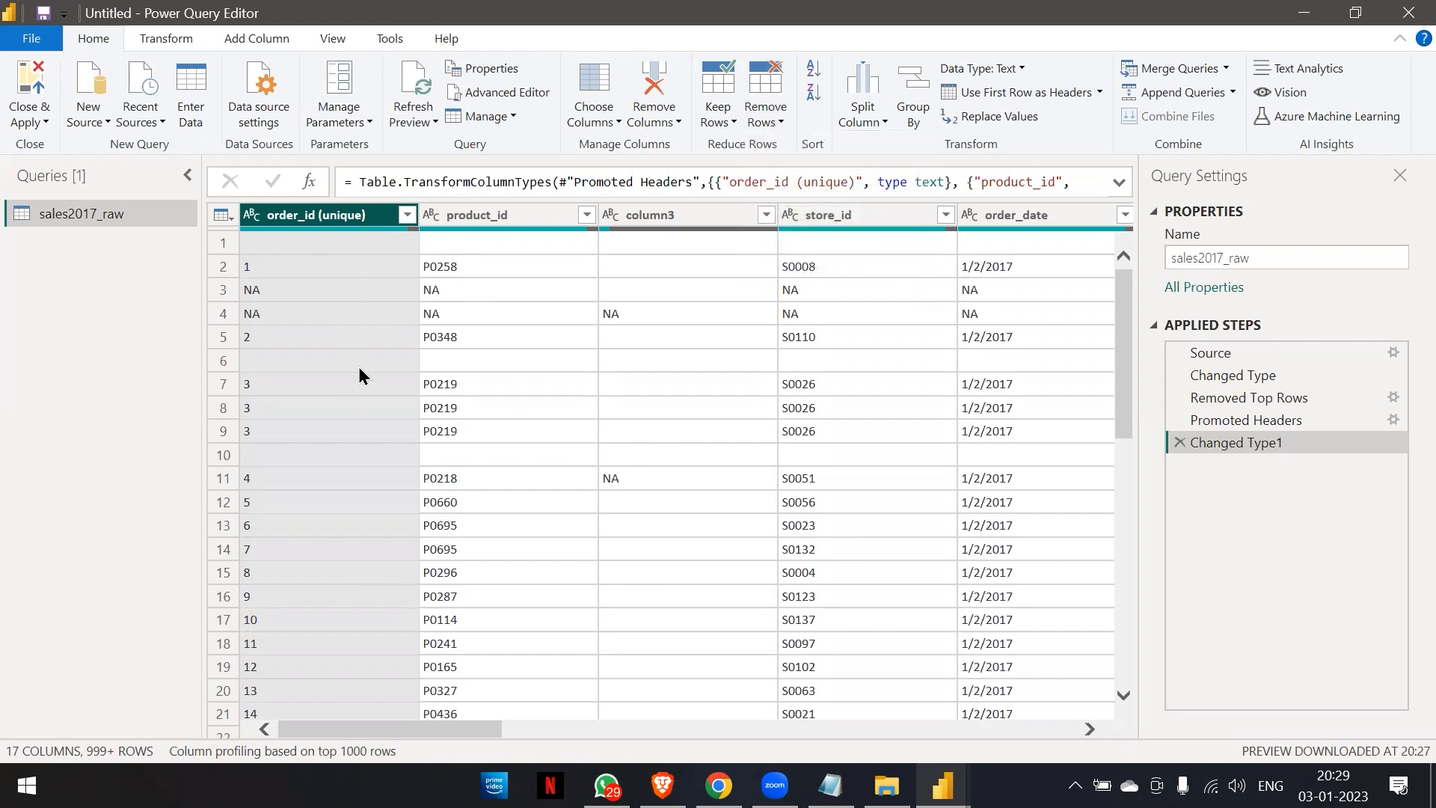
scroll(358, 373, down, 18)
scroll(359, 374, down, 20)
scroll(358, 366, down, 12)
scroll(357, 366, up, 20)
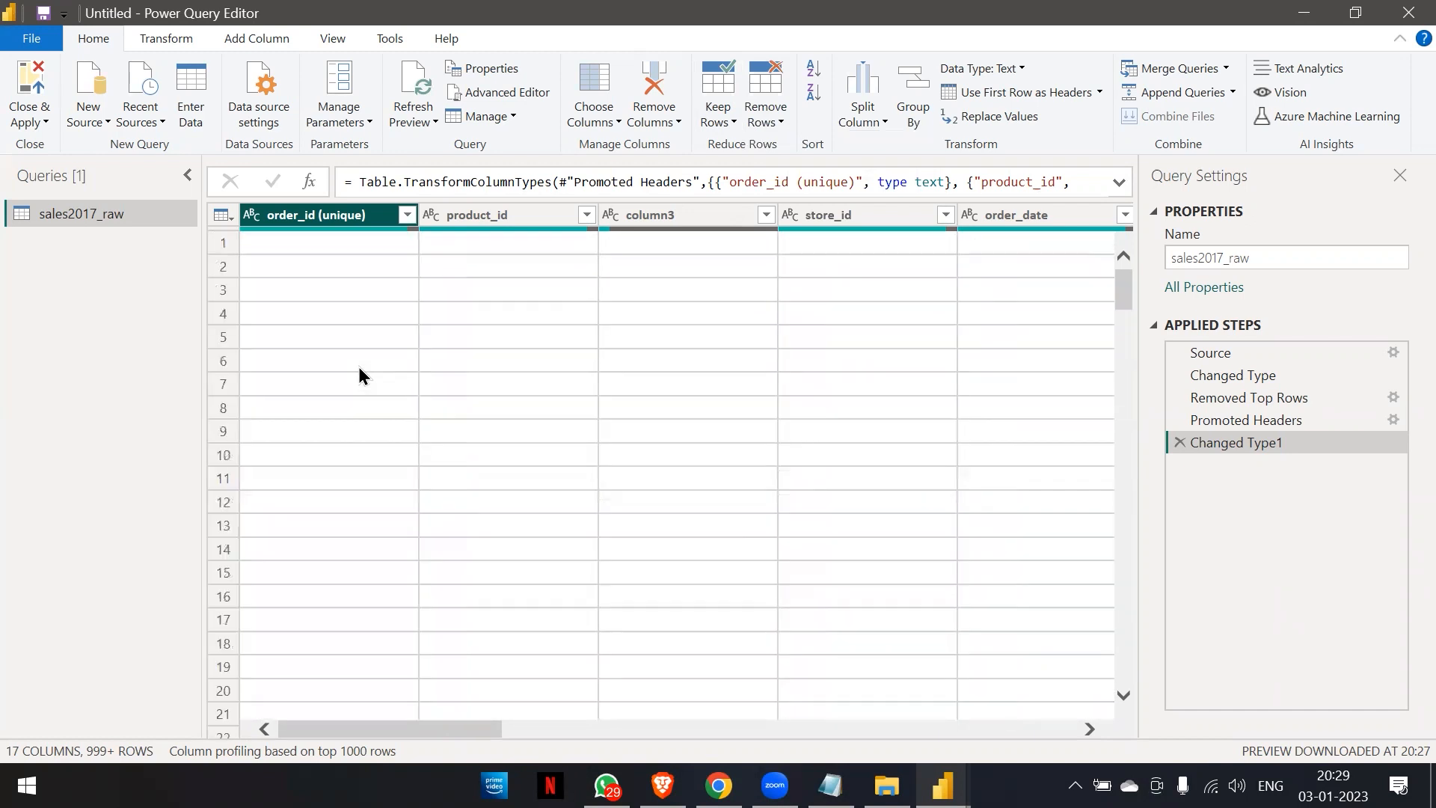
Remove all blank rows from the sales table and check the order_id (unique) rows.
click(781, 118)
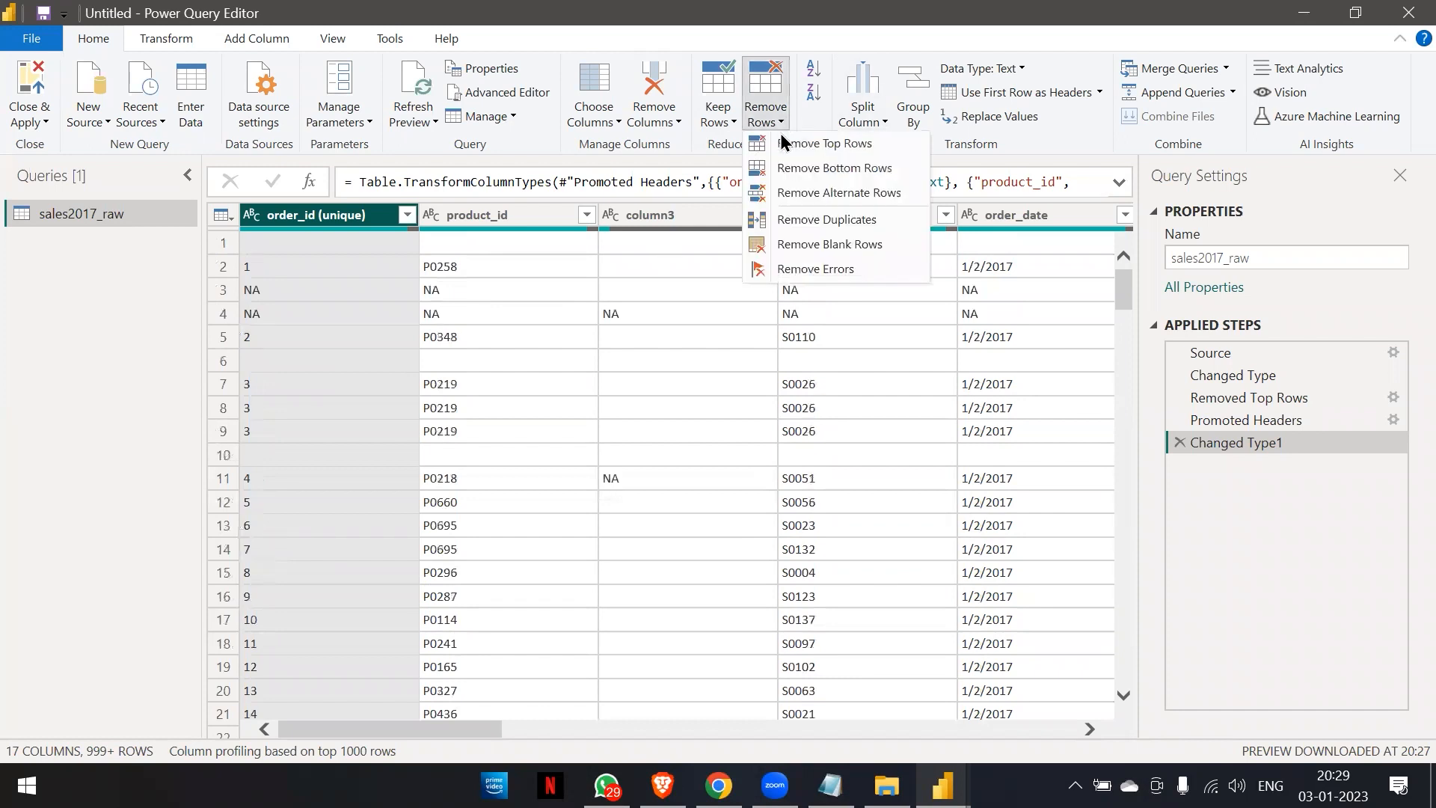
click(791, 240)
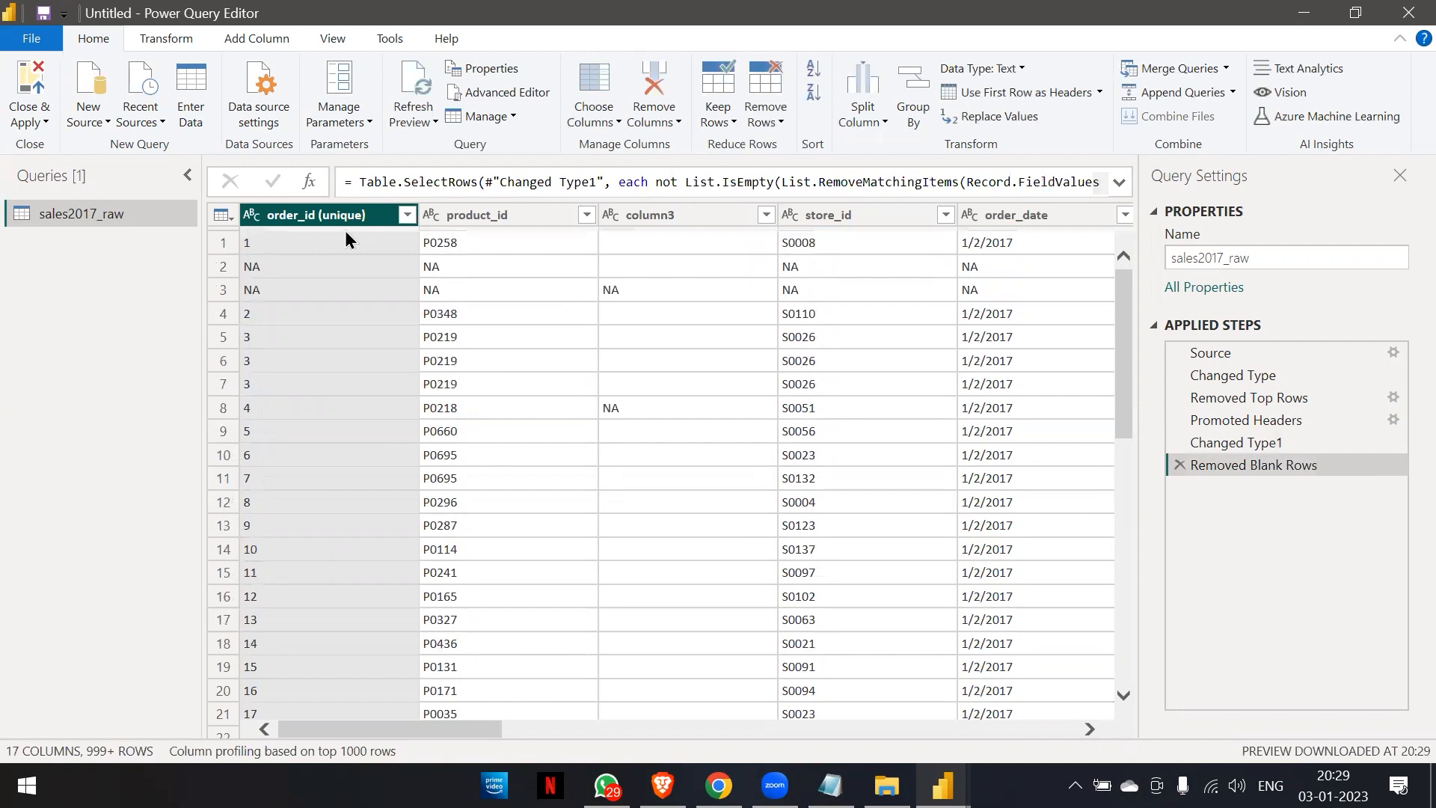
scroll(284, 516, down, 1)
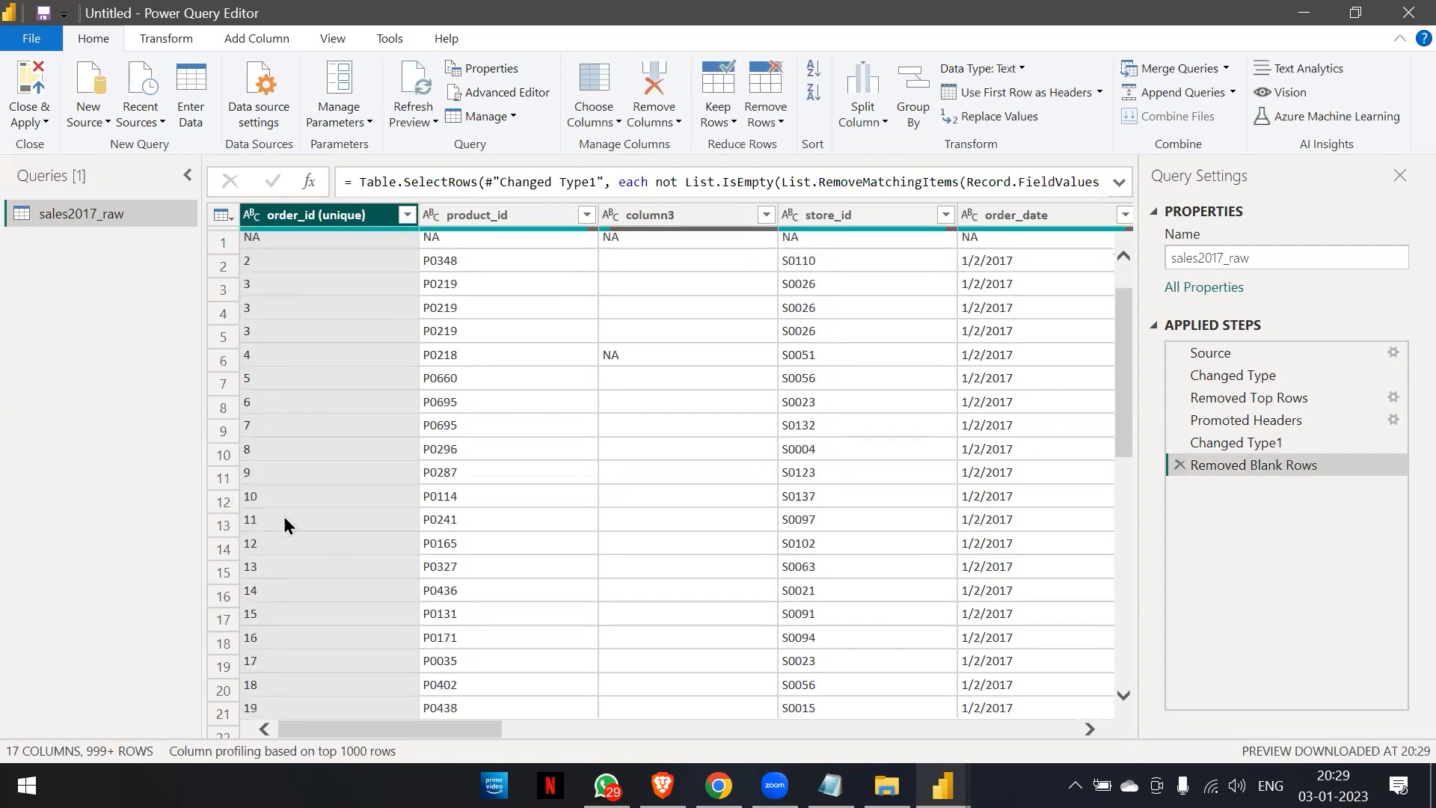
scroll(284, 516, down, 20)
scroll(284, 517, up, 20)
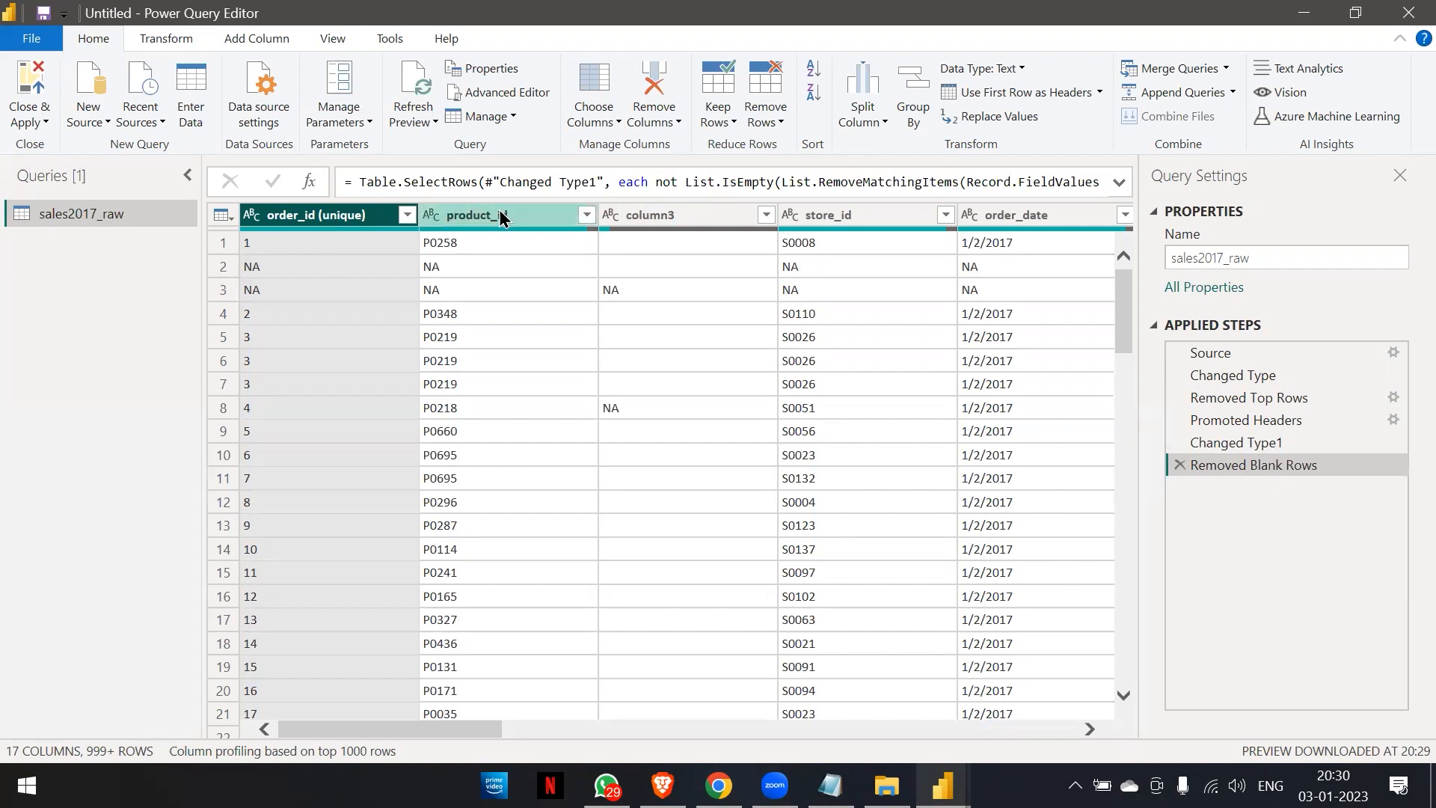
Try removing blank rows with column3 selected, and delete the extra applied step this adds.
click(684, 215)
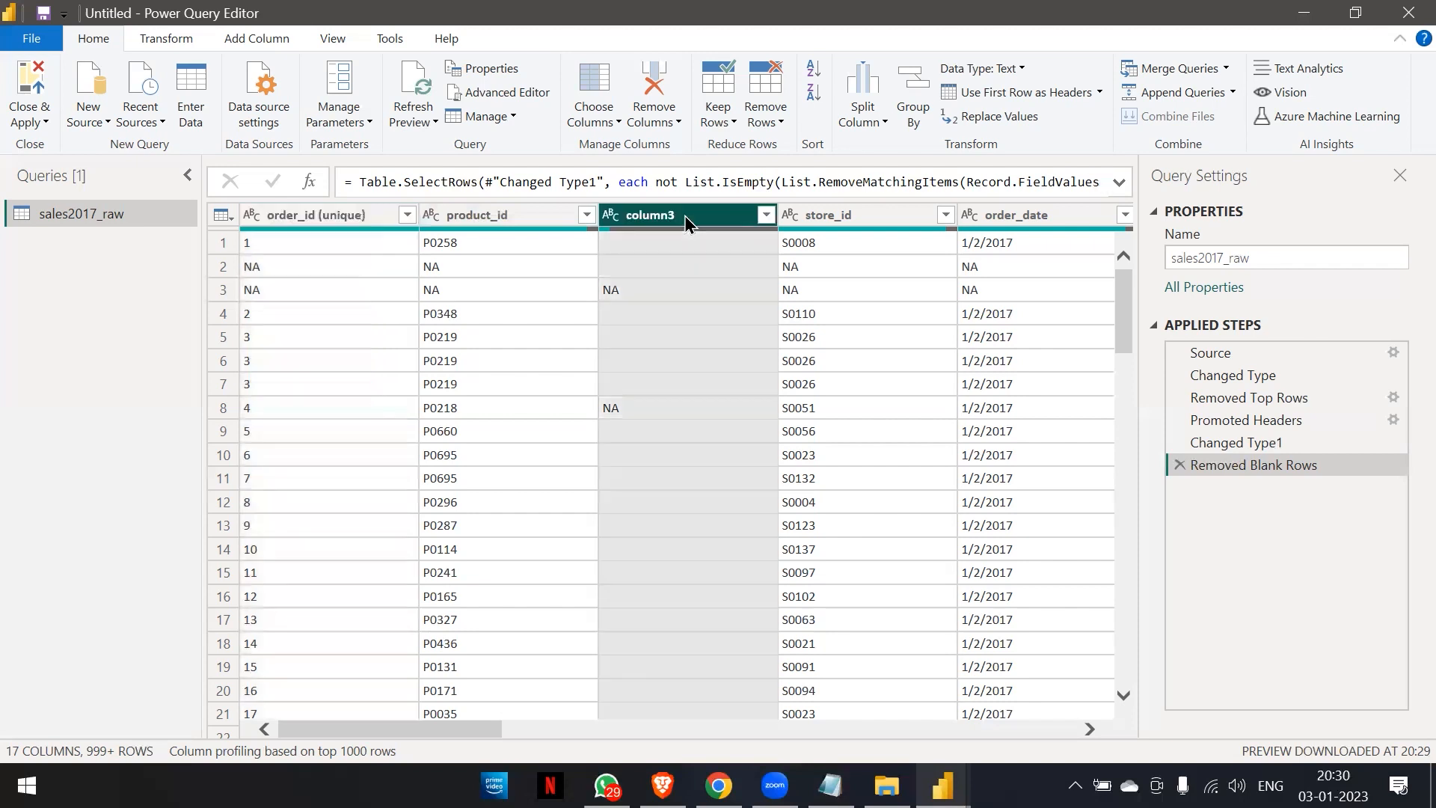
click(770, 120)
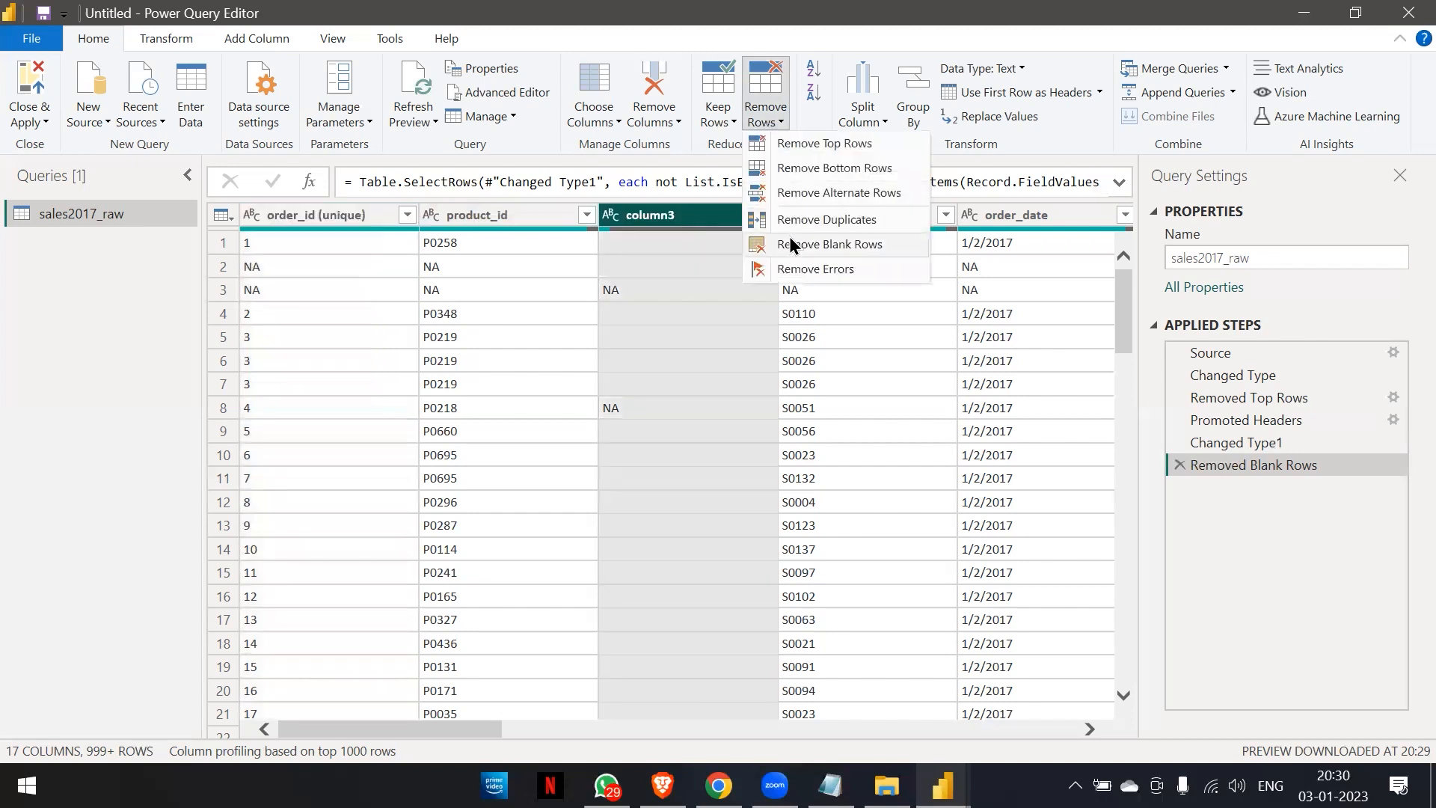
click(788, 236)
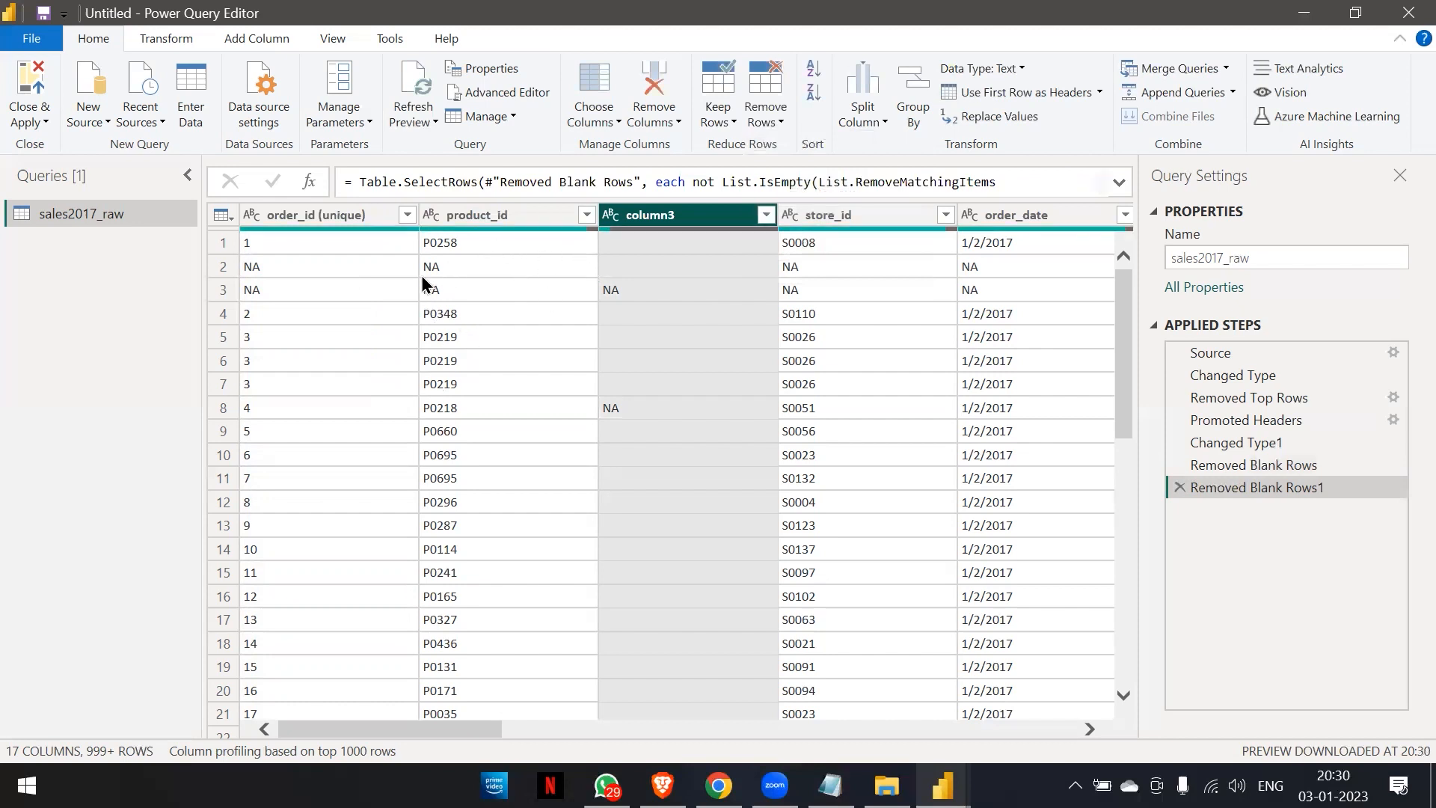
scroll(307, 411, down, 3)
scroll(307, 411, up, 3)
click(1178, 486)
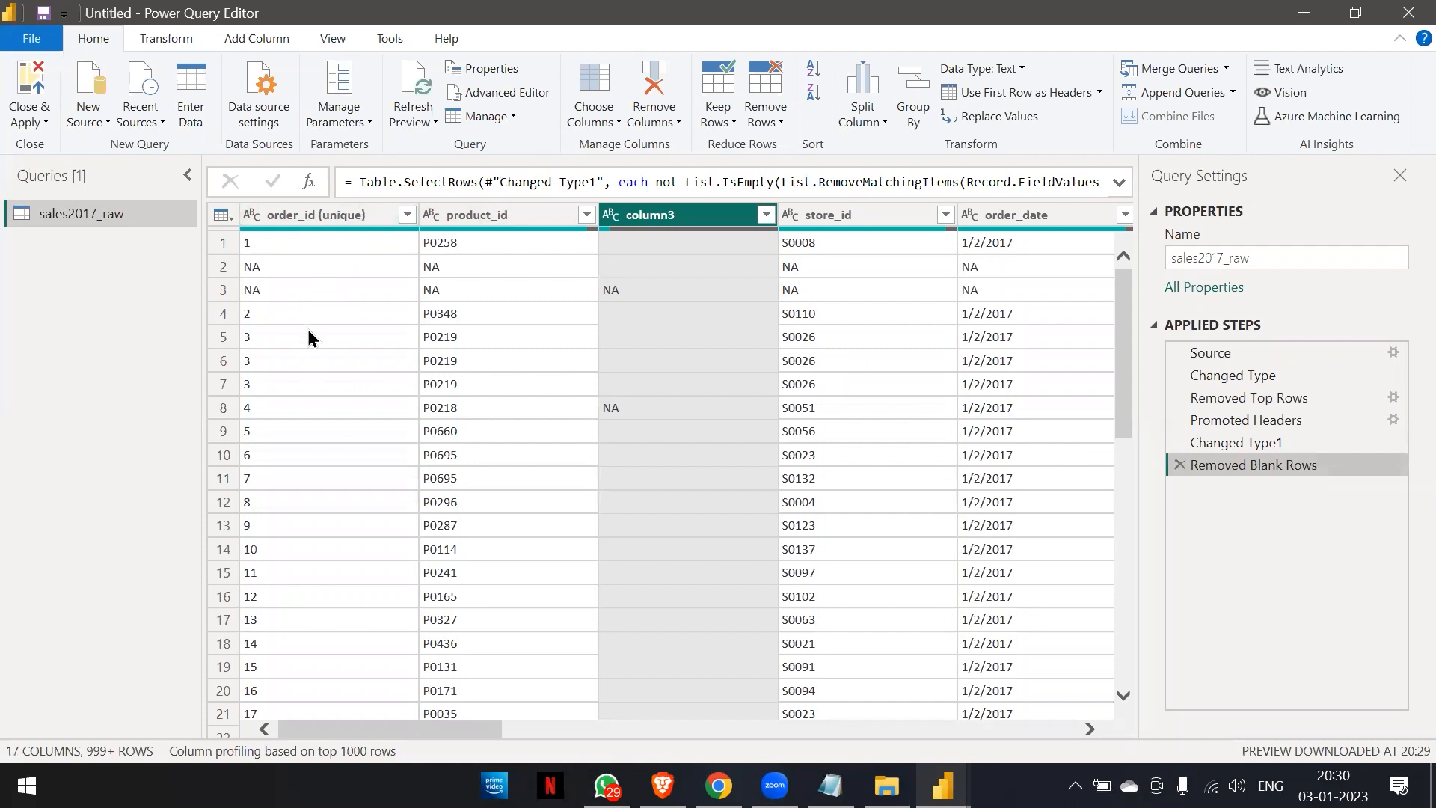
Review the filtering definition in the Notepad data transformation notes and return to Power Query Editor.
click(322, 218)
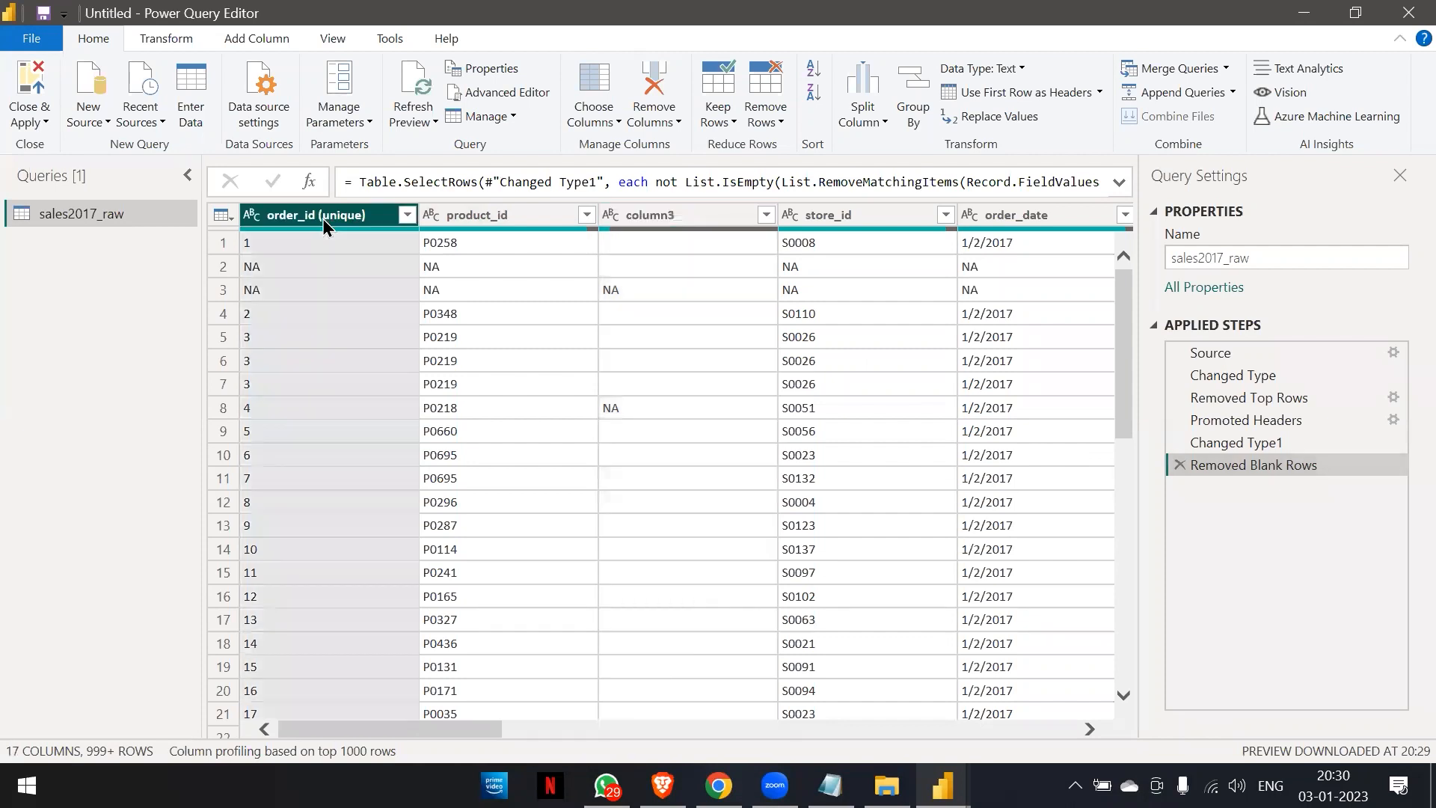
key(alt+Tab)
key(alt+Tab)
key(alt+Tab)
key(alt+Tab)
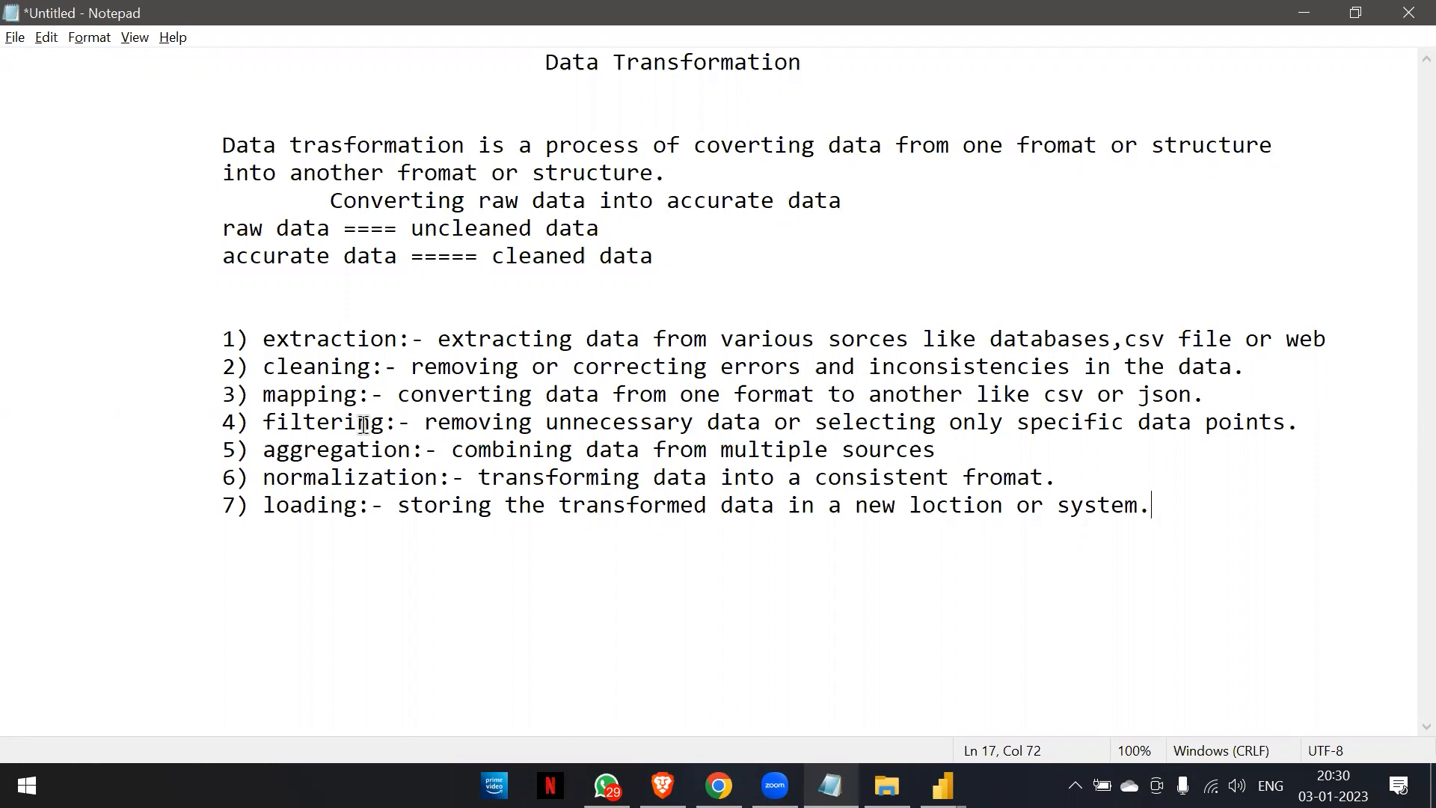
key(alt+Tab)
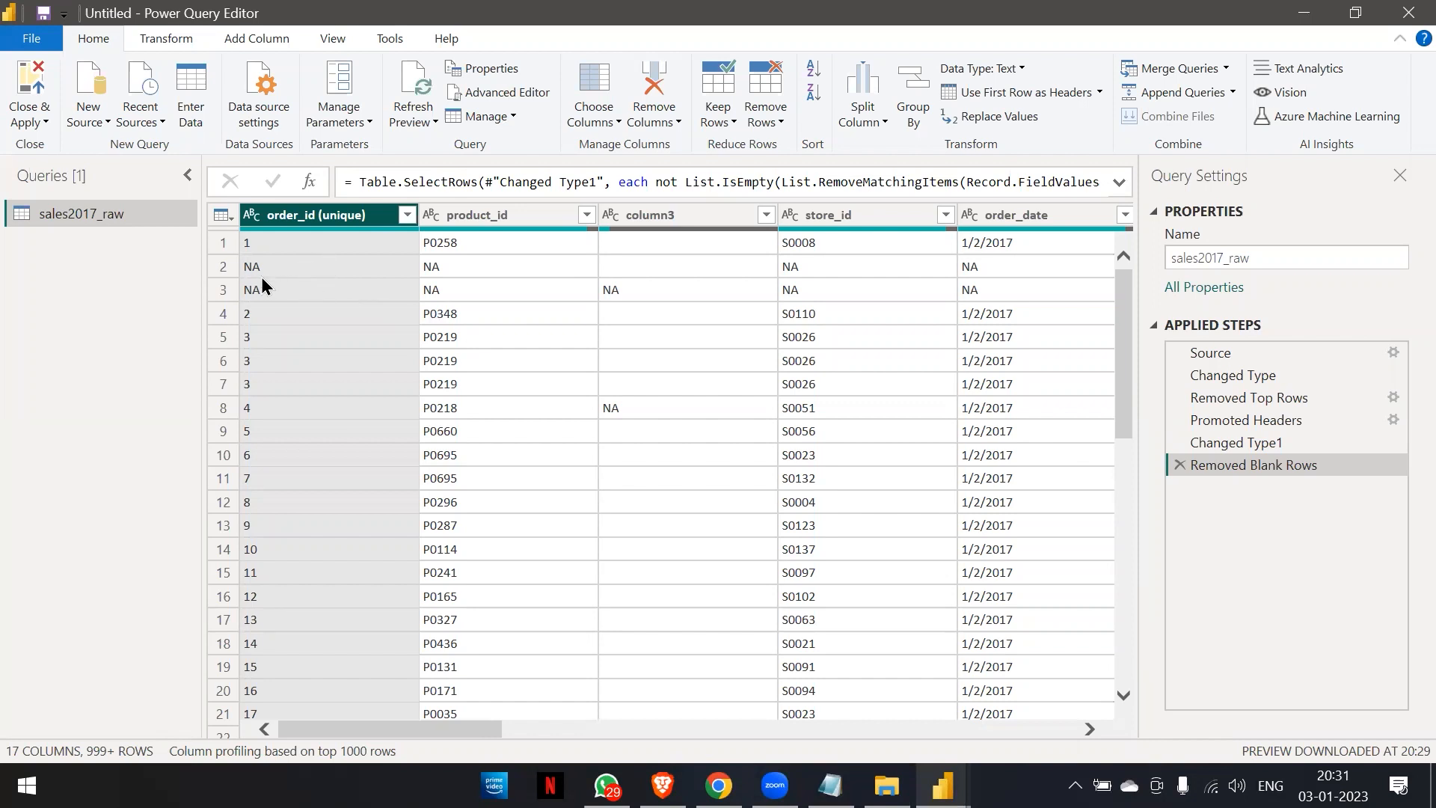
Examine the filter values of the order_id (unique) column down to the end of the list without applying a filter.
click(407, 215)
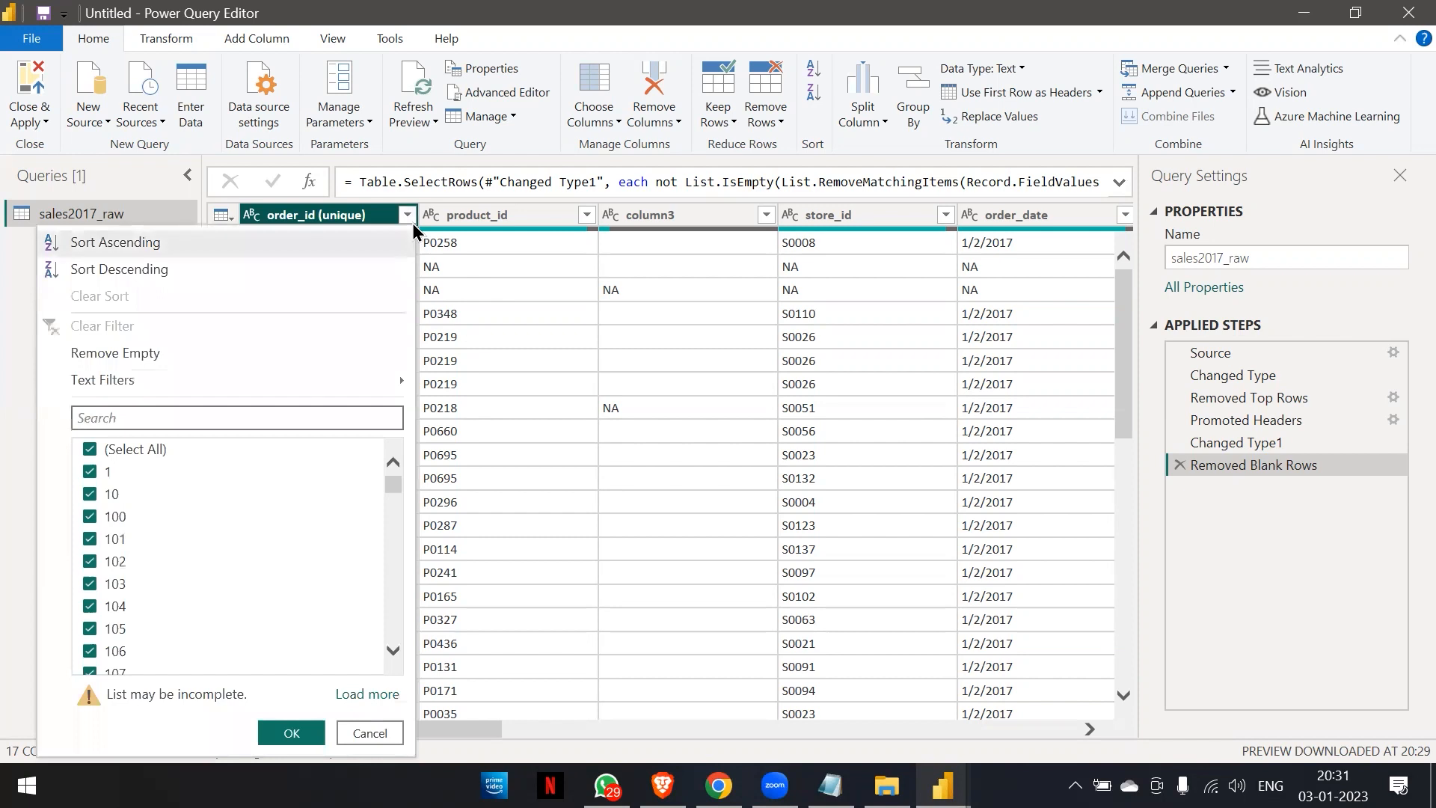
scroll(254, 637, down, 15)
scroll(253, 637, down, 20)
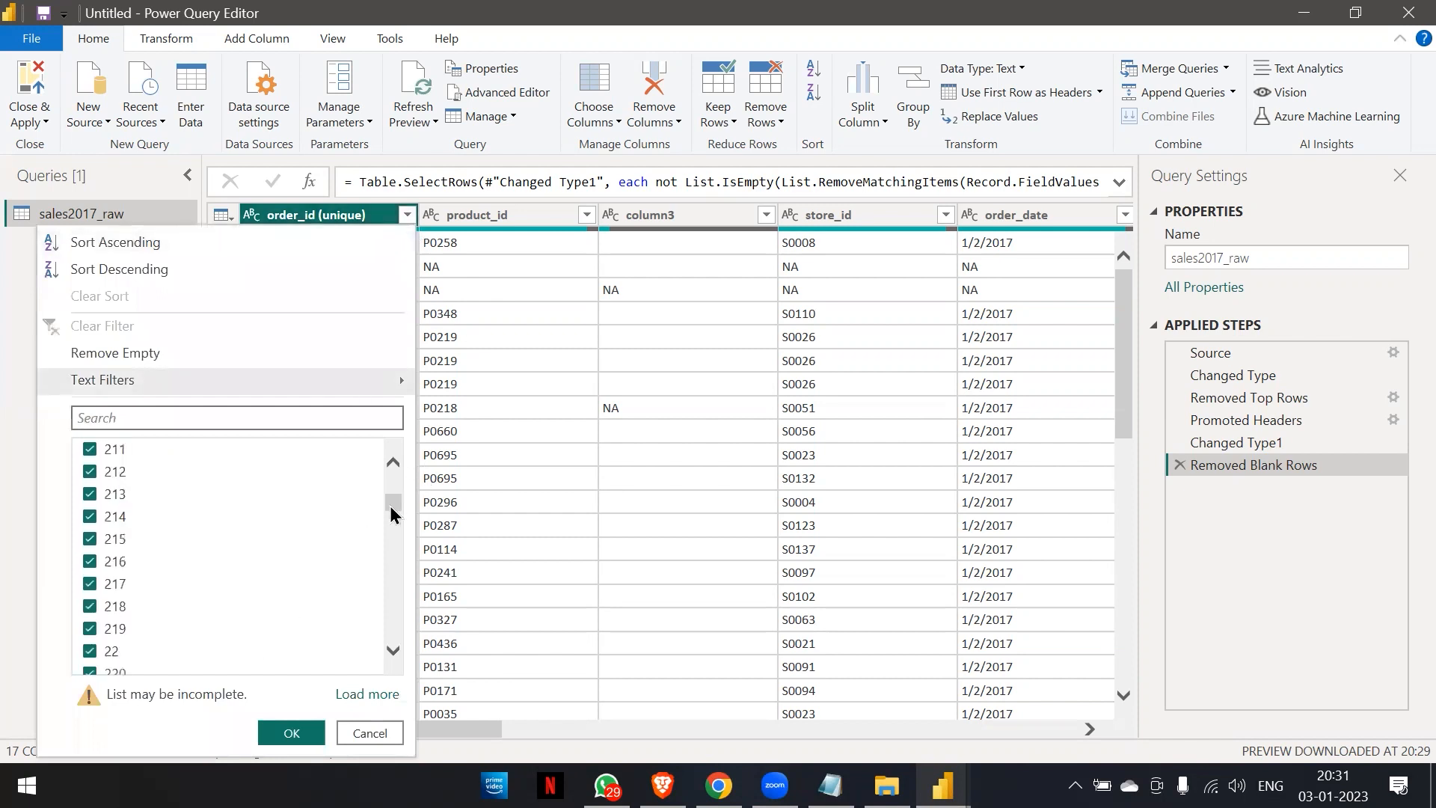
drag(389, 505, 390, 631)
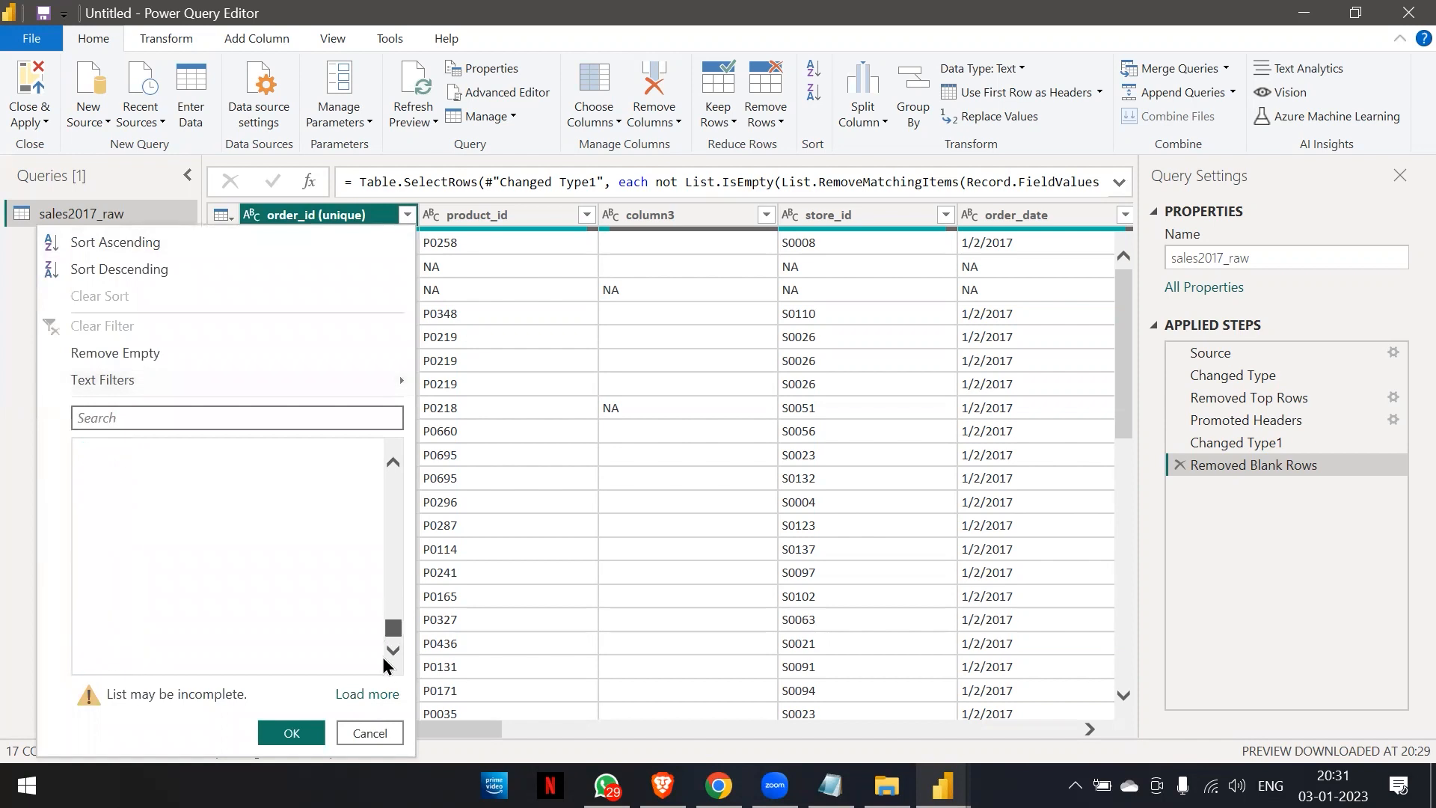
click(410, 212)
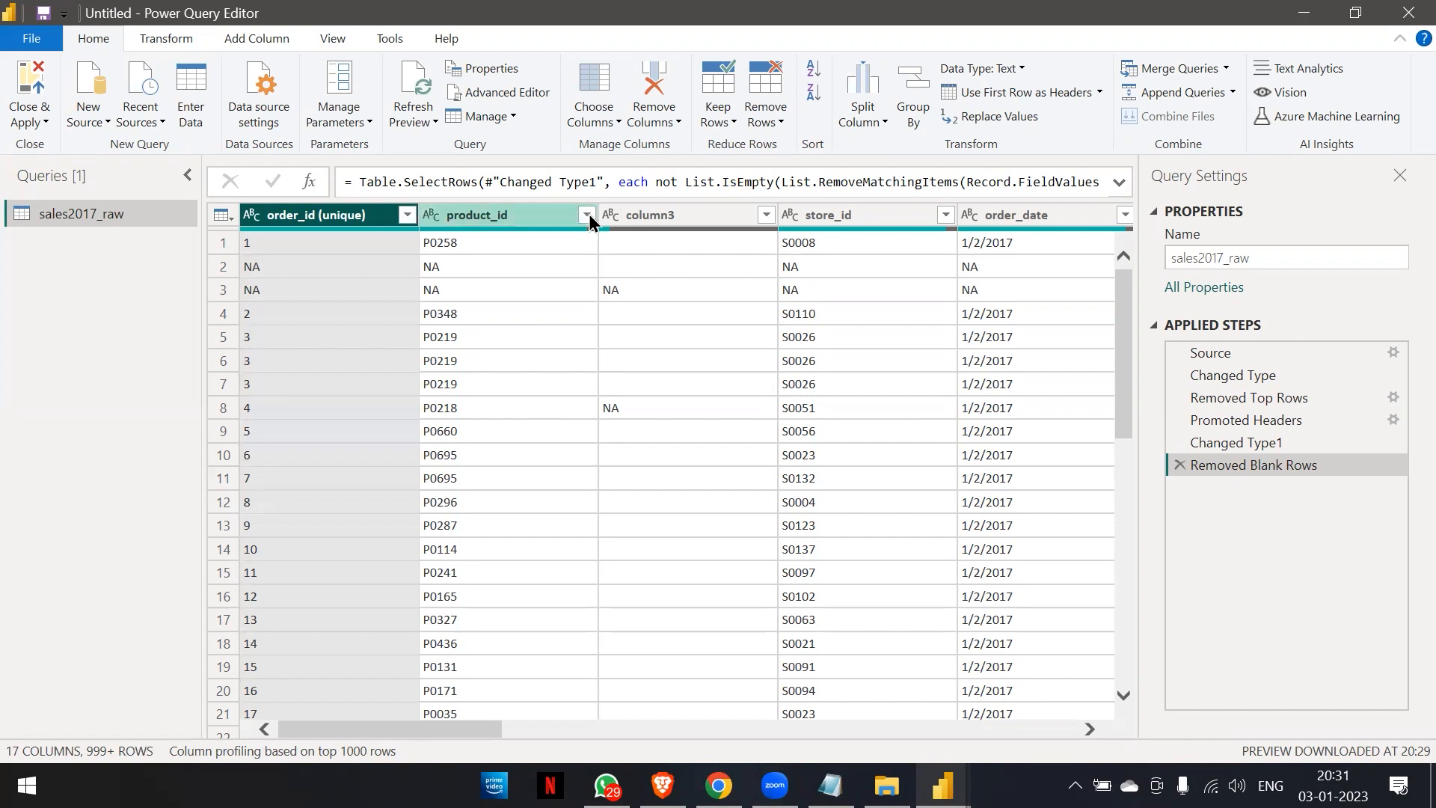
Filter the product_id column to exclude (blank) and NA values, and check the rows down the table.
click(588, 215)
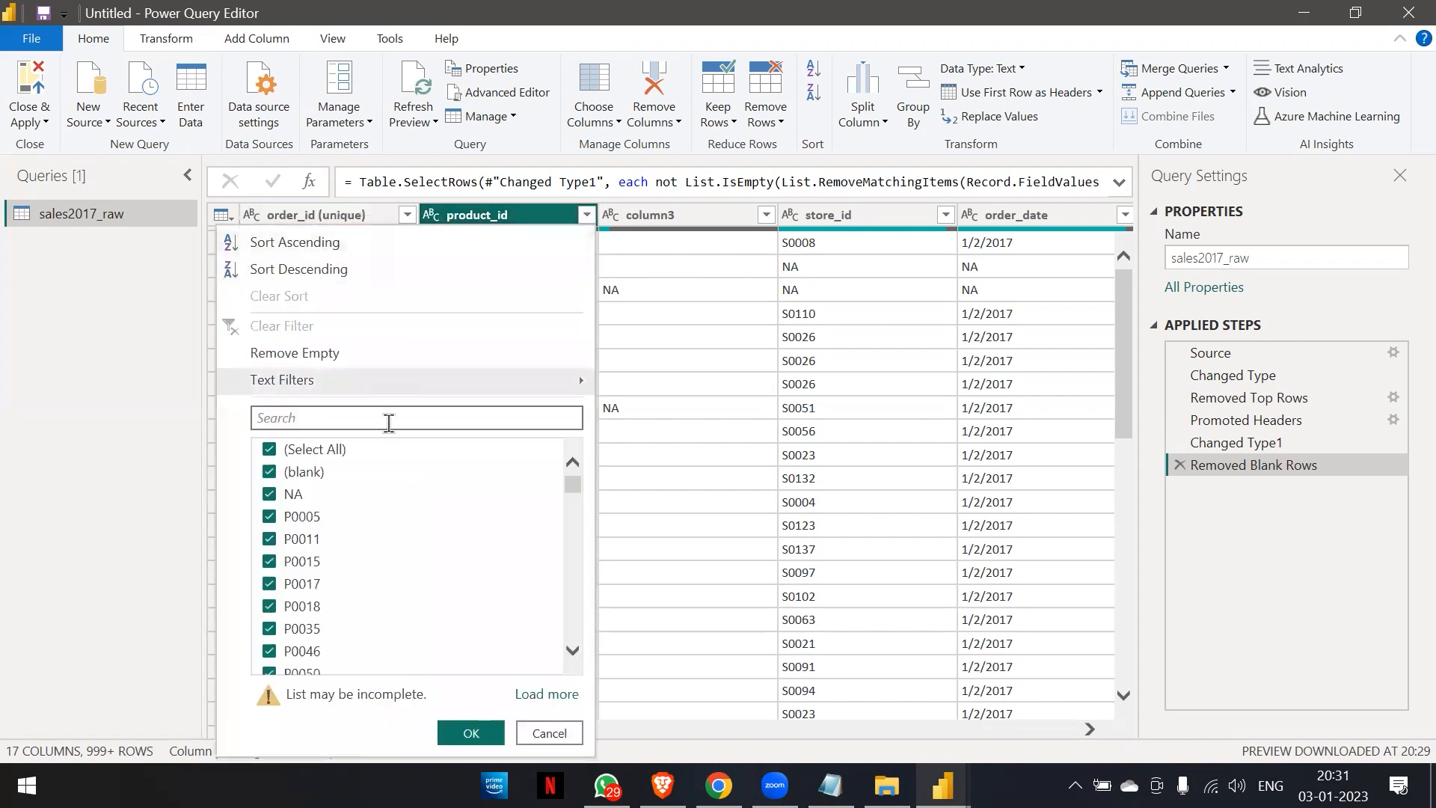
click(588, 215)
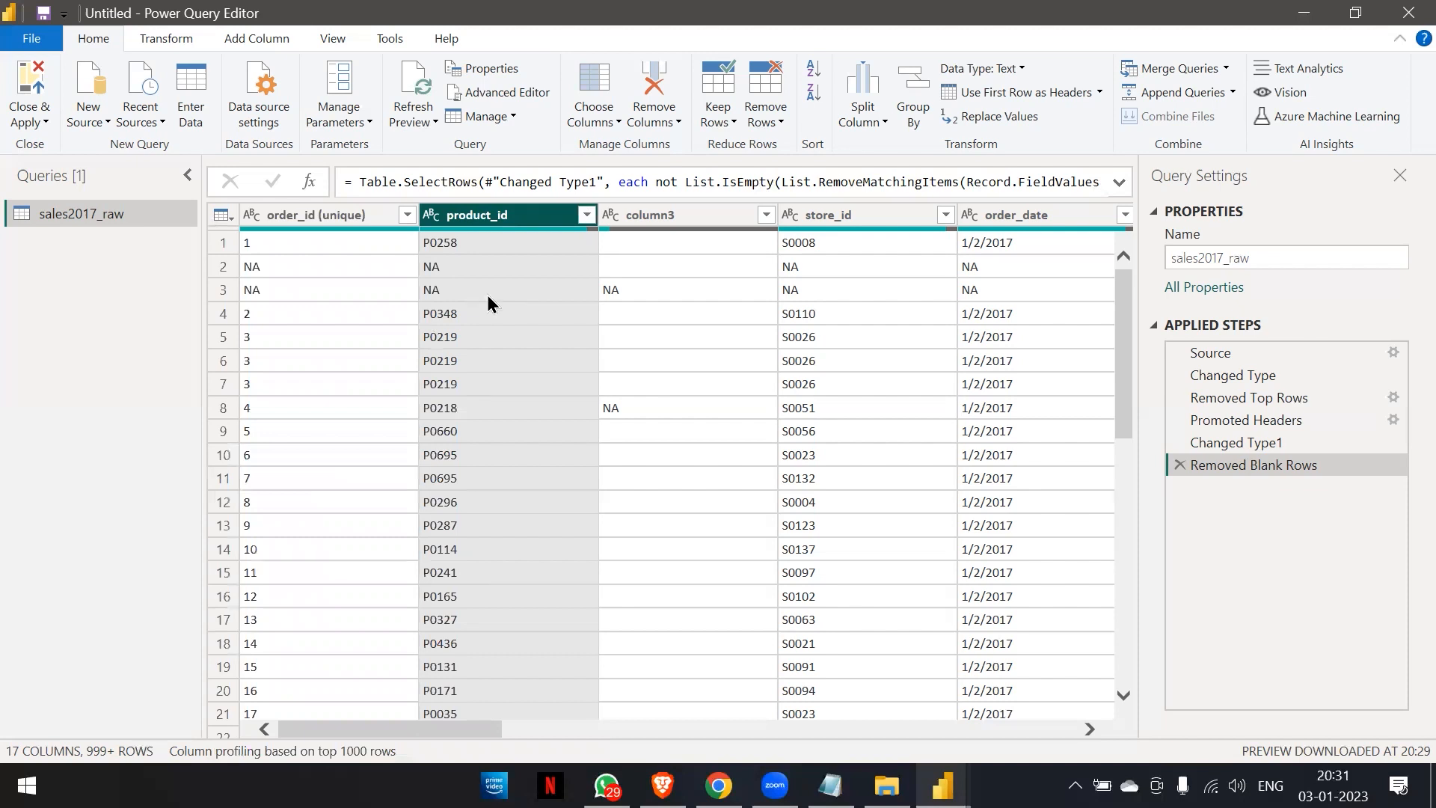
click(593, 213)
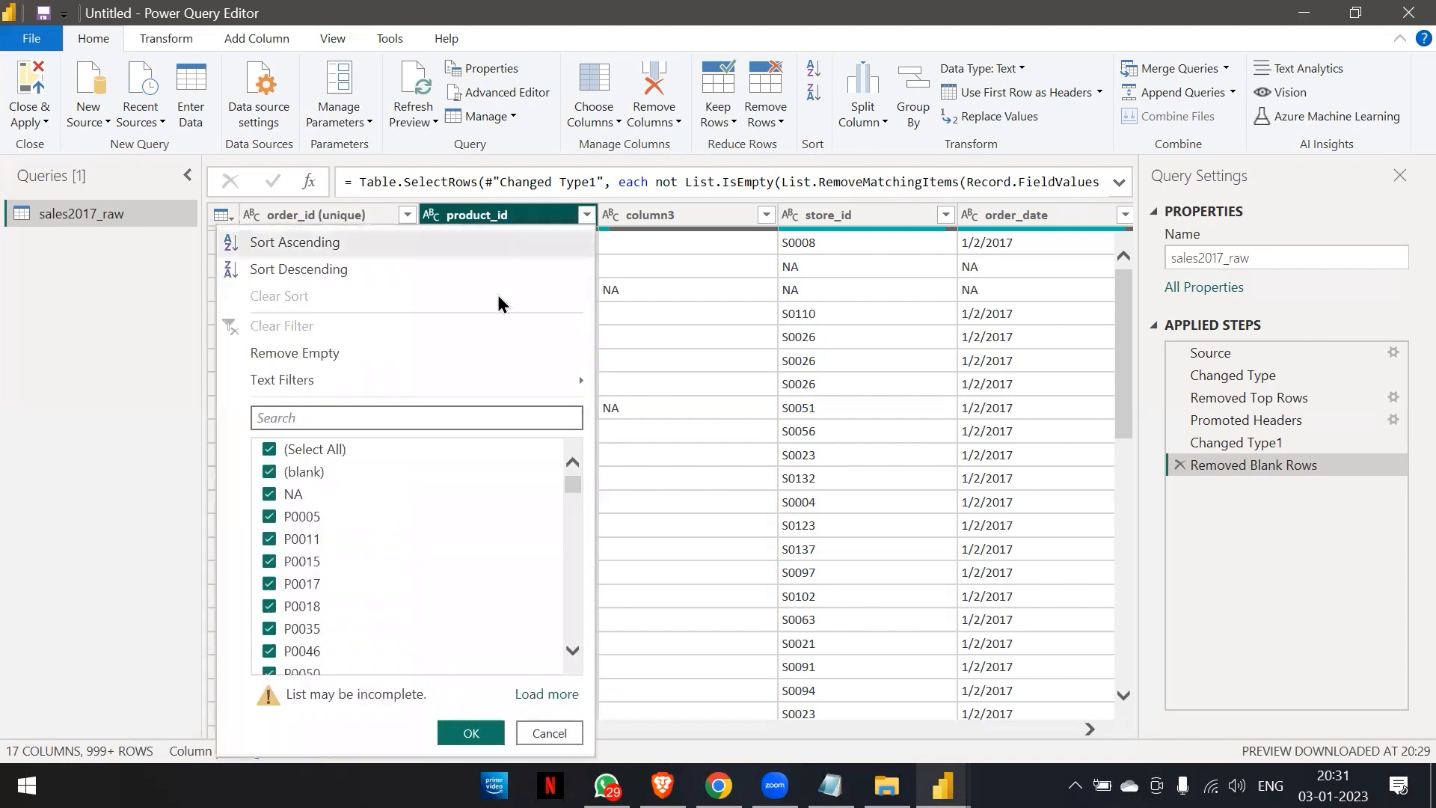
click(298, 471)
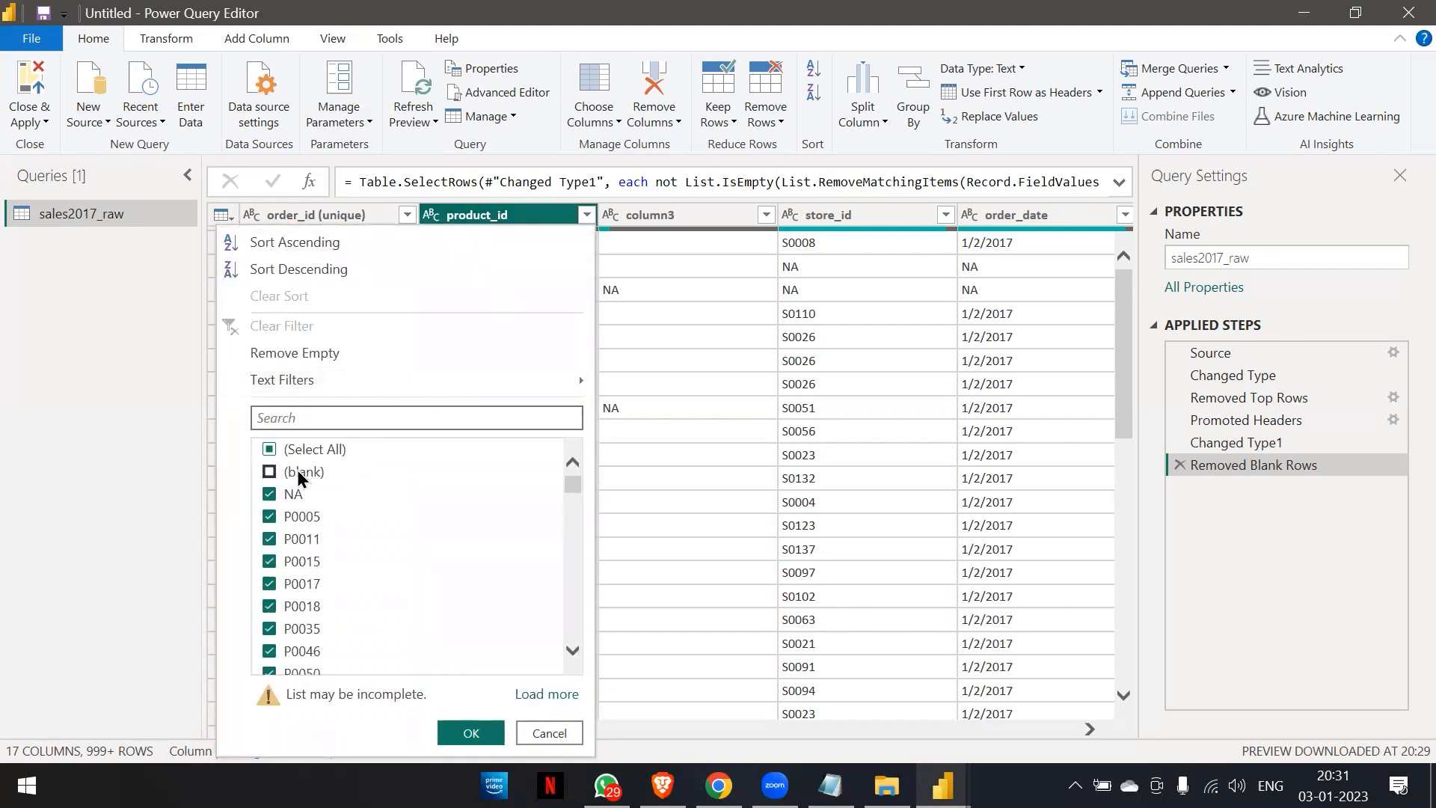
click(298, 500)
click(454, 731)
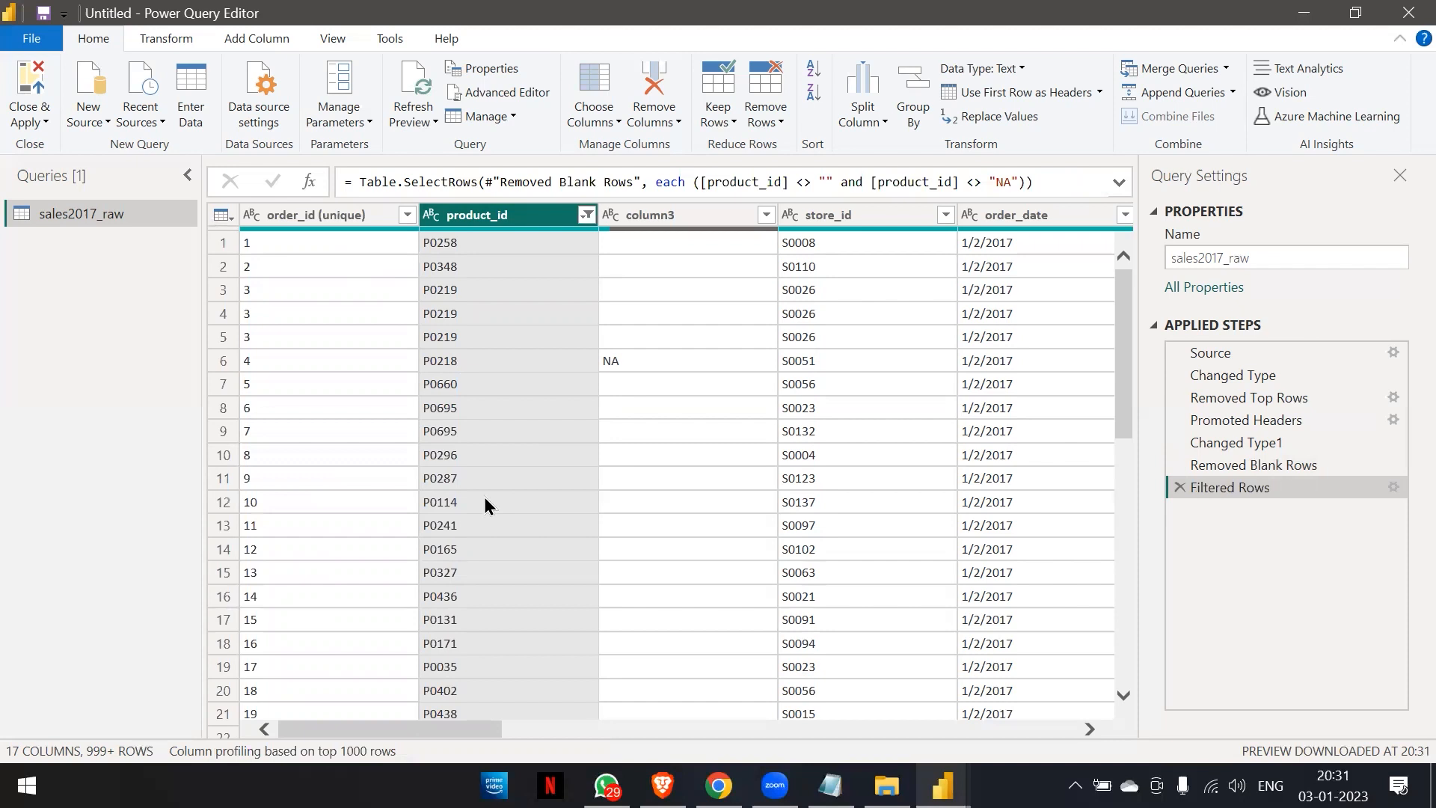
scroll(483, 496, down, 20)
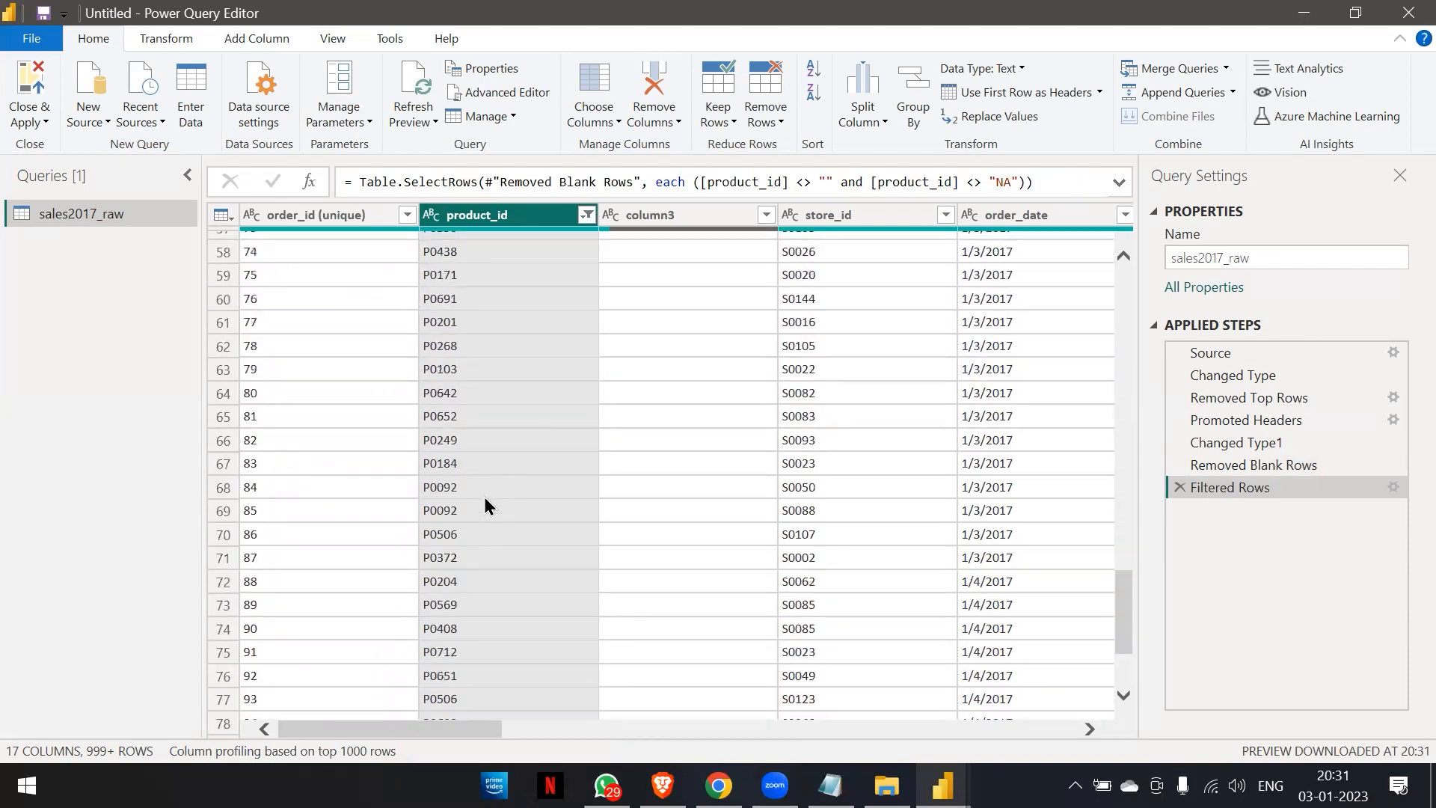
scroll(484, 505, down, 20)
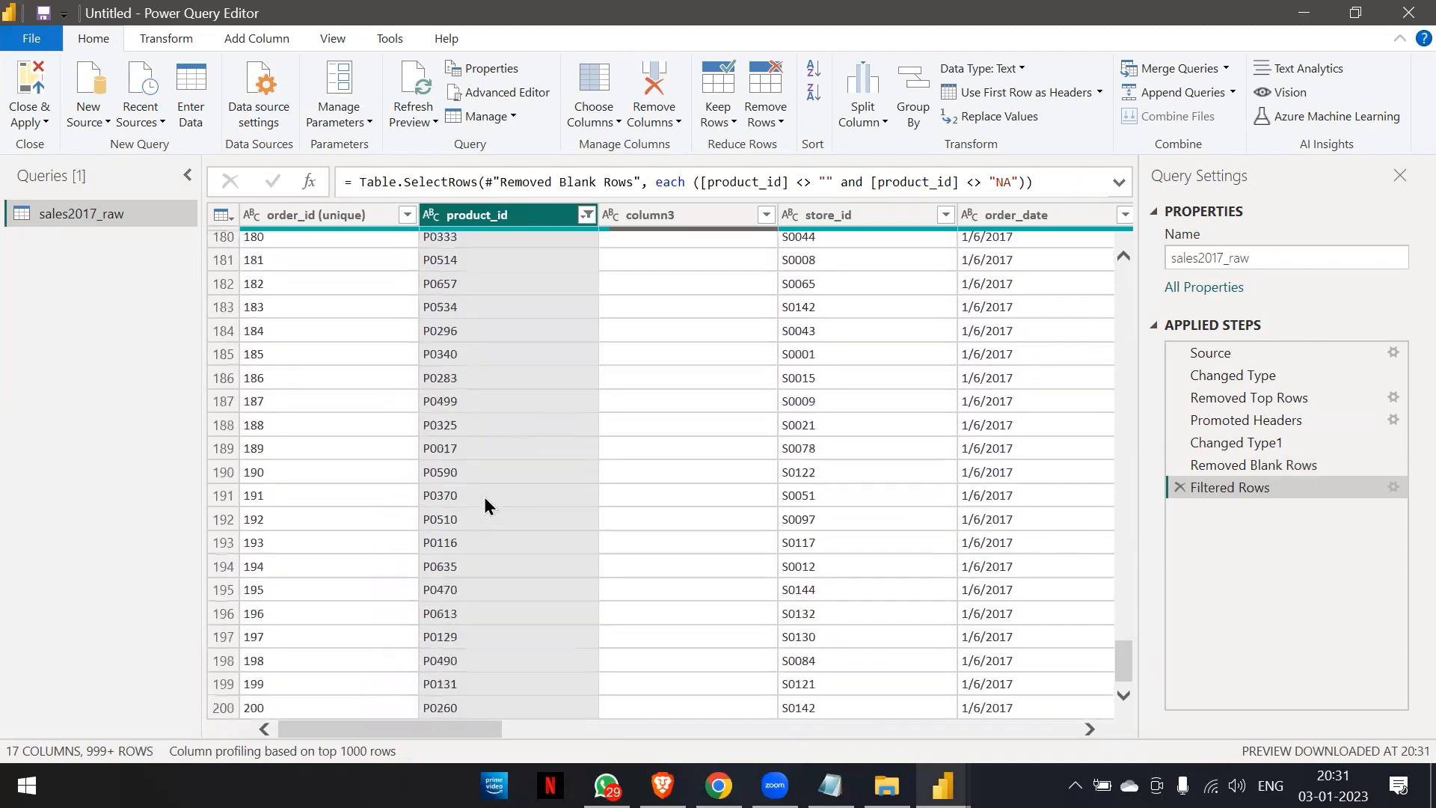
scroll(483, 496, down, 15)
scroll(483, 496, up, 20)
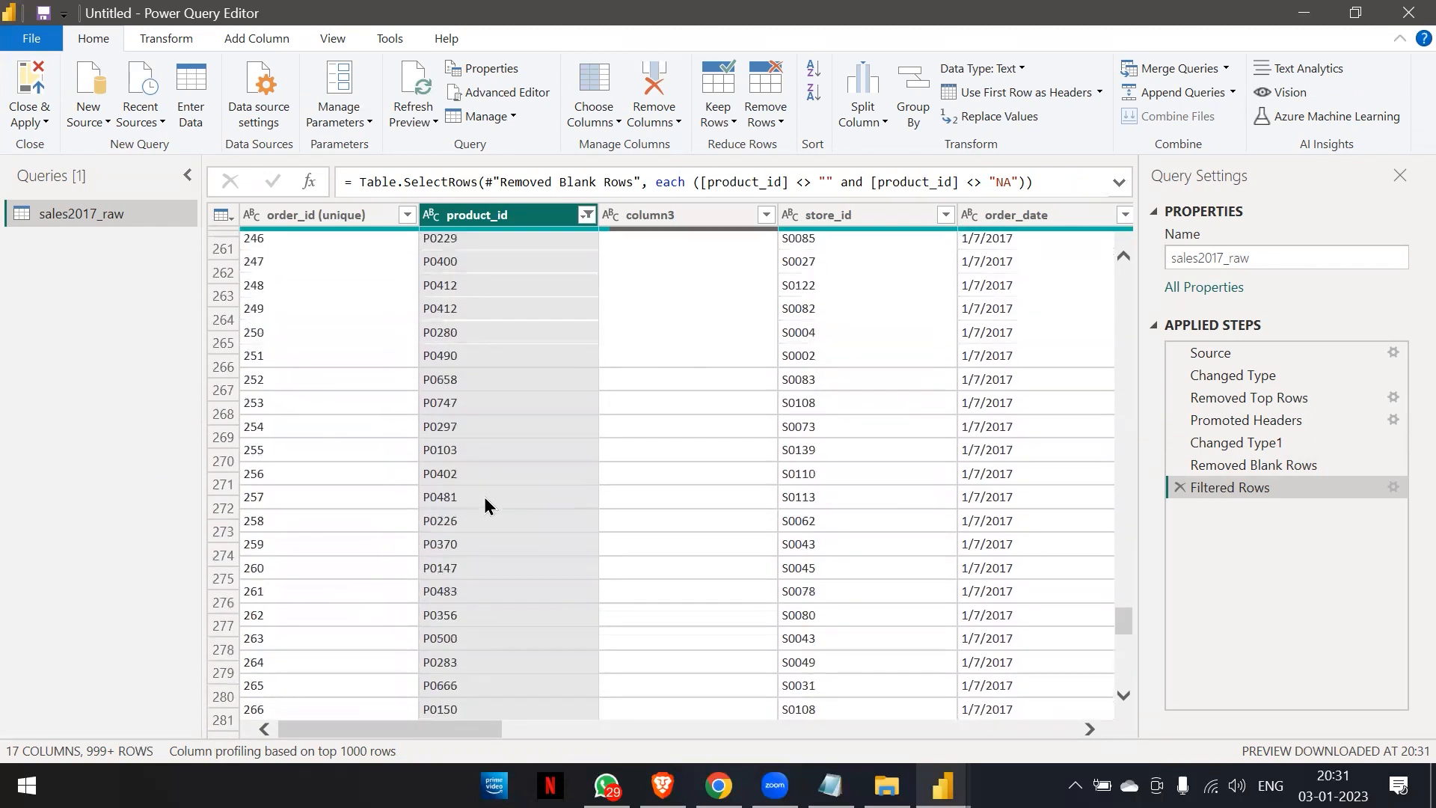
scroll(485, 499, up, 20)
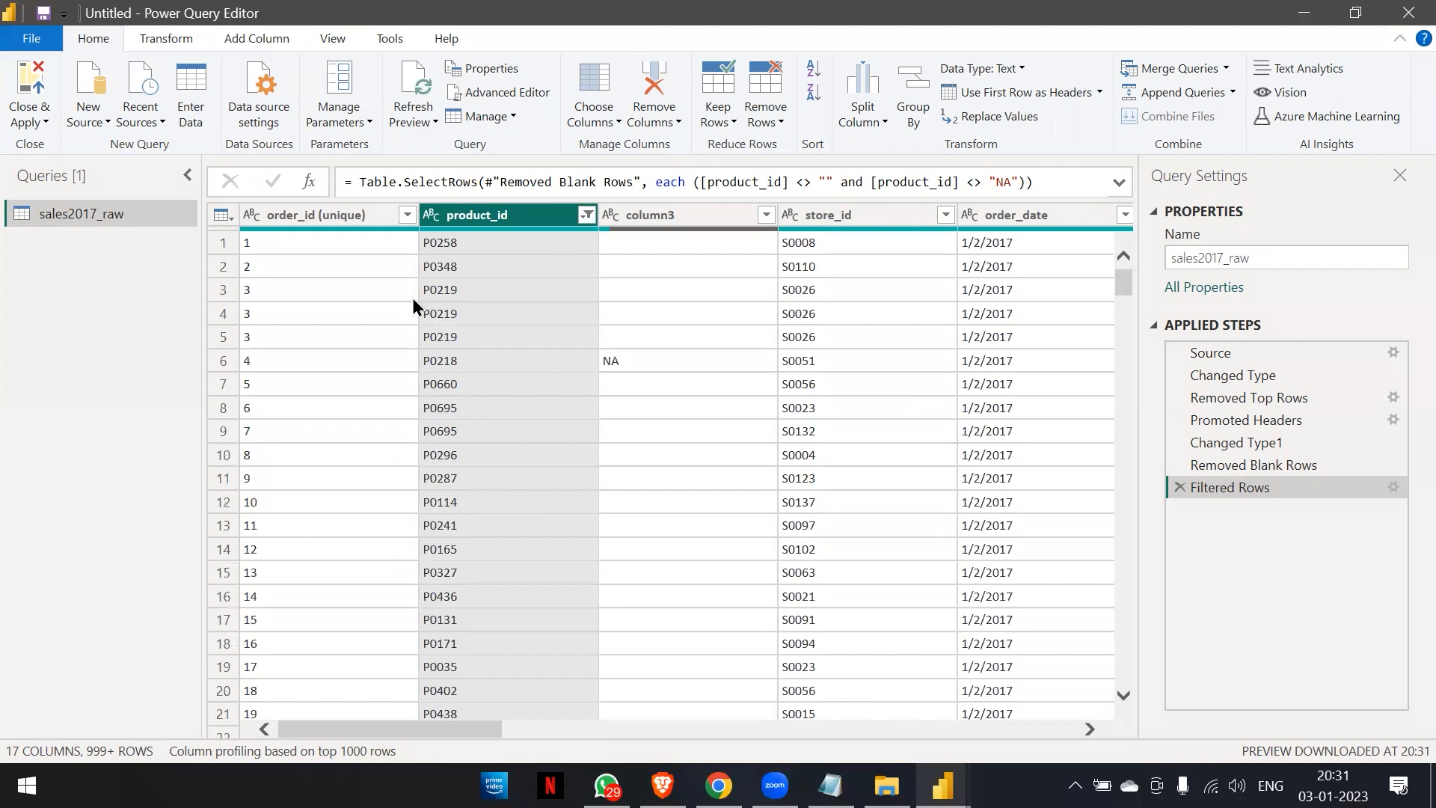
Remove all other columns from the sales table, keeping only column3.
click(336, 215)
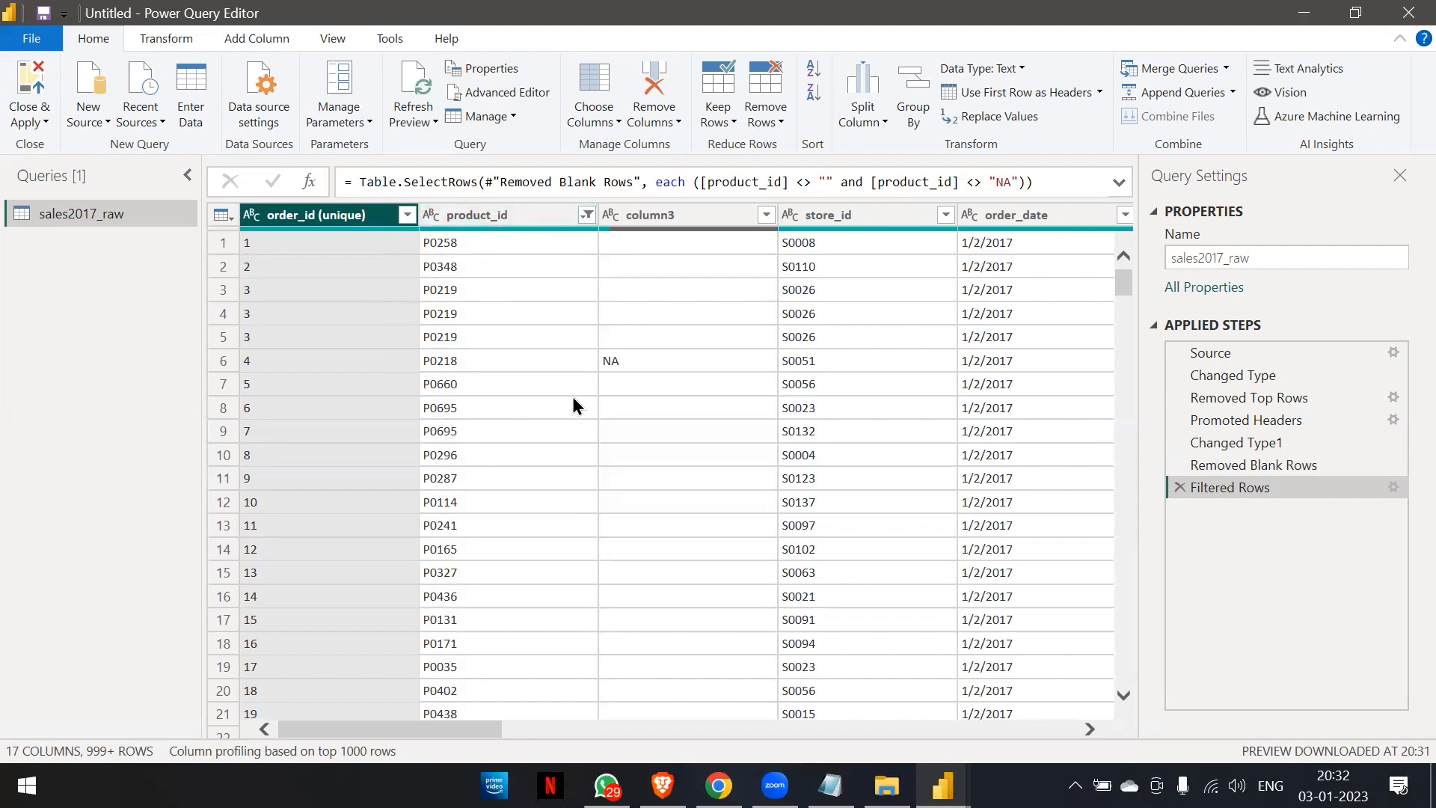
click(700, 217)
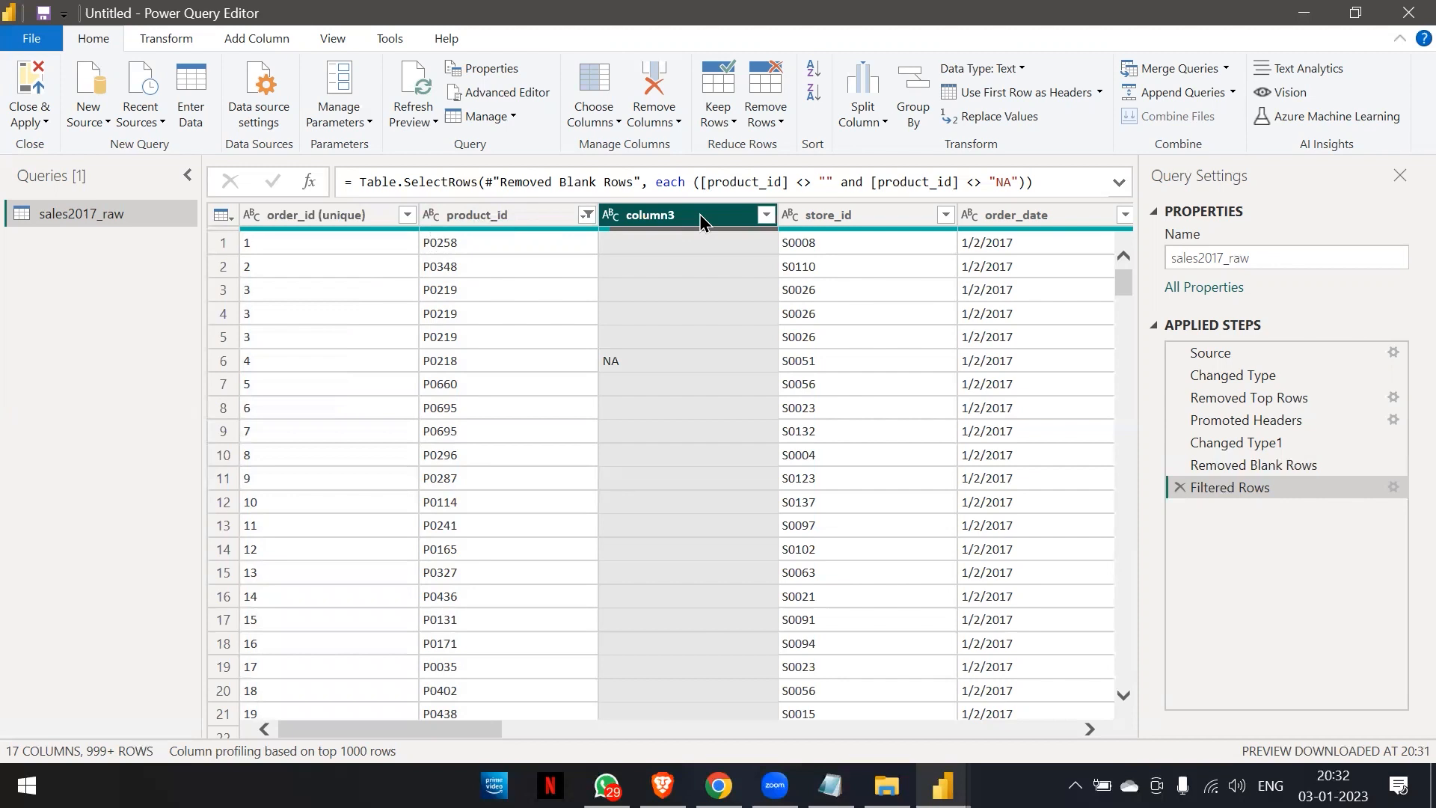
right_click(700, 217)
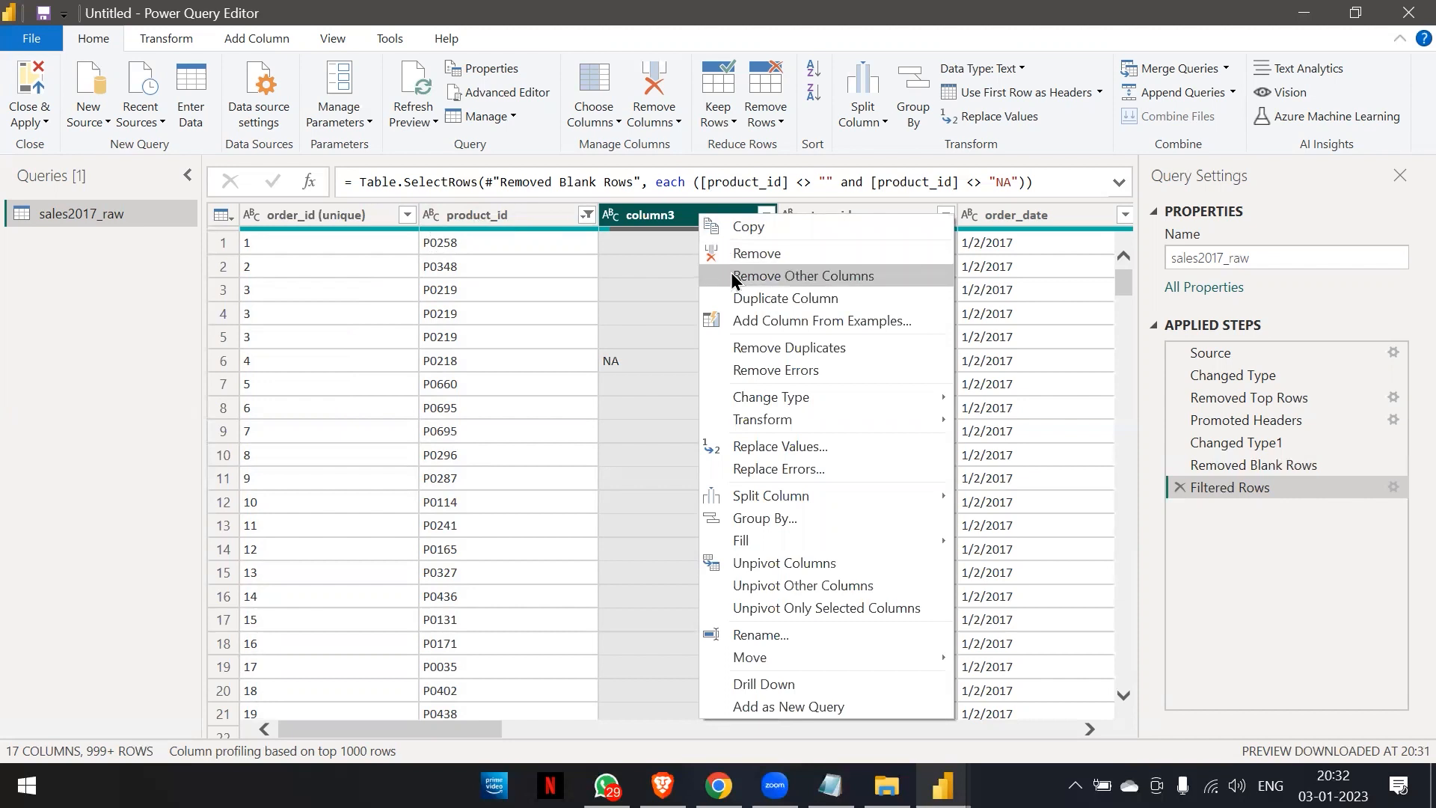
click(663, 217)
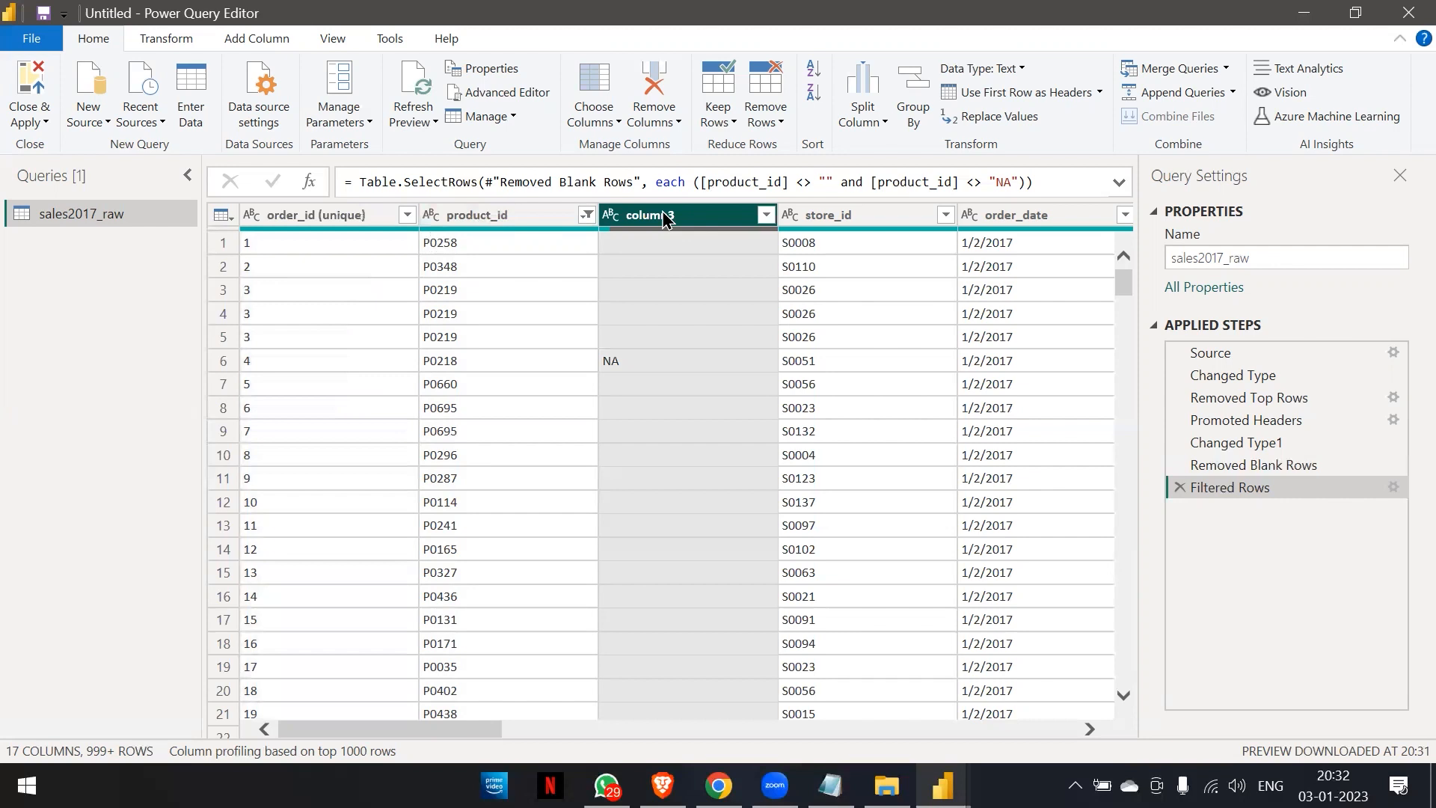
right_click(663, 217)
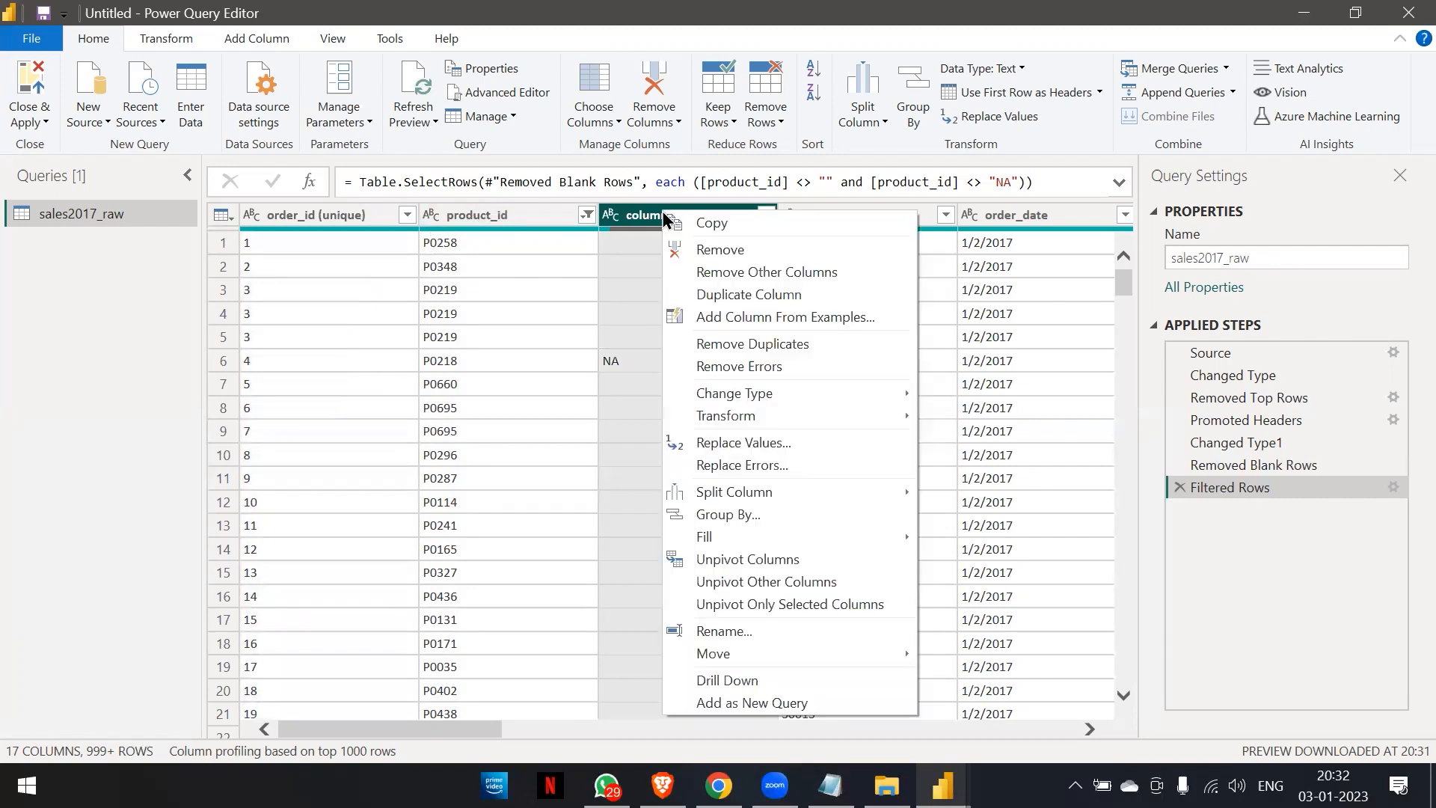
click(702, 271)
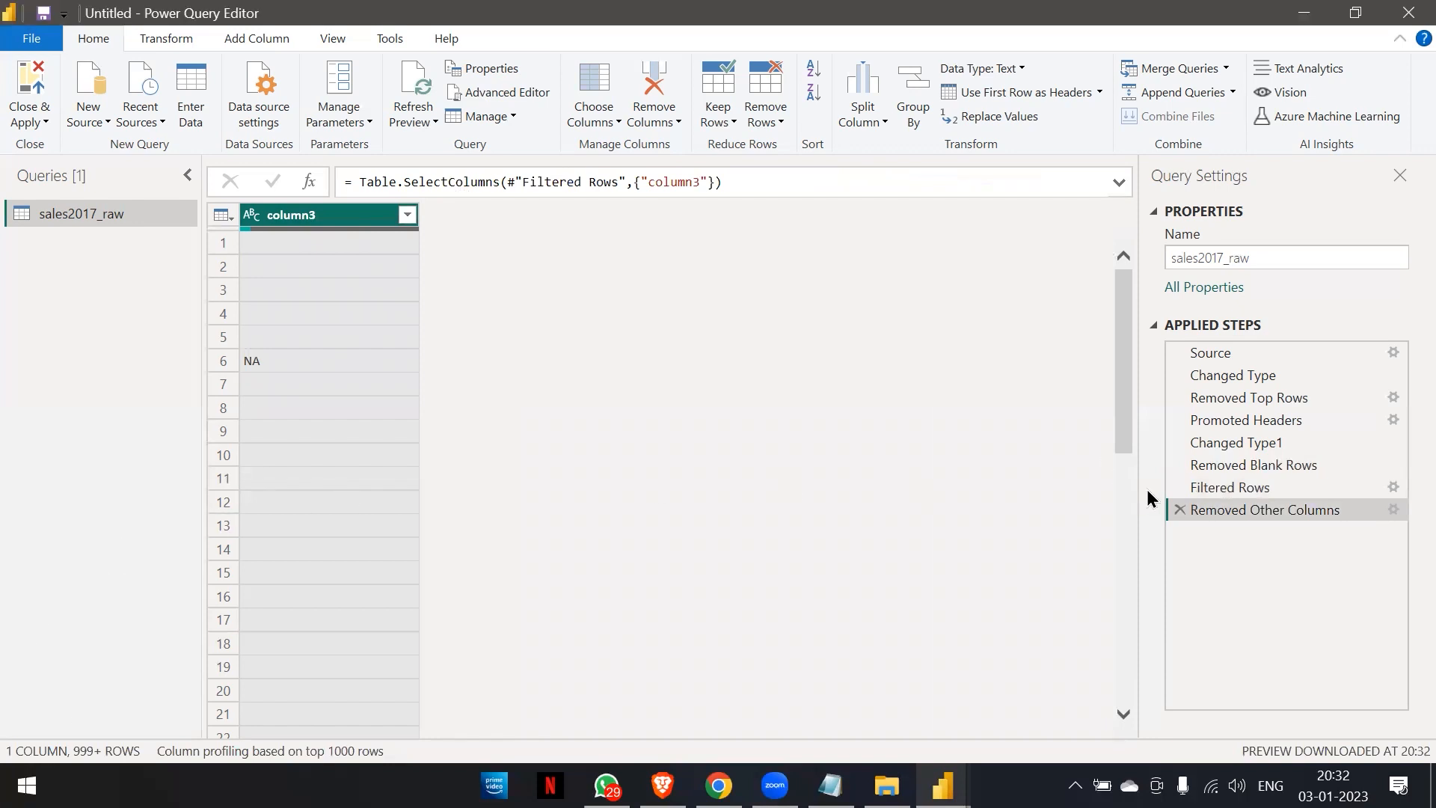
Delete the Removed Other Columns step and remove only column3 from the sales table, comparing the data before and after its removal.
click(1176, 511)
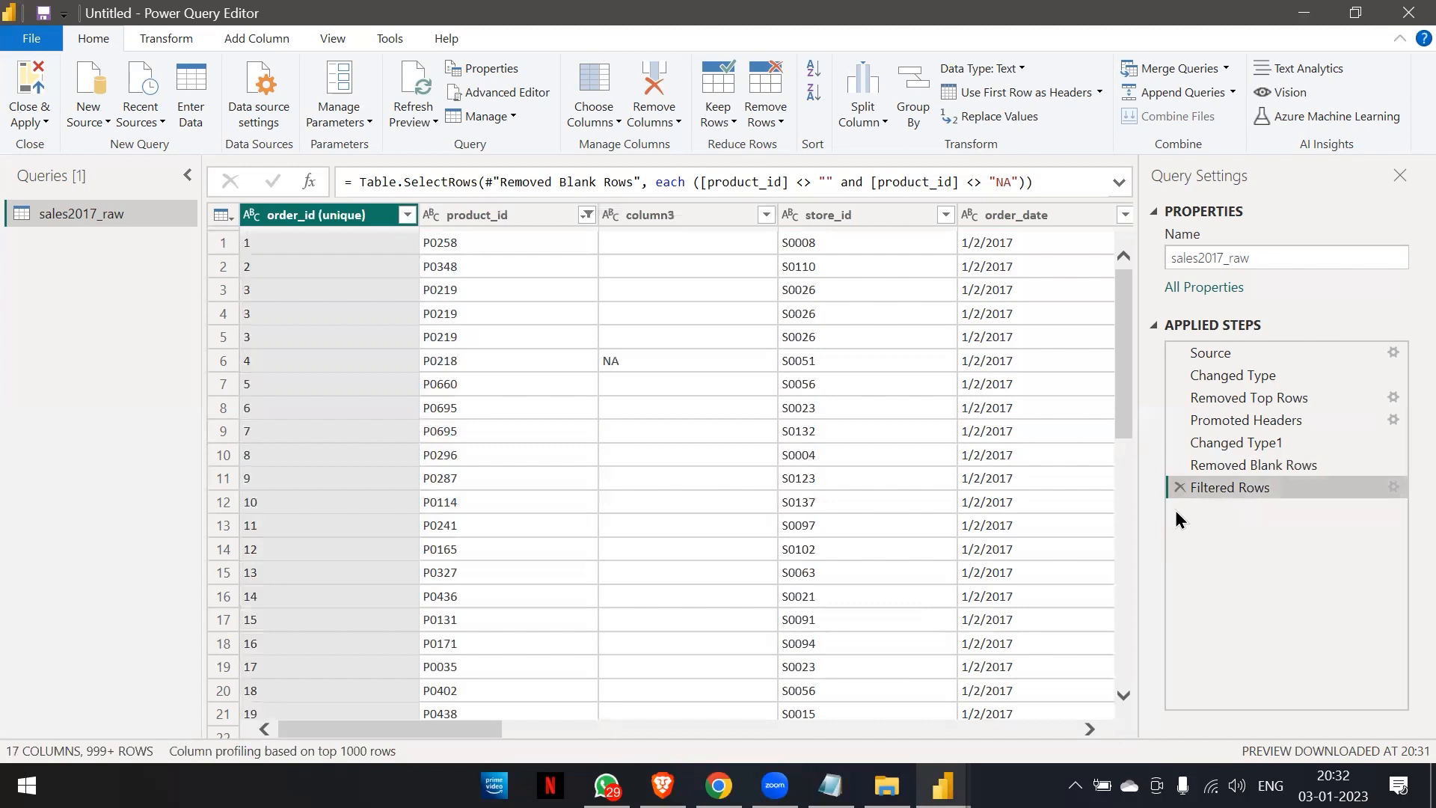
click(661, 221)
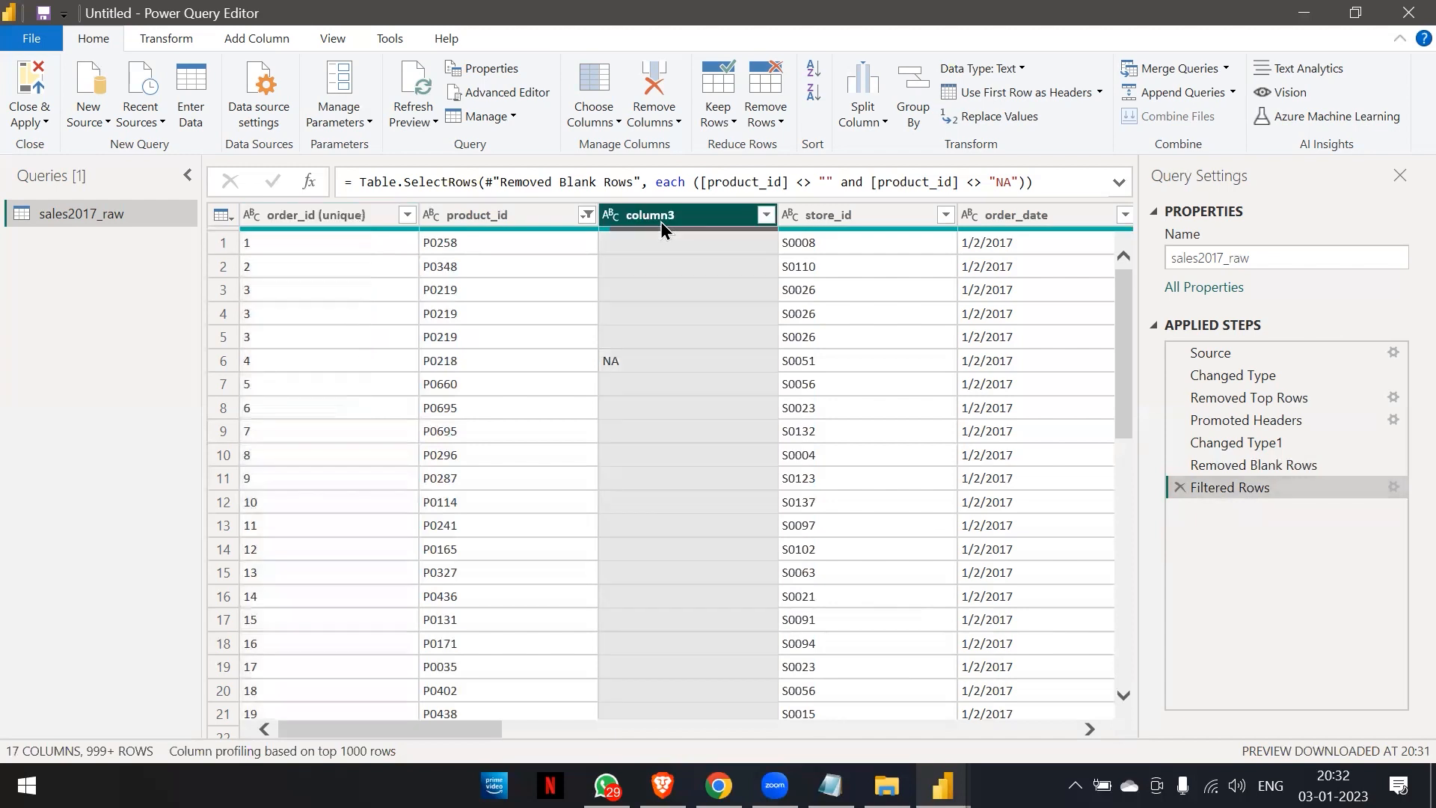
right_click(661, 222)
click(688, 262)
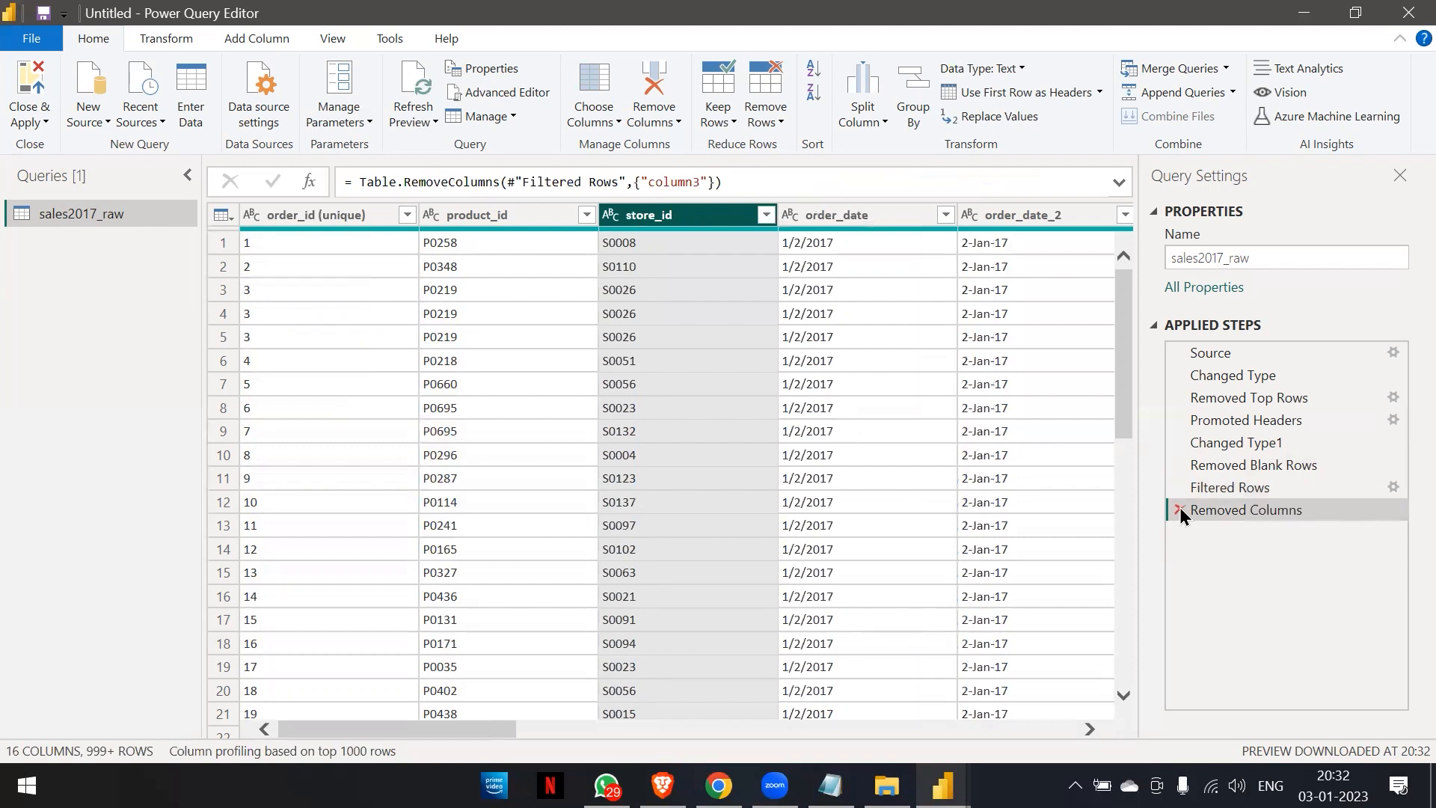
click(1217, 493)
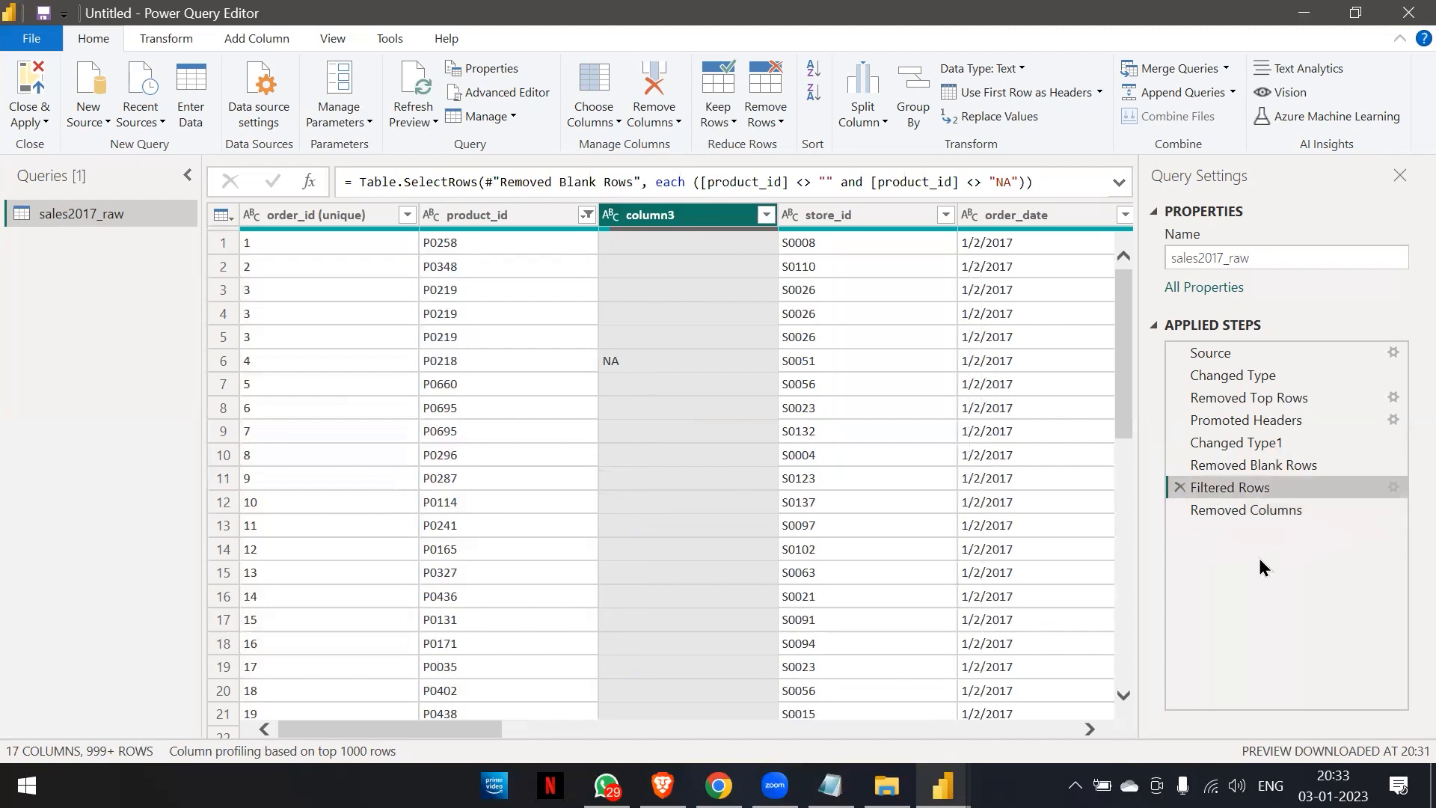
click(1206, 509)
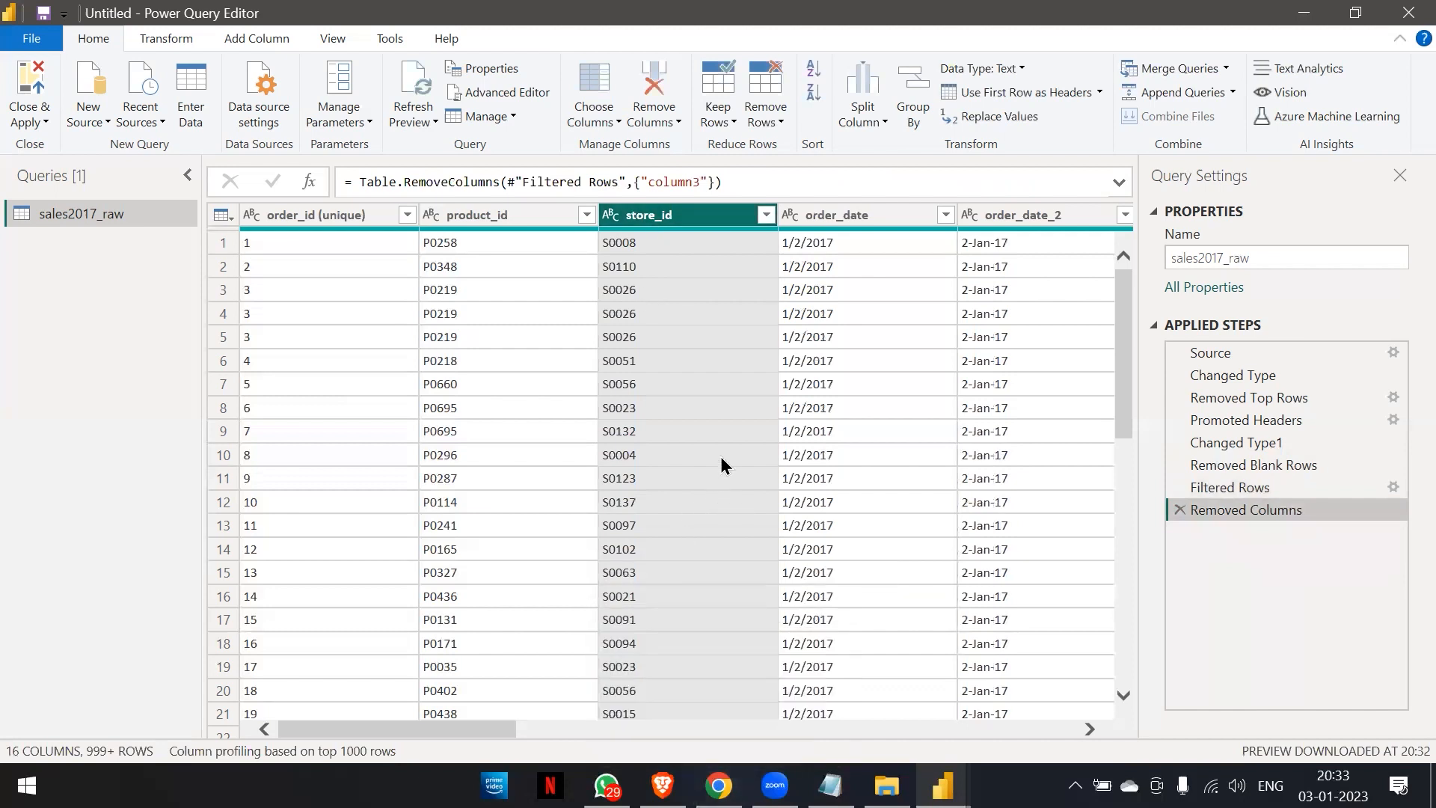
Check the promo_bin_2 column's values down the table and remove that column.
scroll(721, 464, right, 5)
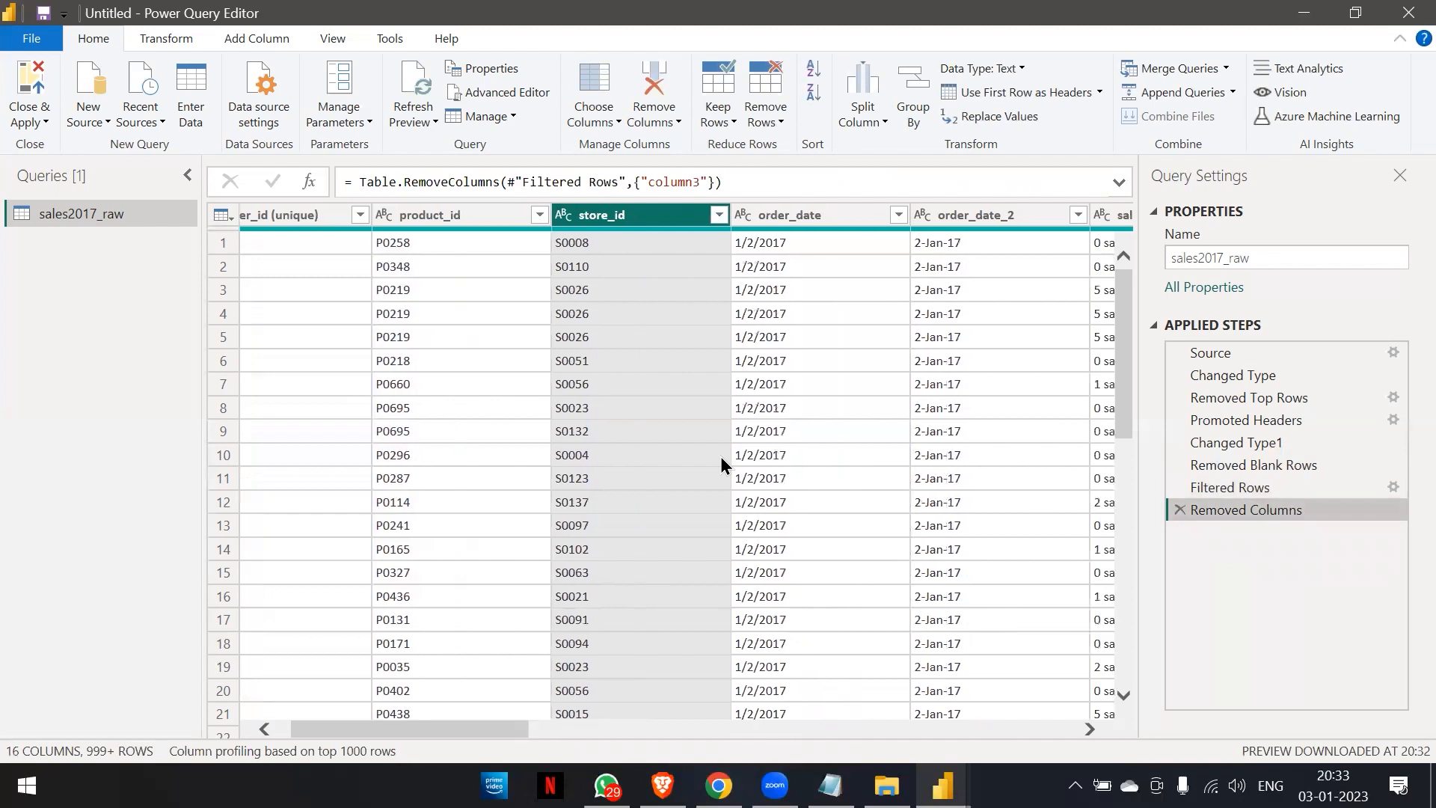
scroll(721, 464, right, 5)
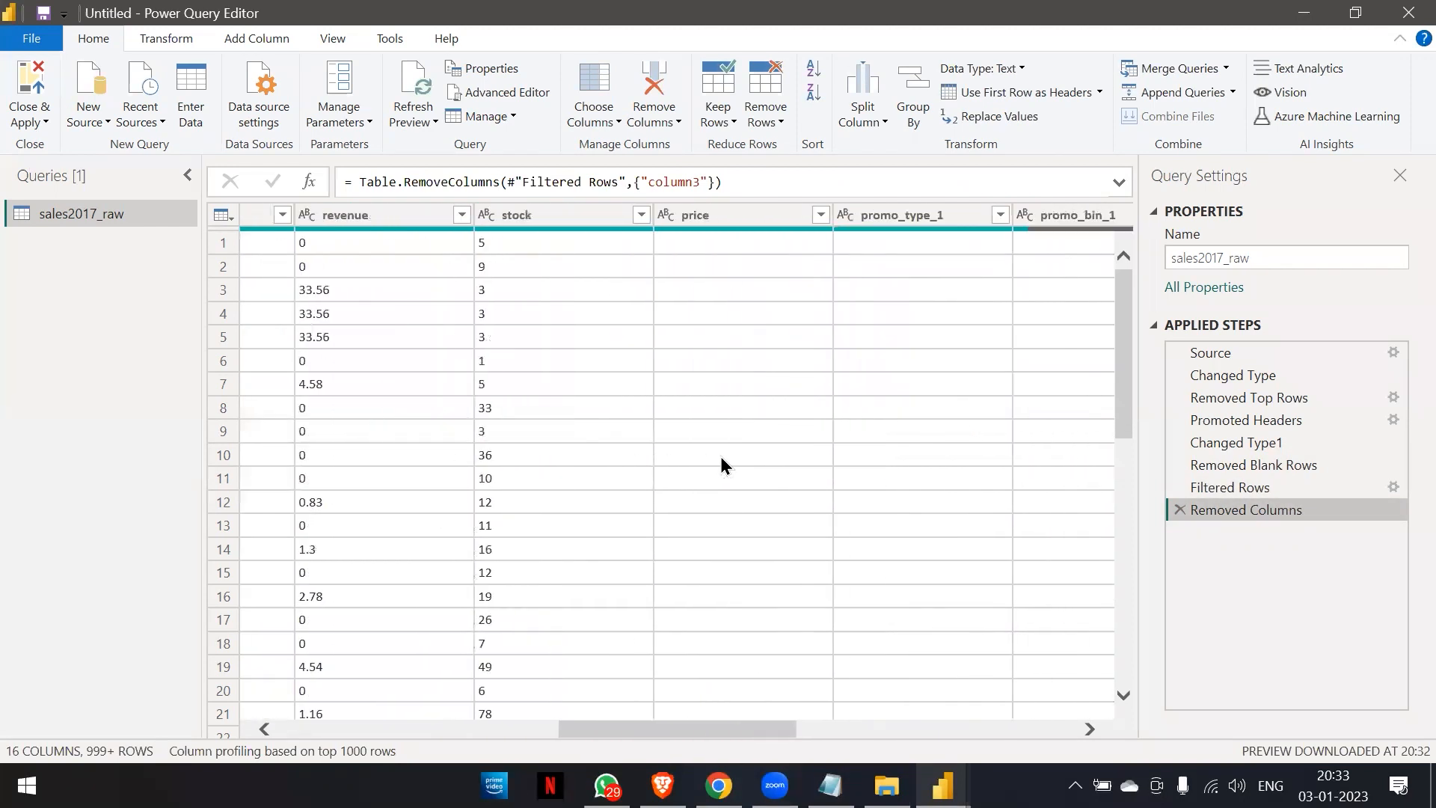
scroll(721, 465, right, 3)
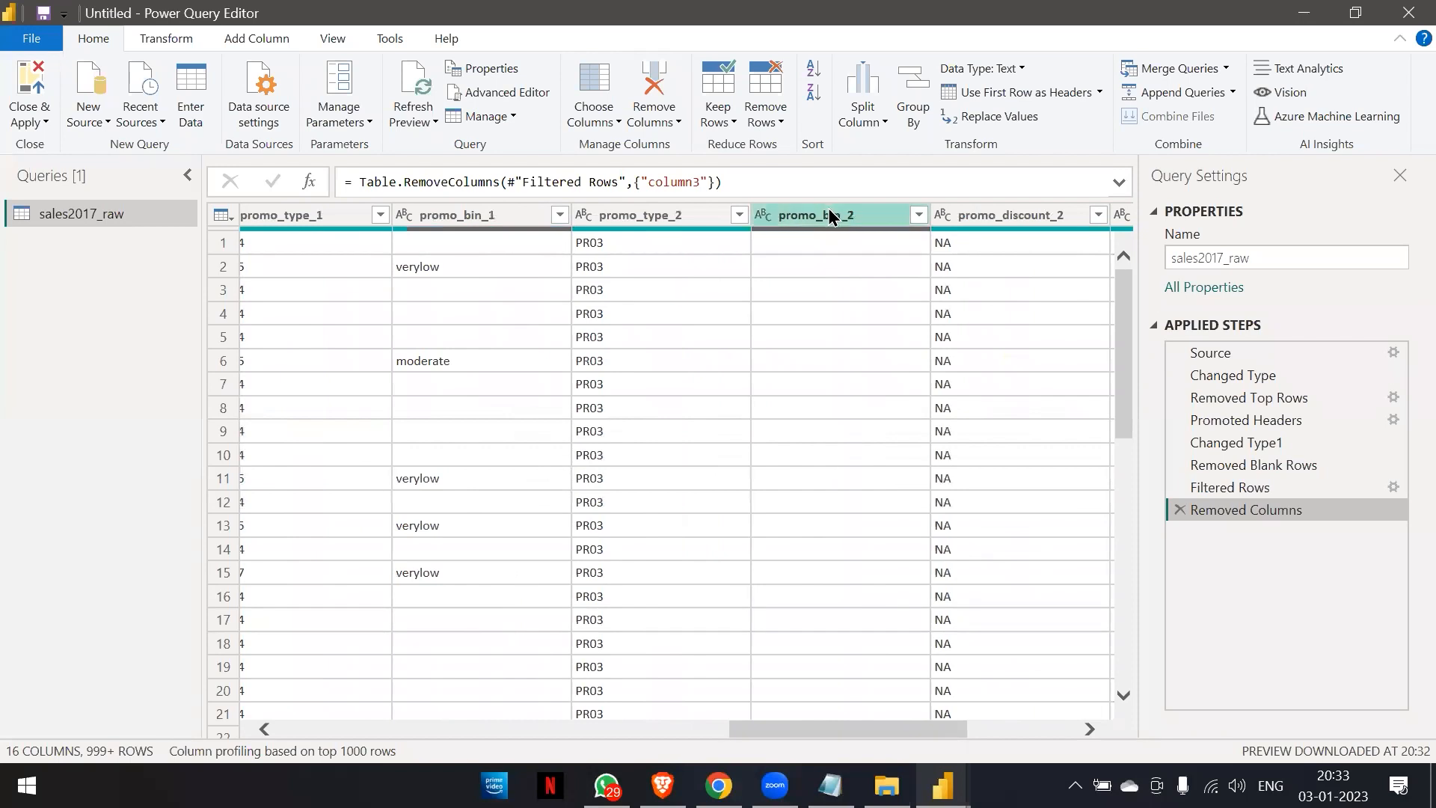
scroll(770, 406, down, 20)
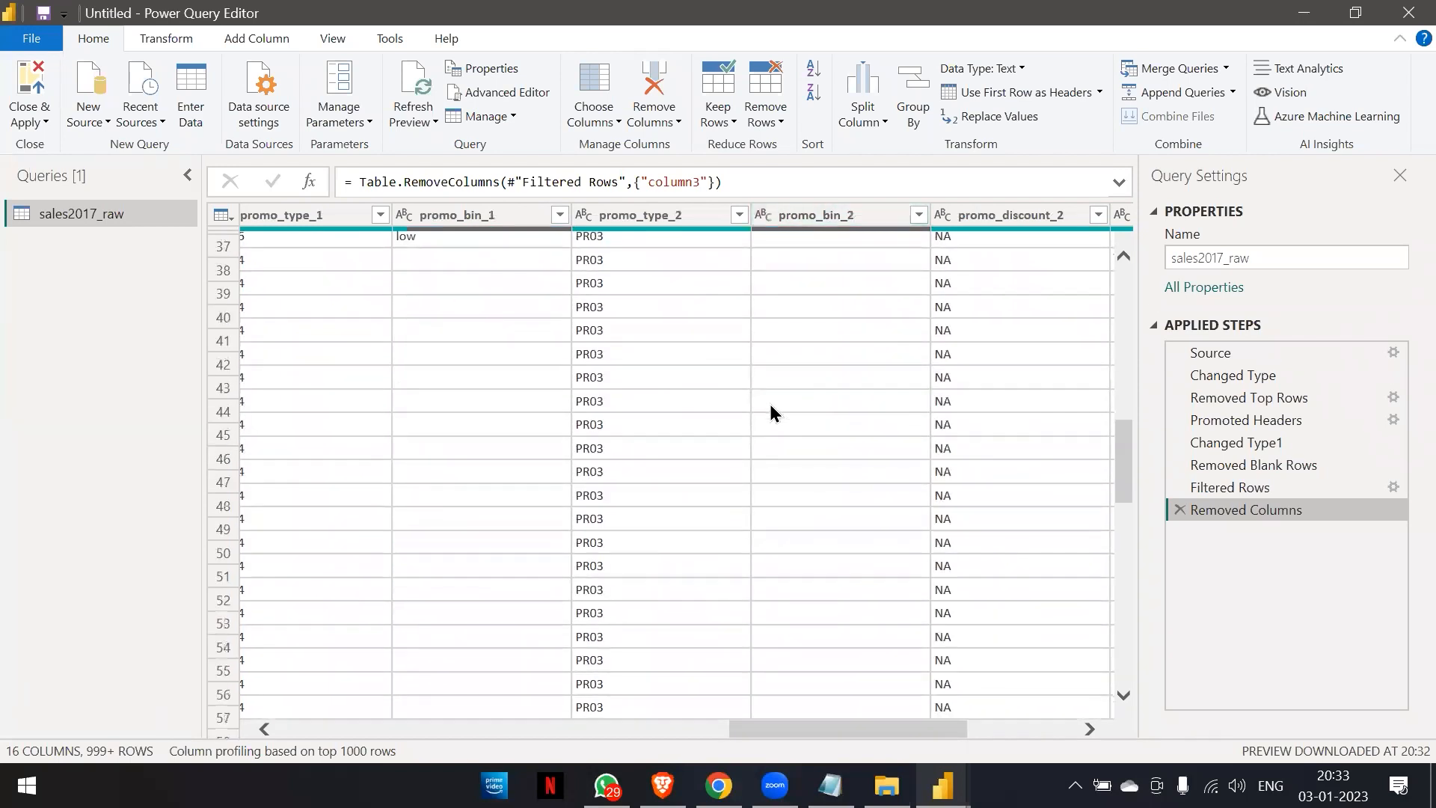
scroll(770, 404, up, 20)
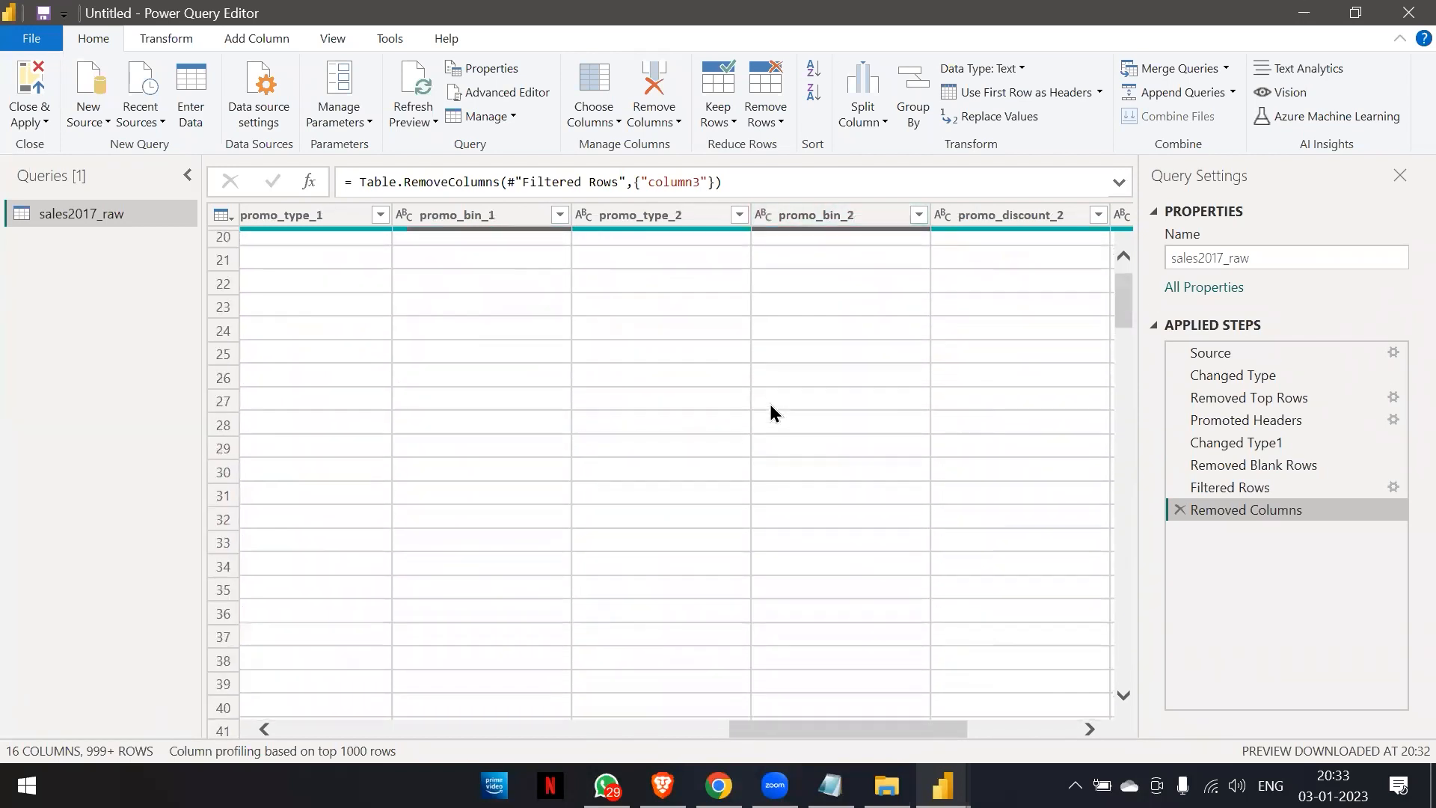
right_click(833, 217)
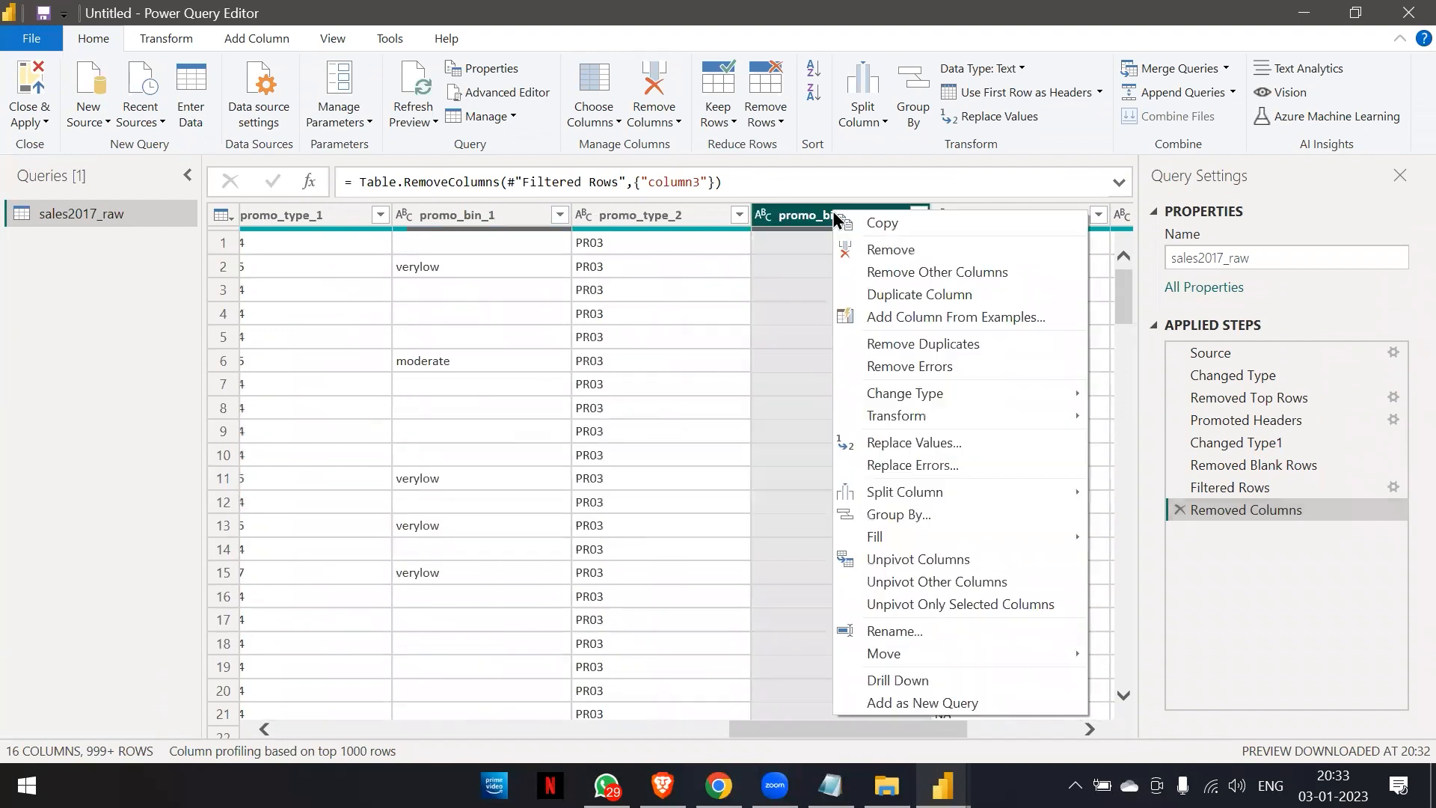
click(876, 257)
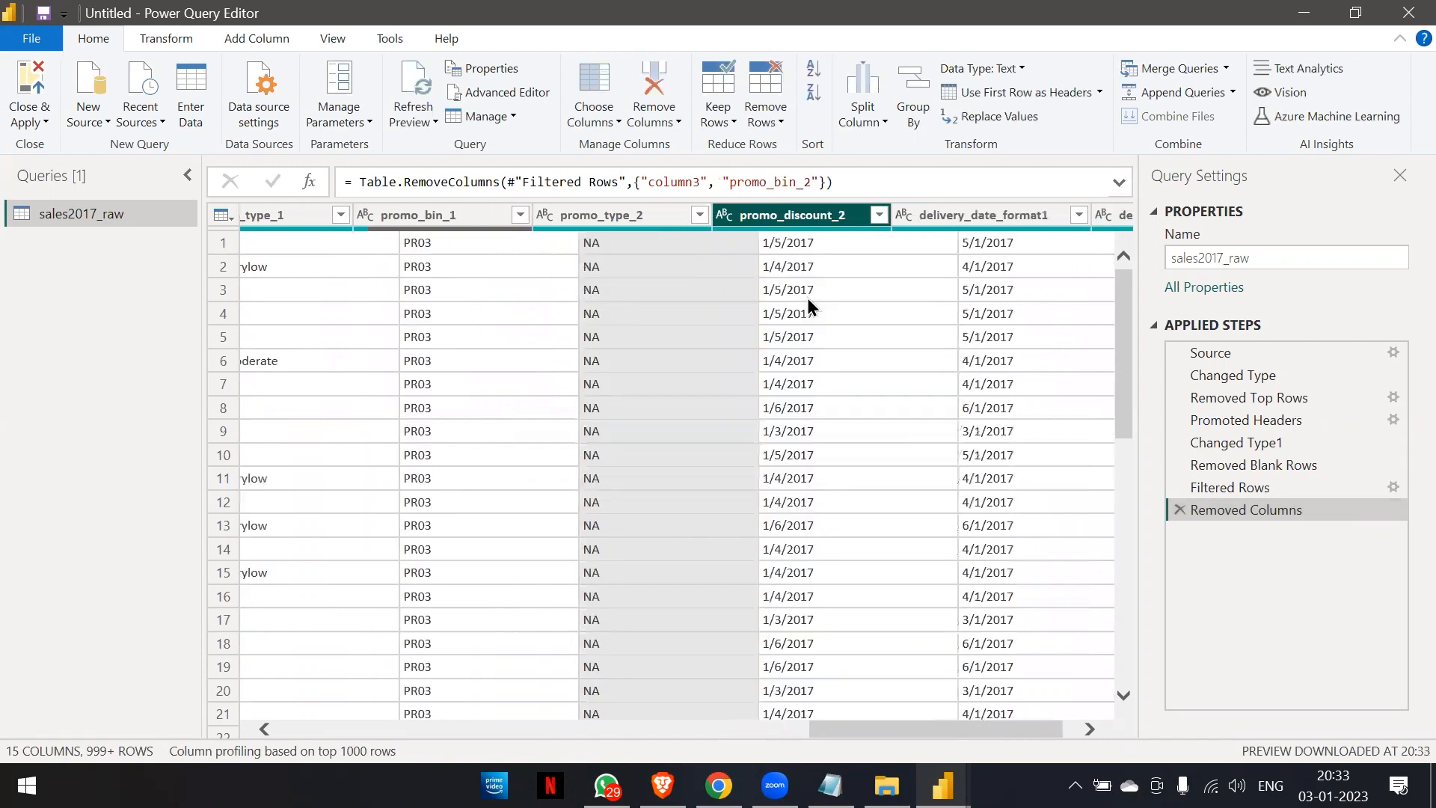
Try promoting the first data row to headers again, and delete the resulting Changed Type2 and Promoted Headers1 steps.
click(1030, 94)
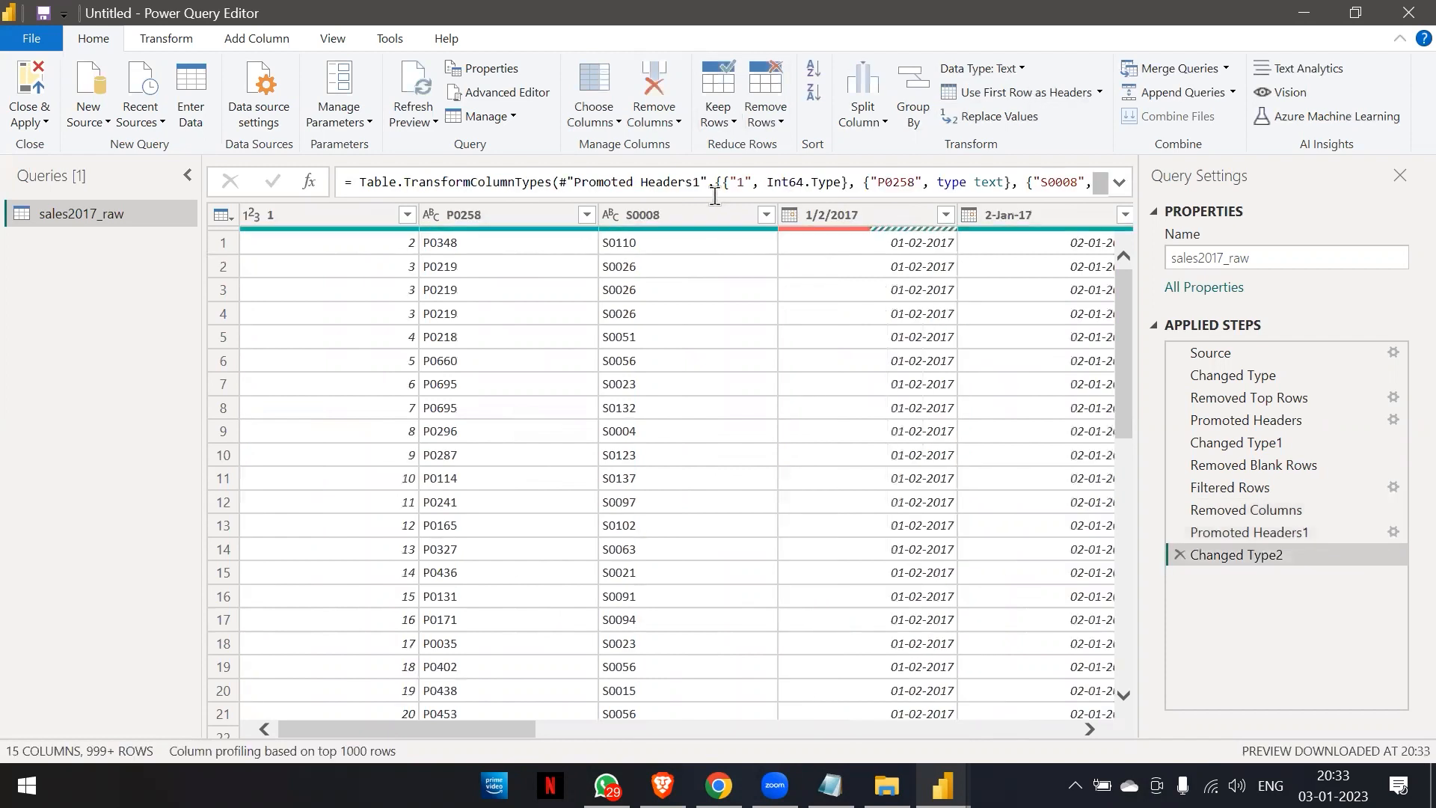
click(1178, 555)
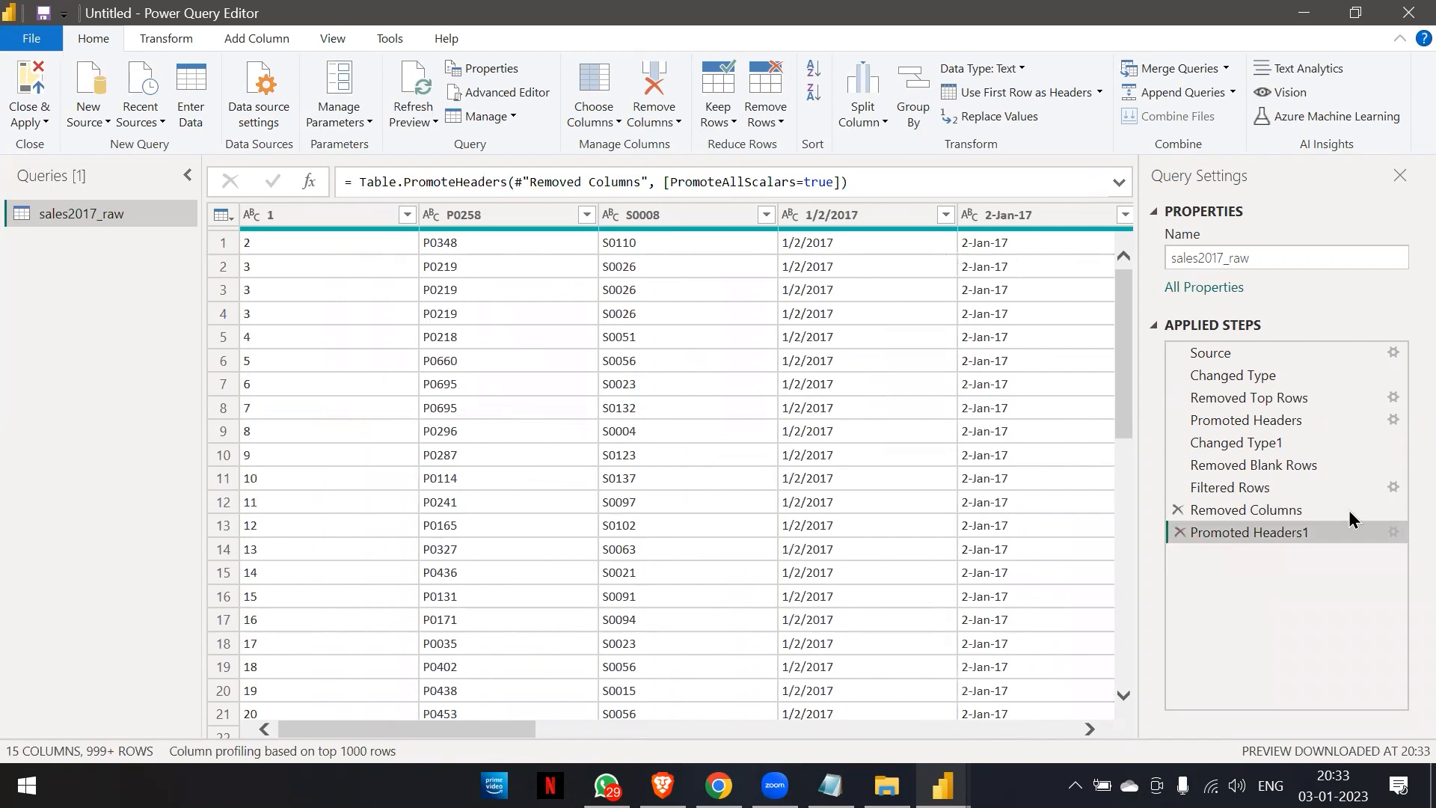
click(1180, 531)
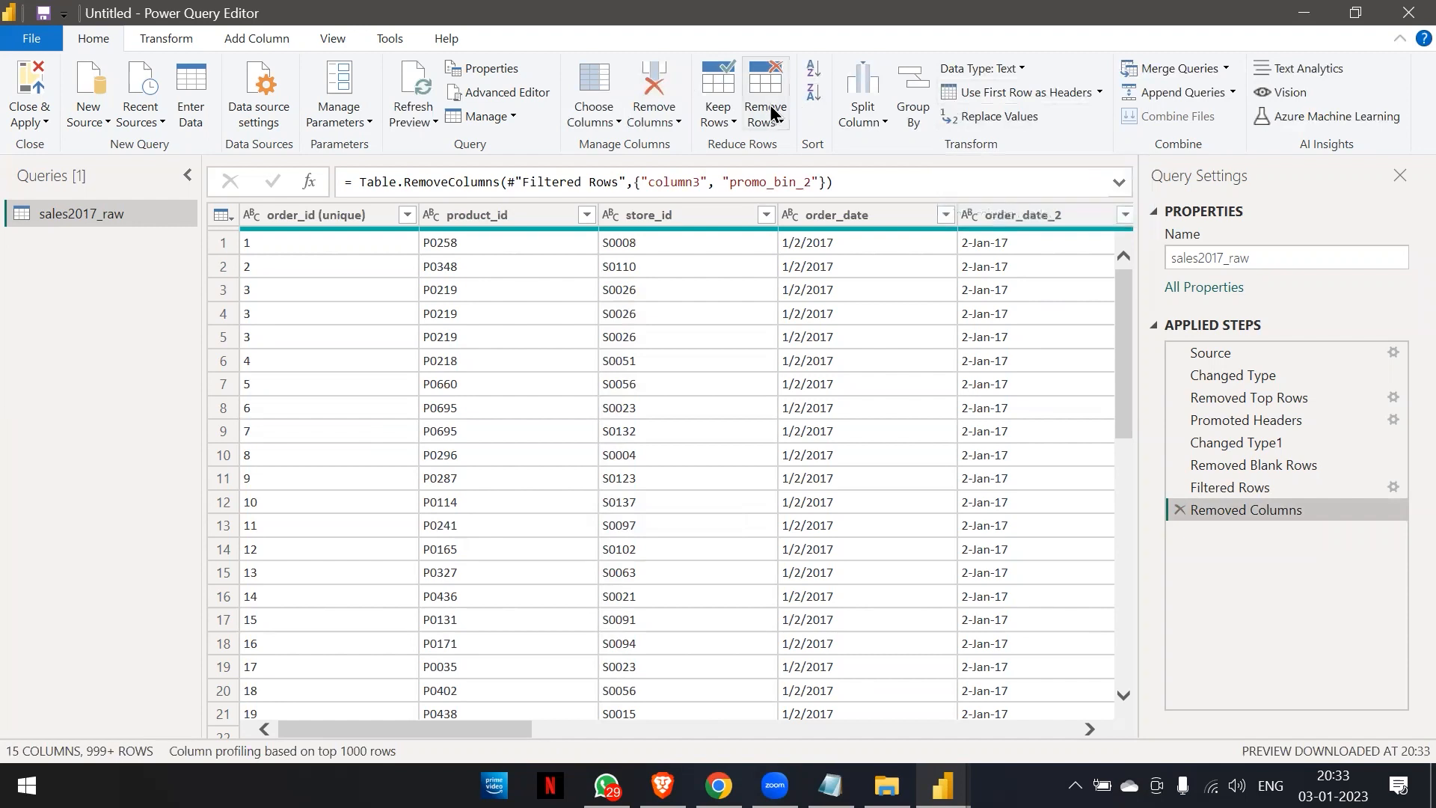
Remove the rows with duplicate values in the order_id (unique) column.
click(292, 217)
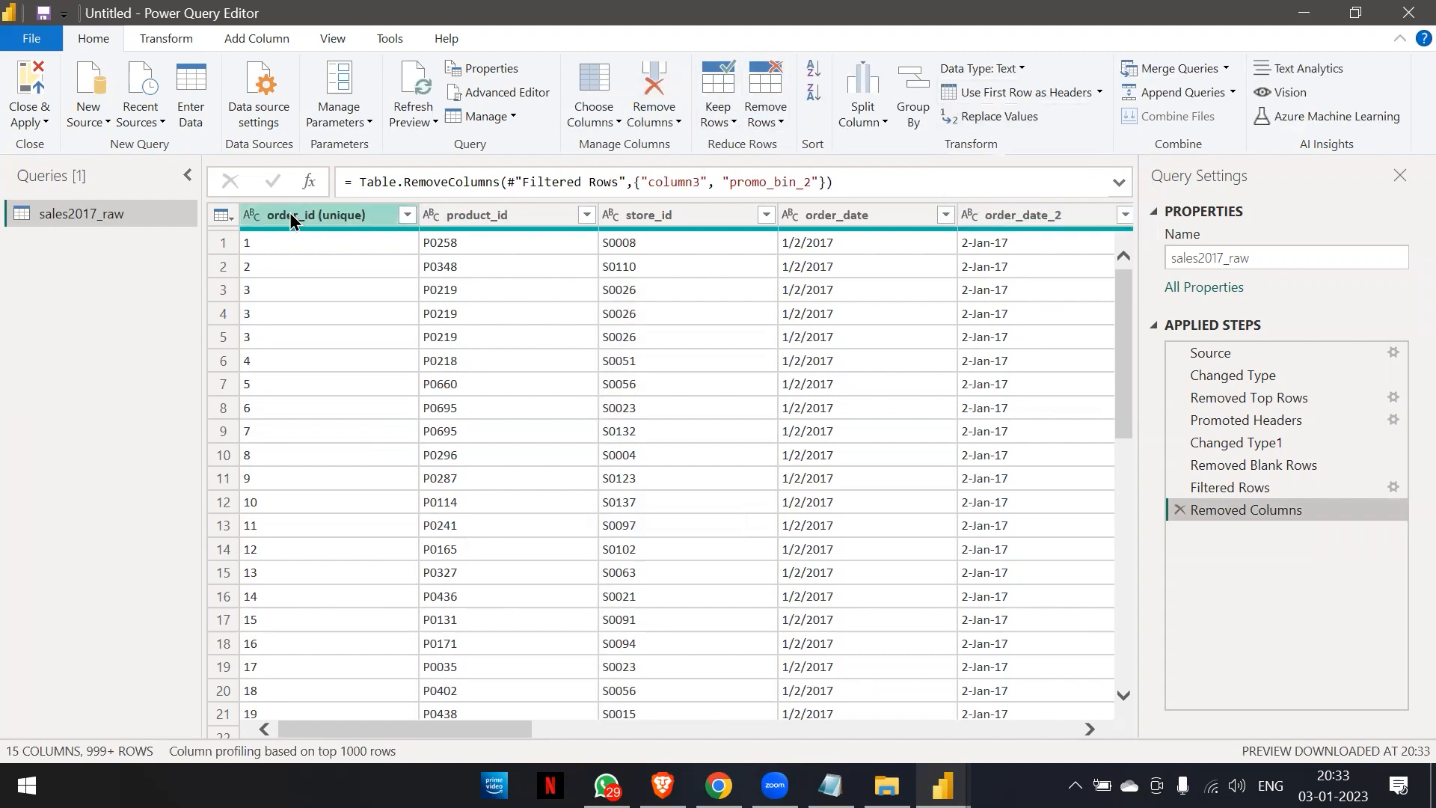
right_click(290, 216)
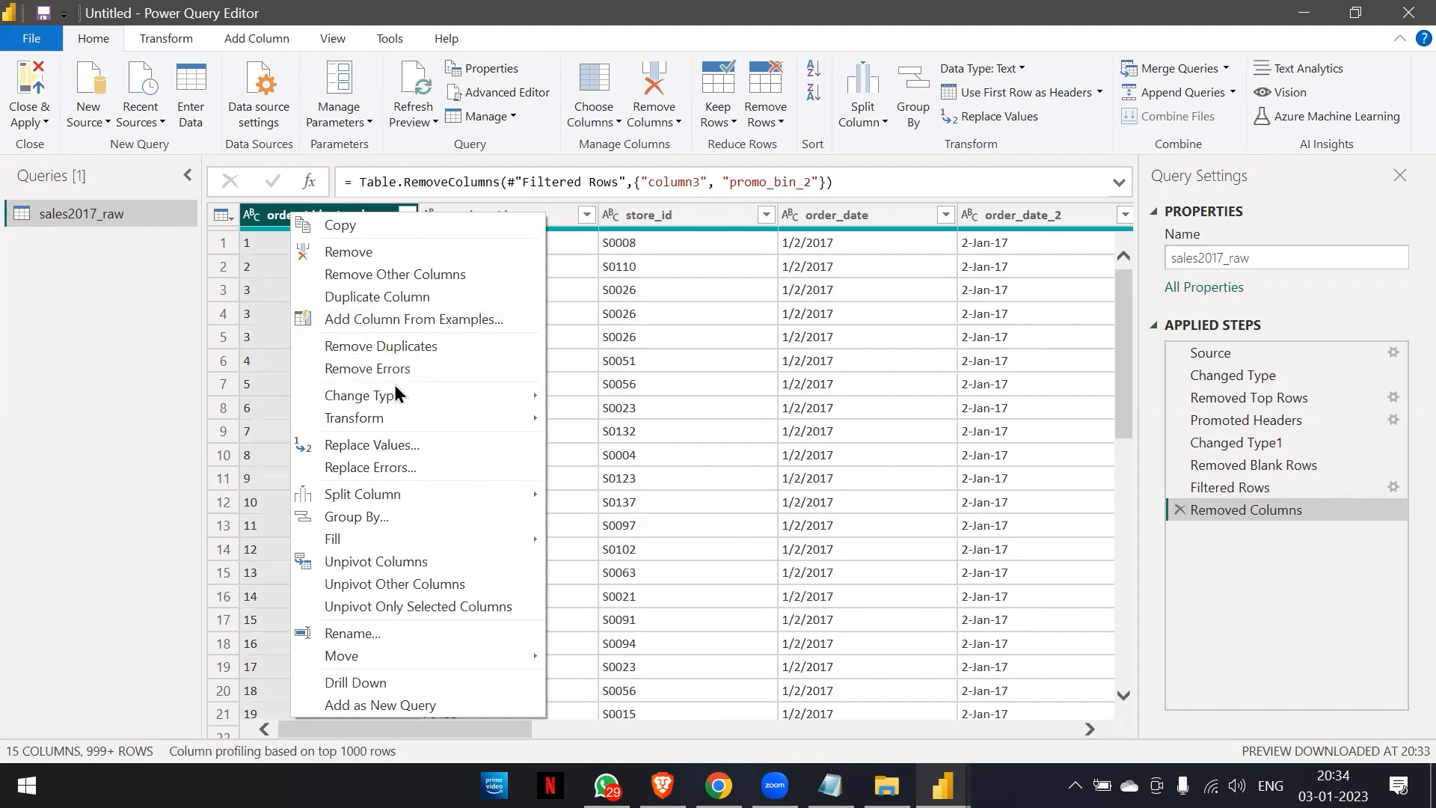
click(506, 12)
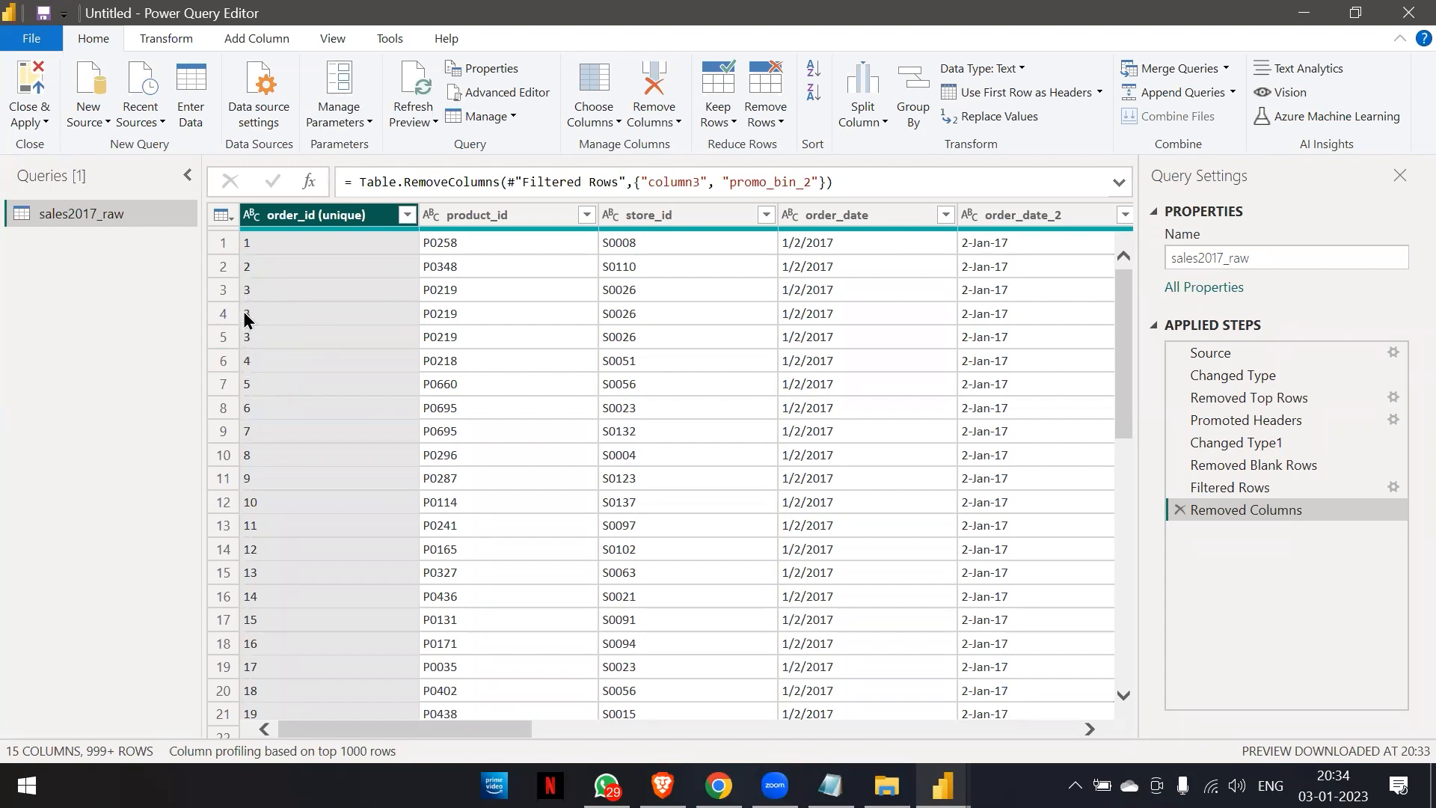
scroll(256, 410, down, 9)
scroll(256, 410, down, 4)
scroll(255, 410, up, 15)
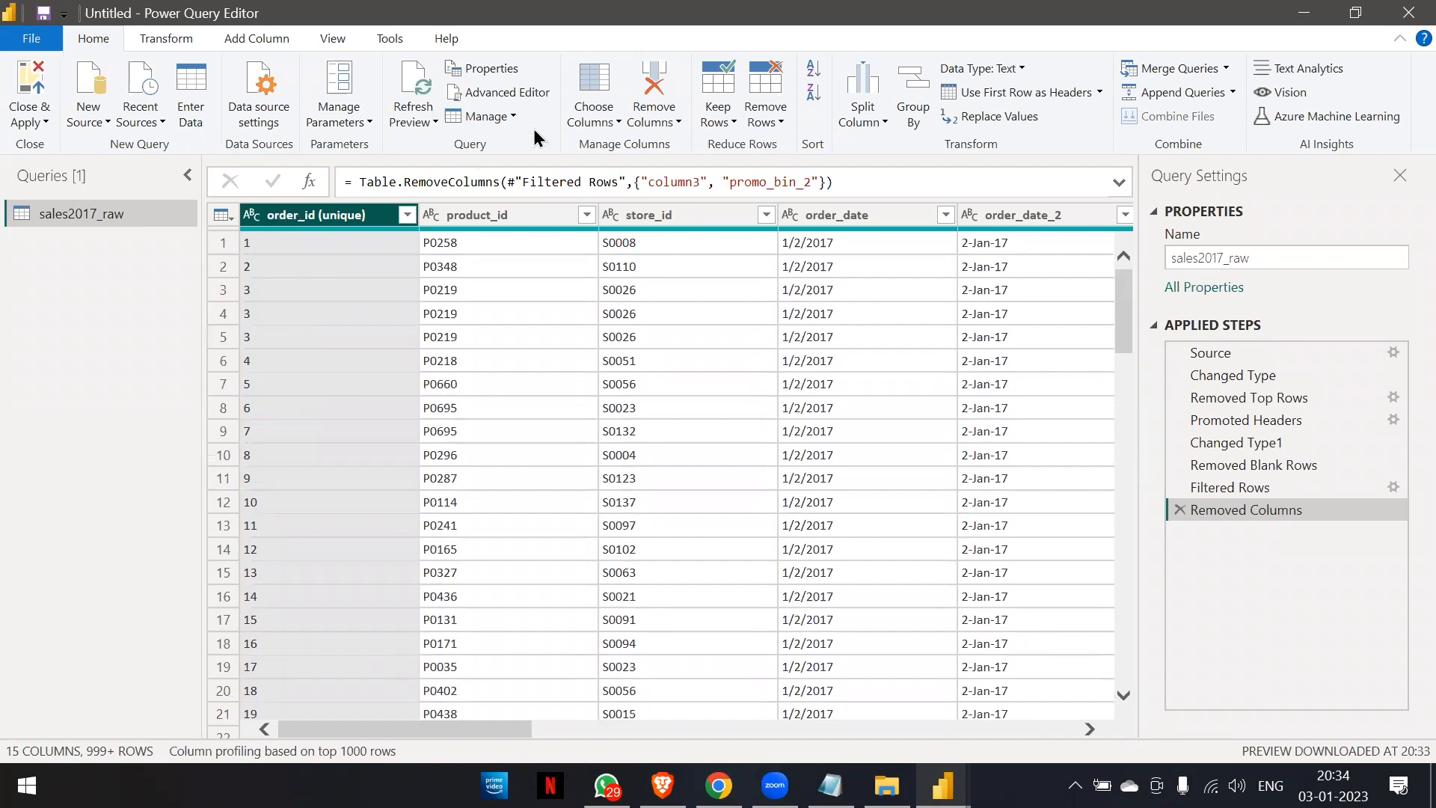
click(759, 134)
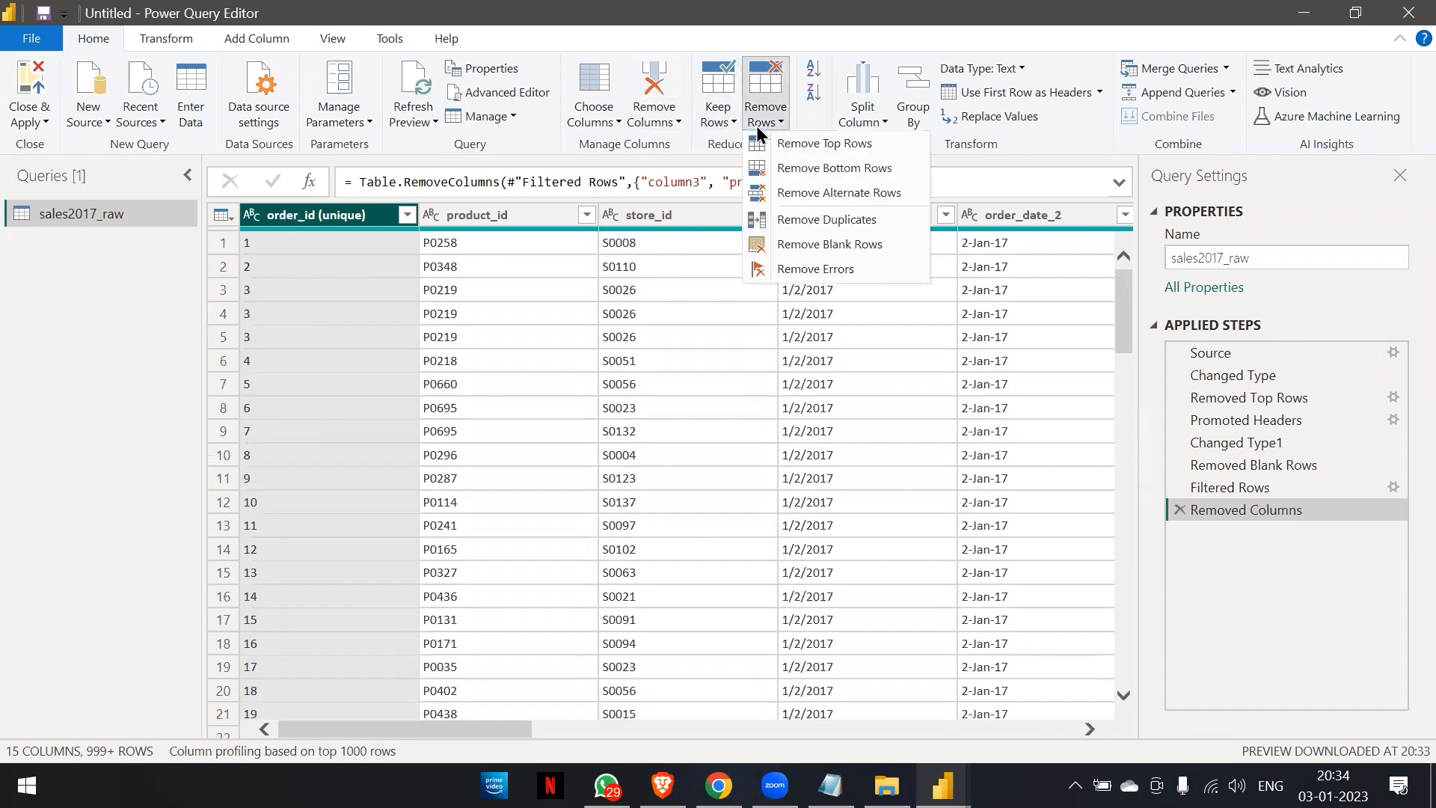
click(783, 222)
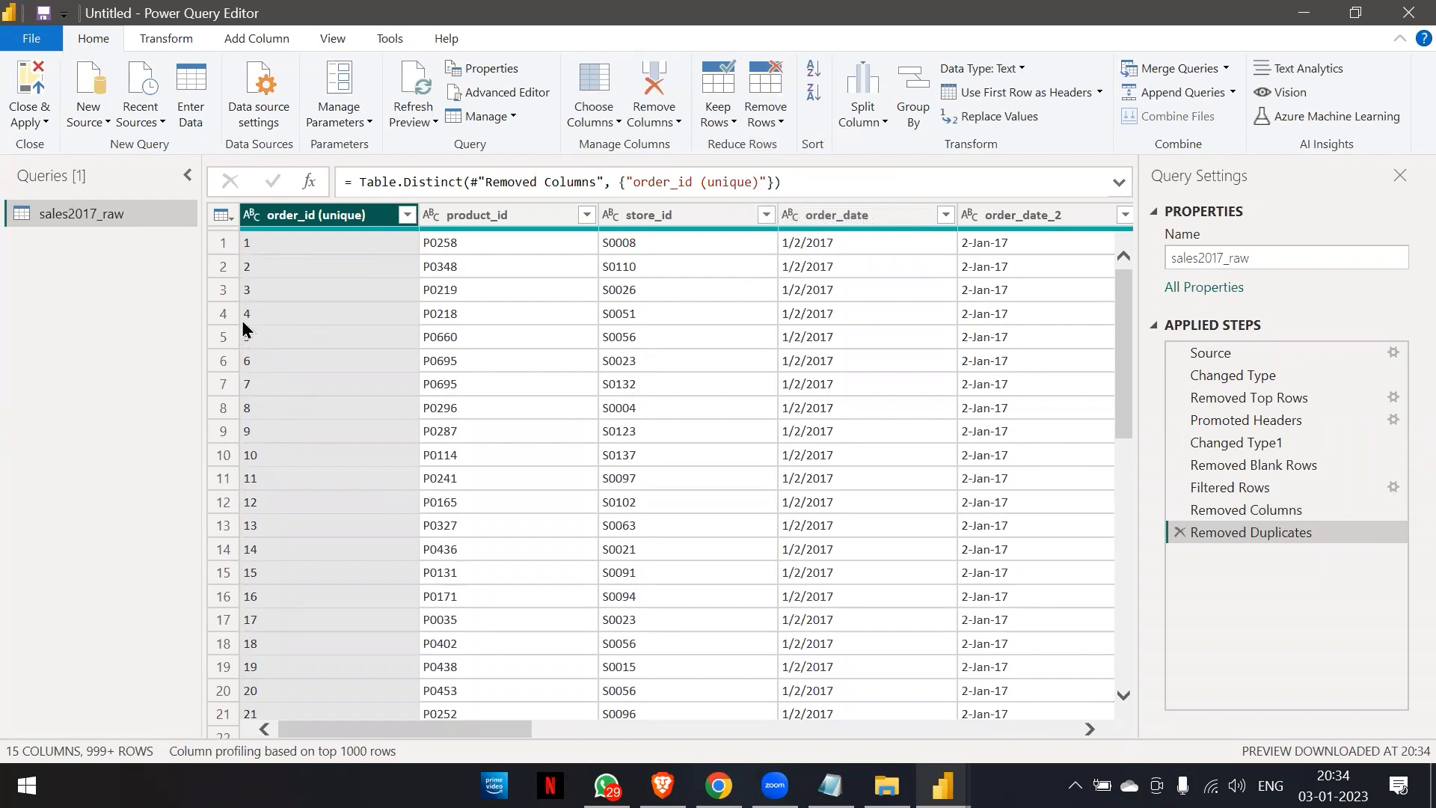
Check the order_id (unique) values down the table and the column quality summaries of order_id (unique) and promo_bin_1.
scroll(268, 465, down, 10)
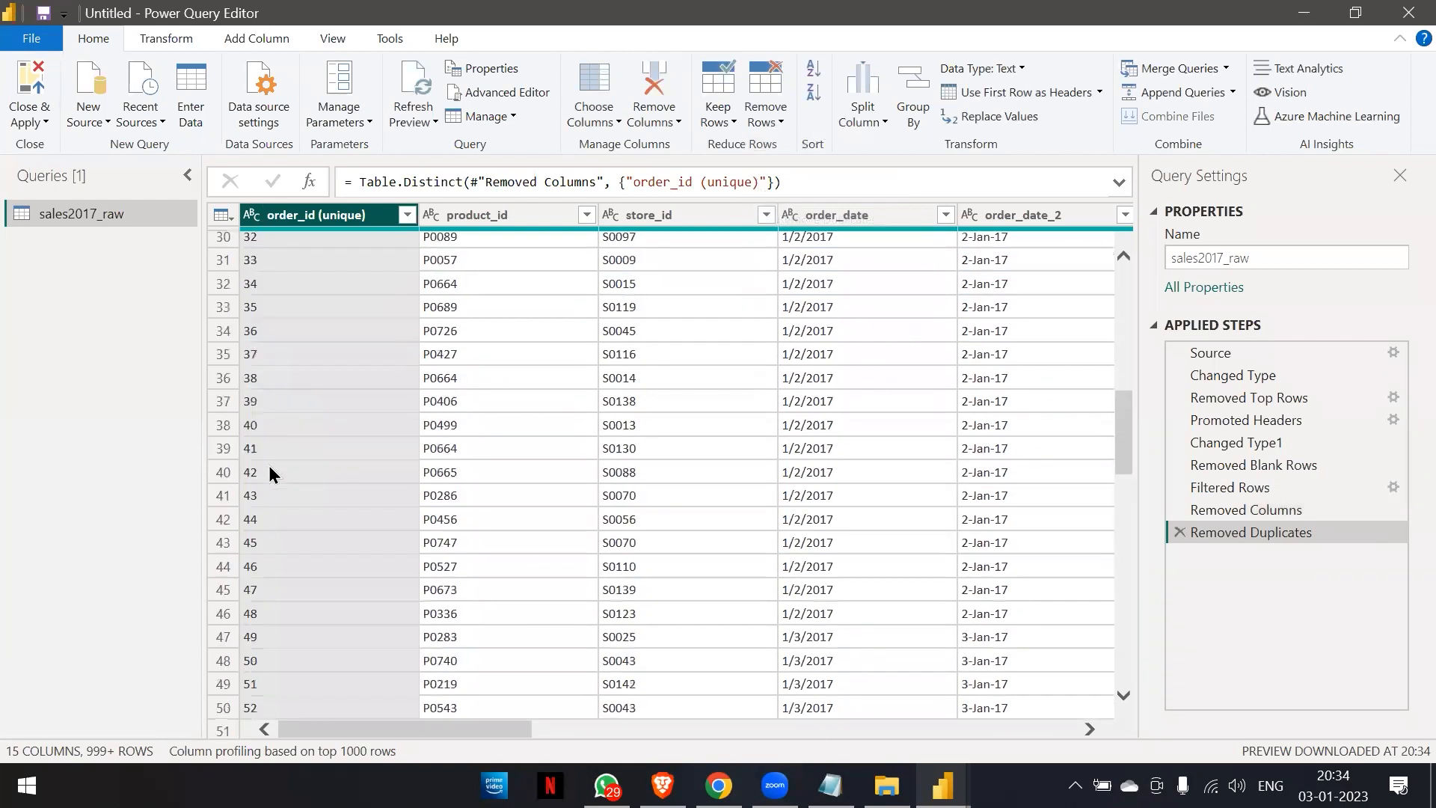
scroll(269, 467, down, 20)
scroll(269, 466, up, 20)
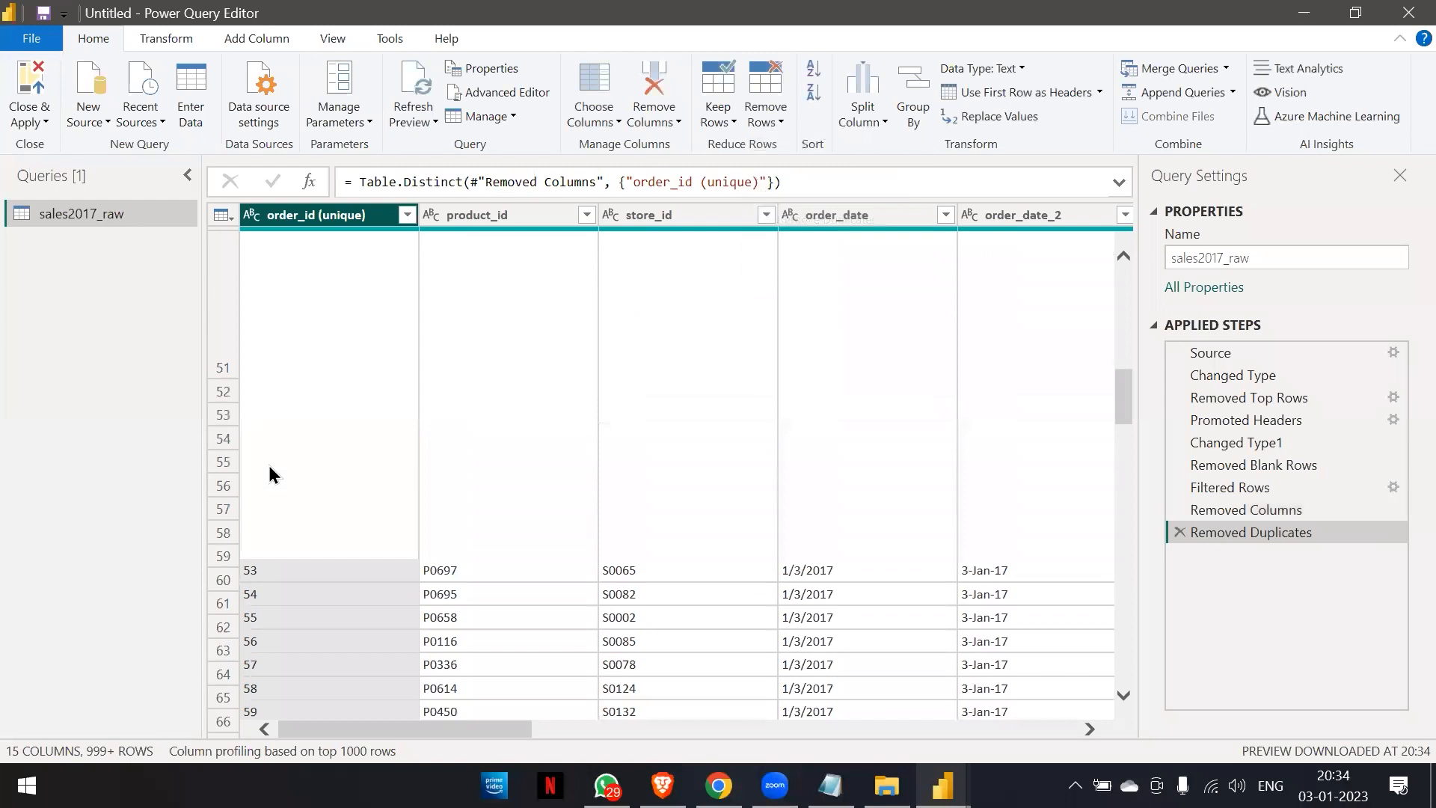
scroll(268, 465, up, 15)
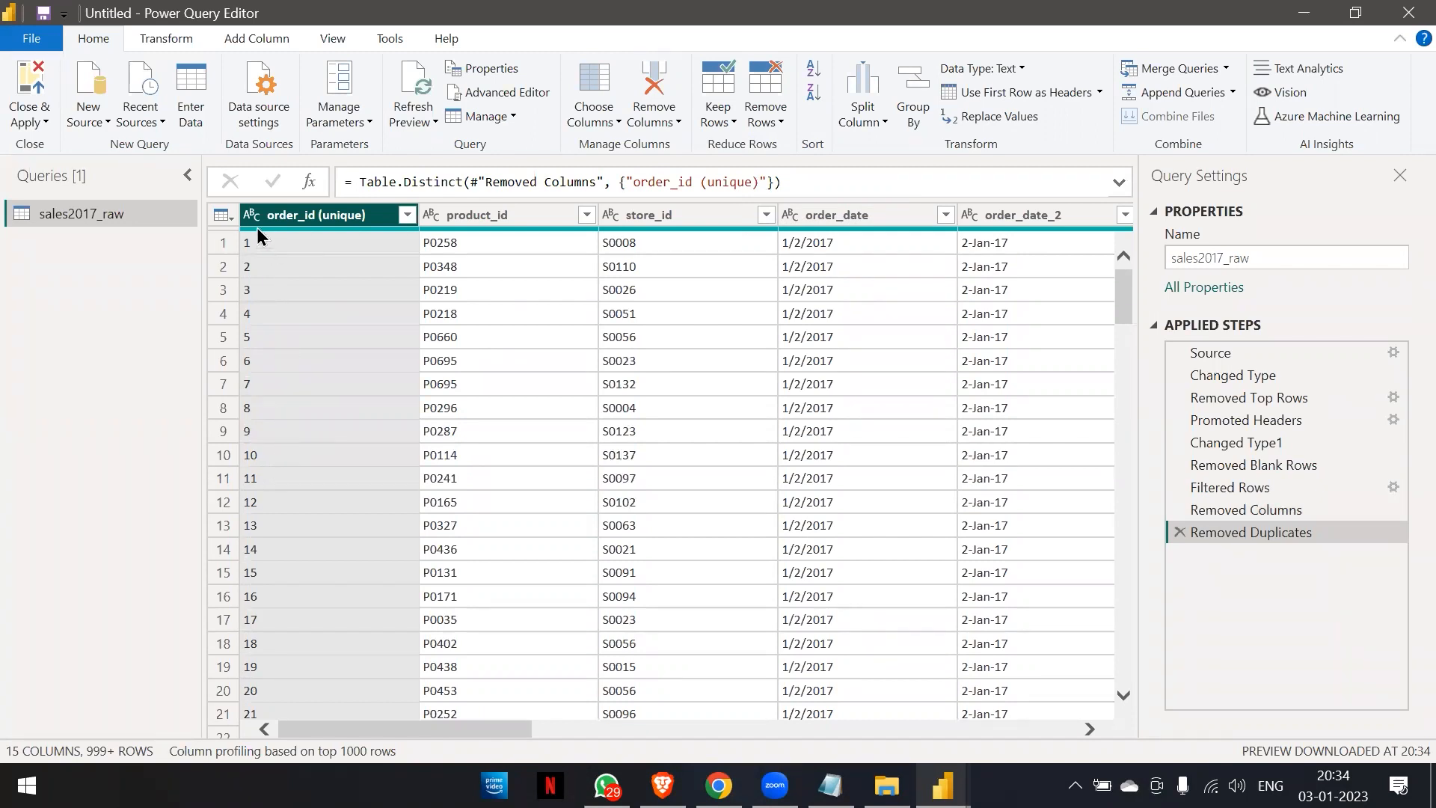
mouse_move(271, 229)
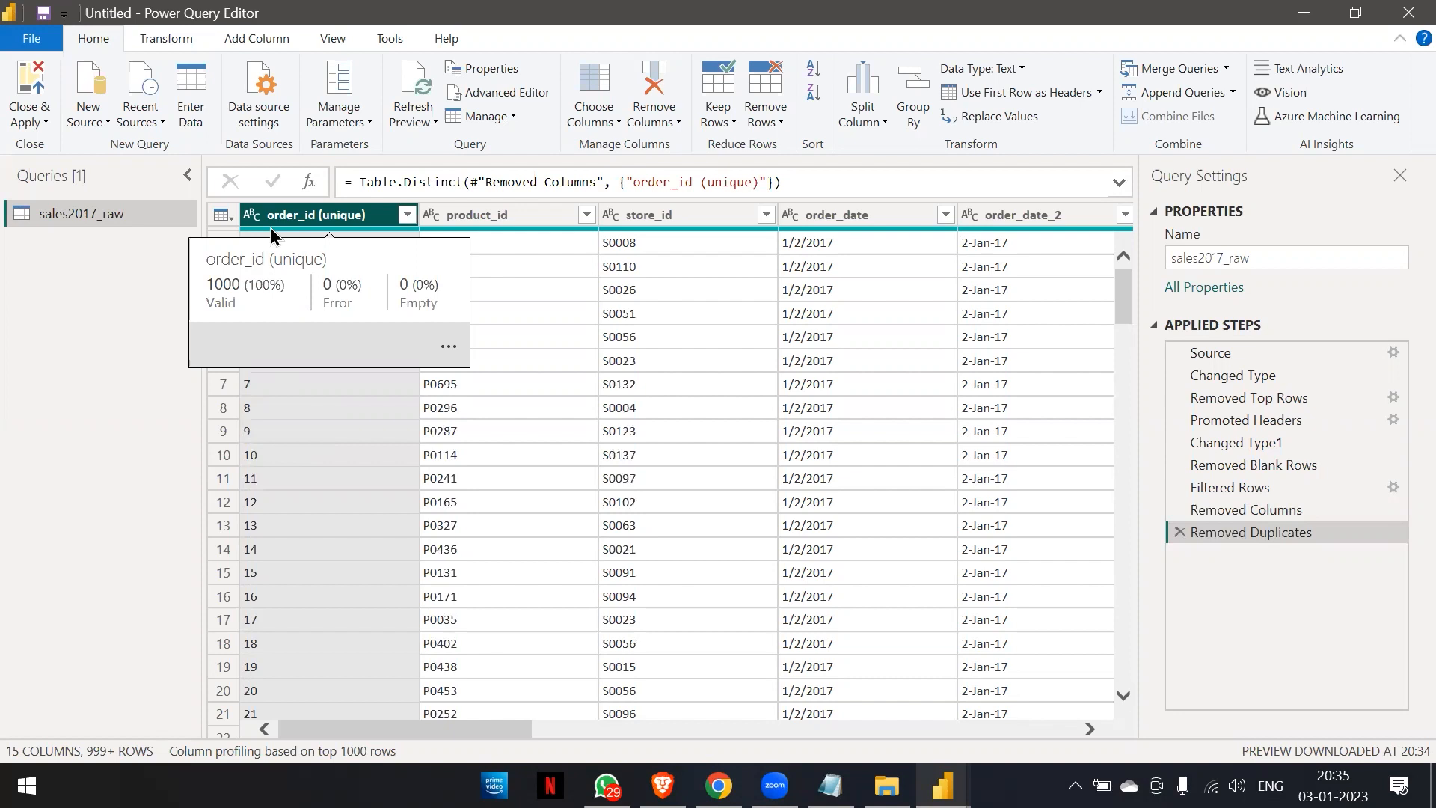
scroll(895, 456, right, 6)
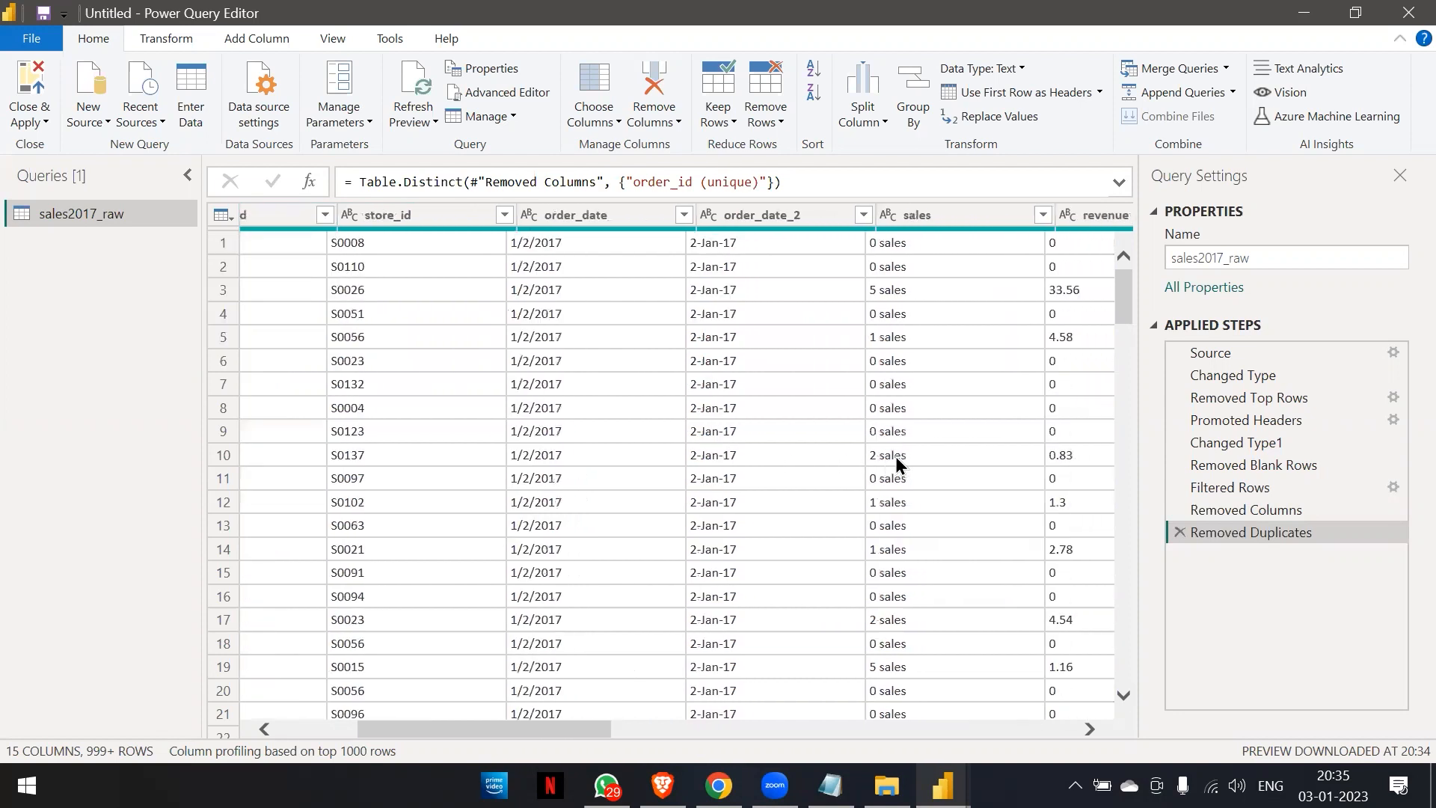
scroll(896, 458, right, 5)
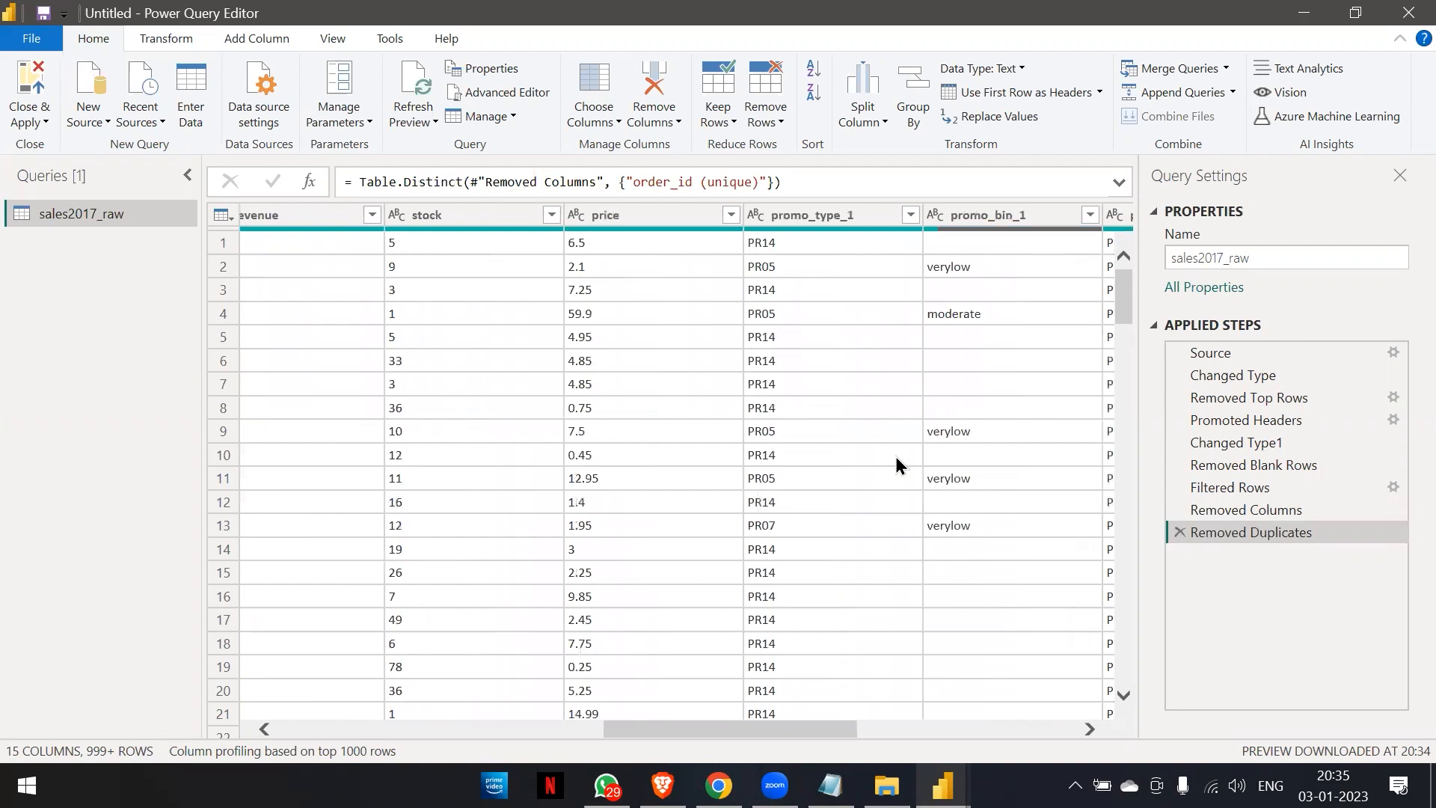
scroll(896, 458, right, 1)
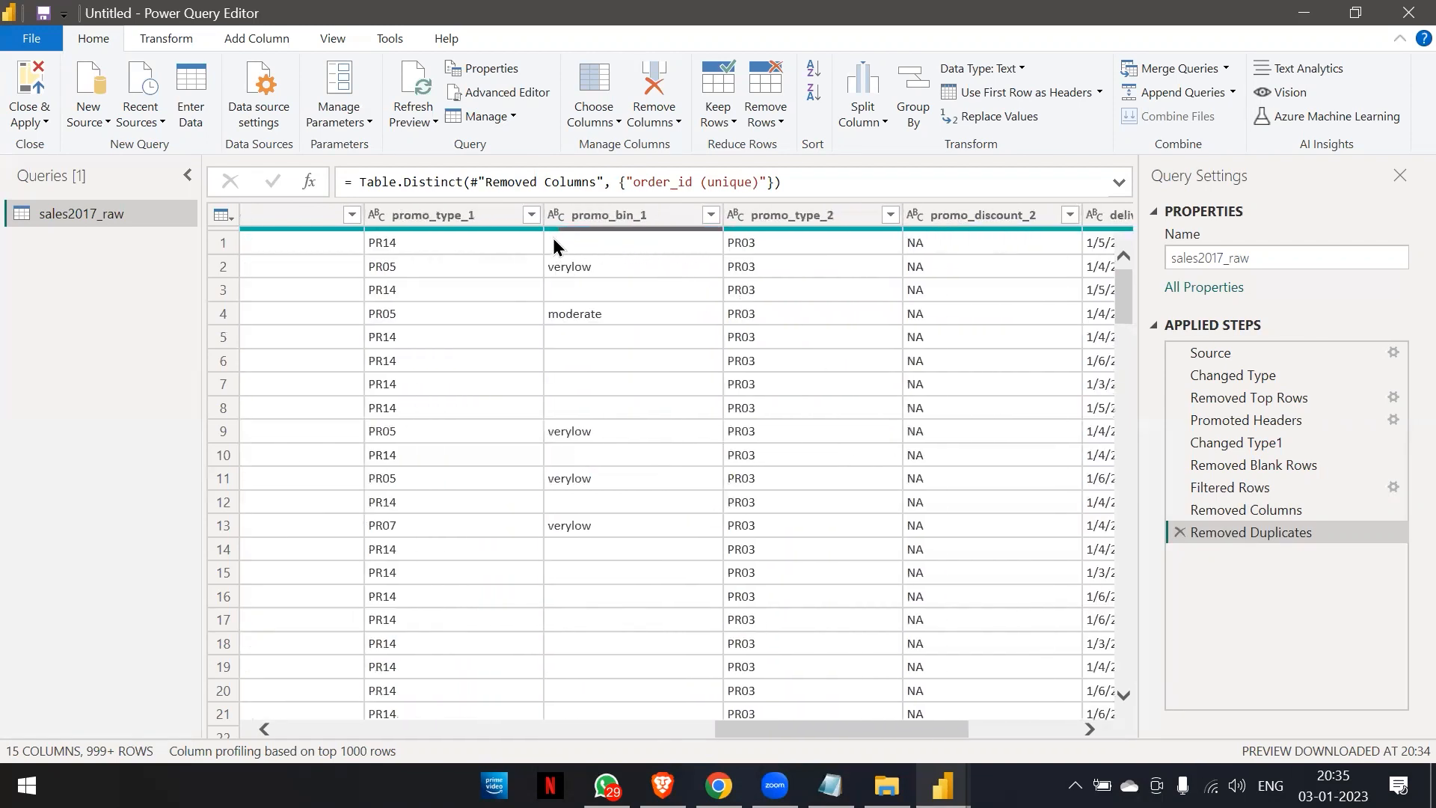
mouse_move(568, 230)
scroll(841, 455, right, 3)
scroll(842, 456, left, 10)
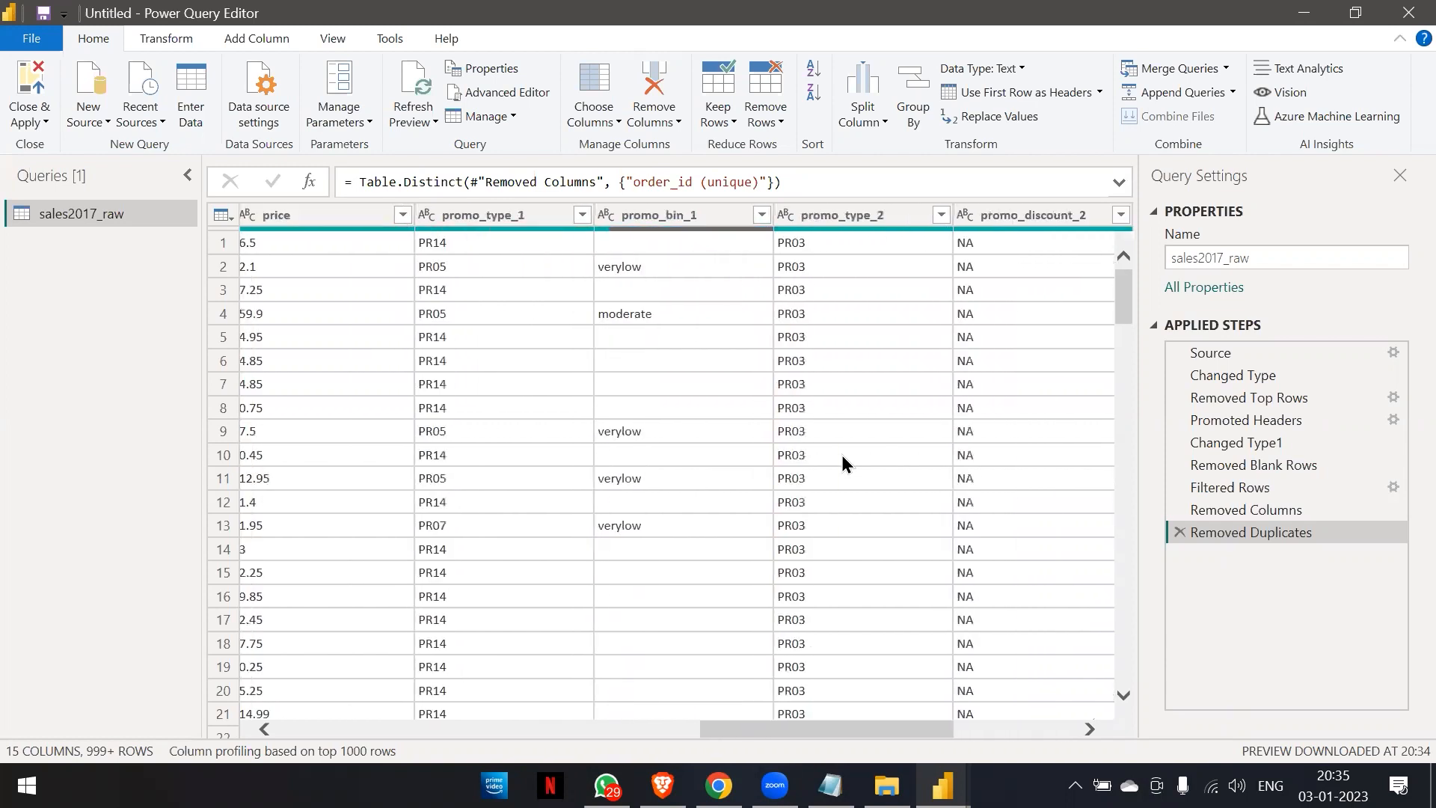
scroll(841, 455, left, 6)
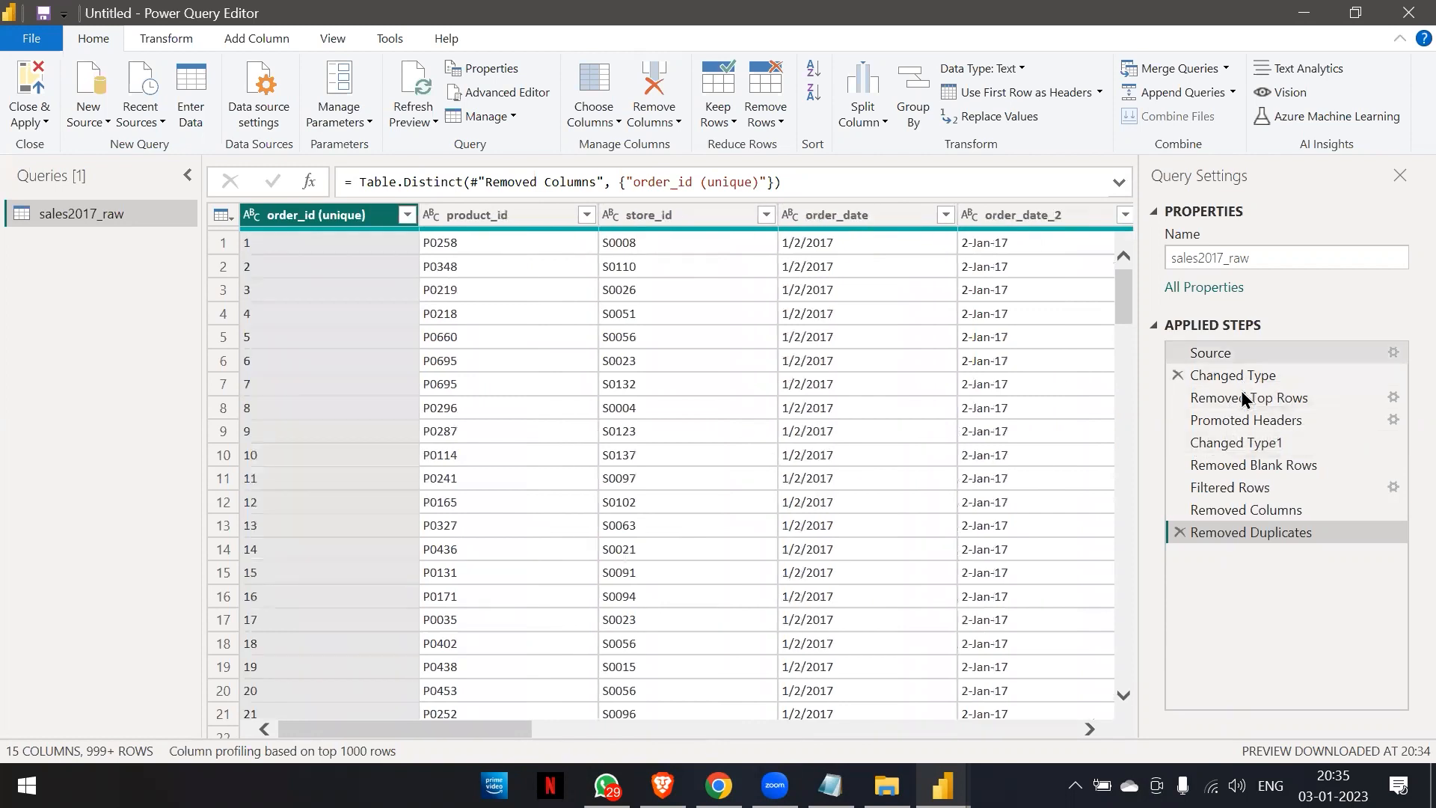
Compare the column quality at the Removed Top Rows step with that at the Removed Duplicates step.
click(1243, 400)
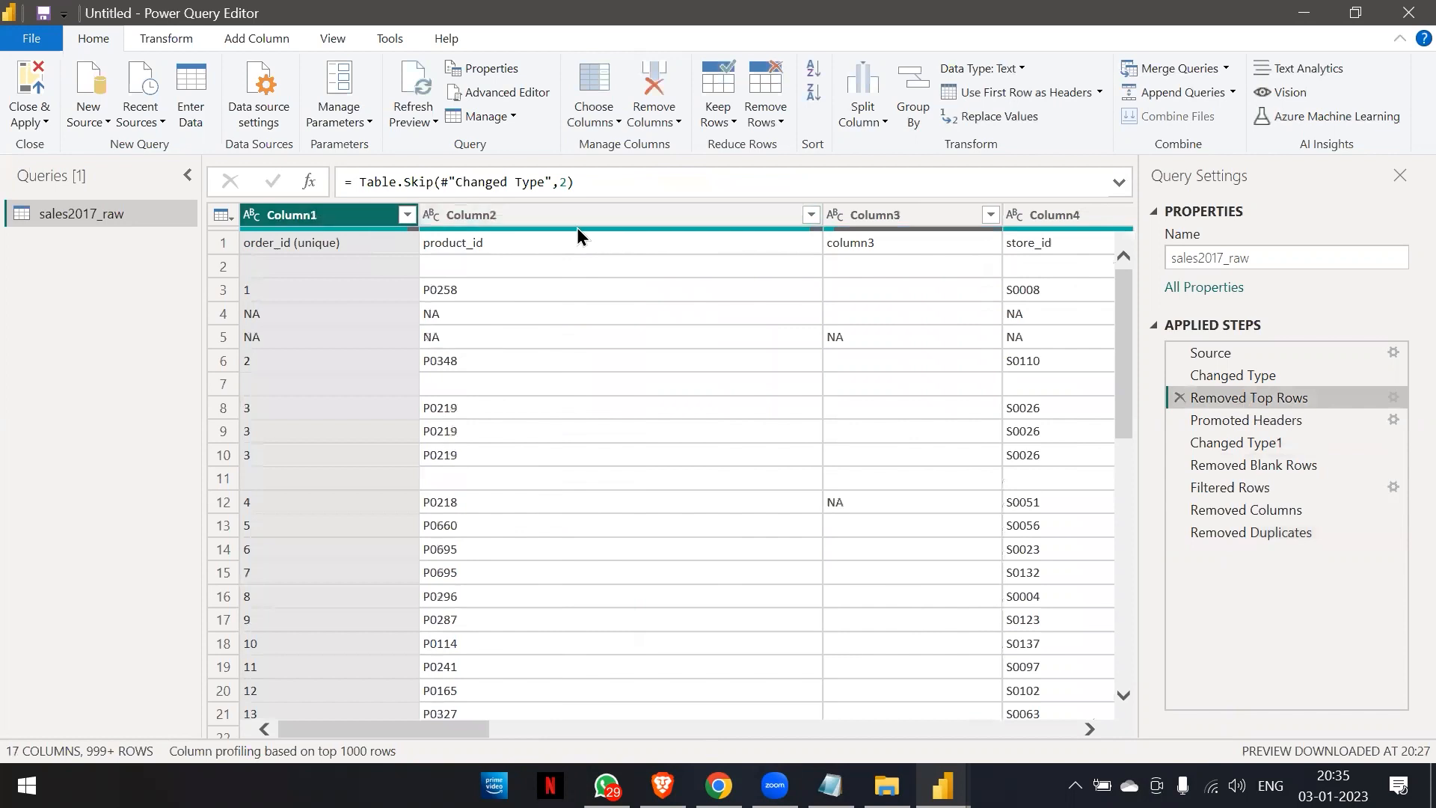
mouse_move(380, 234)
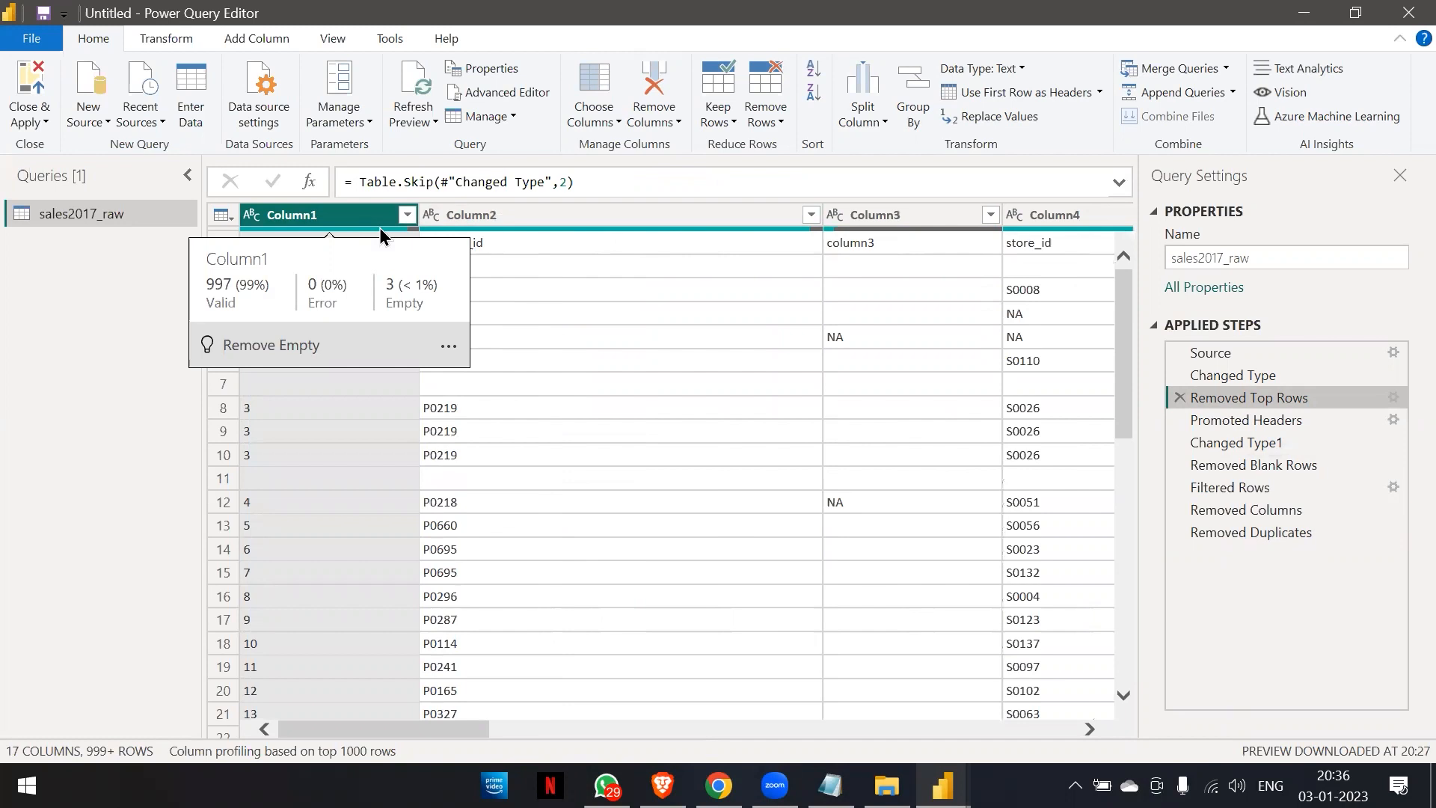
click(1240, 535)
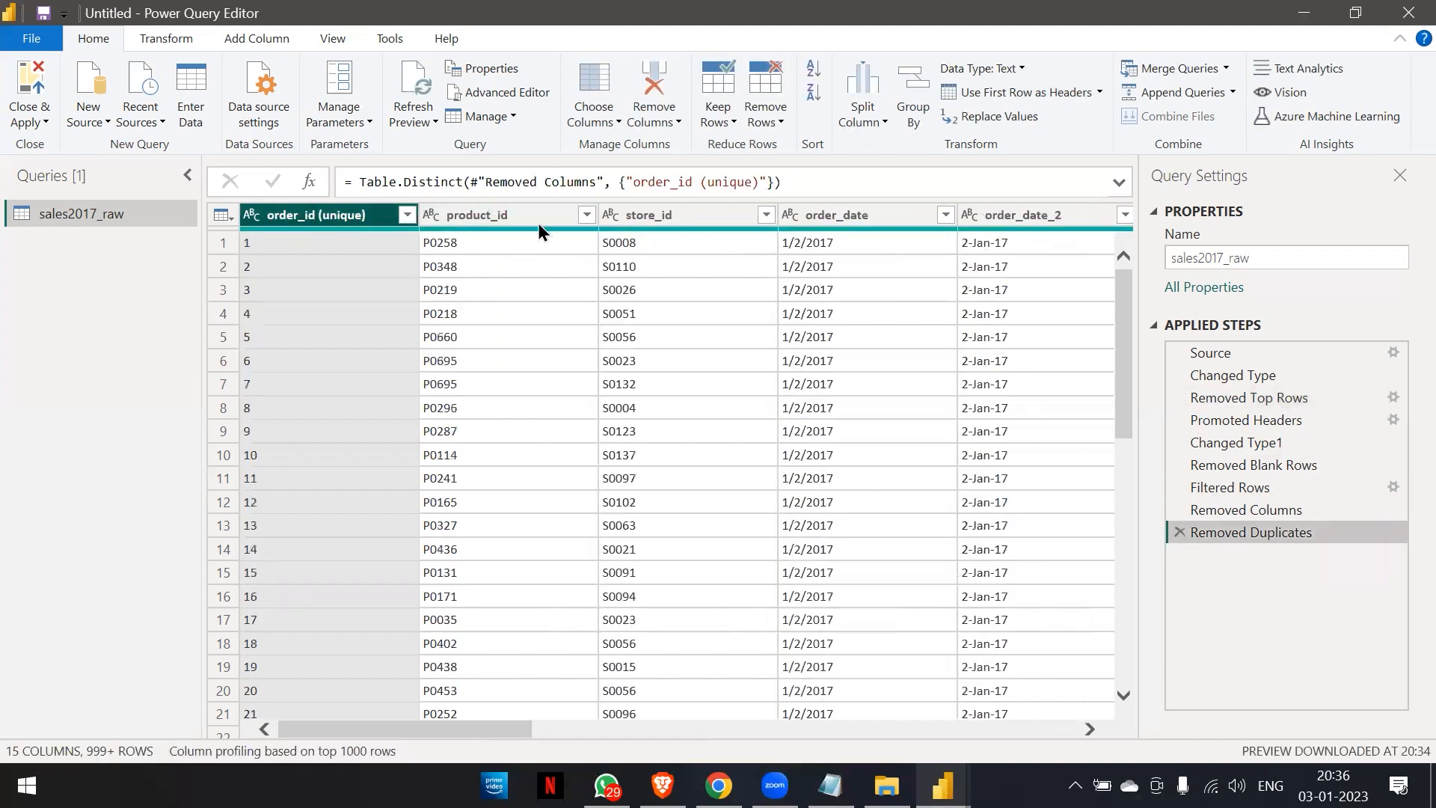
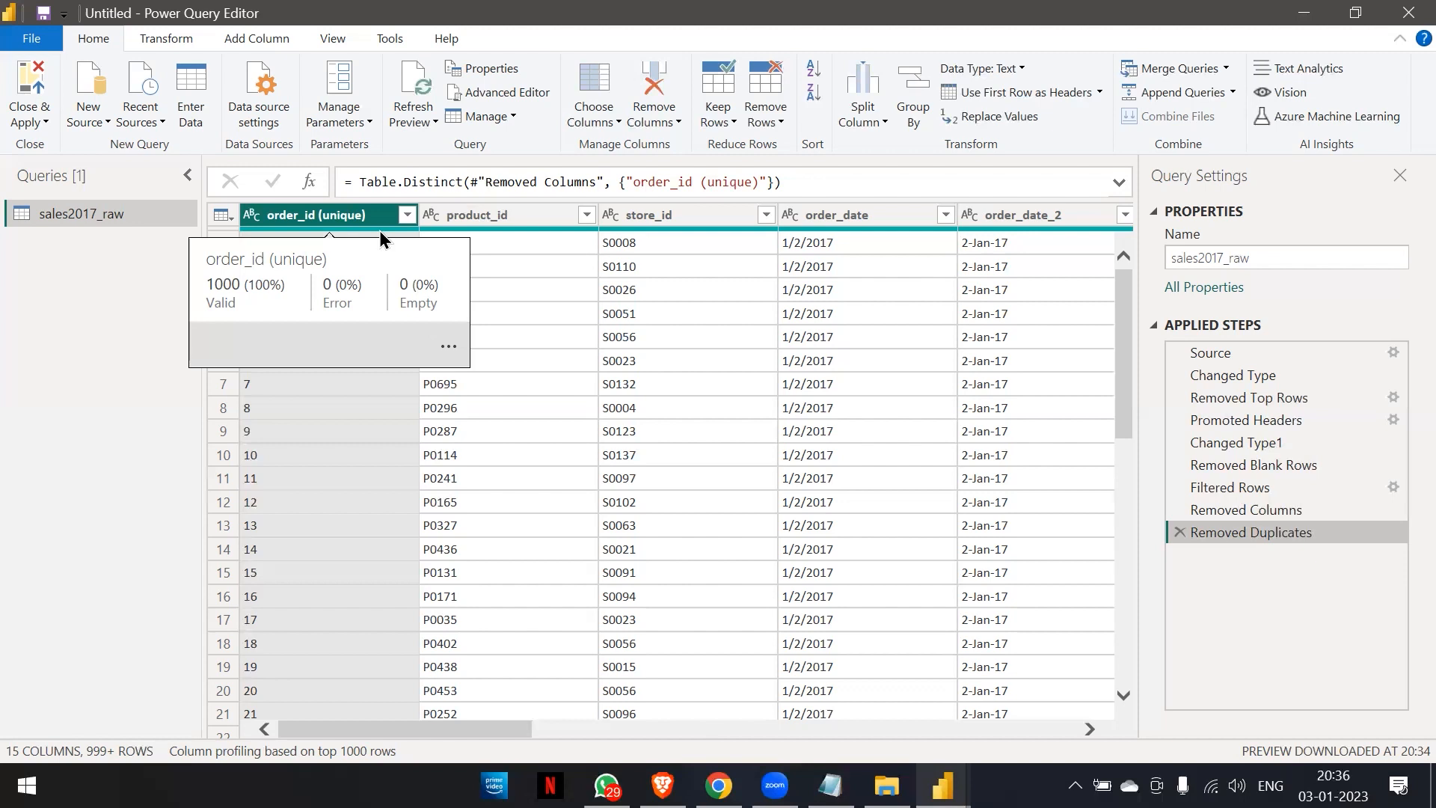
Look across the table's columns and check the column quality summary of promo_bin_1.
scroll(643, 334, right, 5)
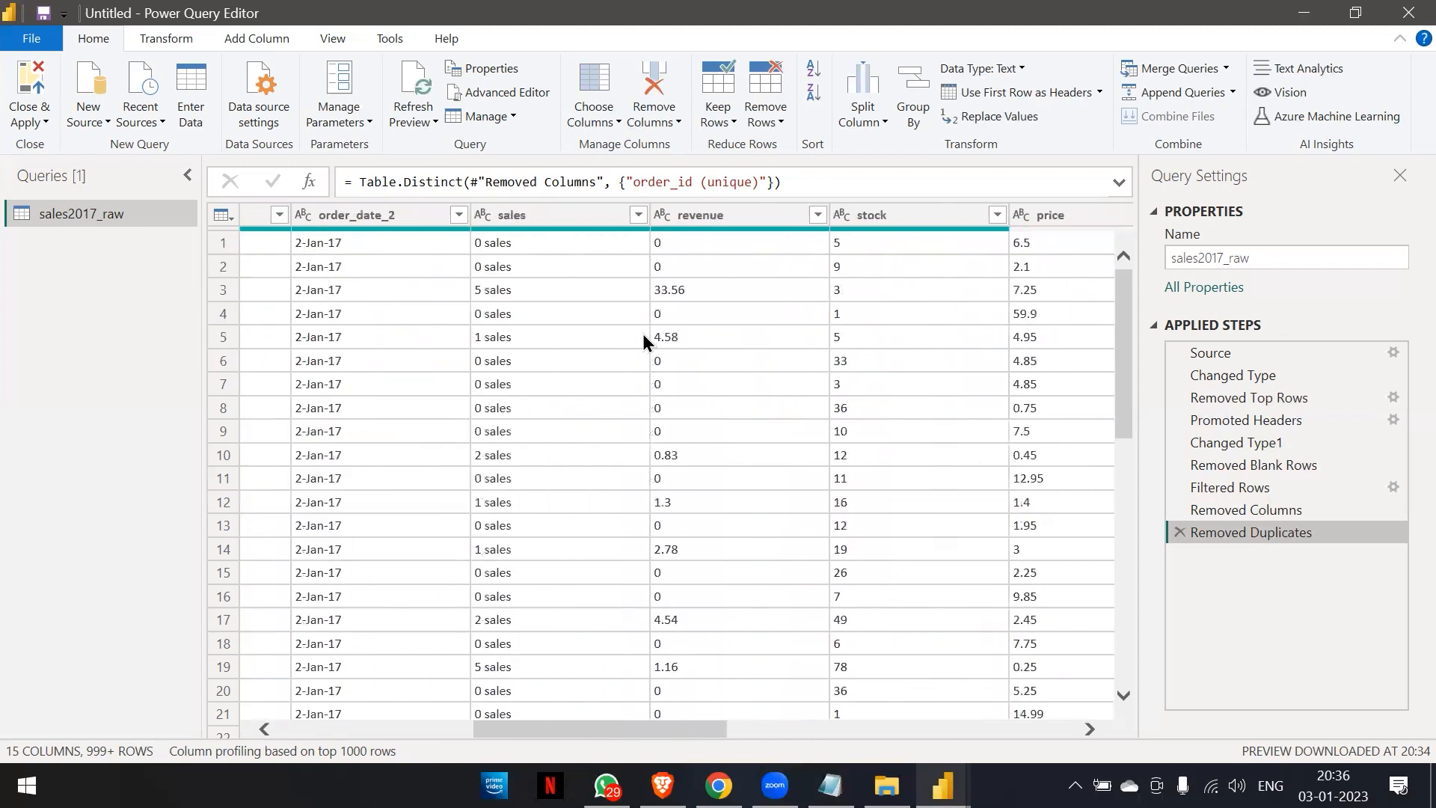
scroll(643, 334, right, 6)
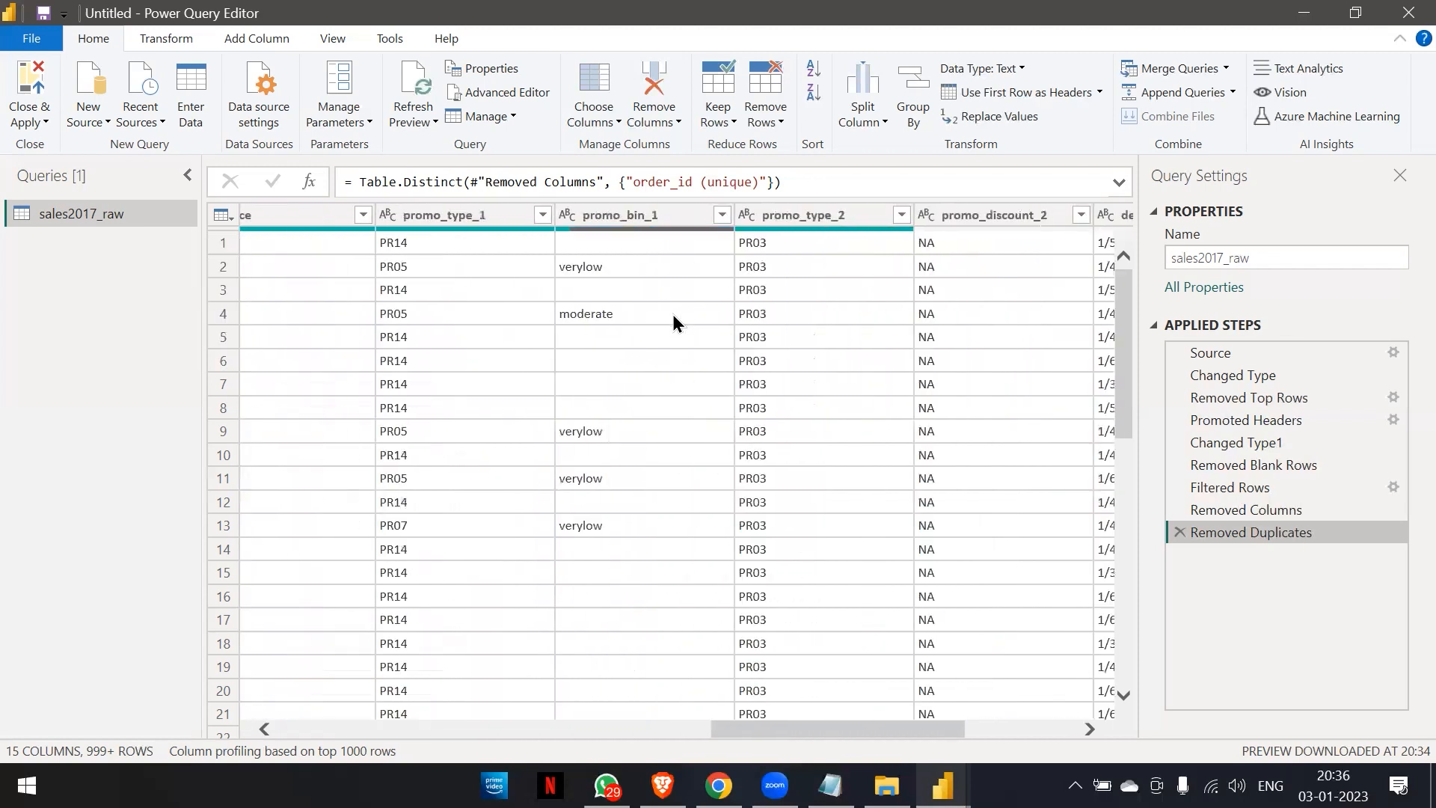
mouse_move(629, 230)
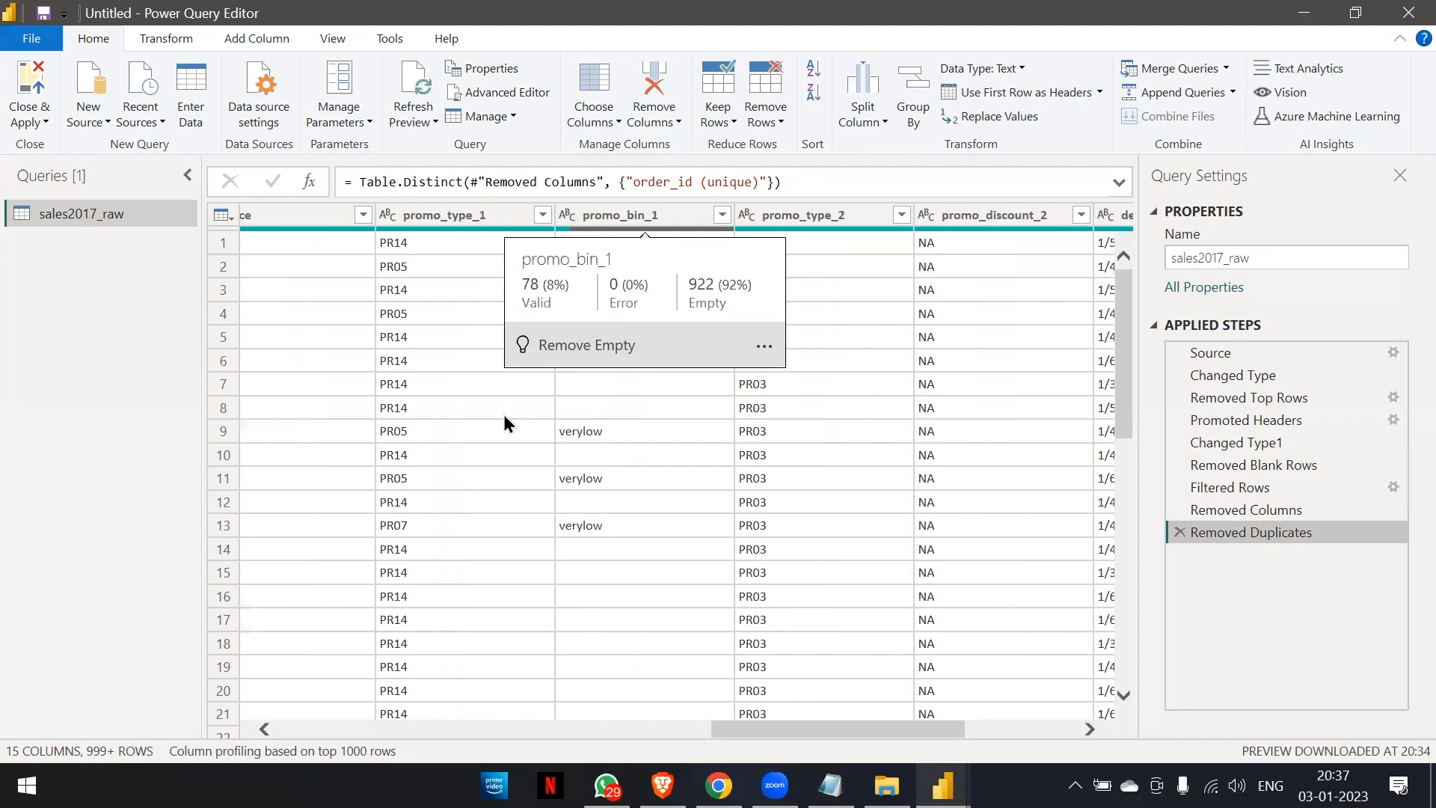
scroll(504, 414, left, 5)
scroll(504, 414, left, 6)
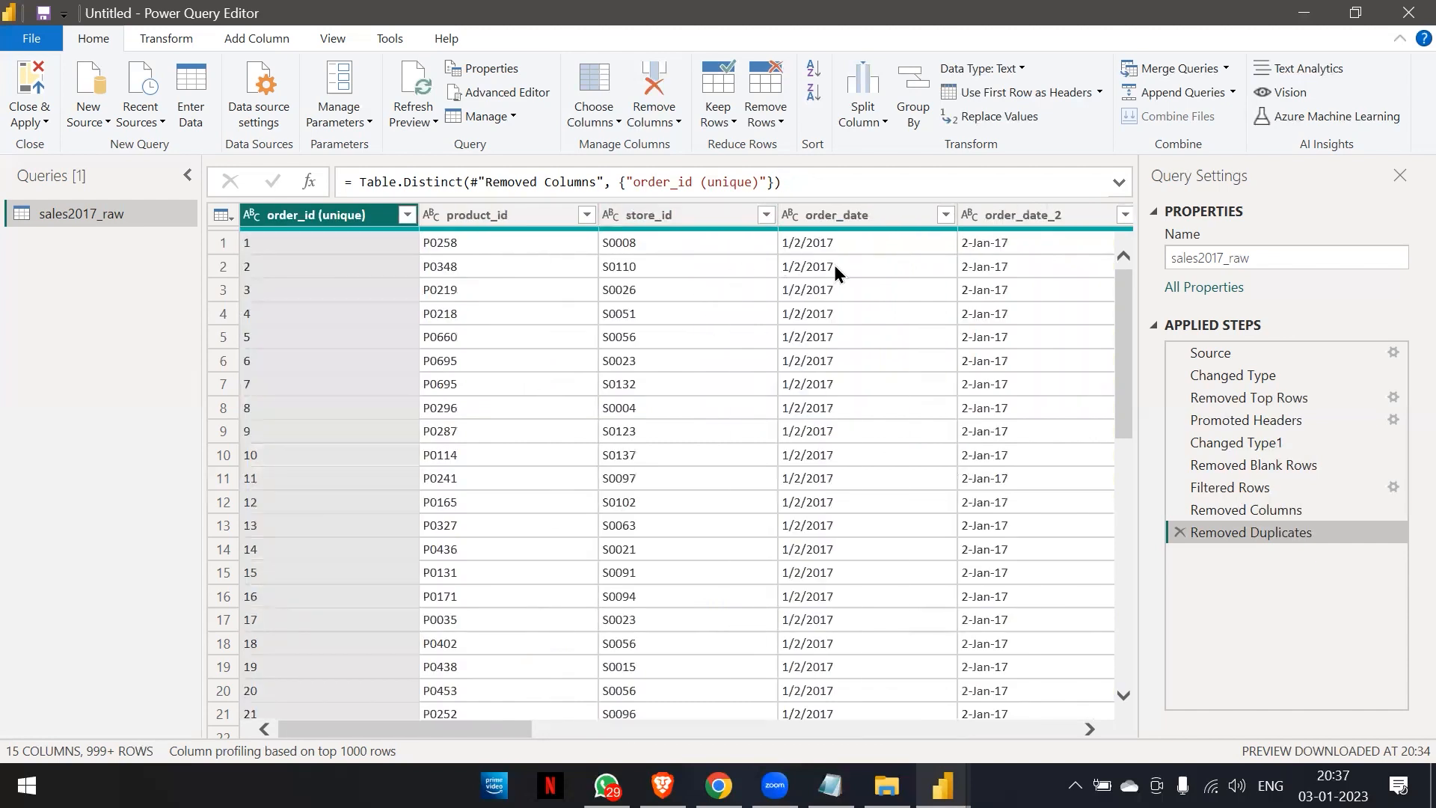
Try promoting the first data row to headers to inspect the date column's errors, and delete the resulting Changed Type2 and Promoted Headers1 steps.
click(962, 94)
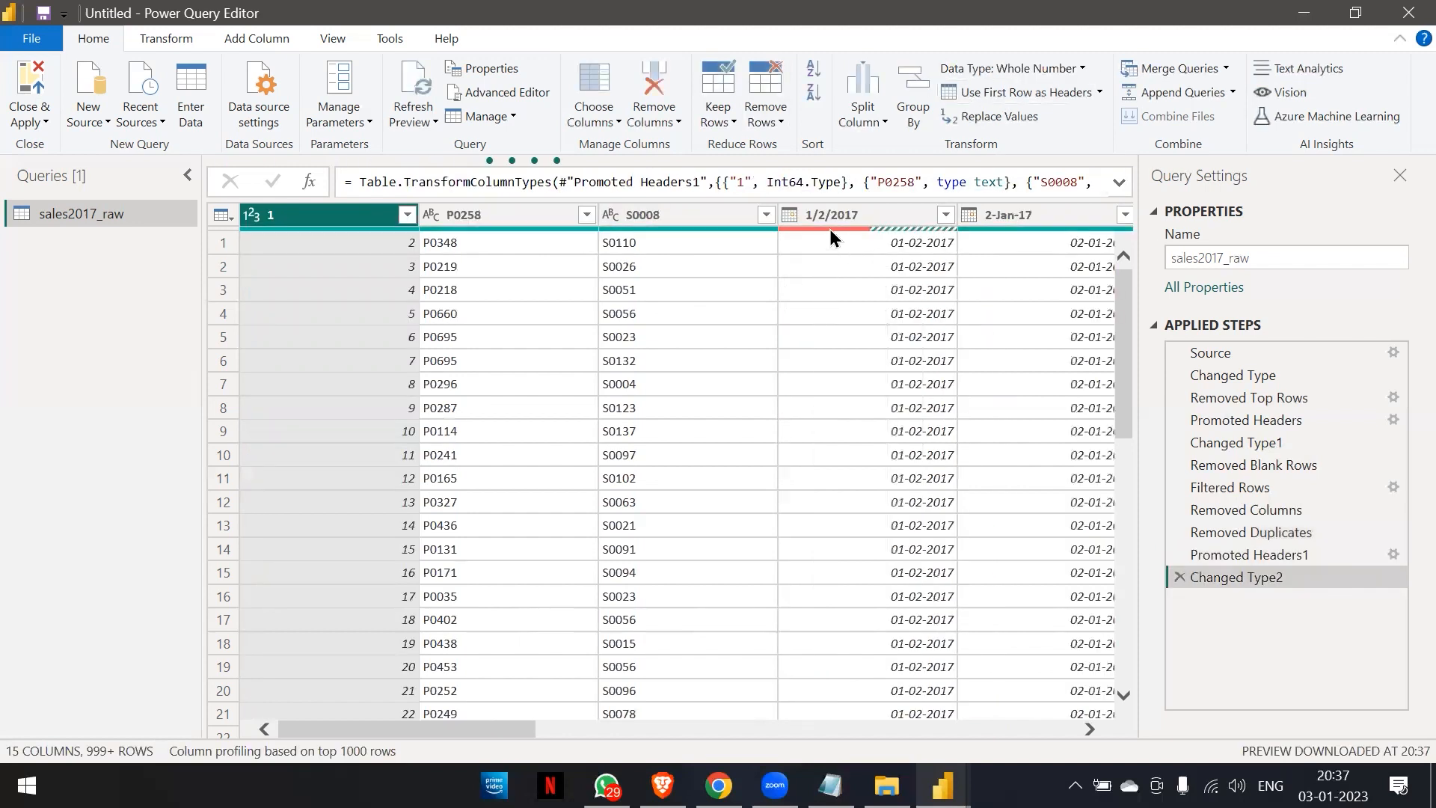
mouse_move(830, 231)
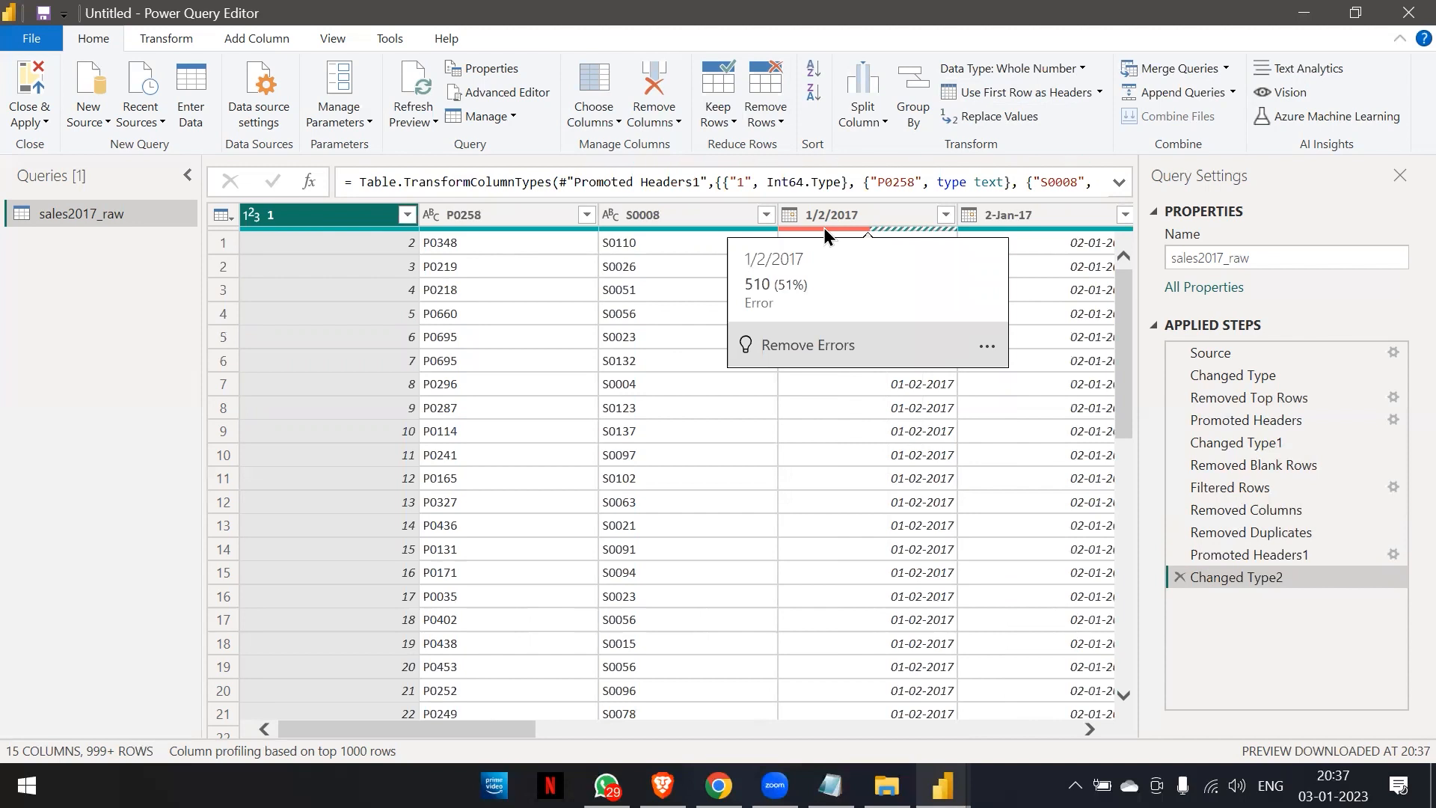
click(1180, 577)
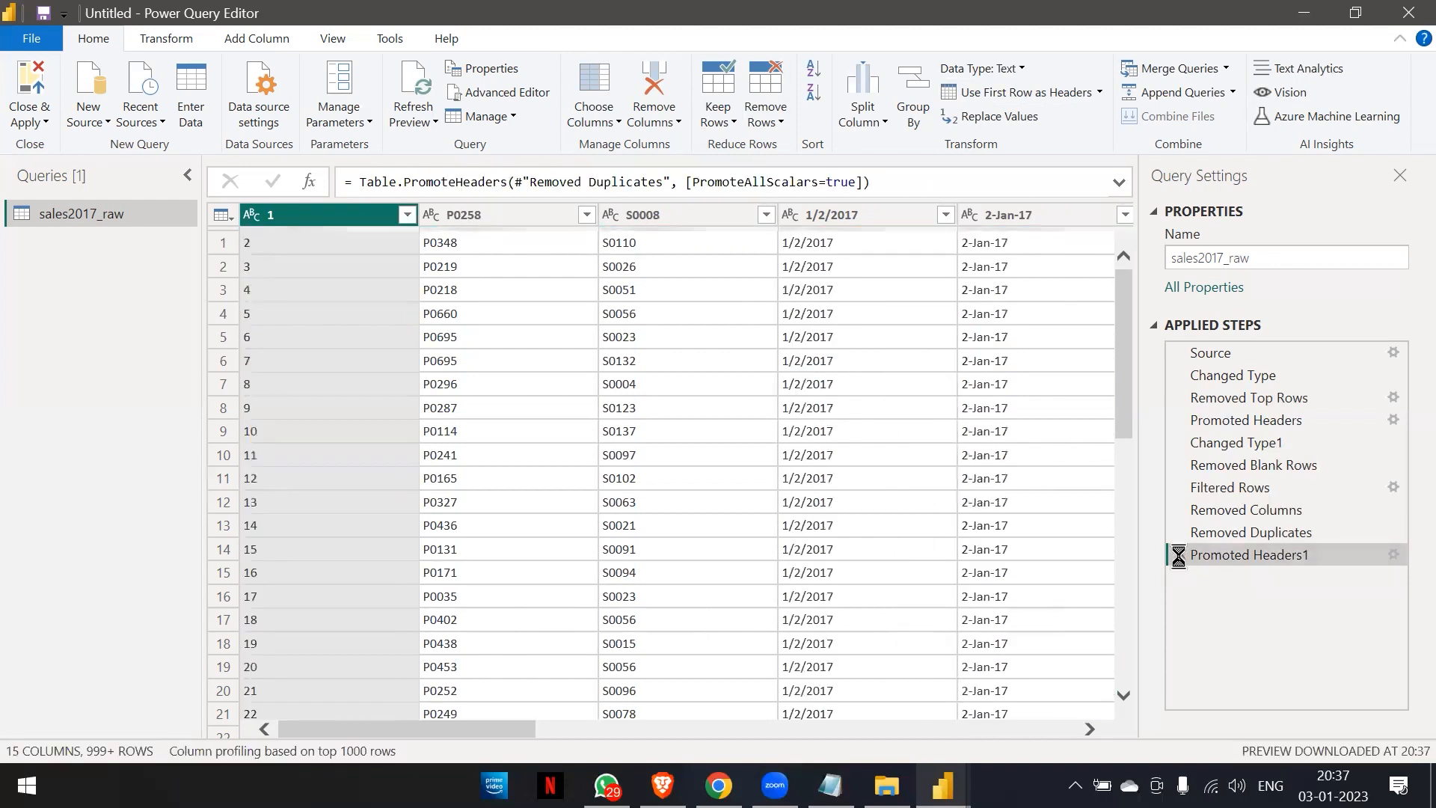
click(1179, 555)
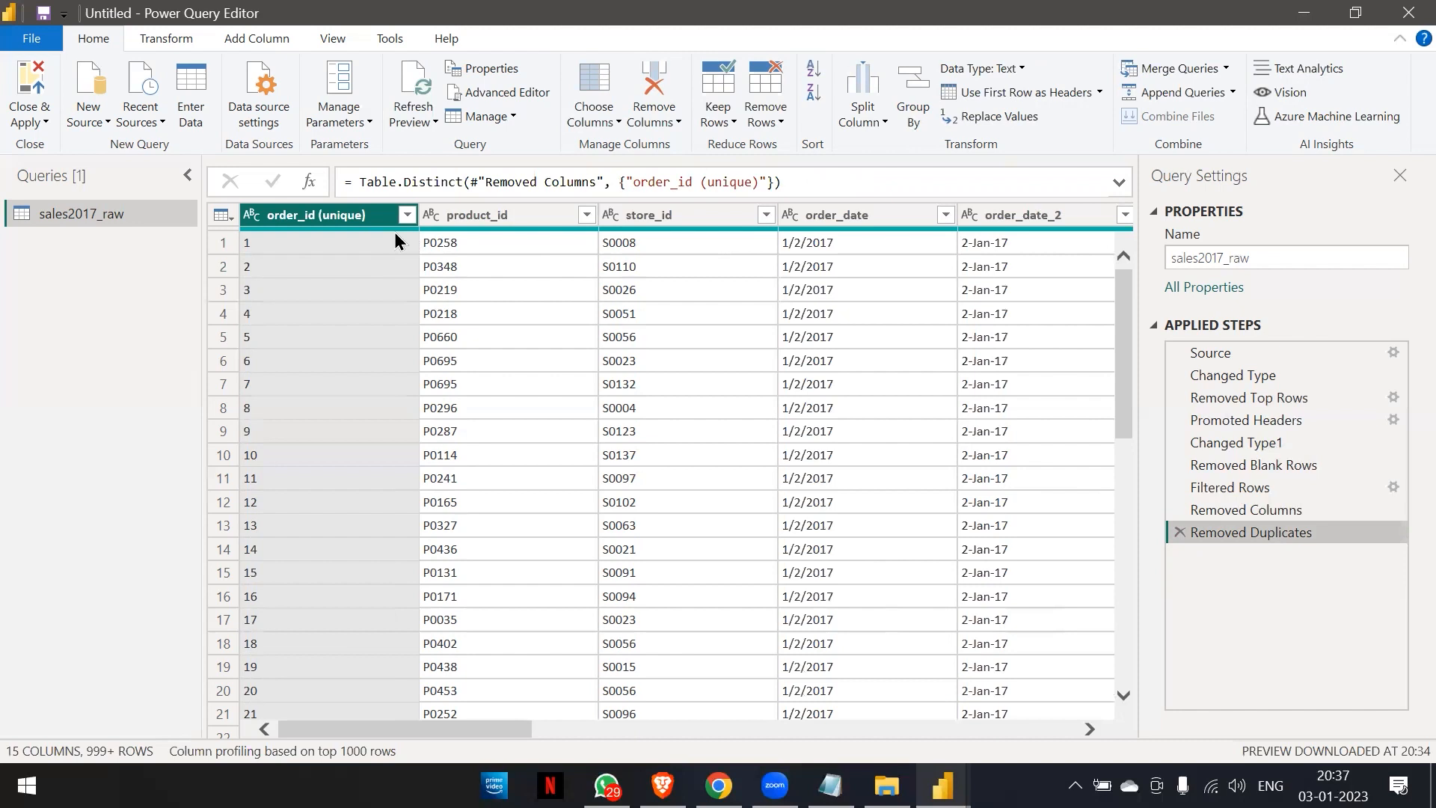
Review the column quality of promo_bin_1, store_id and order_date_2, and look over the delivery date format columns.
scroll(644, 279, right, 5)
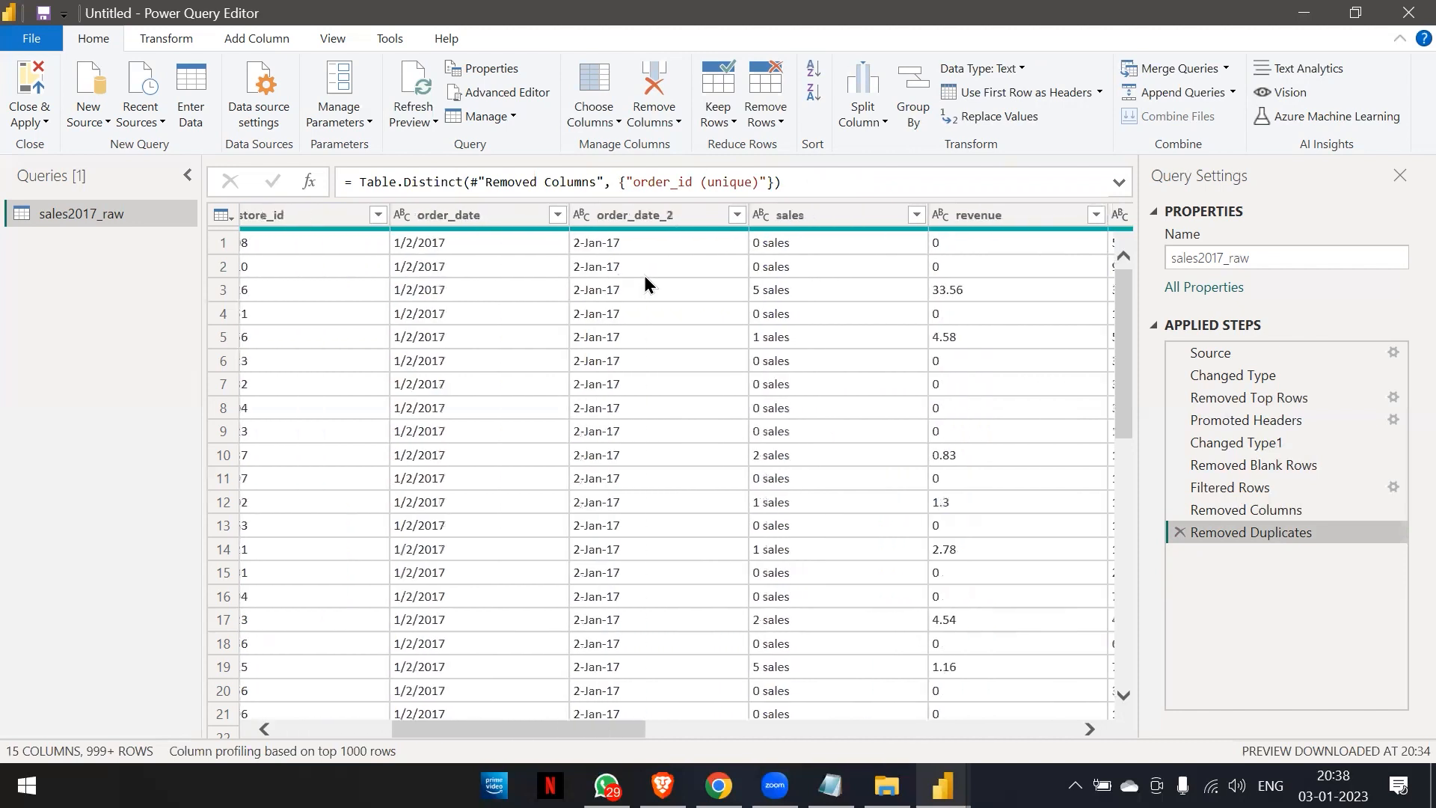
scroll(645, 278, right, 8)
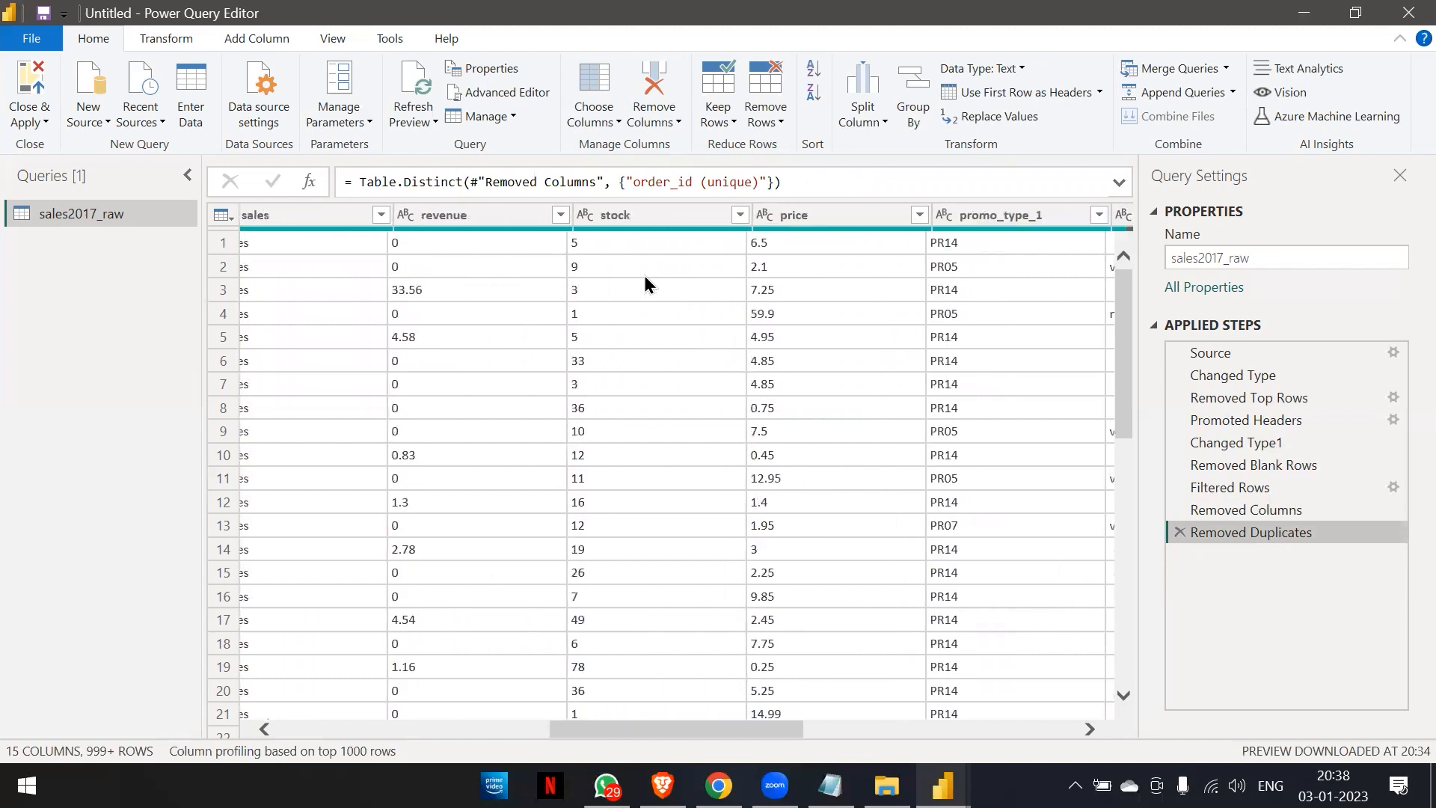
scroll(644, 275, right, 5)
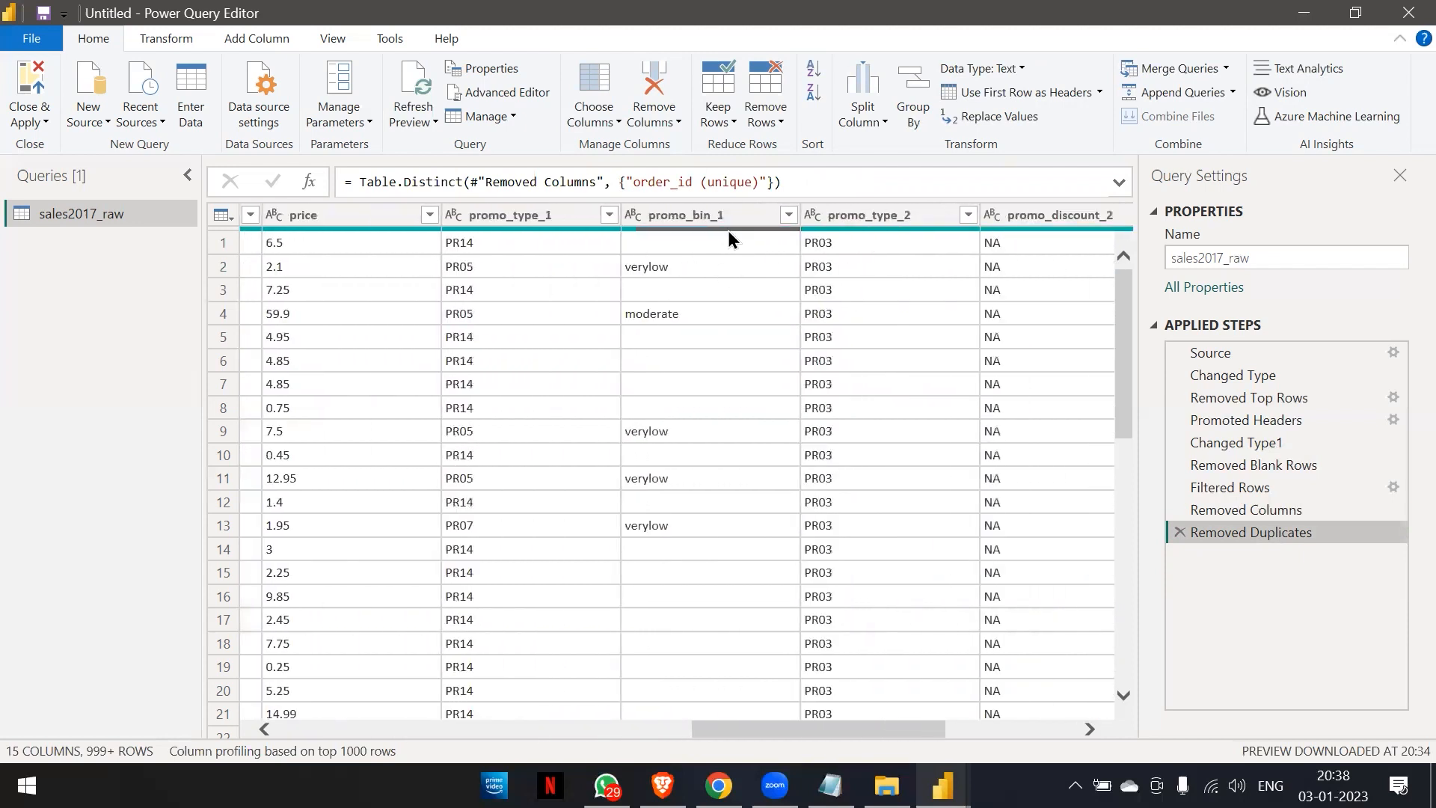
mouse_move(729, 232)
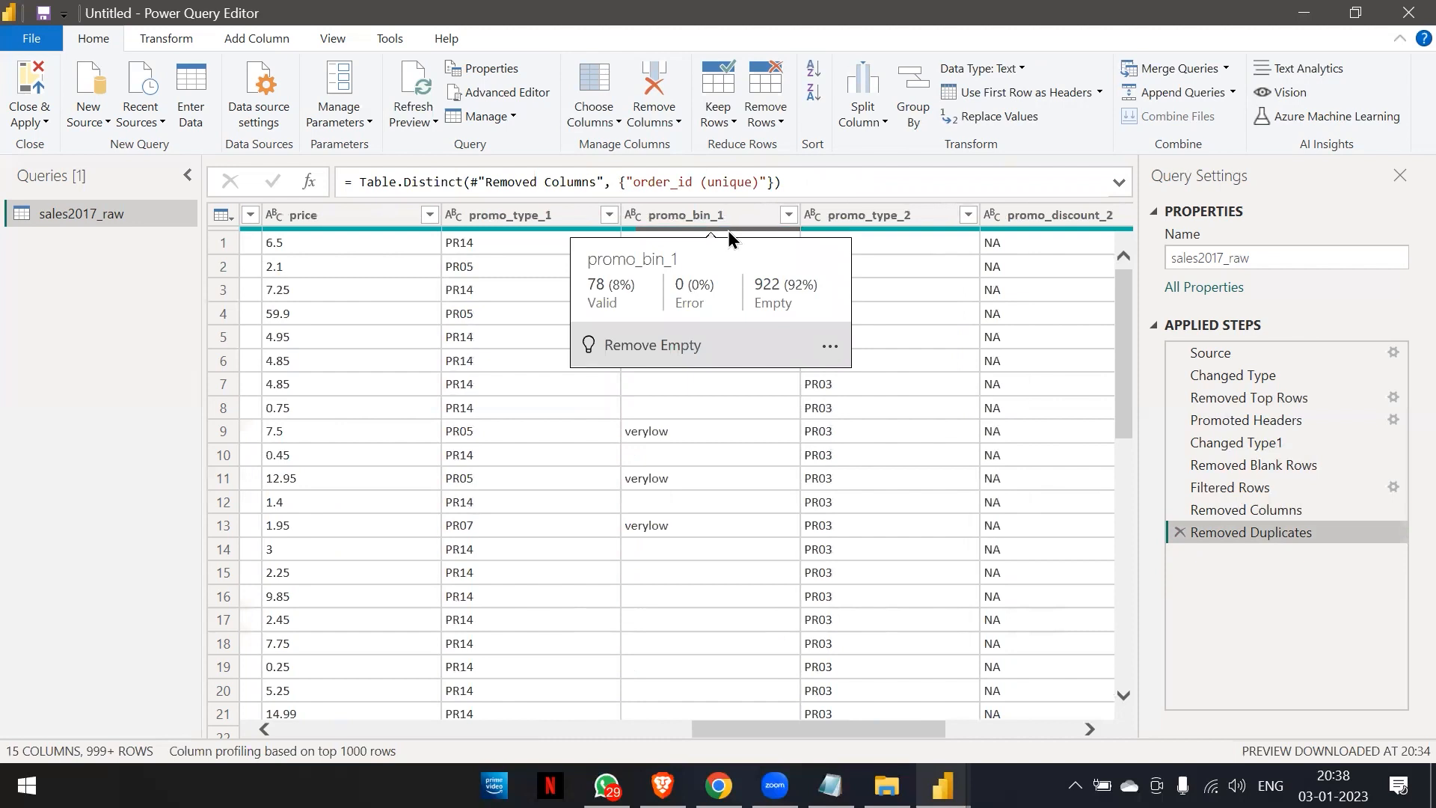
scroll(446, 297, left, 13)
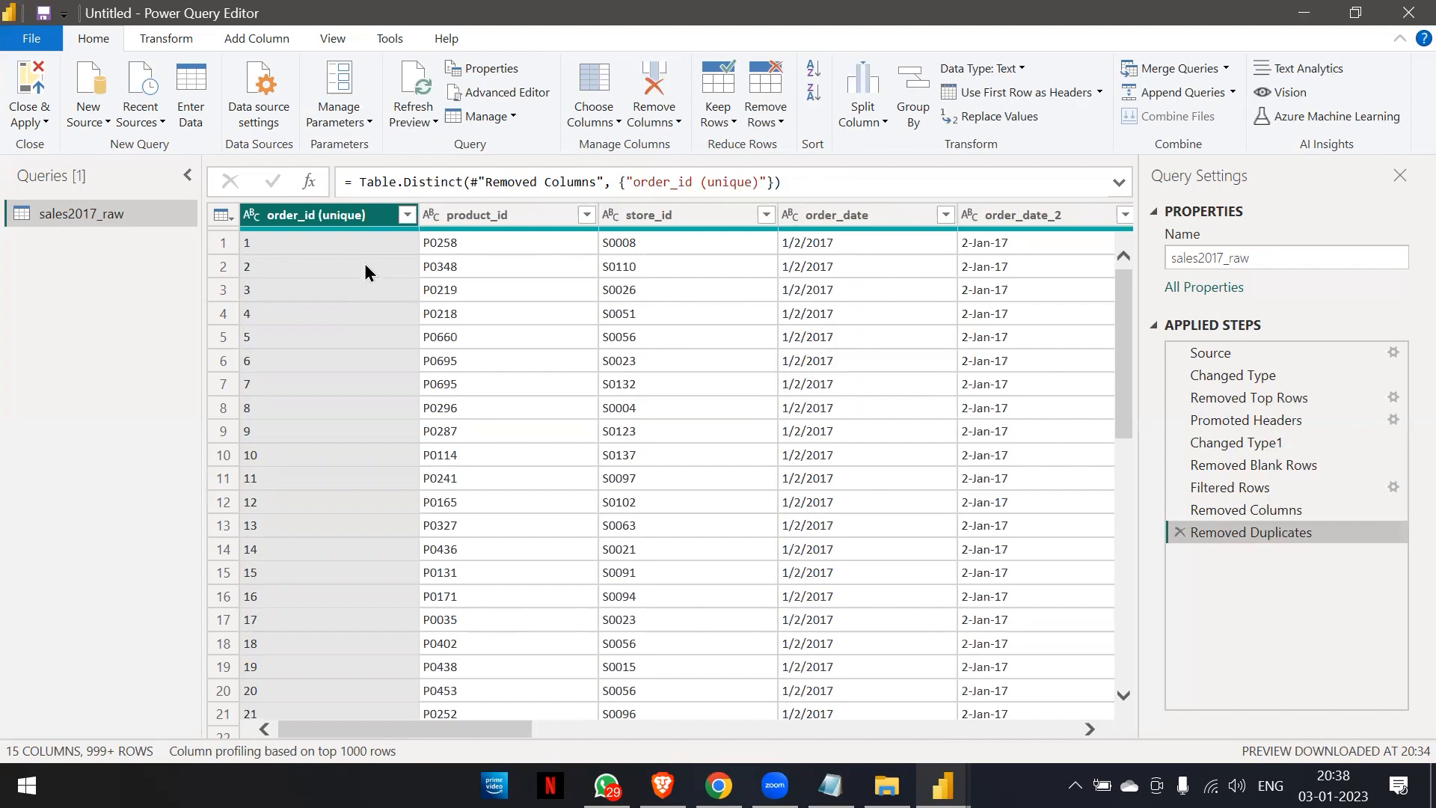
mouse_move(363, 232)
mouse_move(689, 232)
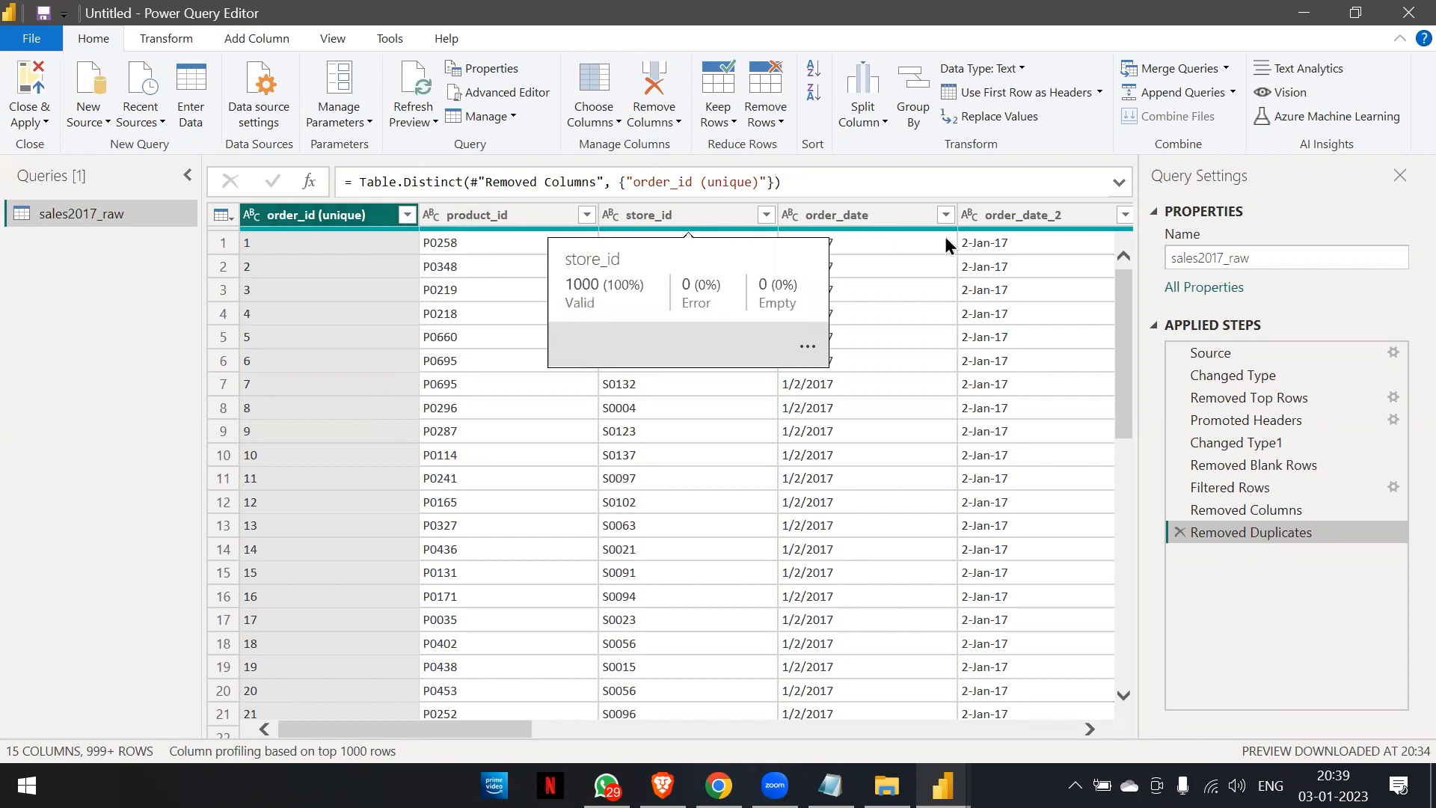
scroll(900, 273, right, 3)
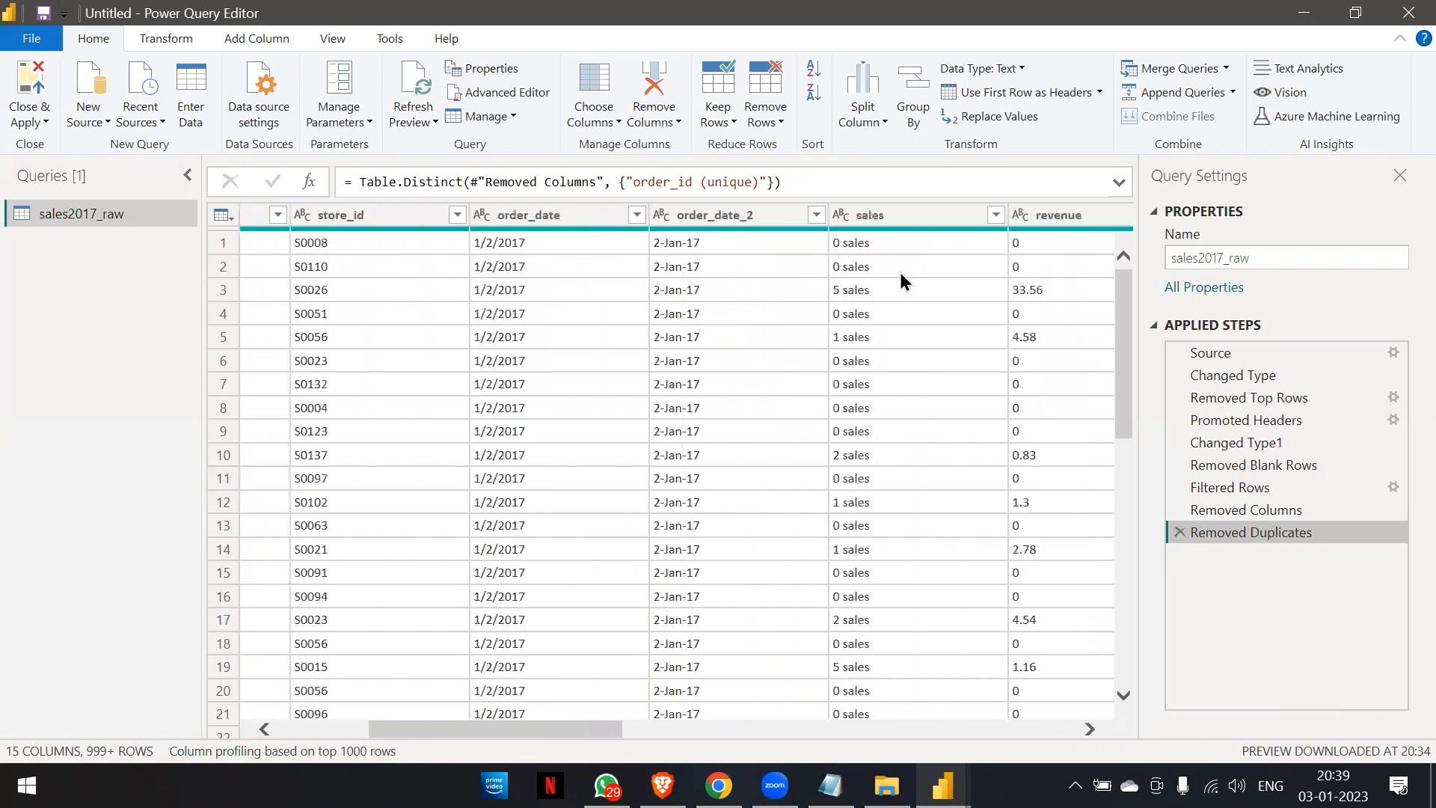
scroll(901, 275, right, 2)
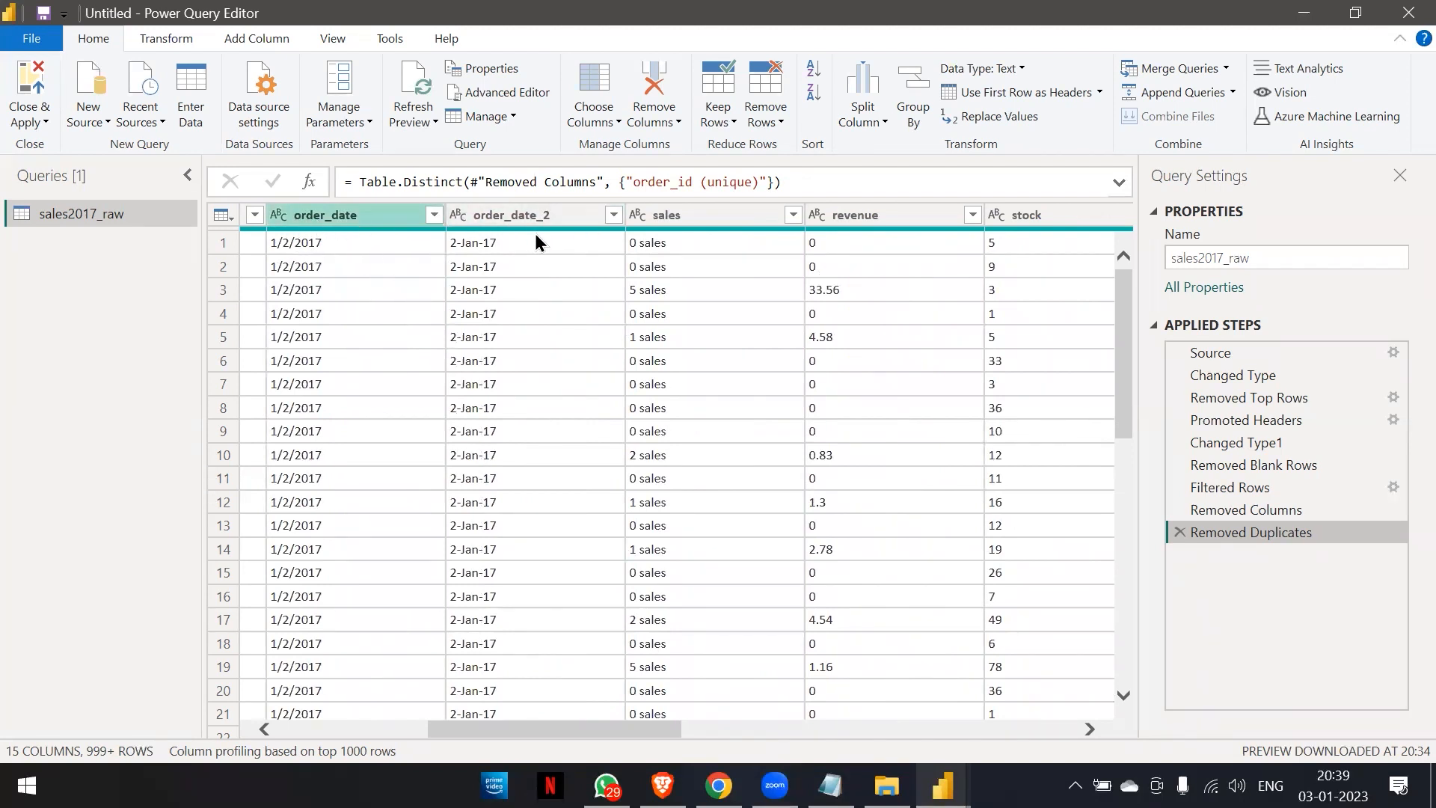
mouse_move(549, 230)
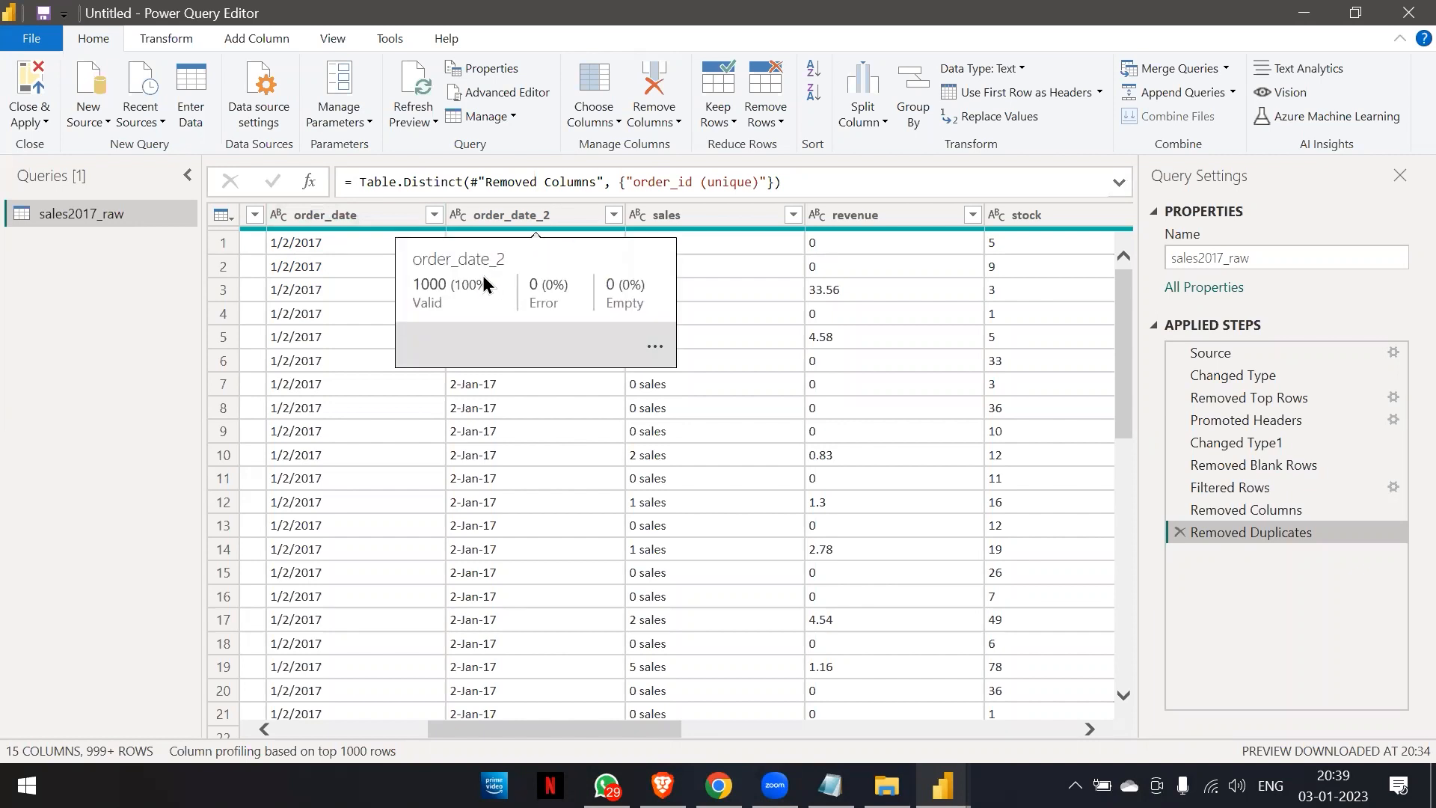
scroll(366, 491, left, 1)
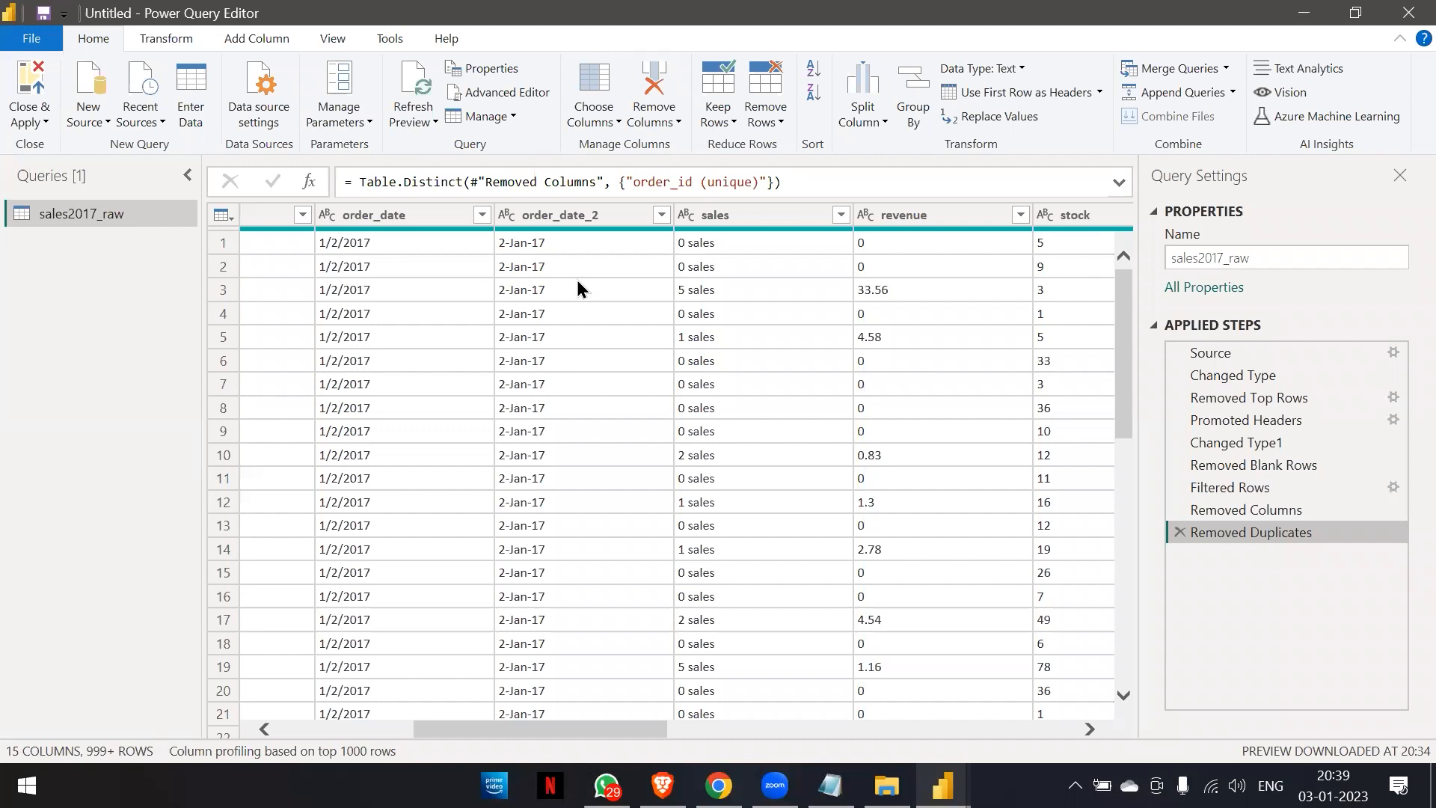
scroll(717, 381, right, 10)
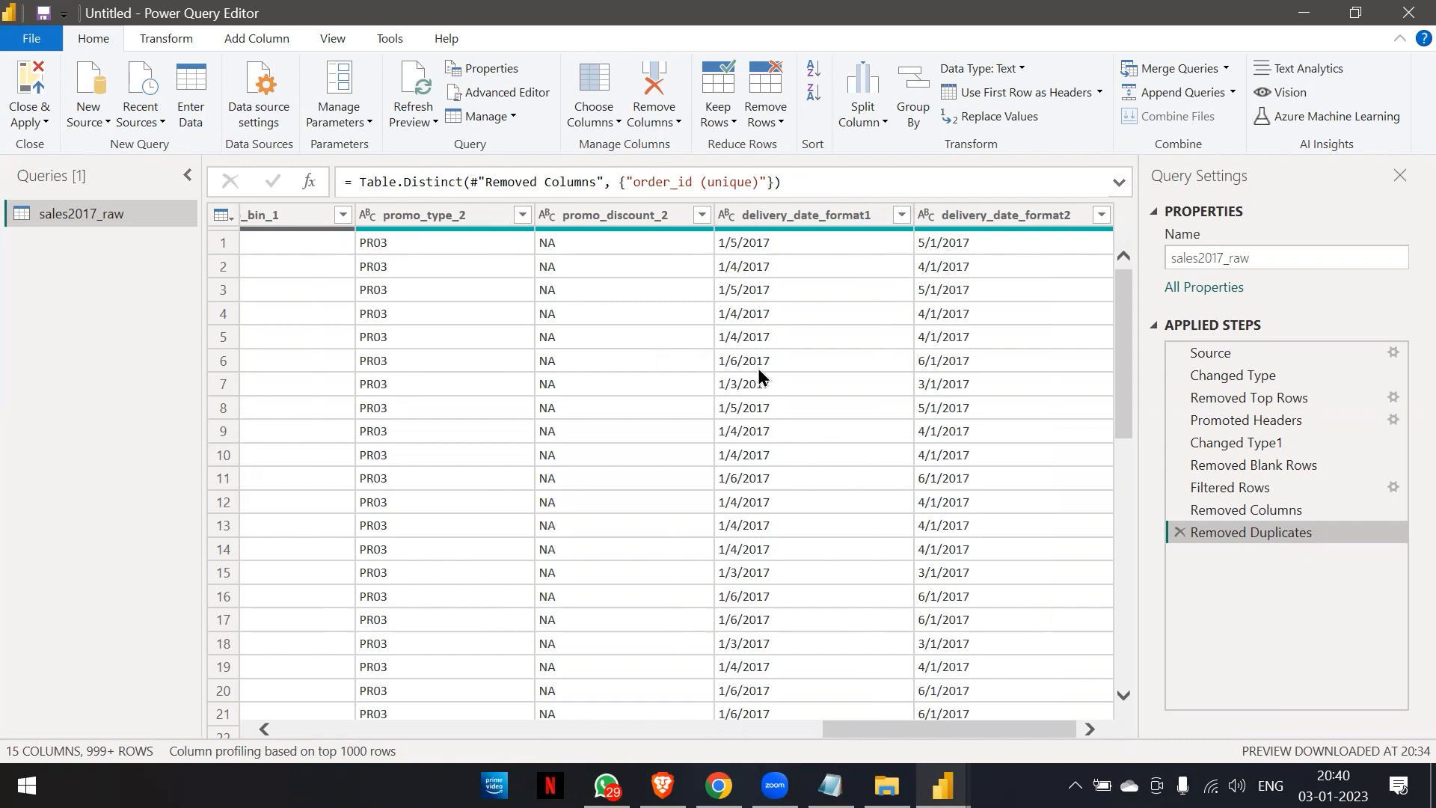
scroll(473, 460, left, 10)
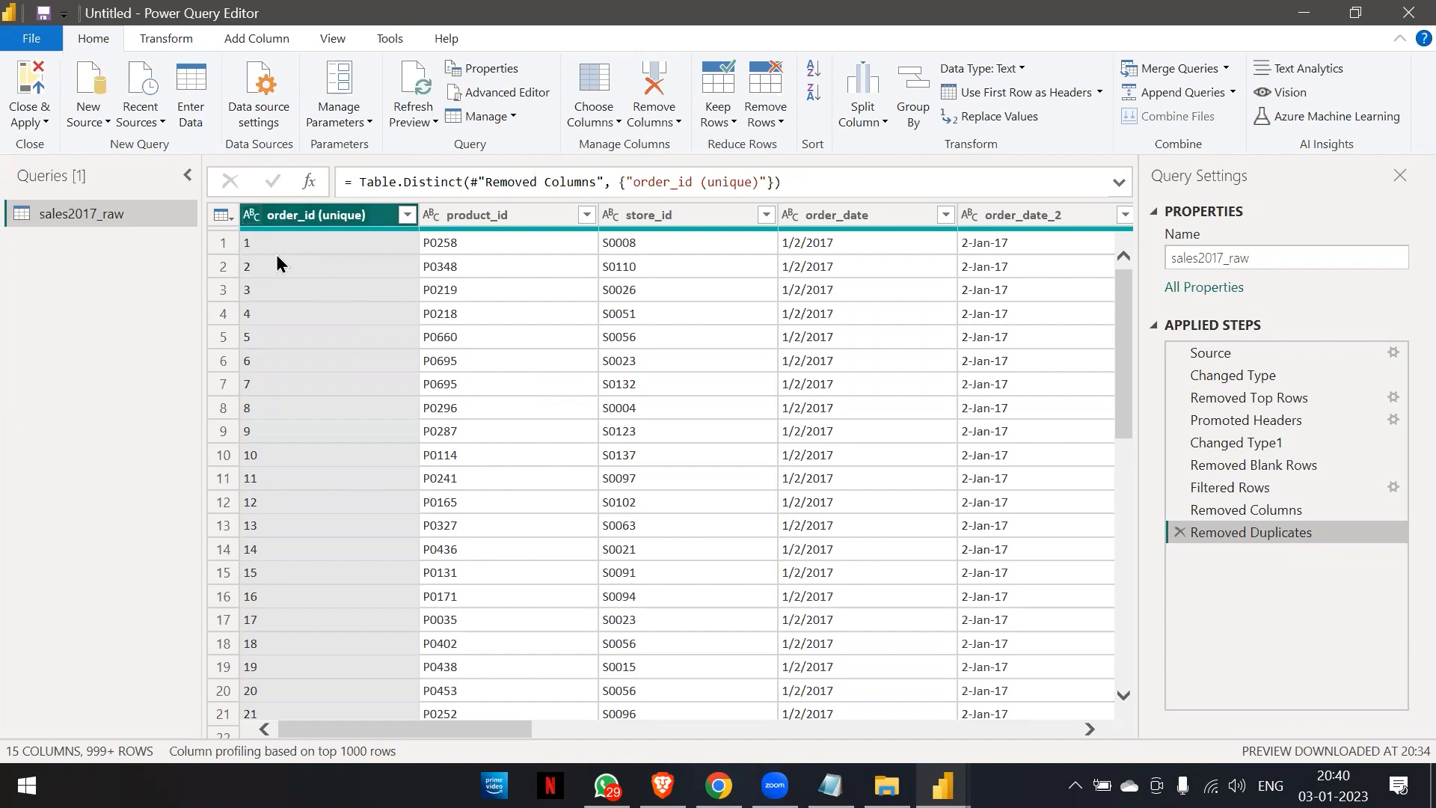
Change the data type of the order_id (unique) column to Whole Number and check its values down the table.
click(252, 216)
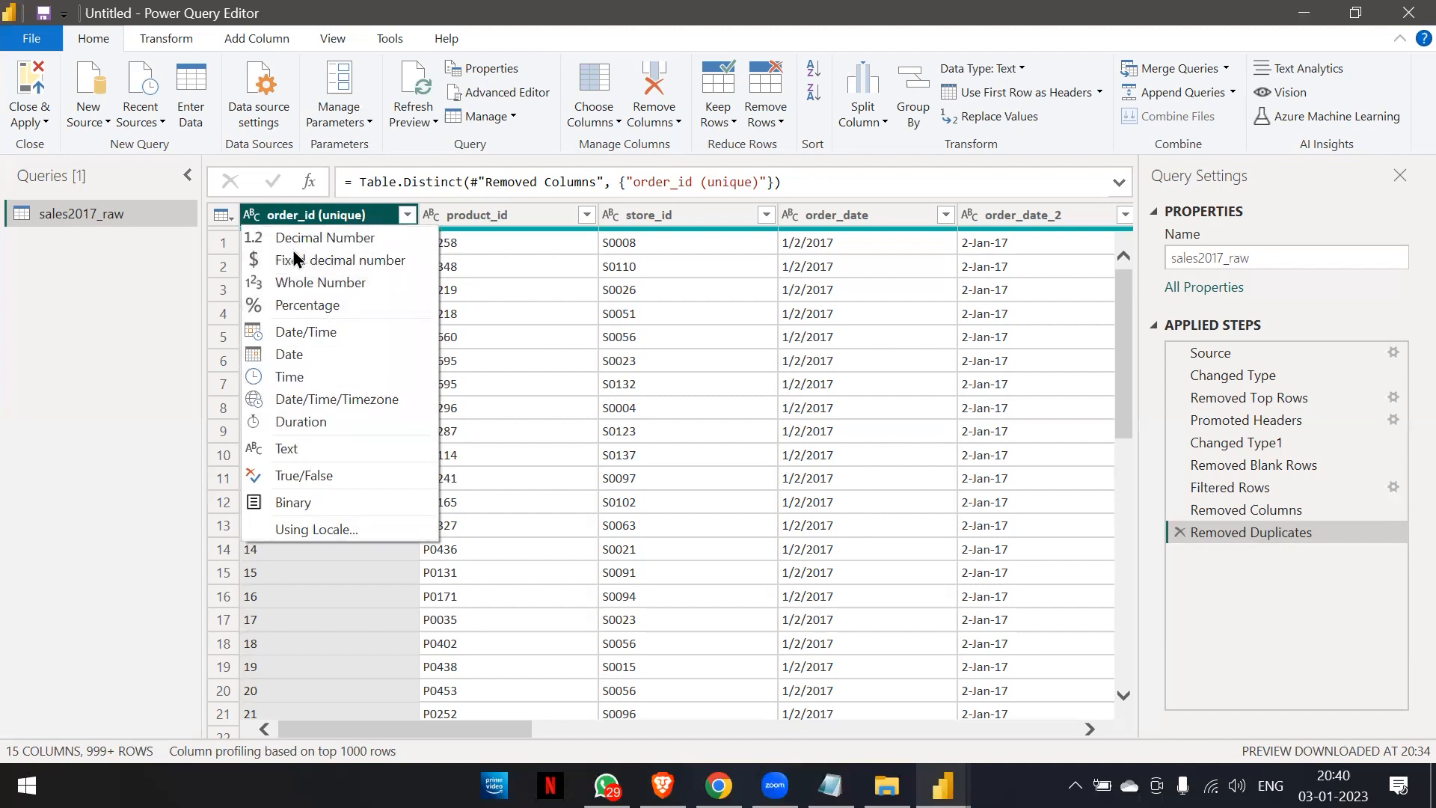
click(336, 219)
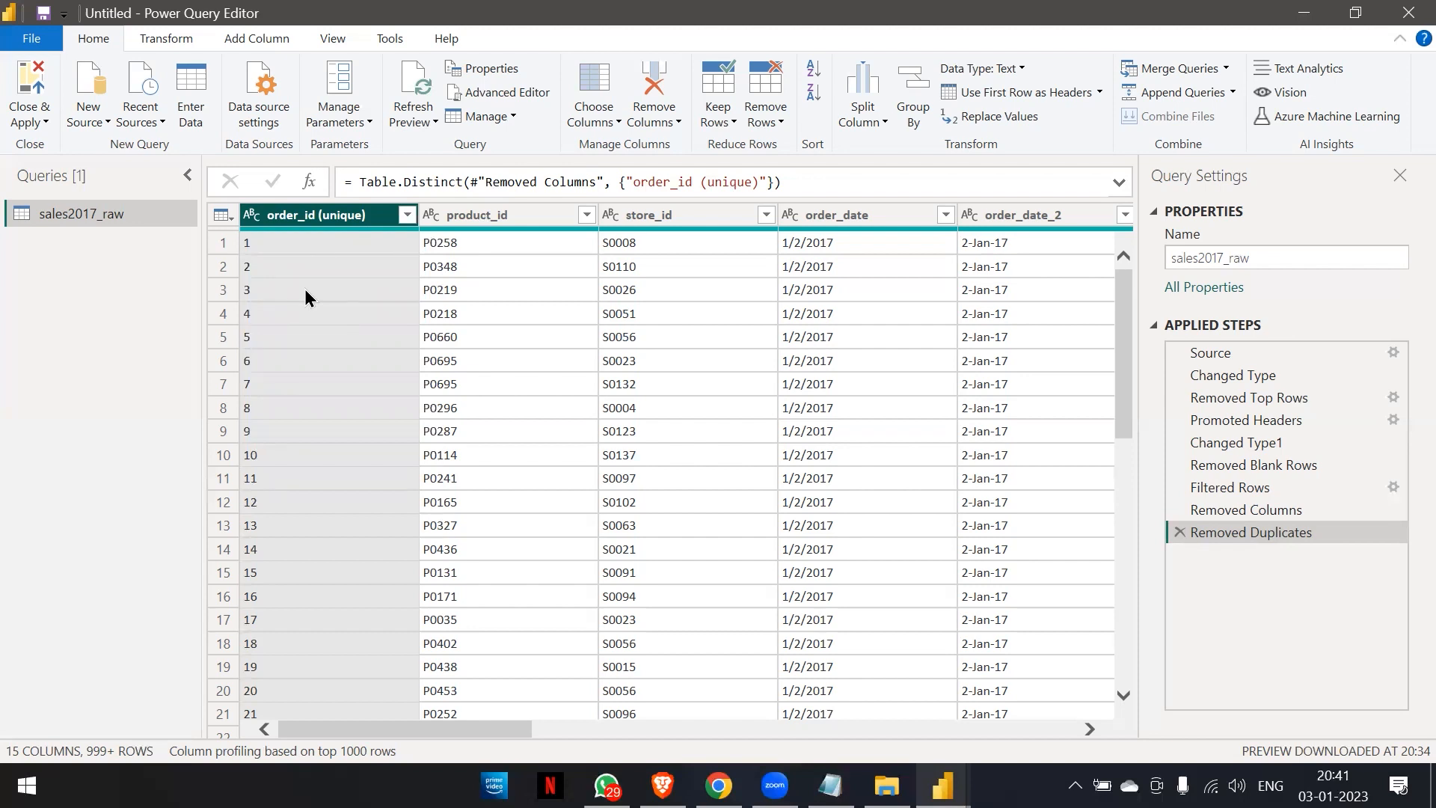
click(252, 217)
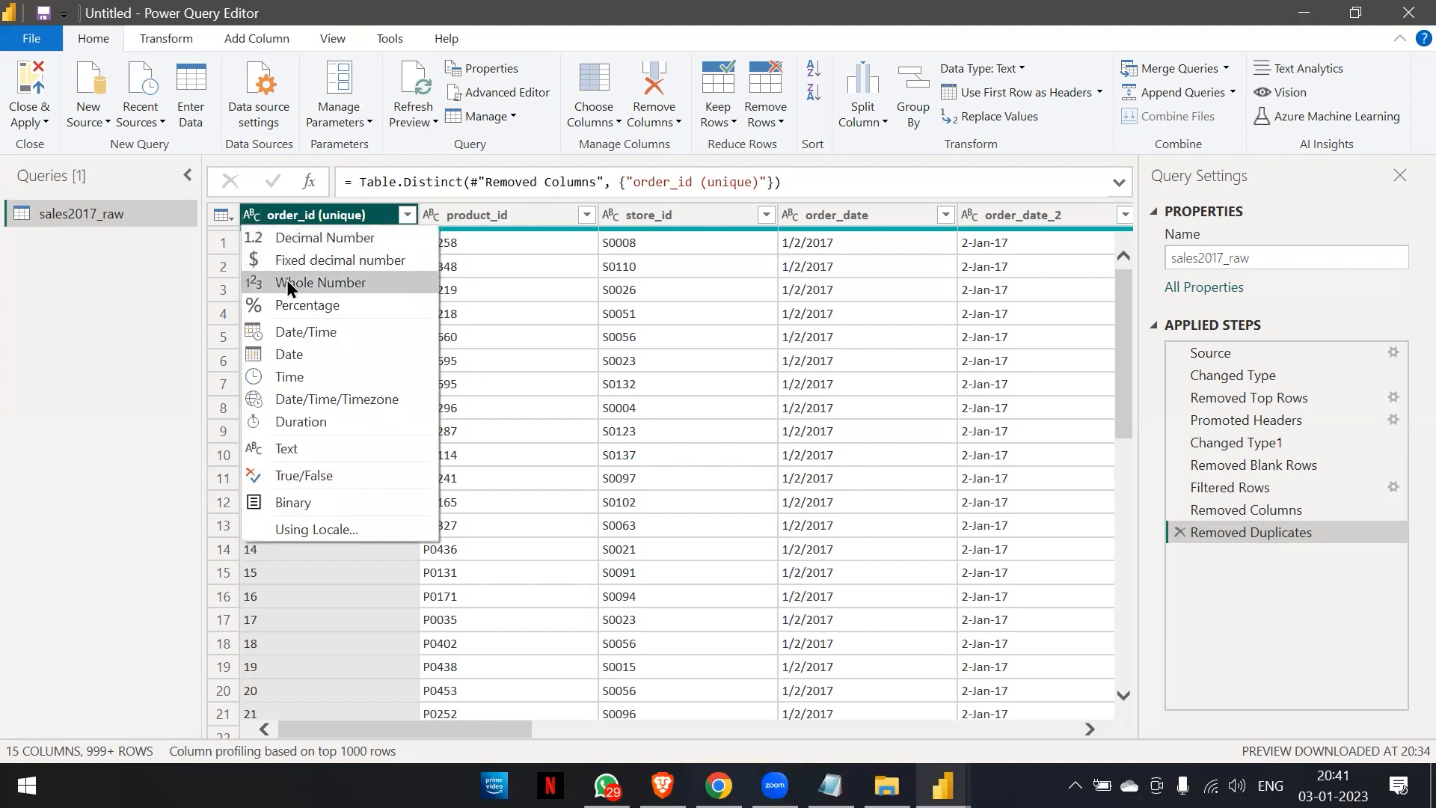
click(288, 285)
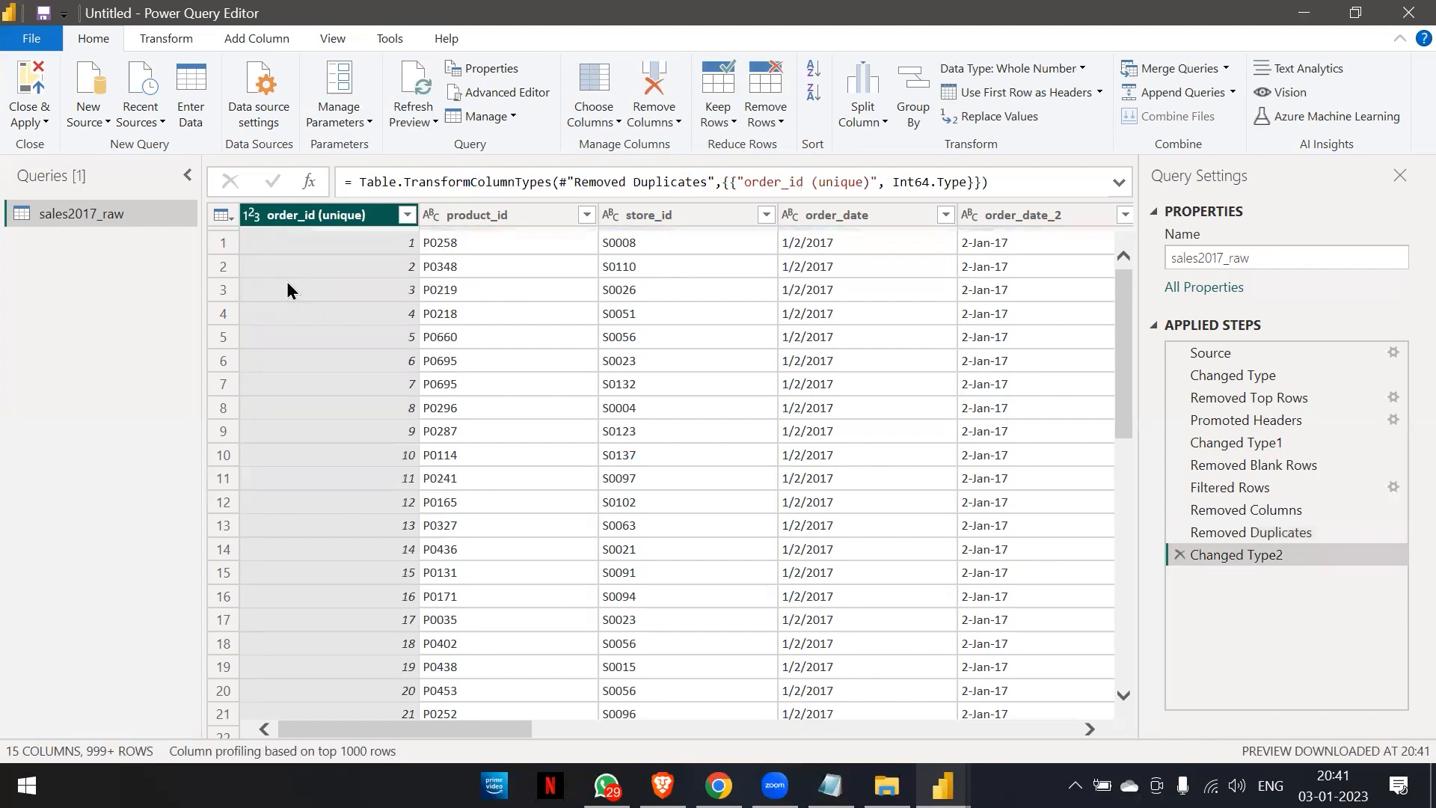
scroll(386, 592, down, 20)
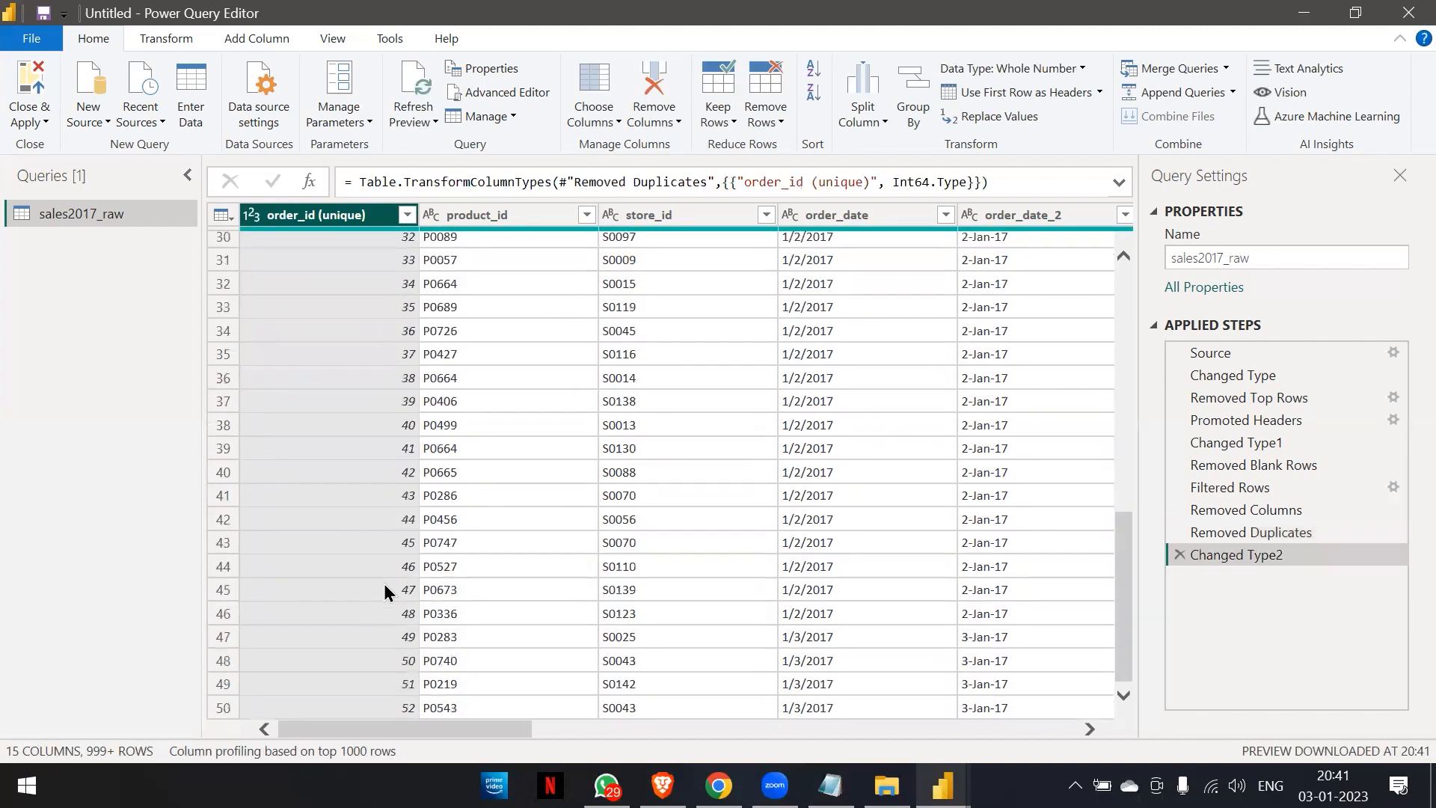
scroll(384, 585, up, 20)
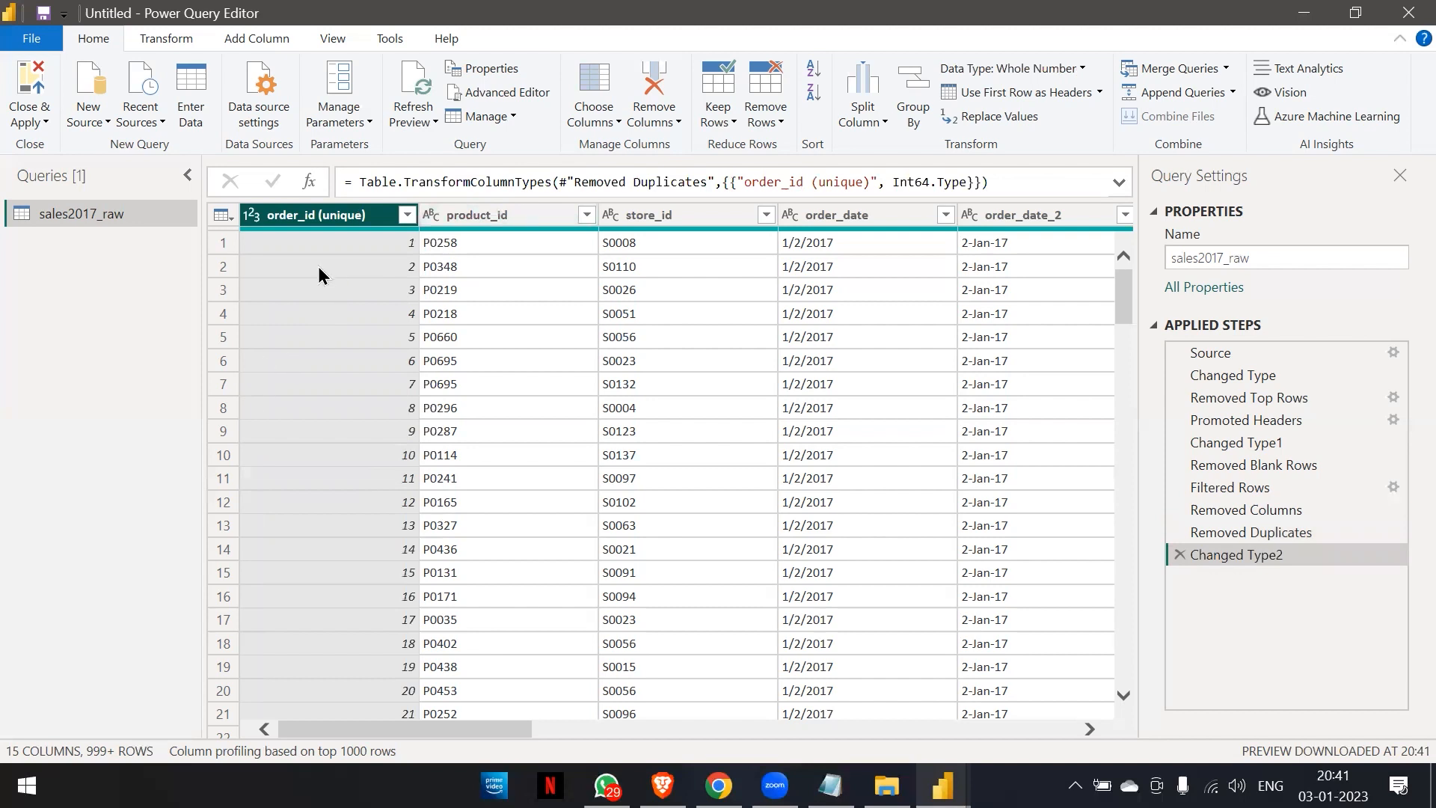
Rename the order_id (unique) column to Order Date.
right_click(290, 218)
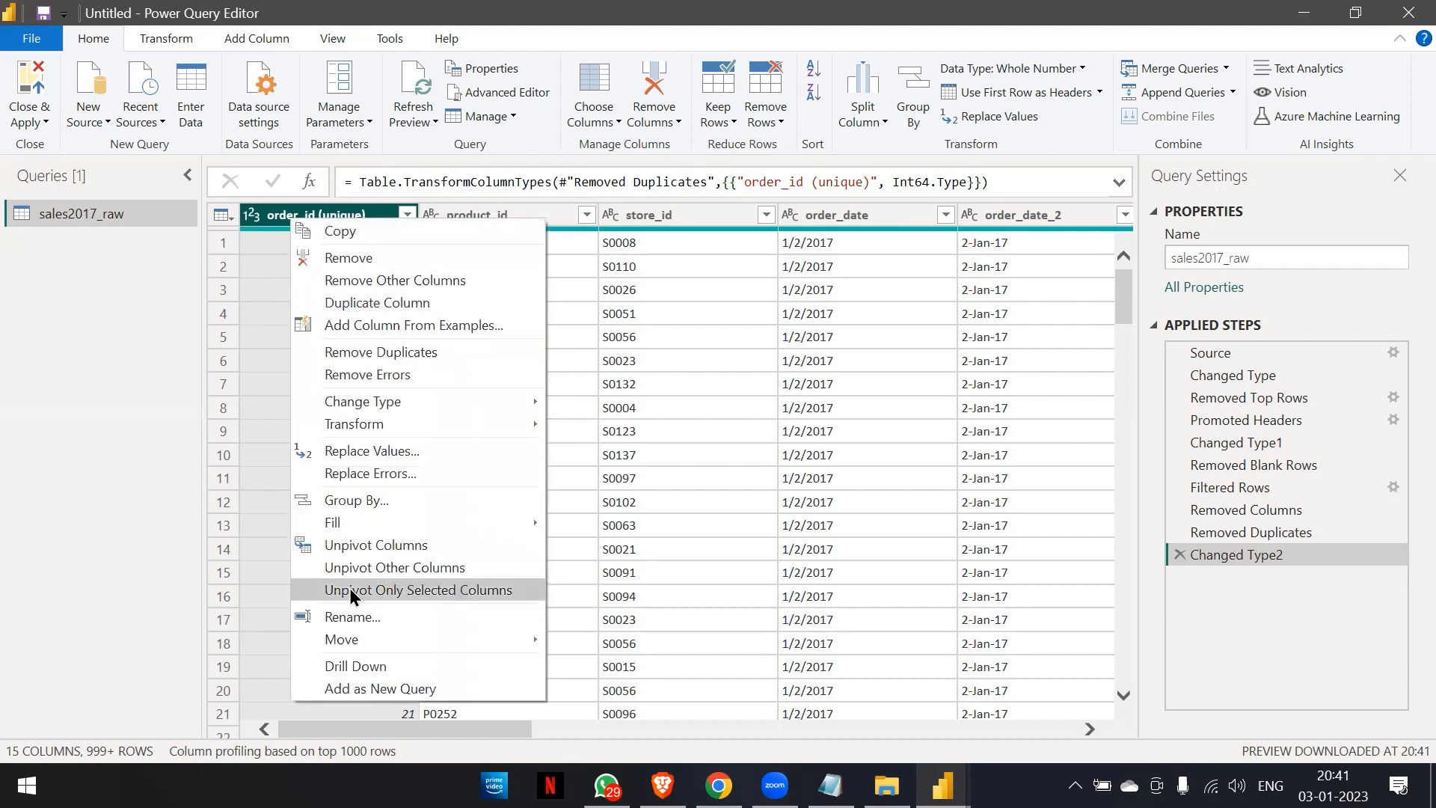
click(349, 616)
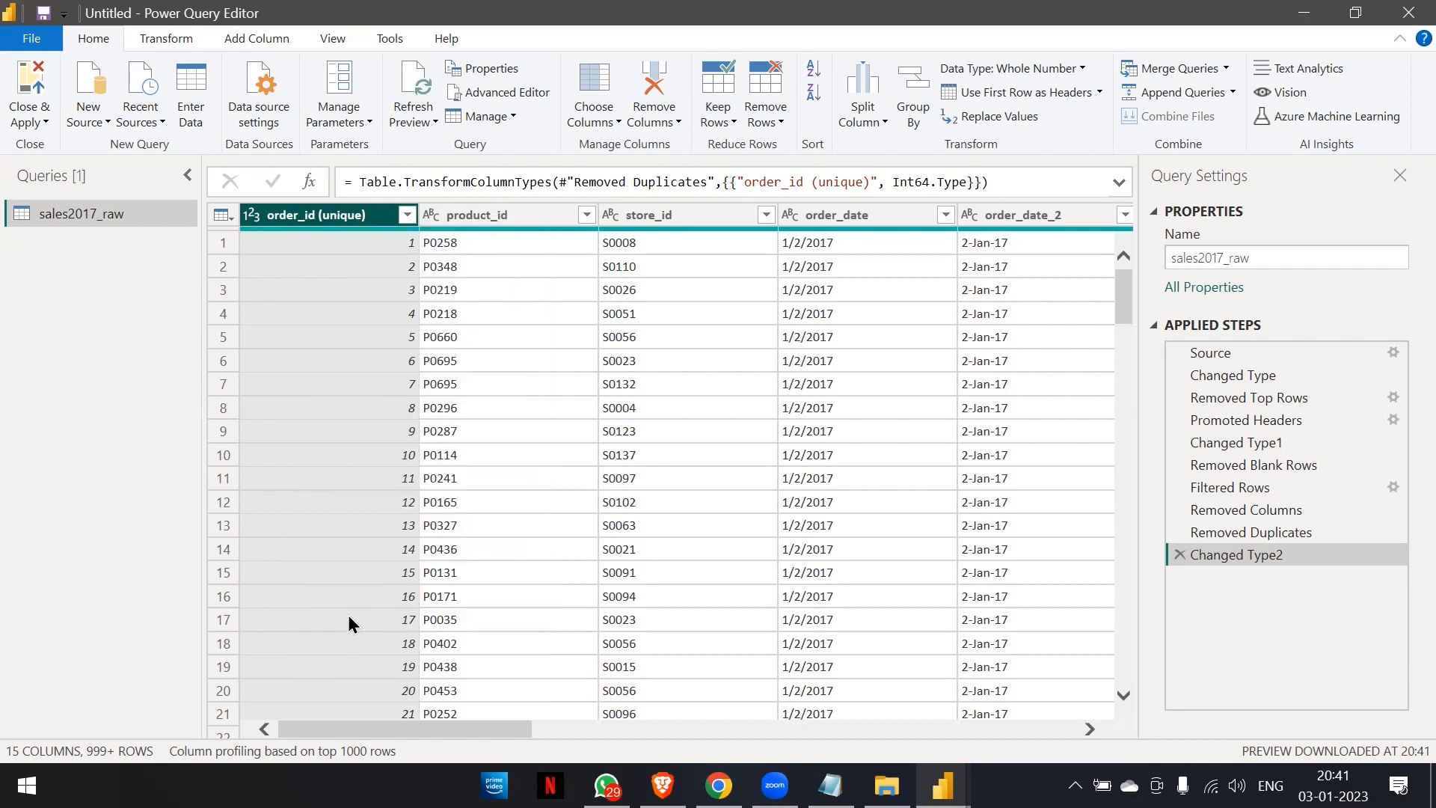
key(BackSpace)
text(Order Date)
key(Return)
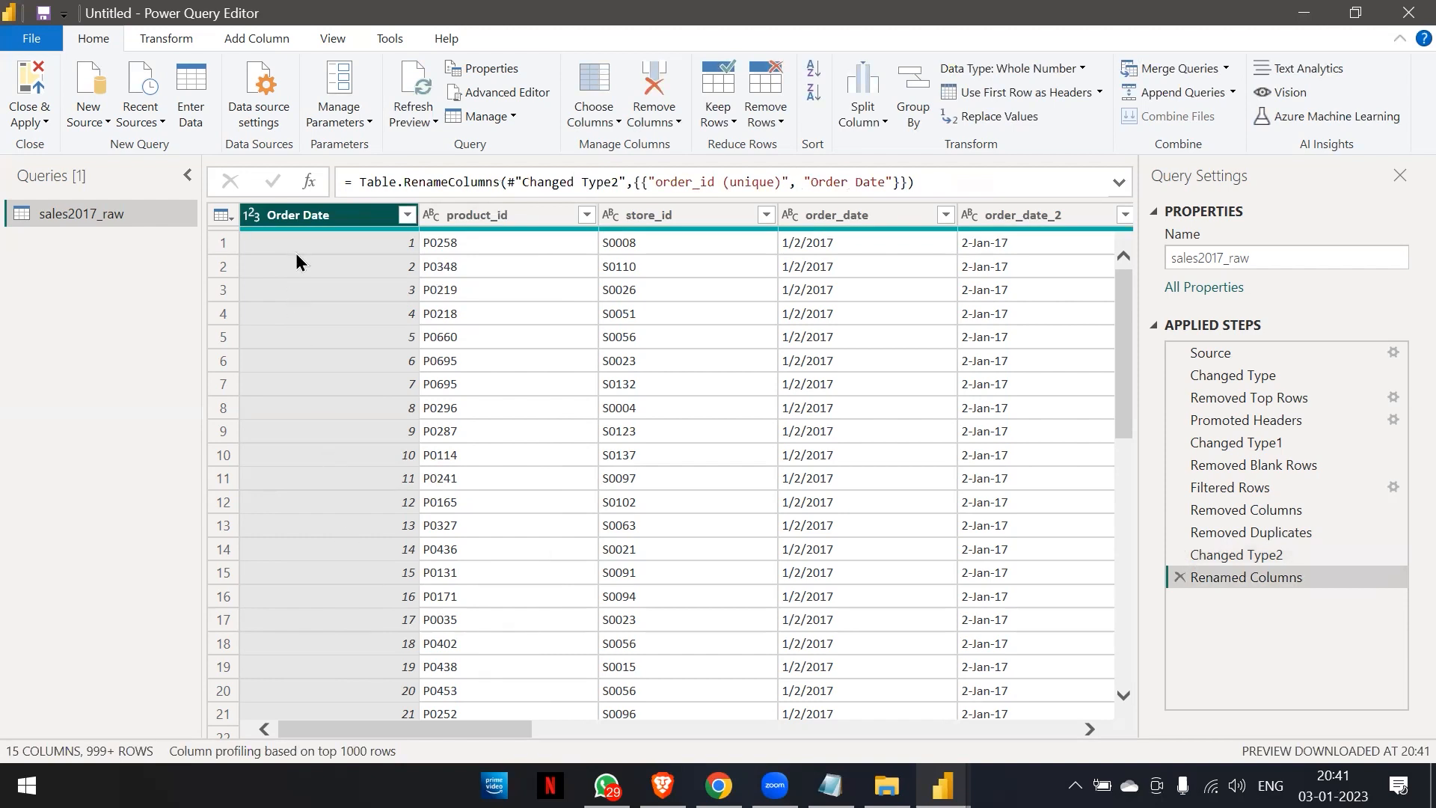
Correct the name of the first column to Order ID.
right_click(316, 214)
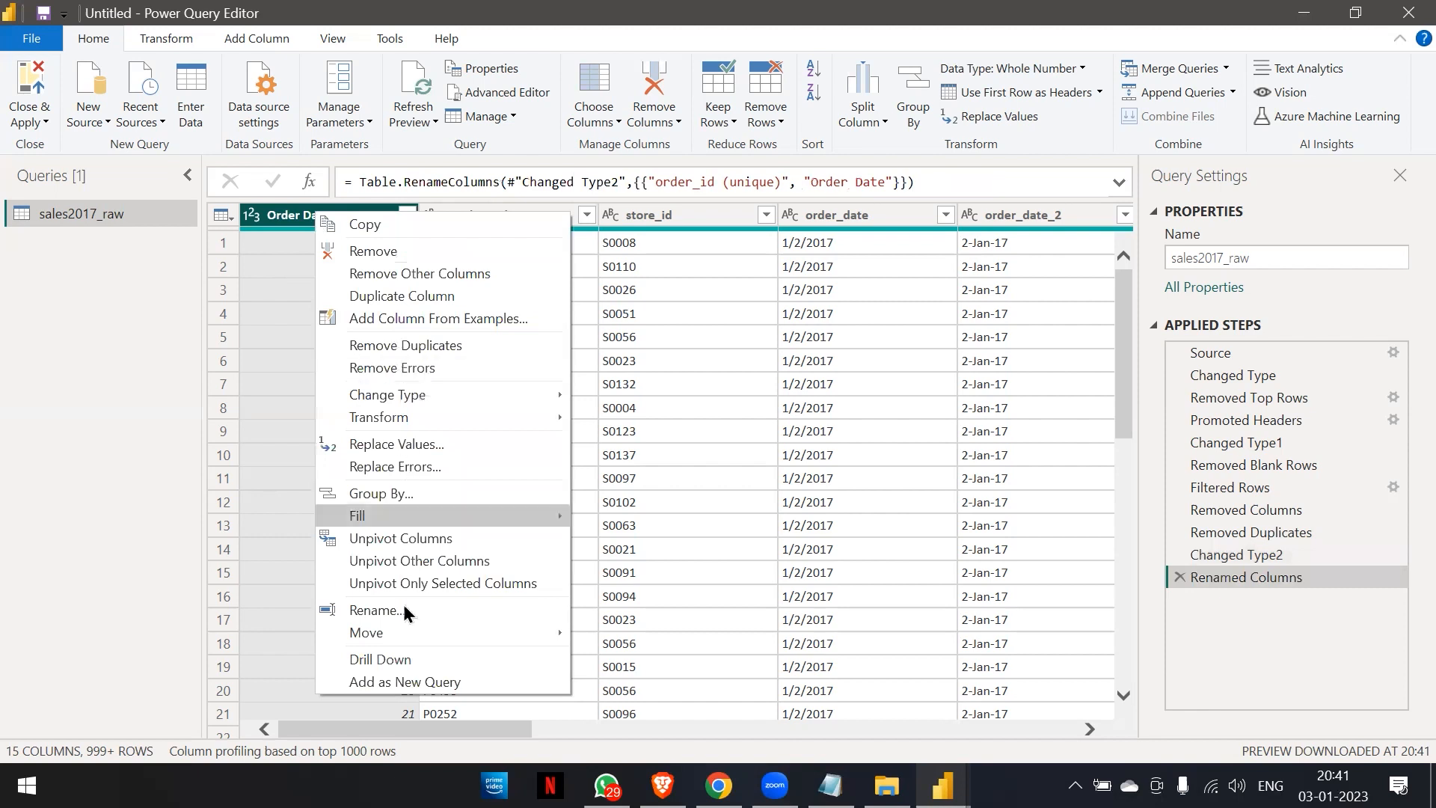
click(374, 610)
key(BackSpace)
key(BackSpace)
key(BackSpace)
key(BackSpace)
text(ID)
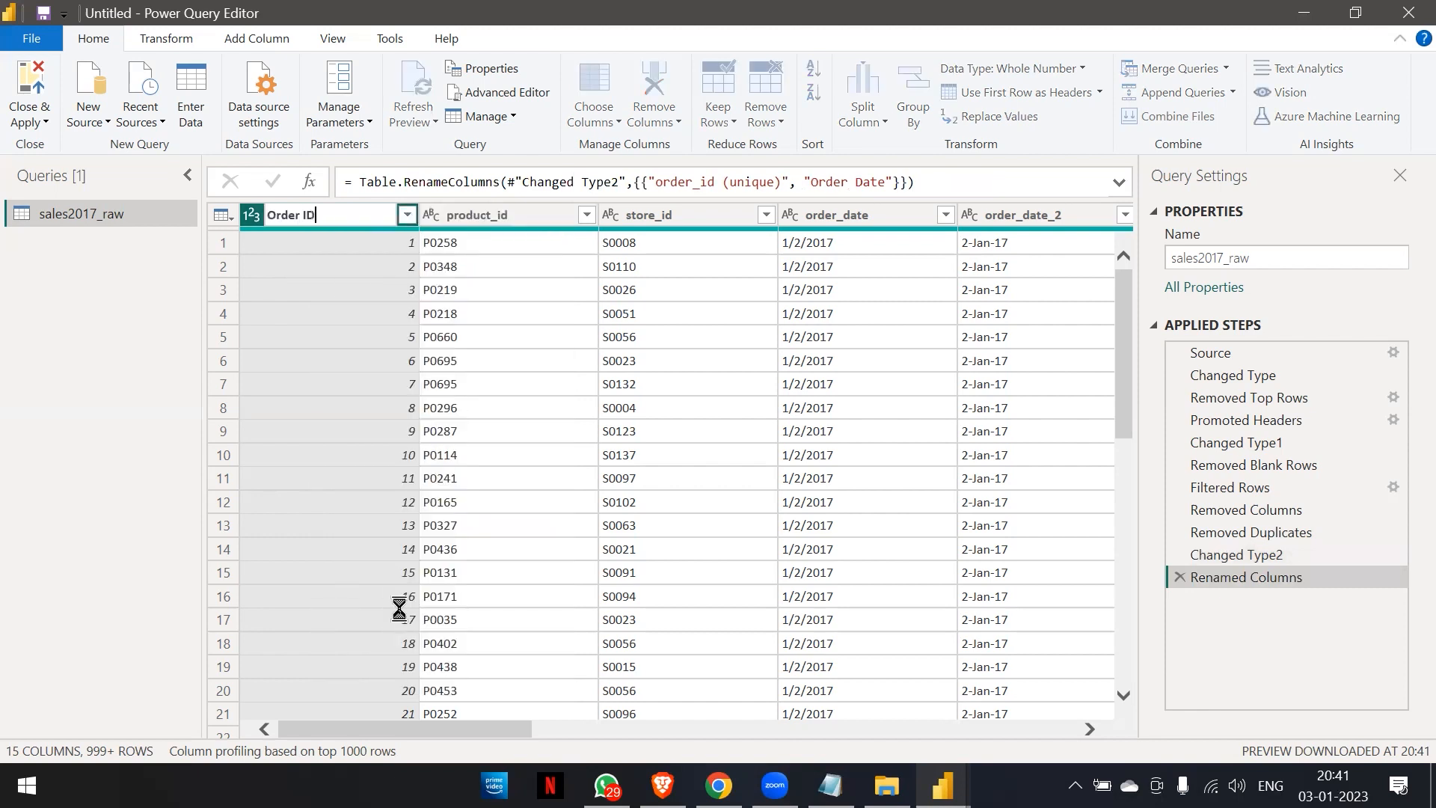
key(Return)
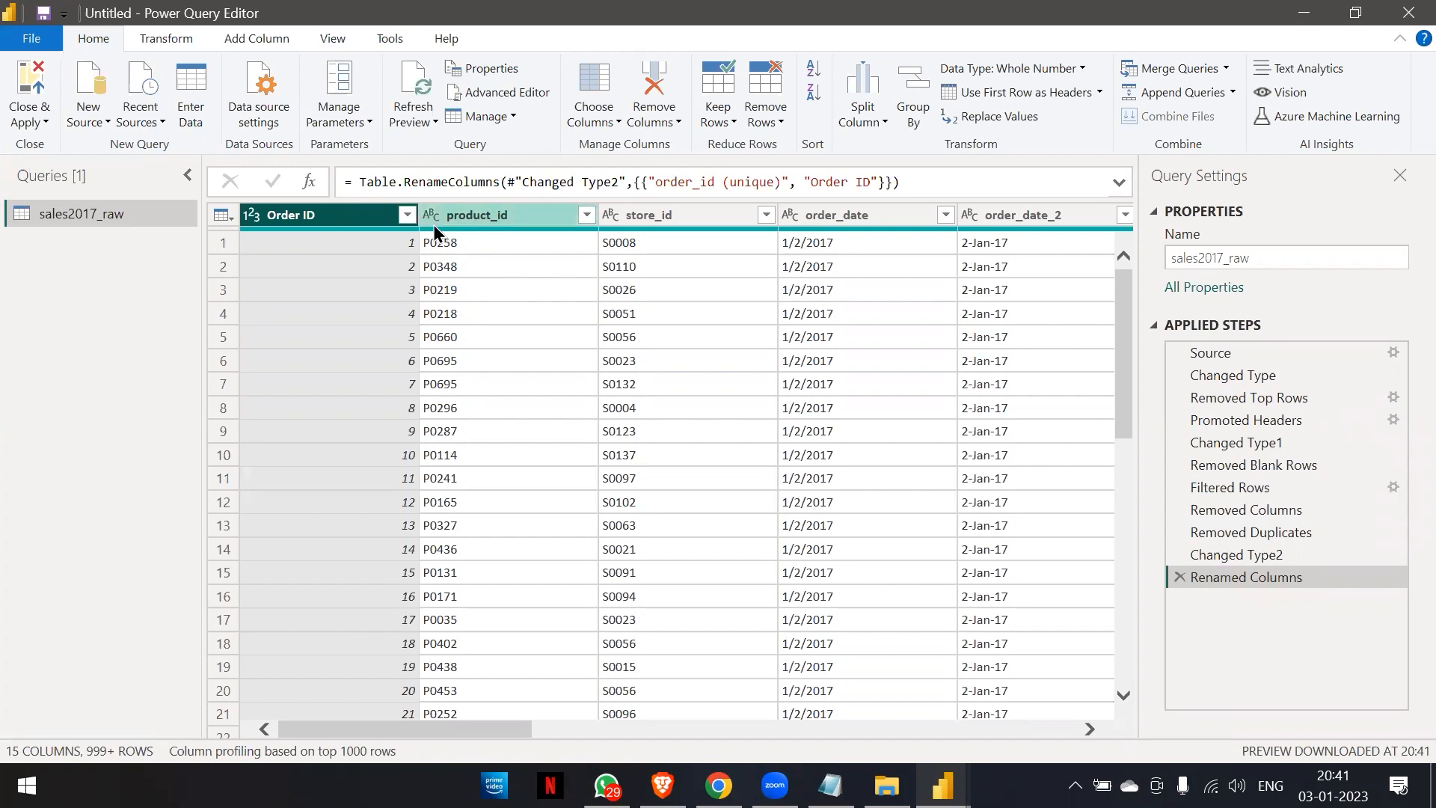
Rename the product_id column to Product ID.
right_click(461, 220)
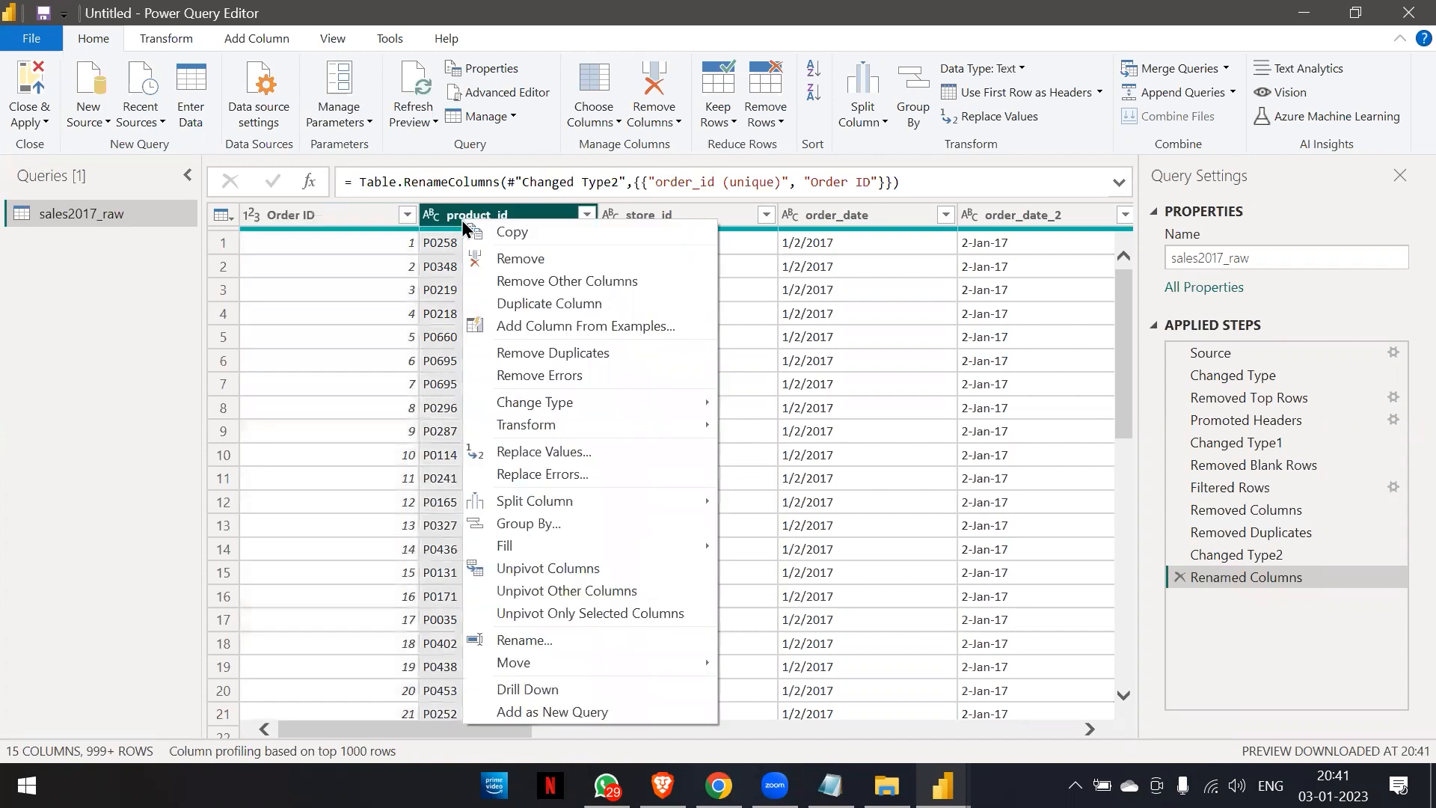
click(529, 639)
text(Ori)
key(BackSpace)
key(BackSpace)
key(BackSpace)
text(Prd)
key(BackSpace)
key(BackSpace)
text(roduct ID)
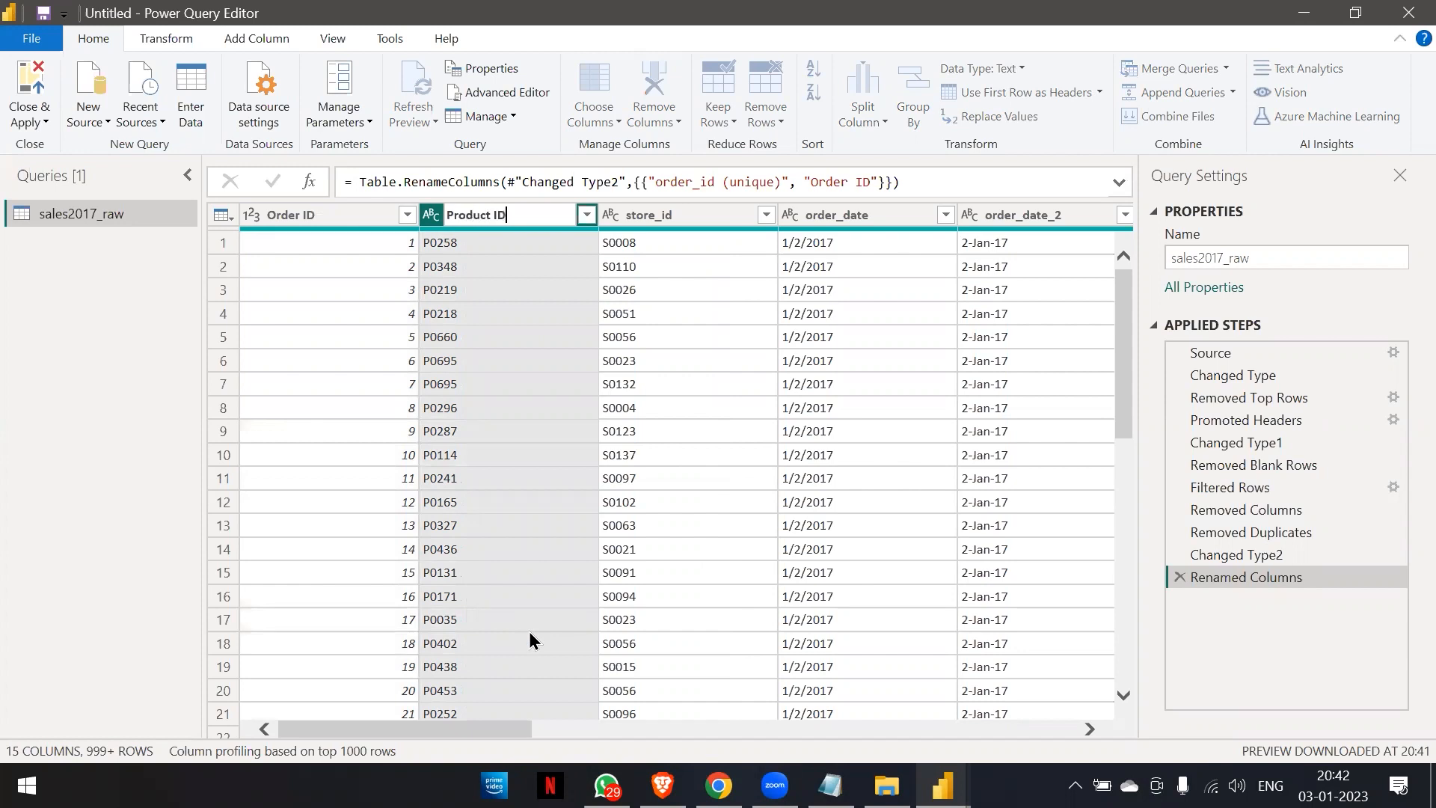
key(Return)
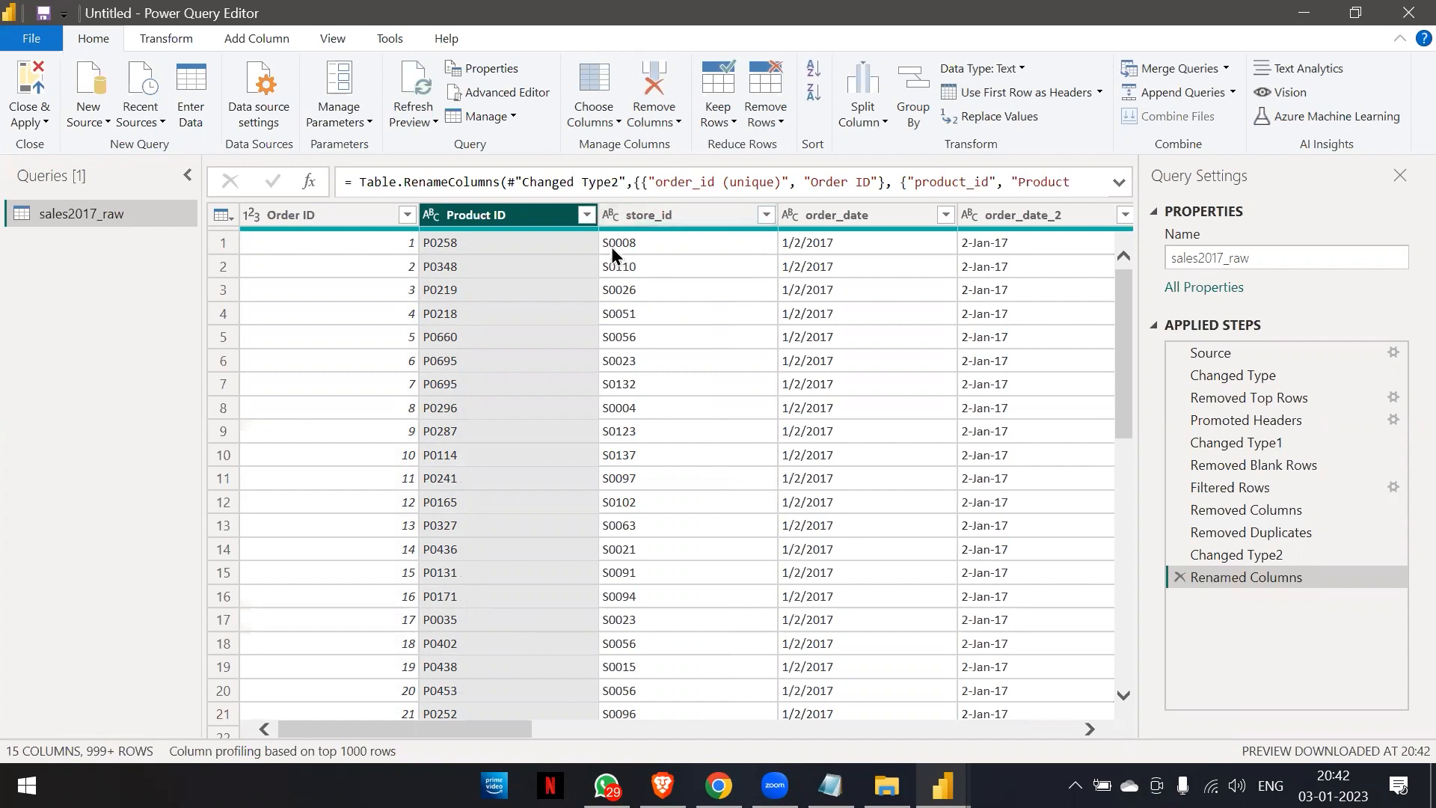
Rename the store_id column to Store ID.
right_click(630, 217)
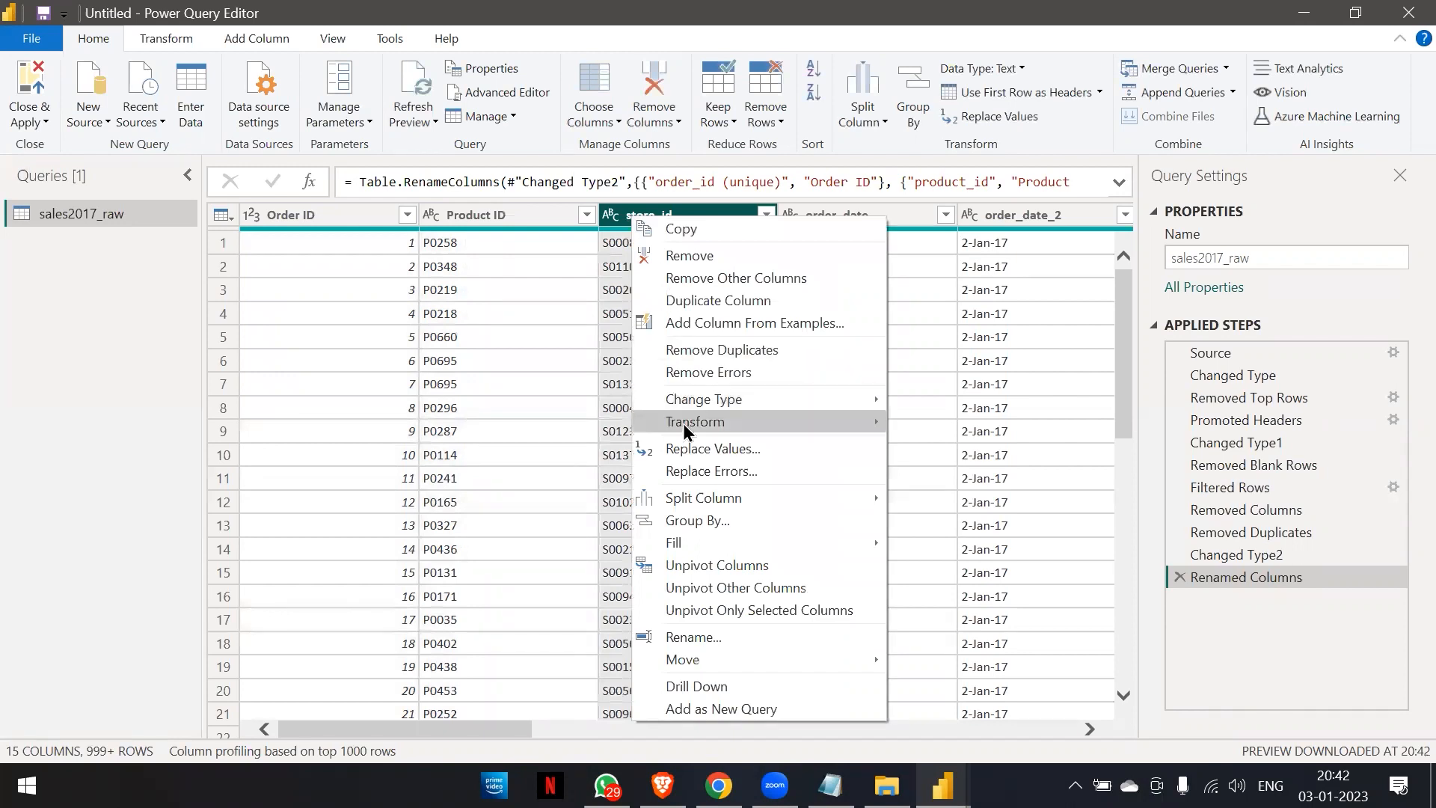
click(690, 637)
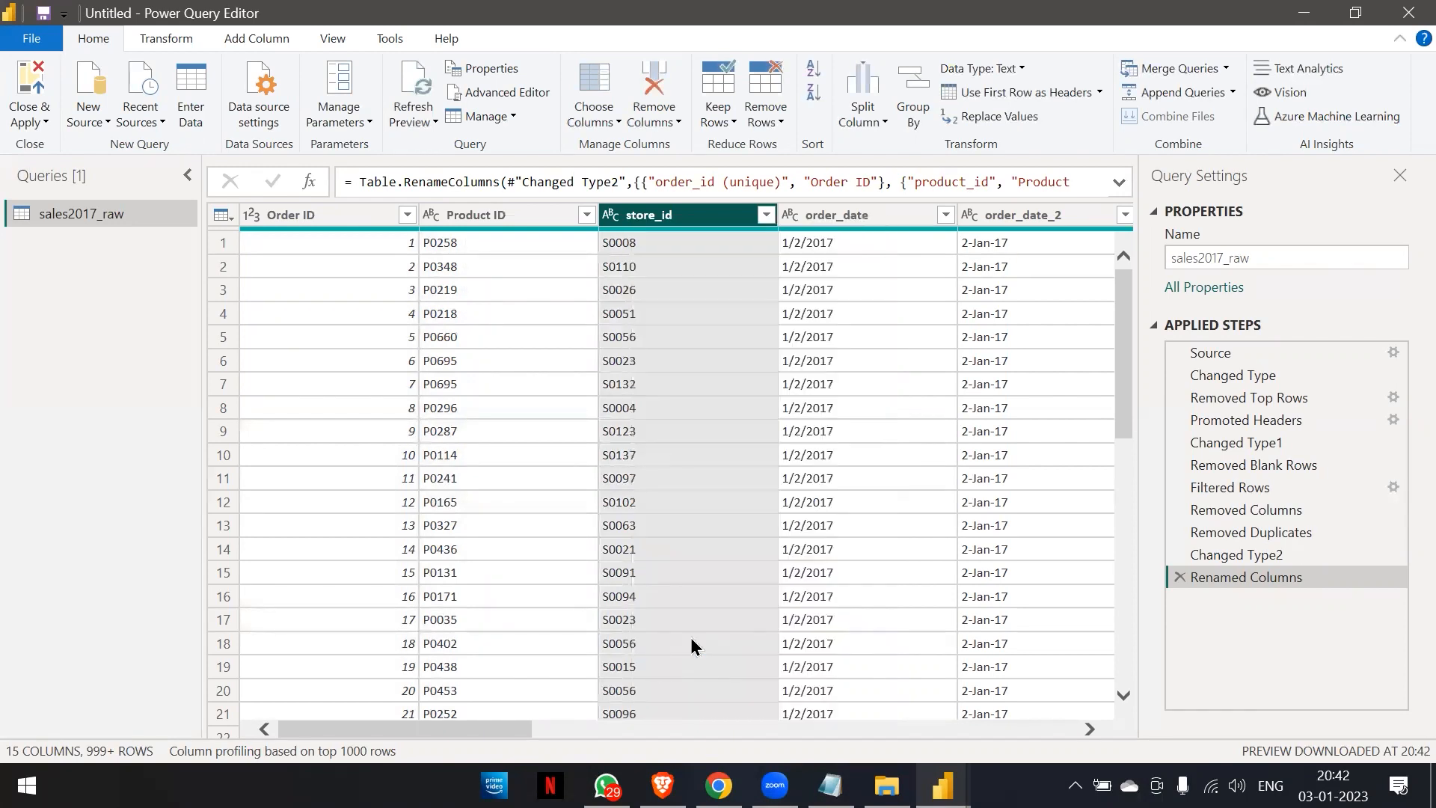
text(Store ID)
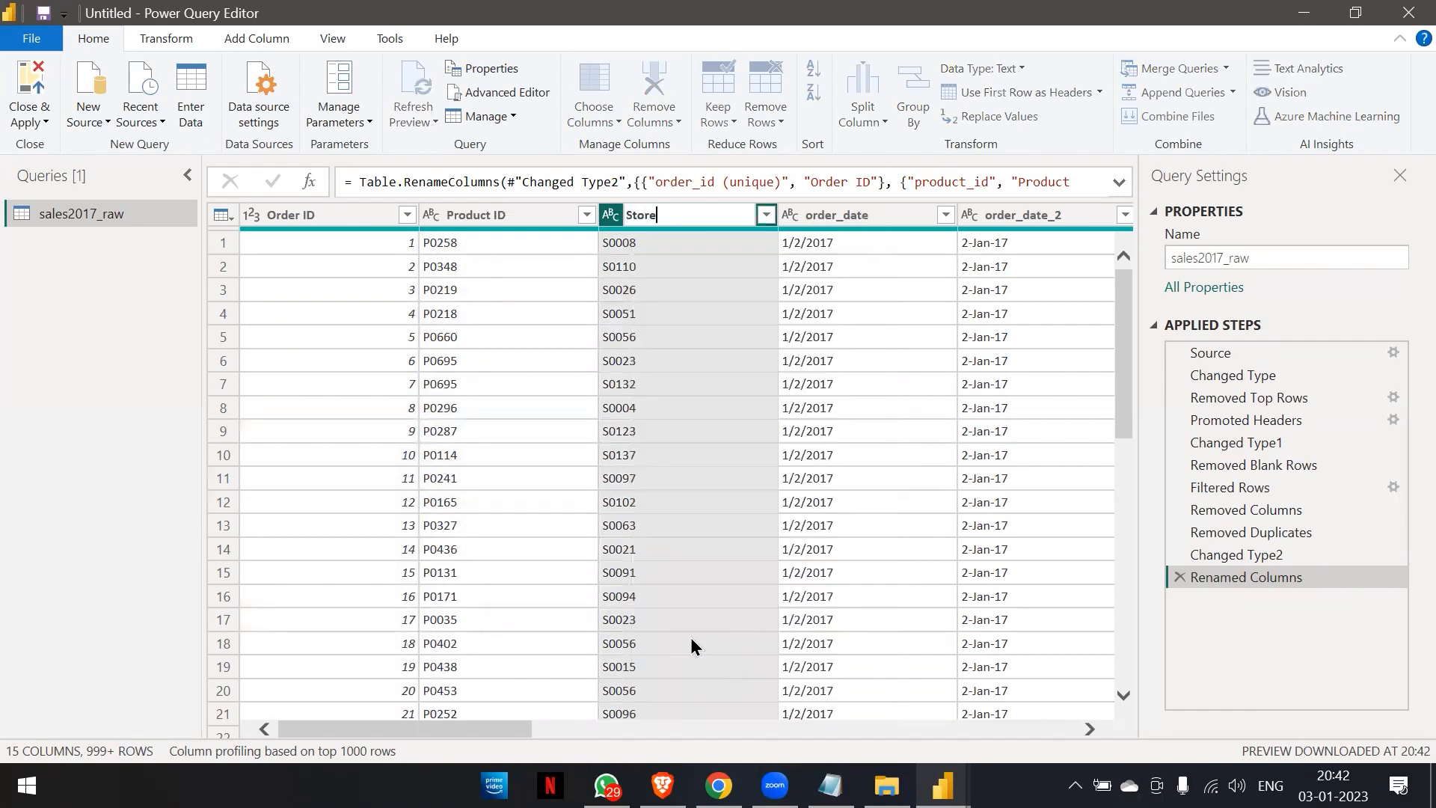
key(Return)
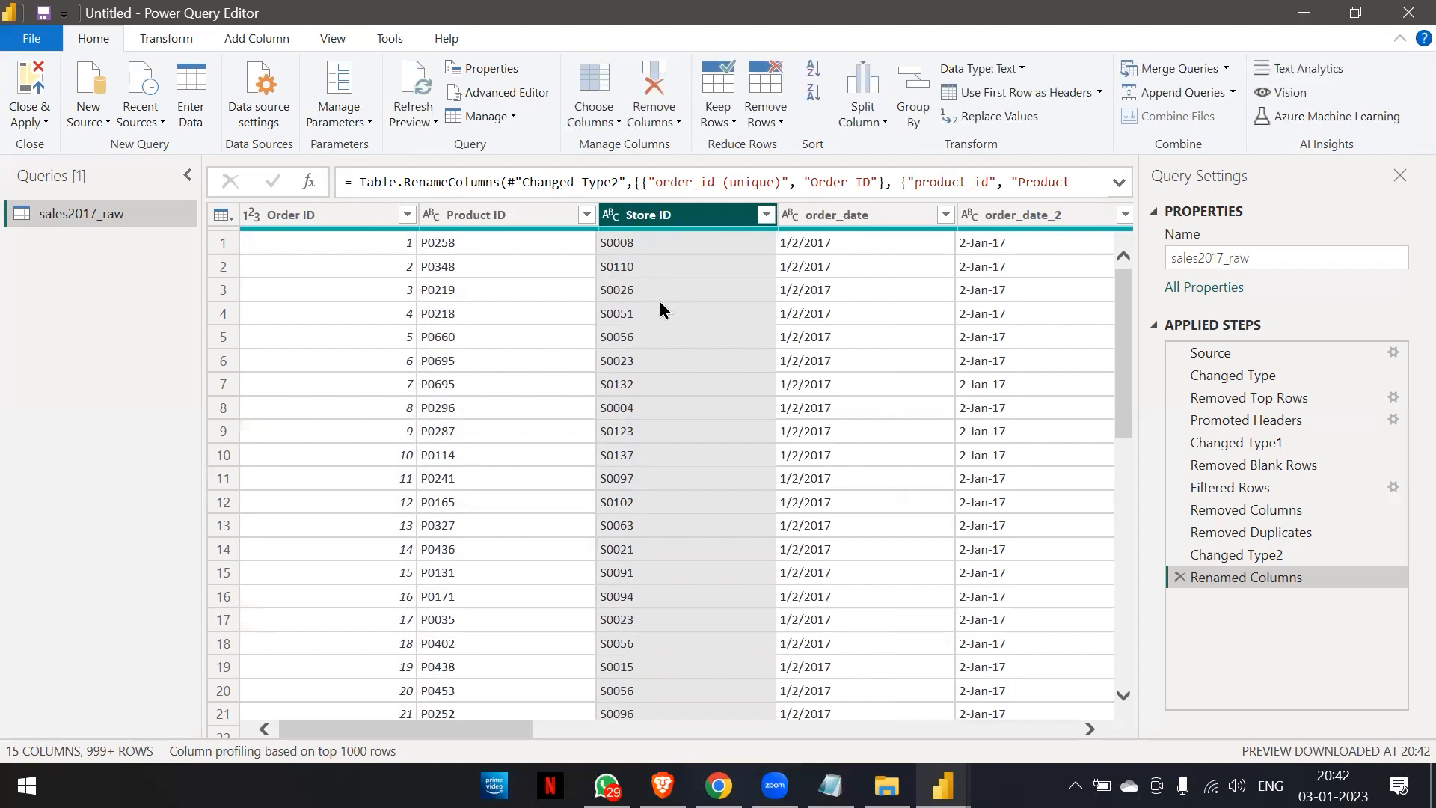
Try changing the data type of the order_date column directly to Date.
scroll(660, 308, right, 3)
scroll(660, 303, right, 4)
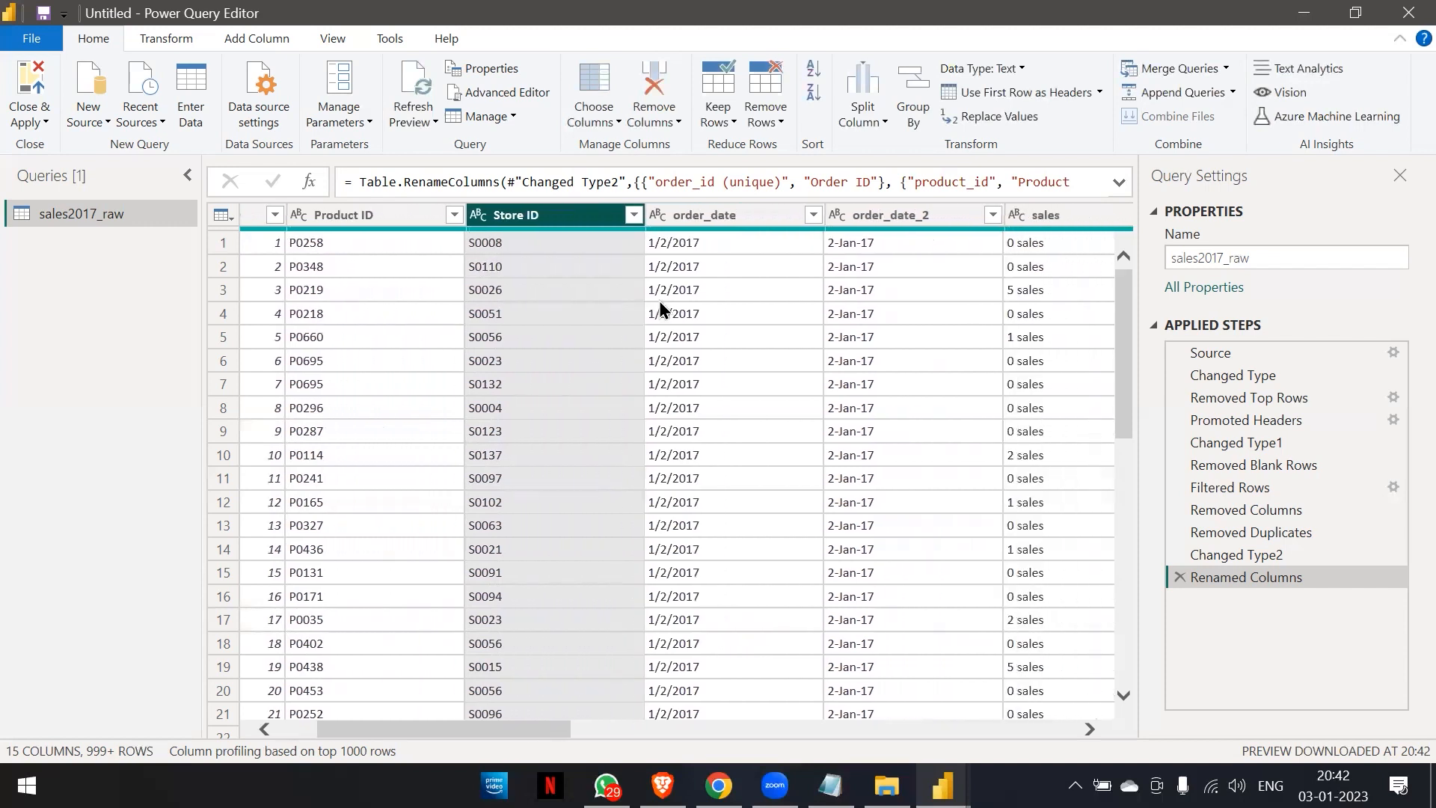
scroll(658, 301, right, 10)
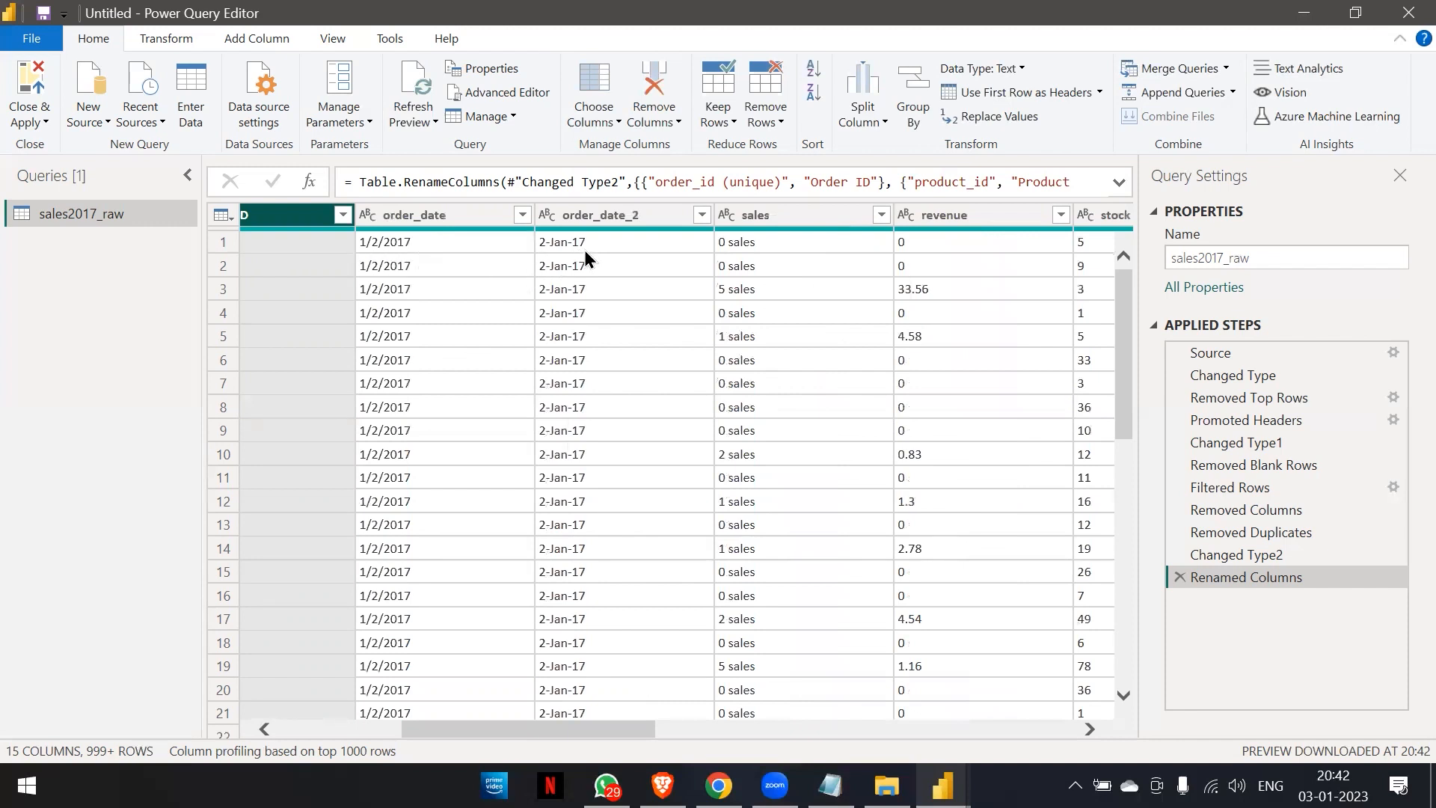
click(367, 216)
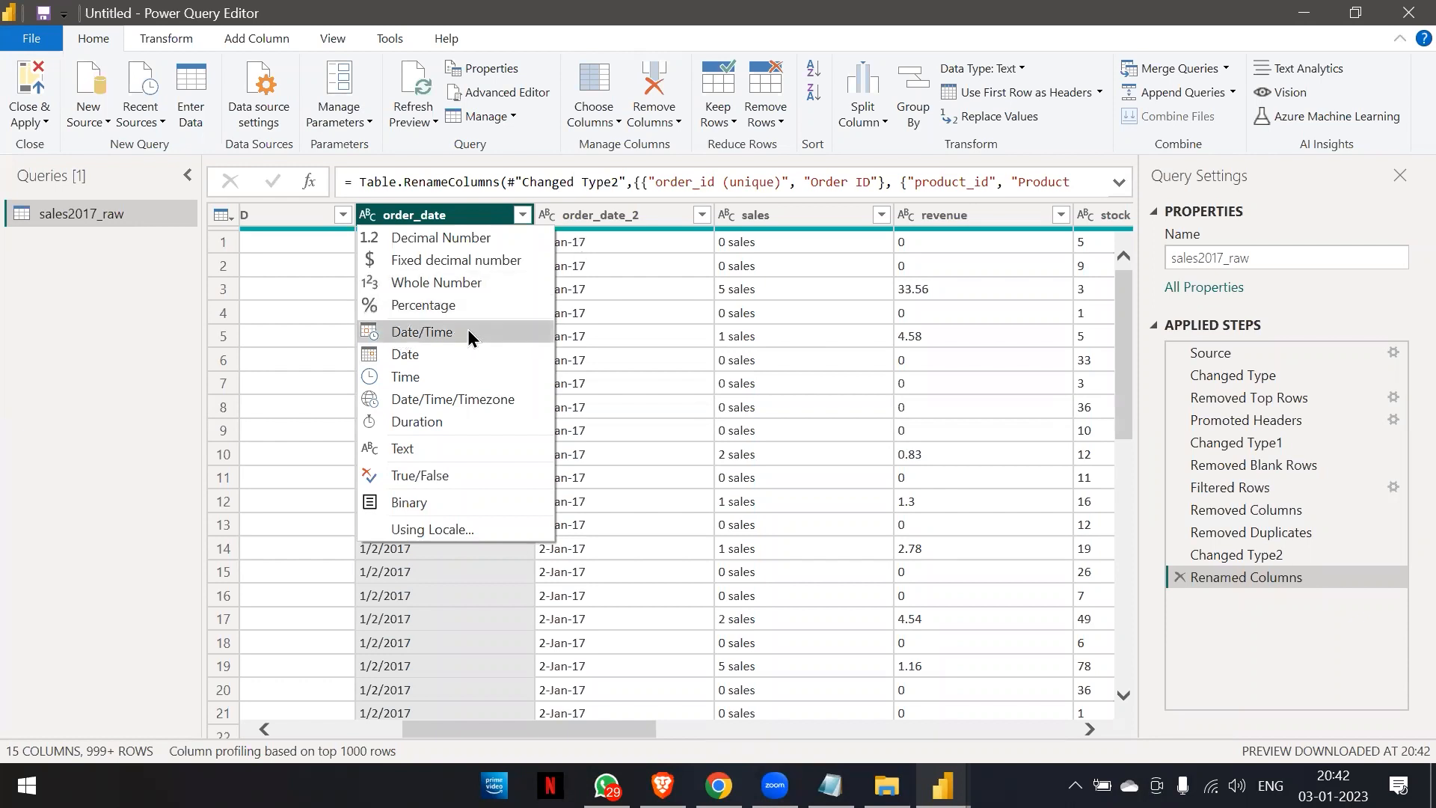
click(451, 357)
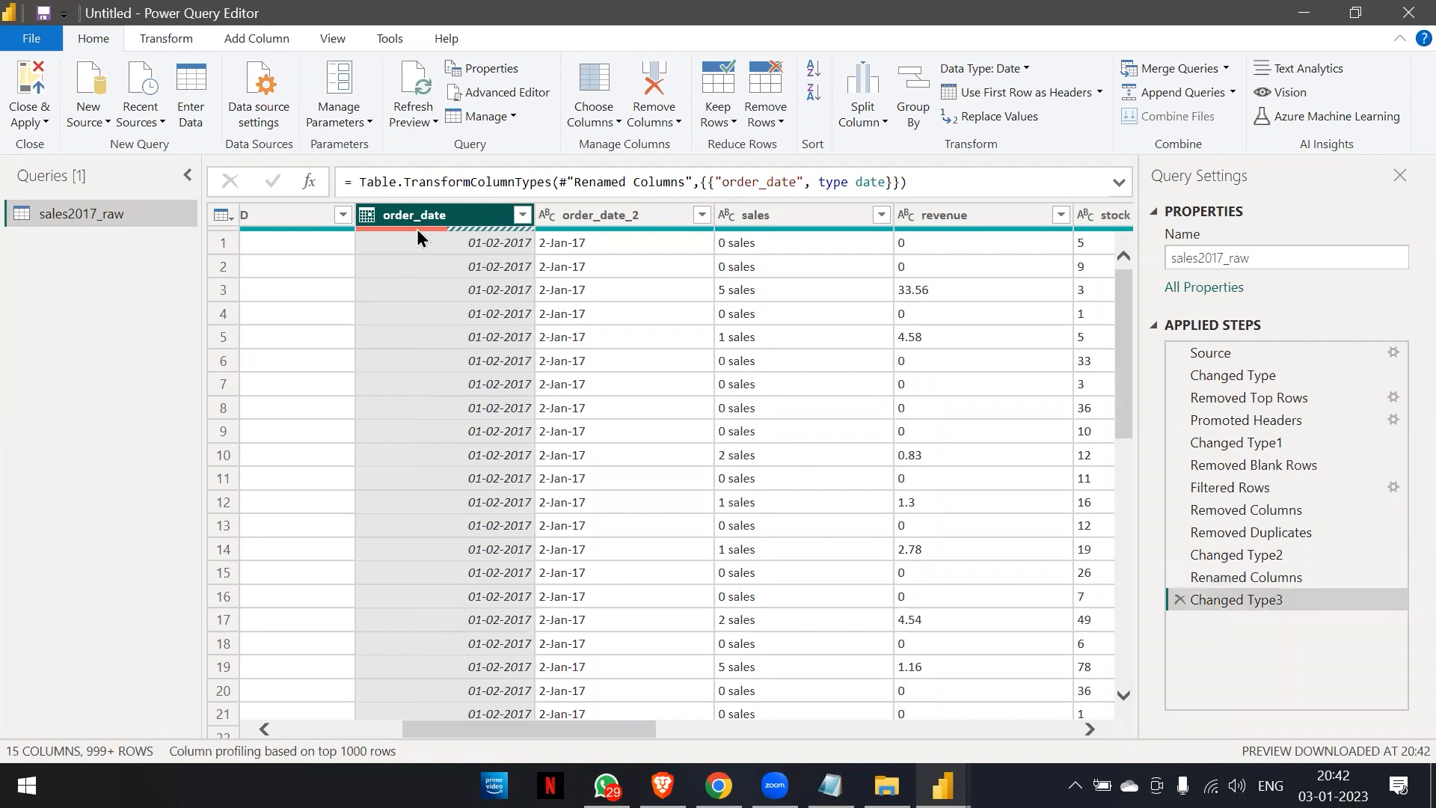
Examine the converted order_date values down the table against the dates in the order_date_2 column.
mouse_move(435, 231)
scroll(456, 260, down, 10)
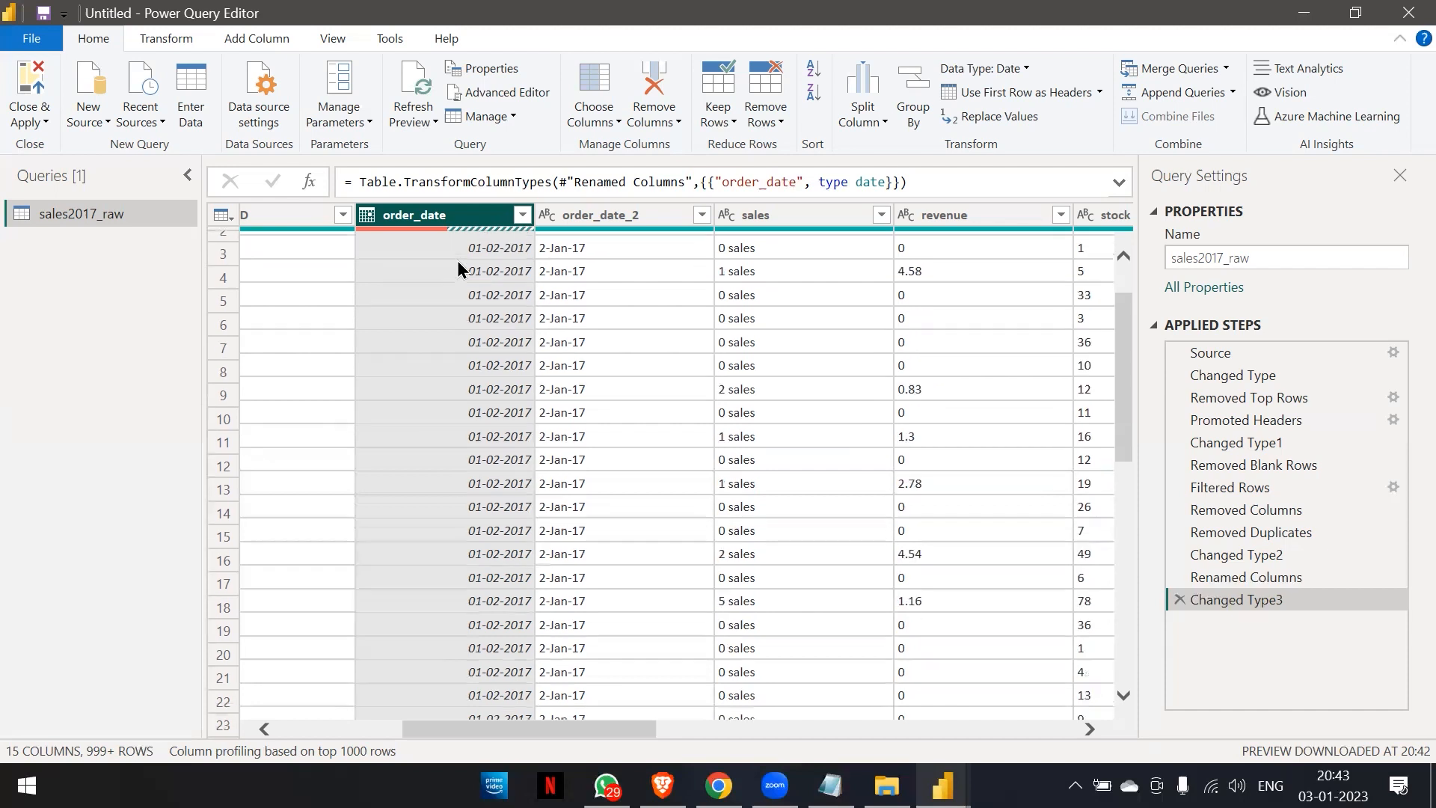
scroll(456, 260, down, 20)
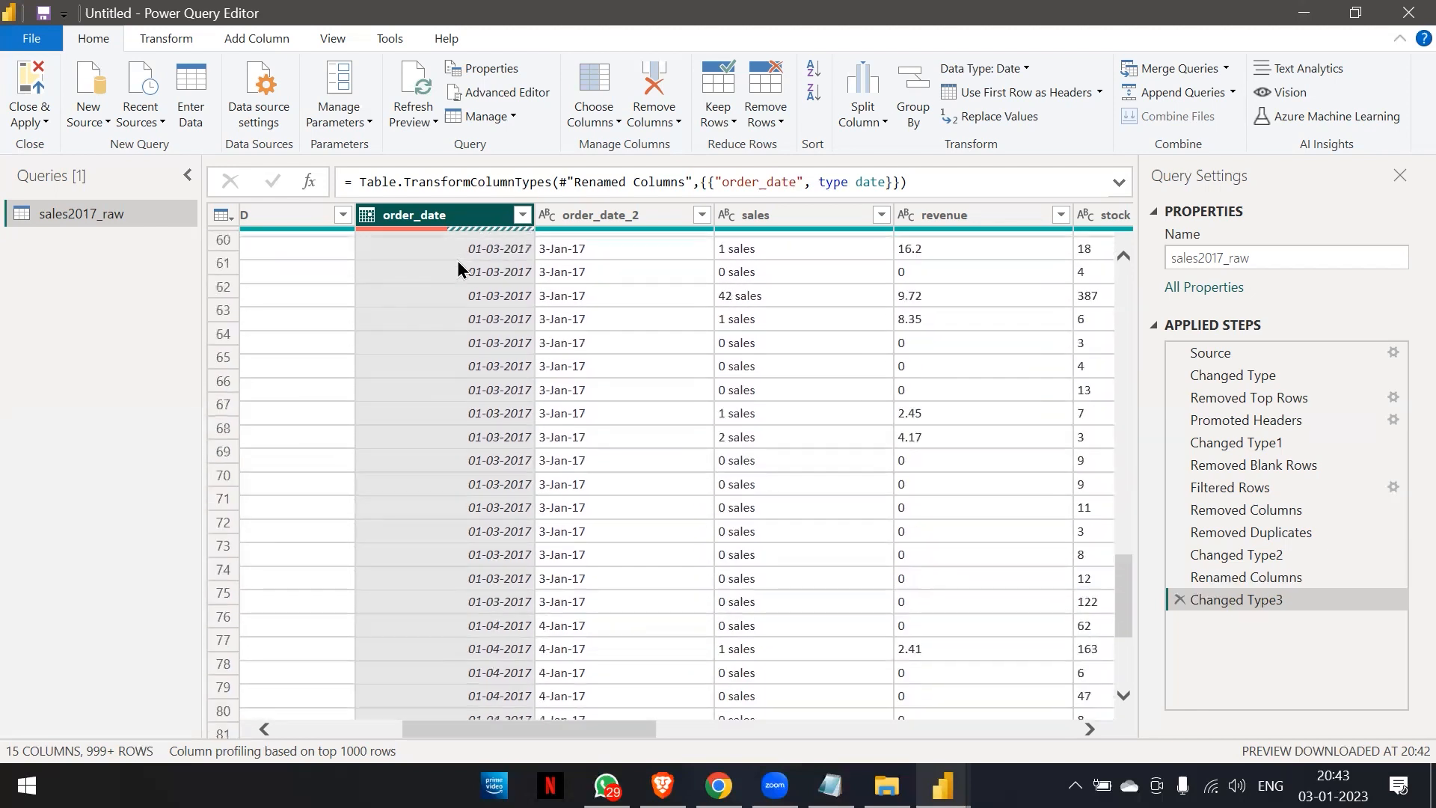
scroll(456, 260, down, 20)
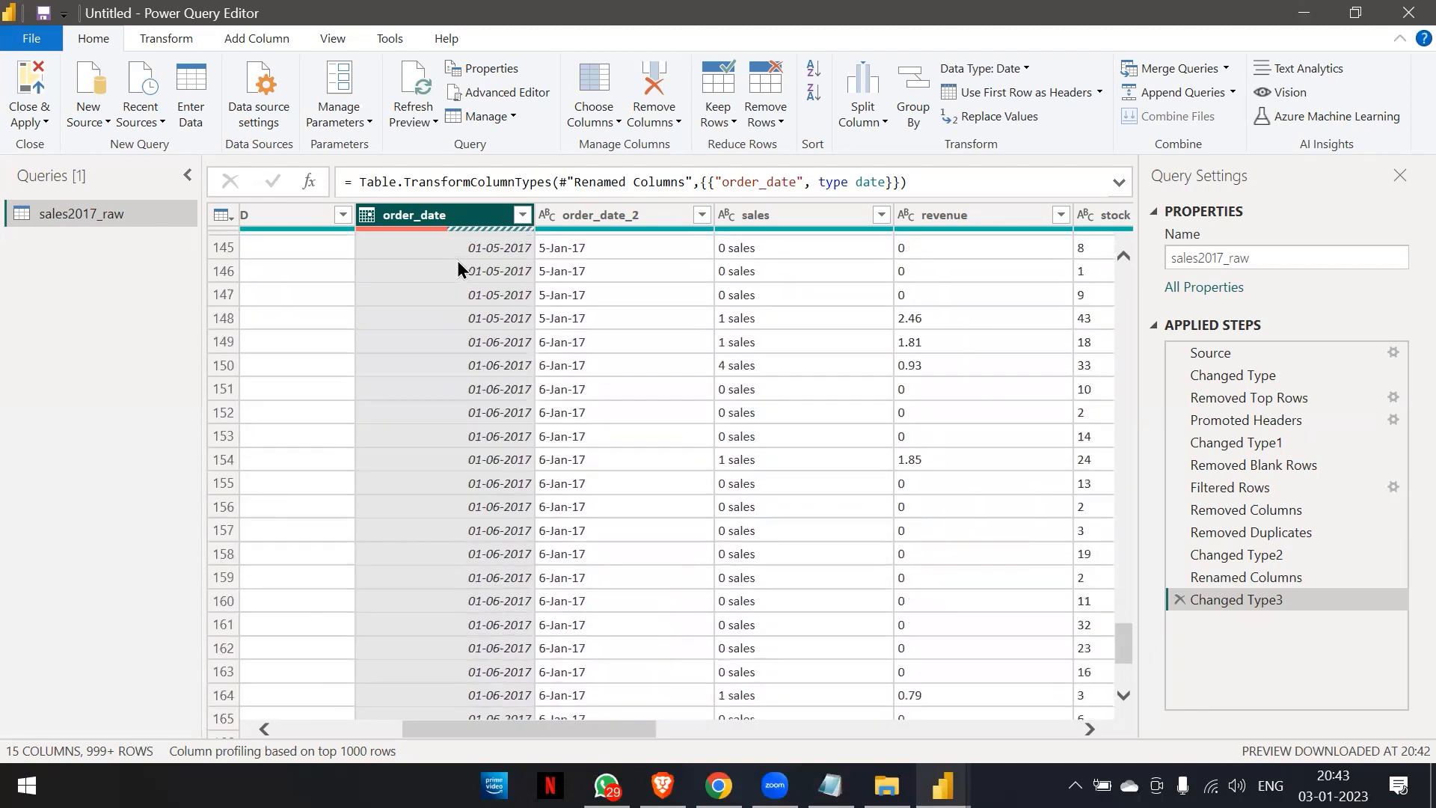
scroll(457, 265, down, 20)
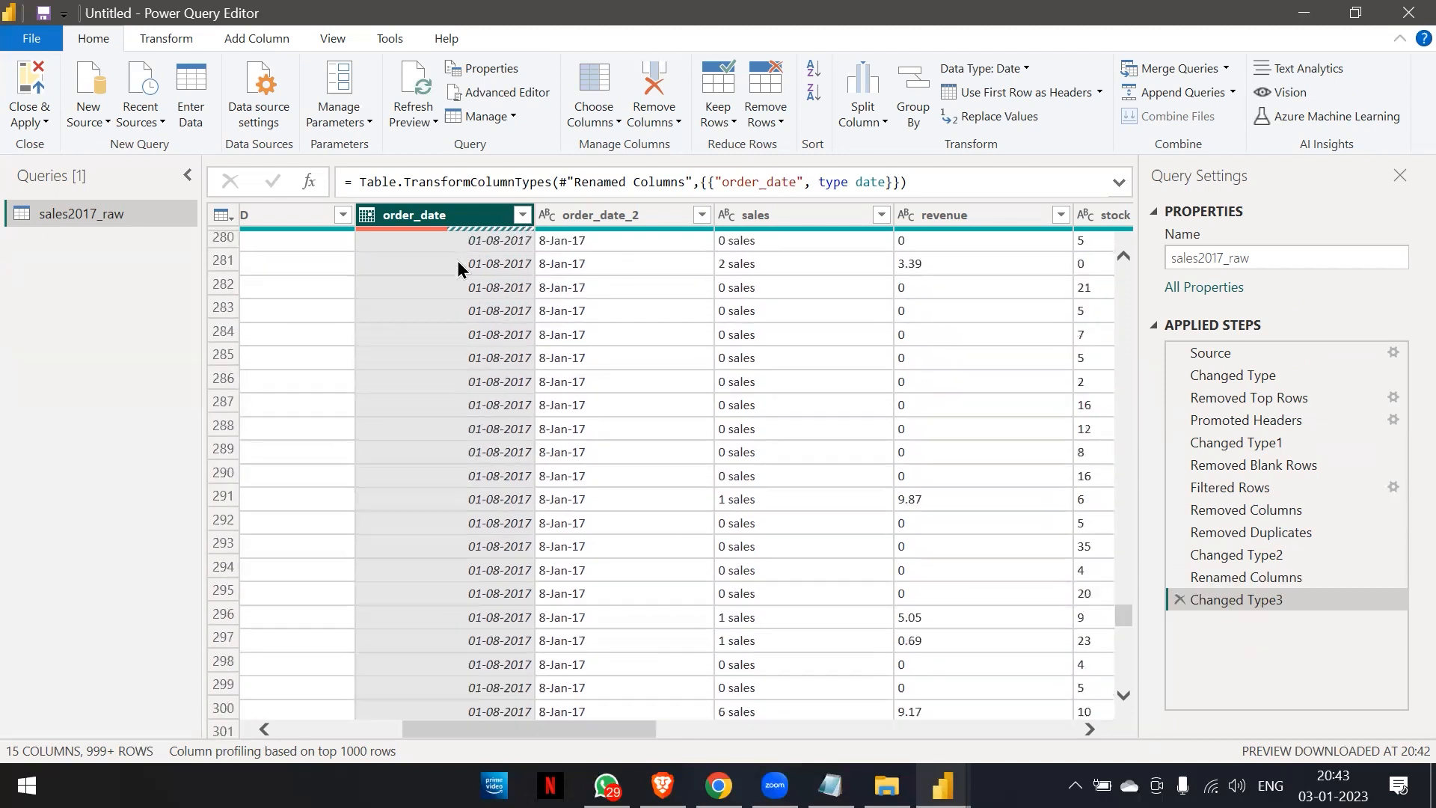
scroll(458, 266, down, 20)
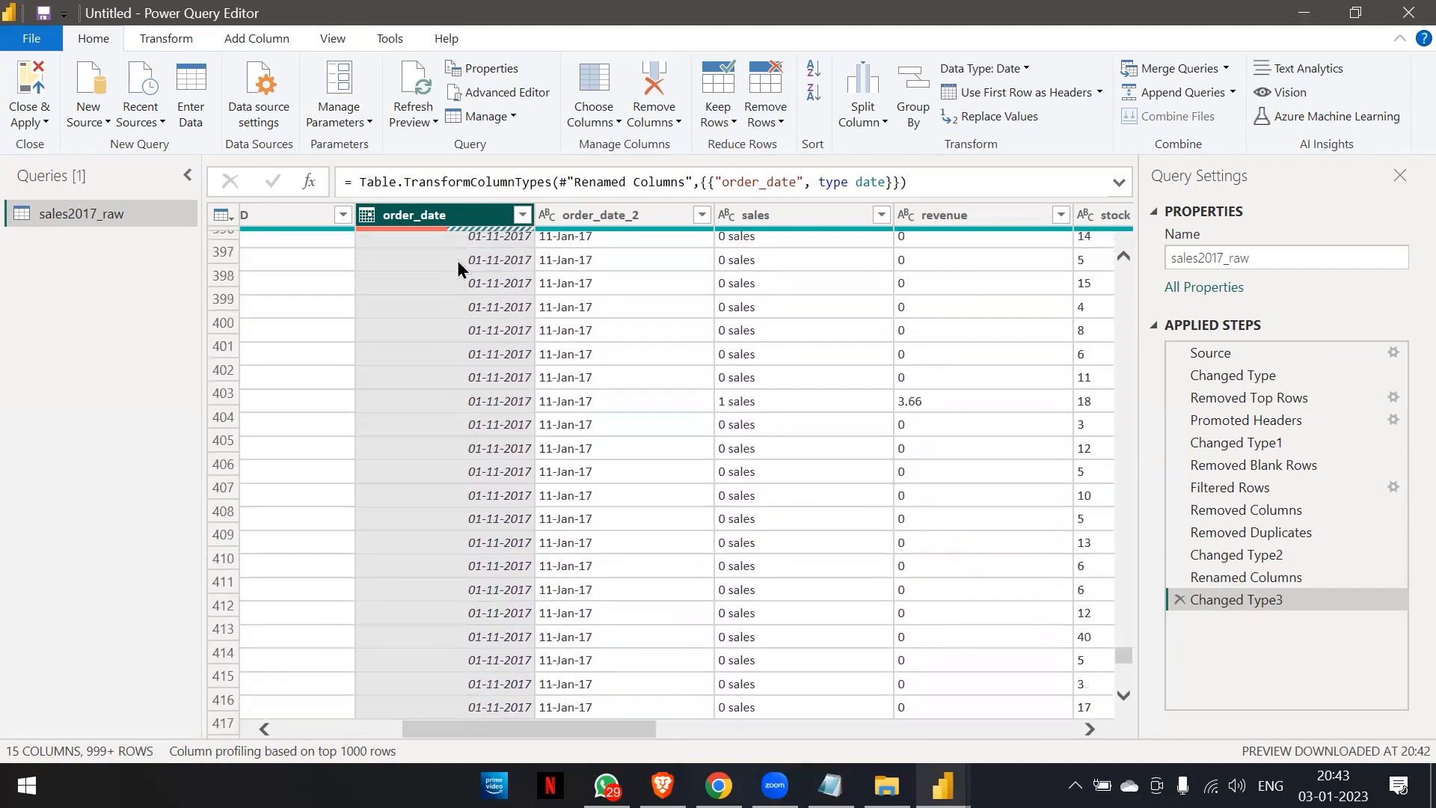
scroll(456, 261, down, 3)
scroll(456, 260, up, 2)
scroll(456, 260, down, 5)
scroll(457, 266, down, 20)
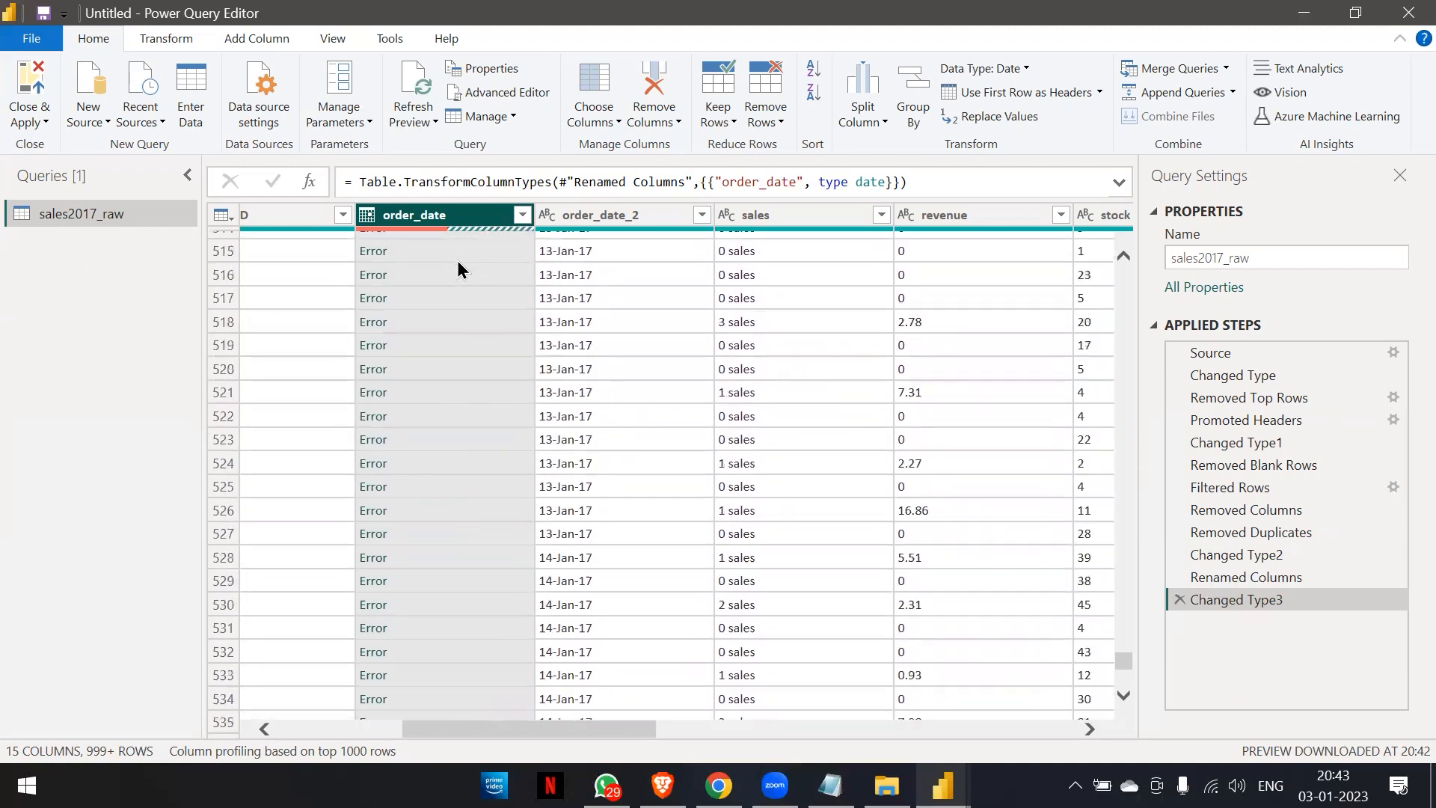
scroll(456, 260, down, 5)
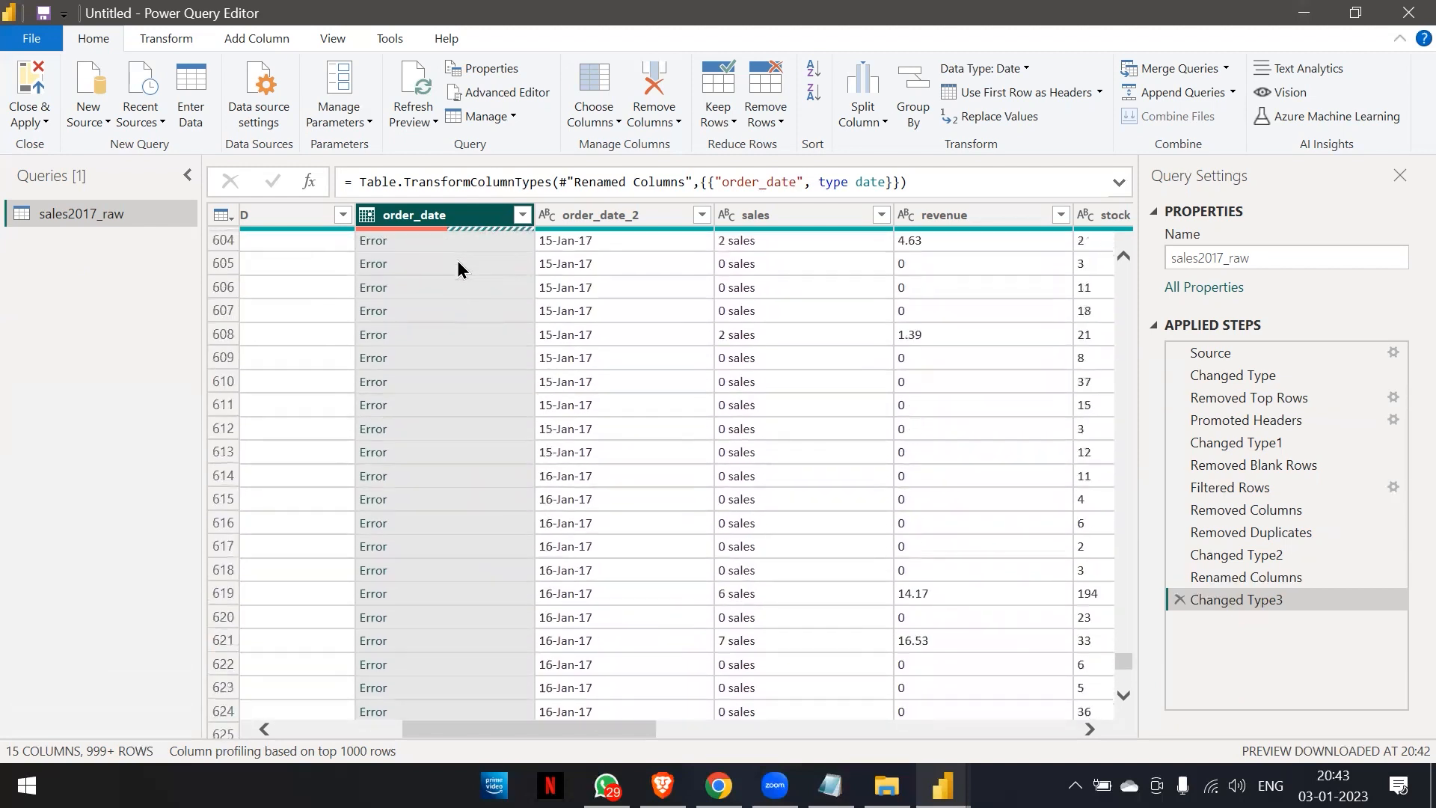
scroll(456, 260, up, 20)
scroll(456, 261, up, 20)
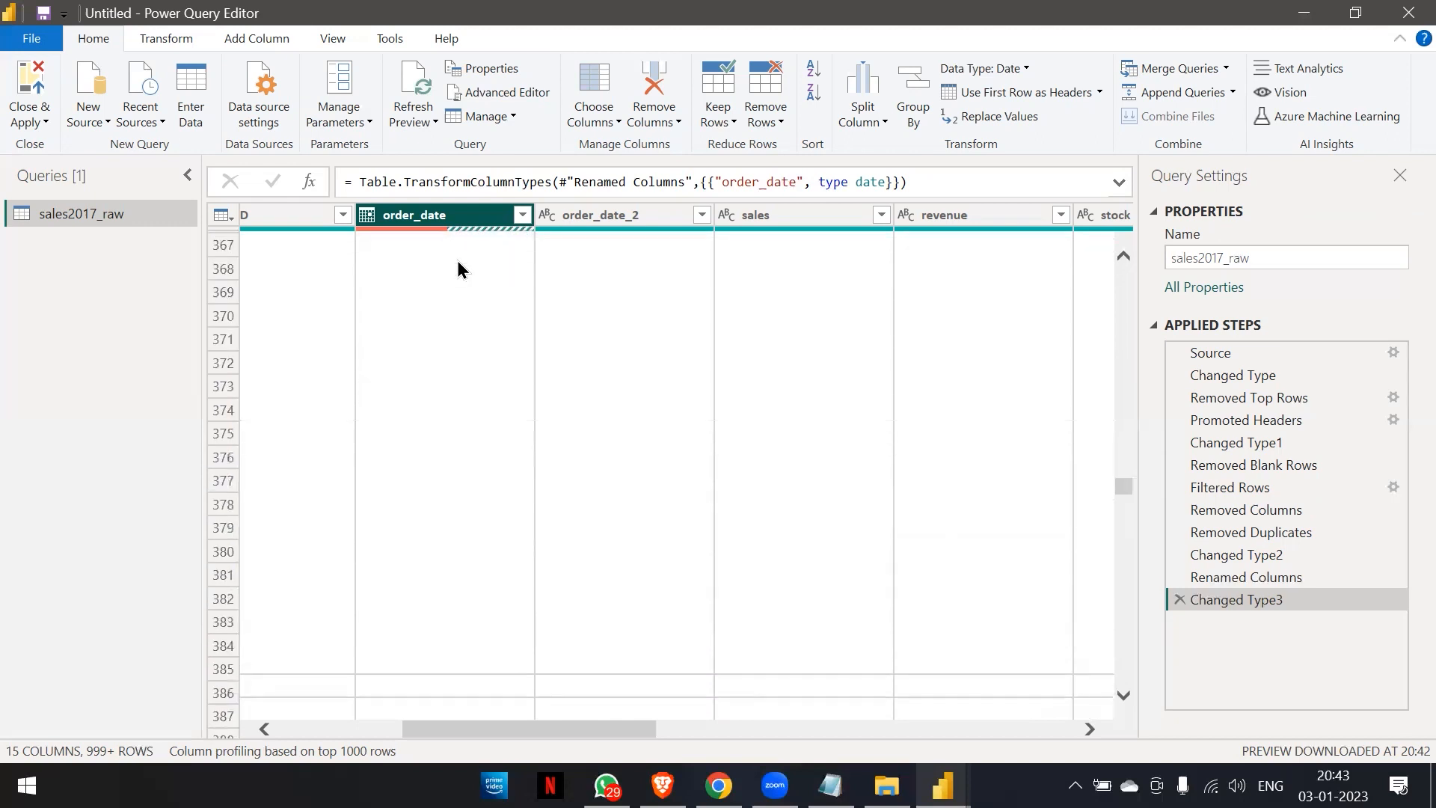
scroll(457, 267, up, 20)
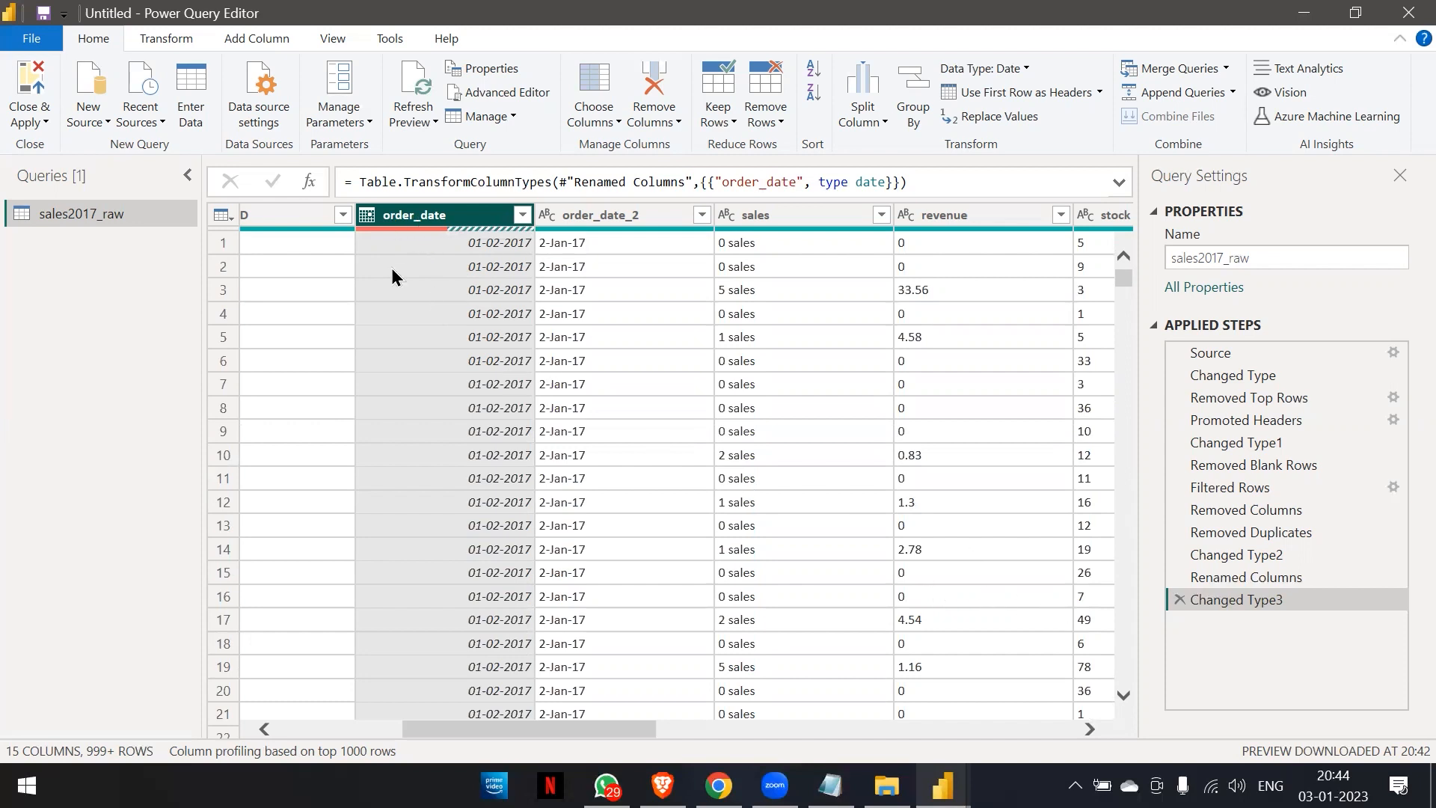
Set the order_date column's data type back to Text, replacing the current type conversion.
click(365, 216)
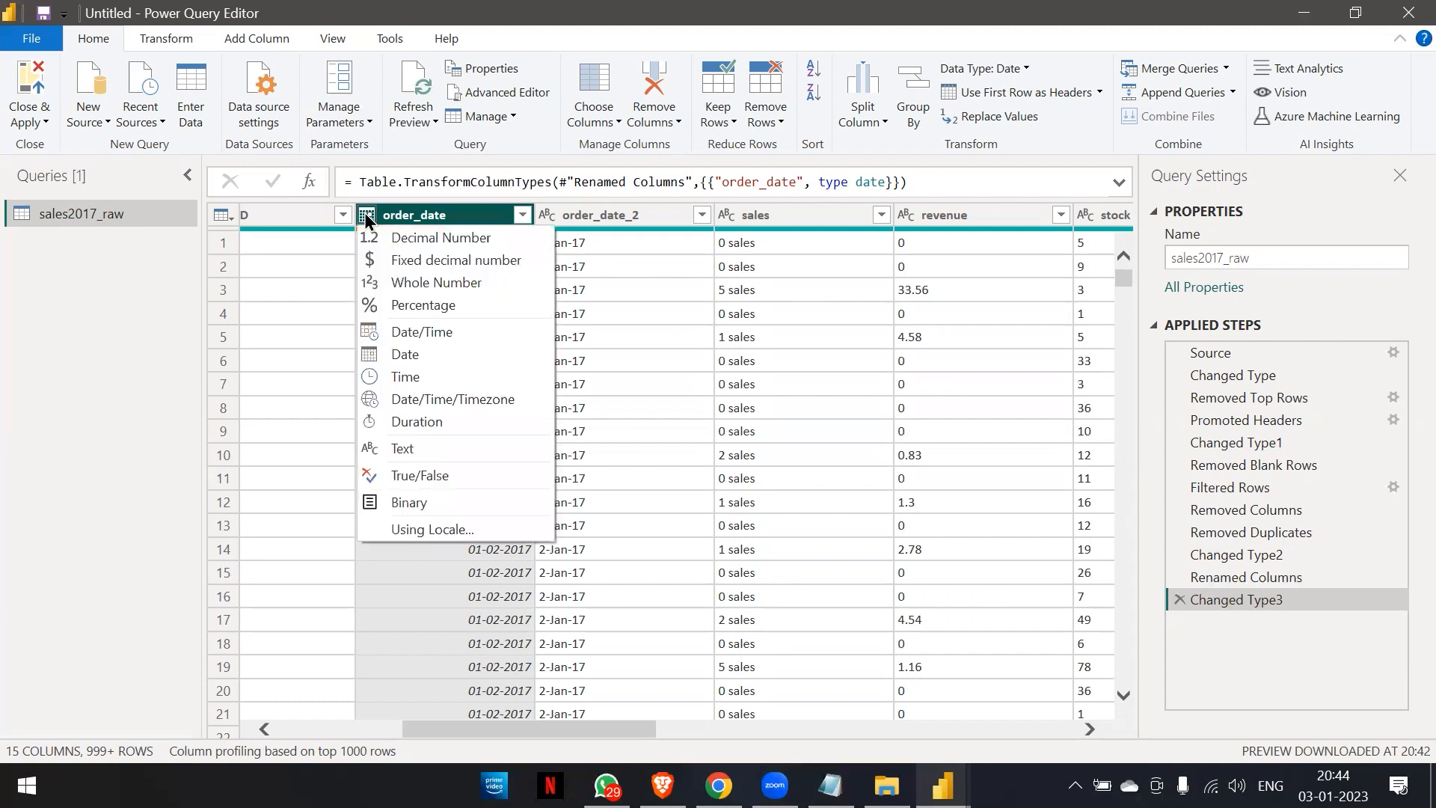
click(389, 449)
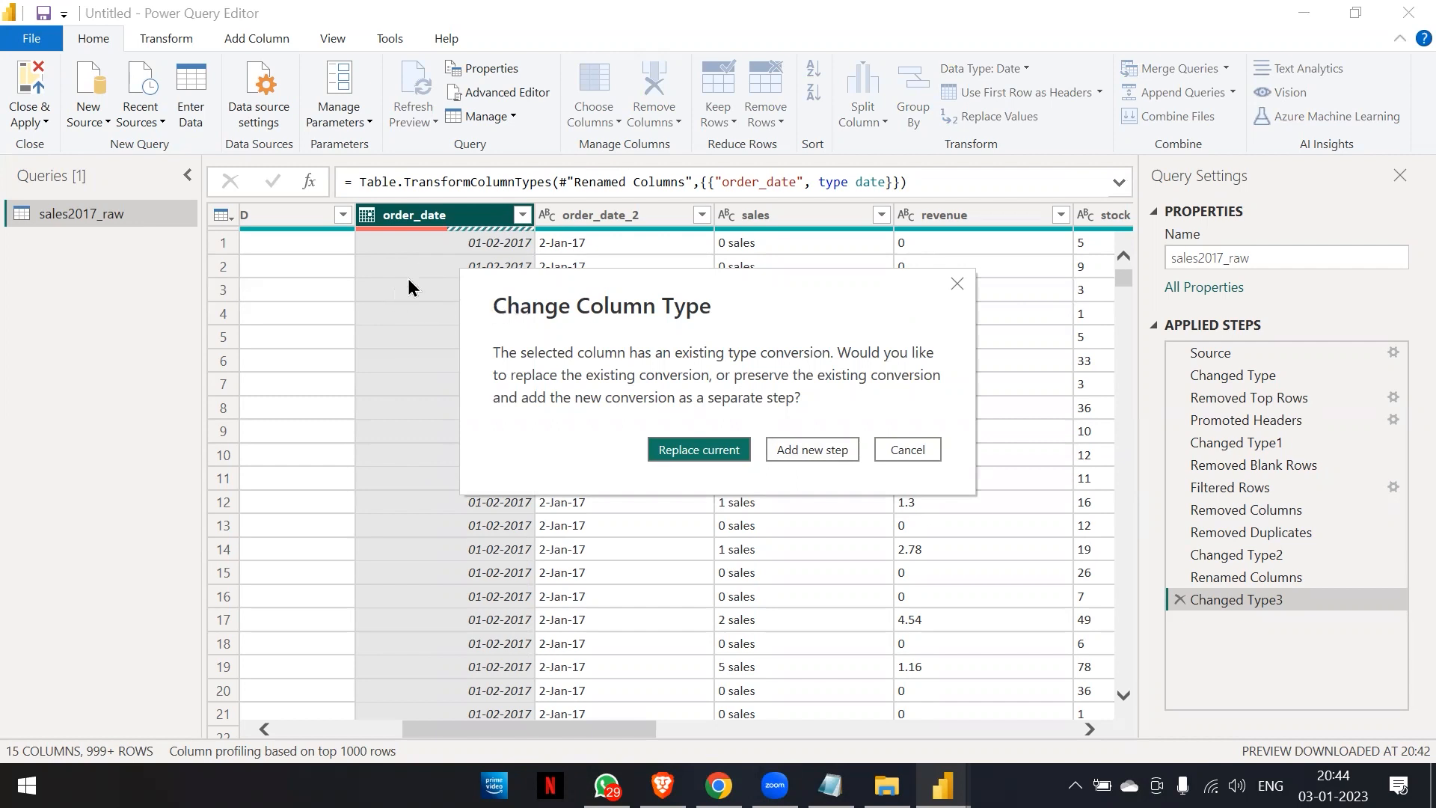
click(693, 452)
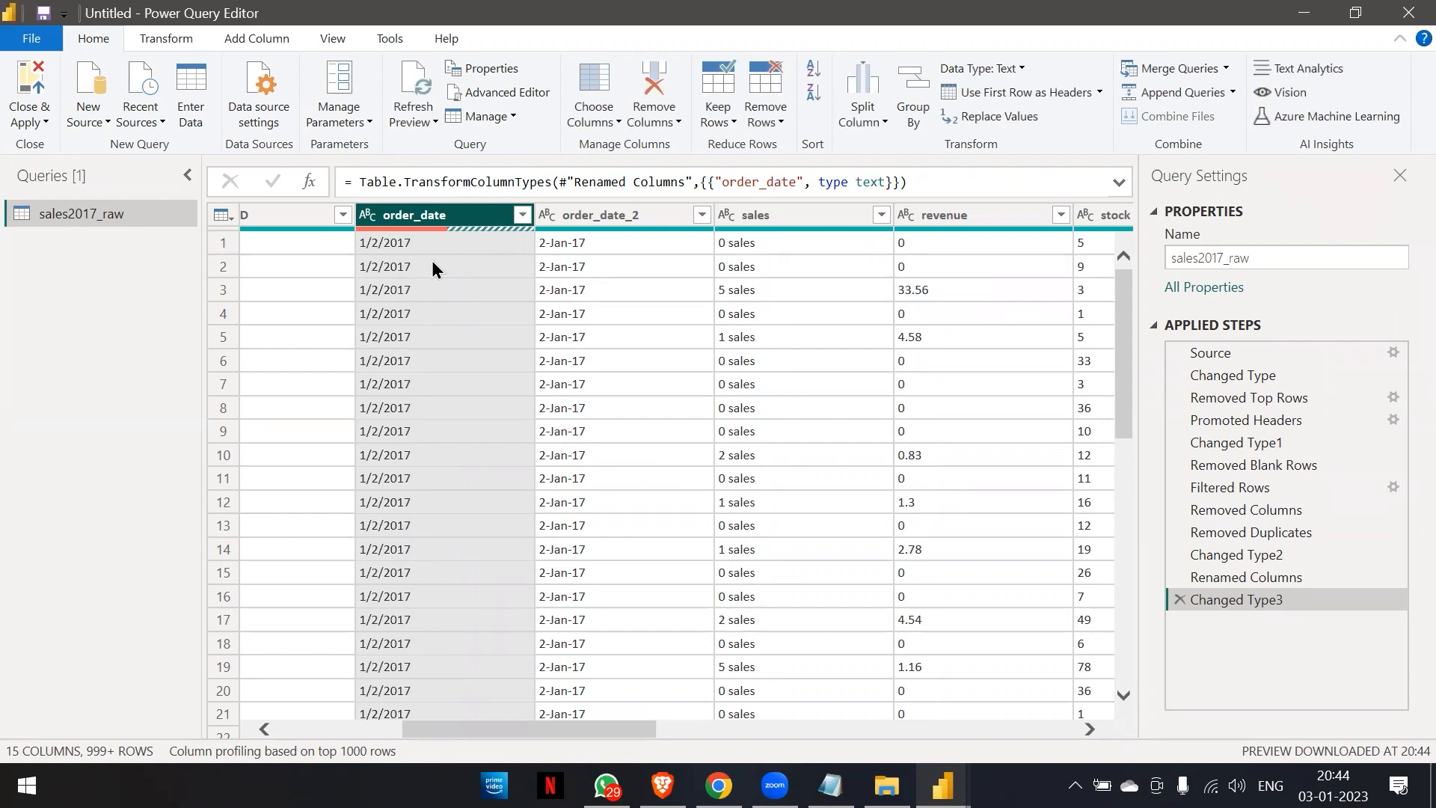
Review the text values of order_date down the table to check their day and month order.
scroll(419, 293, down, 20)
scroll(420, 299, down, 20)
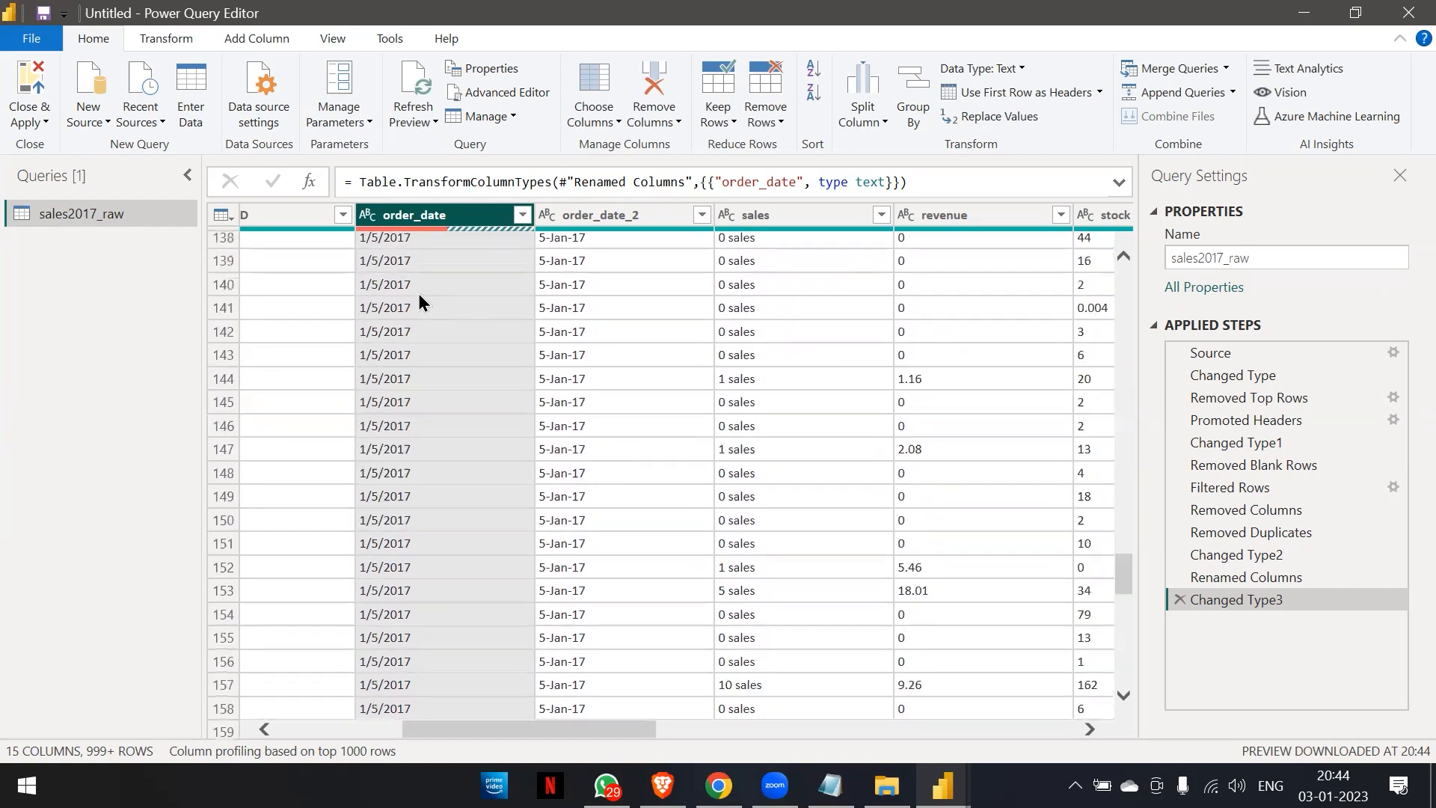
scroll(419, 293, down, 20)
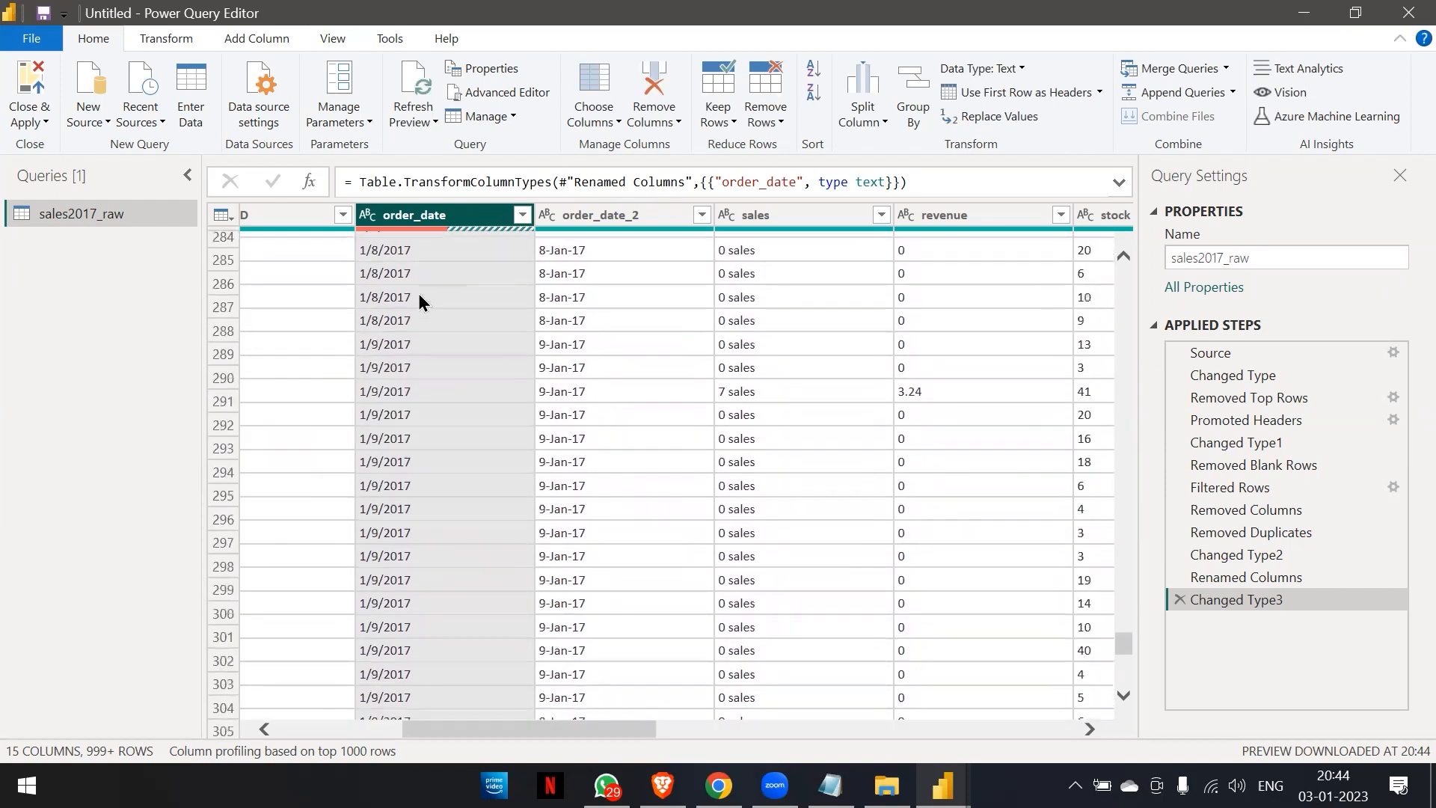
scroll(419, 281, down, 16)
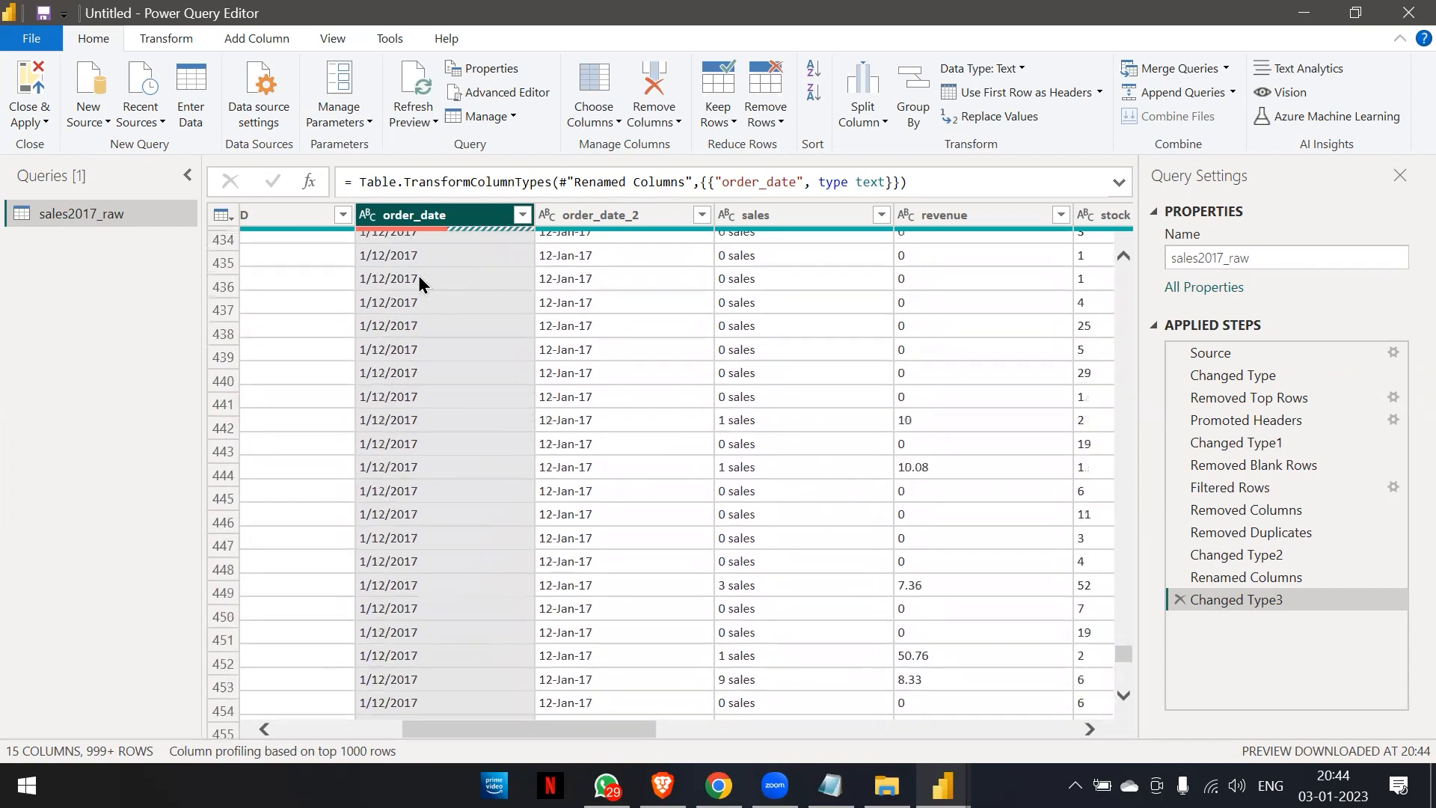
click(419, 281)
scroll(419, 269, down, 11)
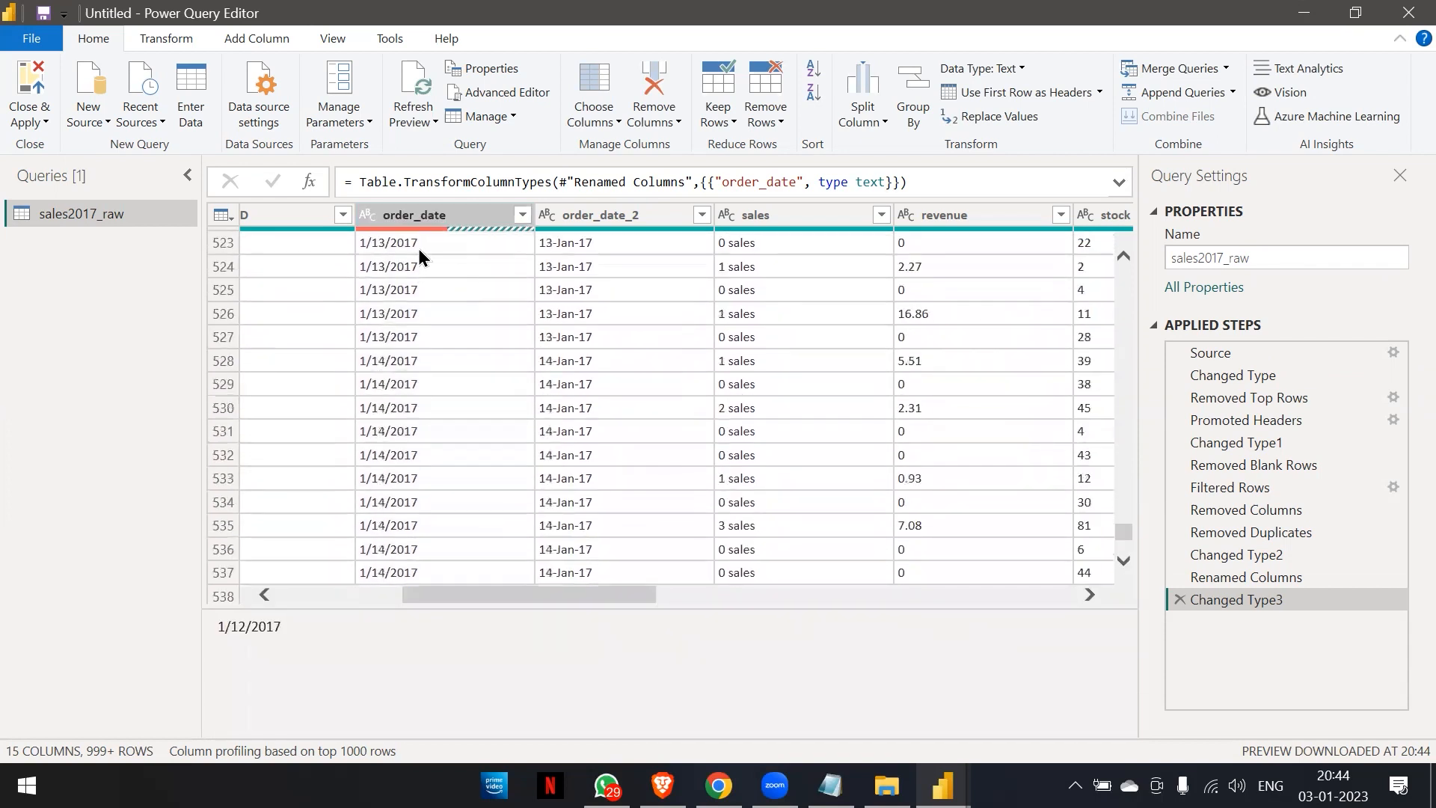
click(419, 216)
scroll(413, 309, up, 9)
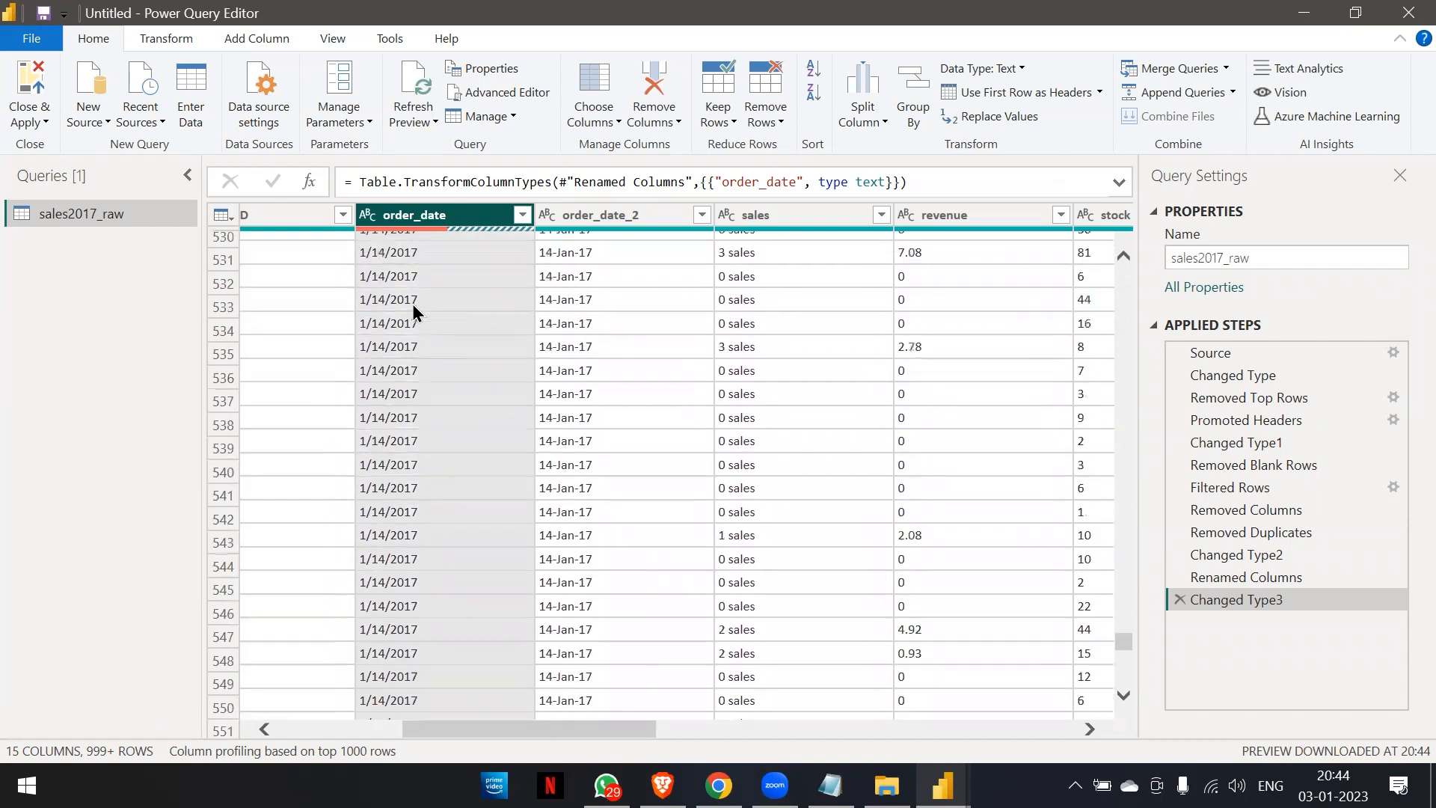
scroll(414, 312, up, 20)
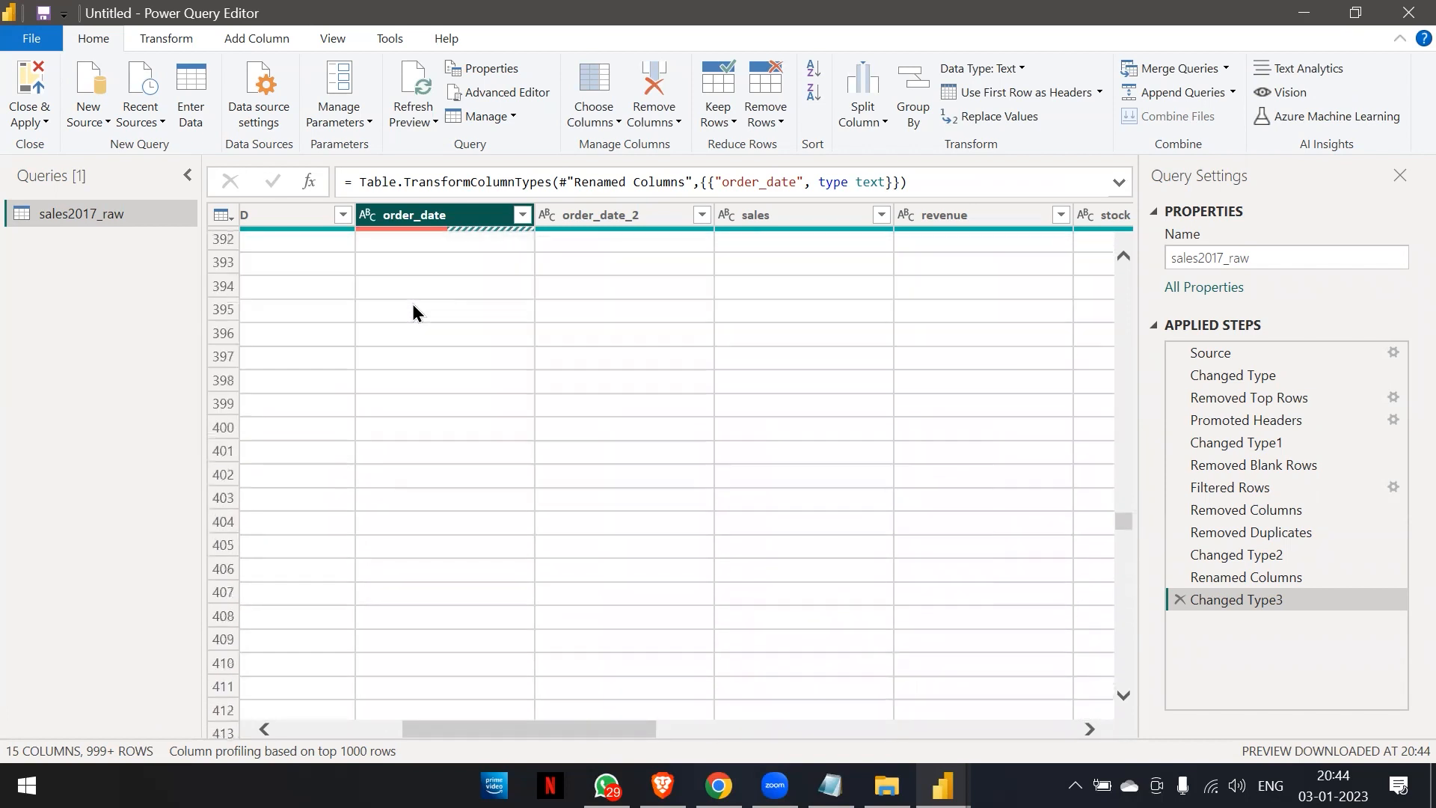
scroll(412, 314, up, 20)
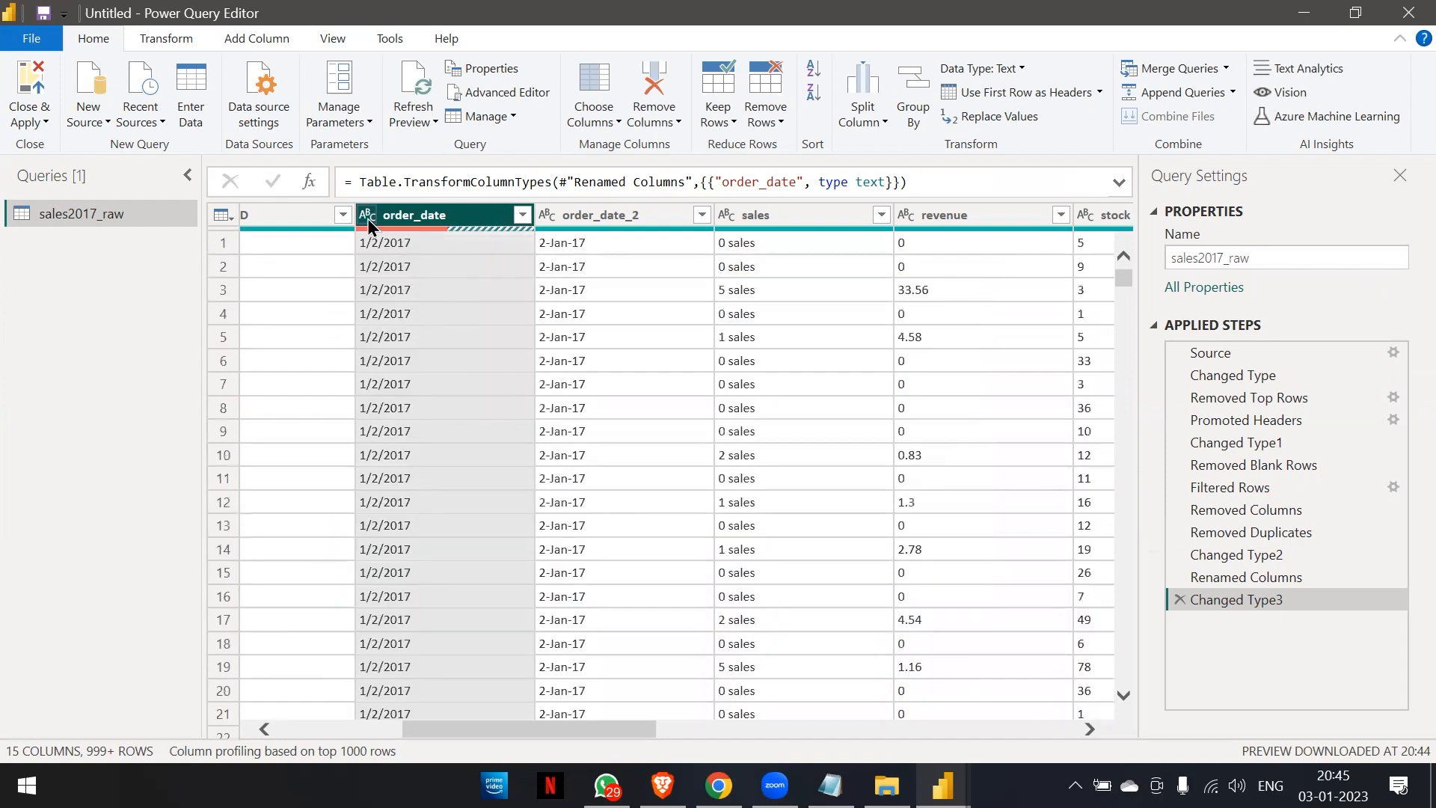
Try converting the order_date column to the Date type using the English (United Kingdom) locale.
click(368, 217)
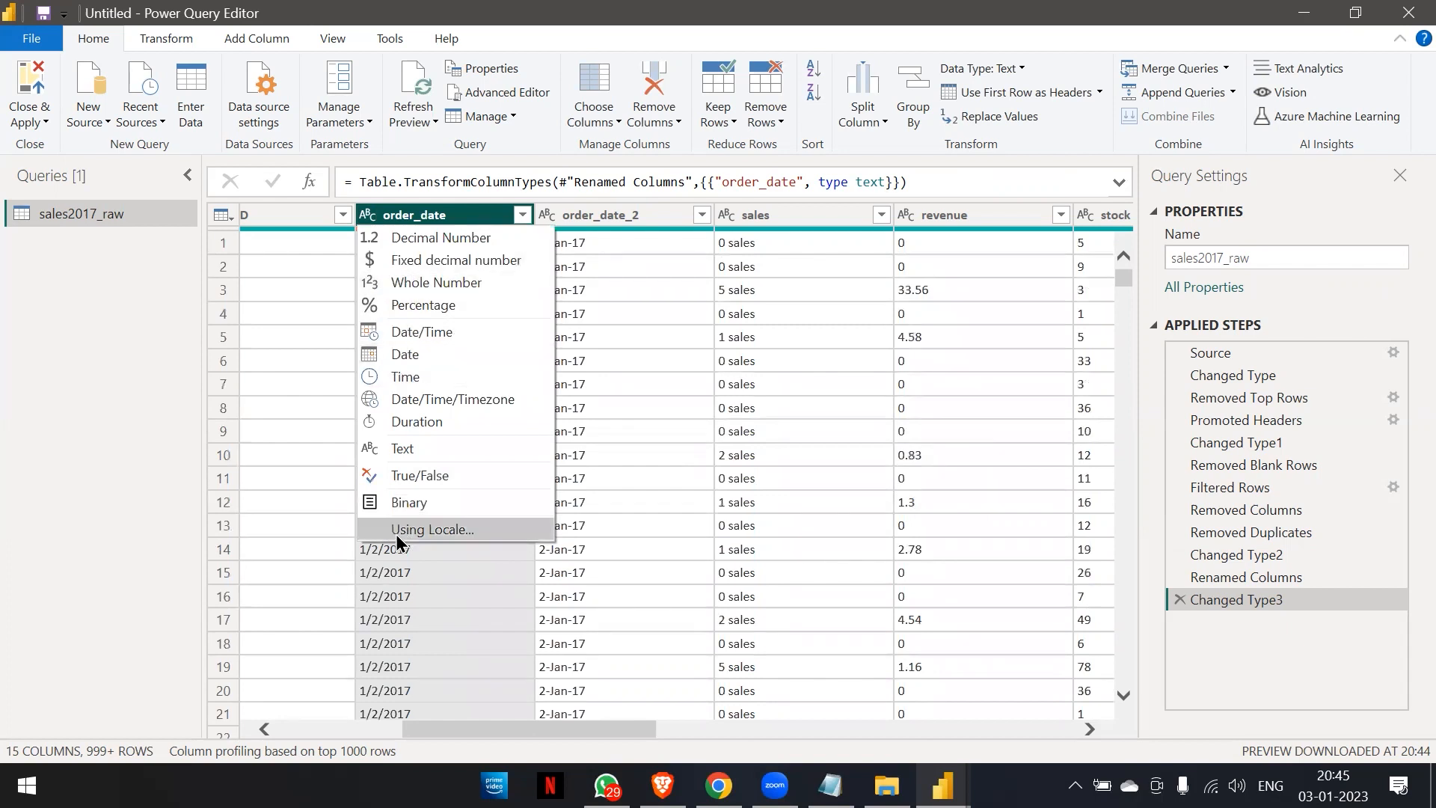
click(419, 530)
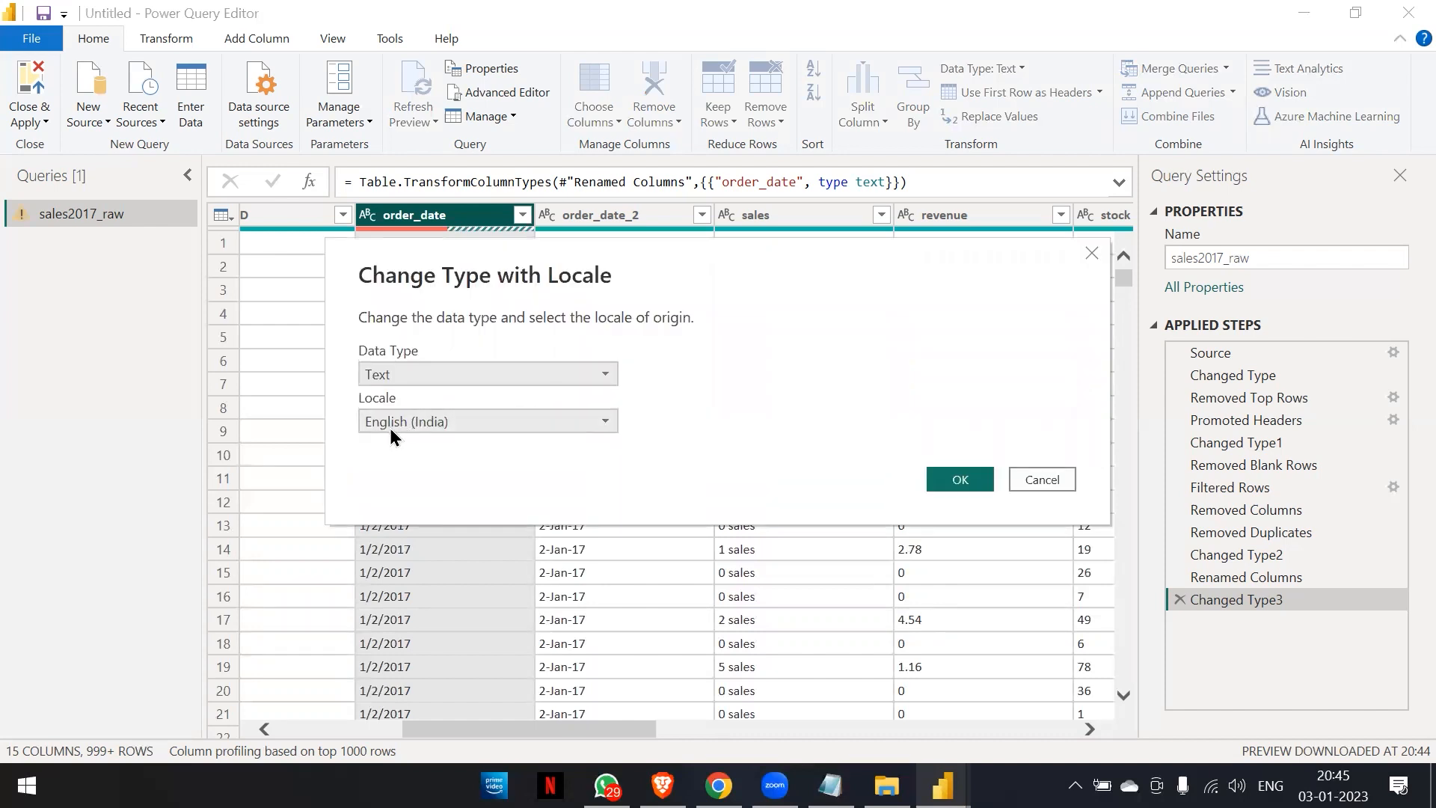
click(599, 421)
click(600, 381)
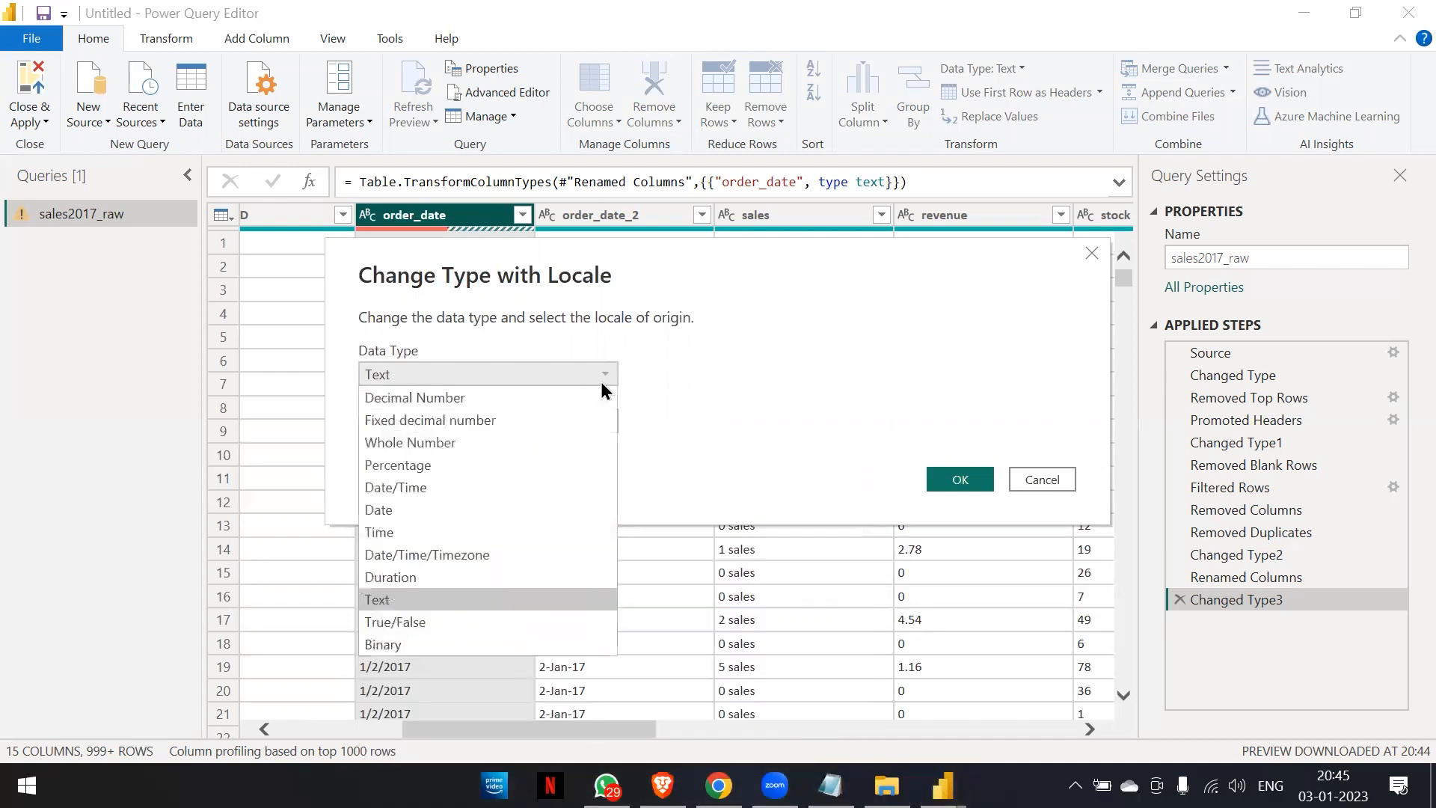
click(456, 510)
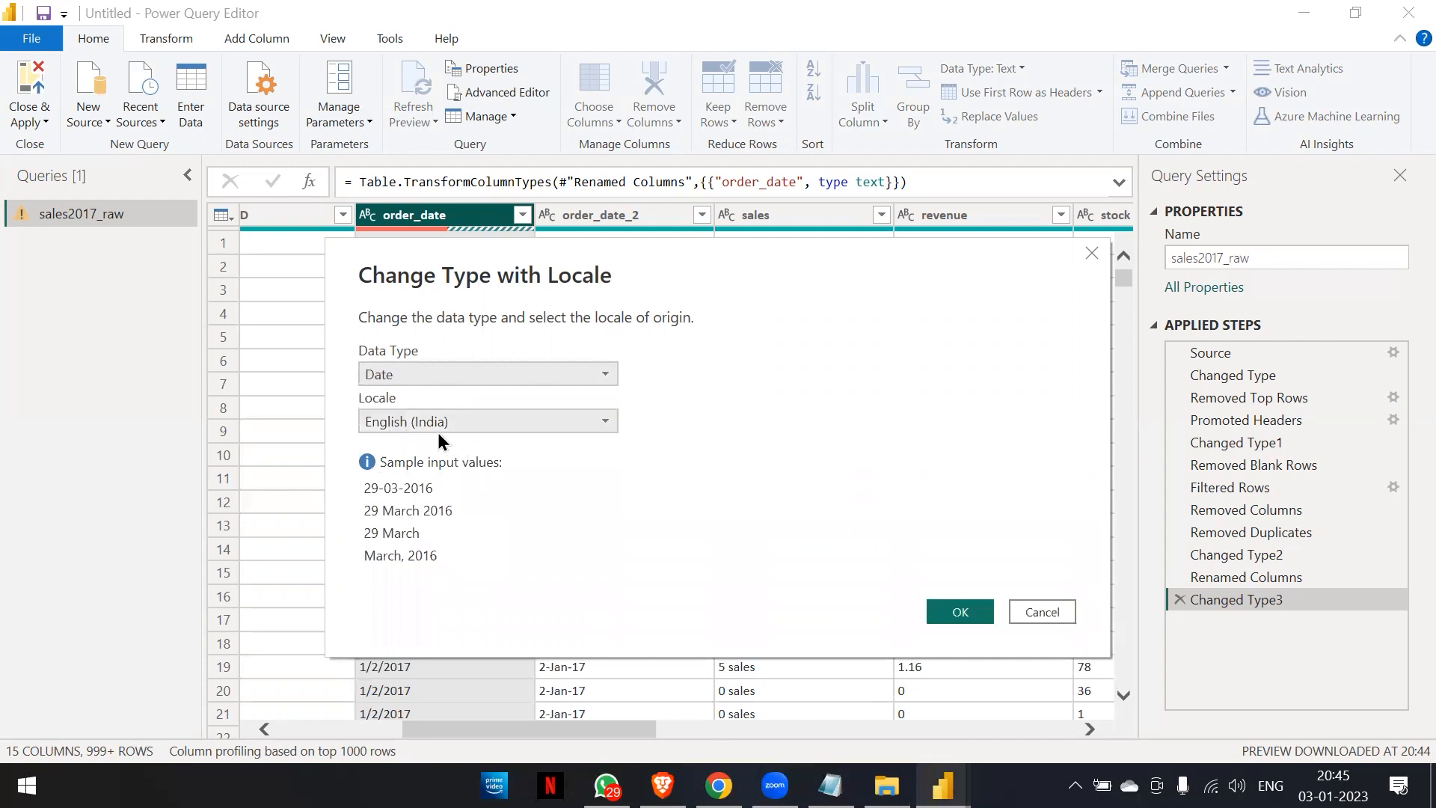
click(605, 423)
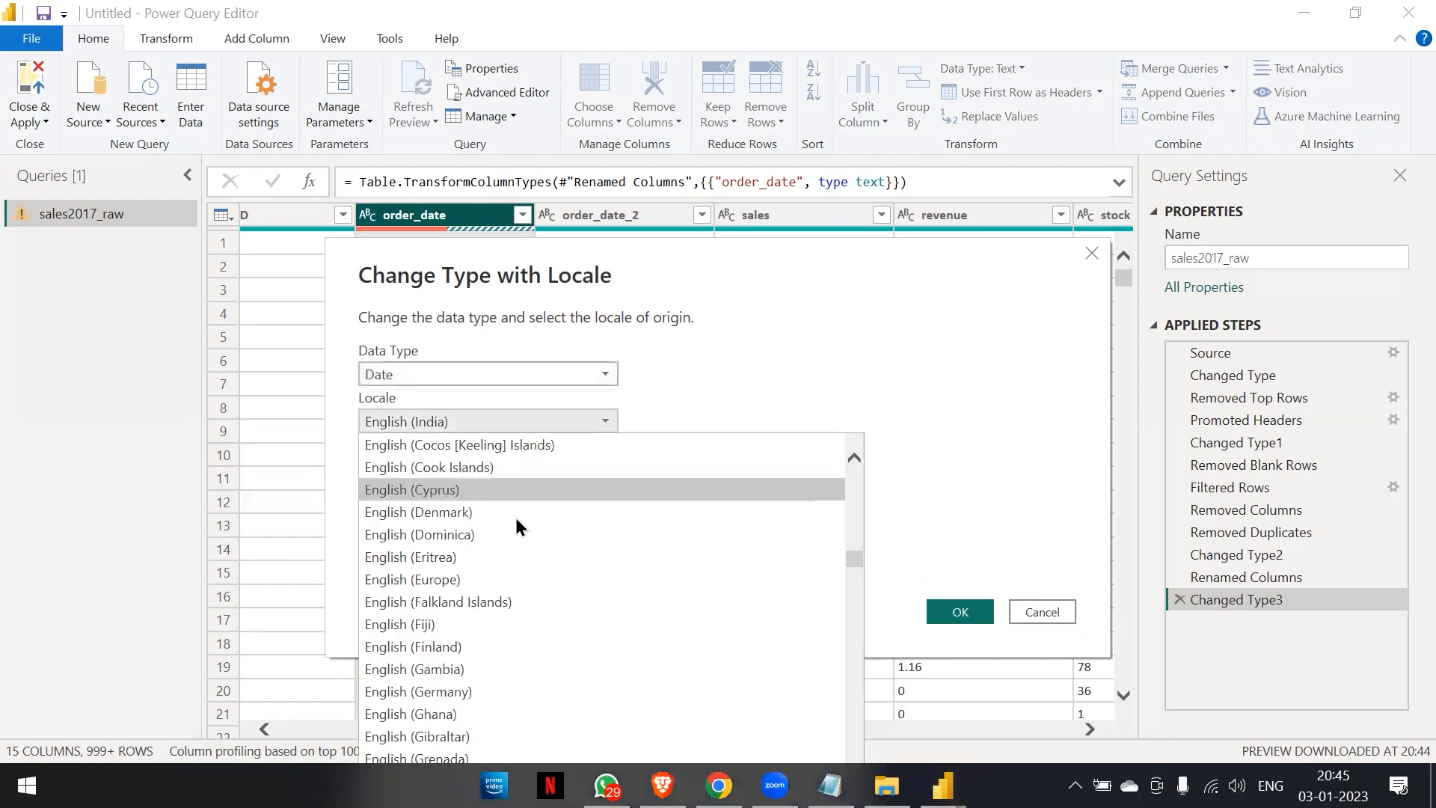
scroll(485, 608, down, 8)
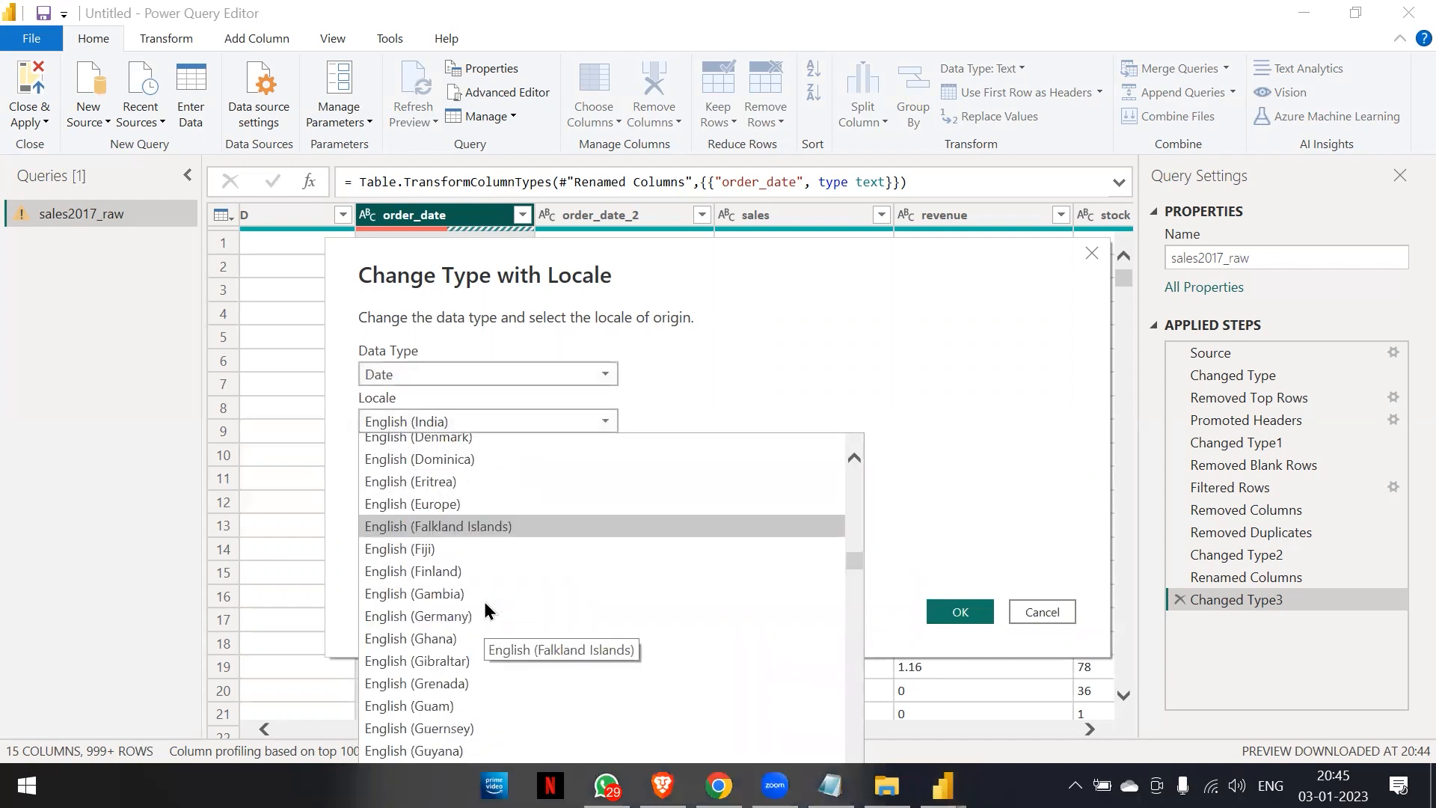
scroll(483, 601, down, 8)
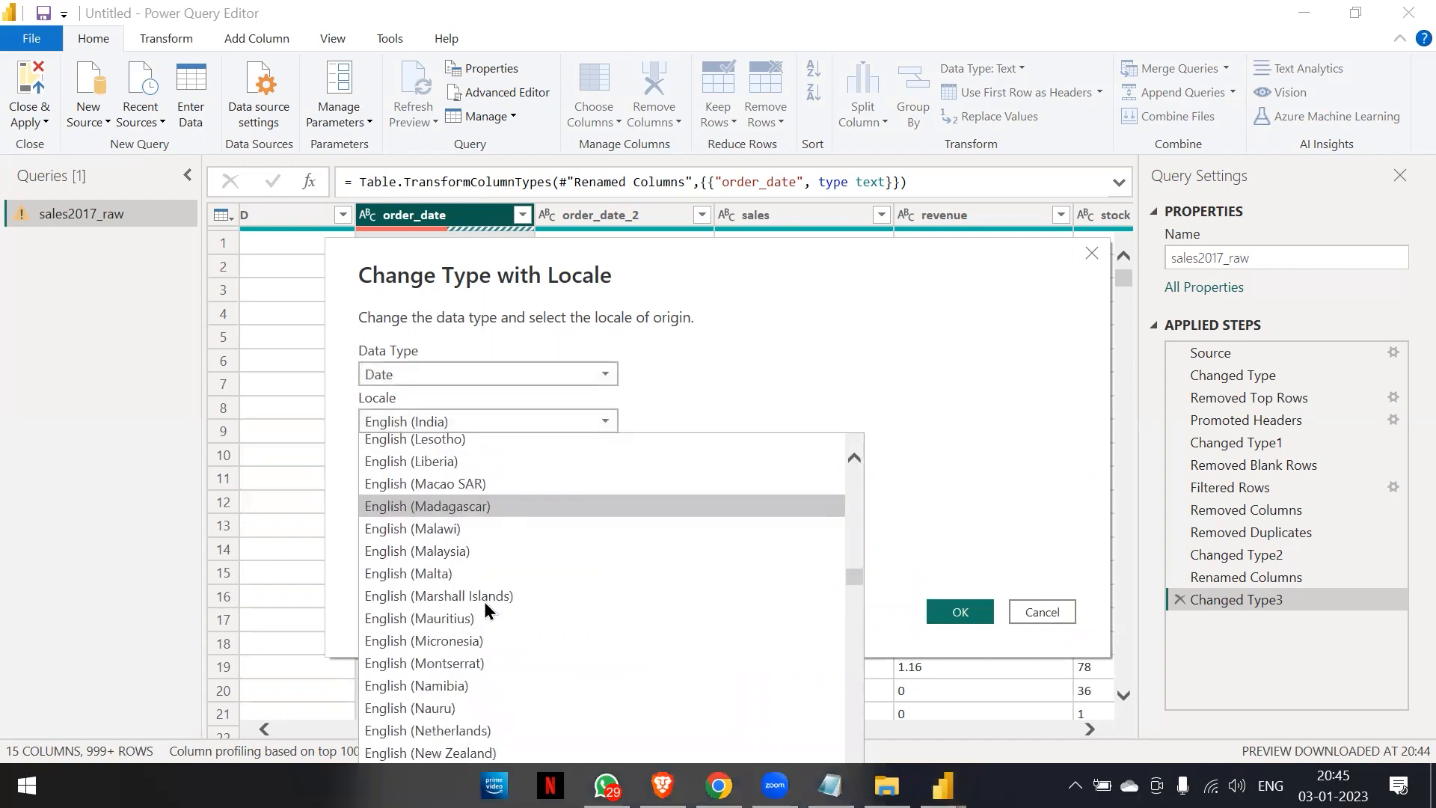
scroll(483, 601, down, 10)
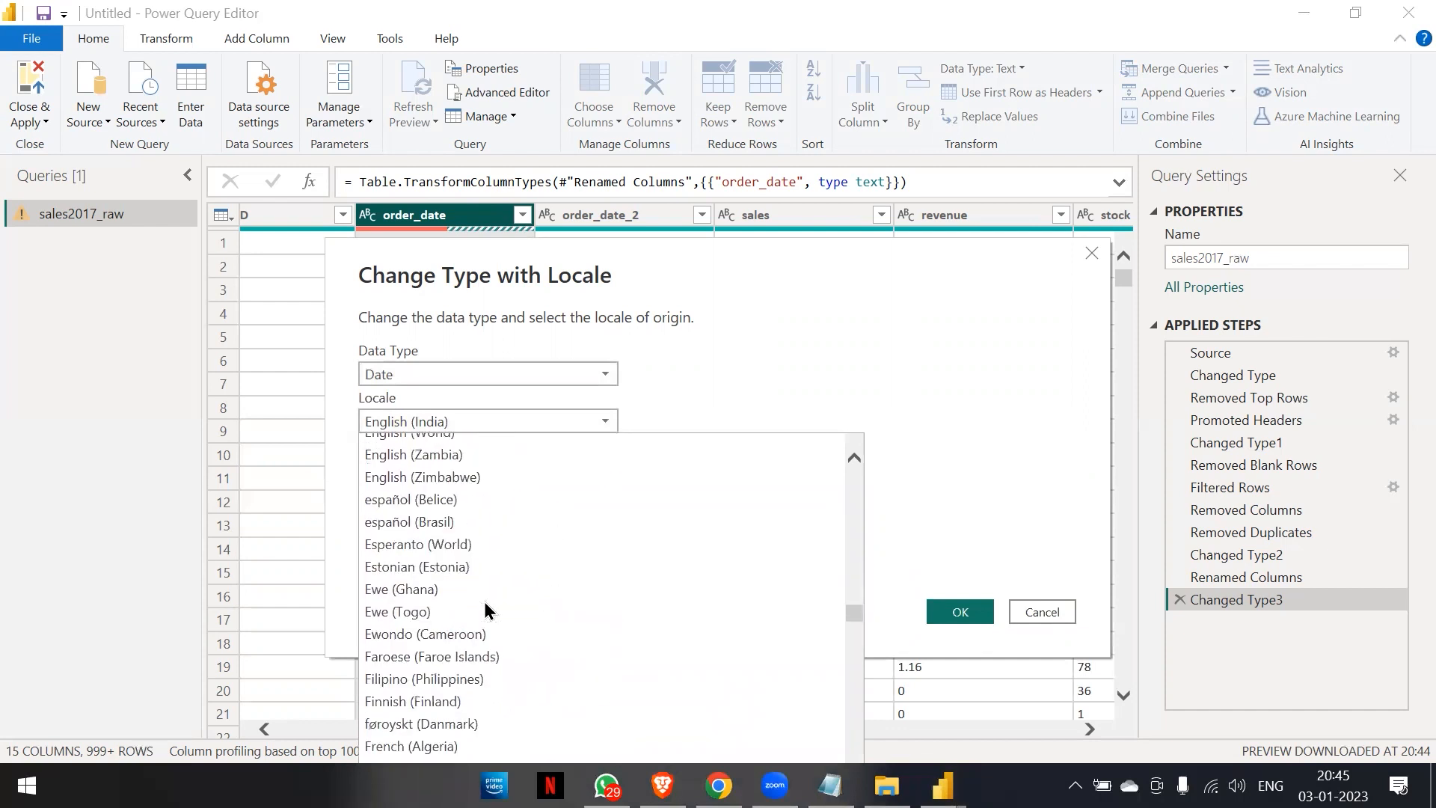
scroll(483, 601, down, 4)
scroll(483, 601, up, 6)
scroll(483, 601, up, 5)
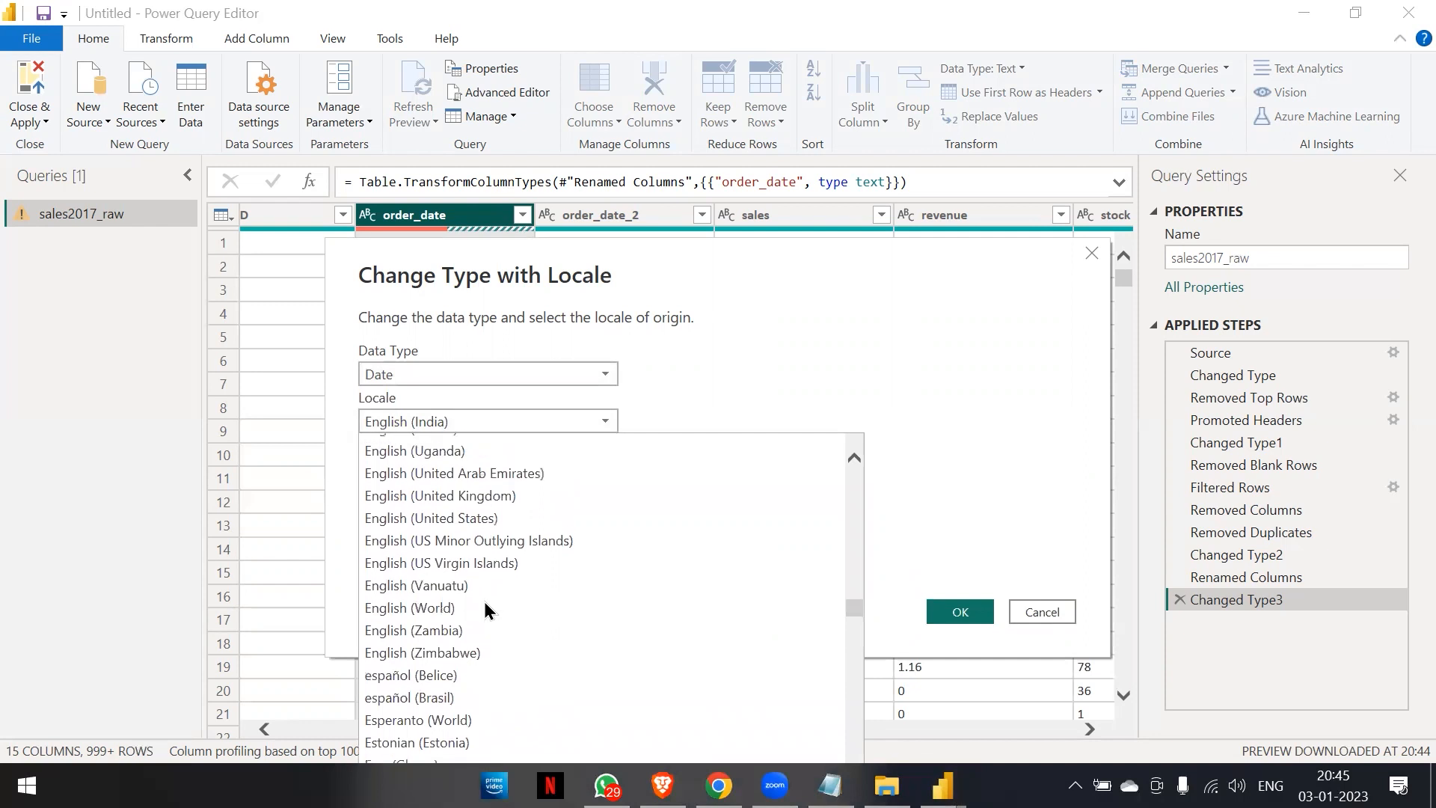
click(482, 497)
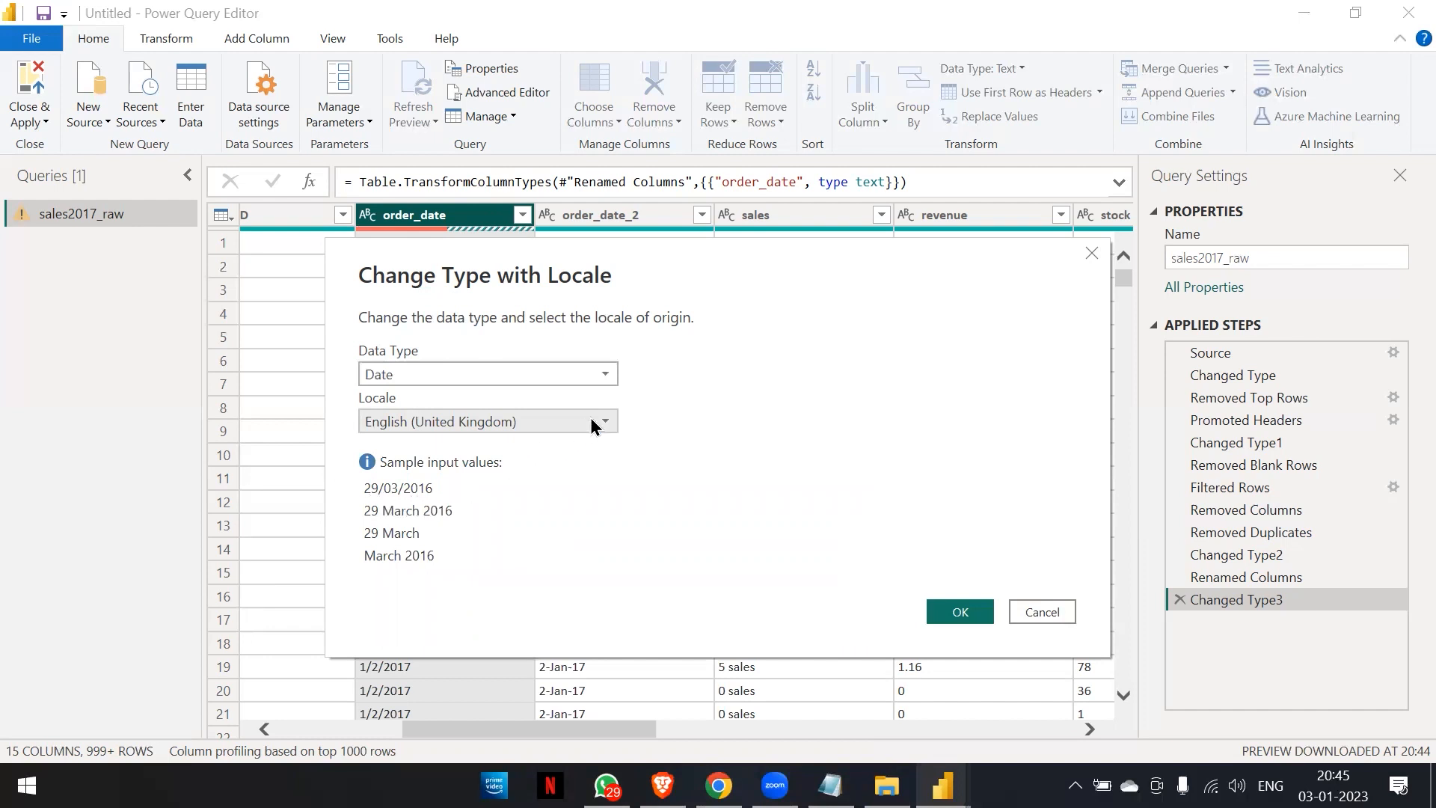
click(958, 613)
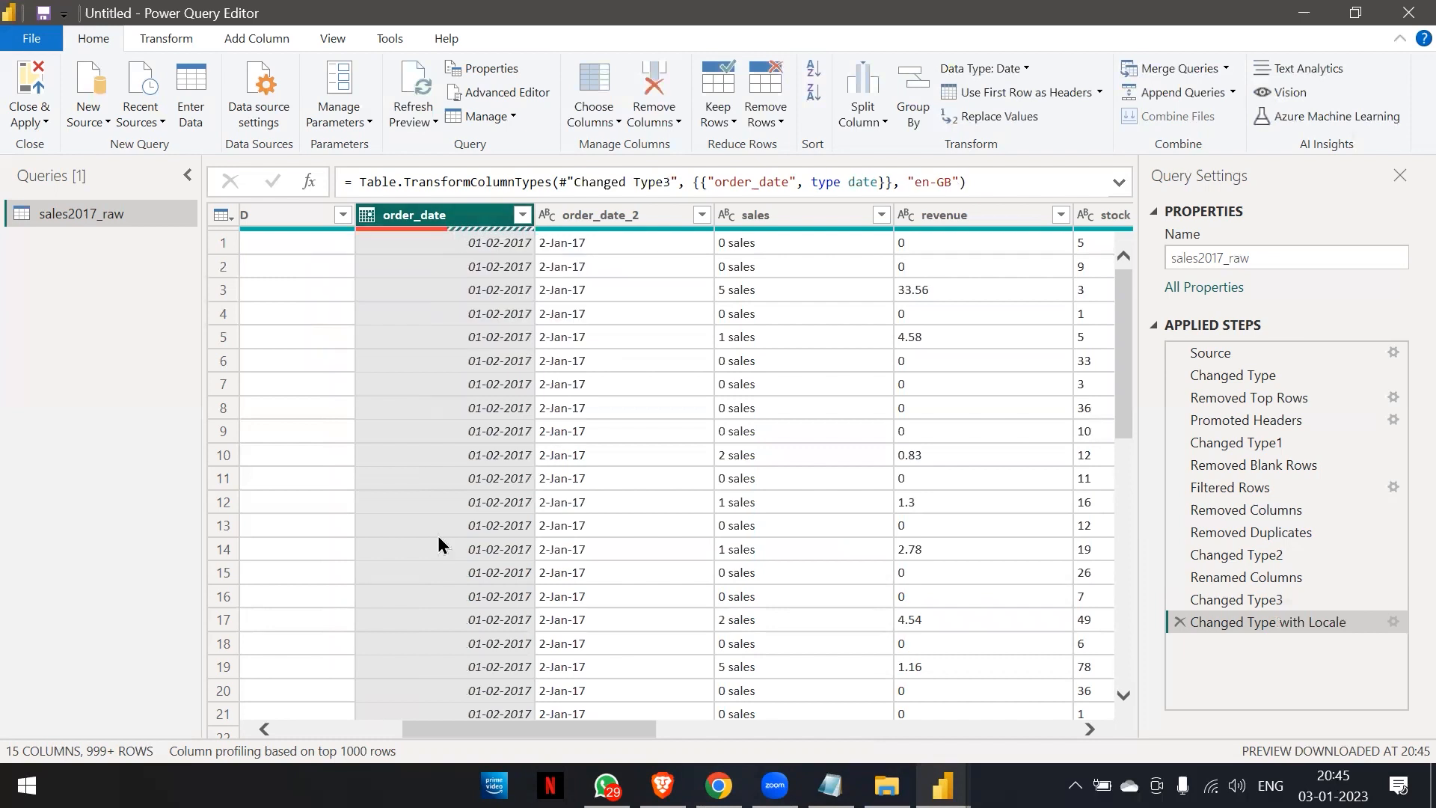
Compare the order_date values with order_date_2 down the table and remove the United Kingdom locale conversion.
scroll(437, 535, down, 20)
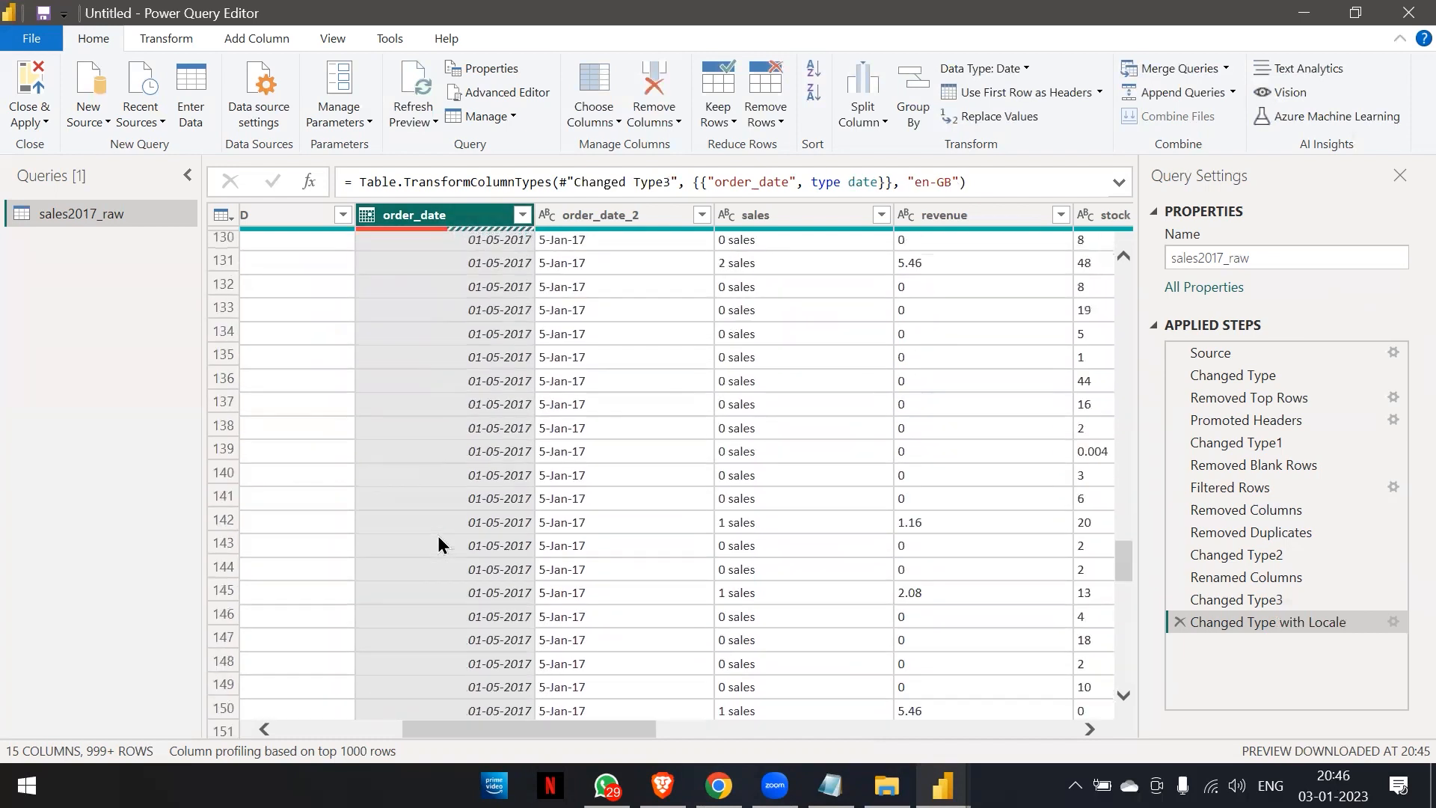
scroll(437, 535, down, 20)
scroll(437, 535, down, 20)
scroll(437, 535, down, 20)
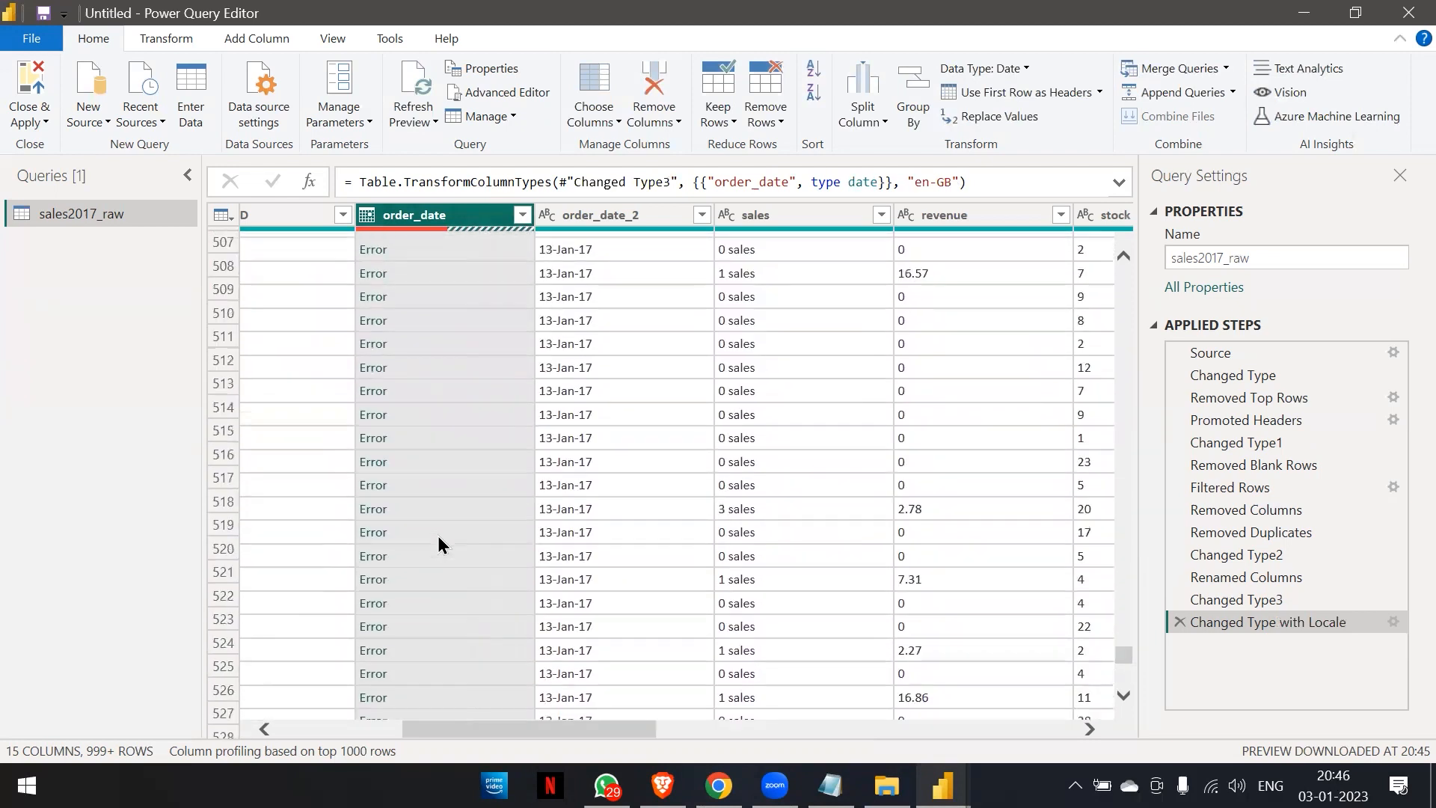
scroll(437, 535, up, 20)
scroll(437, 536, up, 20)
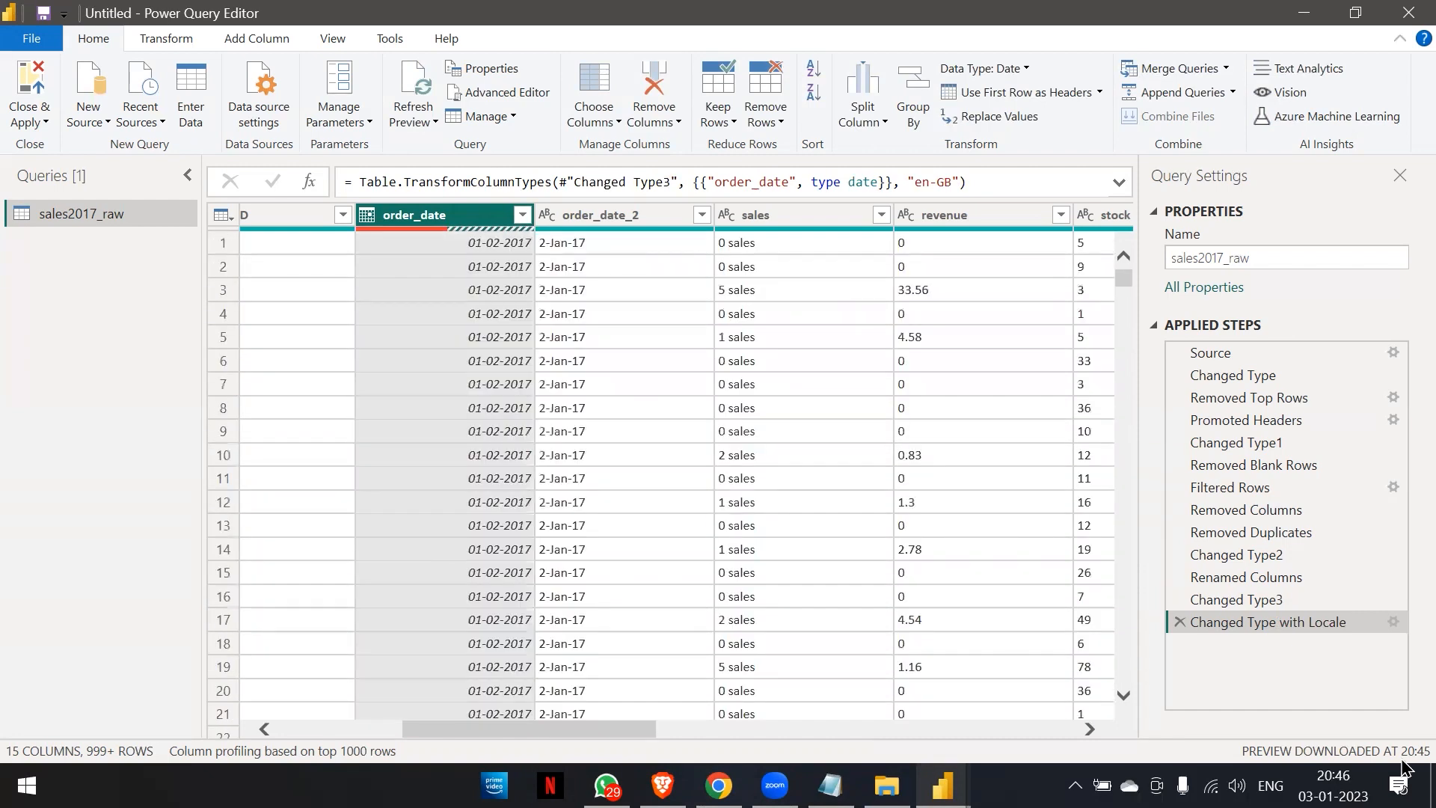
click(1179, 620)
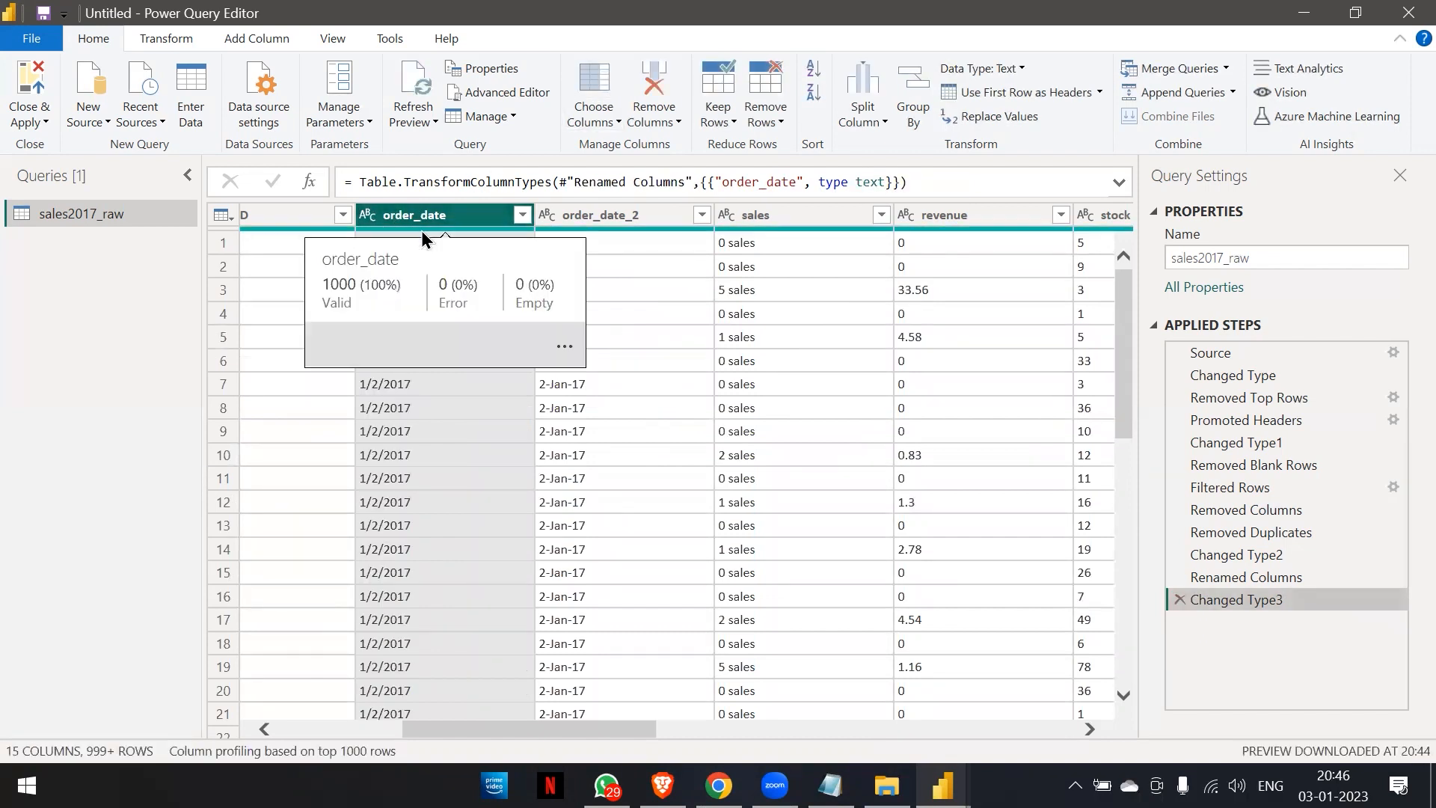
Convert the order_date column to the Date type using the English (United States) locale.
click(371, 215)
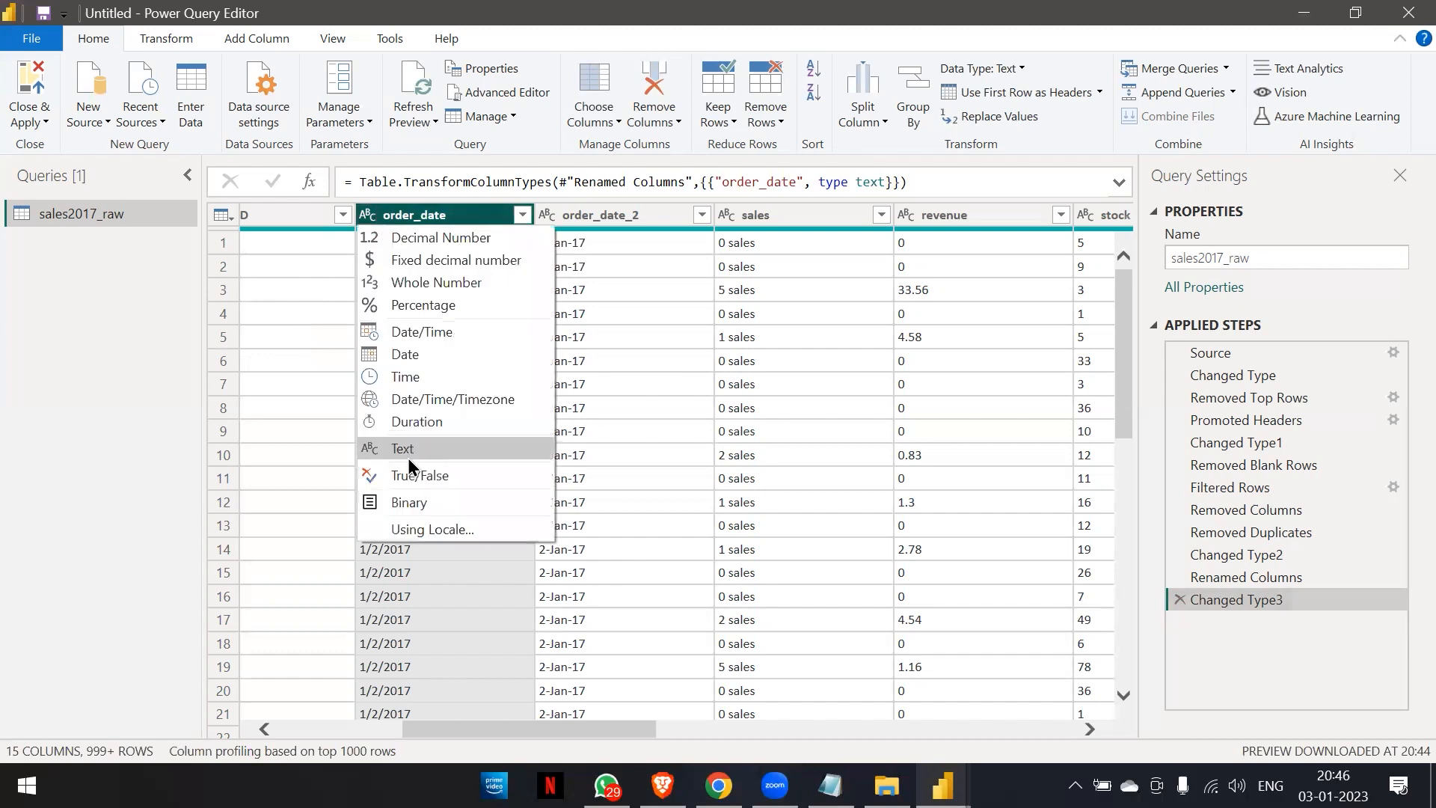
click(414, 529)
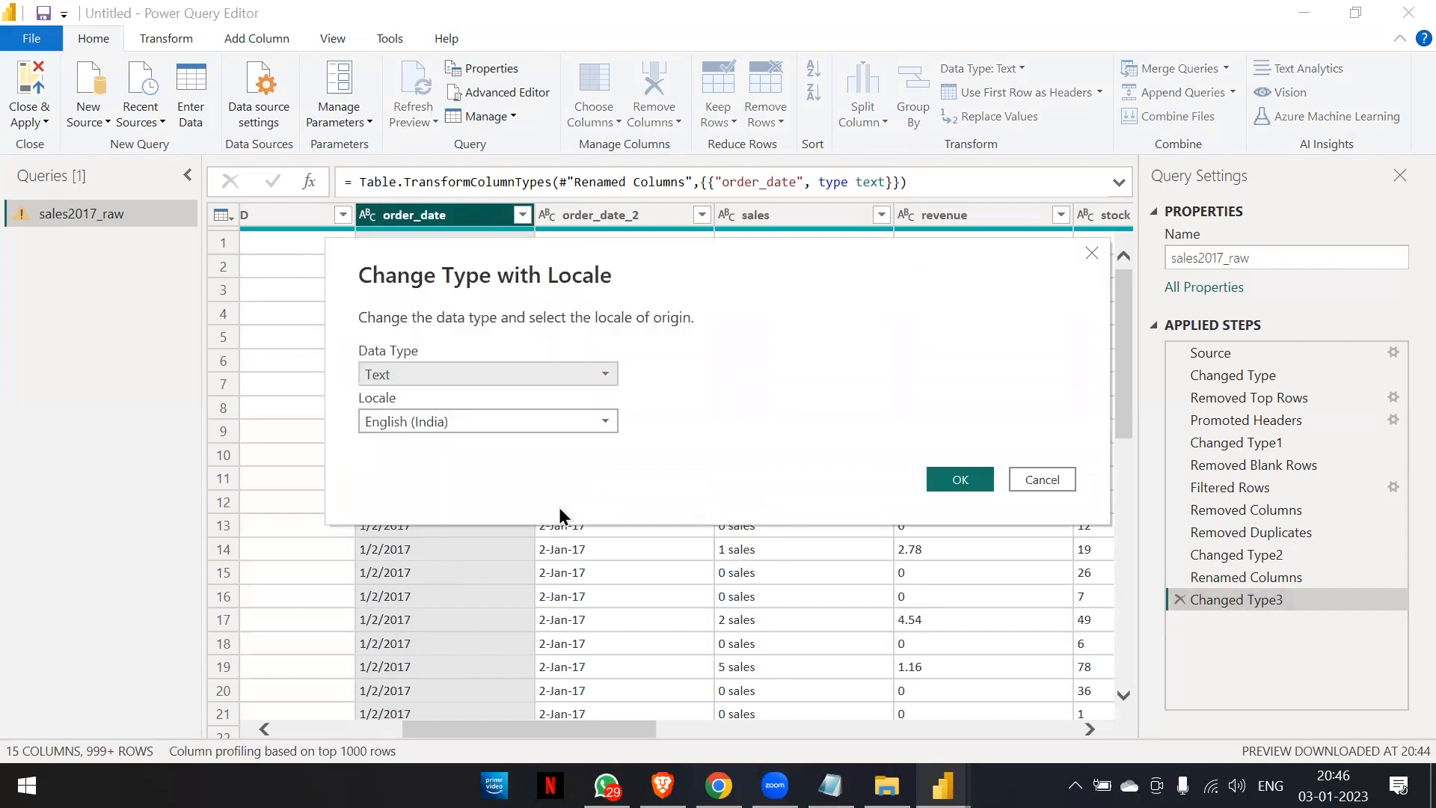
click(608, 372)
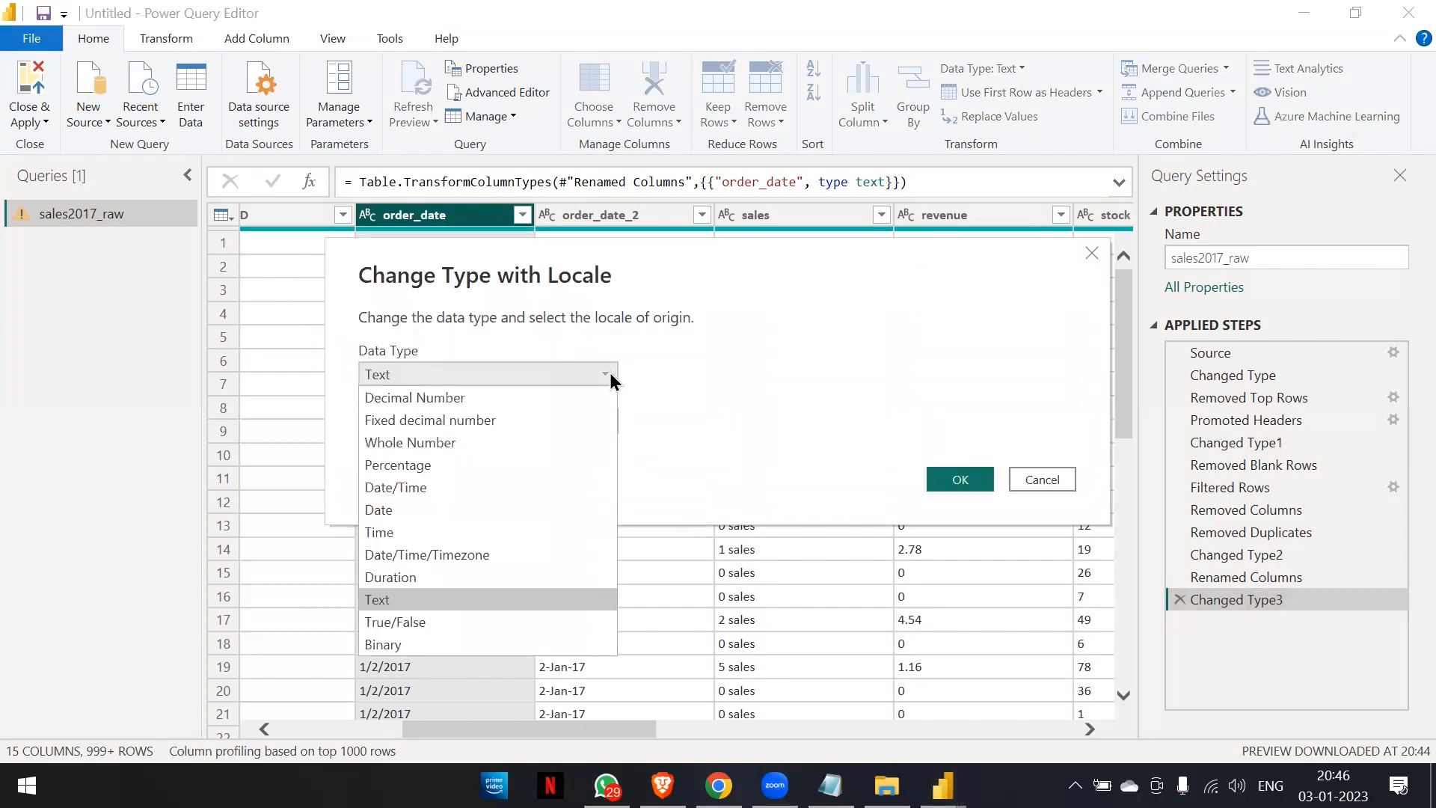
click(456, 512)
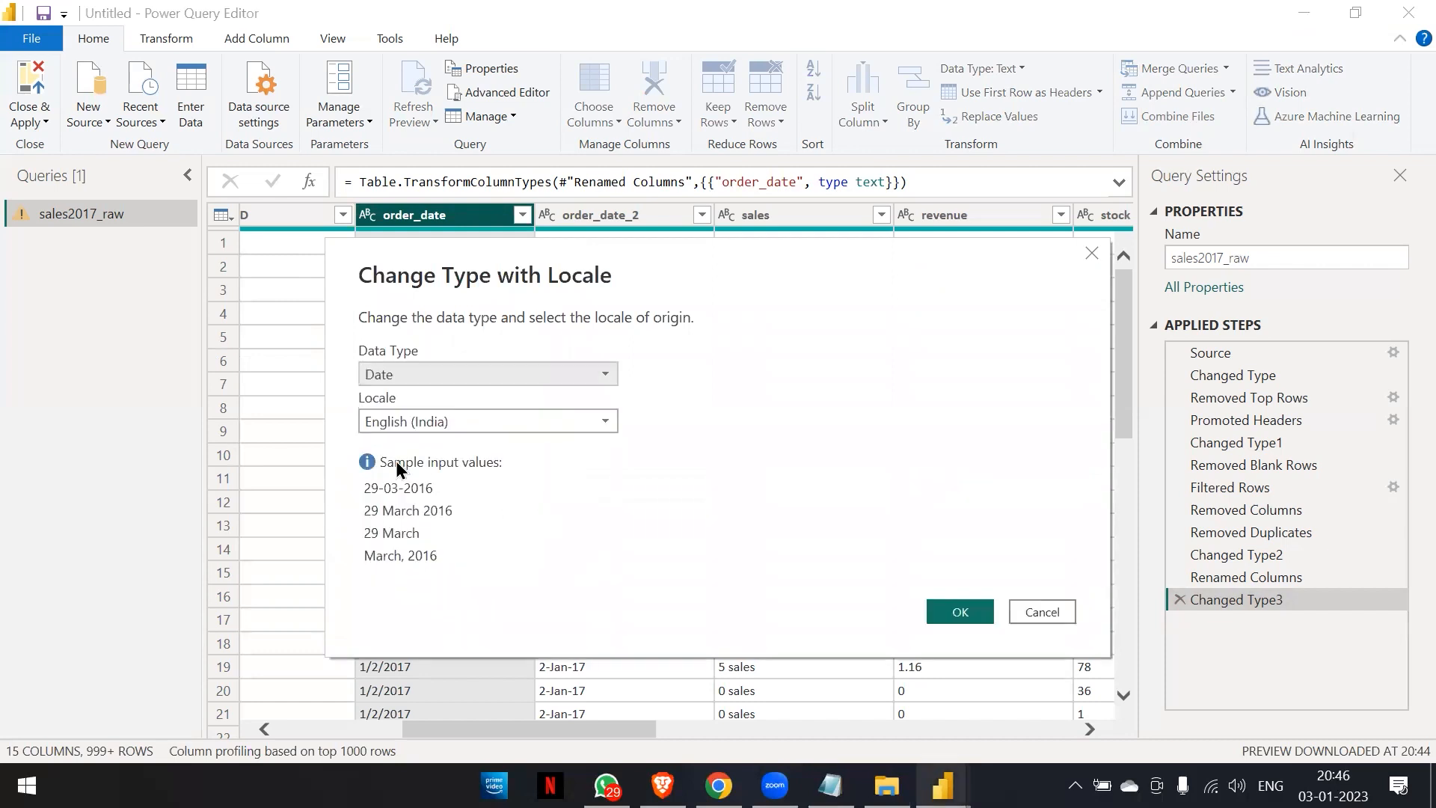
click(571, 421)
scroll(518, 509, down, 20)
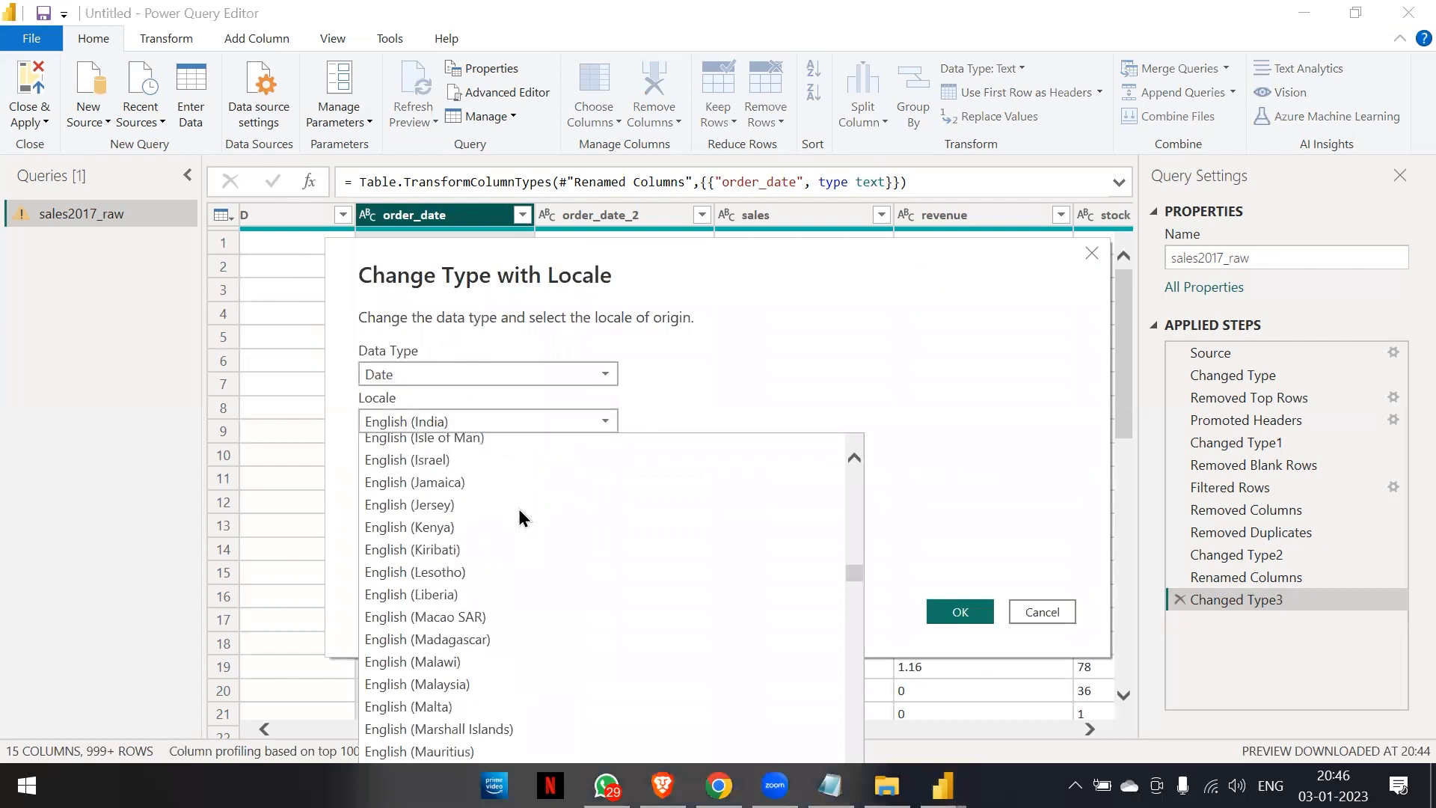
scroll(518, 508, down, 8)
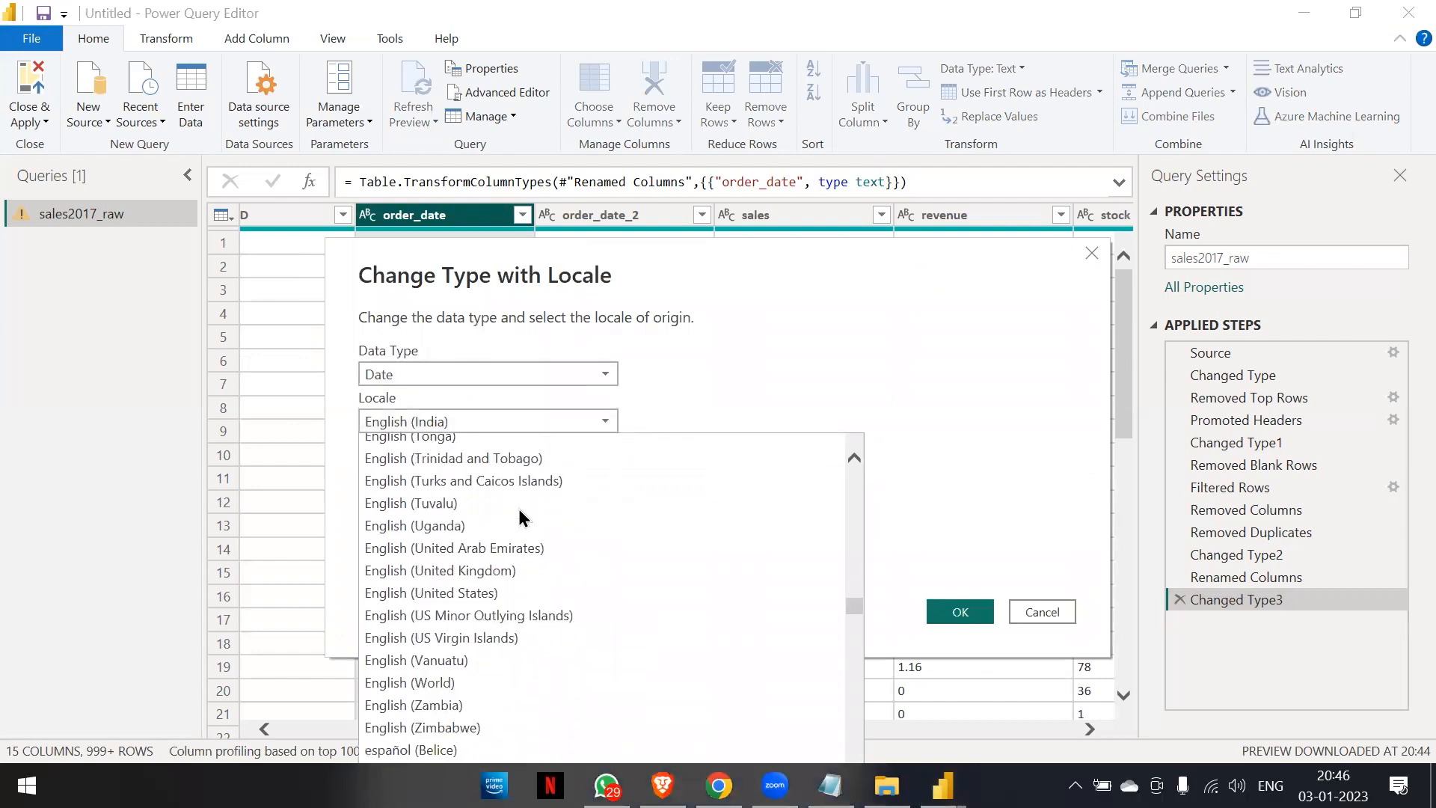
scroll(518, 508, up, 3)
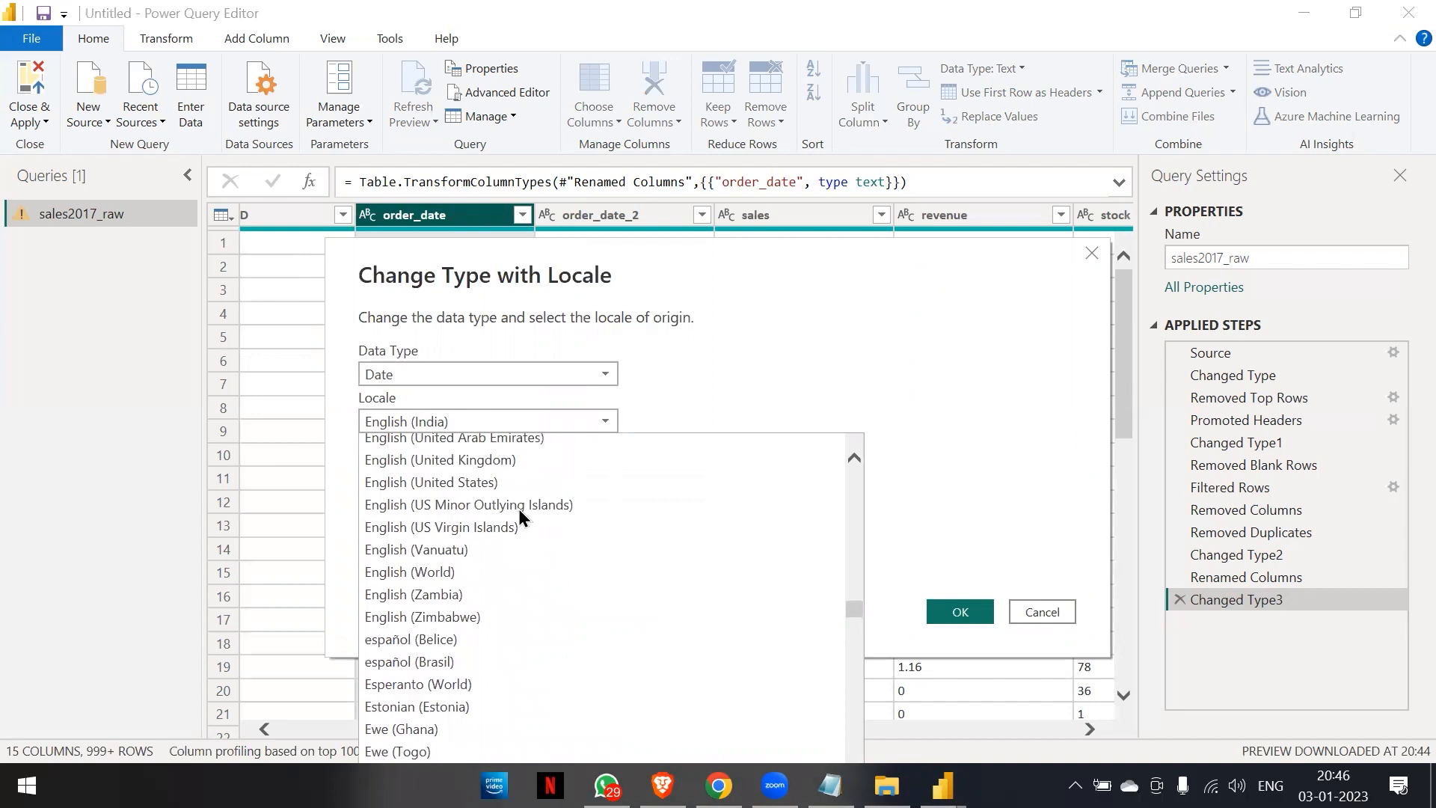
click(468, 506)
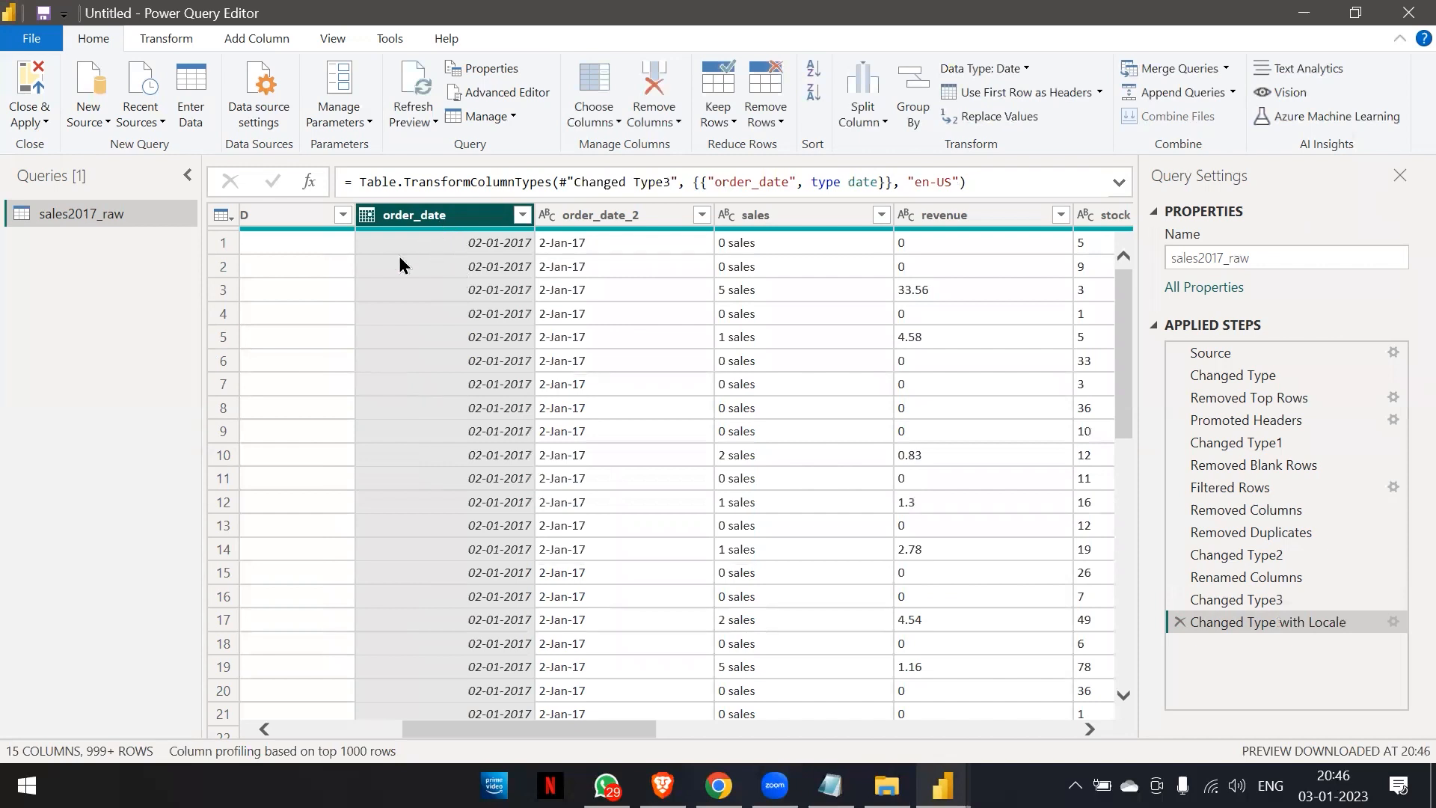
Check the order_date values against order_date_2 down the table and remove the redundant order_date_2 column.
scroll(446, 410, down, 20)
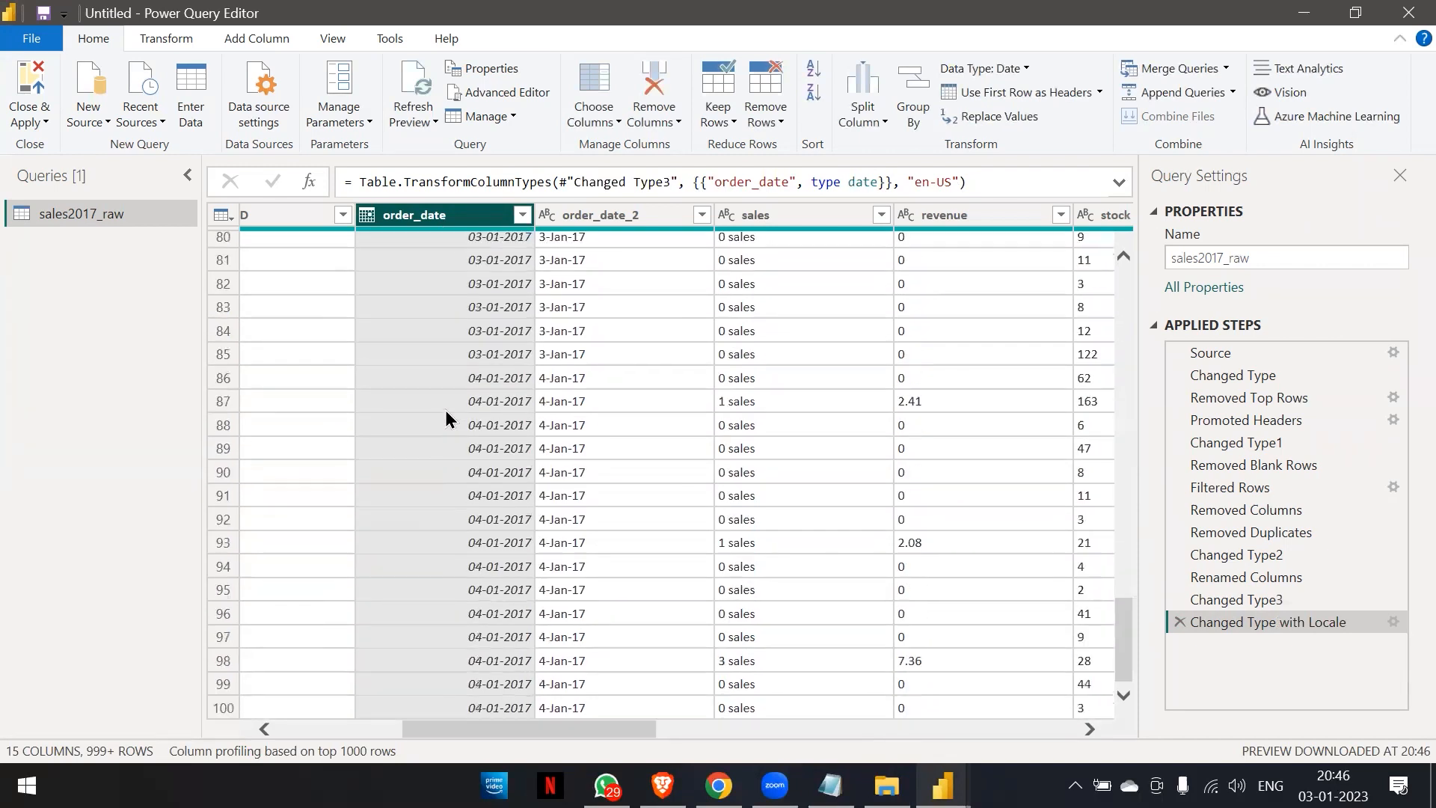
scroll(446, 410, down, 20)
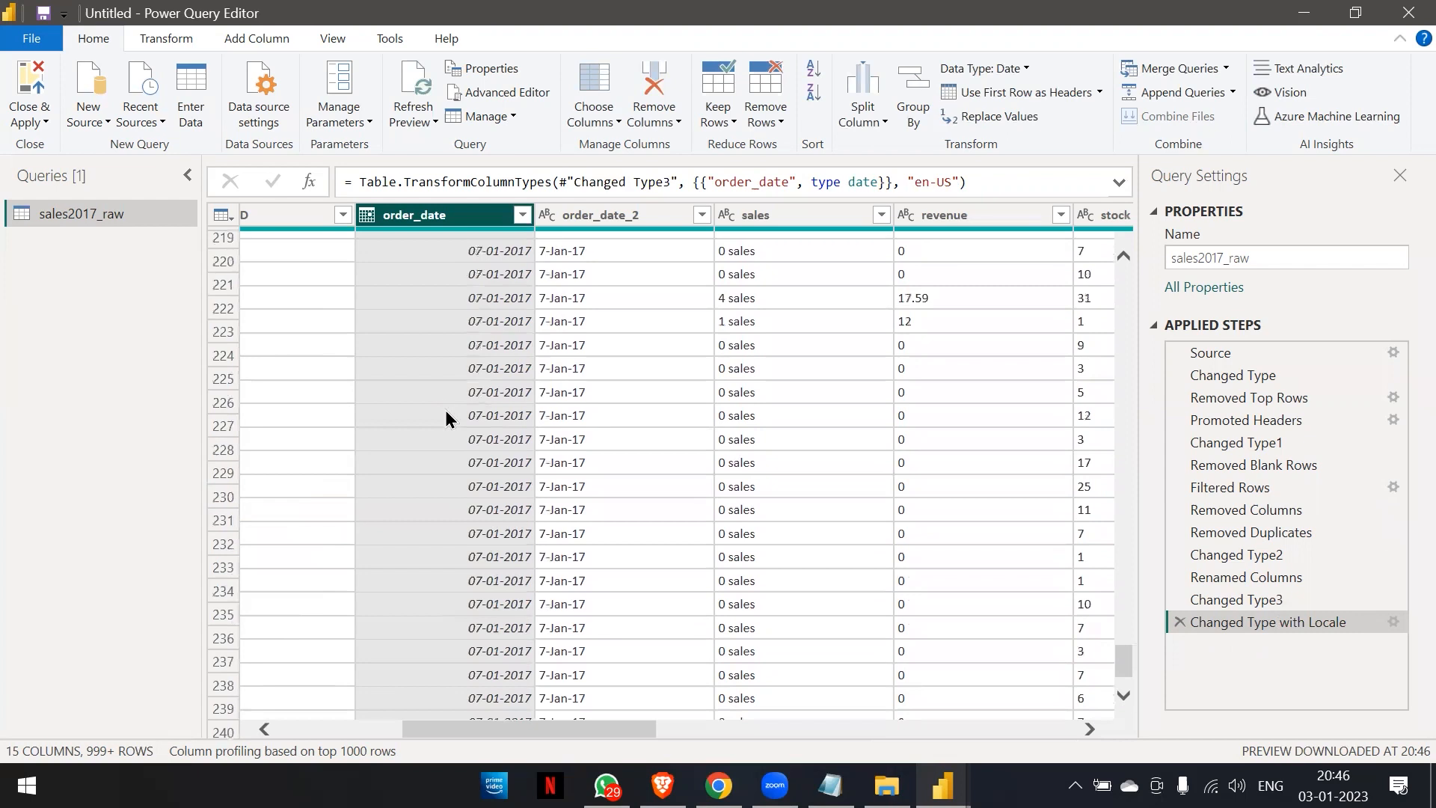
scroll(478, 374, down, 10)
scroll(477, 378, up, 20)
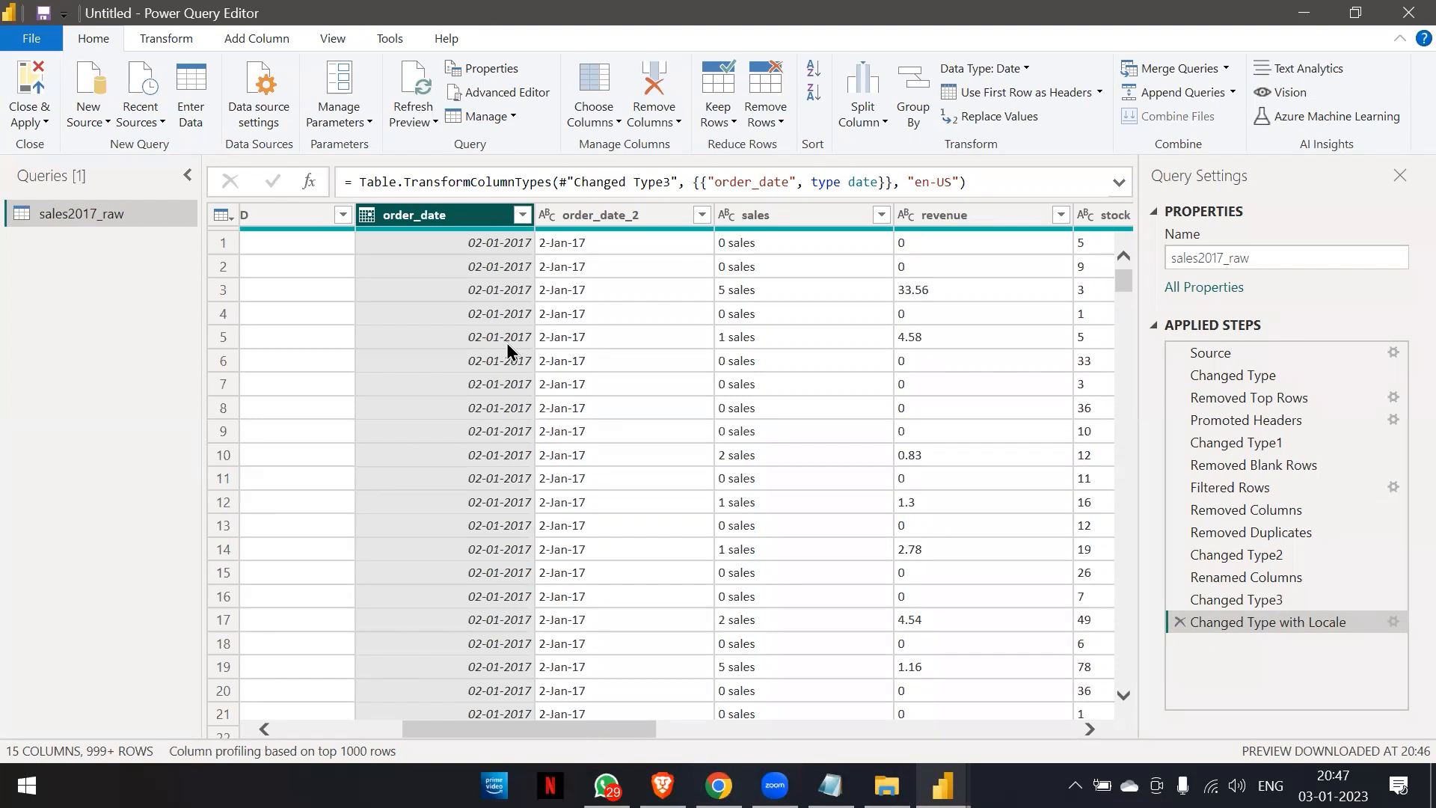
scroll(506, 343, down, 1)
scroll(506, 342, up, 1)
right_click(595, 216)
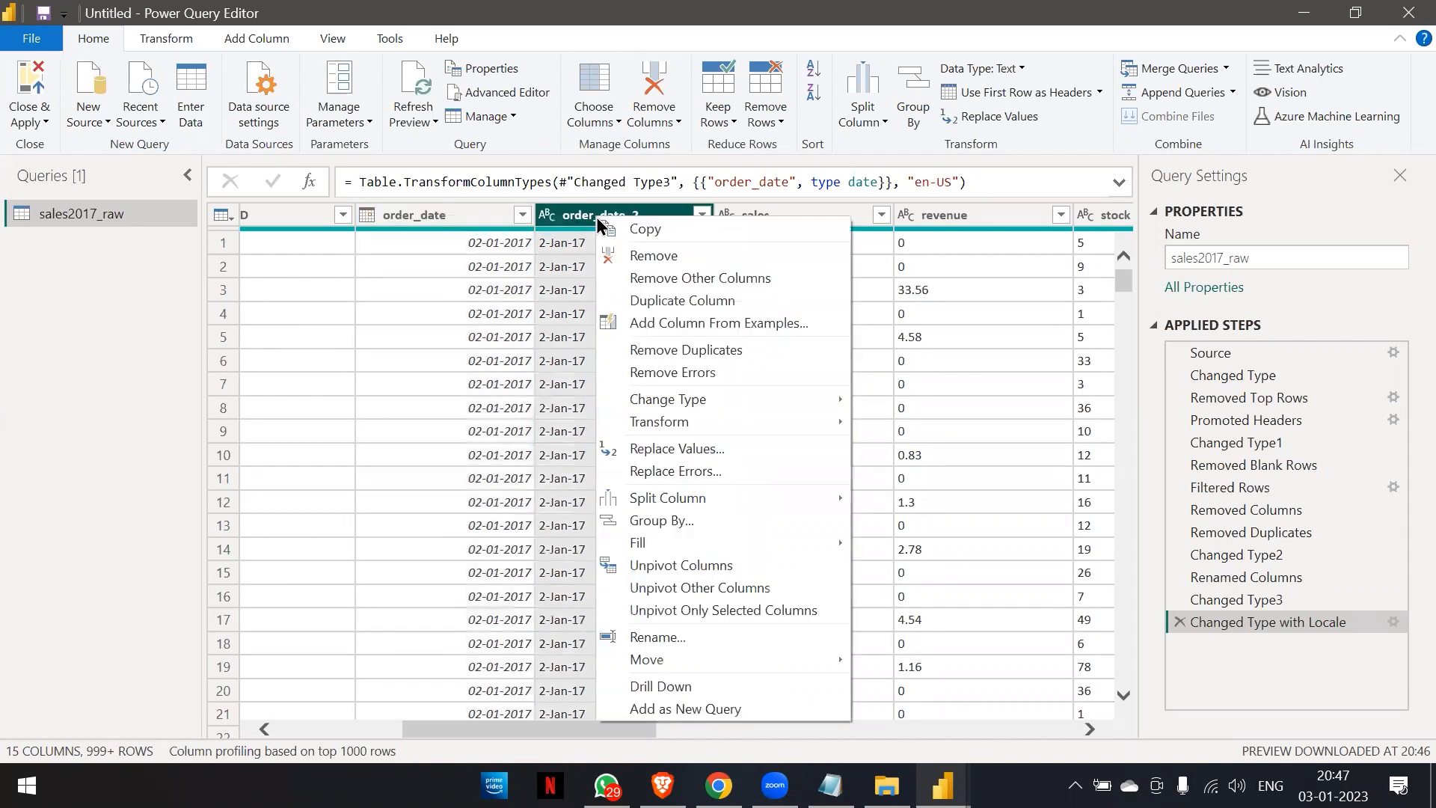
click(629, 258)
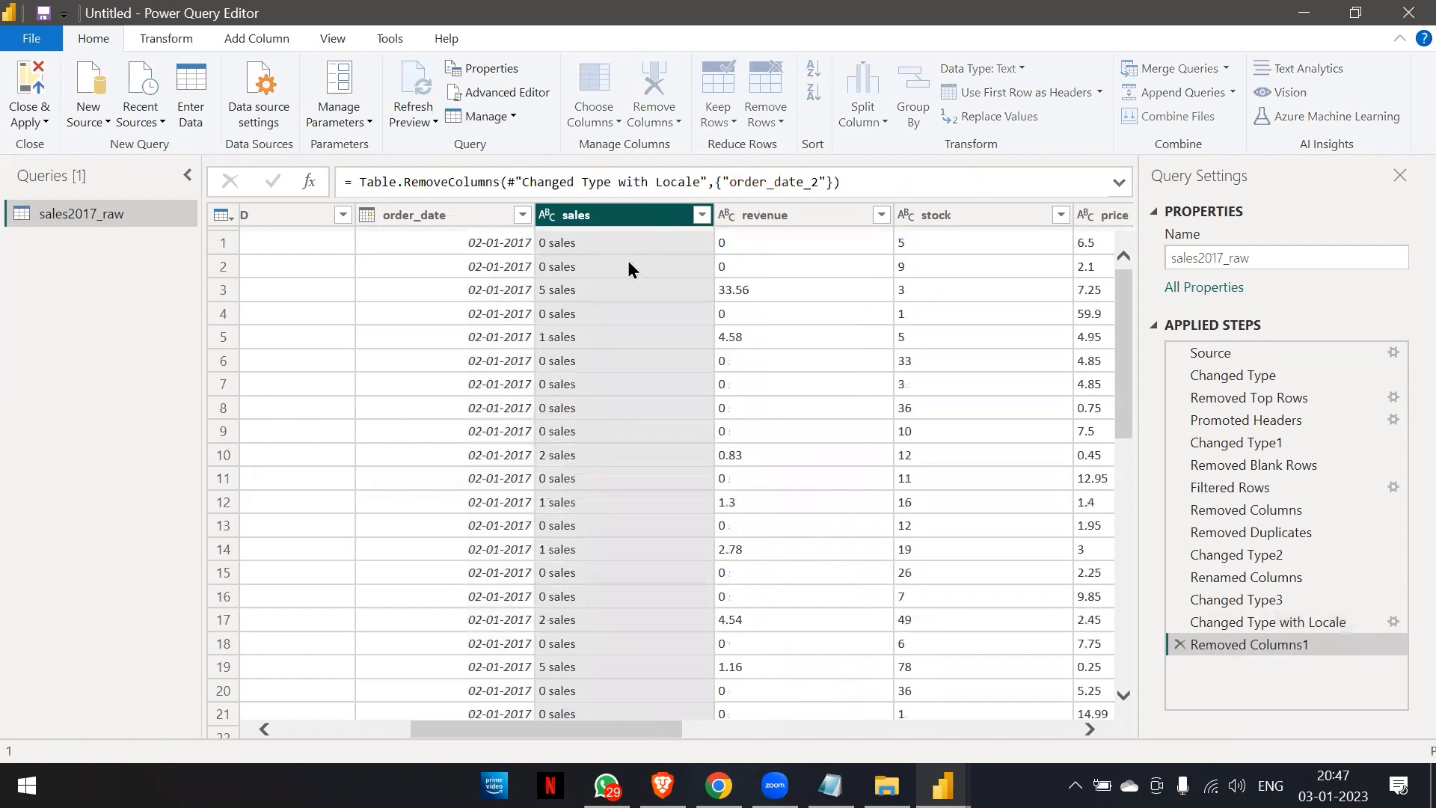
Try replacing the text "sales" with an empty value in the sales column, and remove that replacement again.
scroll(656, 322, right, 1)
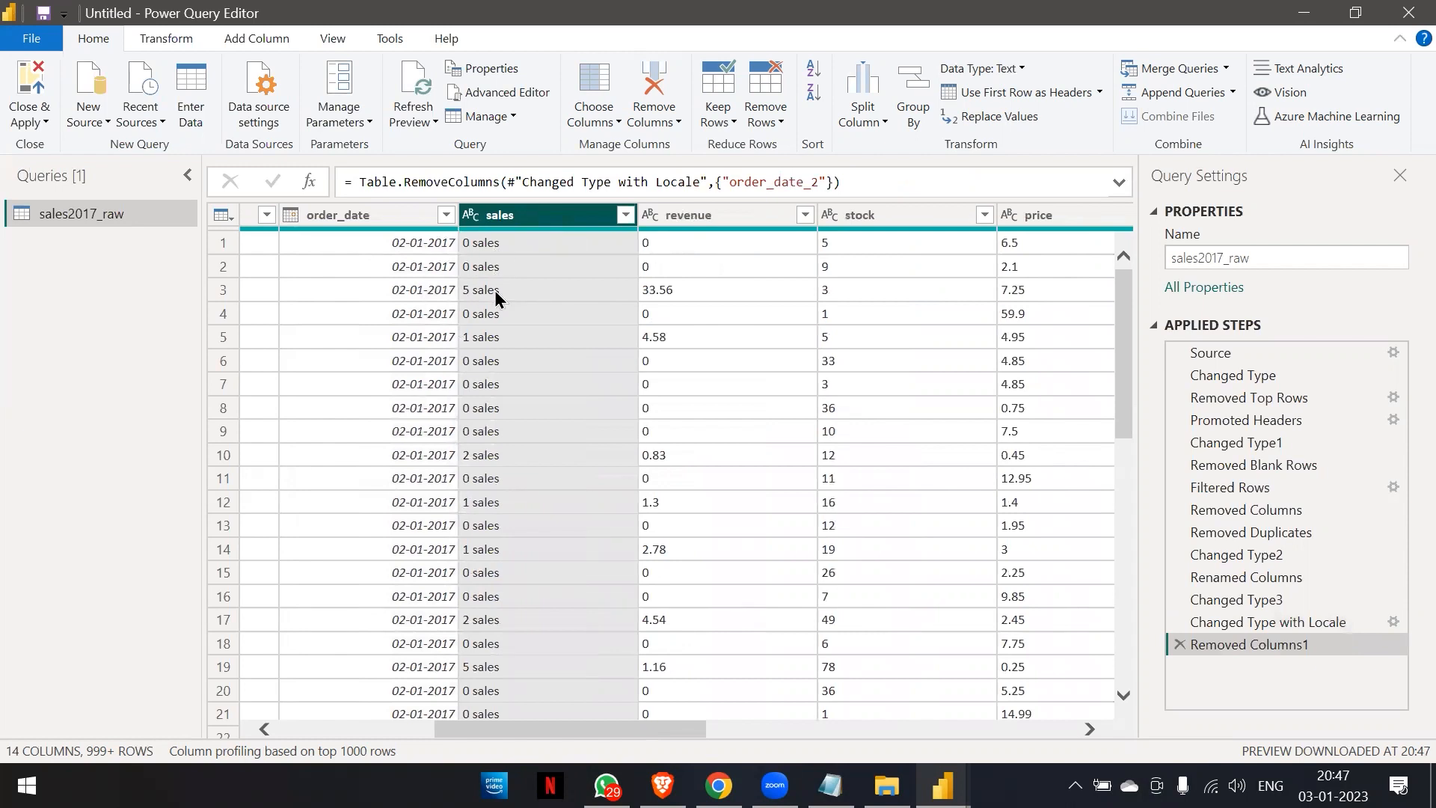
click(492, 311)
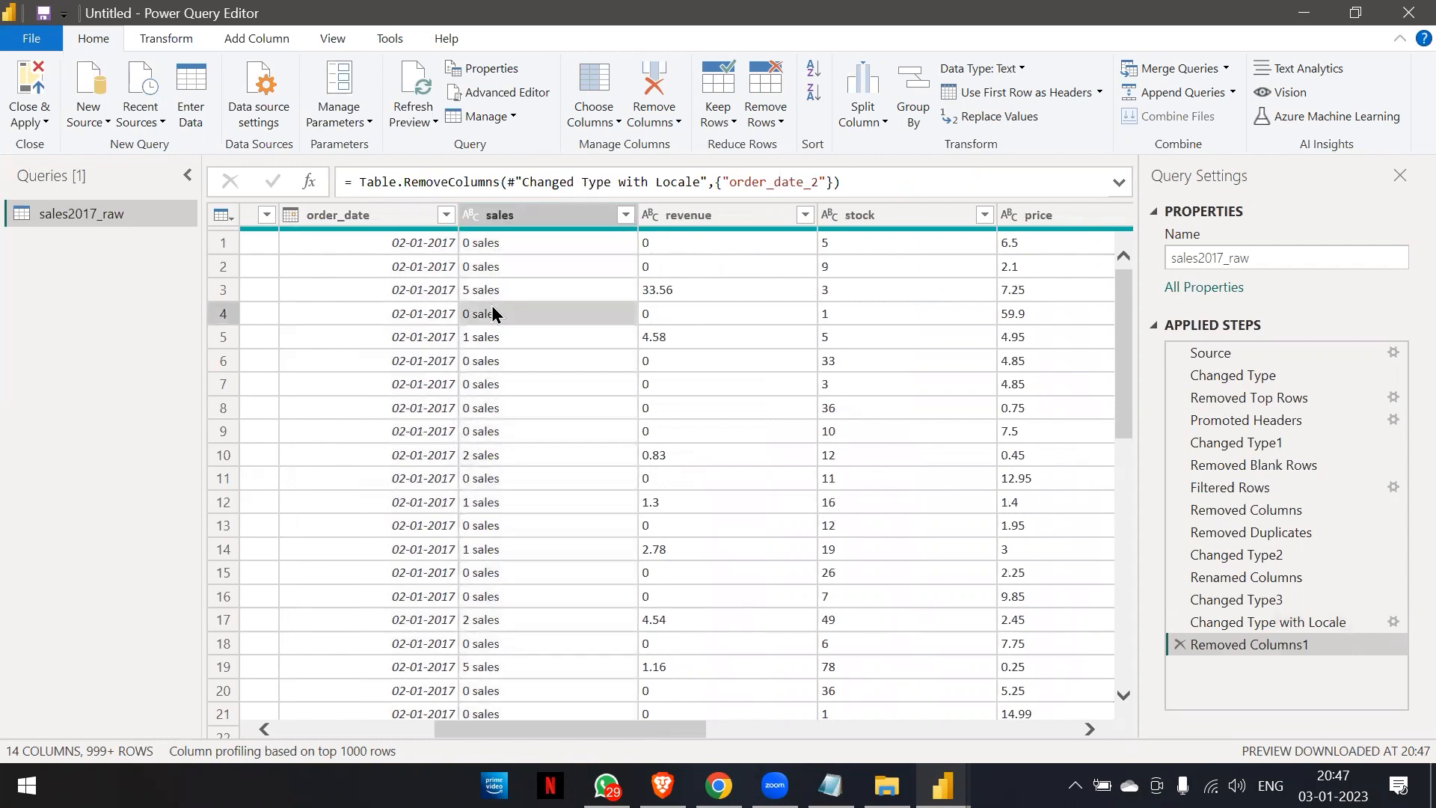
click(495, 217)
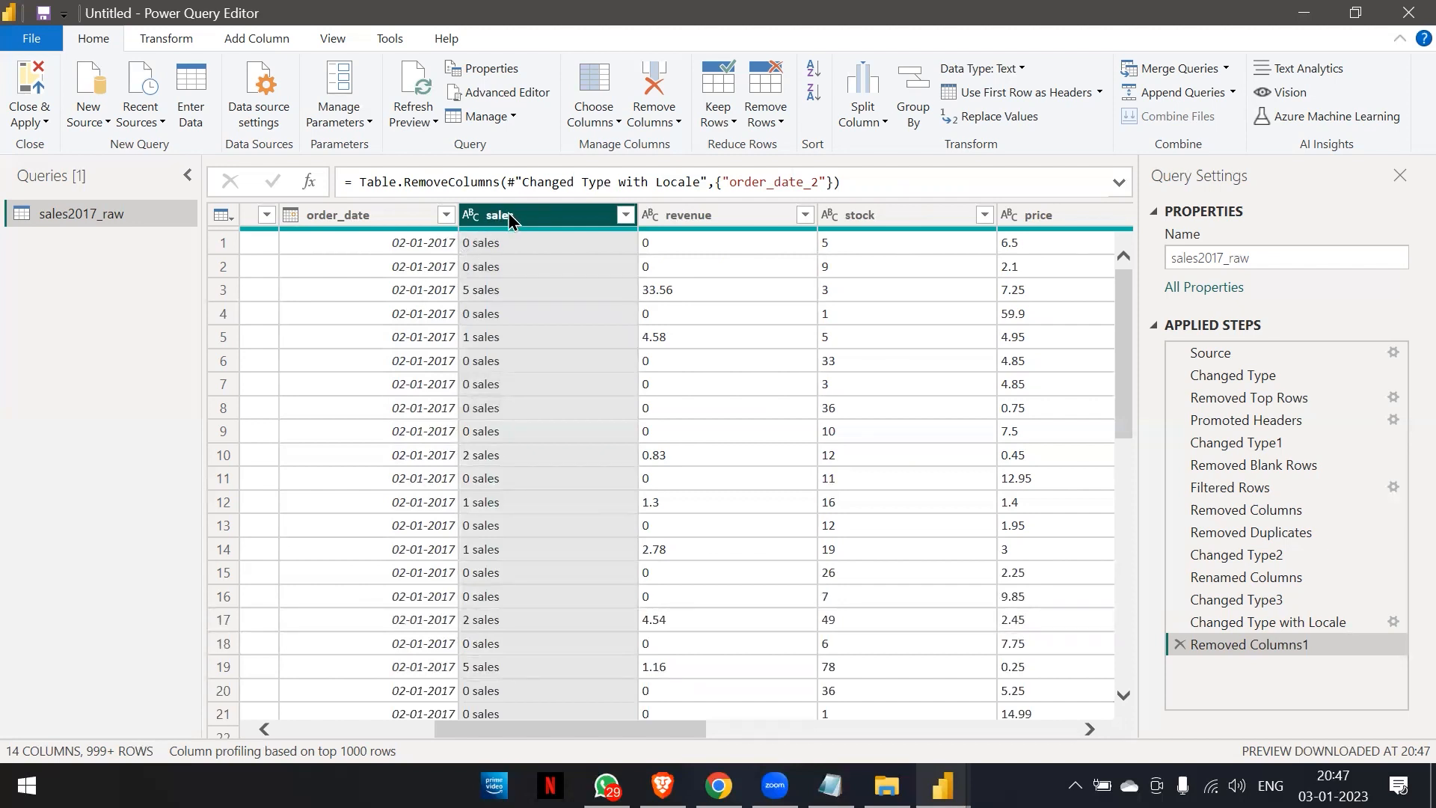
click(975, 112)
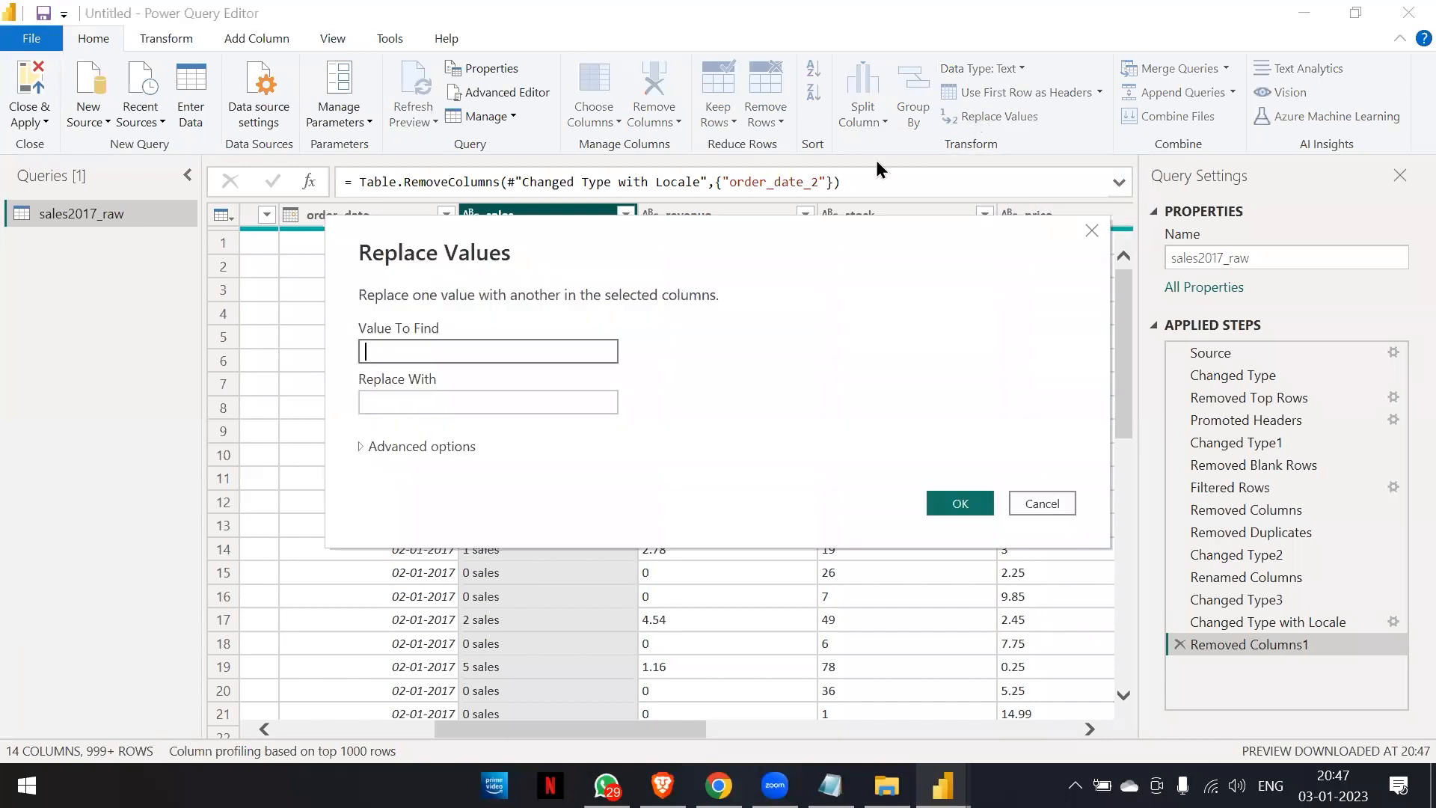
text(sales)
click(958, 503)
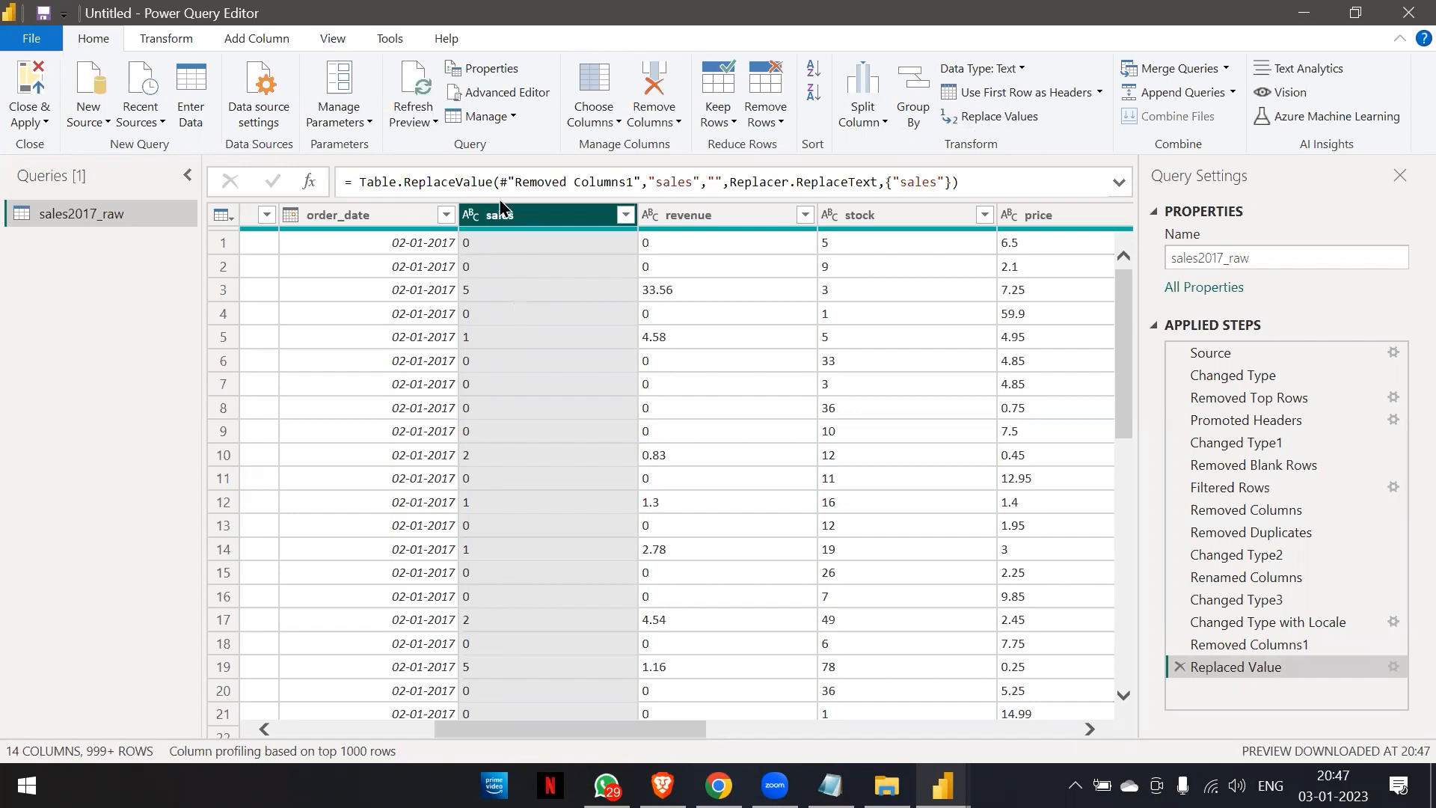
click(1180, 666)
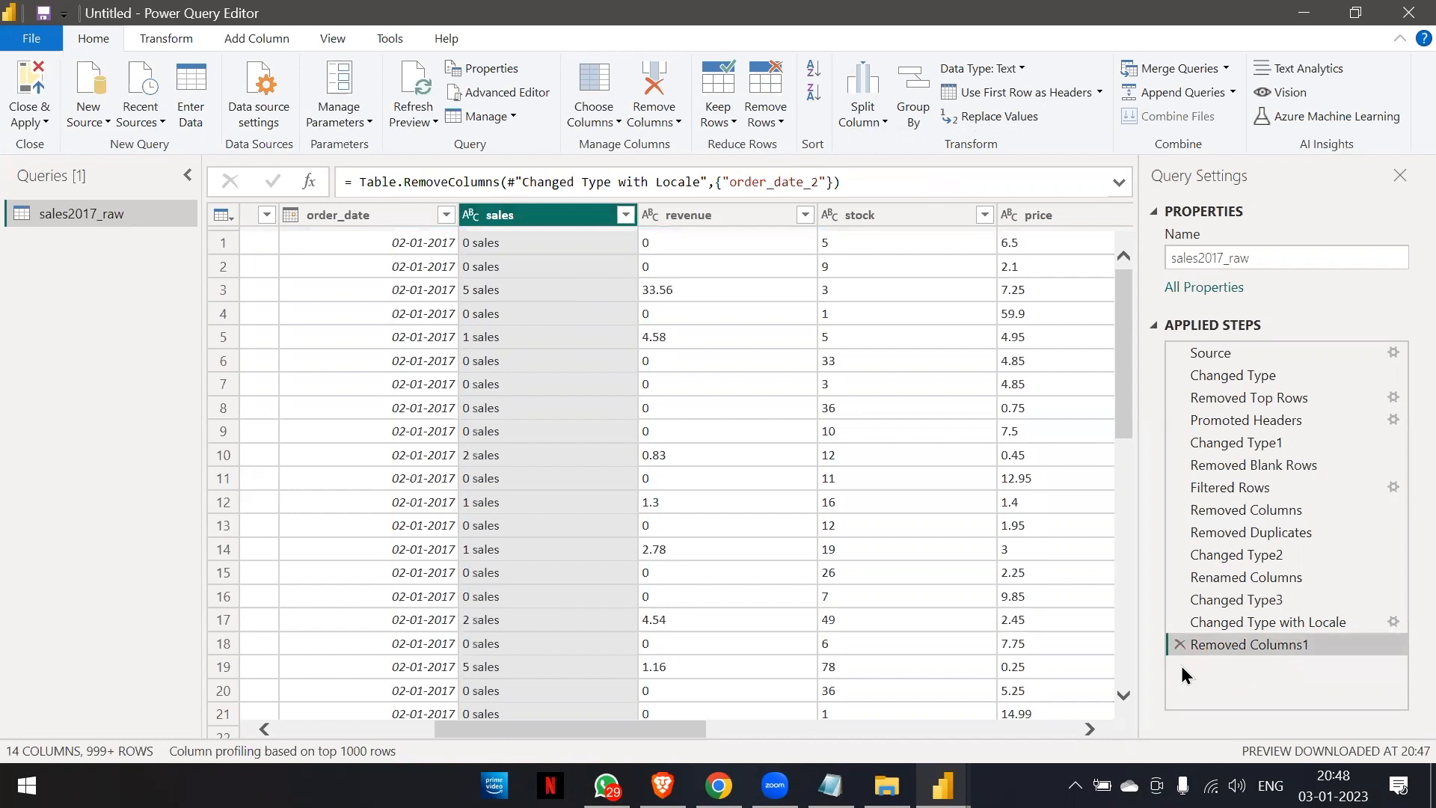
double_click(357, 215)
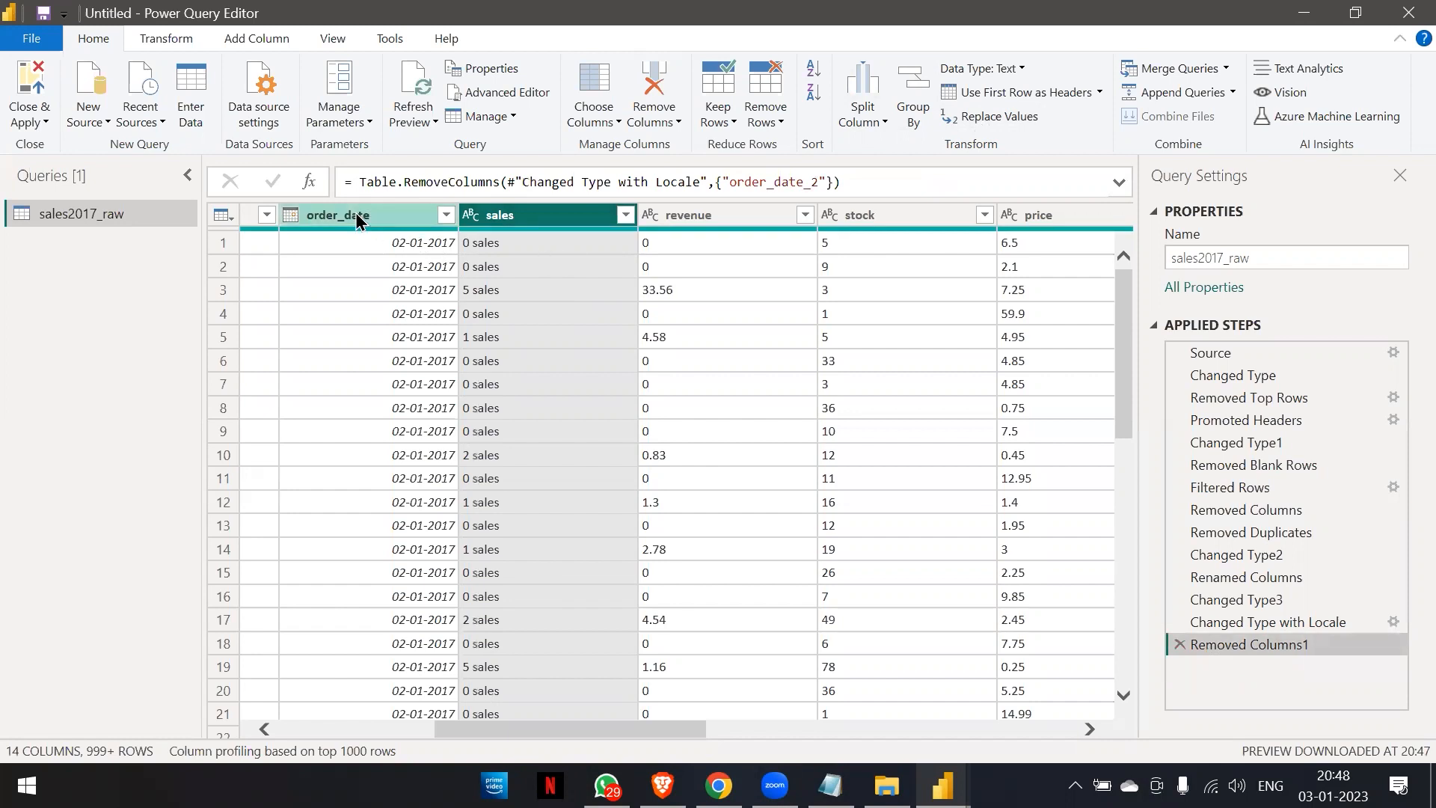
Rename the order_date column to "Order Date".
text(O)
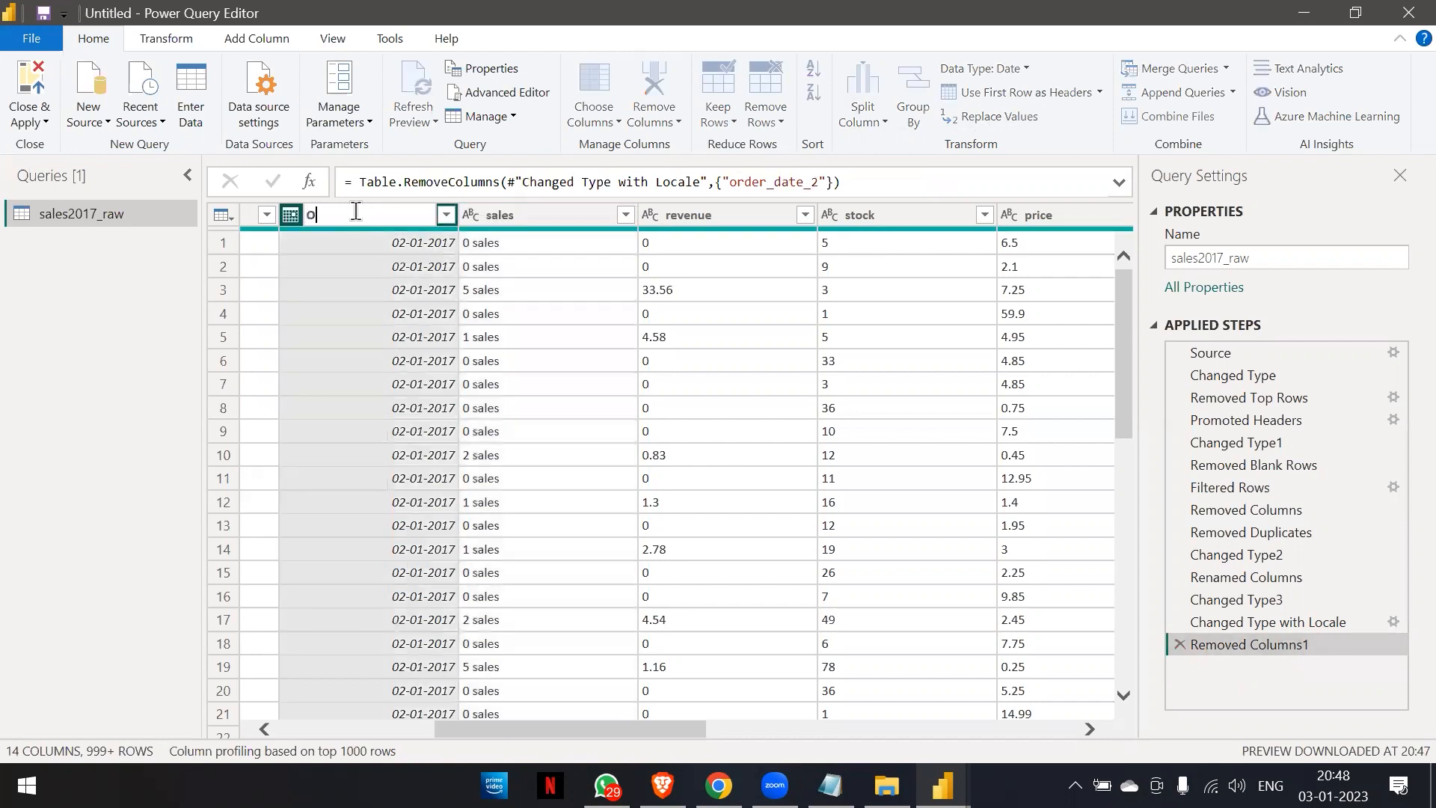
text(rder Date)
key(Return)
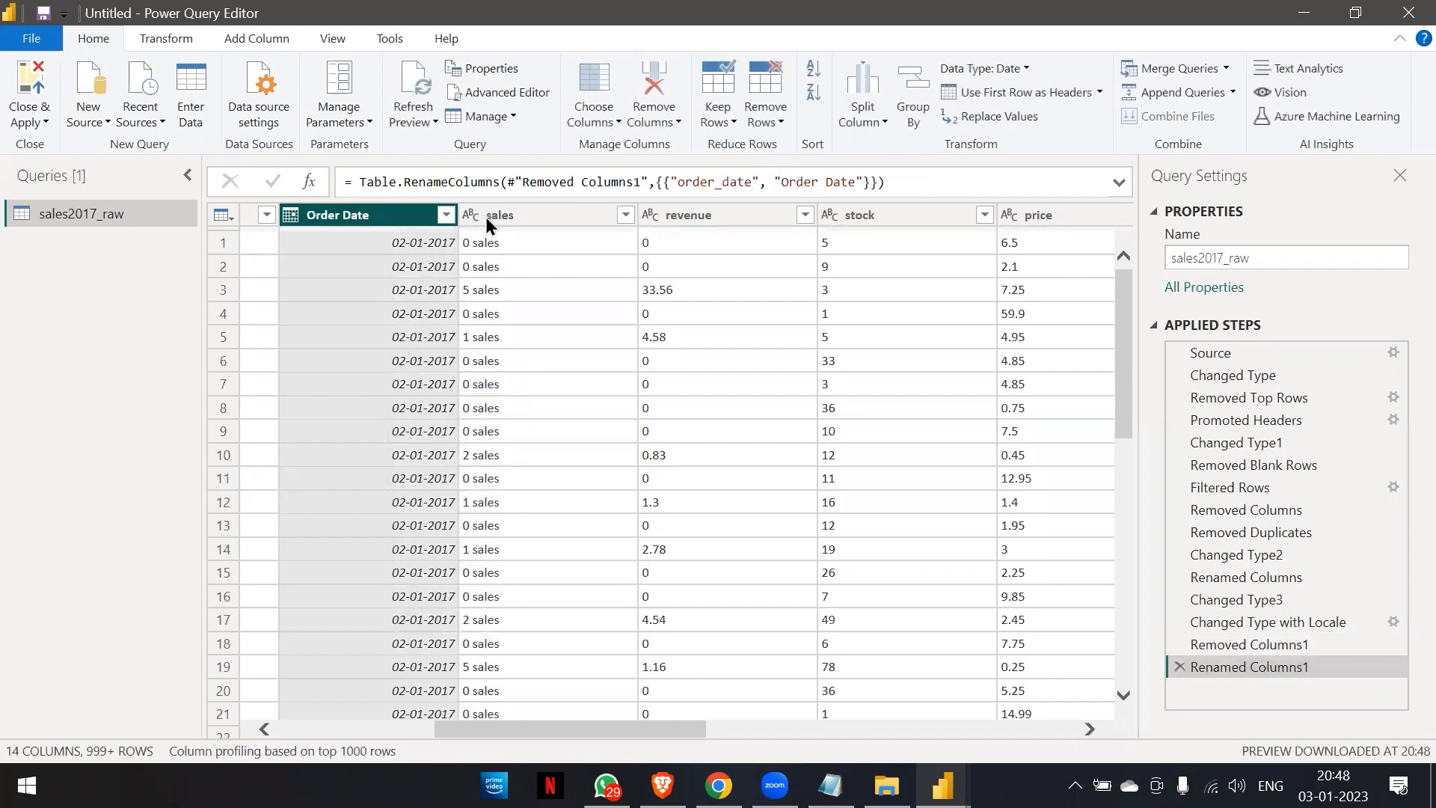
Replace the text "sales" with an empty value in the sales column.
click(508, 218)
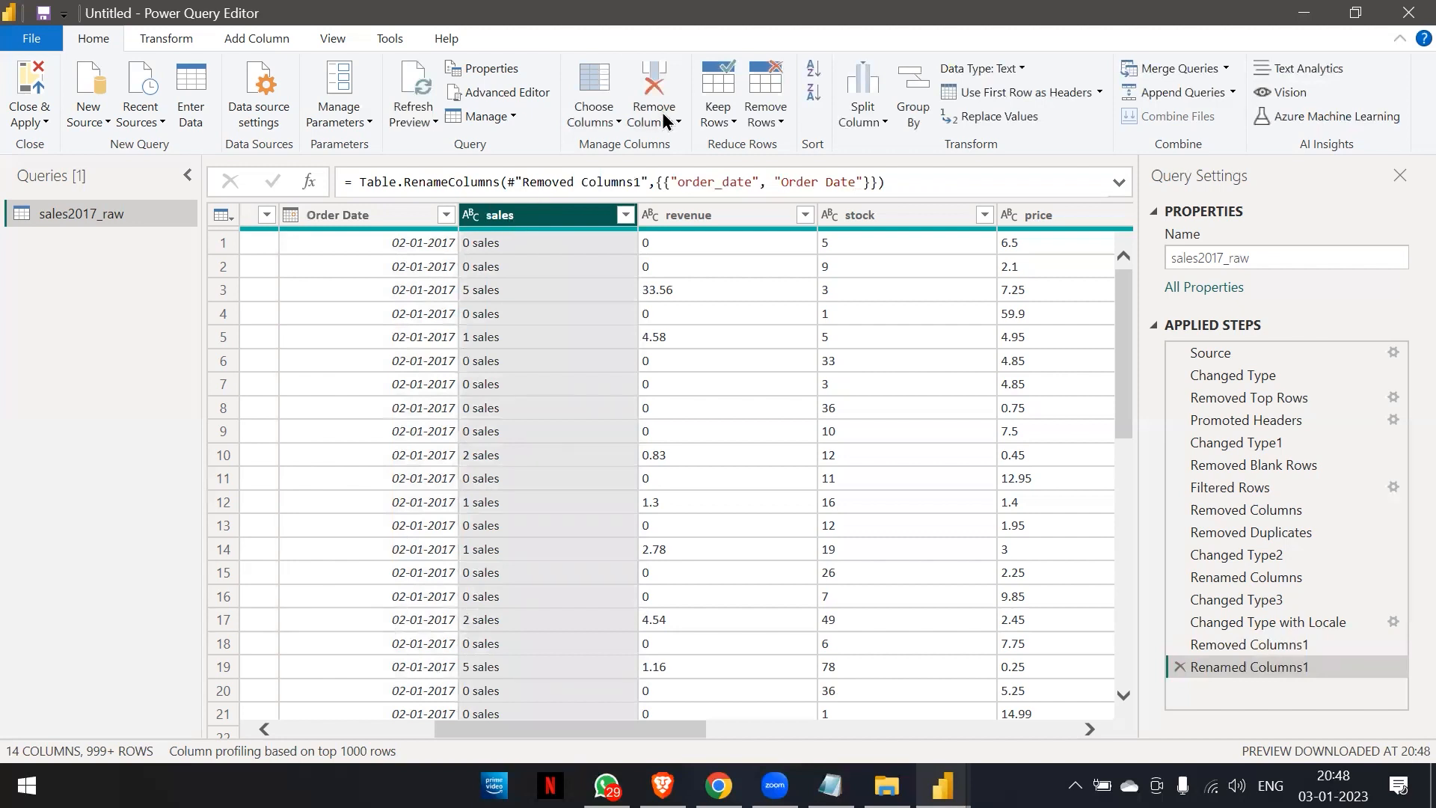
click(989, 115)
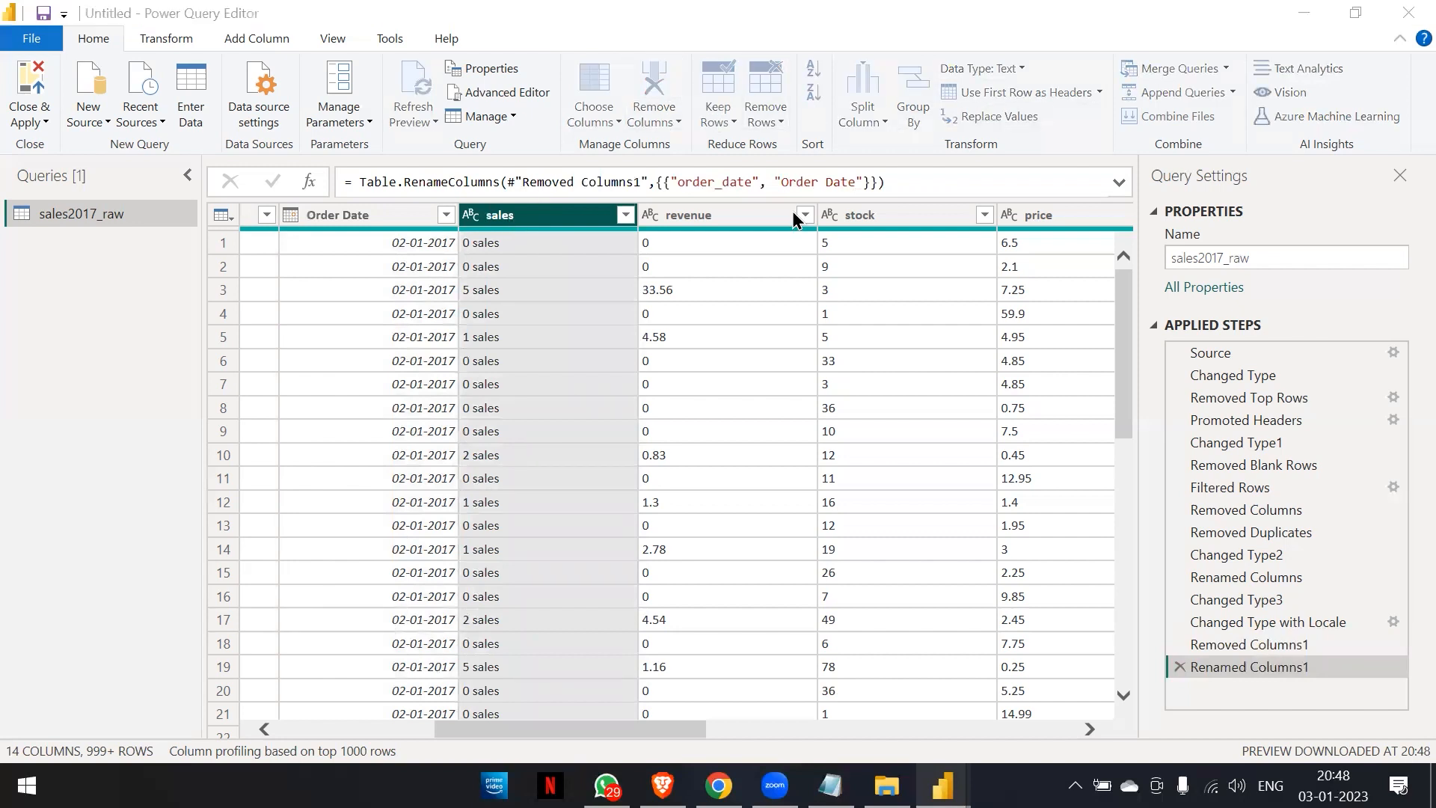
text(sales)
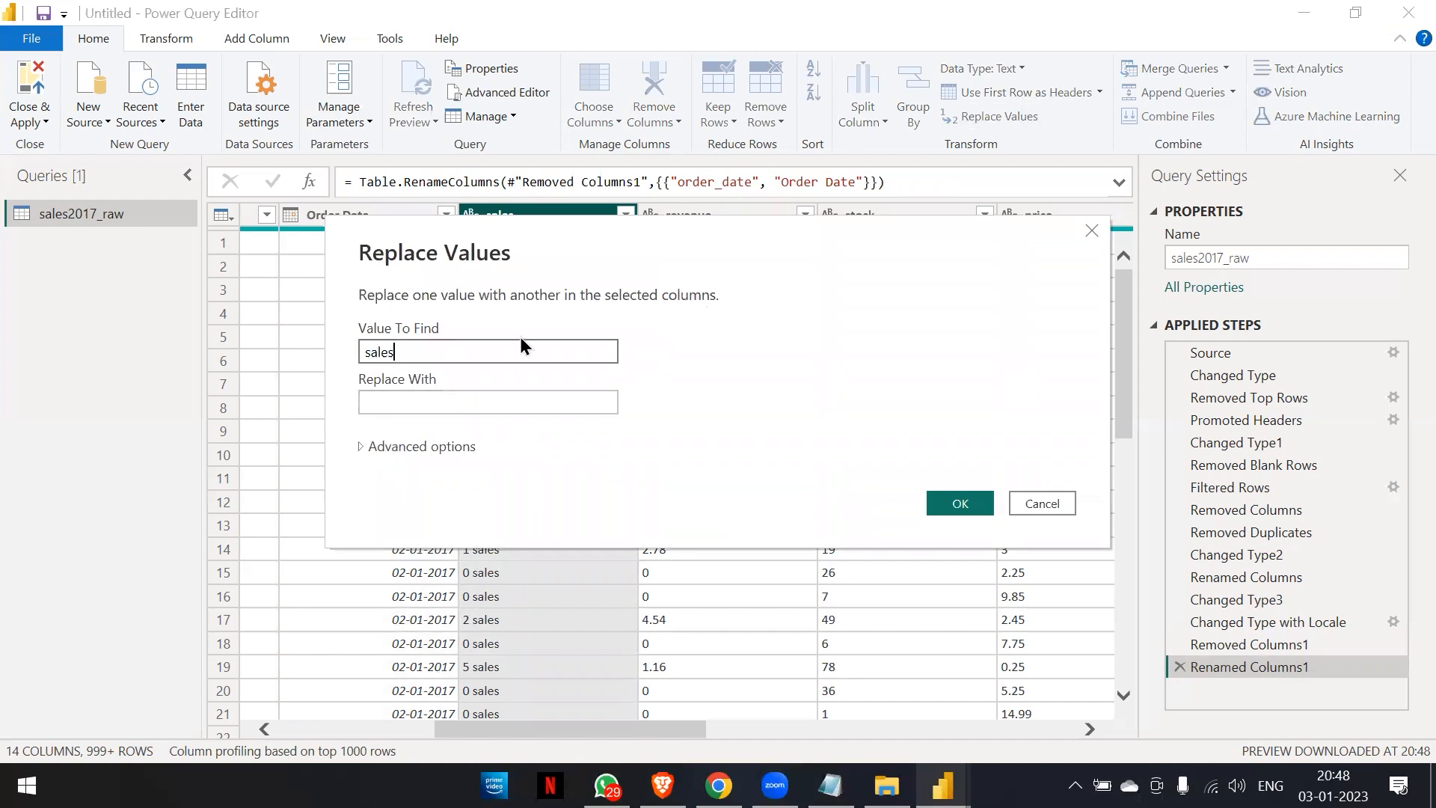
click(958, 503)
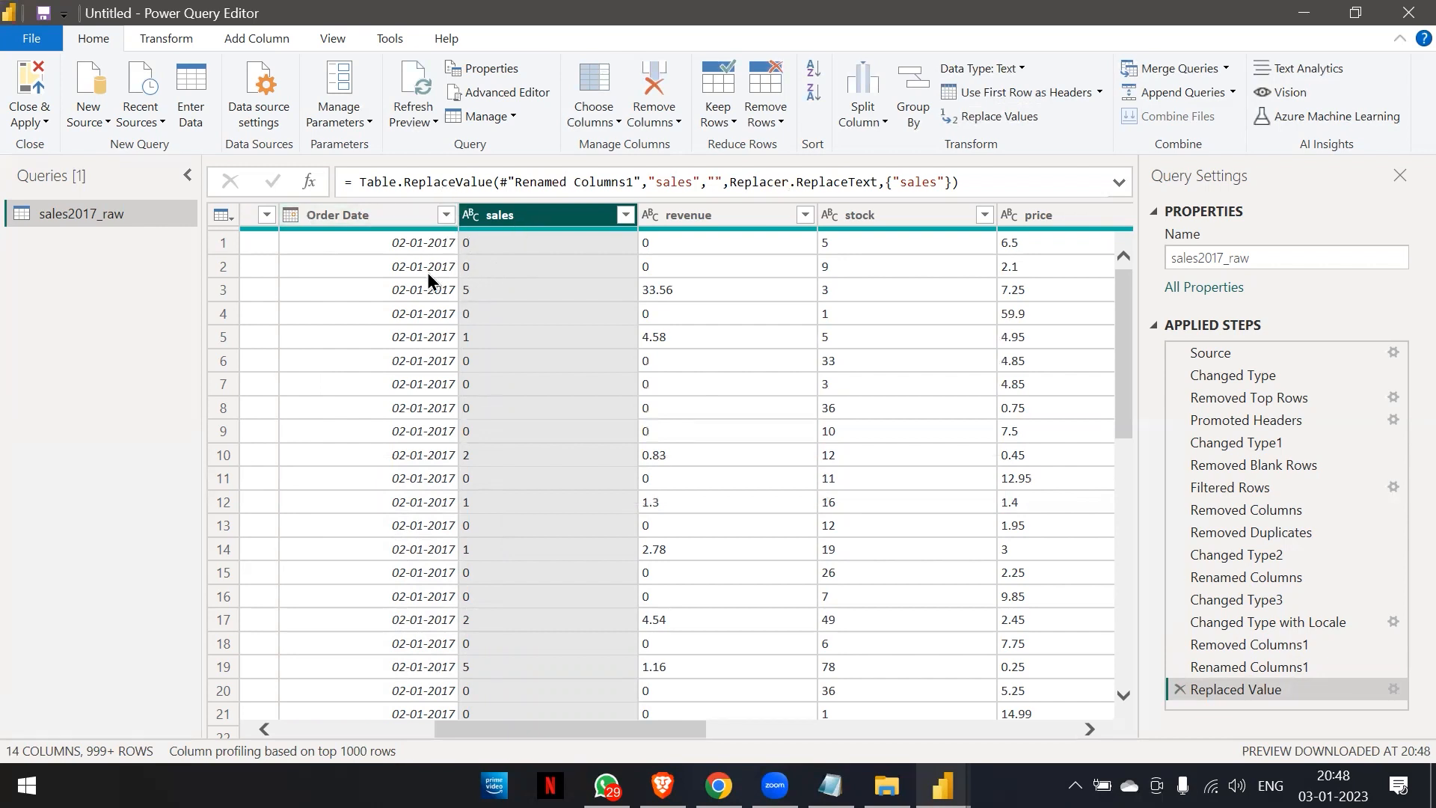
Set the sales column's data type to Decimal Number and rename the column to "Sales".
click(474, 215)
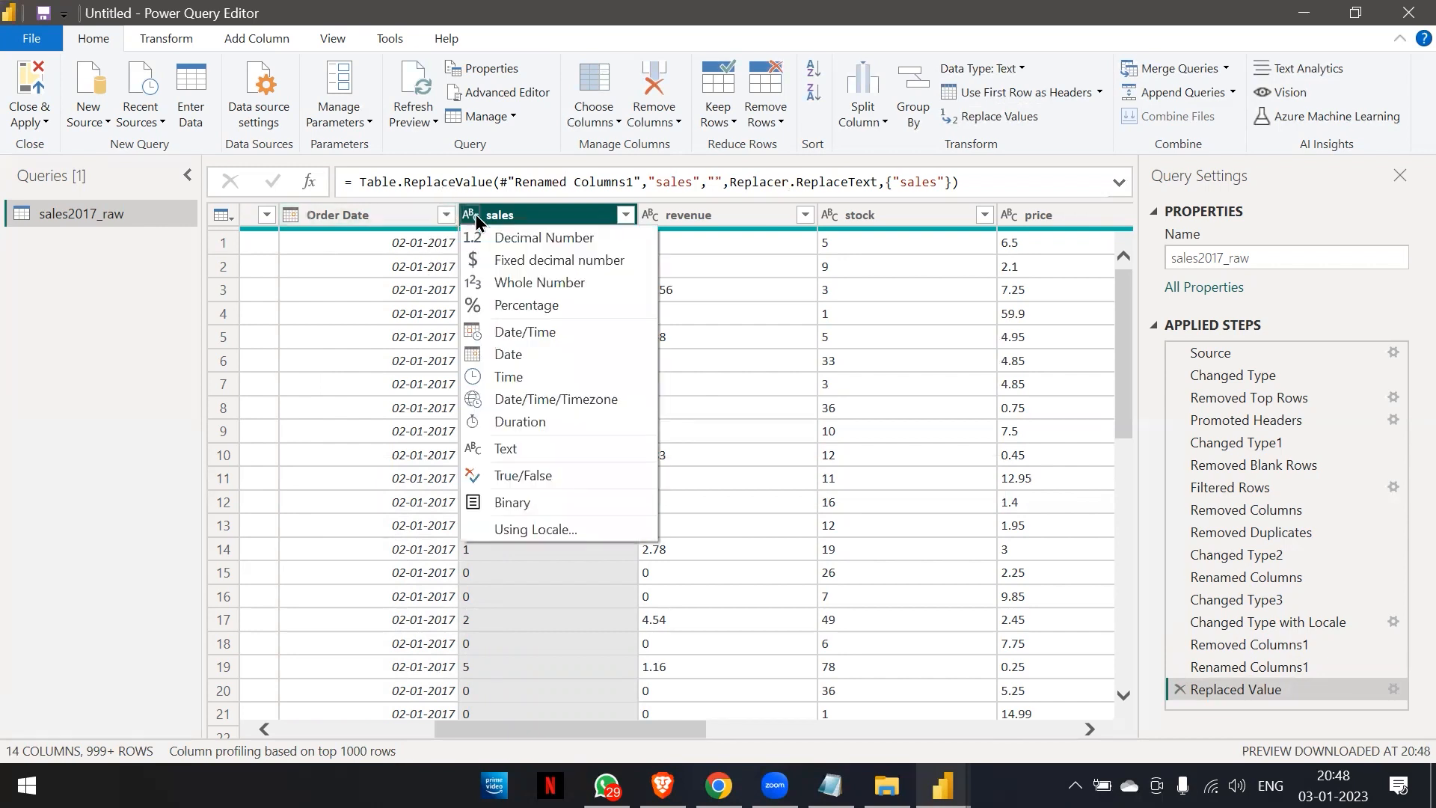
click(487, 240)
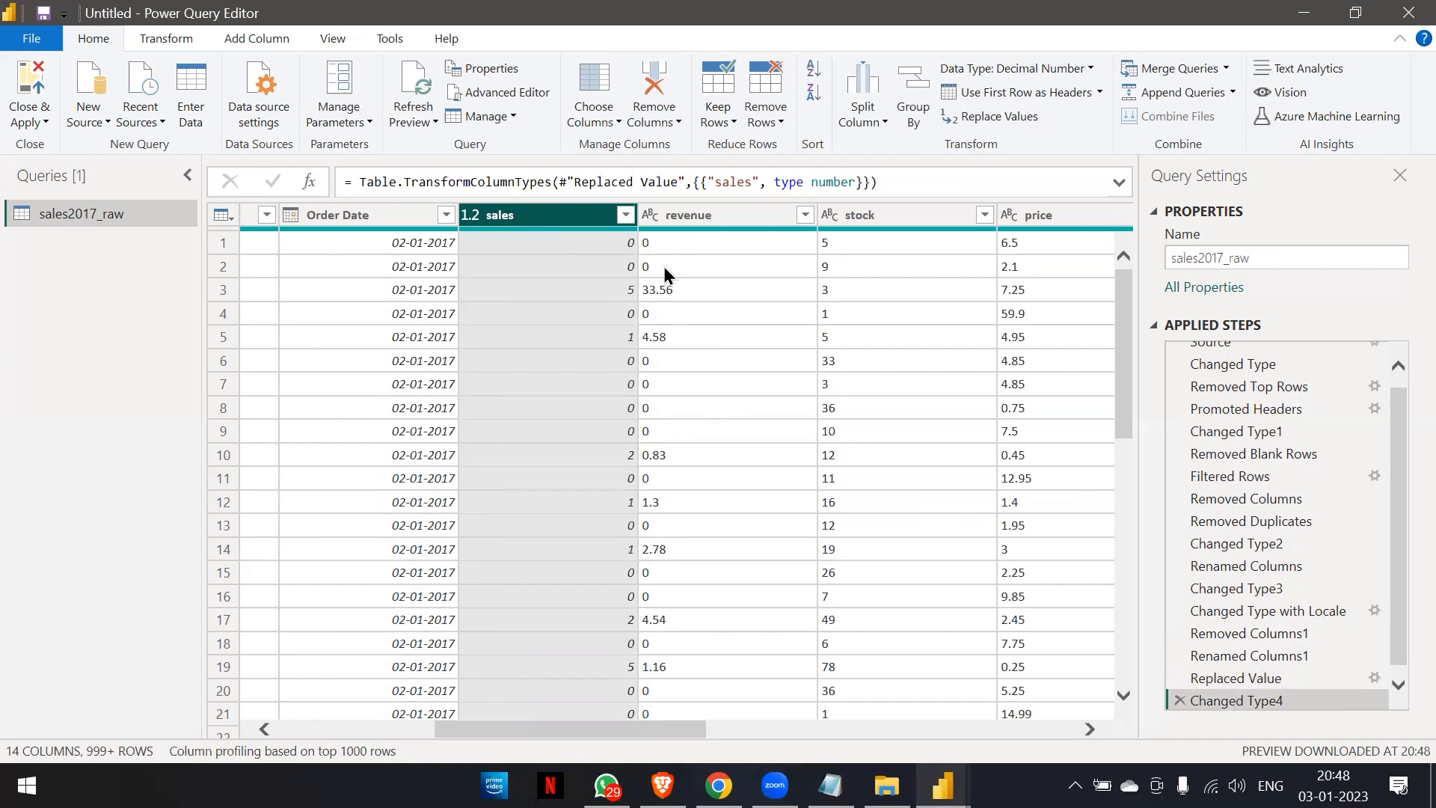
click(648, 217)
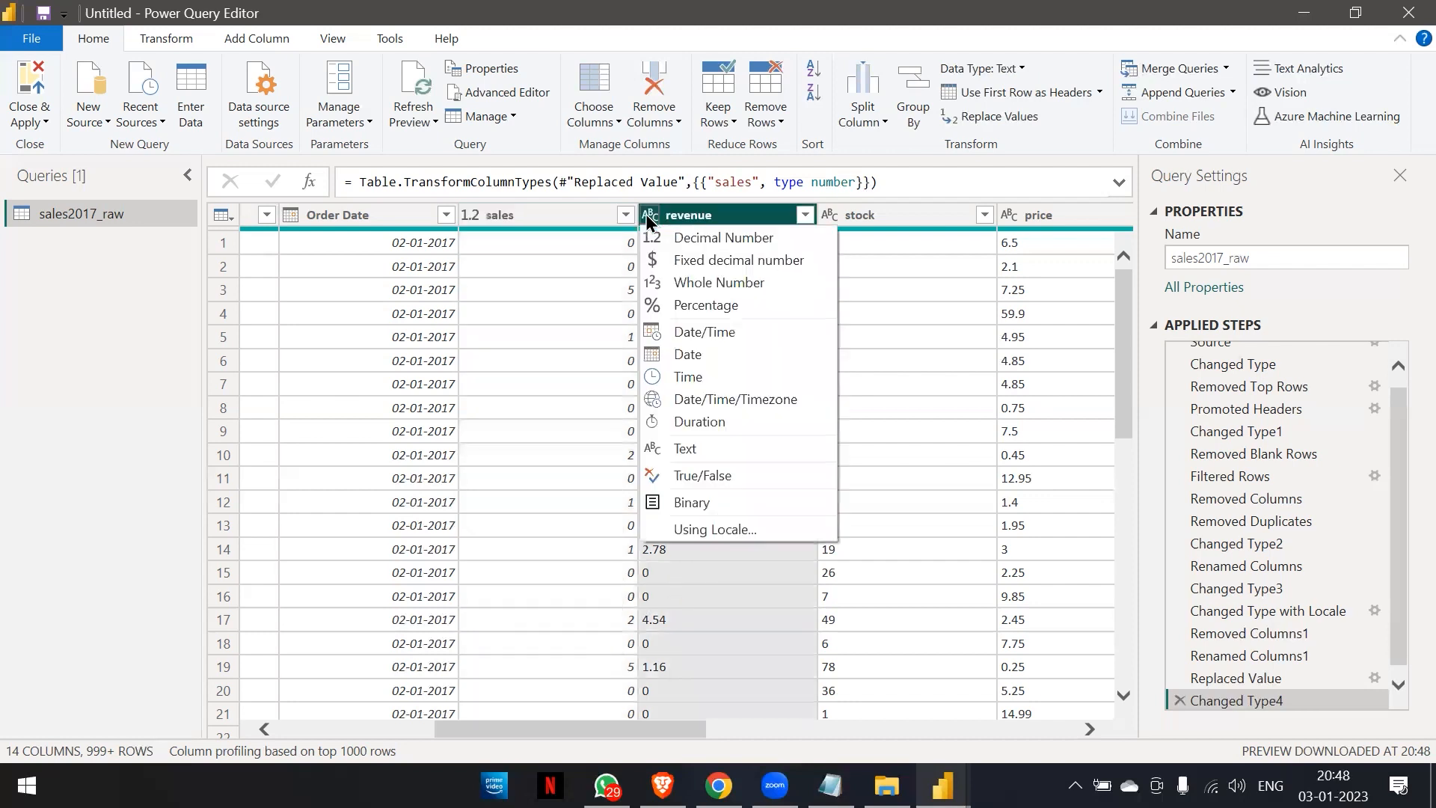
click(557, 217)
double_click(557, 217)
text(Sales)
key(Return)
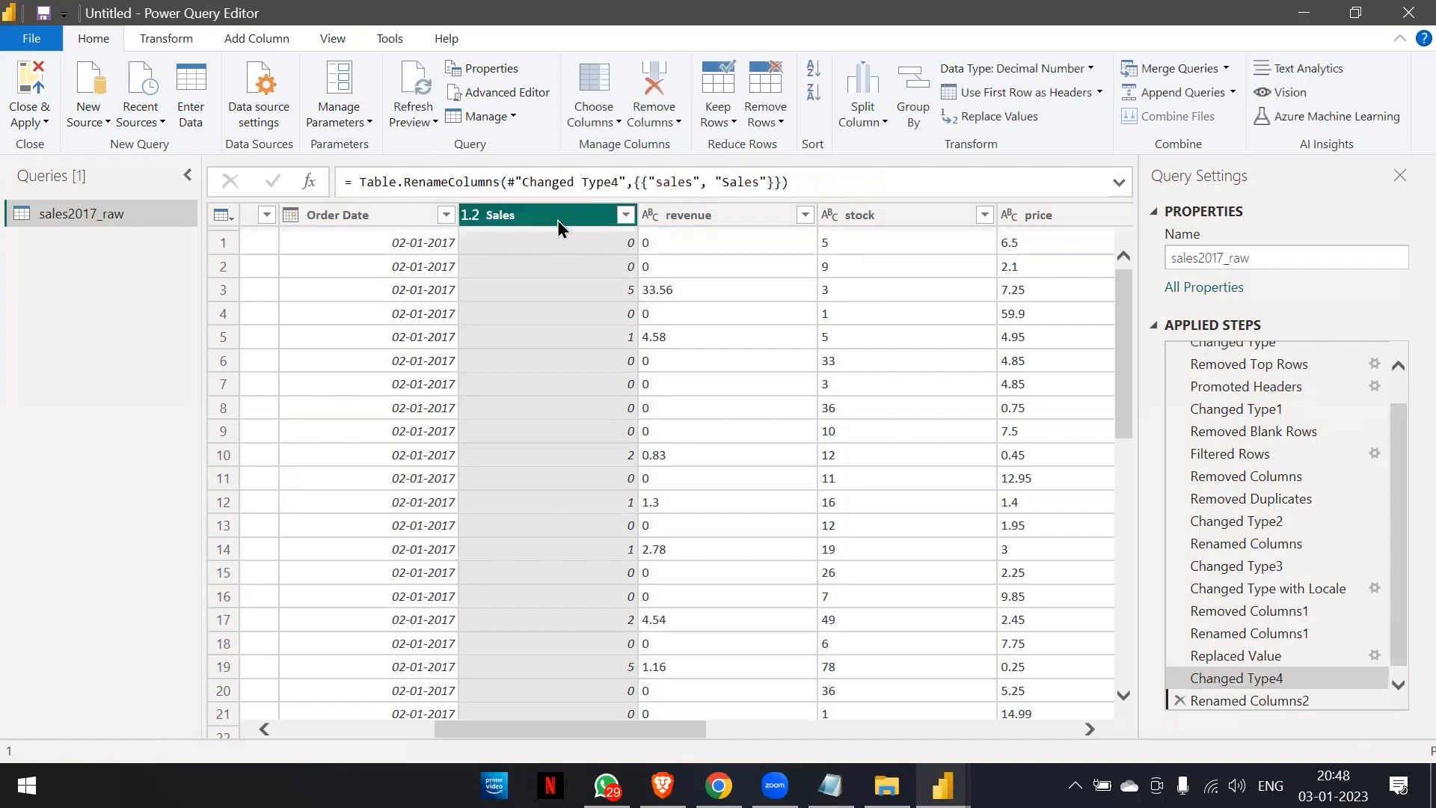
Rename the revenue column to "Revenue" and set its data type to Decimal Number.
click(714, 214)
double_click(714, 215)
text(Revenu)
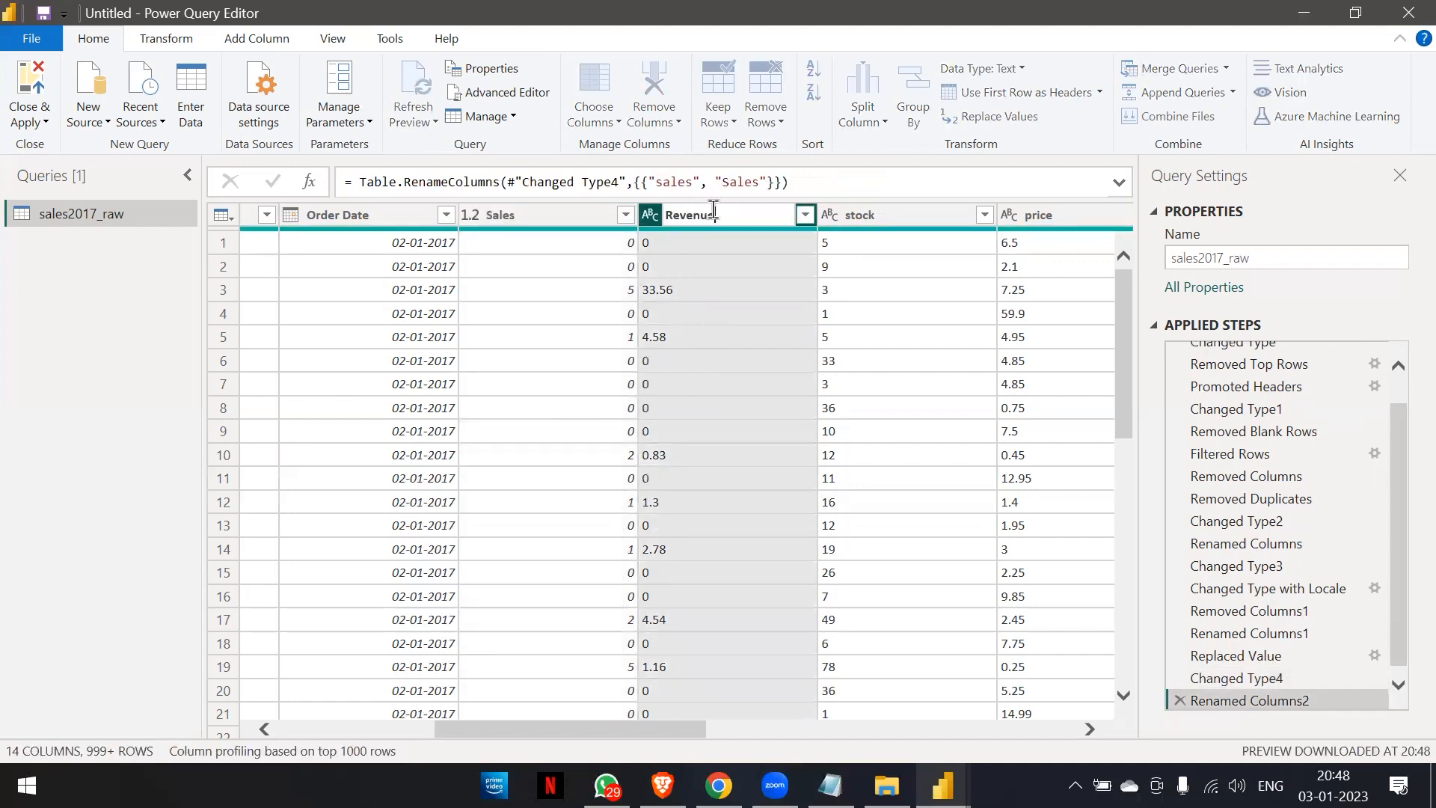
key(BackSpace)
key(BackSpace)
text(ue)
key(BackSpace)
key(BackSpace)
key(BackSpace)
key(BackSpace)
text(vnue)
key(Return)
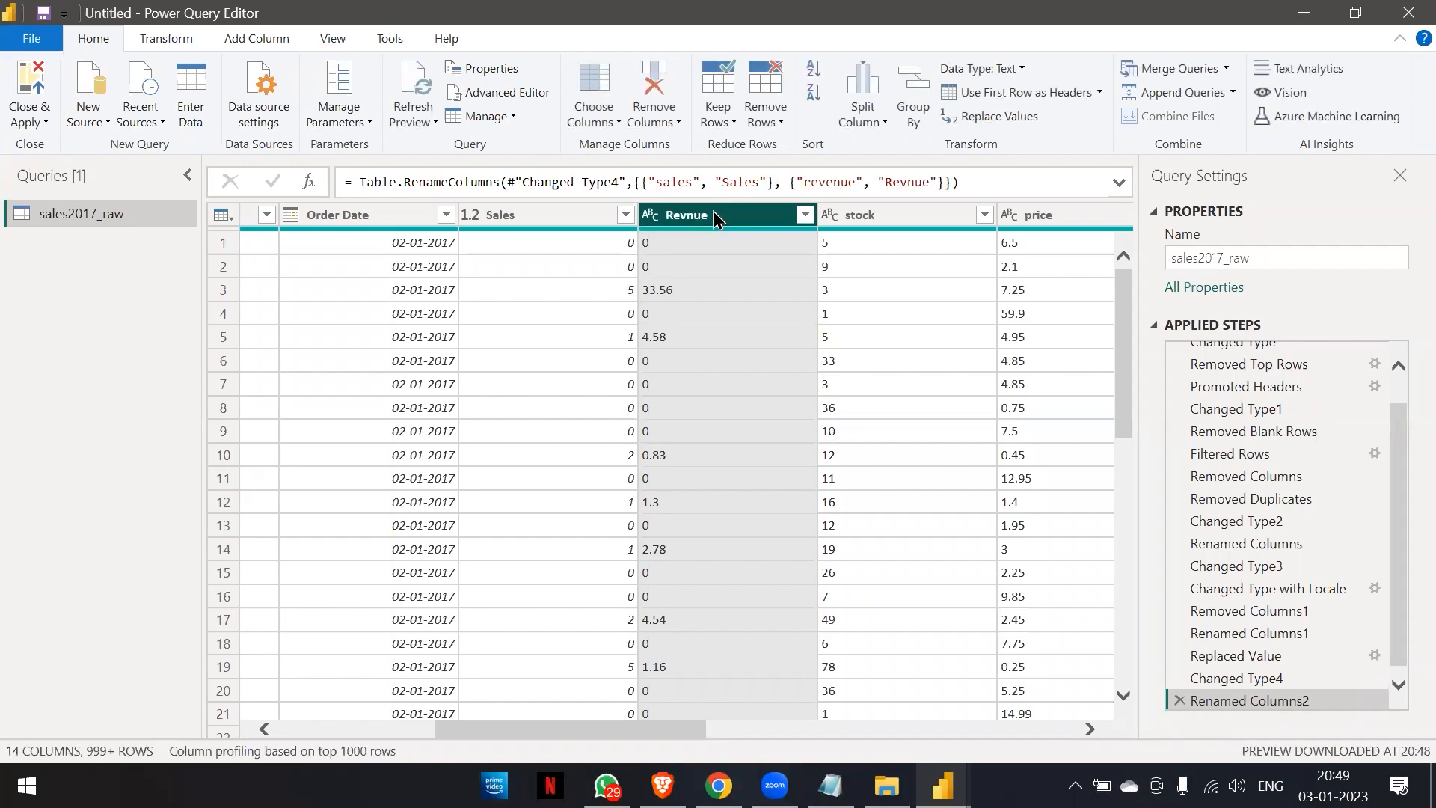
double_click(712, 212)
key(Left)
key(Right)
key(Right)
key(Right)
text(e)
key(Return)
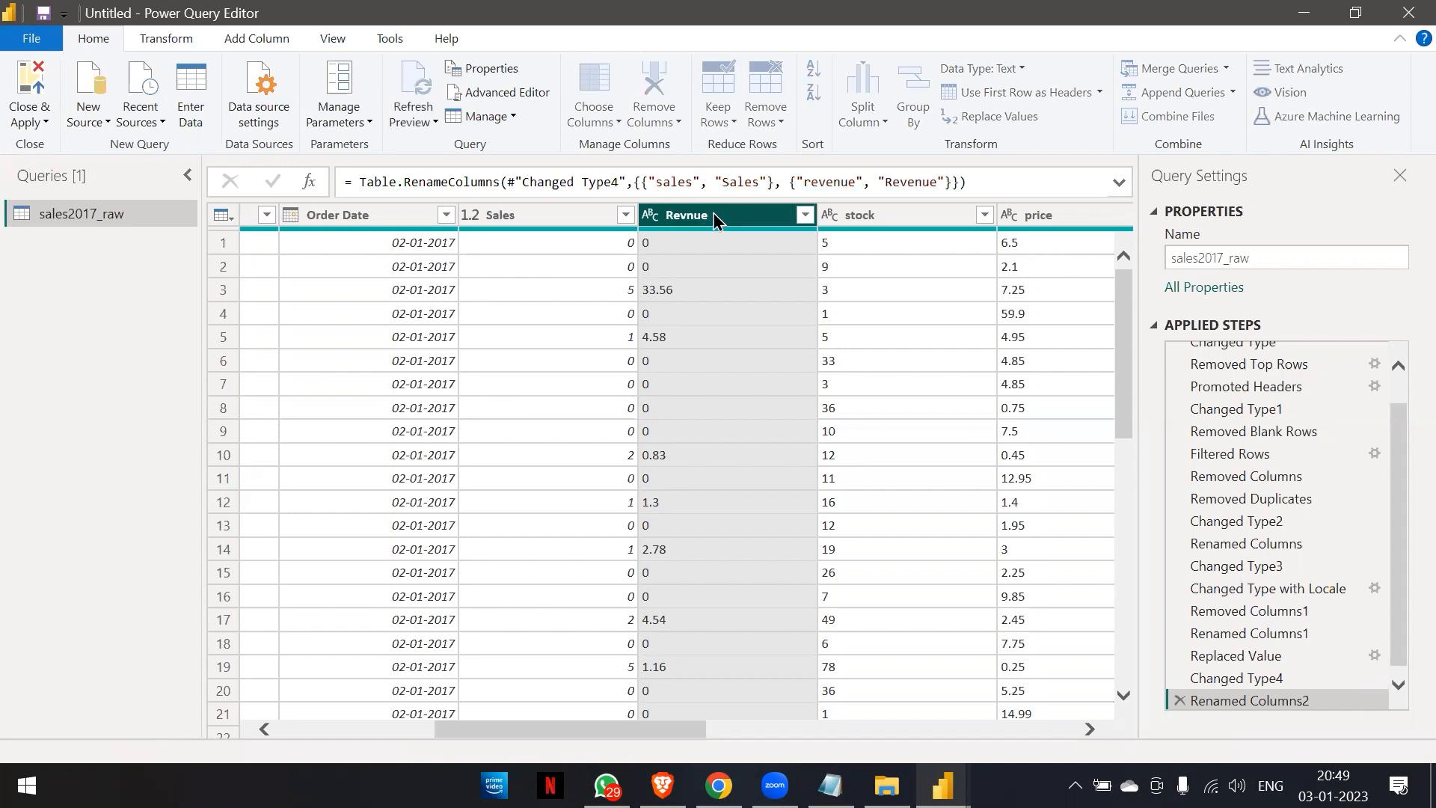
click(647, 215)
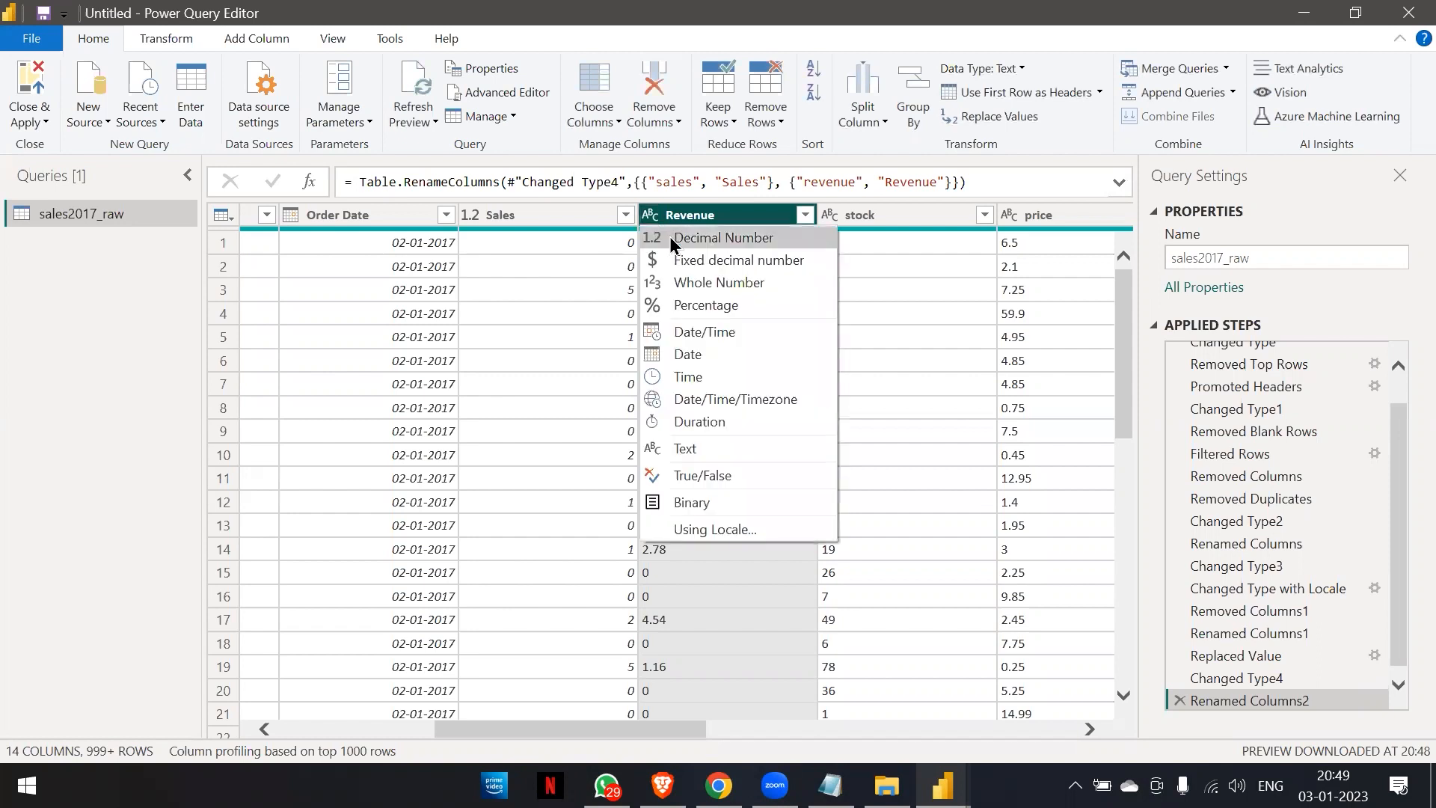
click(670, 236)
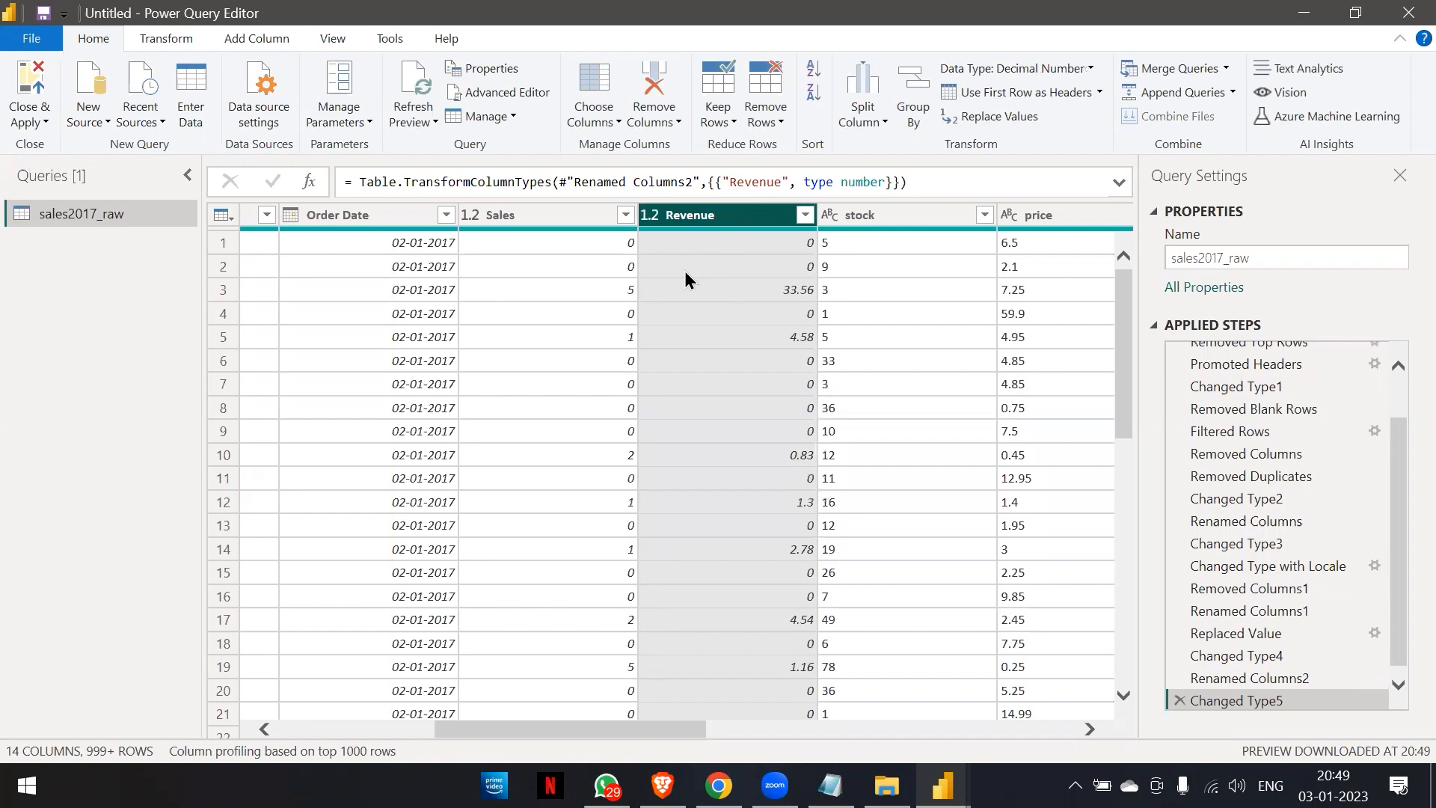
Rename the stock column to "Stock" and set its data type to Decimal Number.
double_click(863, 217)
text(Stock)
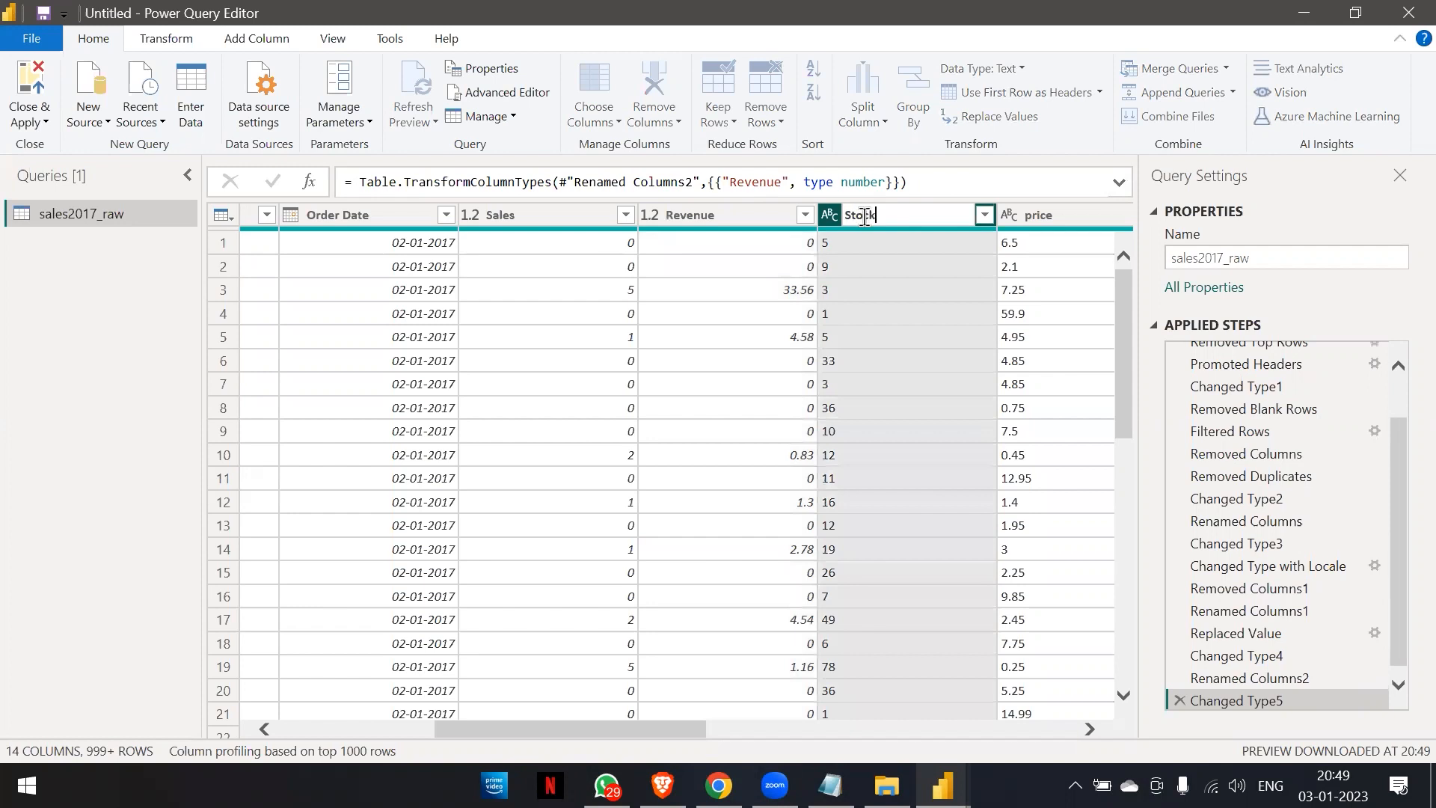
key(Return)
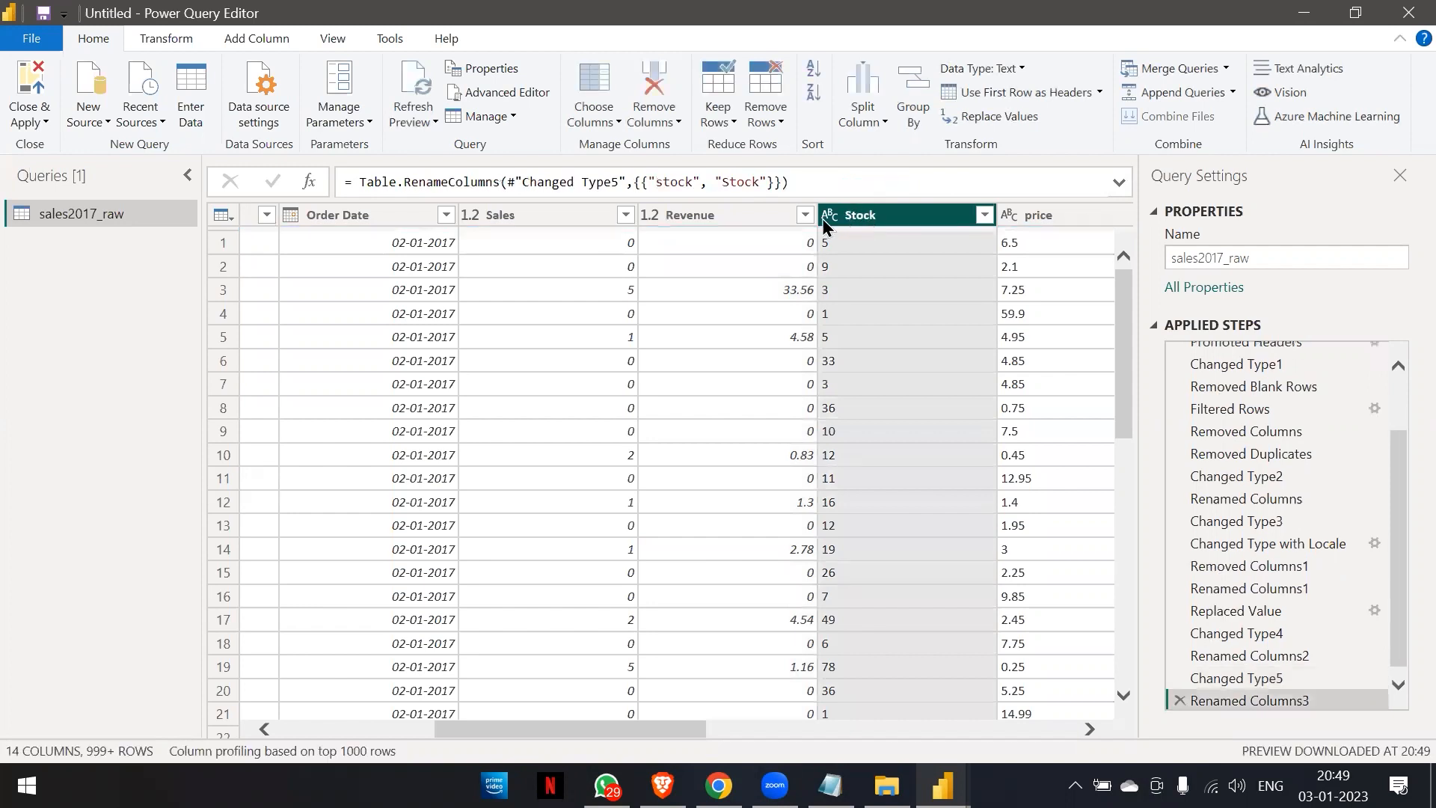
click(829, 216)
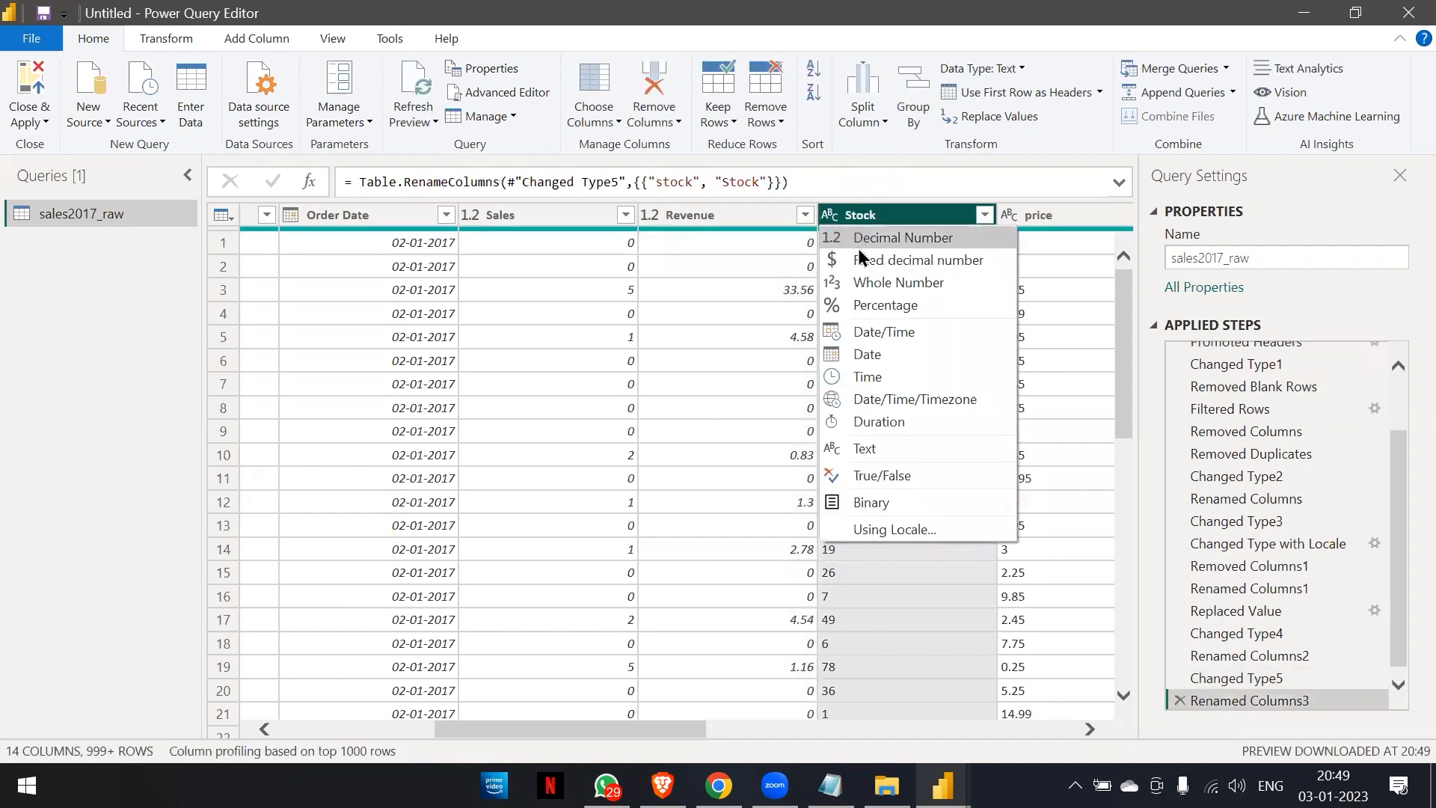
click(858, 238)
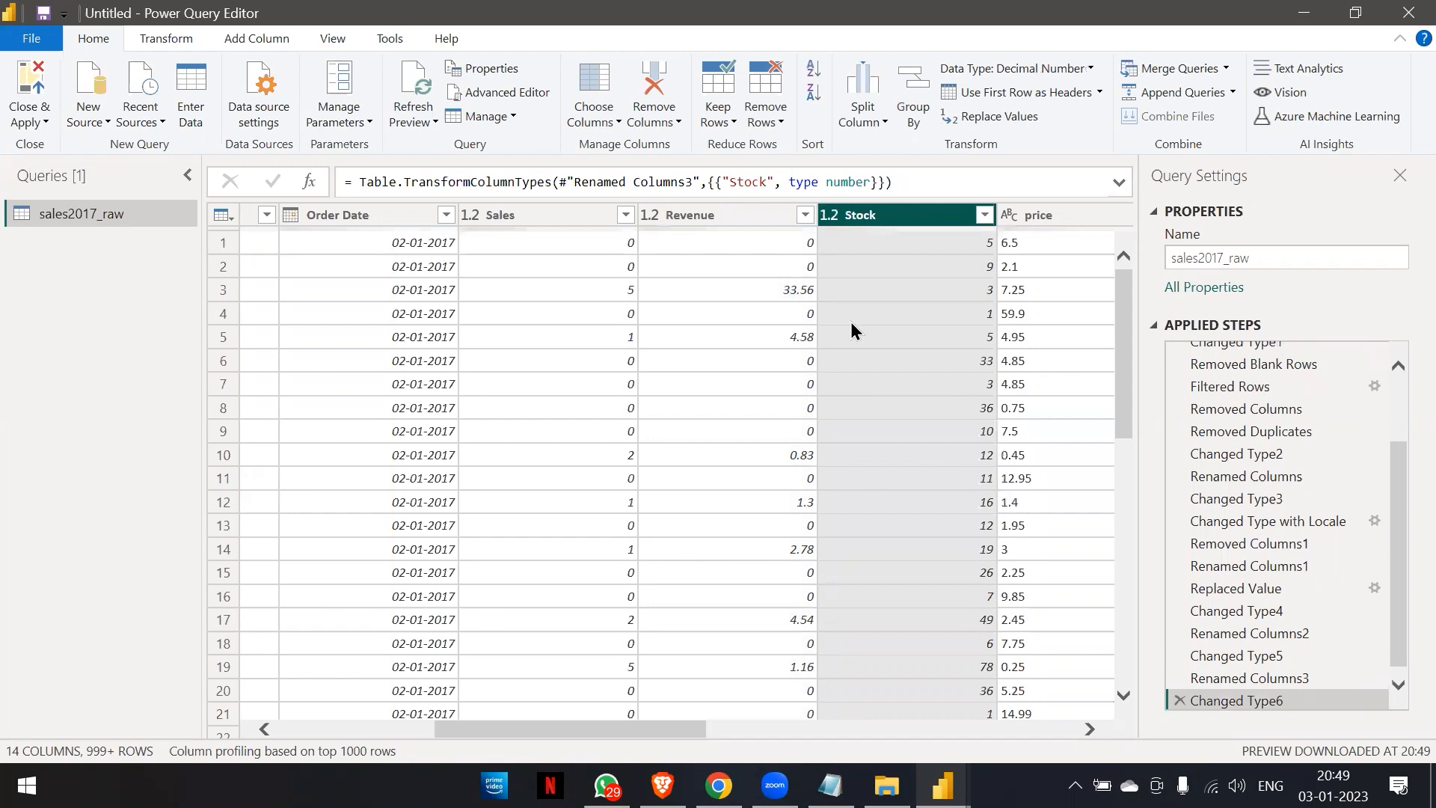
Set the price column's data type to Decimal Number.
scroll(855, 329, right, 5)
scroll(855, 329, right, 3)
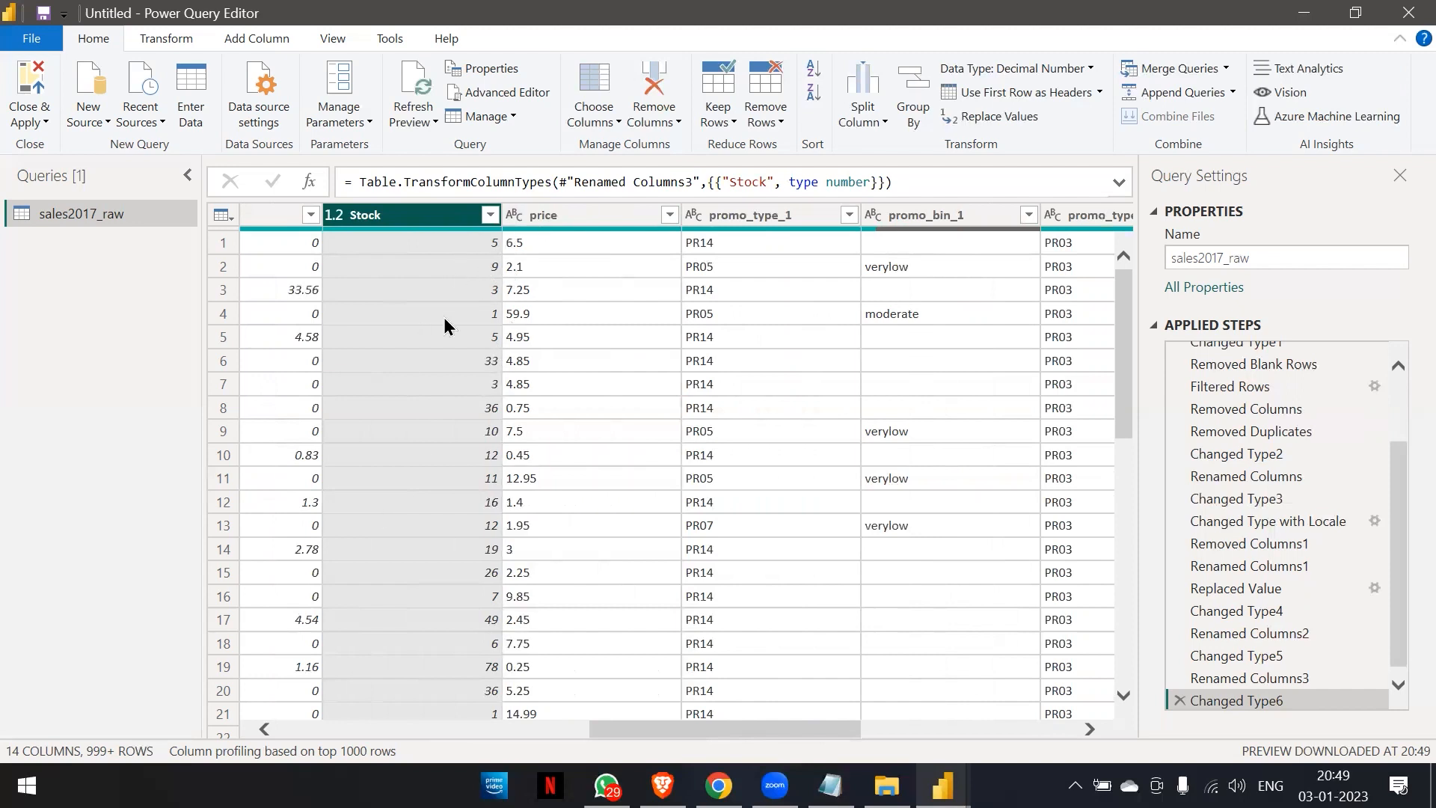
click(512, 218)
click(531, 233)
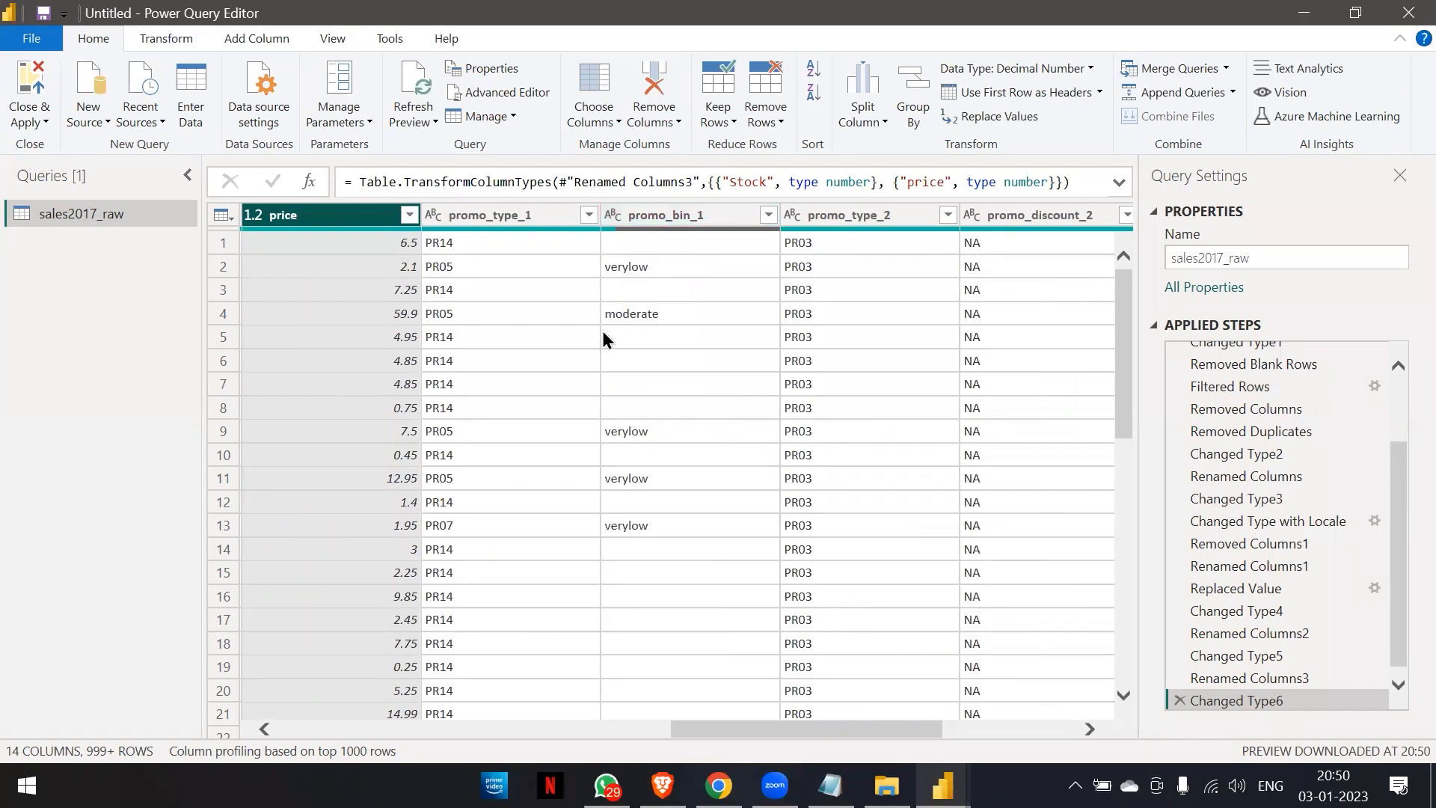
Remove the promo_discount_2 column from the sales2017_raw table.
scroll(716, 320, right, 3)
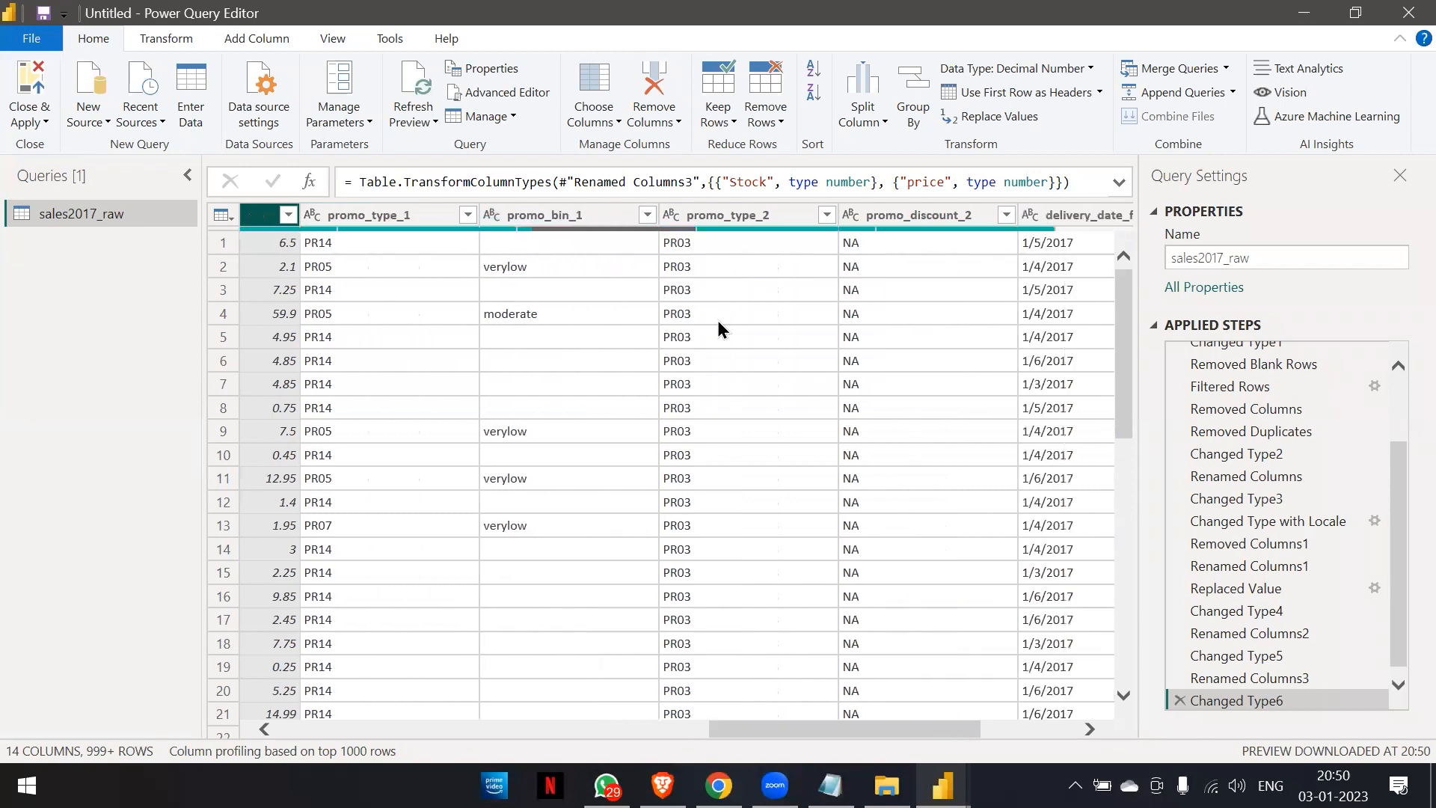
scroll(717, 320, right, 2)
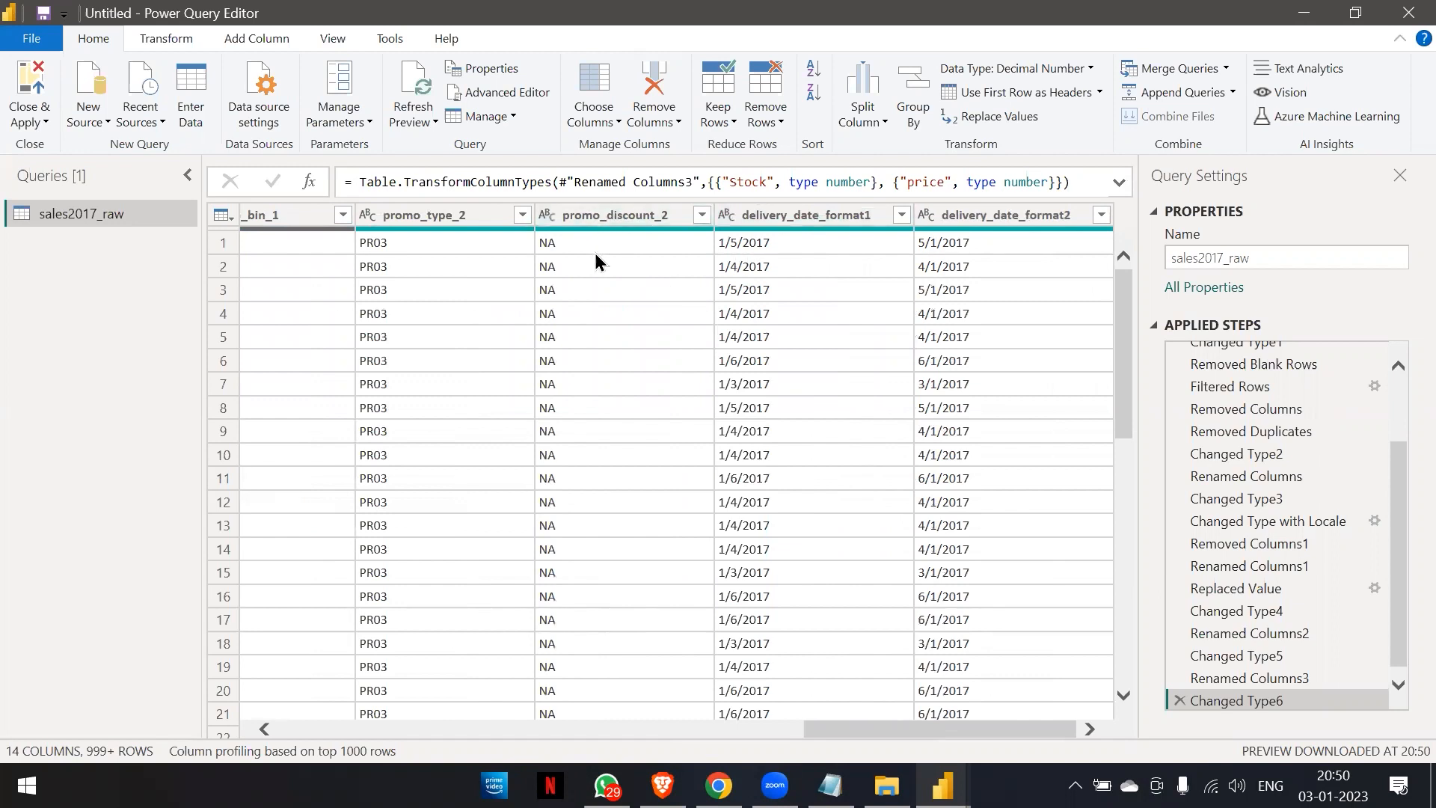
right_click(594, 218)
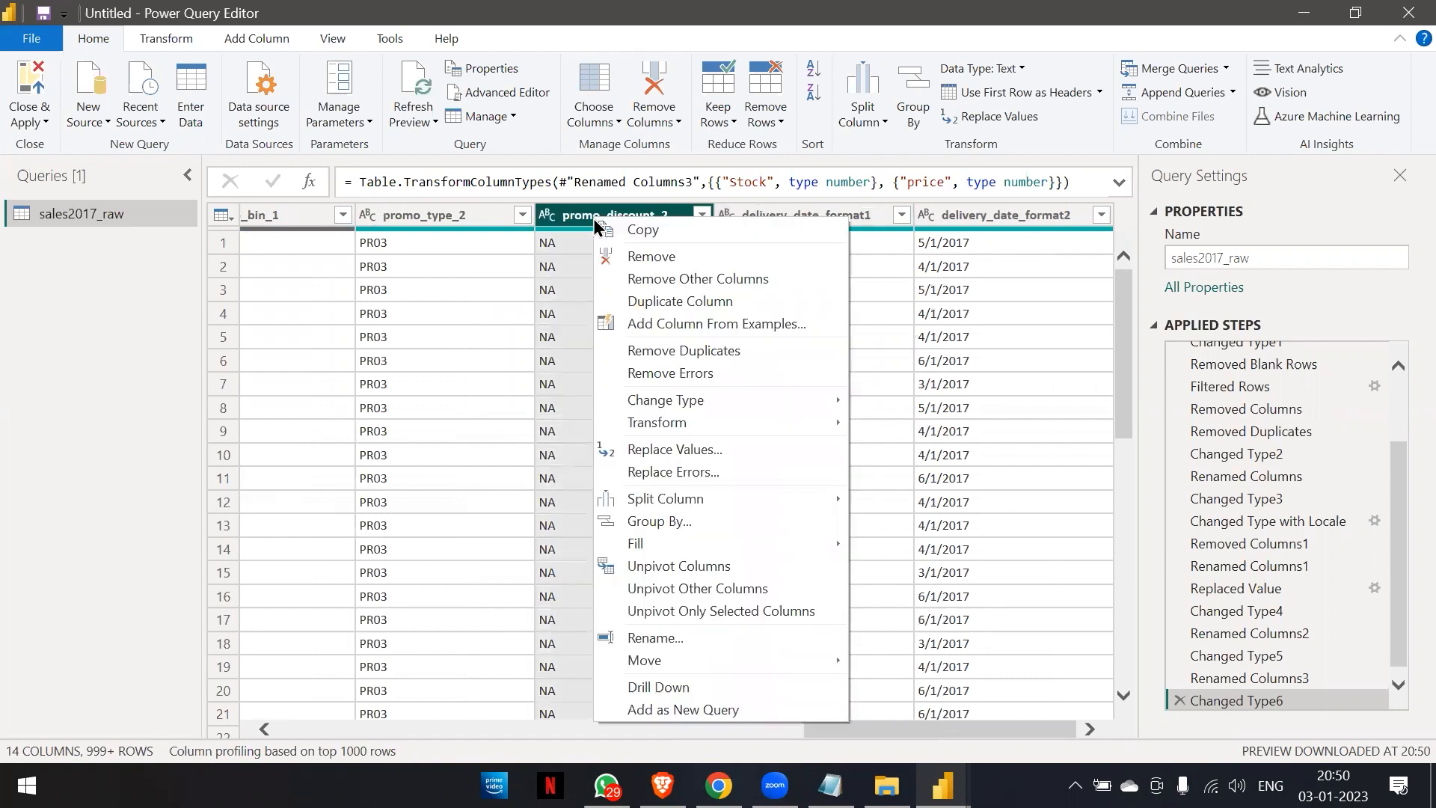
click(636, 263)
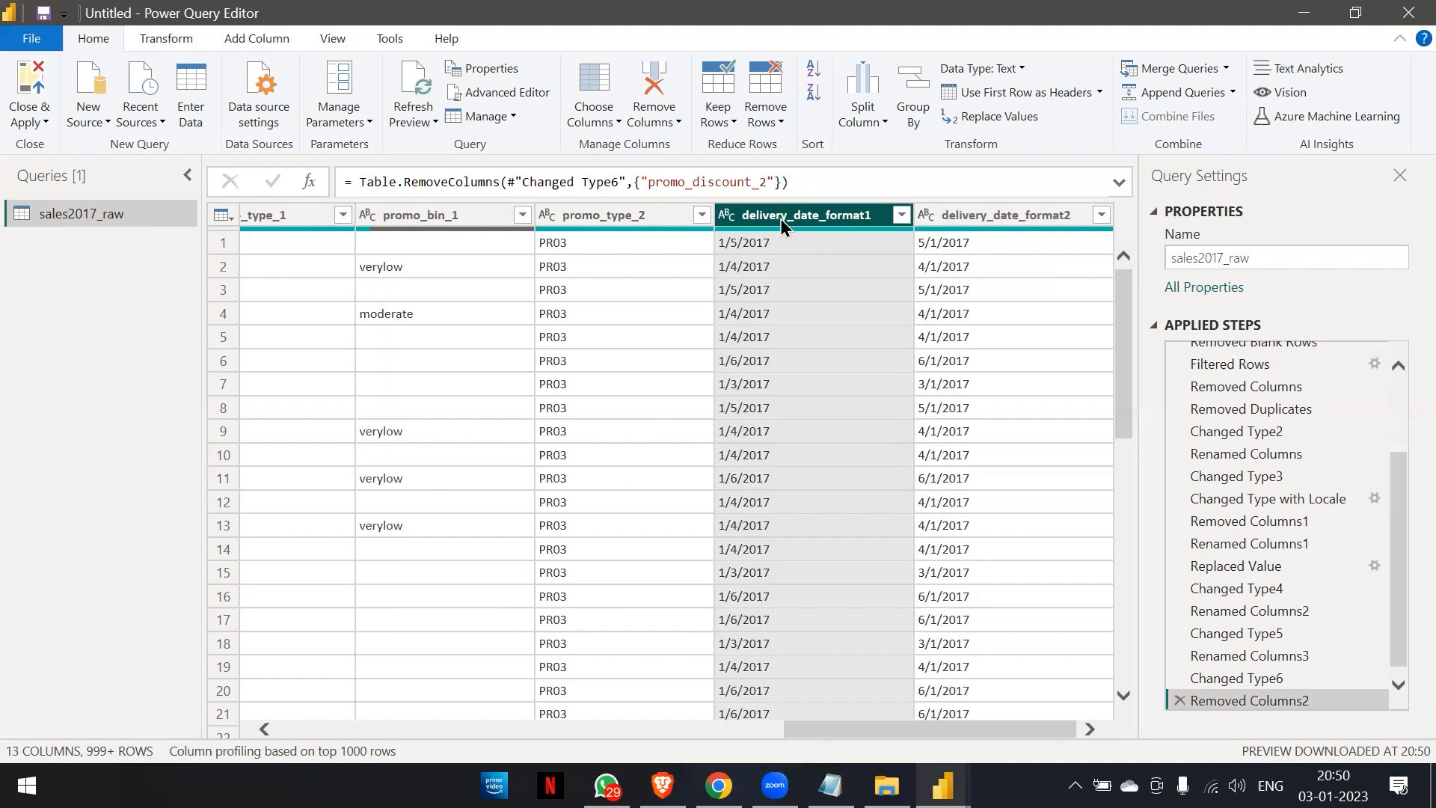
Convert the delivery_date_format1 column to the Date type using the English (United States) locale.
click(726, 215)
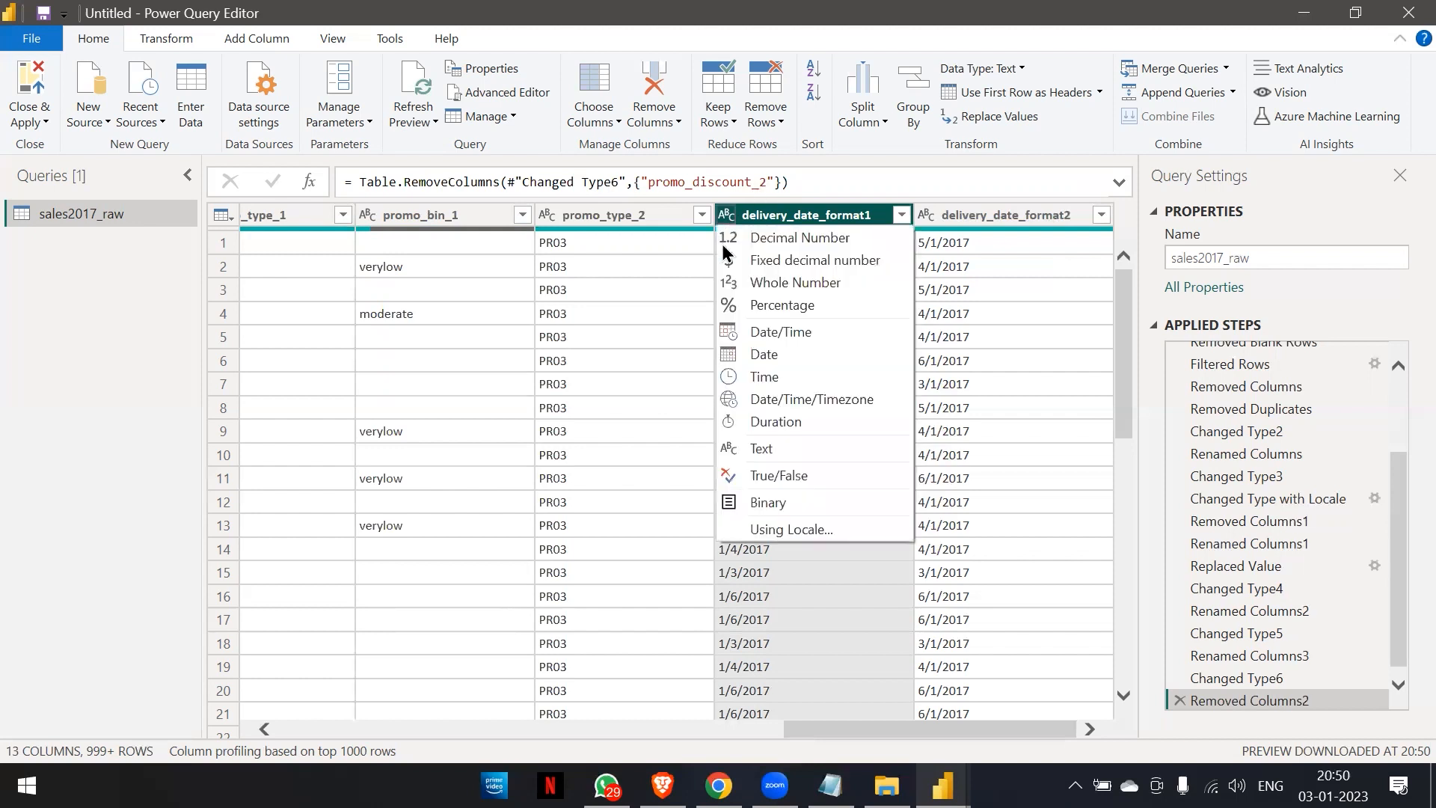
click(769, 527)
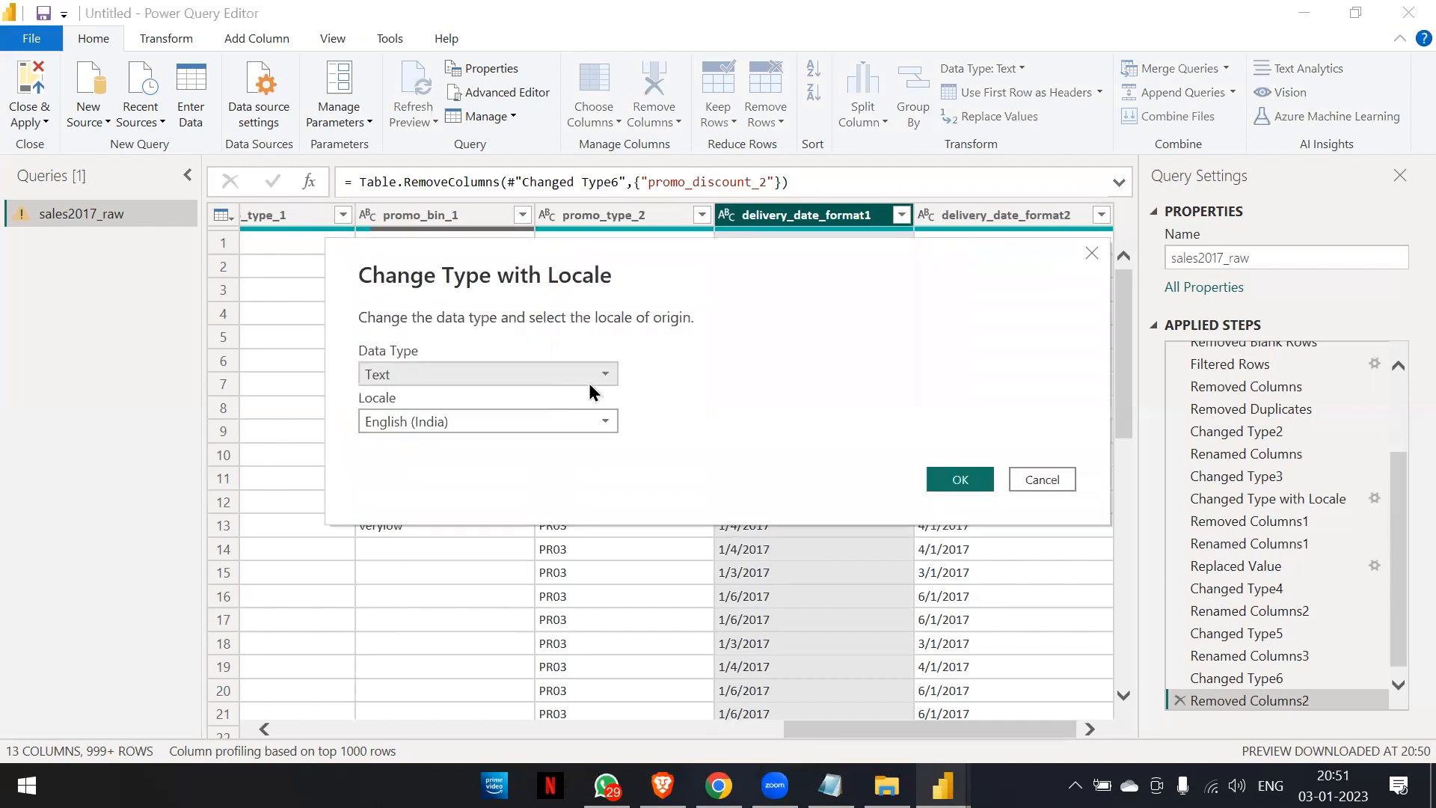
click(608, 373)
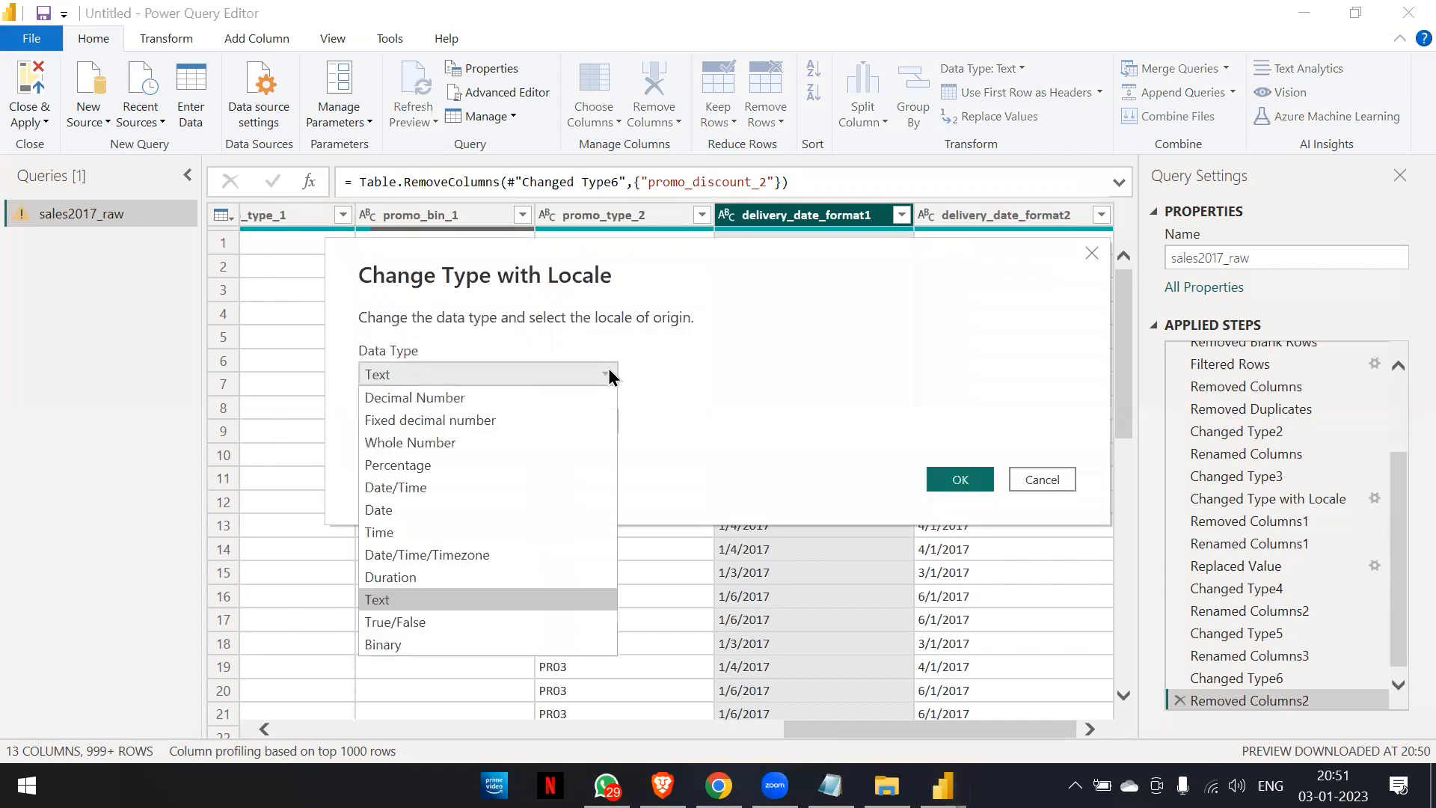
click(492, 508)
click(598, 416)
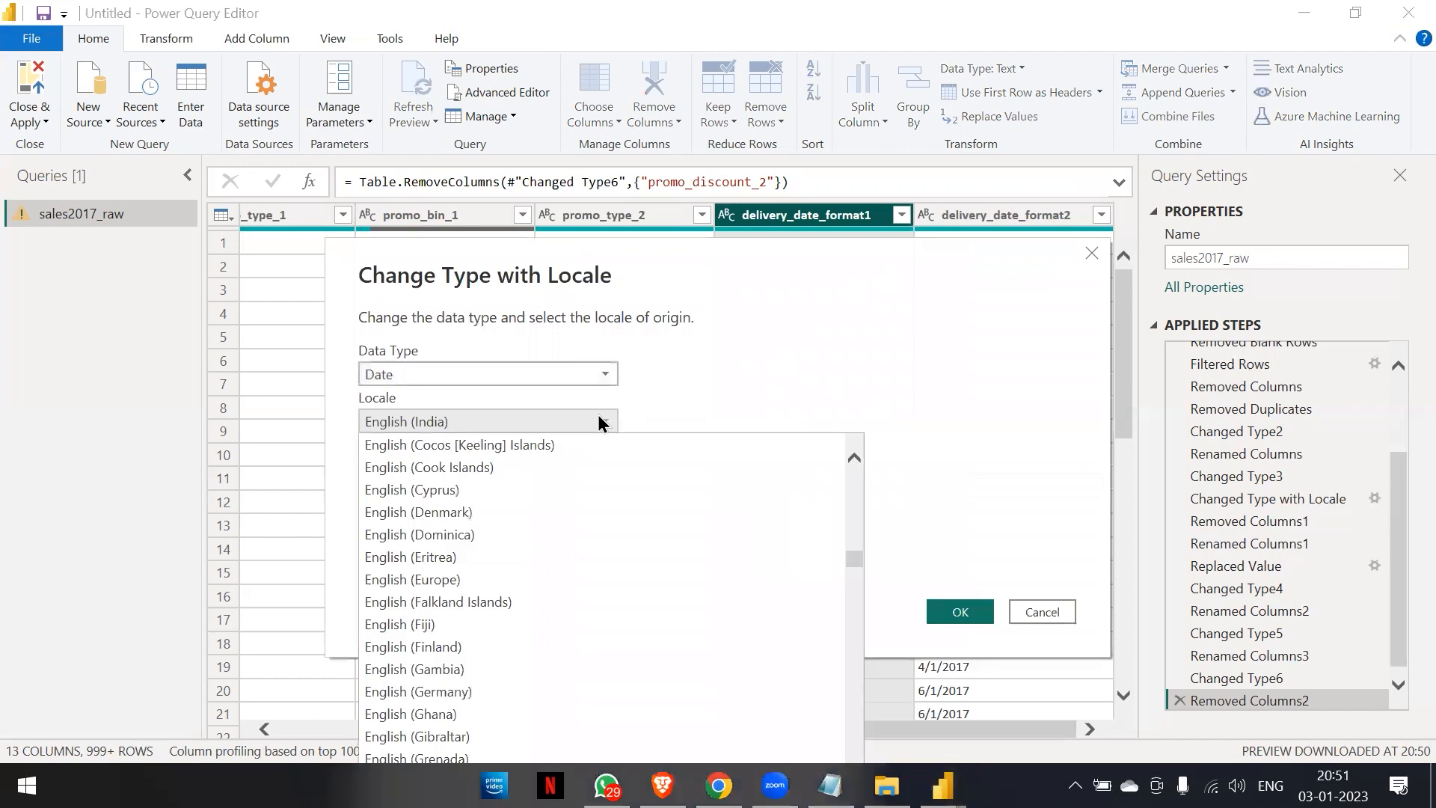
scroll(543, 511, down, 18)
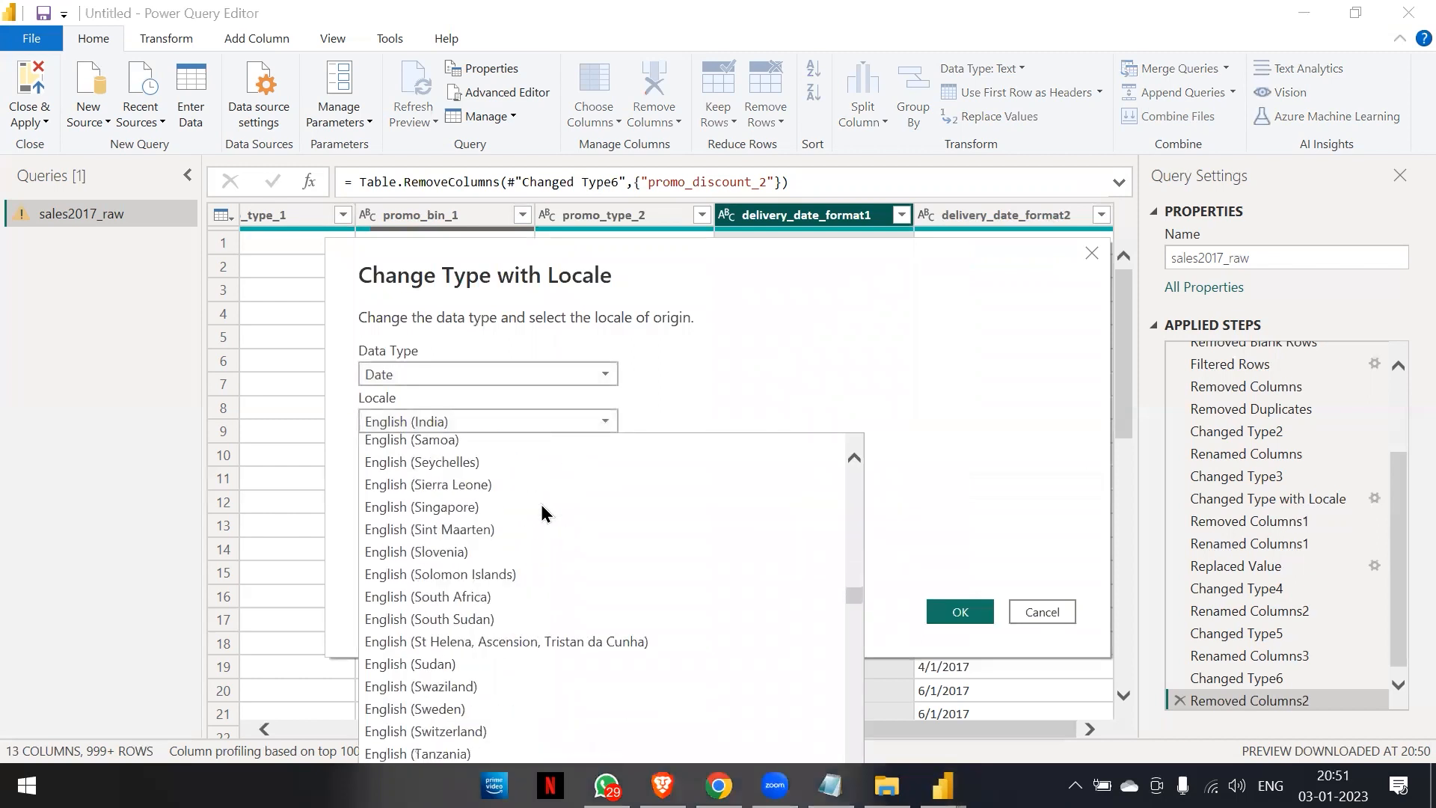
scroll(542, 511, down, 6)
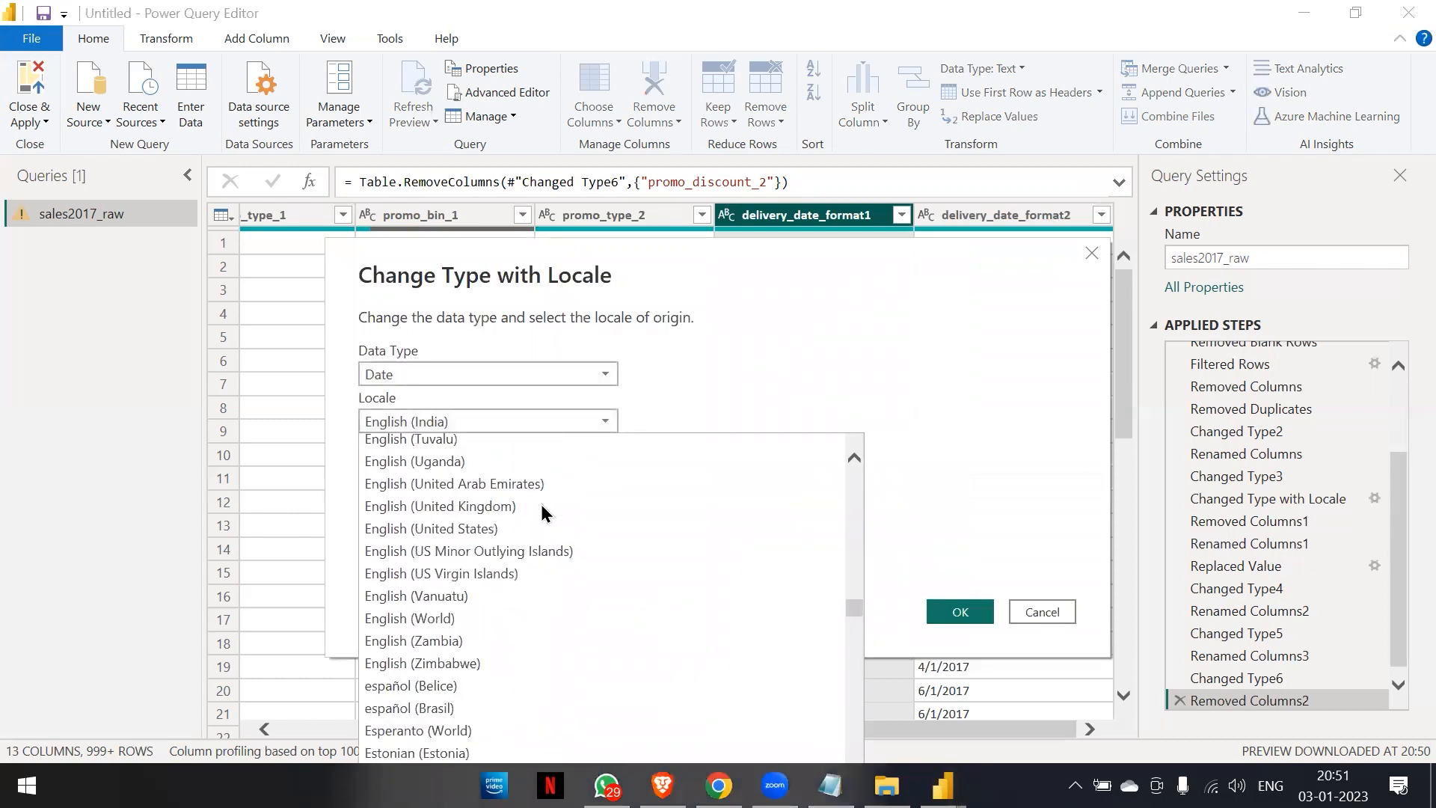
click(486, 529)
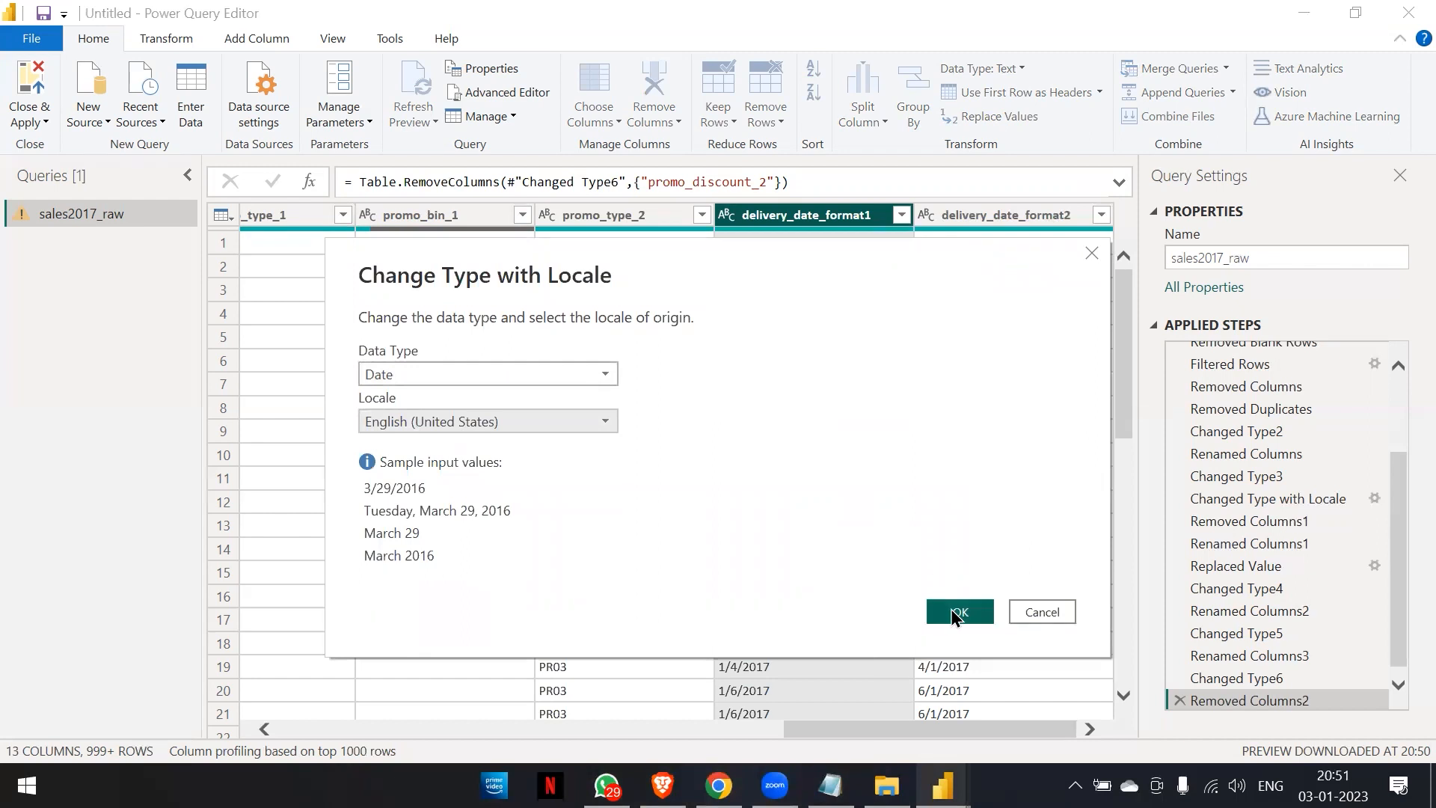
click(951, 609)
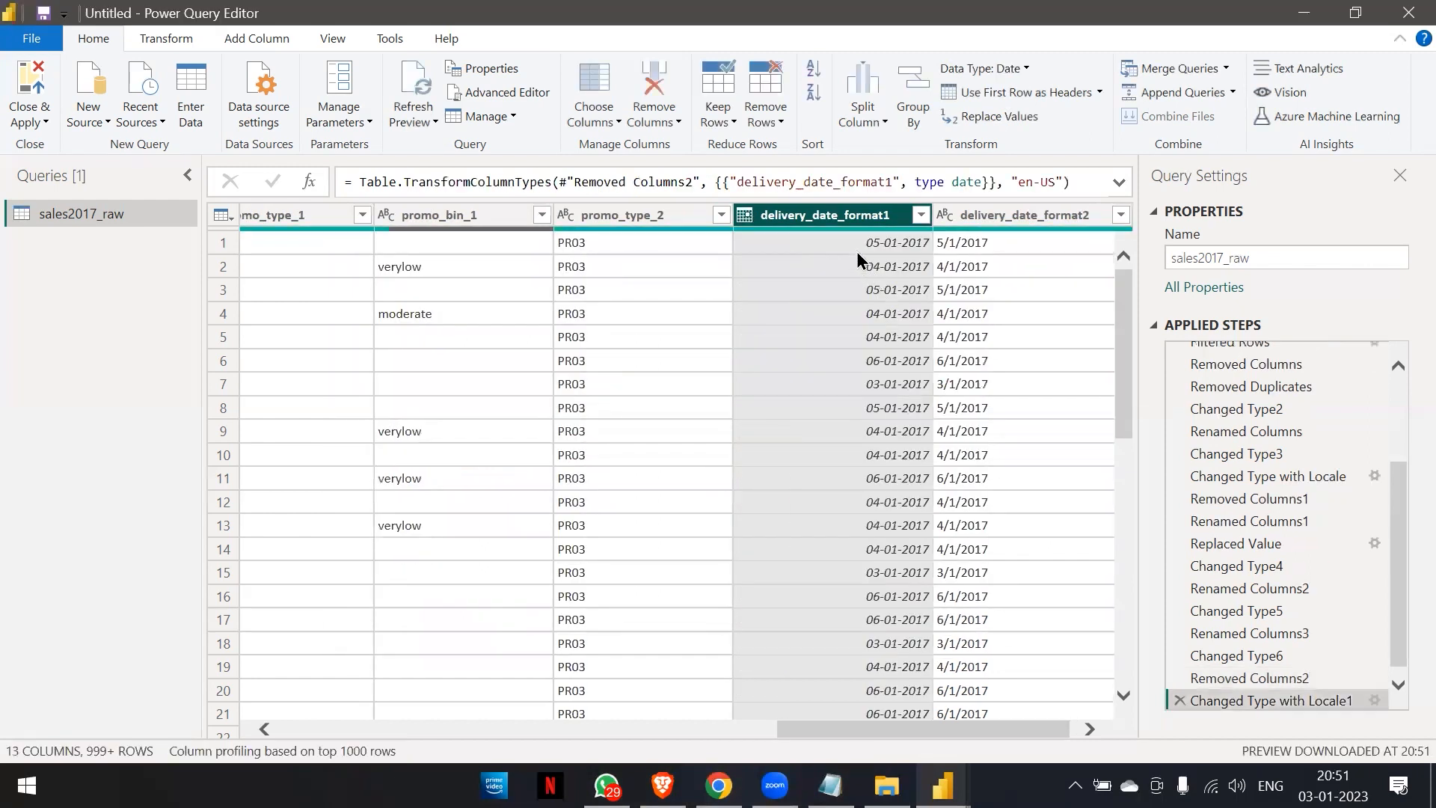
Remove the redundant delivery_date_format2 column.
click(989, 219)
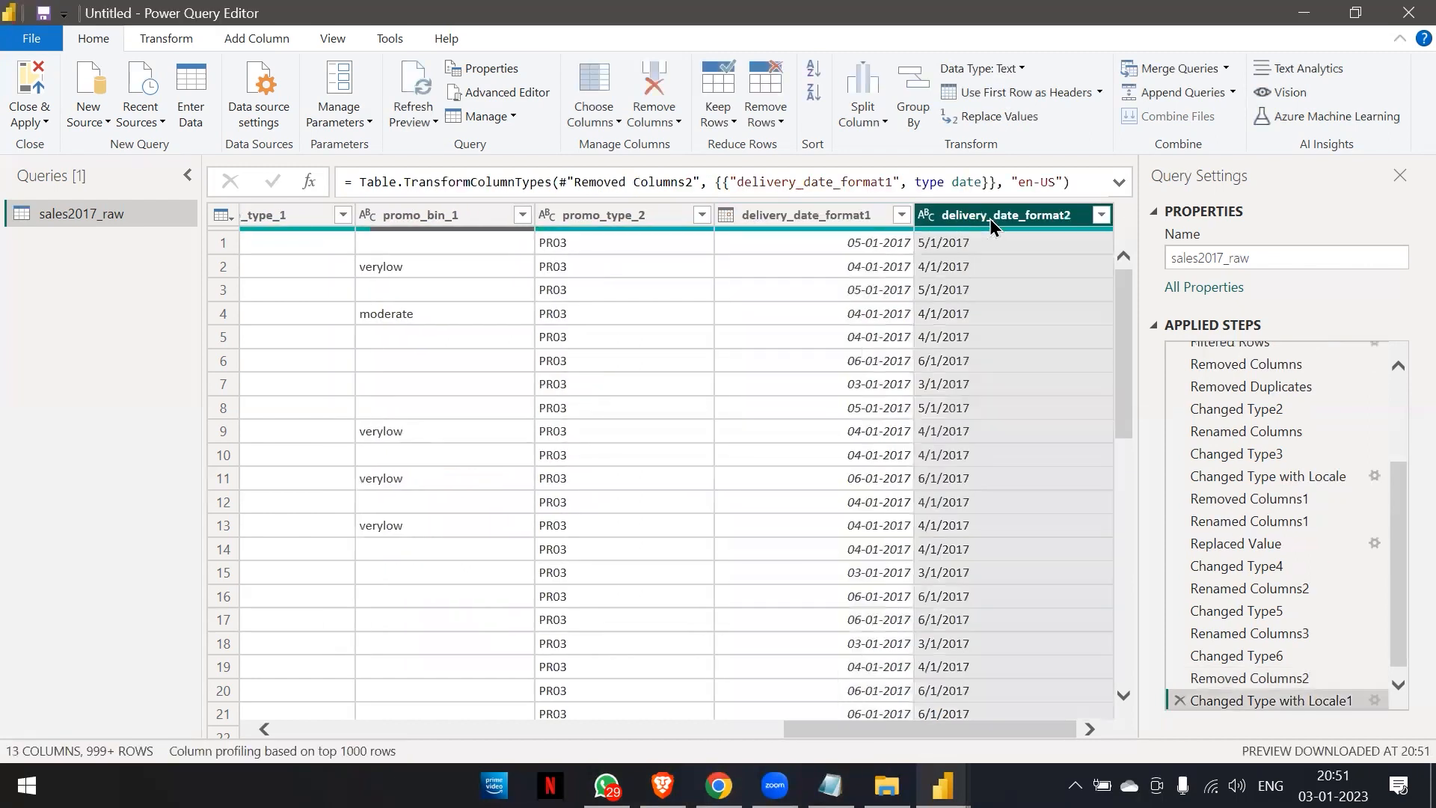
right_click(990, 218)
click(1008, 256)
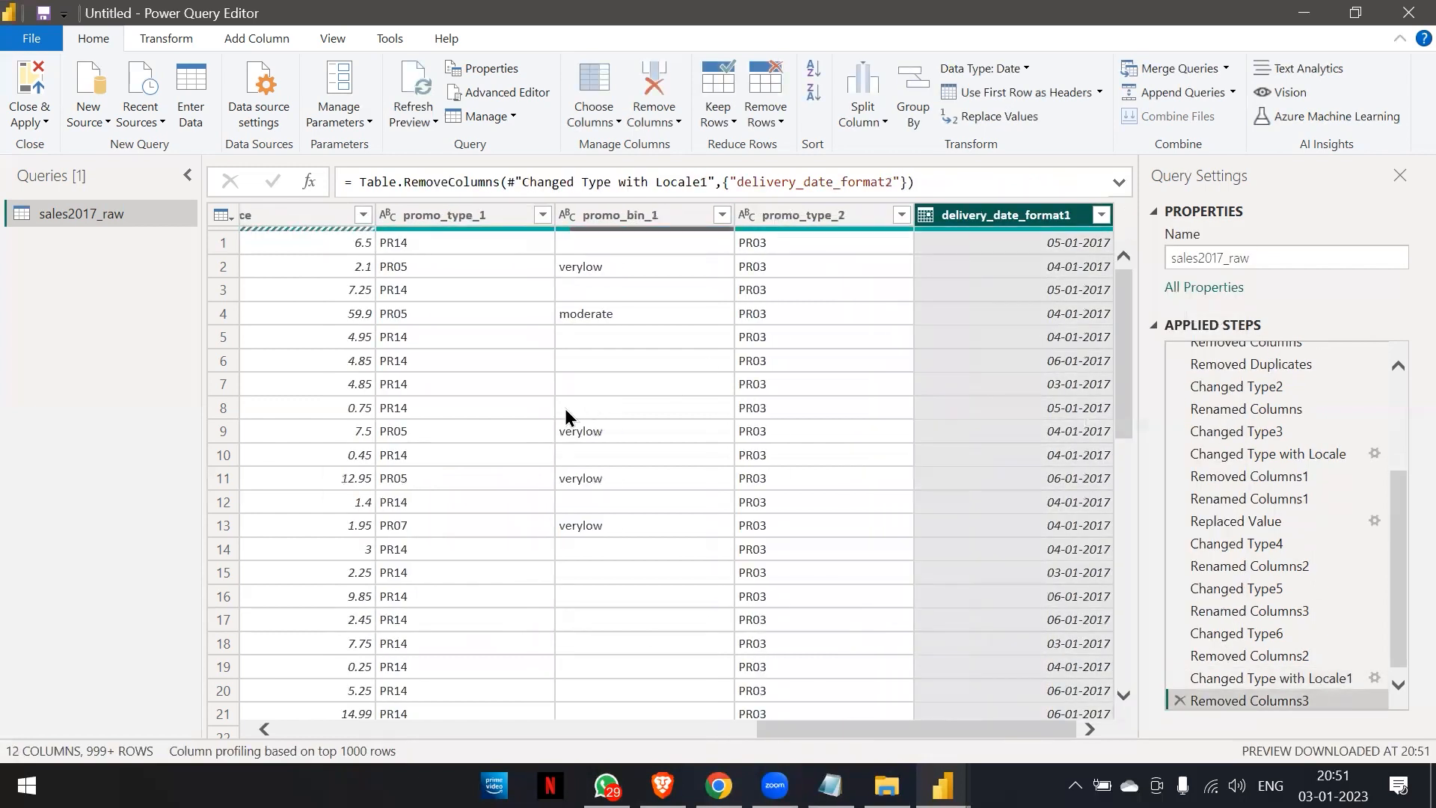
Check how many errors the price column contains.
scroll(566, 415, left, 10)
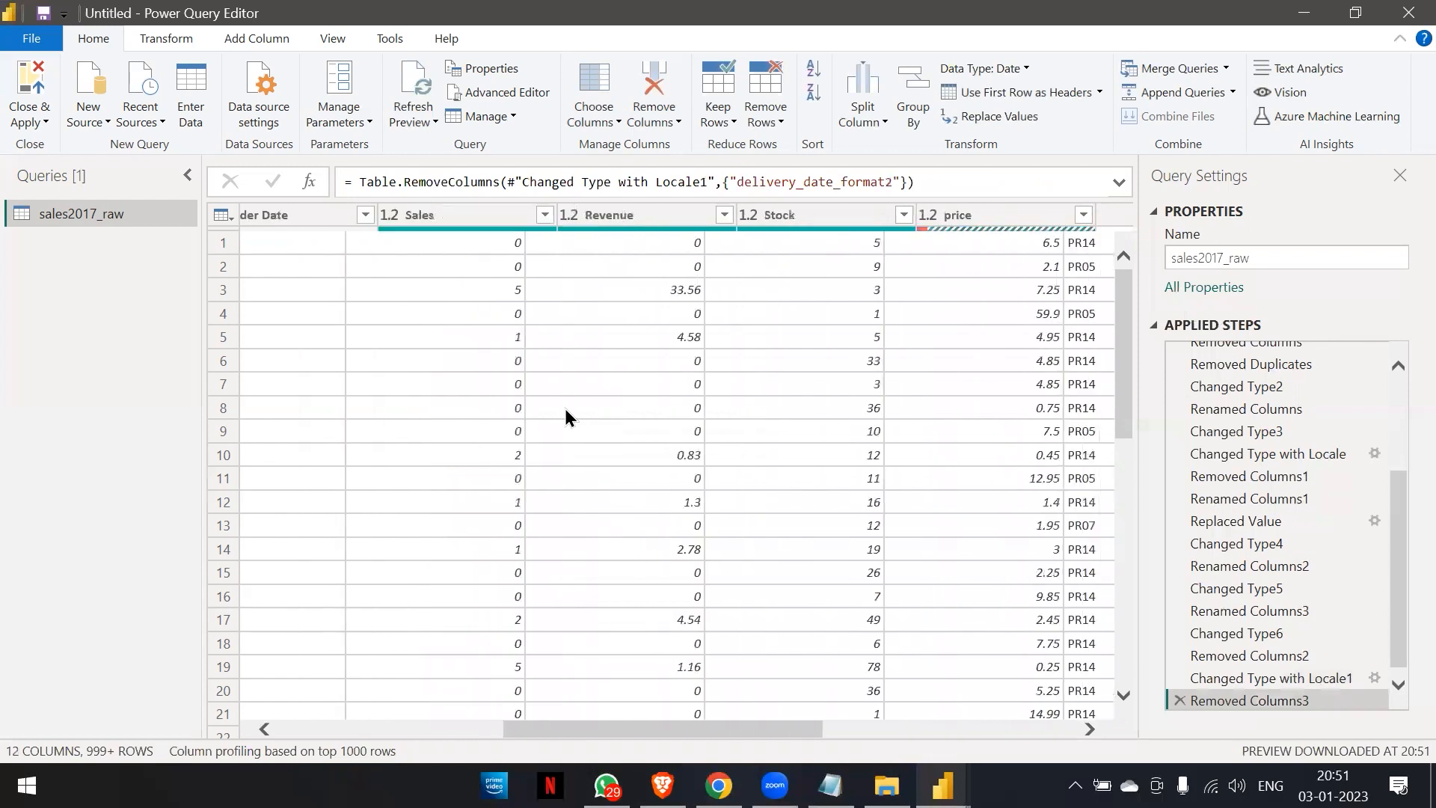
scroll(566, 413, right, 5)
scroll(565, 417, right, 2)
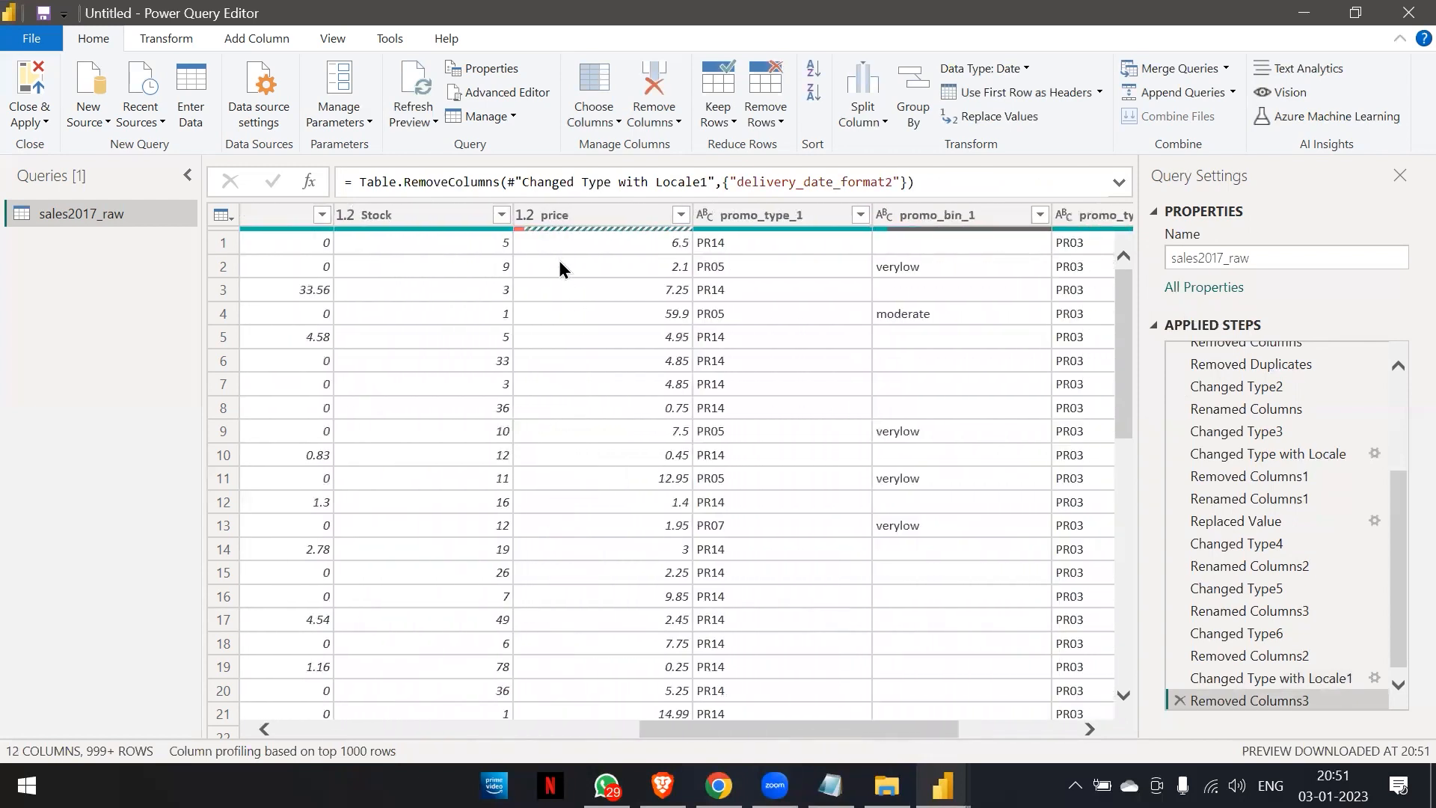
mouse_move(549, 233)
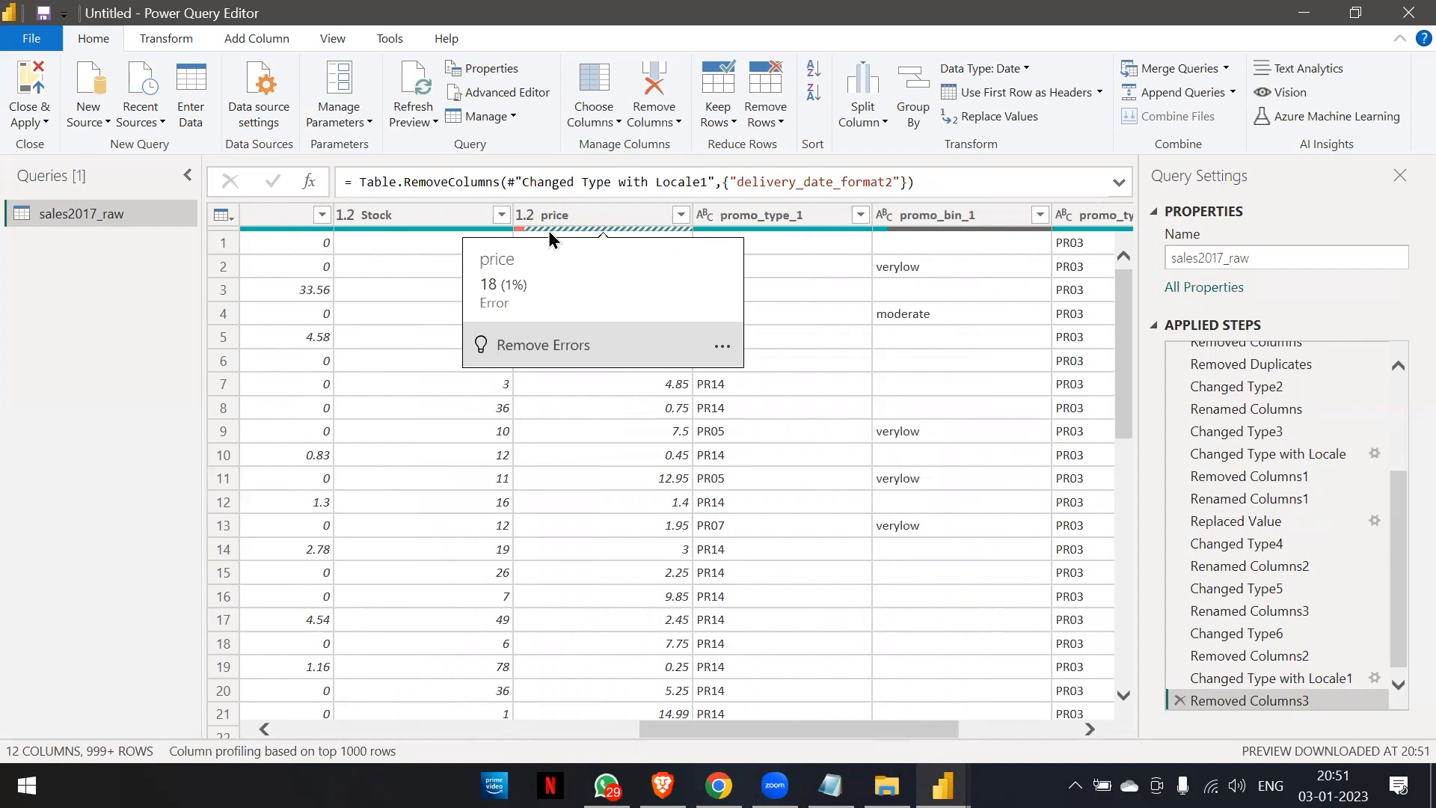
click(549, 230)
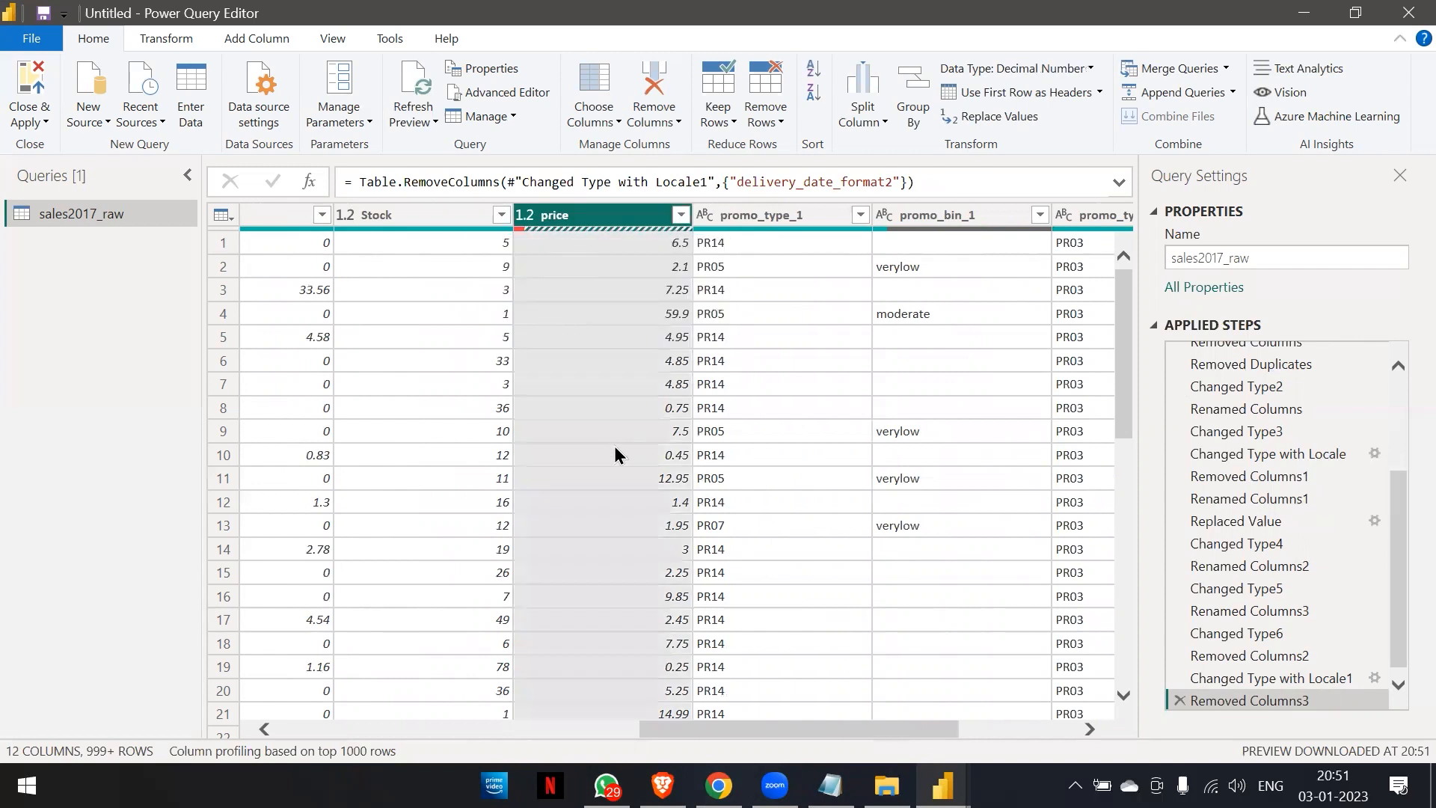
Find an error cell in the price column, inspect its error details, and delete the drill-down step this adds.
scroll(615, 453, down, 7)
scroll(615, 453, down, 14)
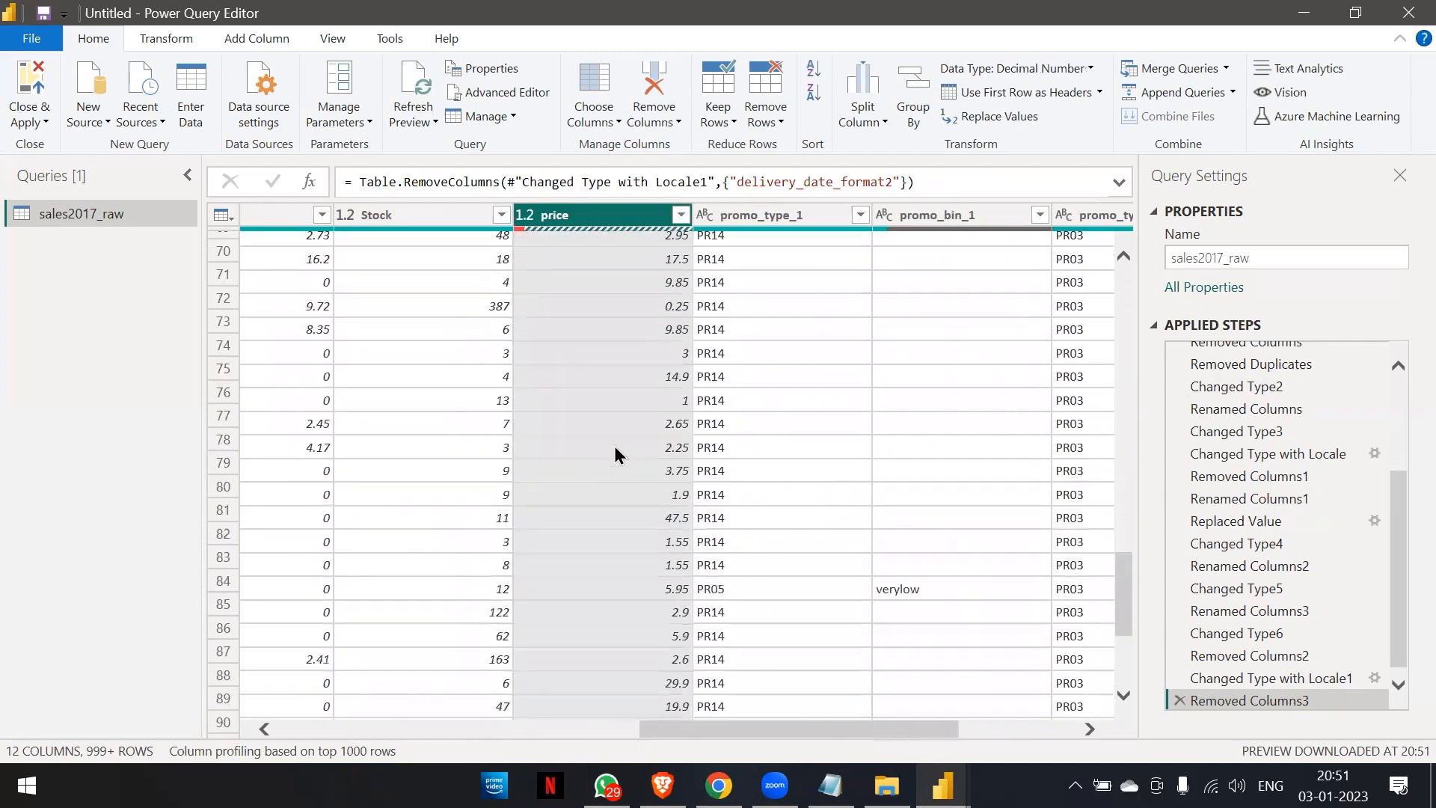
click(614, 445)
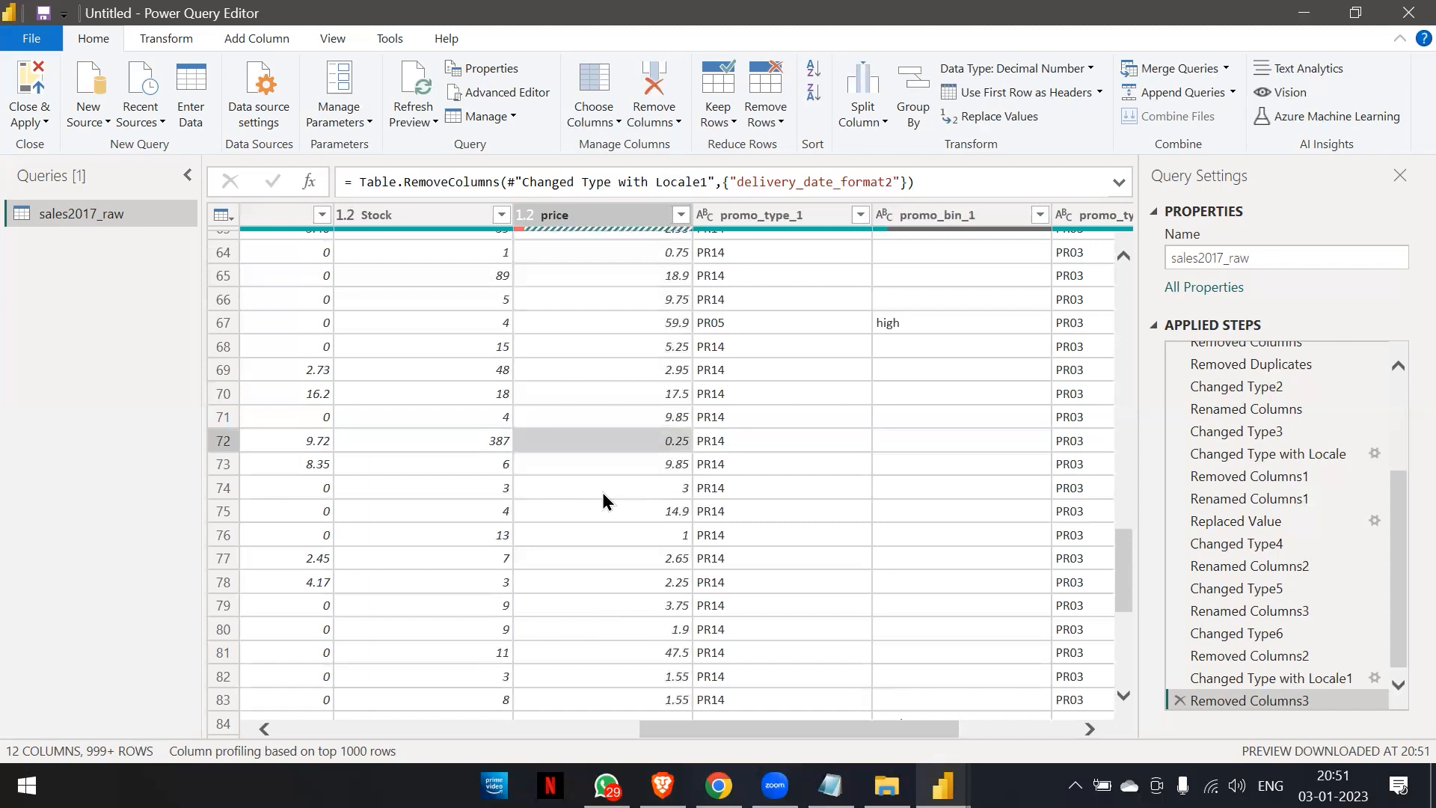
scroll(602, 492, up, 4)
click(533, 418)
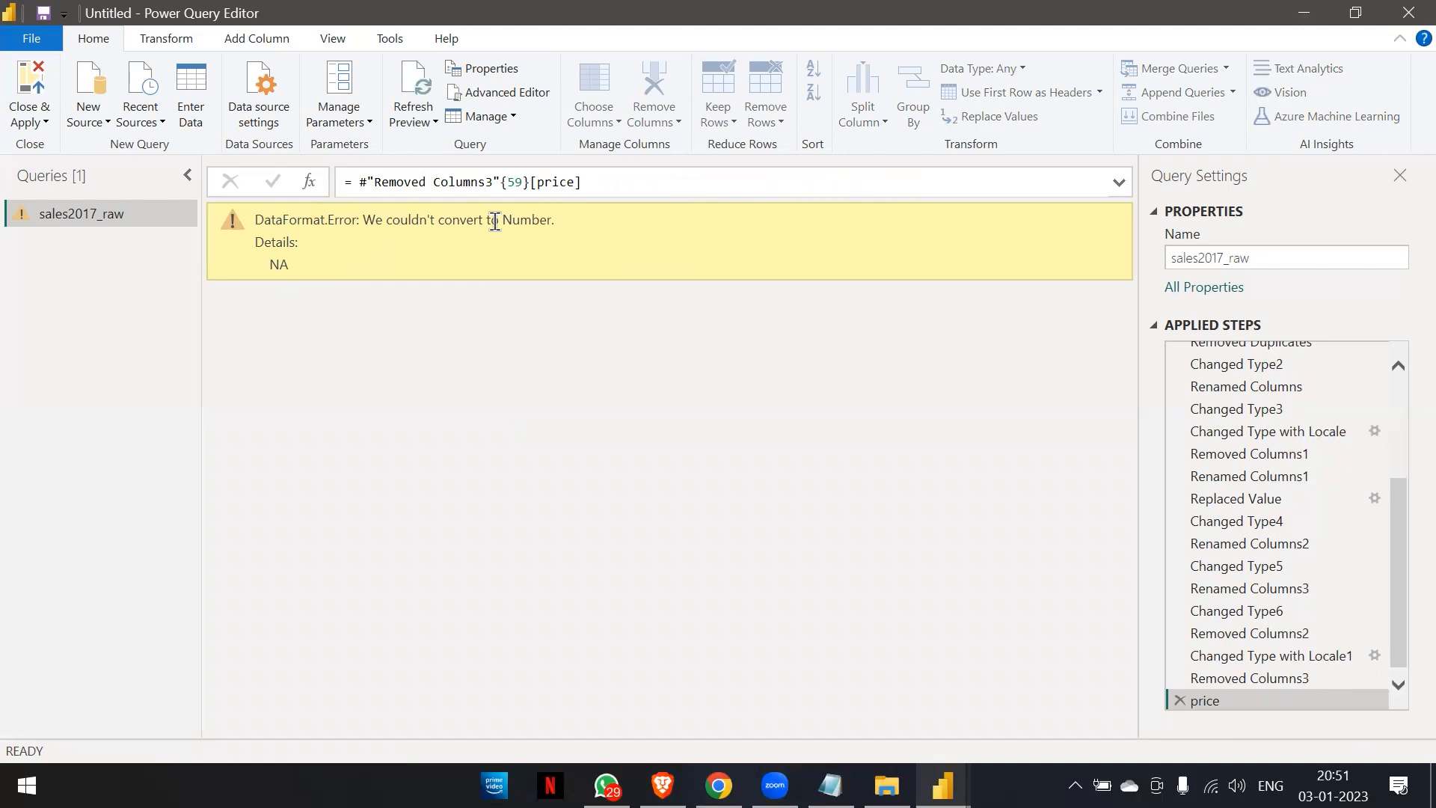
drag(263, 267, 298, 266)
click(298, 266)
click(1178, 698)
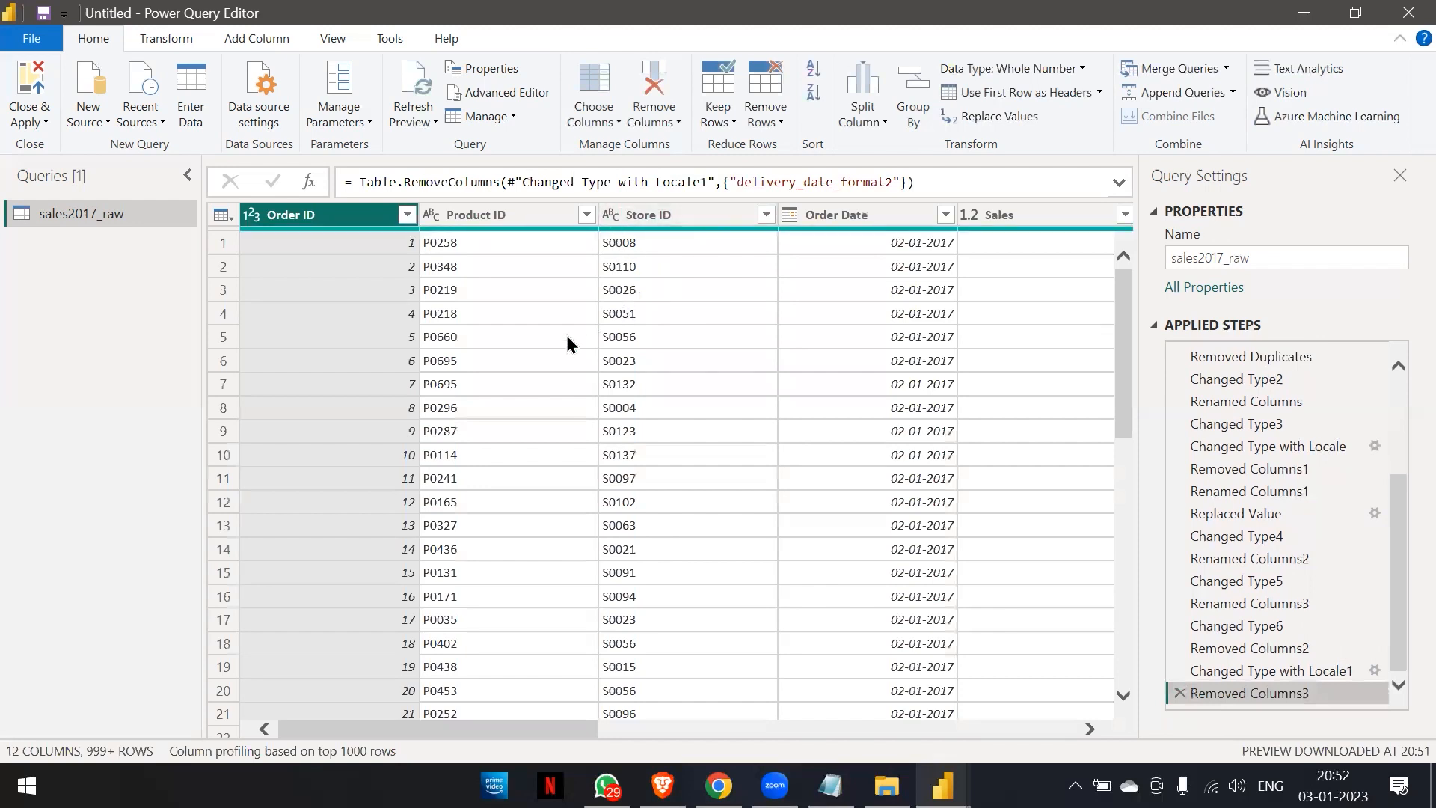
Try the Text data type on the price column, check its cells for errors, and delete the added type-change step.
scroll(566, 335, right, 3)
scroll(567, 342, right, 3)
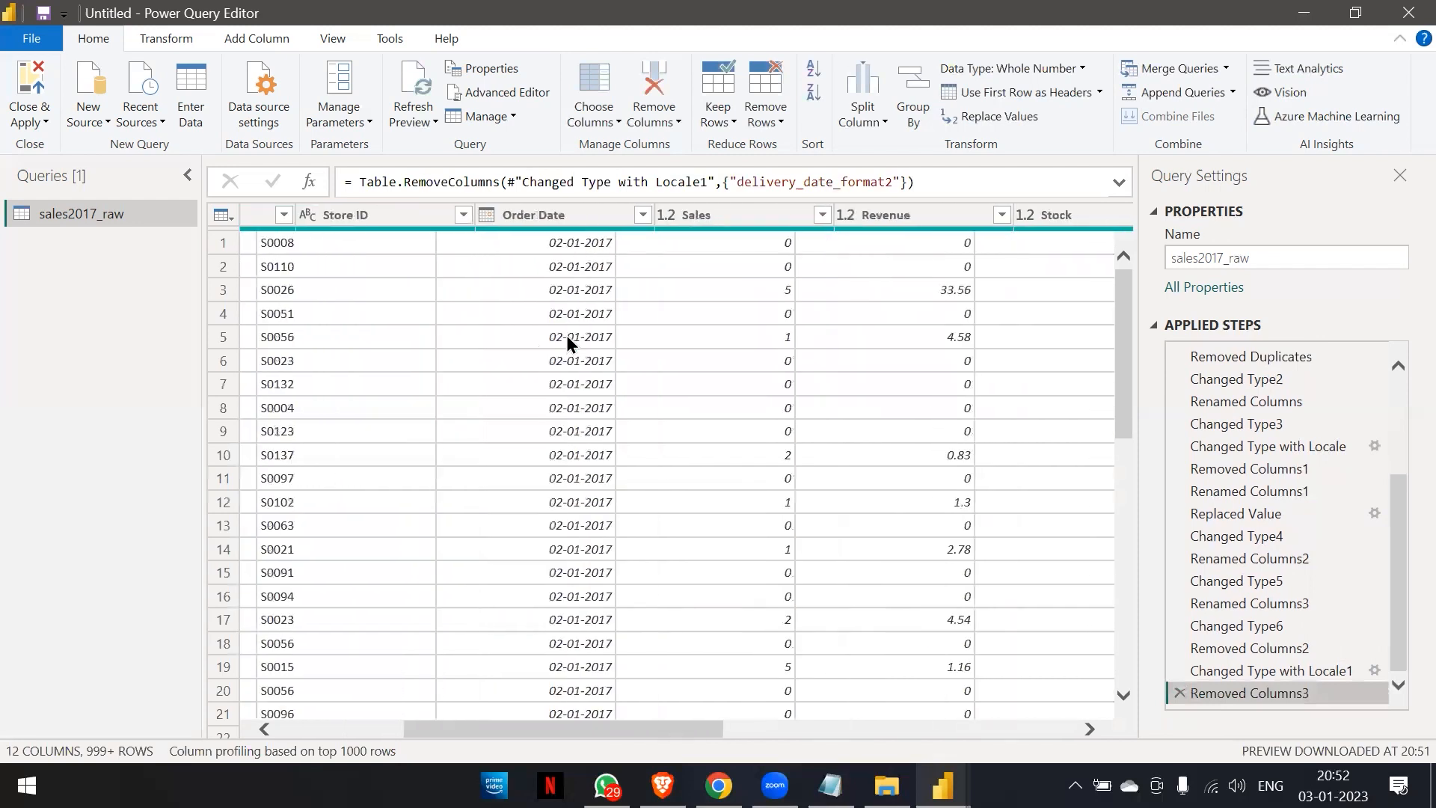
scroll(566, 341, right, 5)
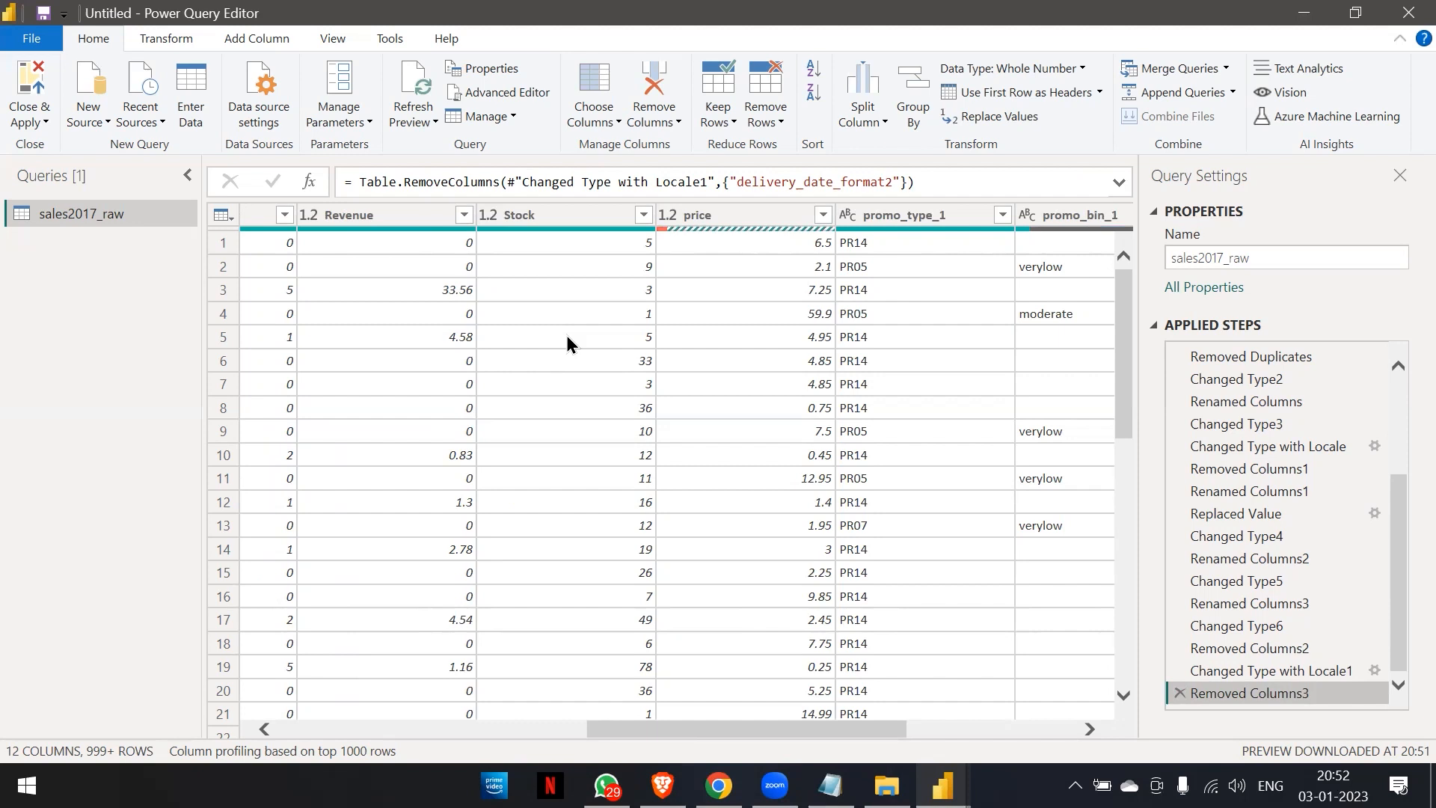
click(664, 218)
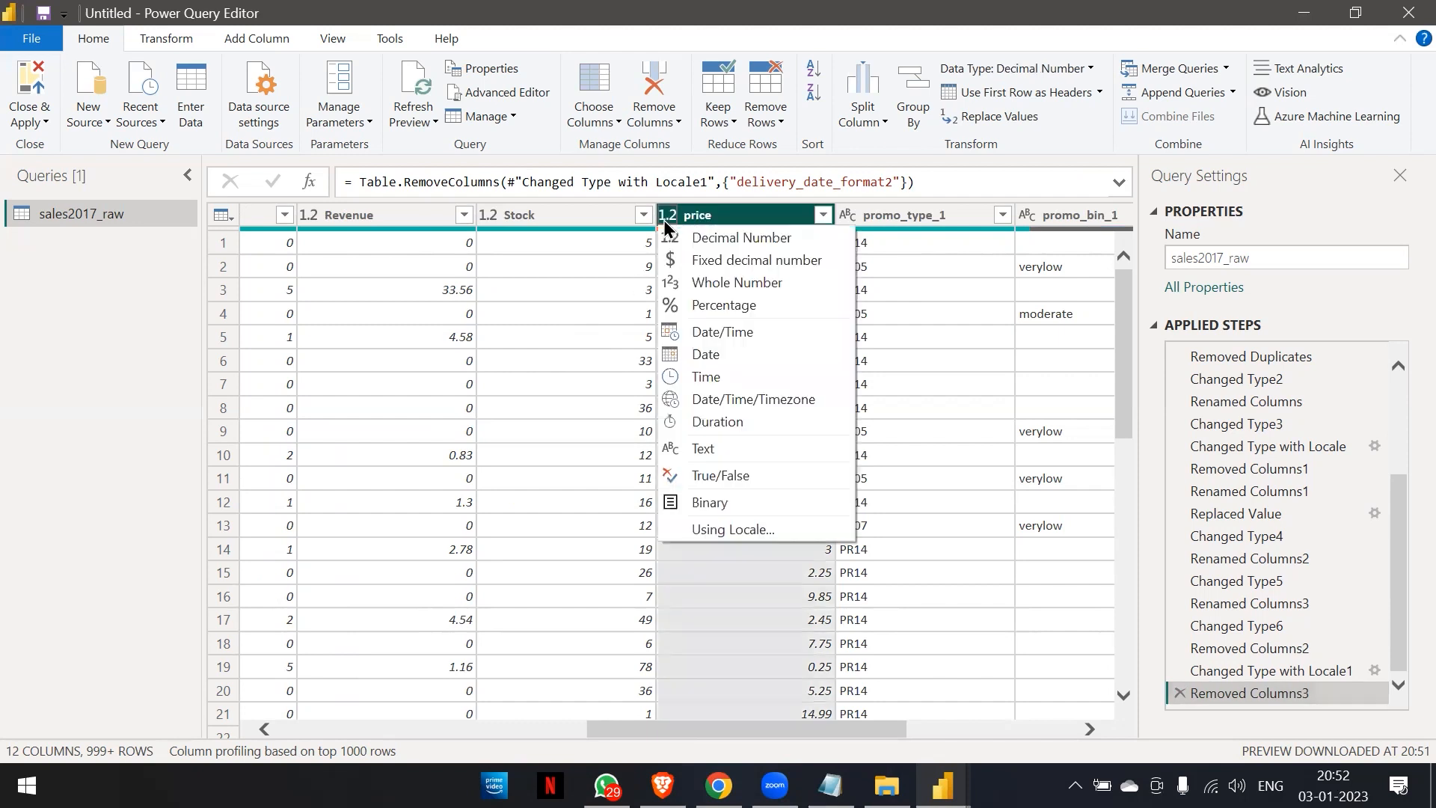
click(701, 456)
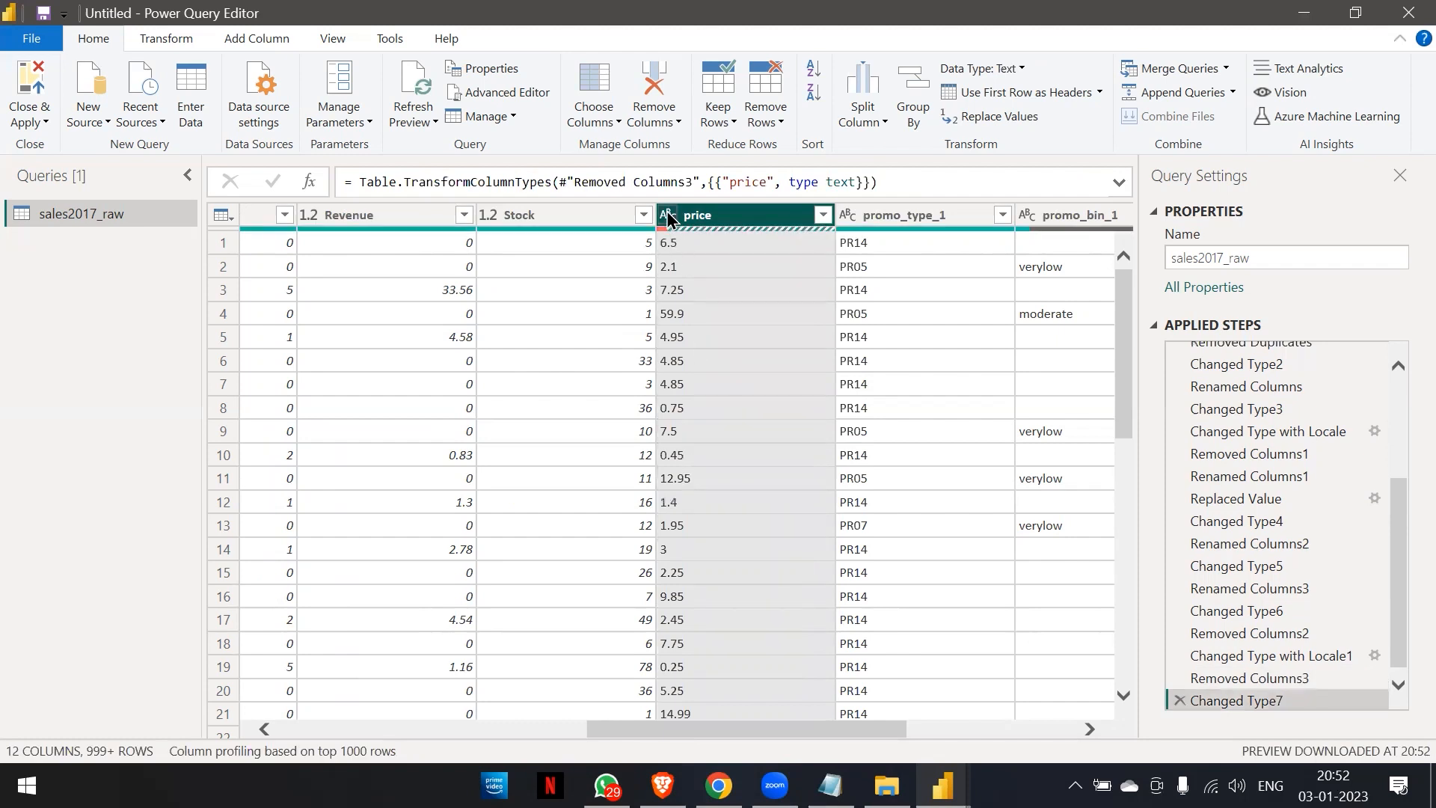
scroll(686, 310, down, 10)
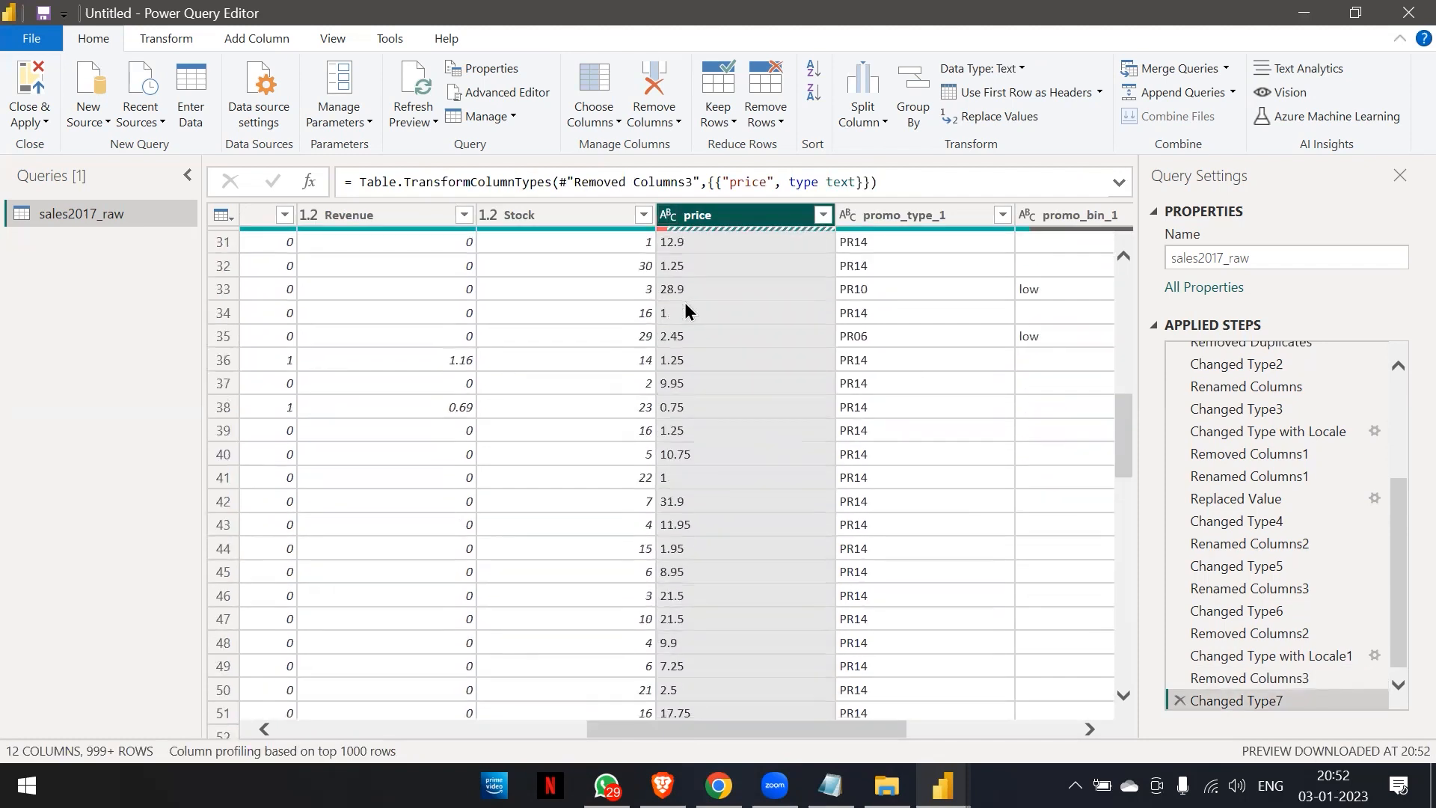
scroll(686, 310, down, 20)
scroll(687, 309, down, 13)
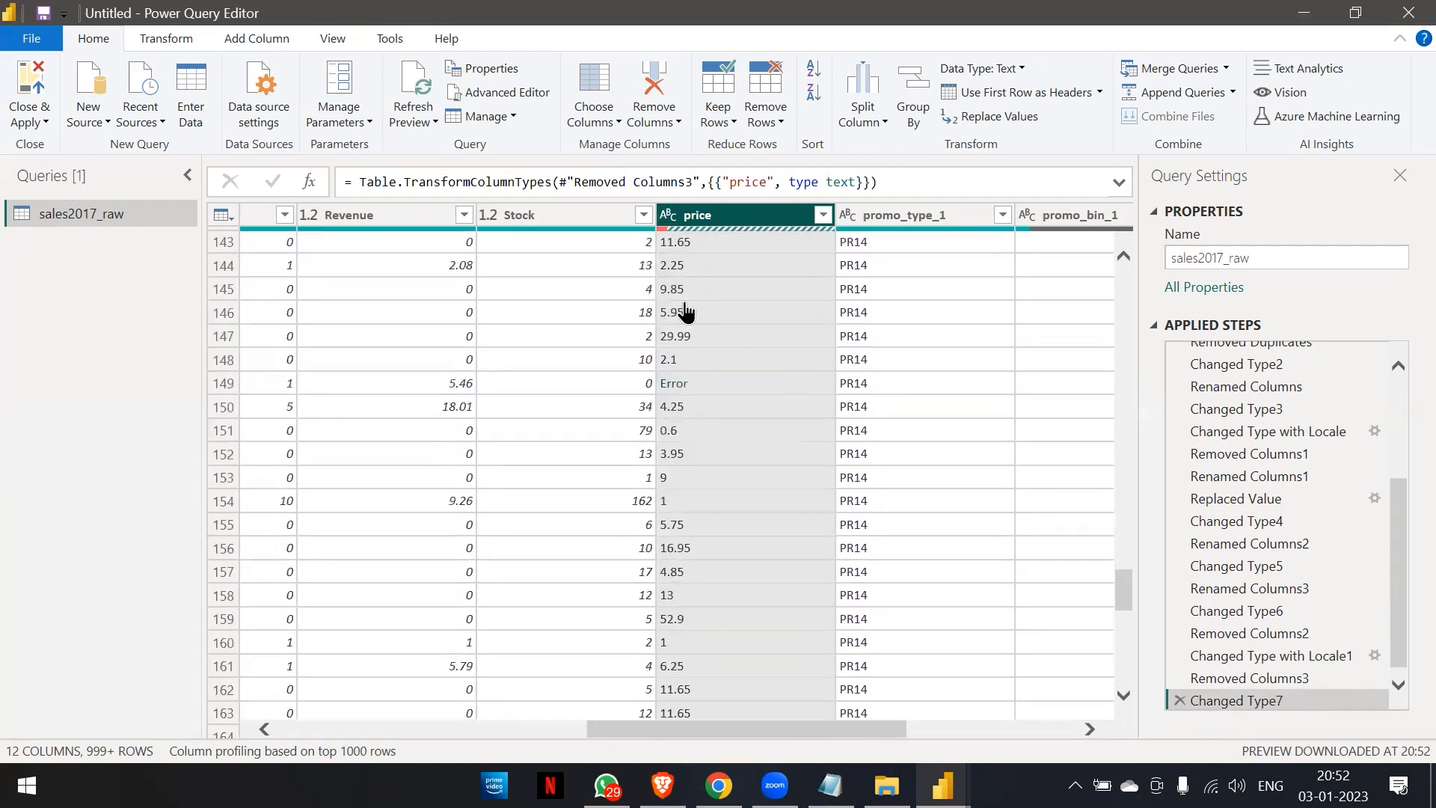
scroll(686, 310, down, 2)
scroll(687, 310, up, 10)
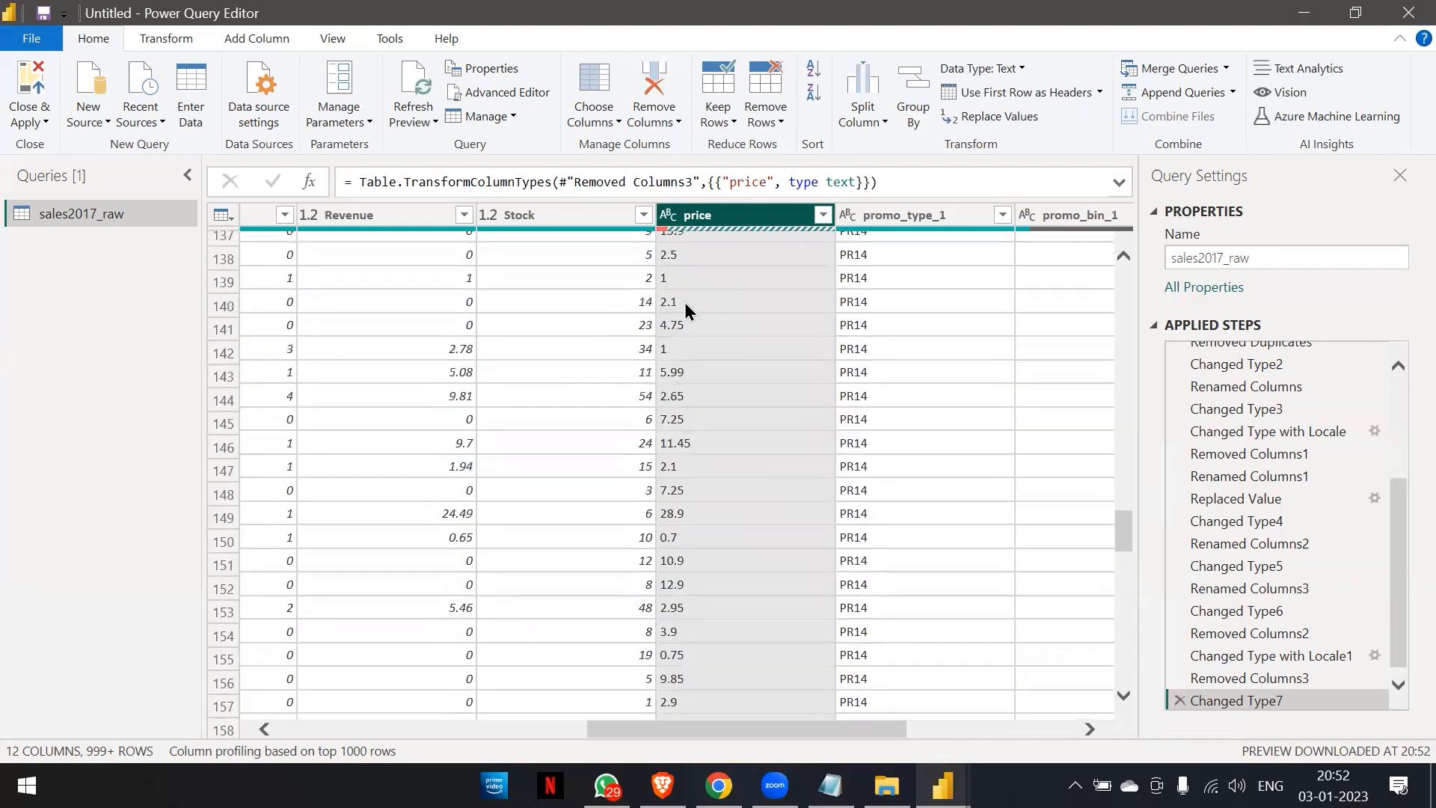
scroll(685, 303, up, 15)
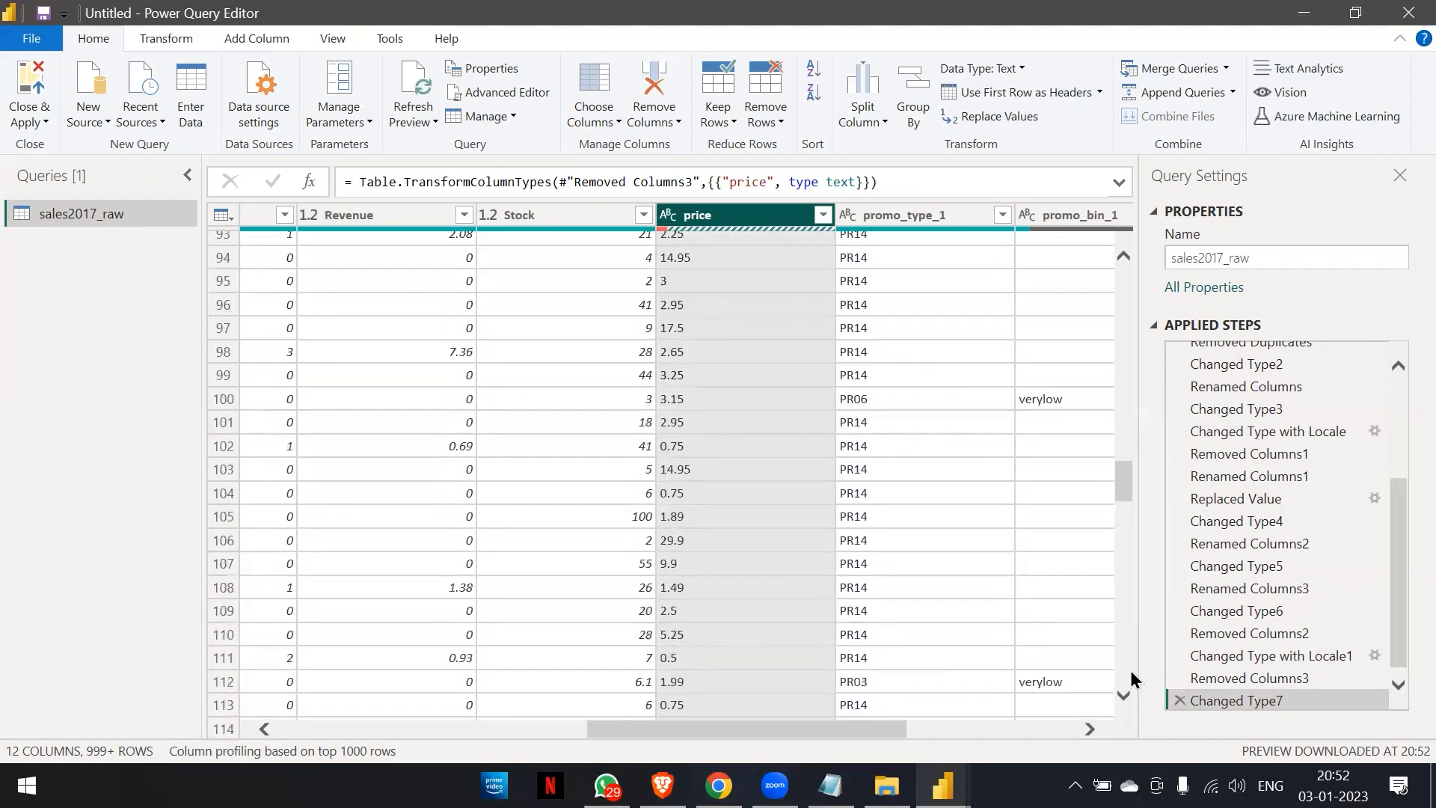
click(1179, 698)
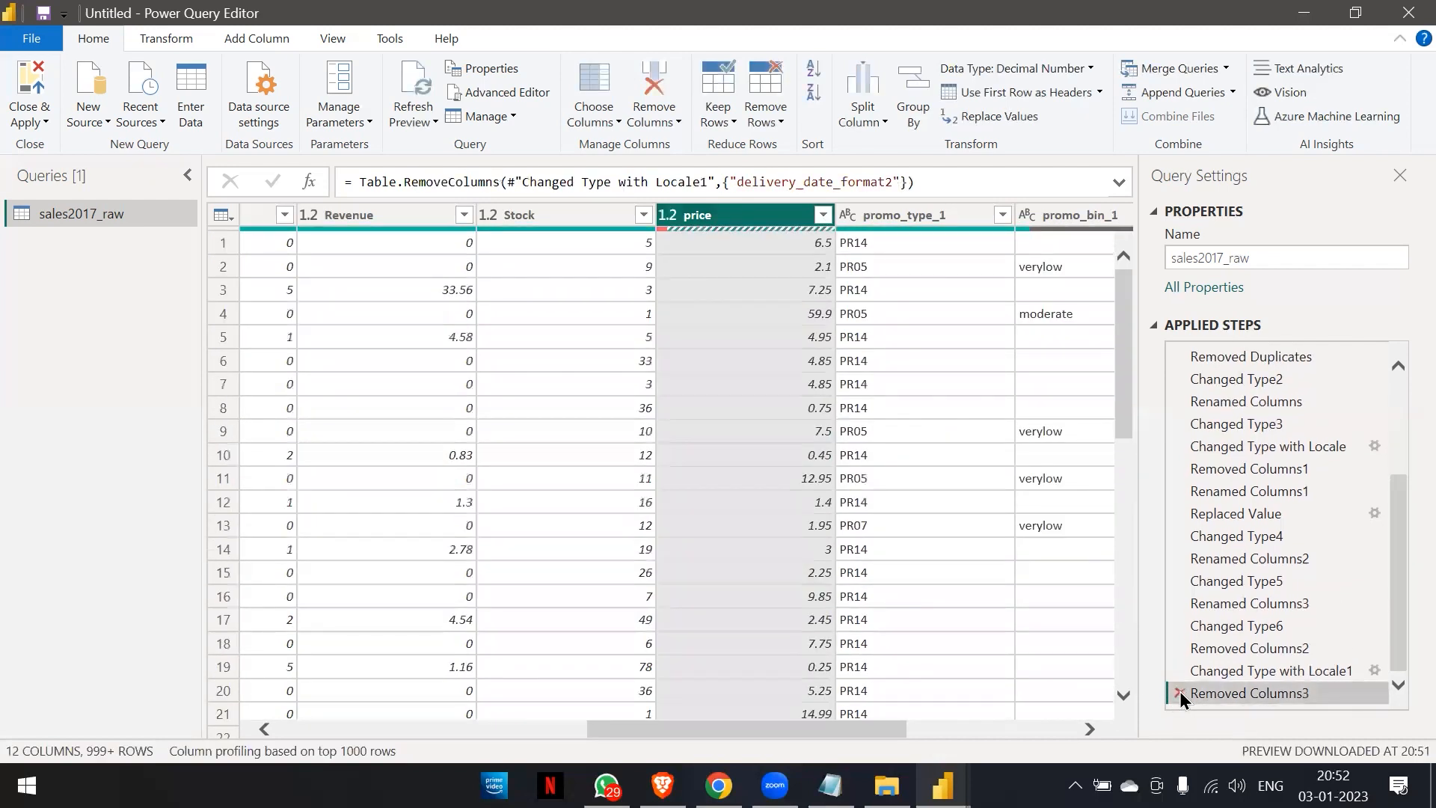
Delete the Removed Columns3 step and remove the delivery_date_format2 column again.
click(1180, 693)
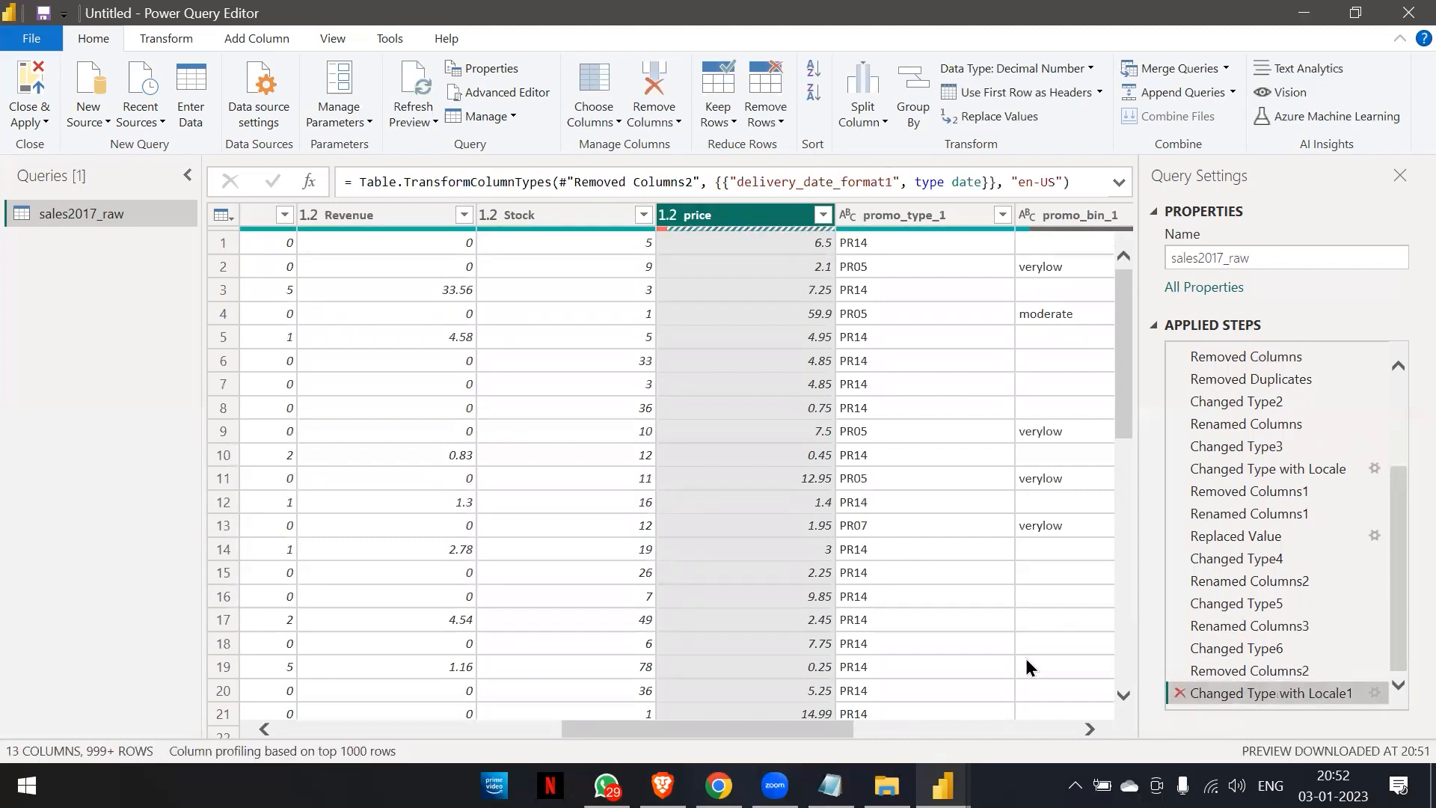
scroll(949, 625, right, 5)
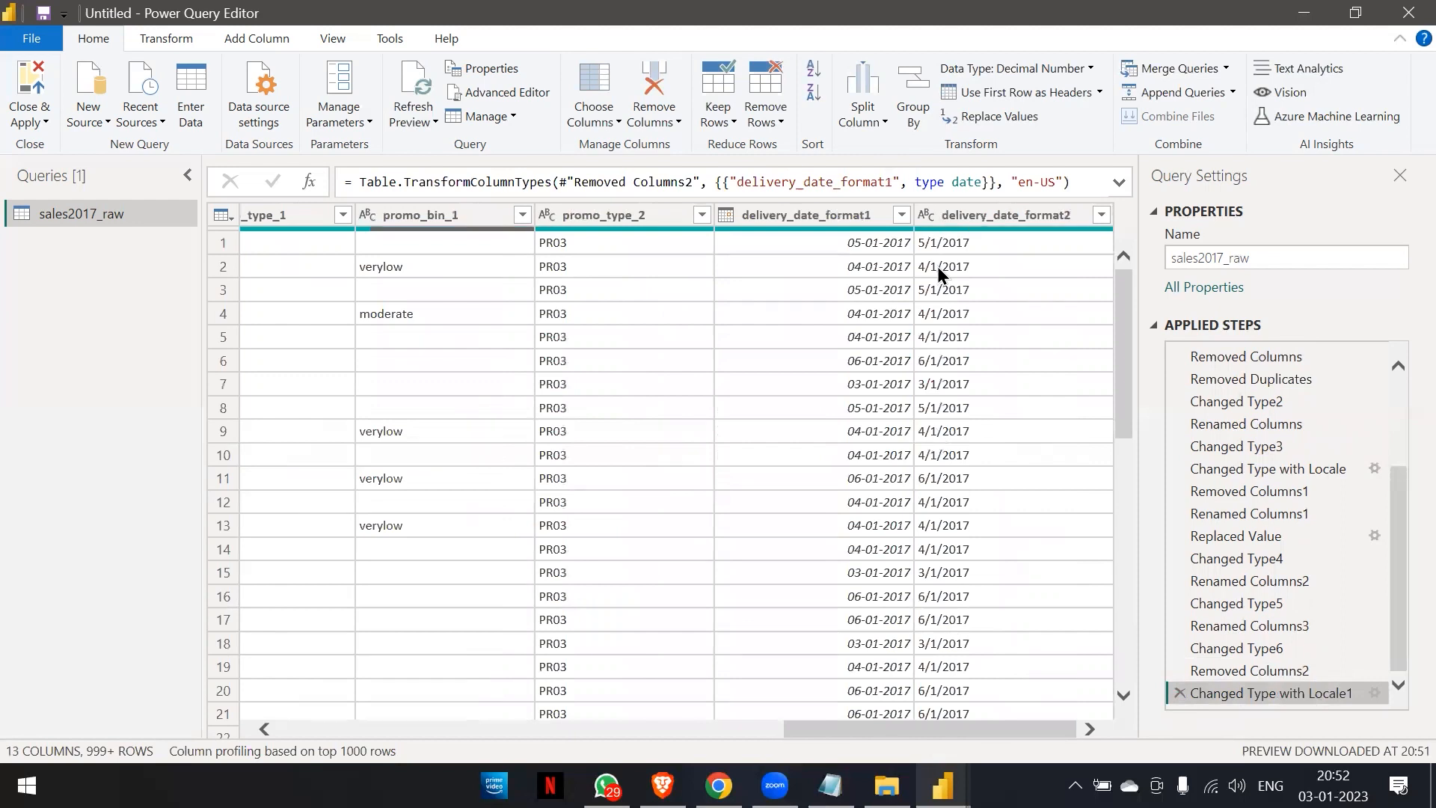
click(950, 219)
right_click(950, 219)
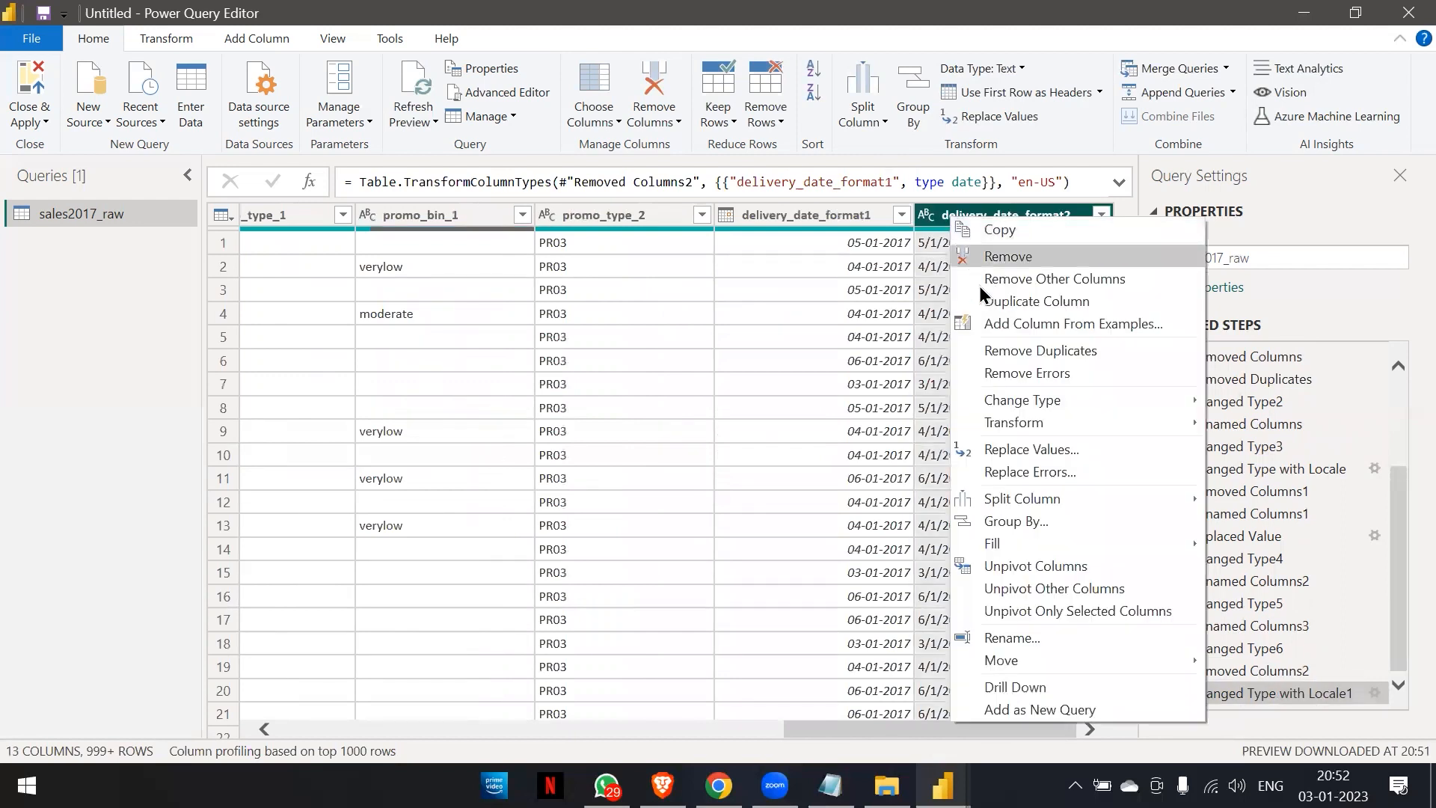
click(985, 258)
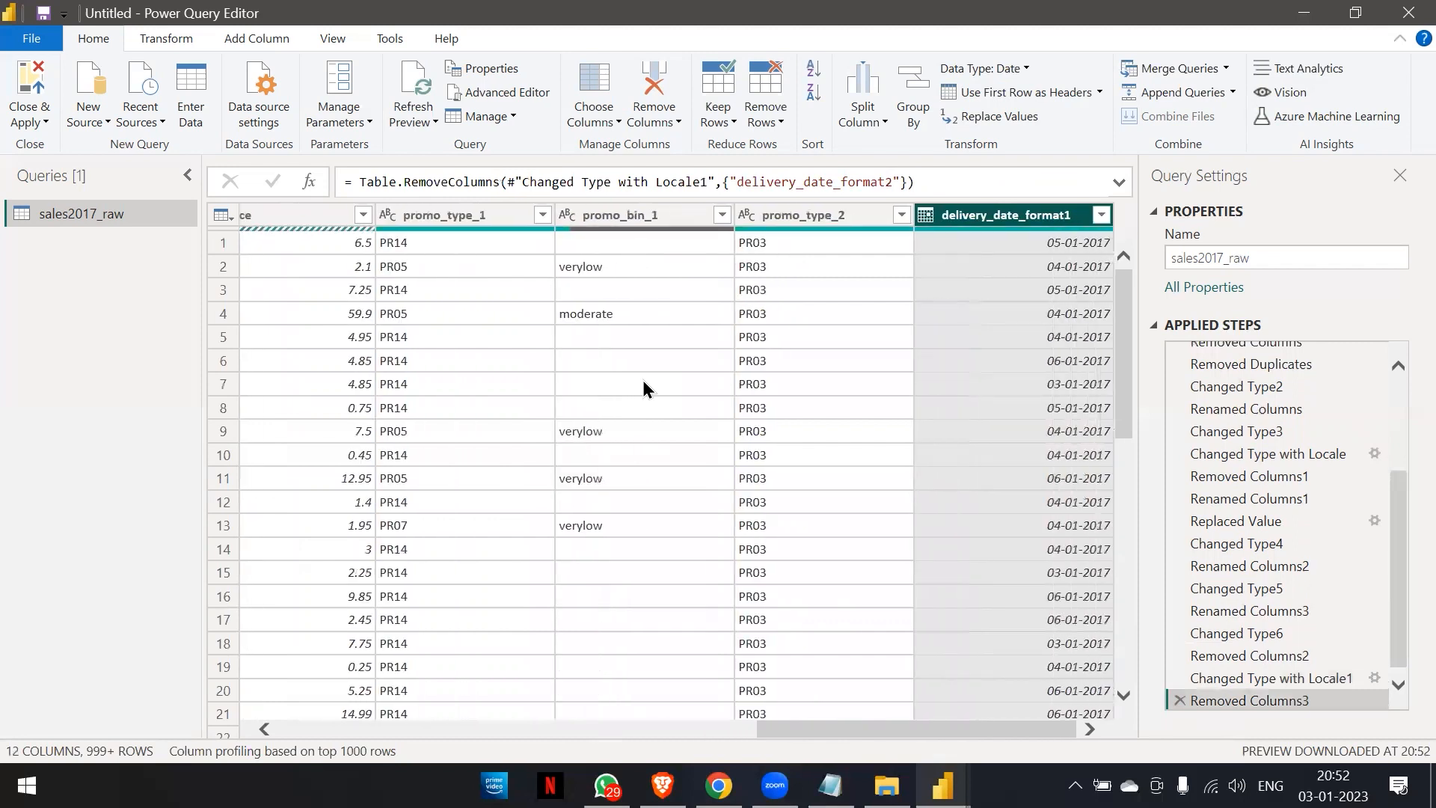
Compare the price column at the Renamed Columns3 and Changed Type6 applied steps.
scroll(643, 380, left, 5)
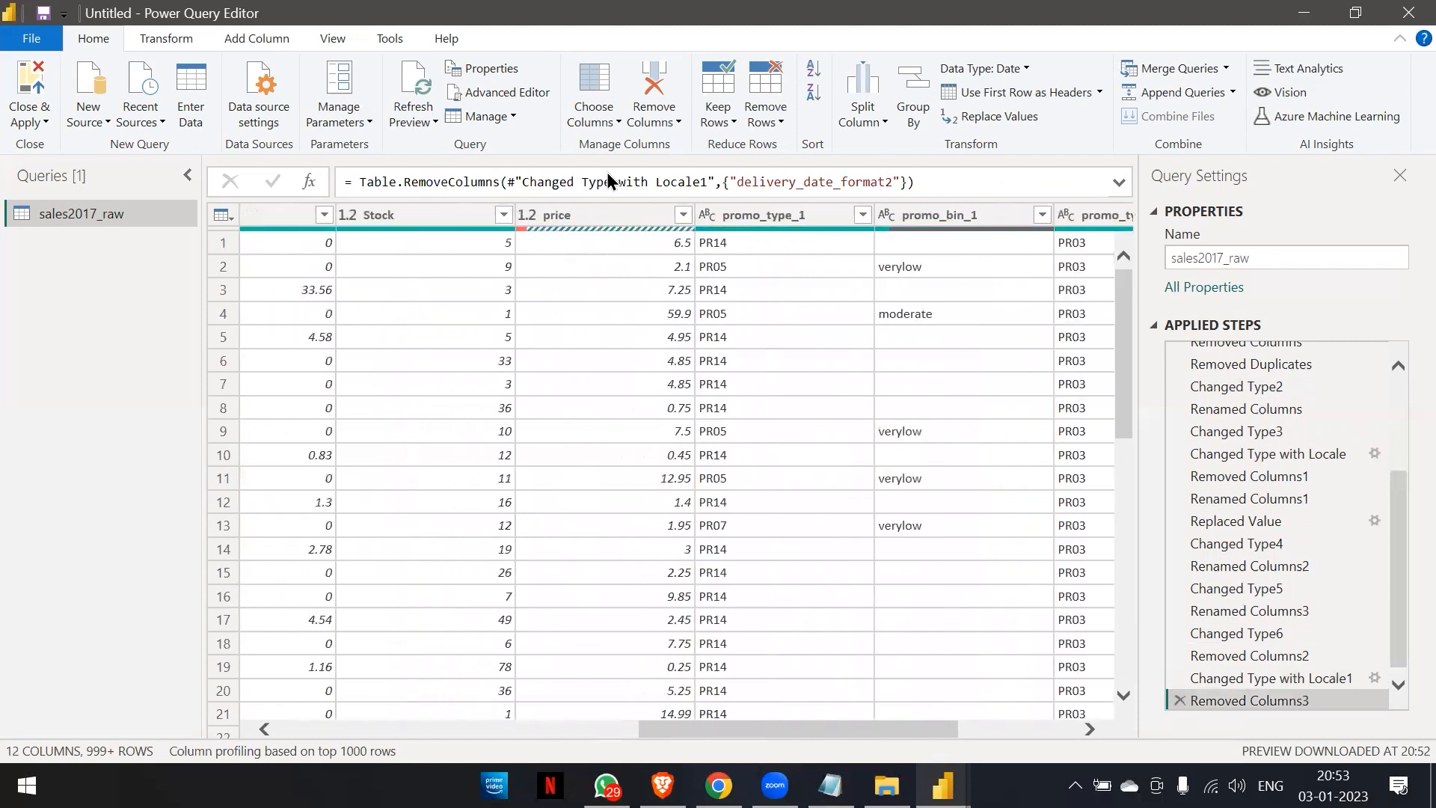
click(1291, 645)
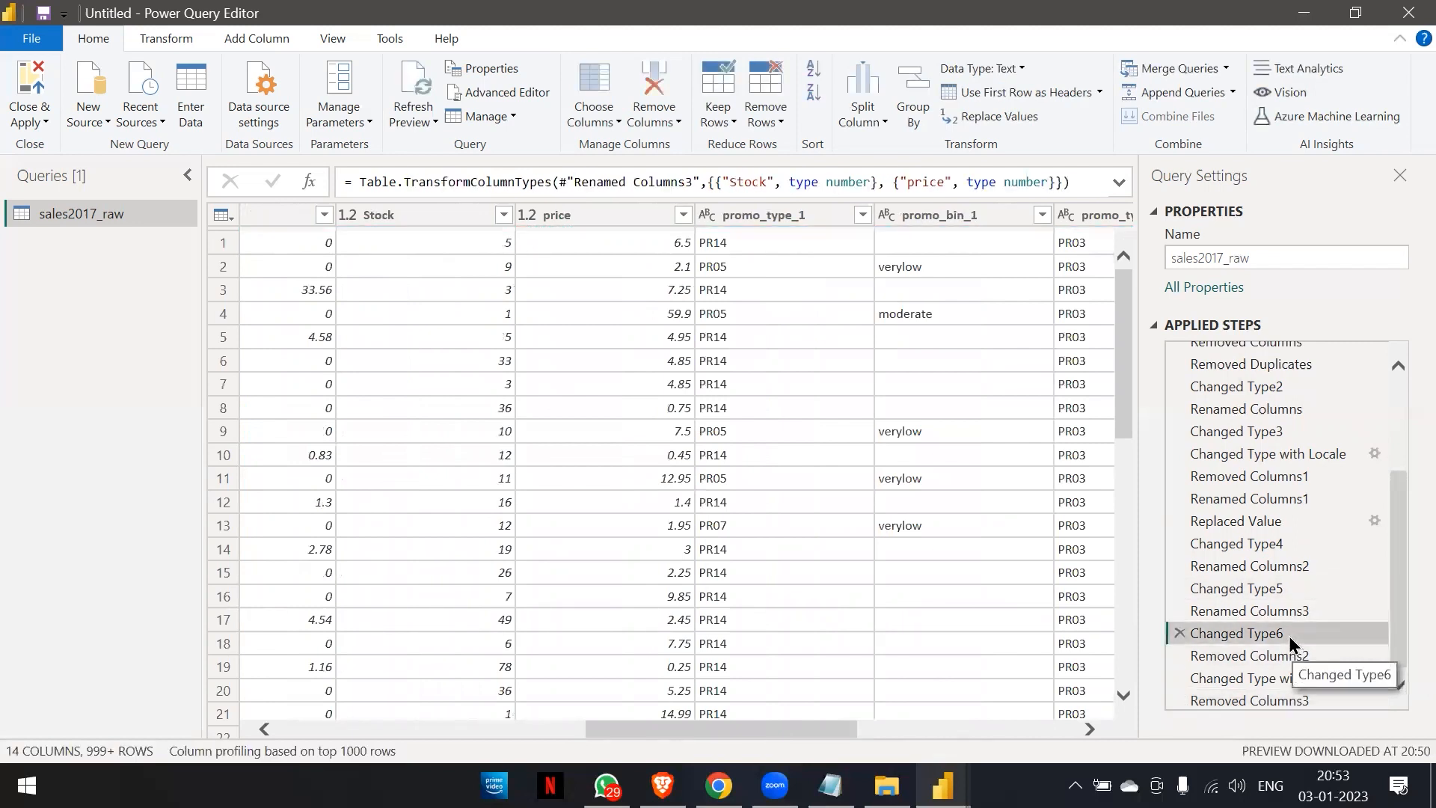
click(1281, 618)
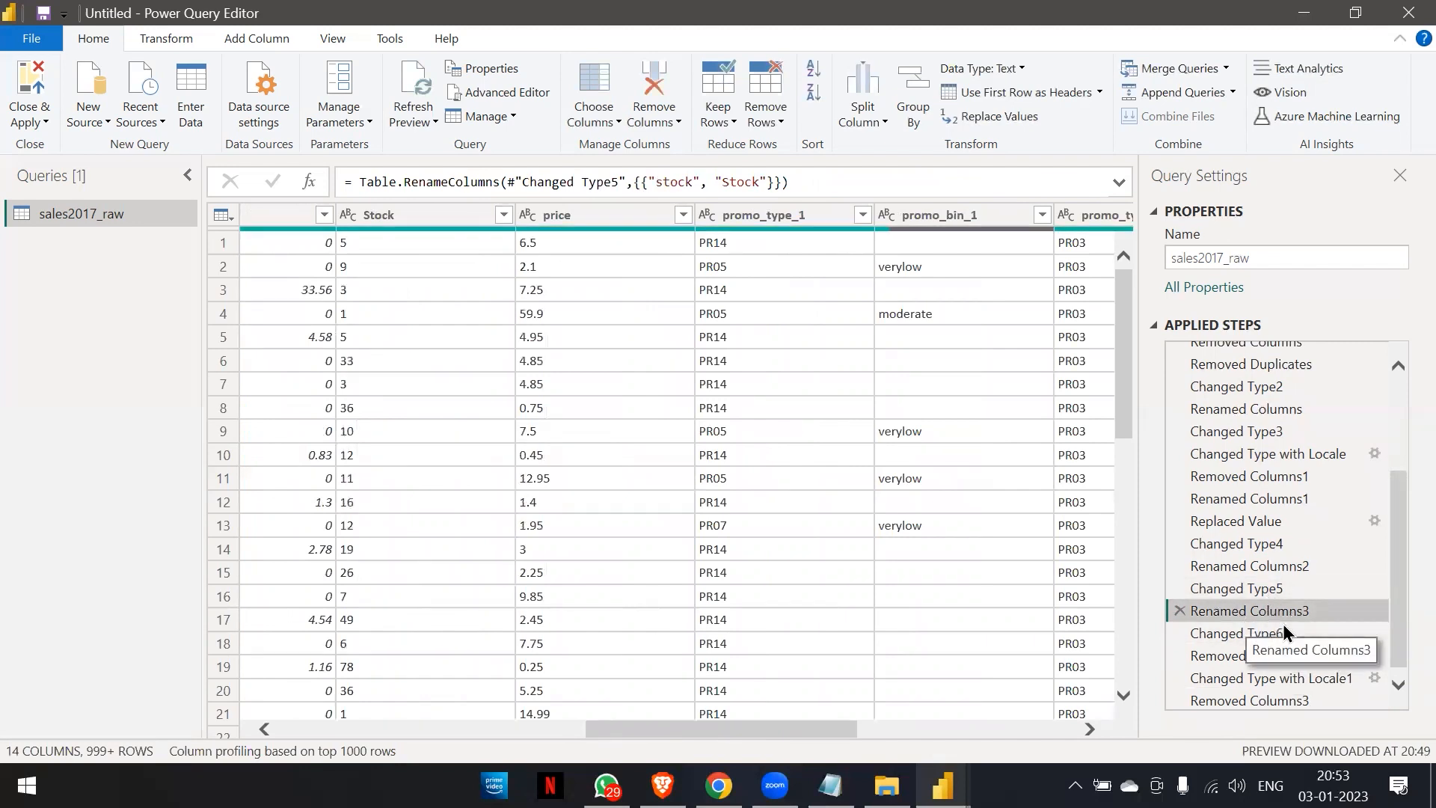
click(1285, 633)
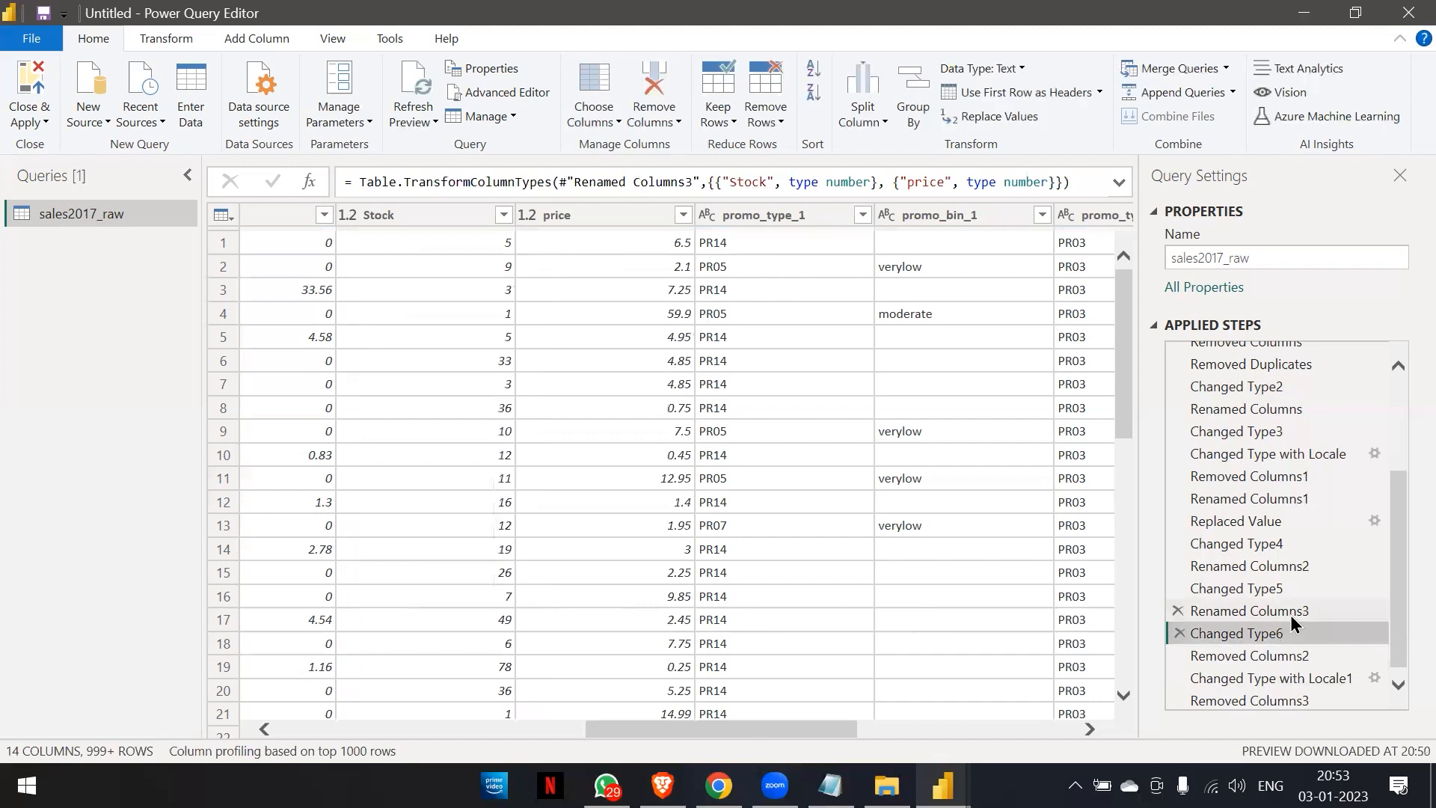
click(1255, 611)
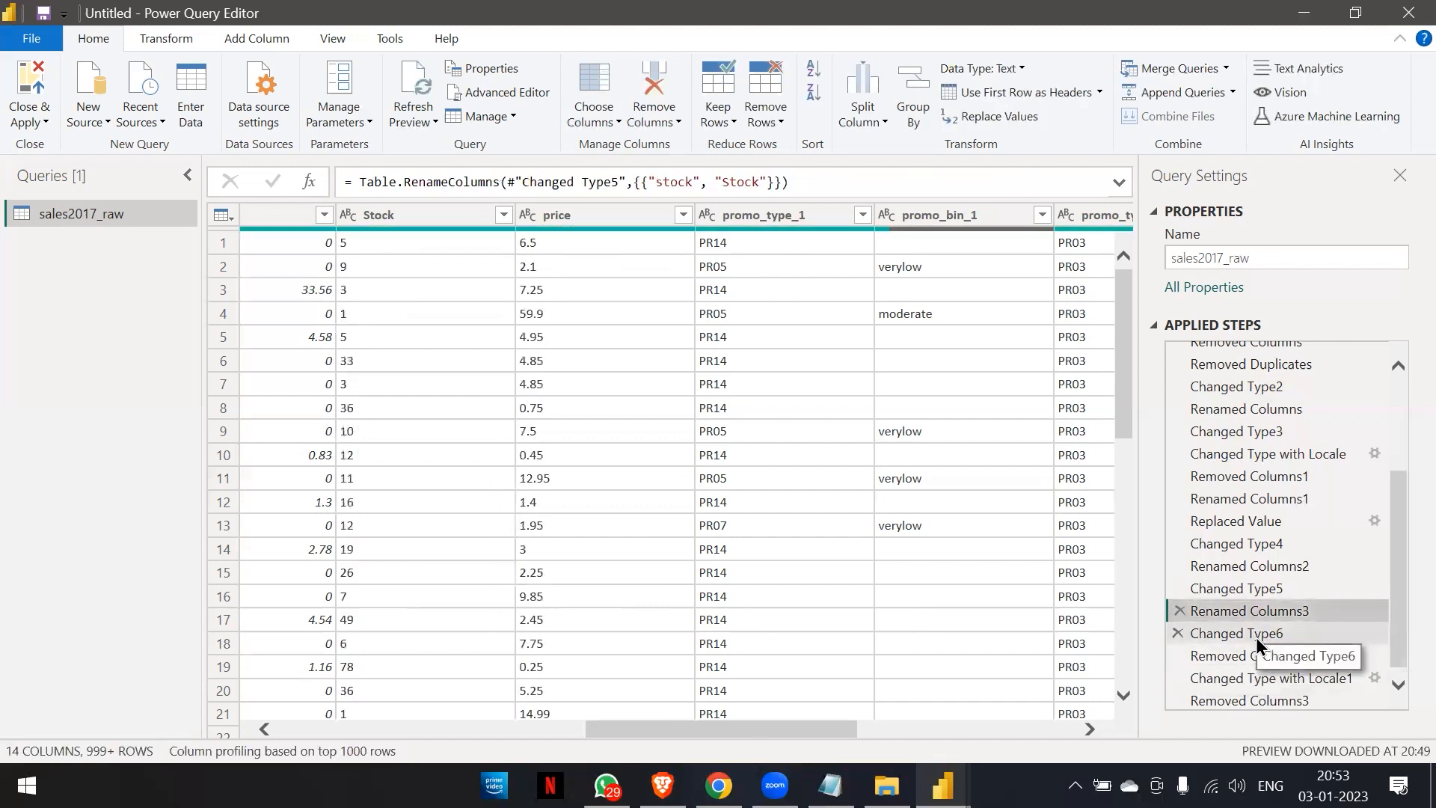
click(1255, 634)
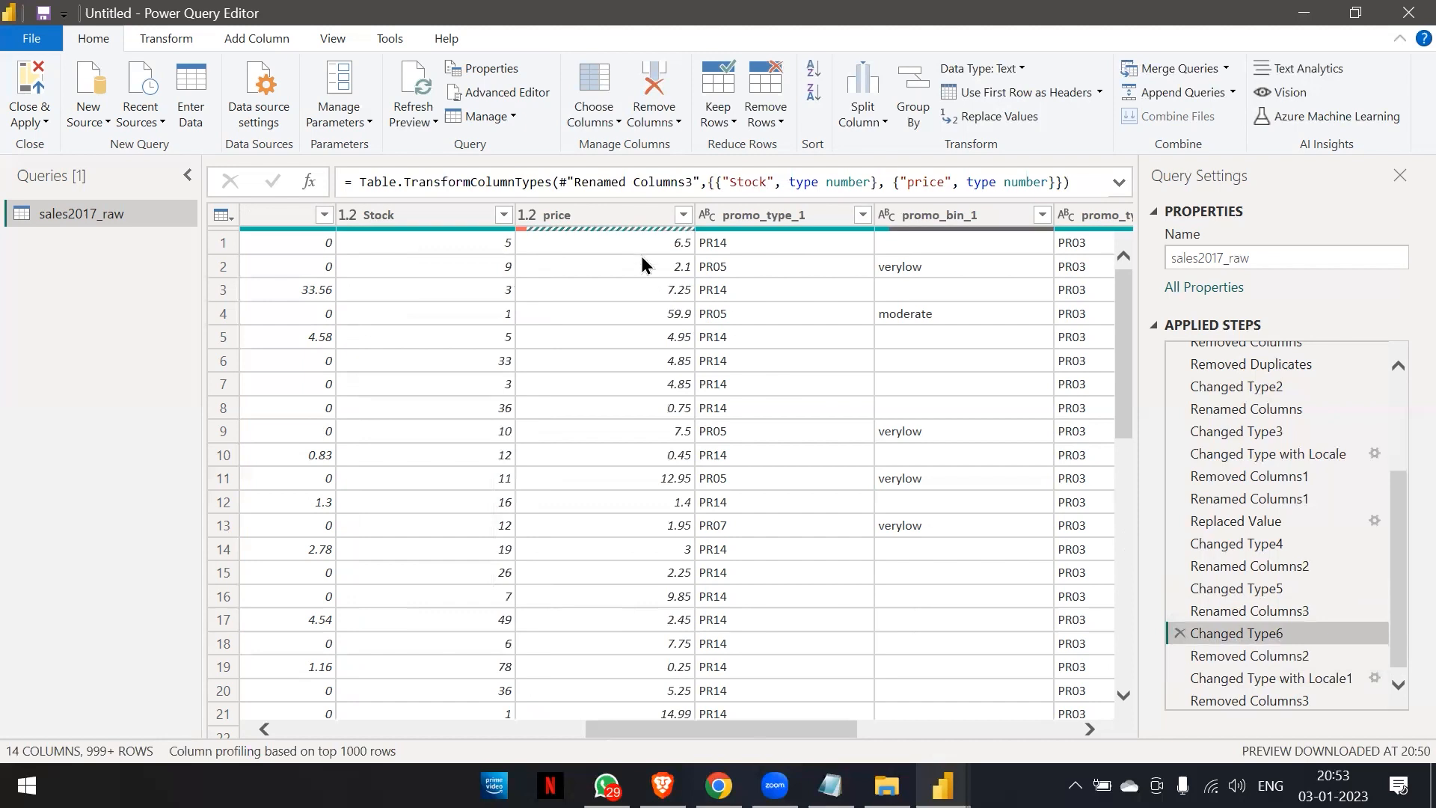
Try to insert a Text type change for price after Changed Type6, cancel the insertion, and return to Removed Columns3.
click(531, 217)
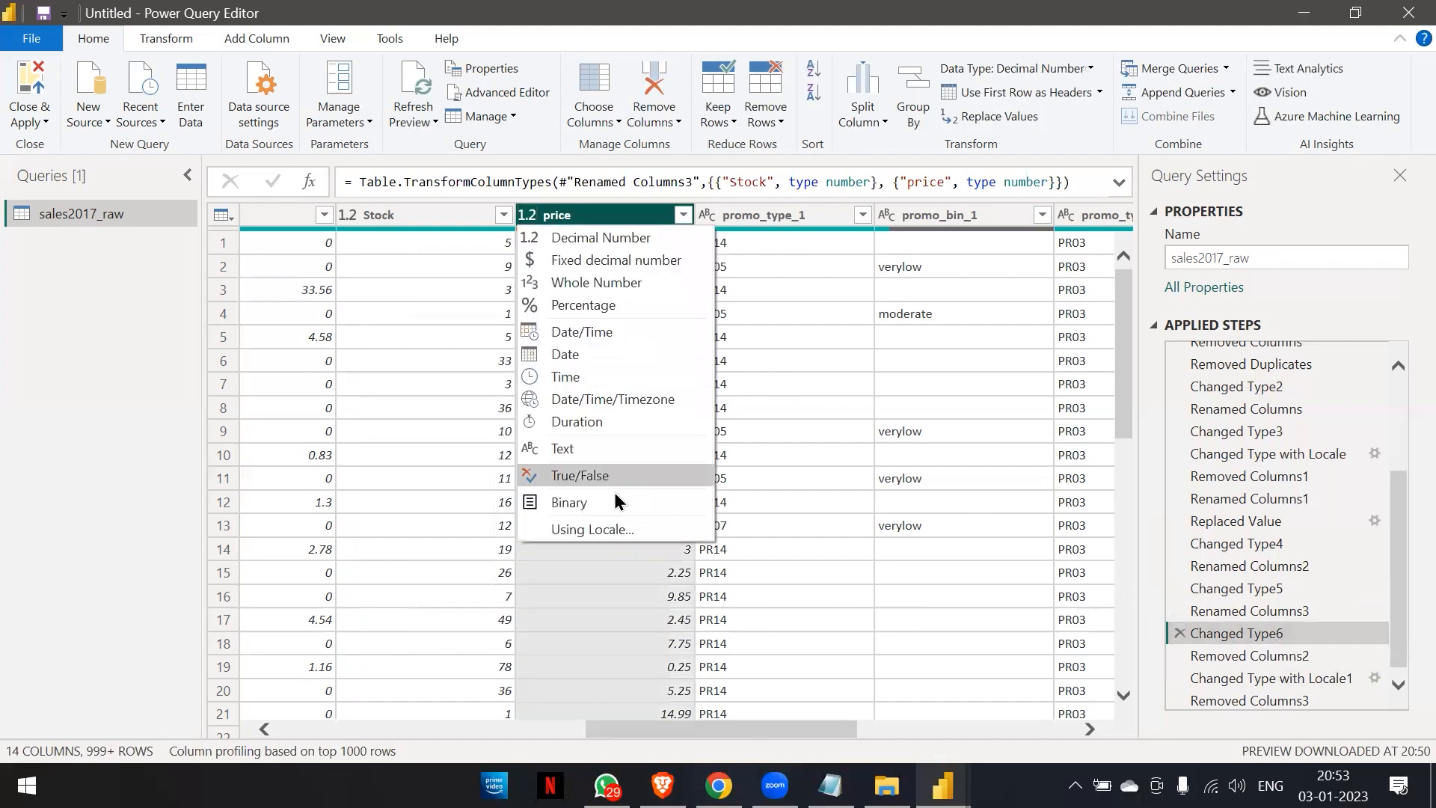
click(588, 453)
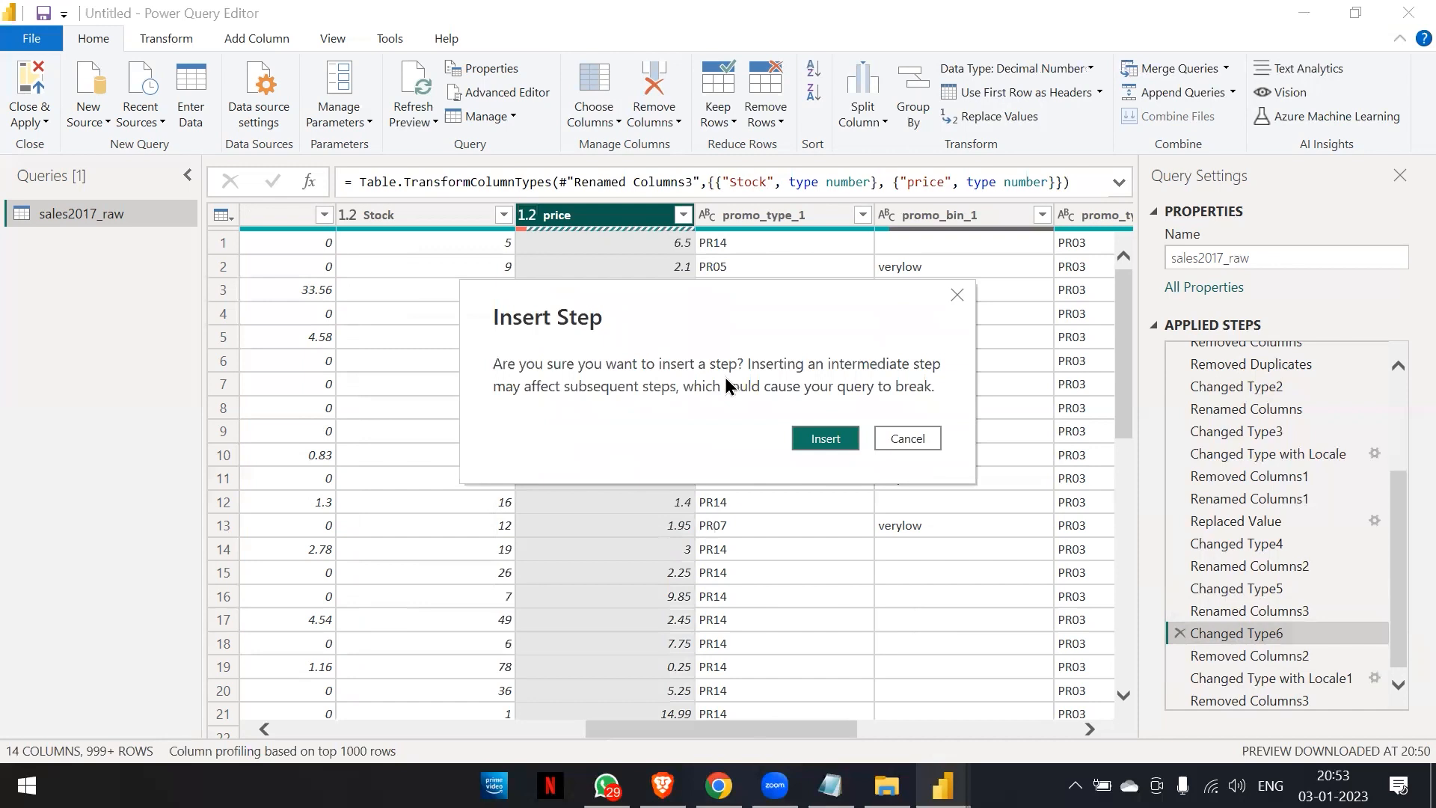
click(955, 298)
click(1285, 698)
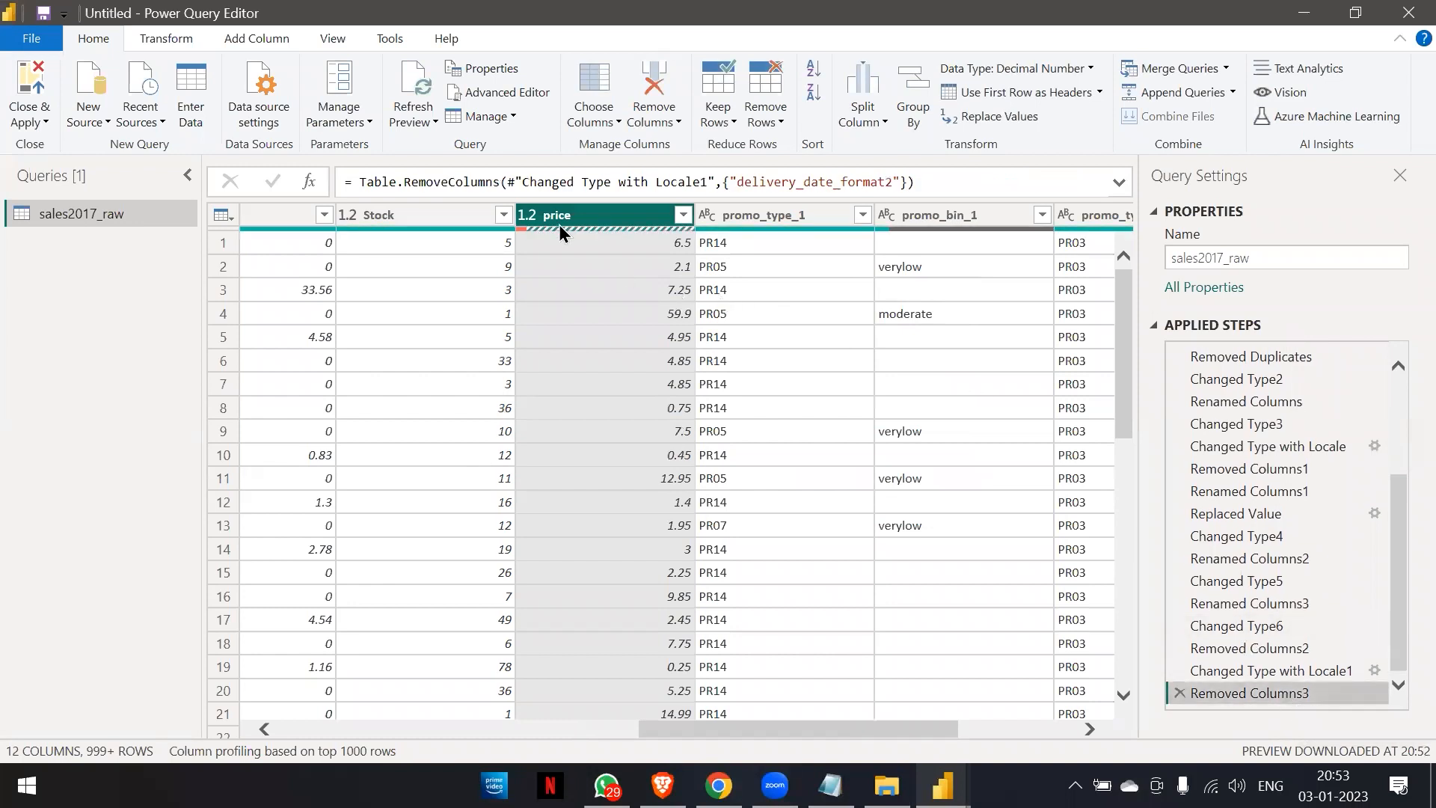
Try converting the price column to Text after Removed Columns3 and delete the resulting type-change step.
click(526, 222)
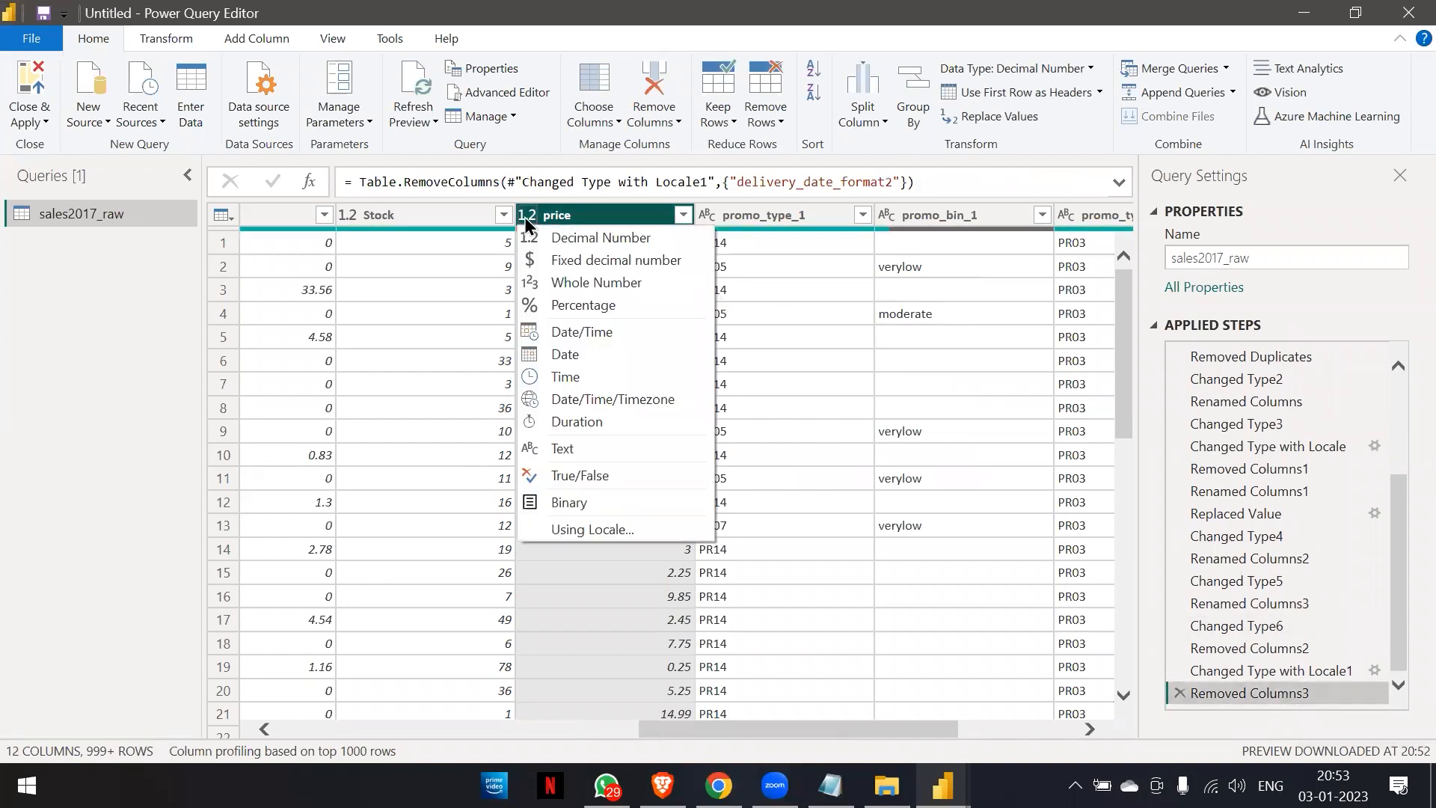
click(591, 450)
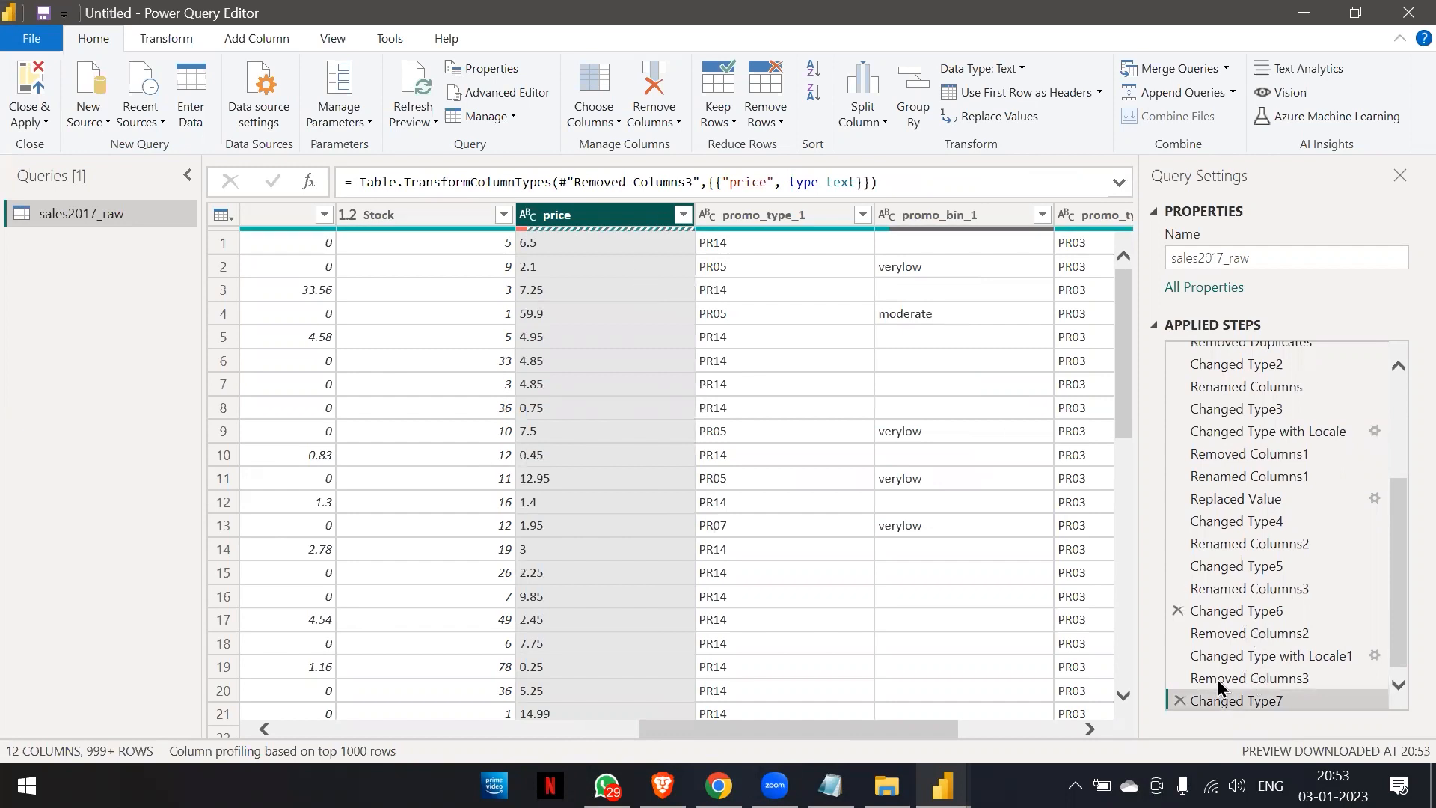
click(1179, 701)
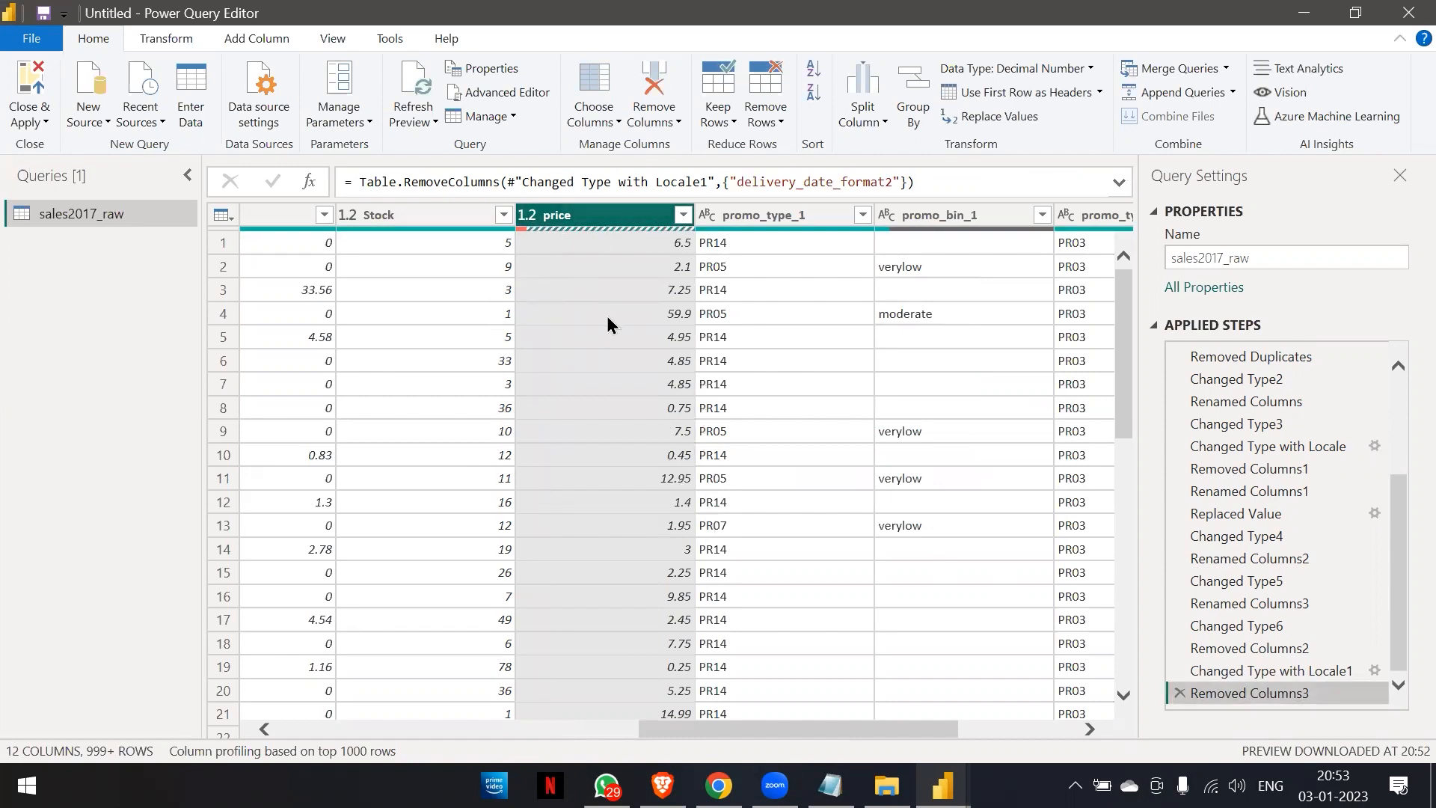
Try converting the price column to Text and back to Decimal Number, and delete the added type-change step.
scroll(608, 323, down, 16)
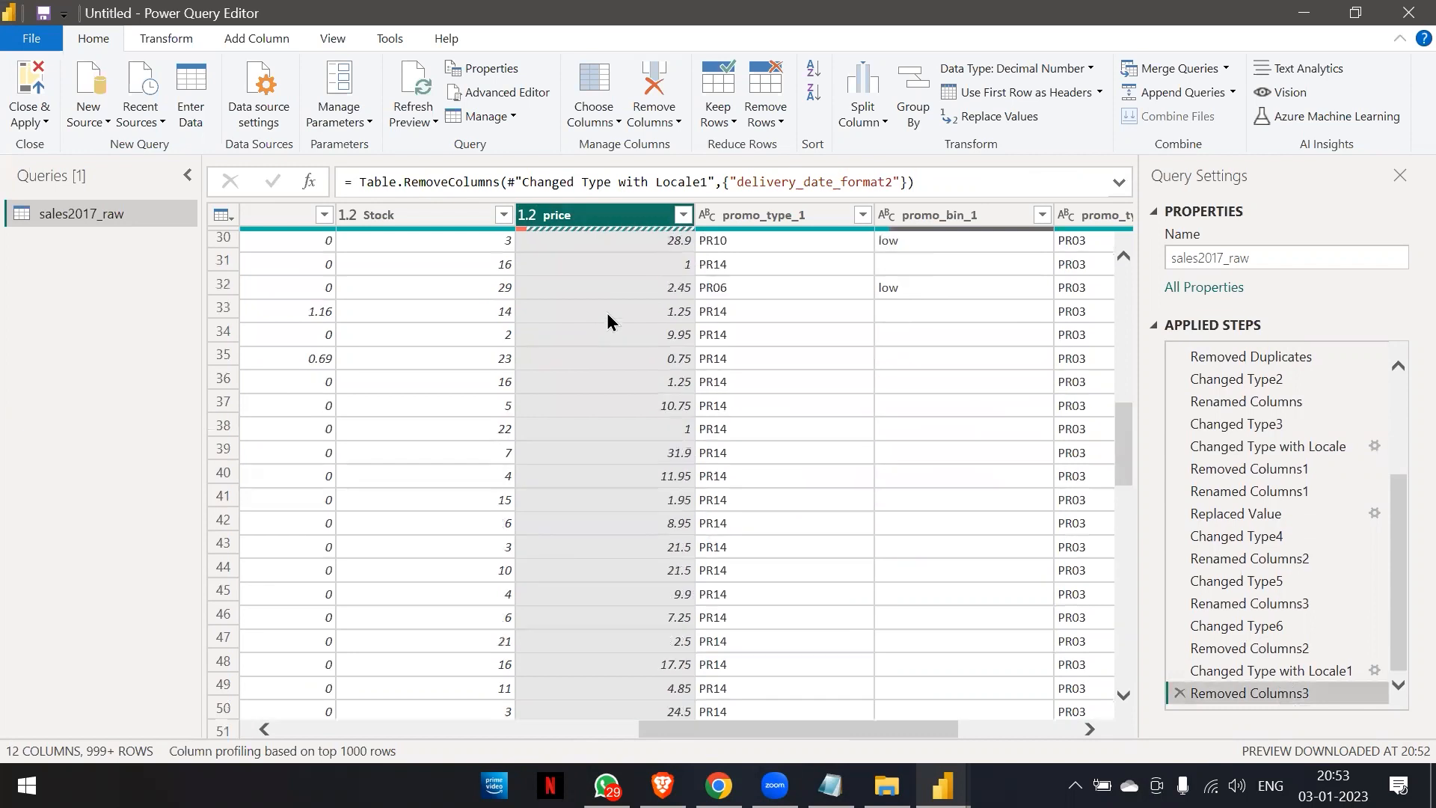
scroll(607, 323, up, 7)
scroll(607, 323, down, 6)
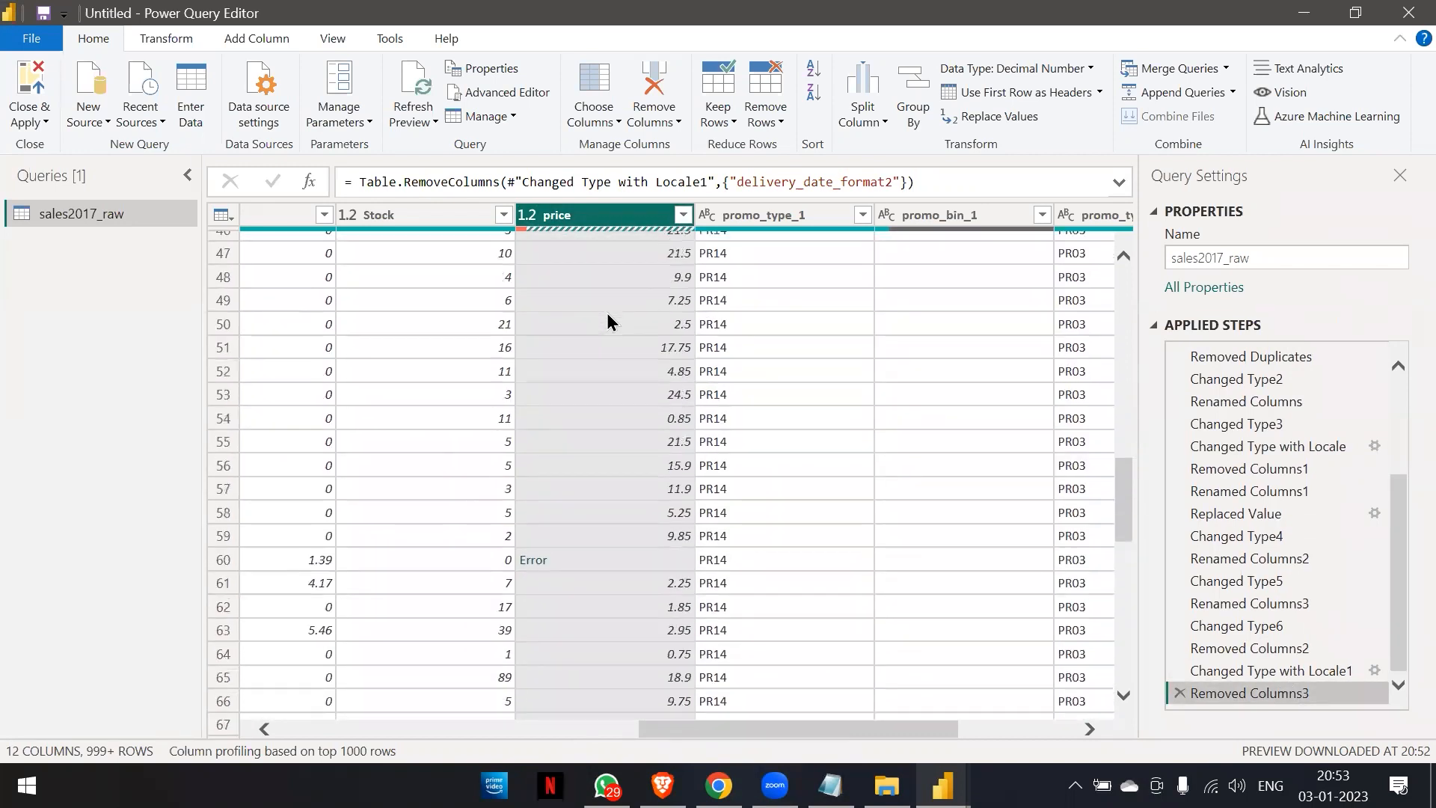
scroll(608, 323, down, 1)
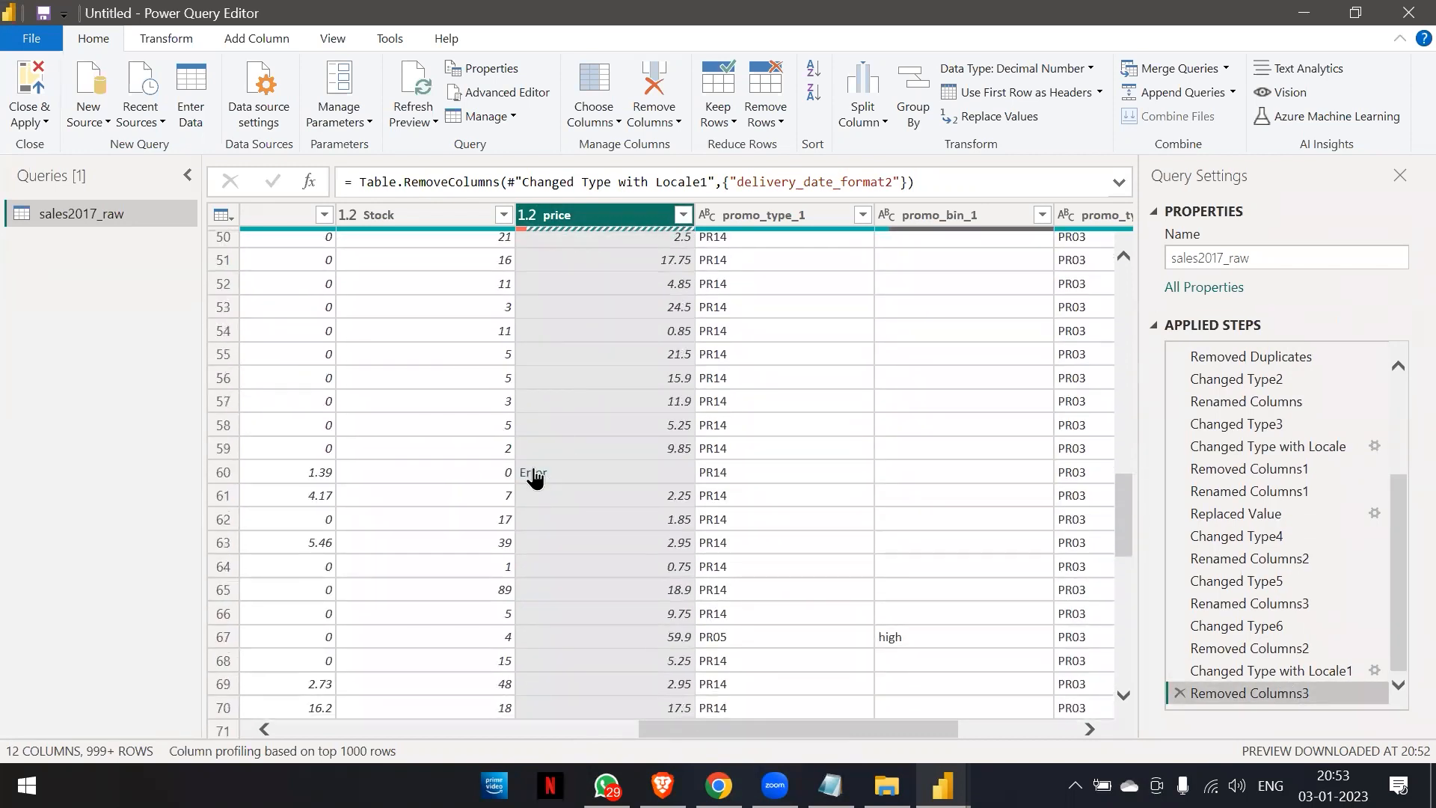
click(526, 216)
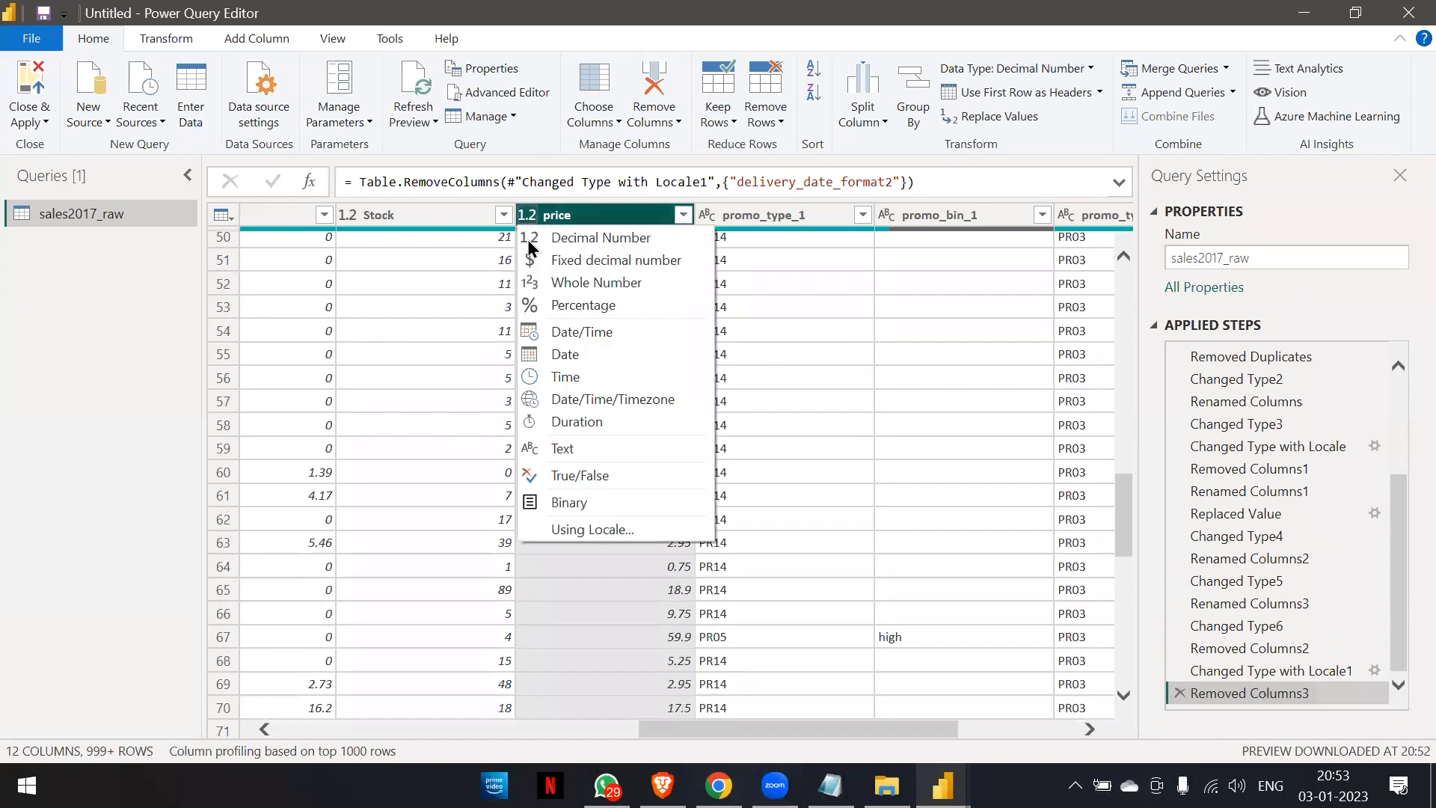
click(562, 448)
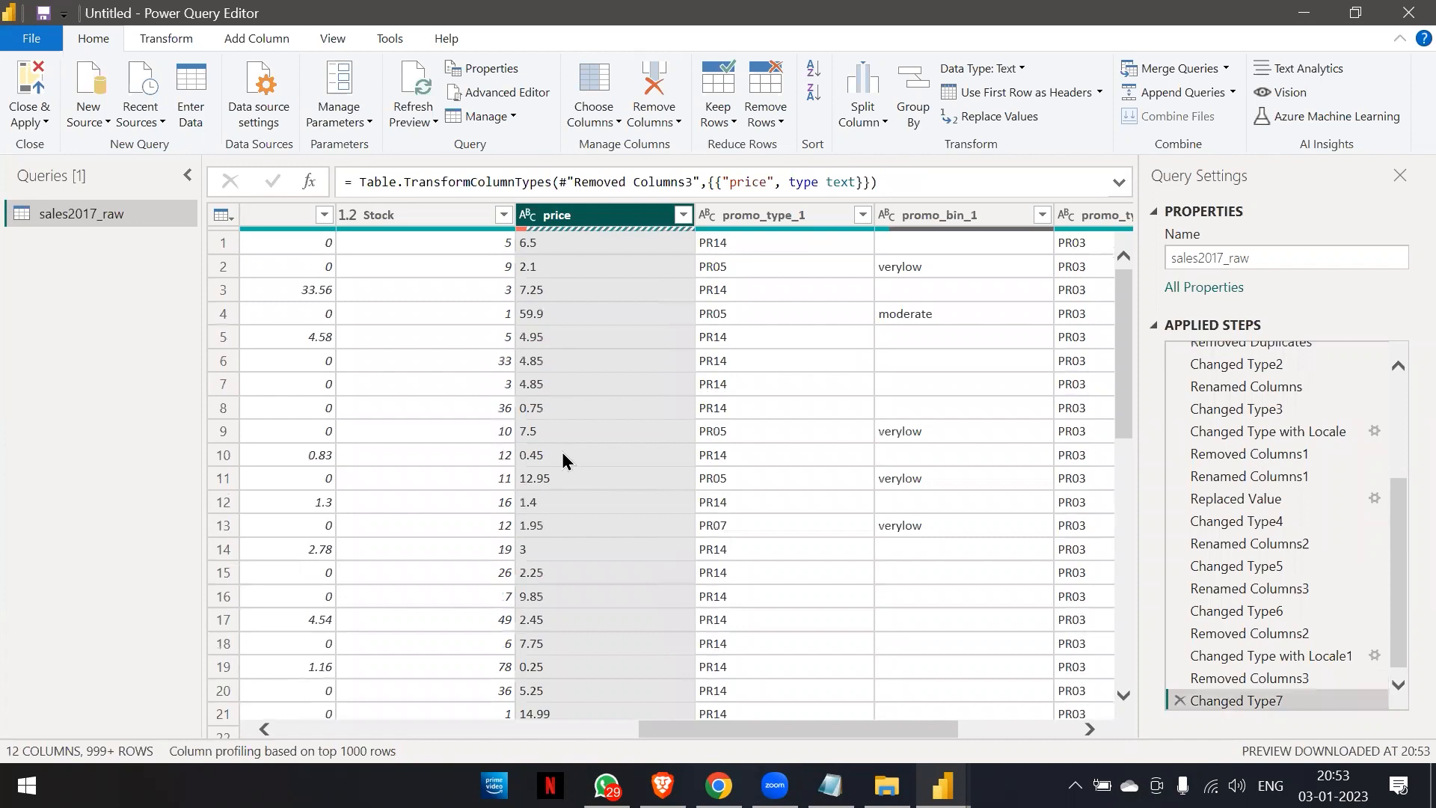
click(526, 216)
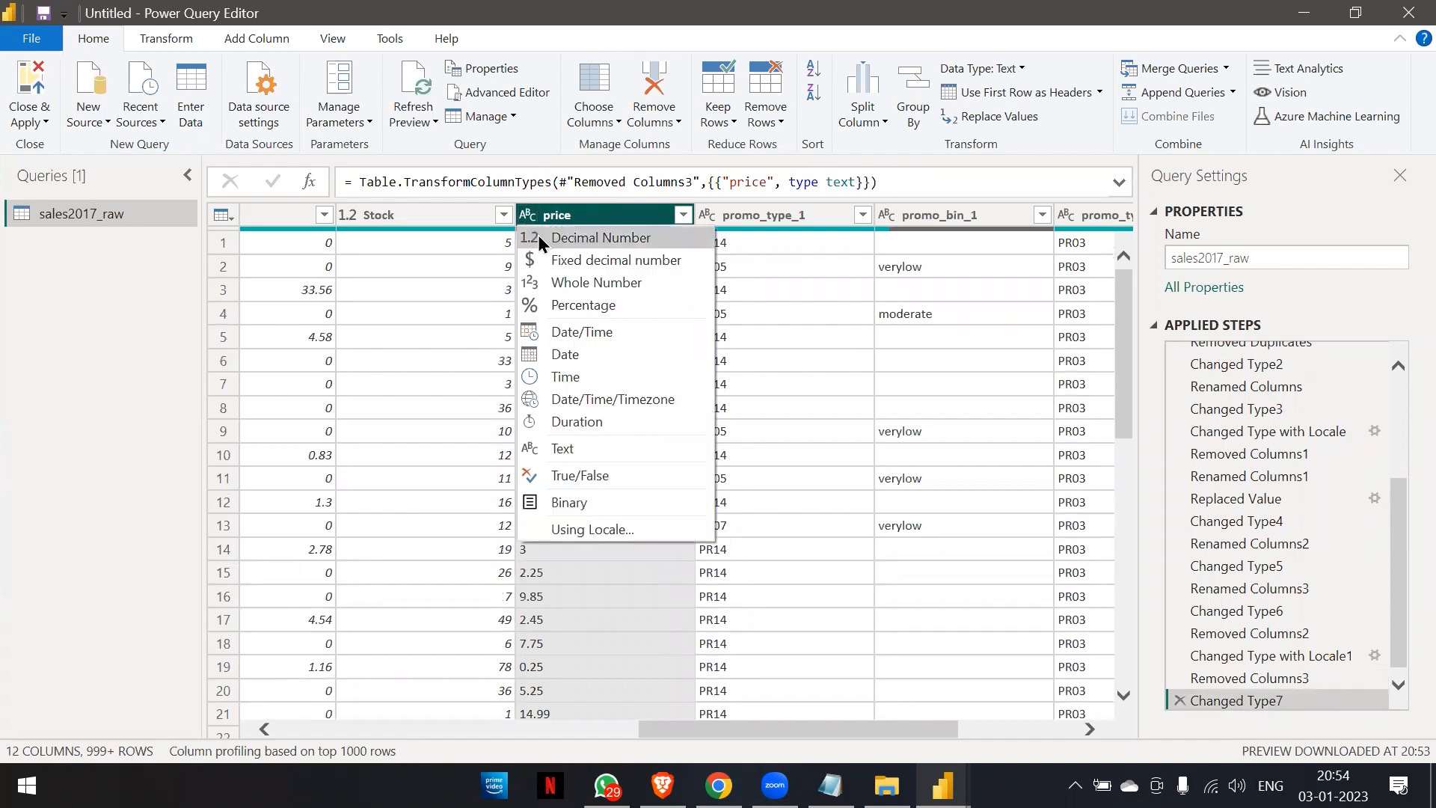
click(537, 236)
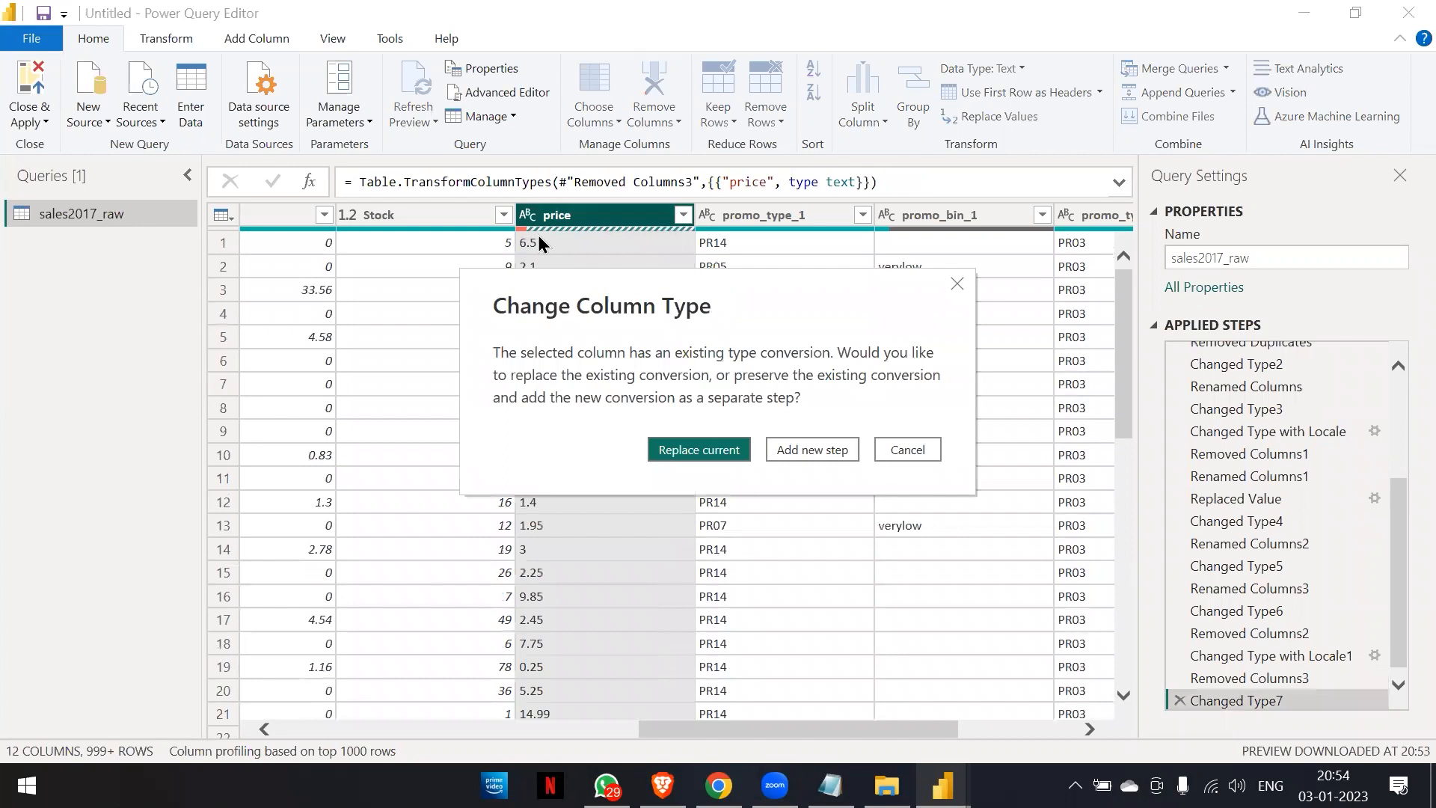
click(899, 450)
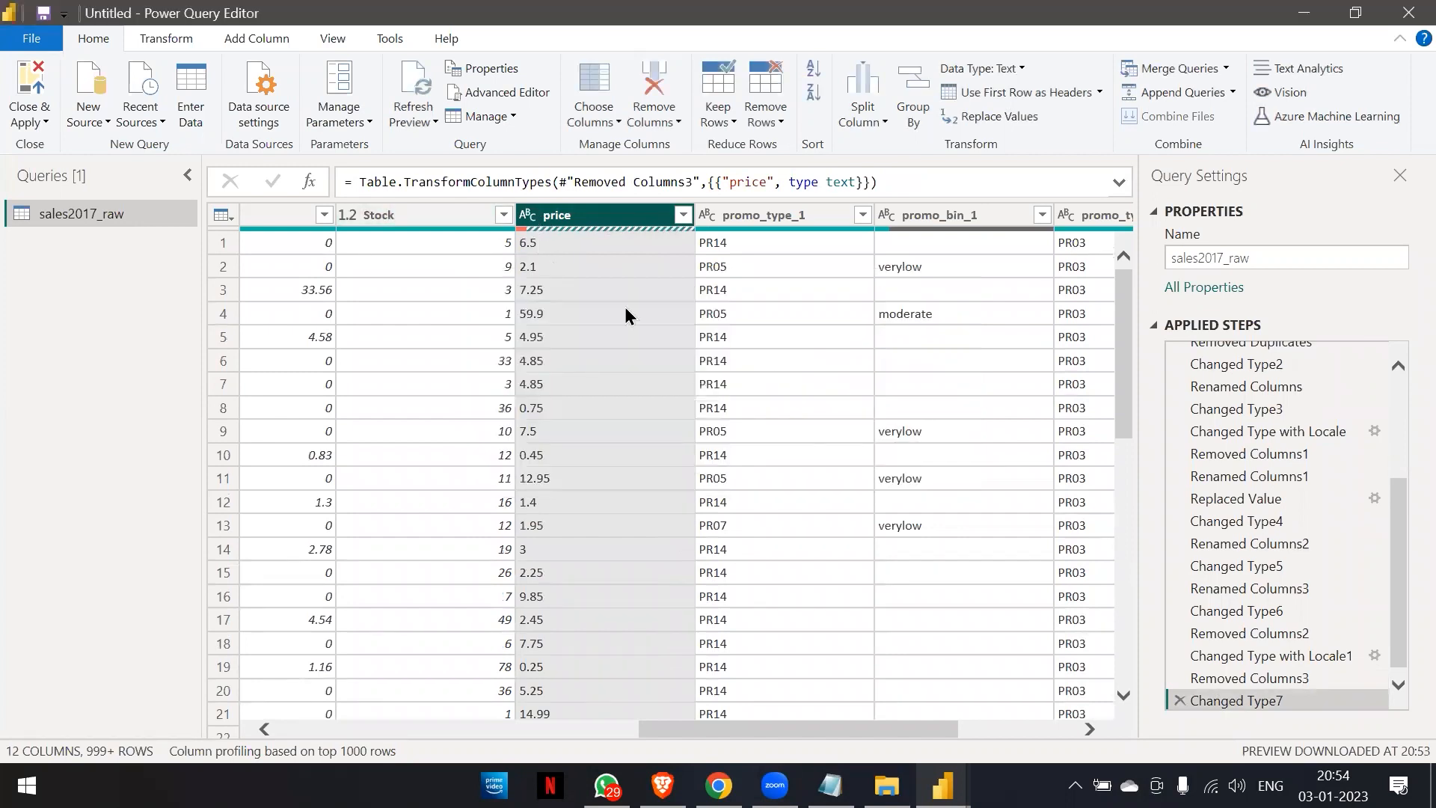
click(1179, 700)
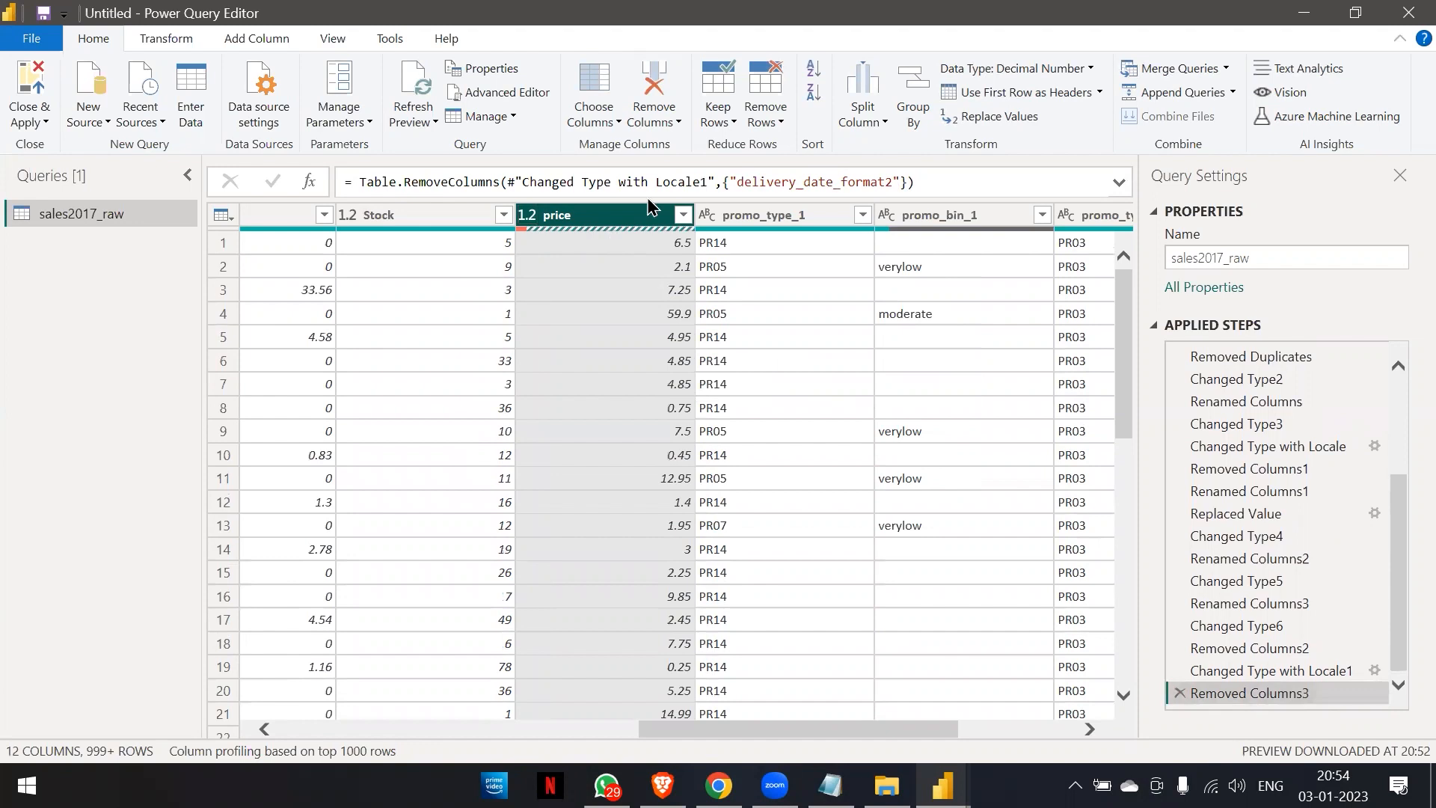
Remove the rows that contain errors in the price column and review the remaining columns.
click(780, 124)
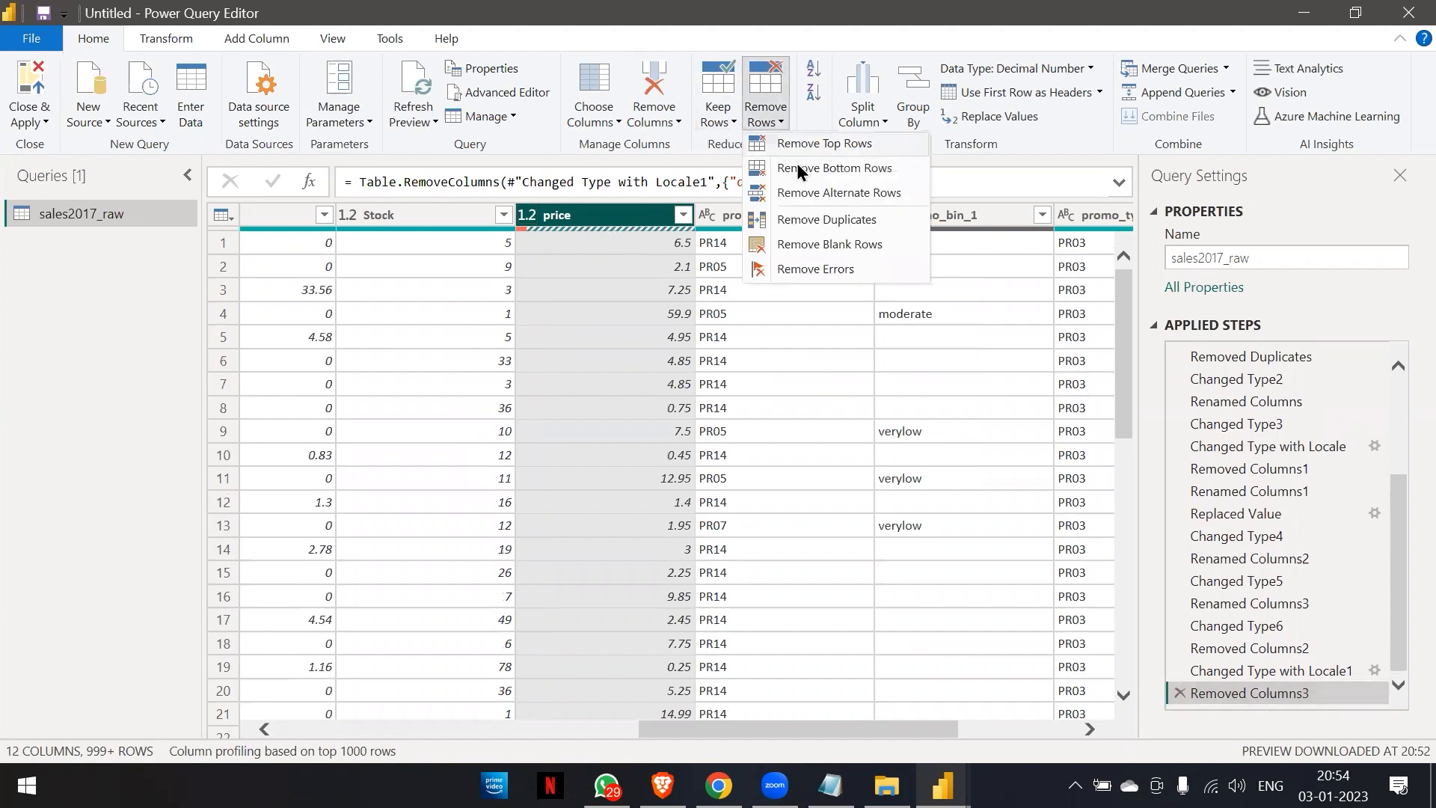
click(801, 269)
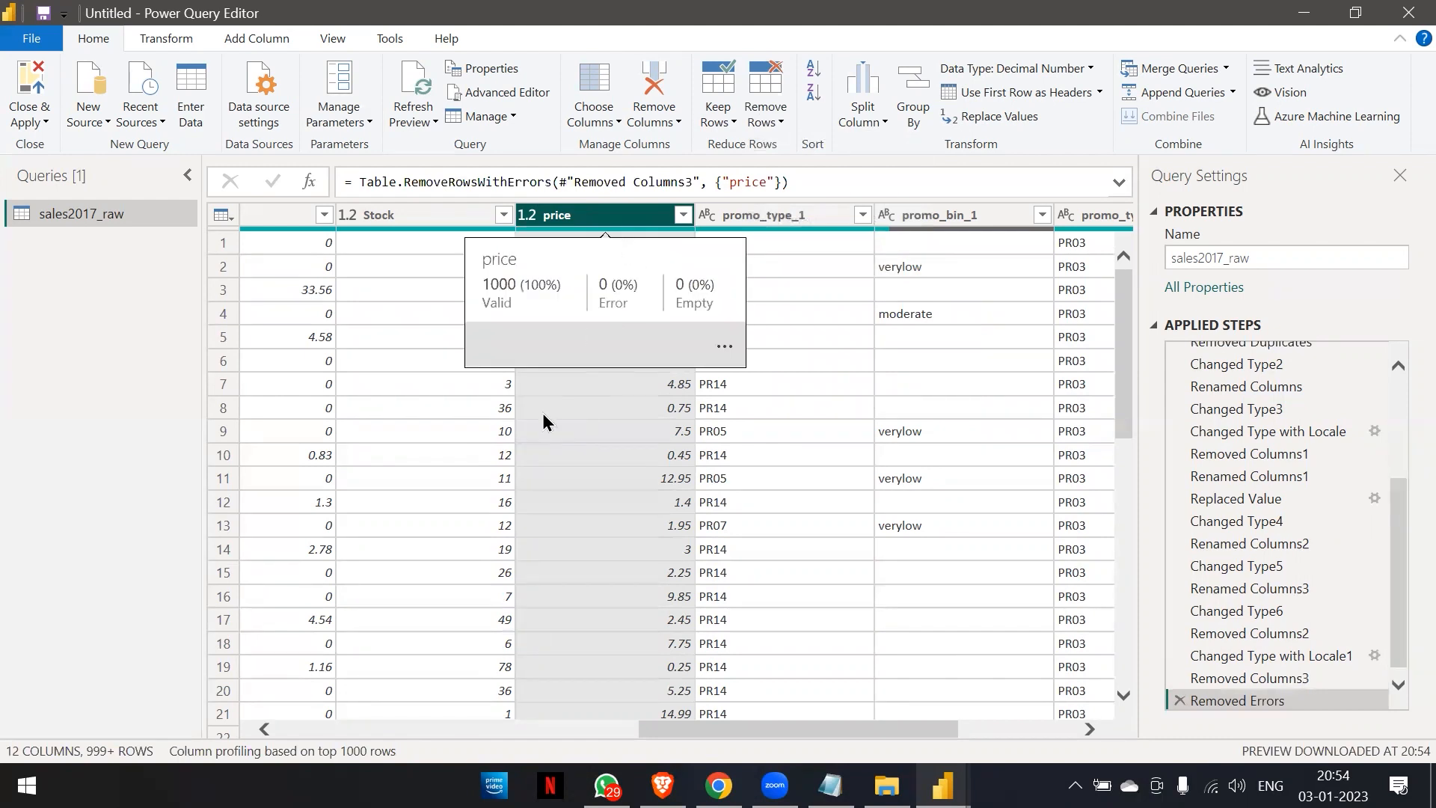
scroll(541, 413, left, 5)
scroll(543, 414, left, 5)
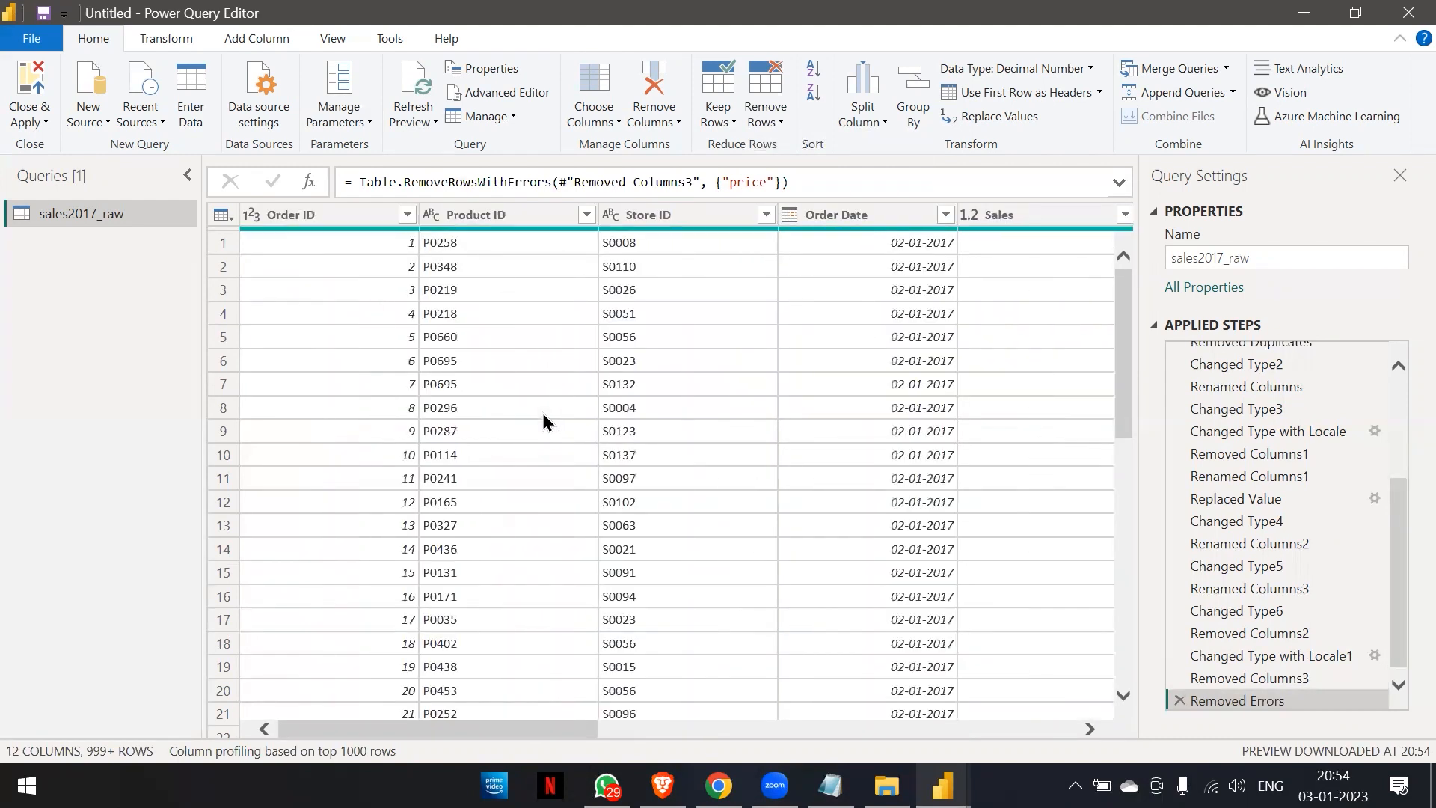
scroll(543, 413, right, 6)
scroll(543, 419, right, 4)
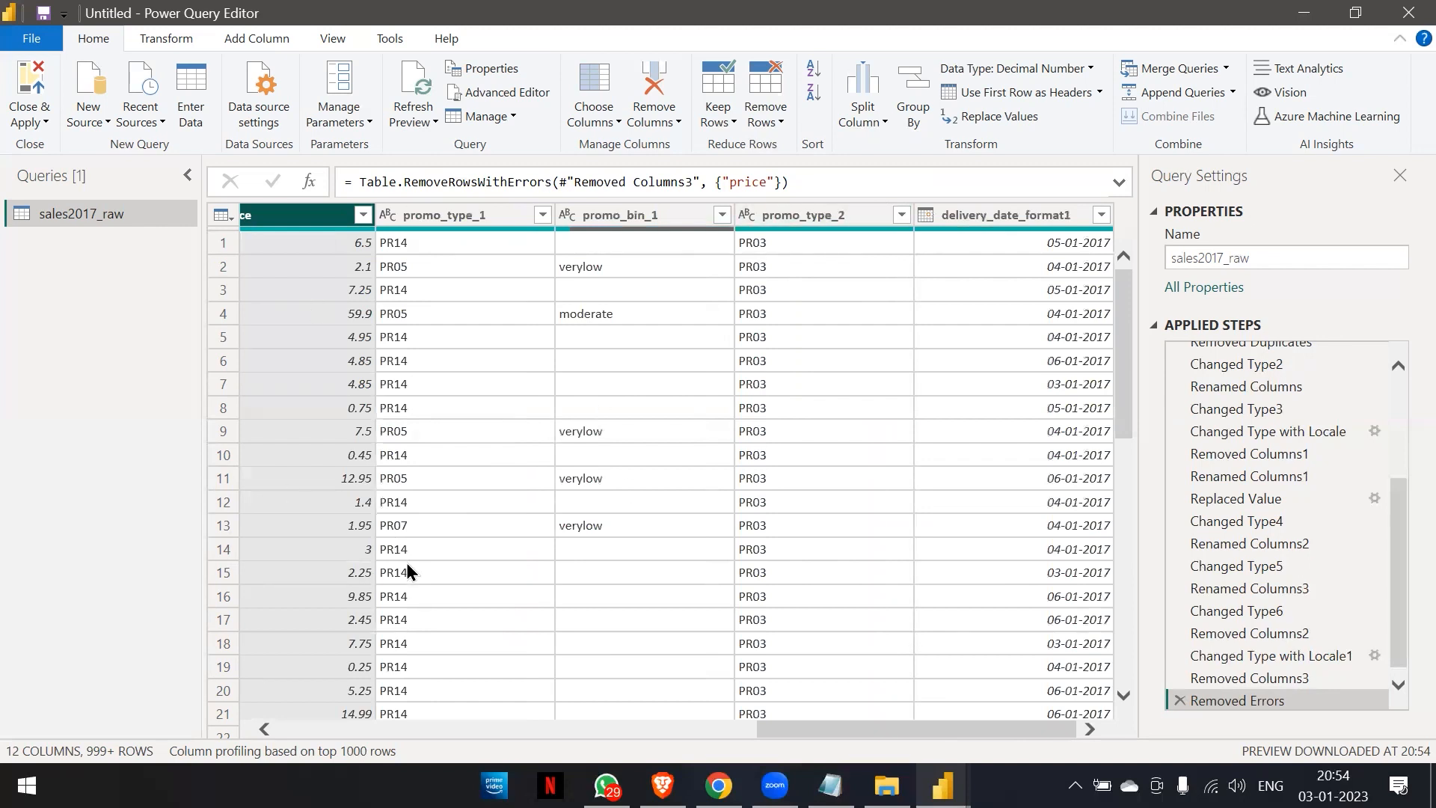
scroll(379, 595, left, 9)
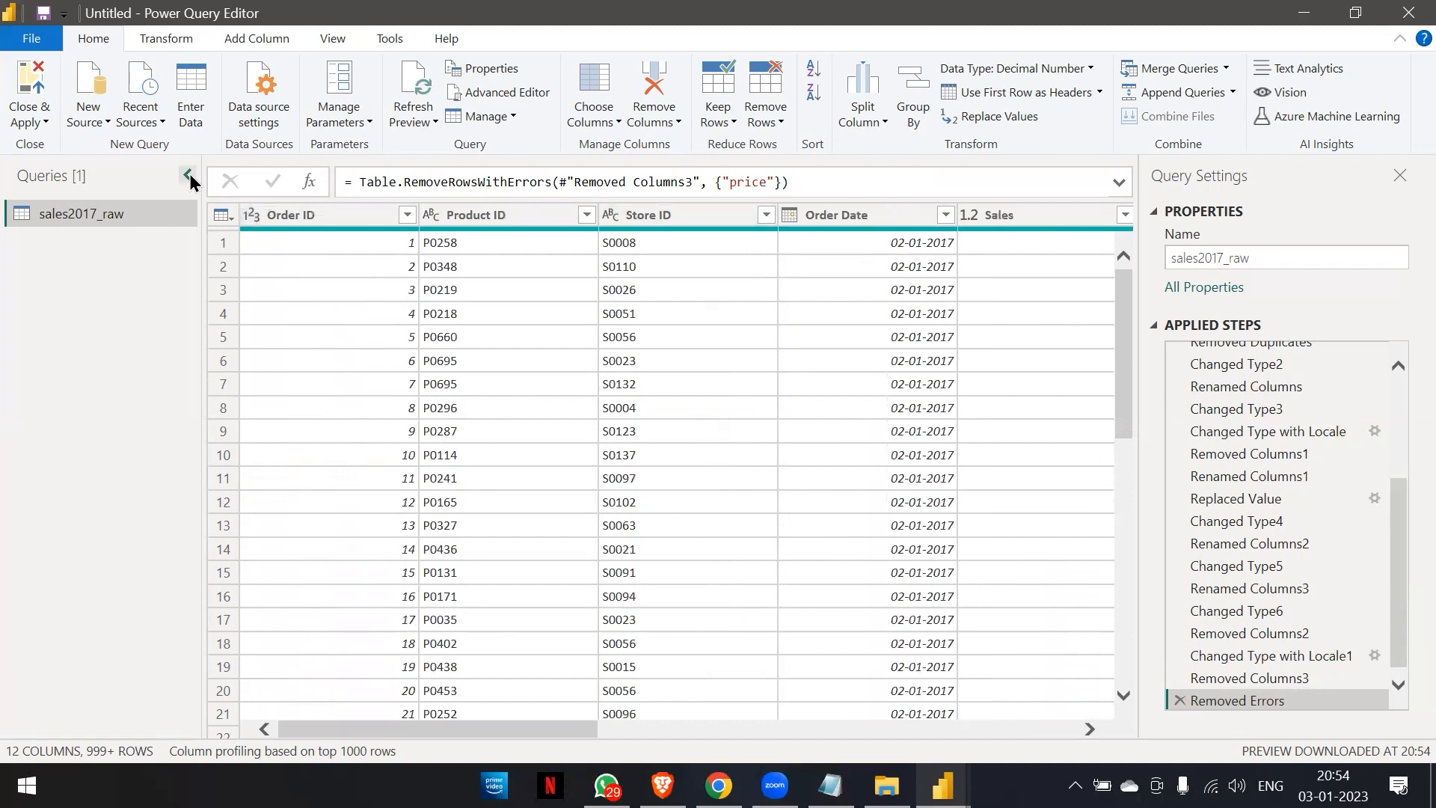
Close Power Query Editor with the changes applied, and switch to the Power BI Desktop report window.
click(581, 120)
scroll(710, 307, left, 7)
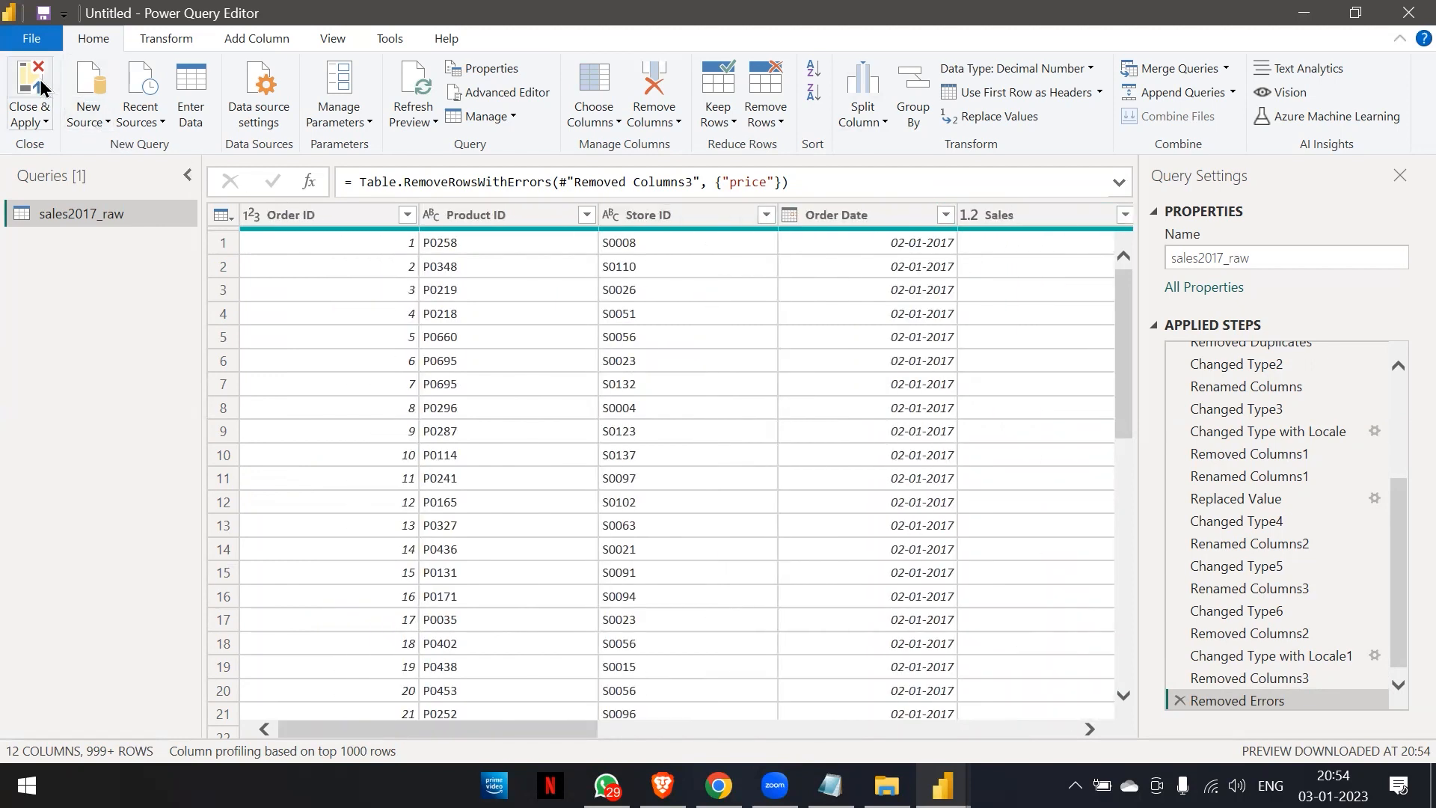
click(37, 86)
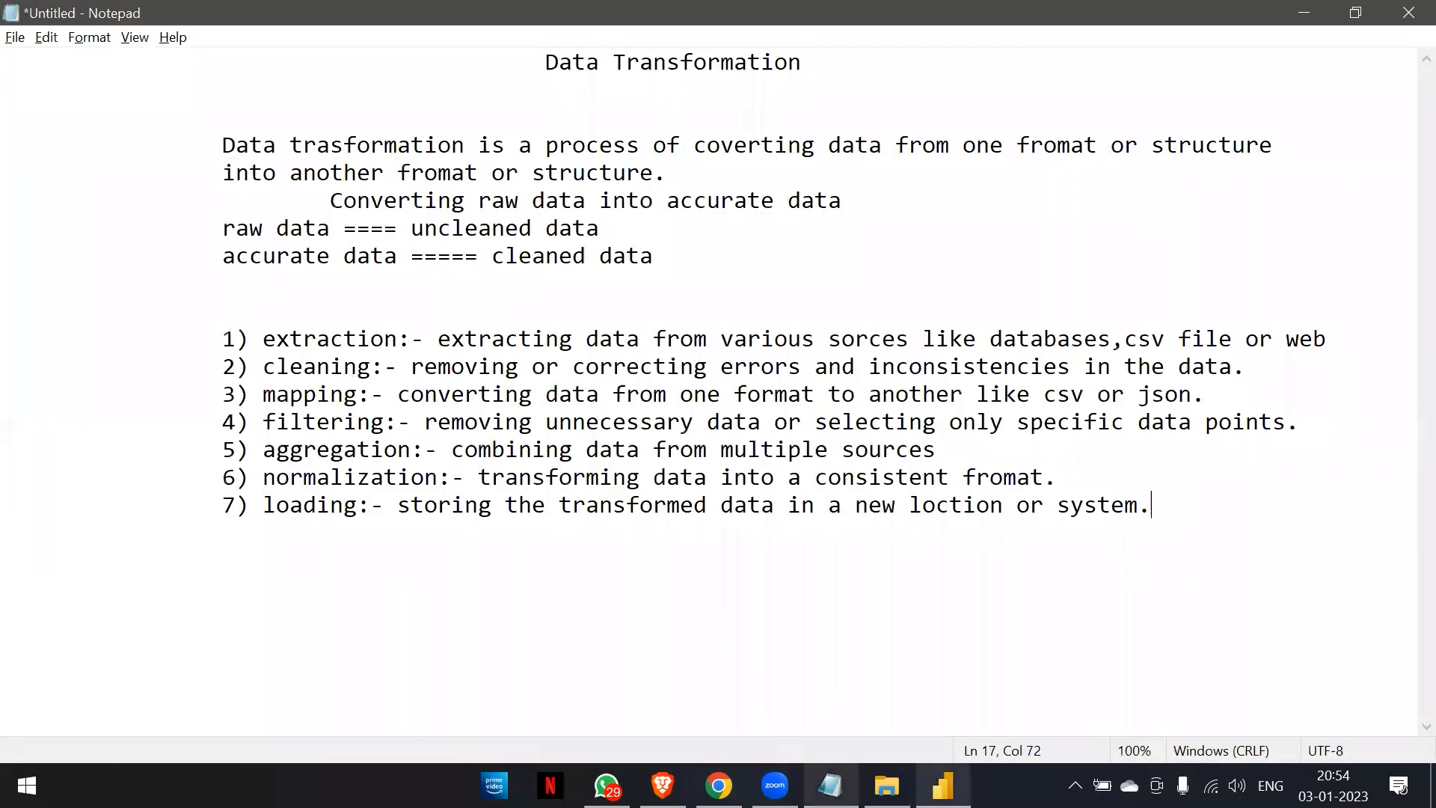
click(943, 785)
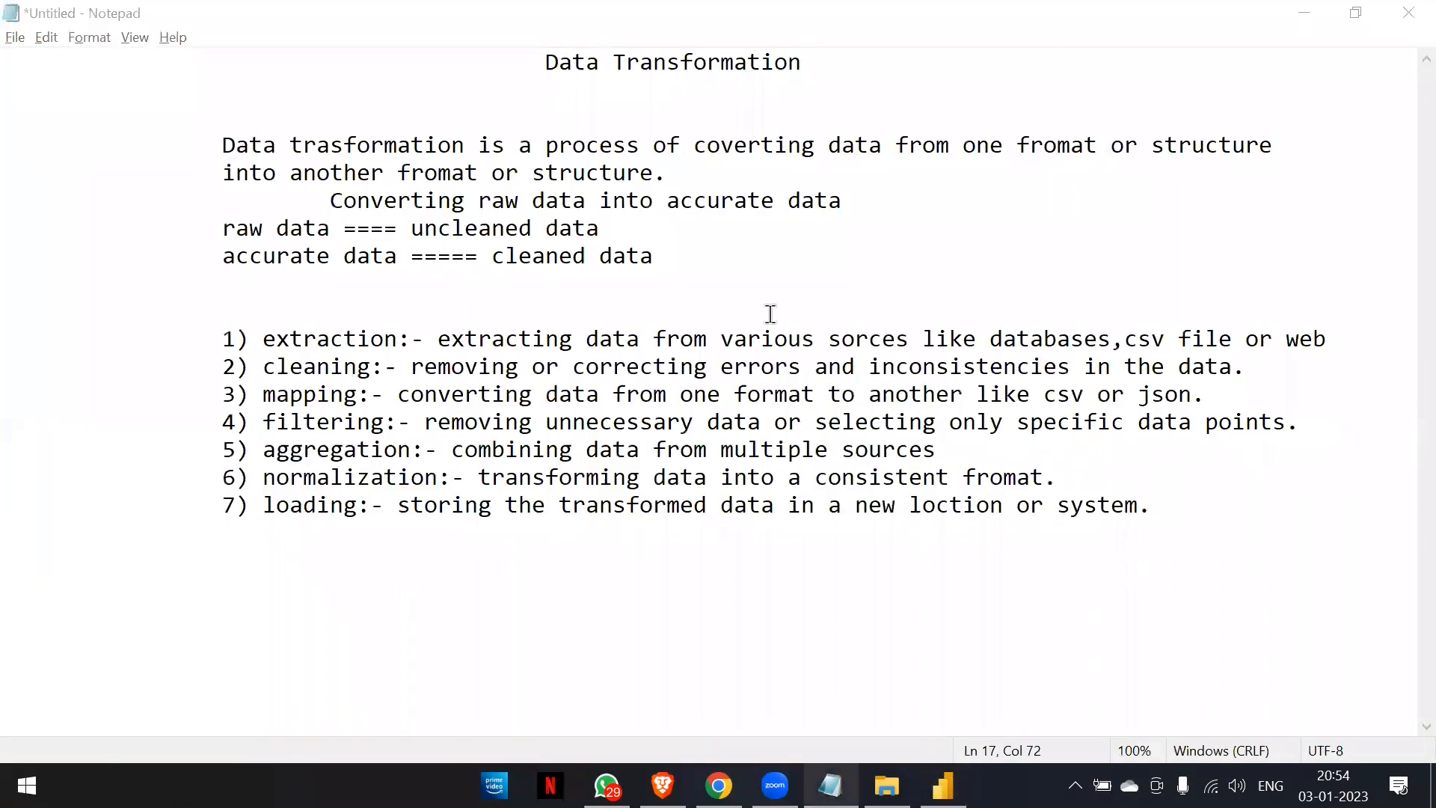
click(957, 781)
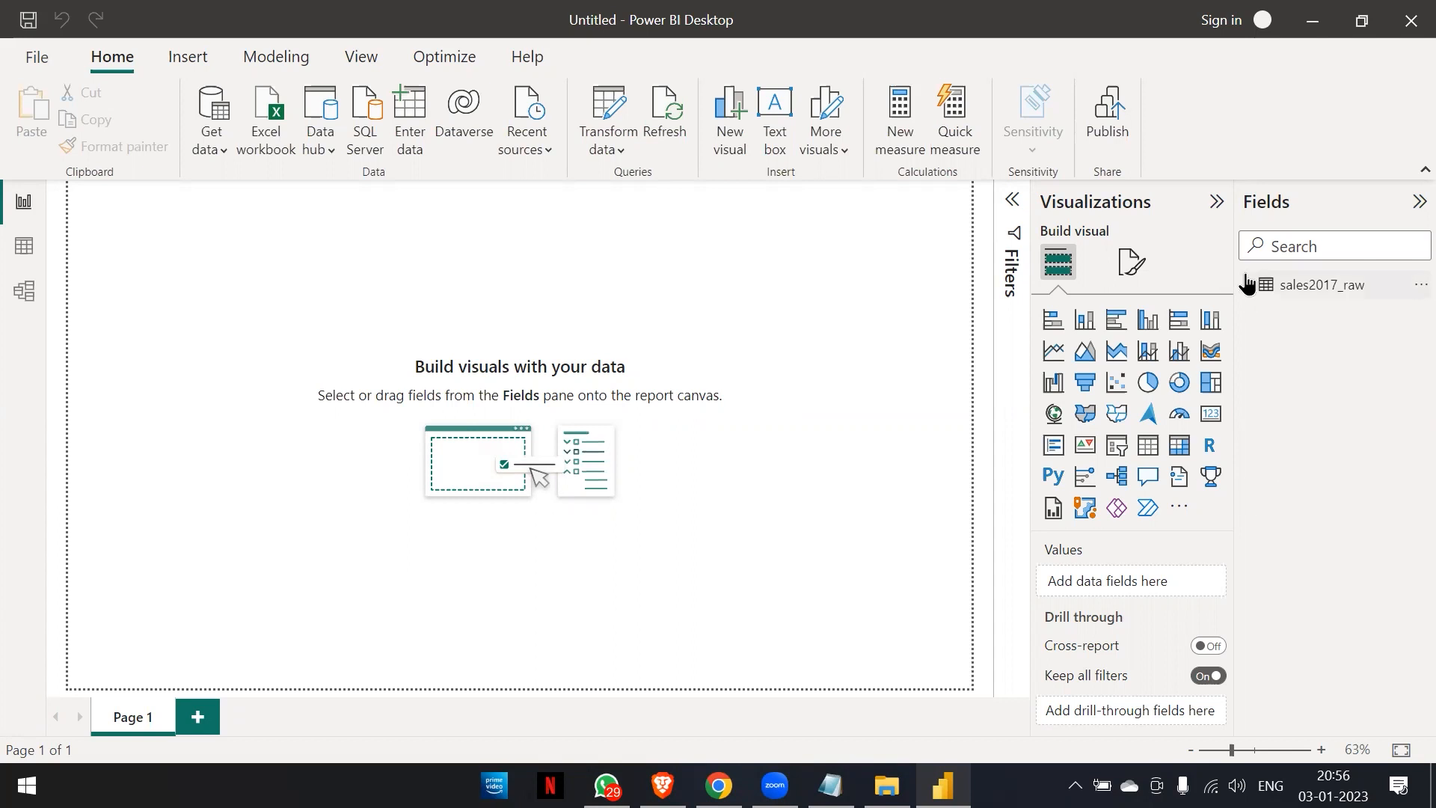
Expand the sales2017_raw table to examine its loaded fields in the report view.
click(1274, 290)
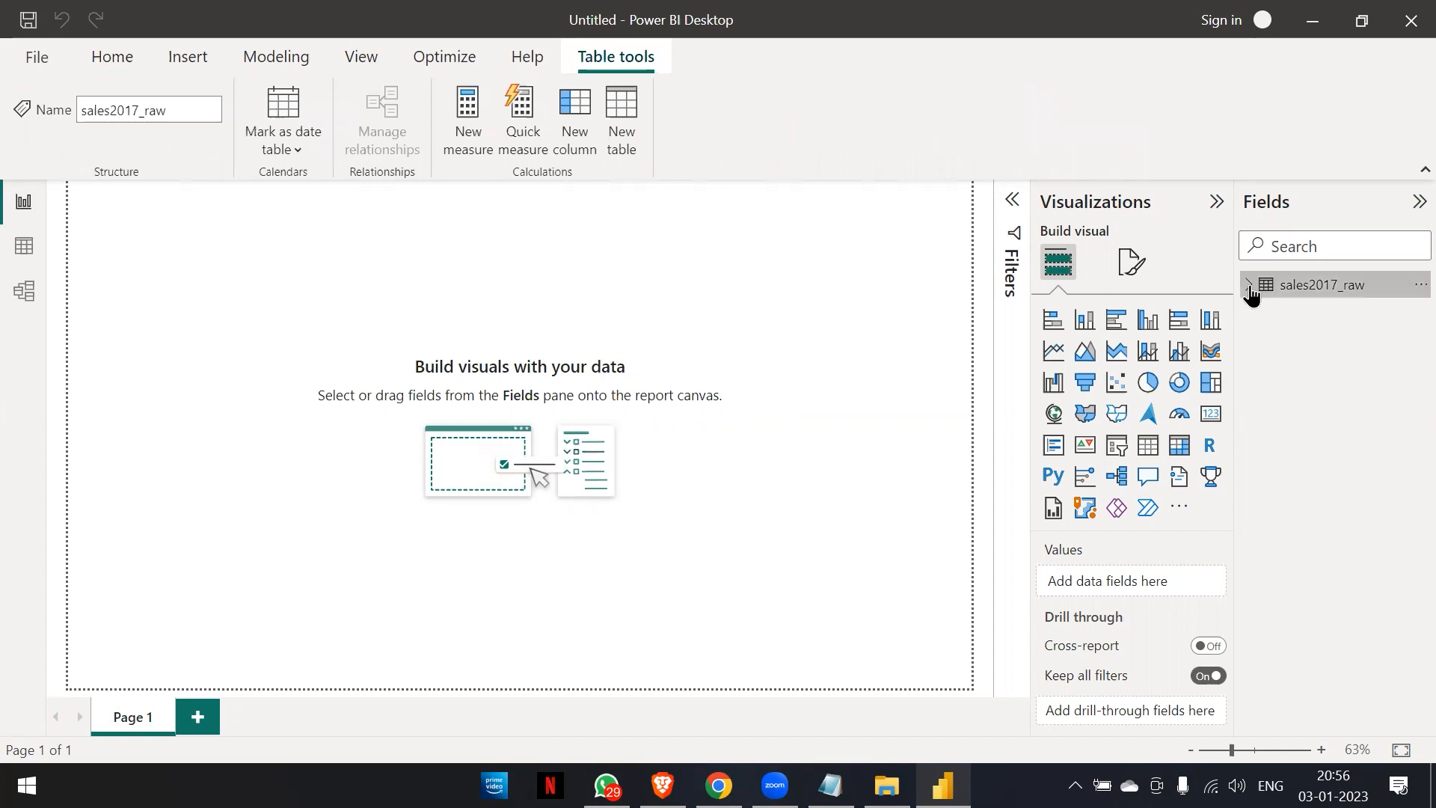
click(1249, 290)
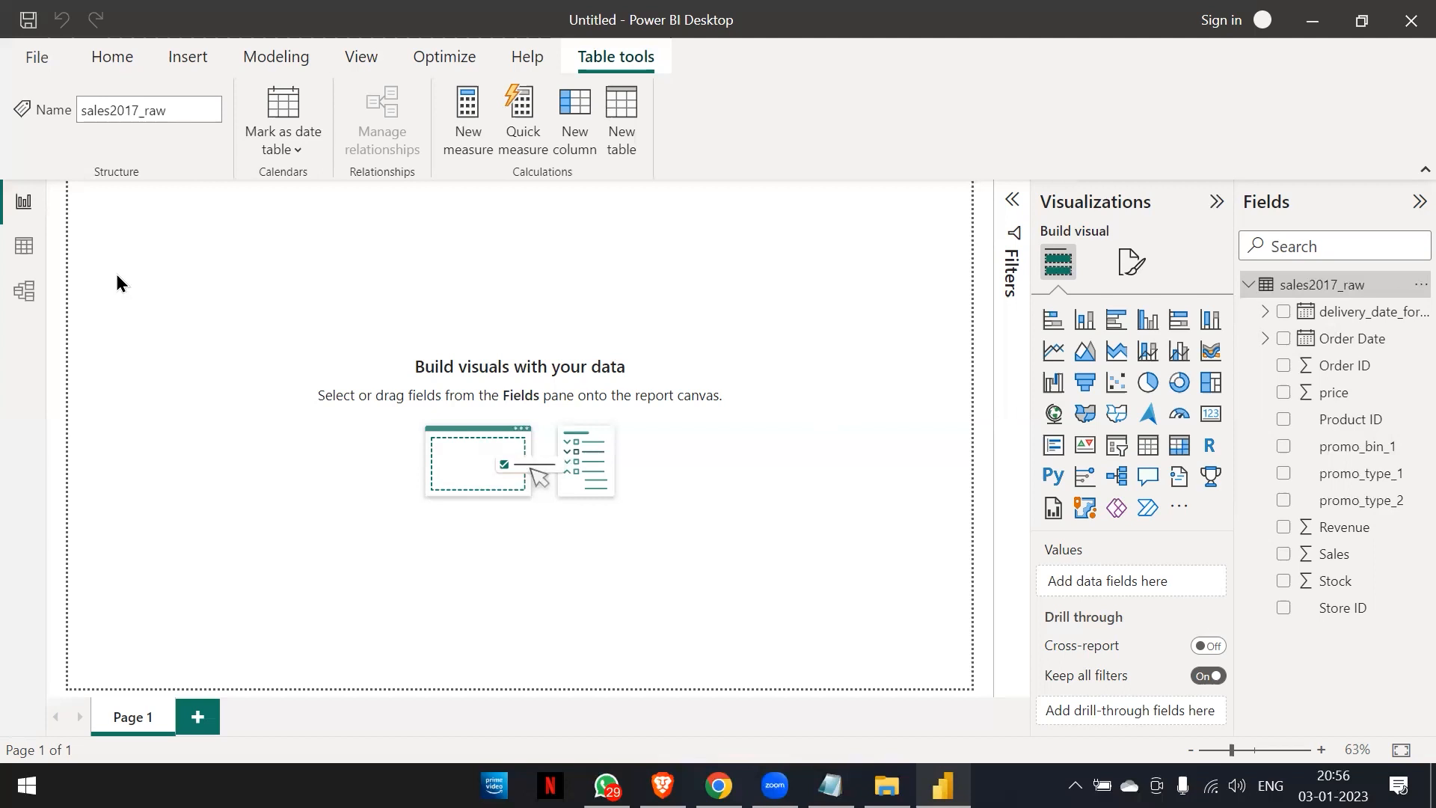
click(26, 215)
click(19, 212)
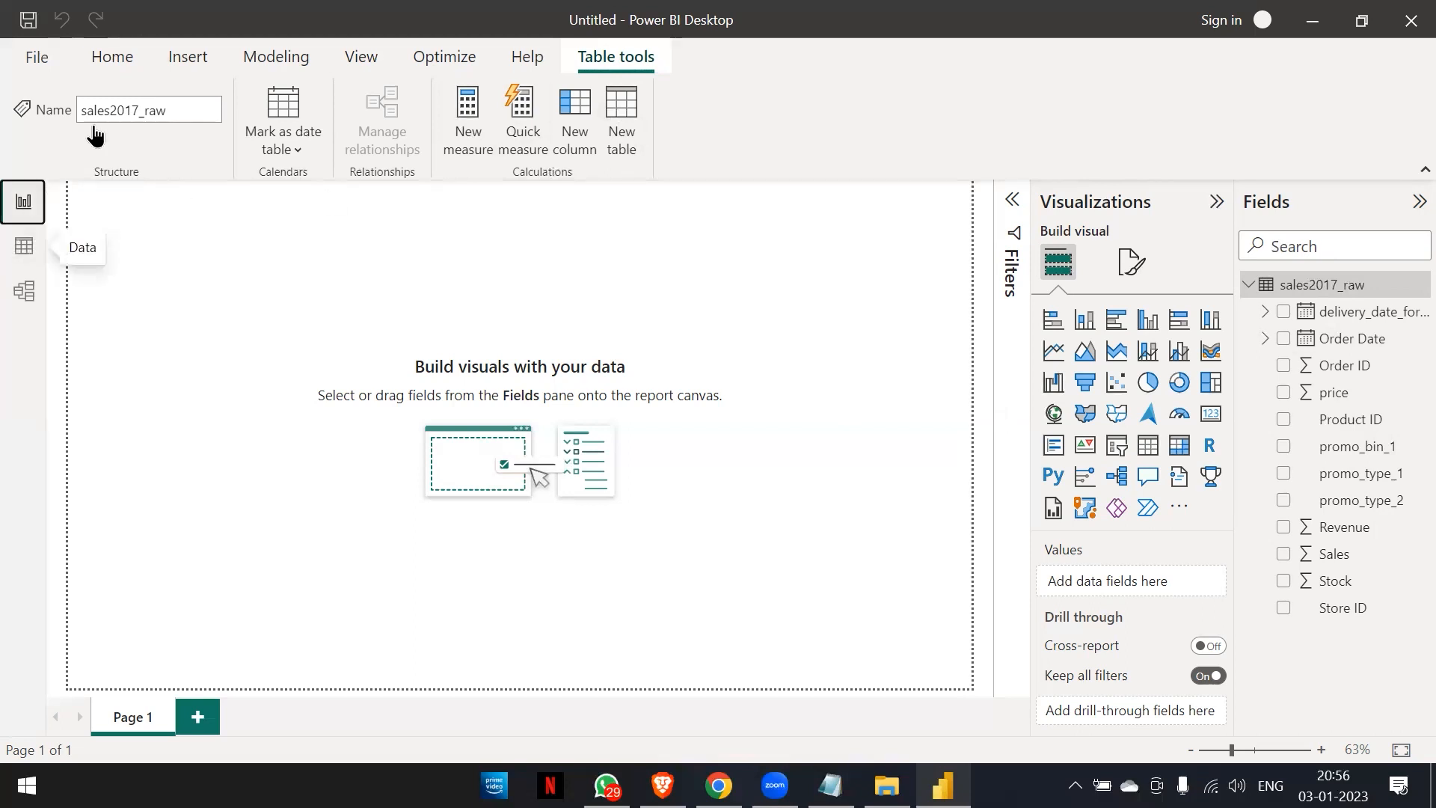
Reopen the sales2017_raw query in Power Query Editor and review its cleaned rows.
click(124, 62)
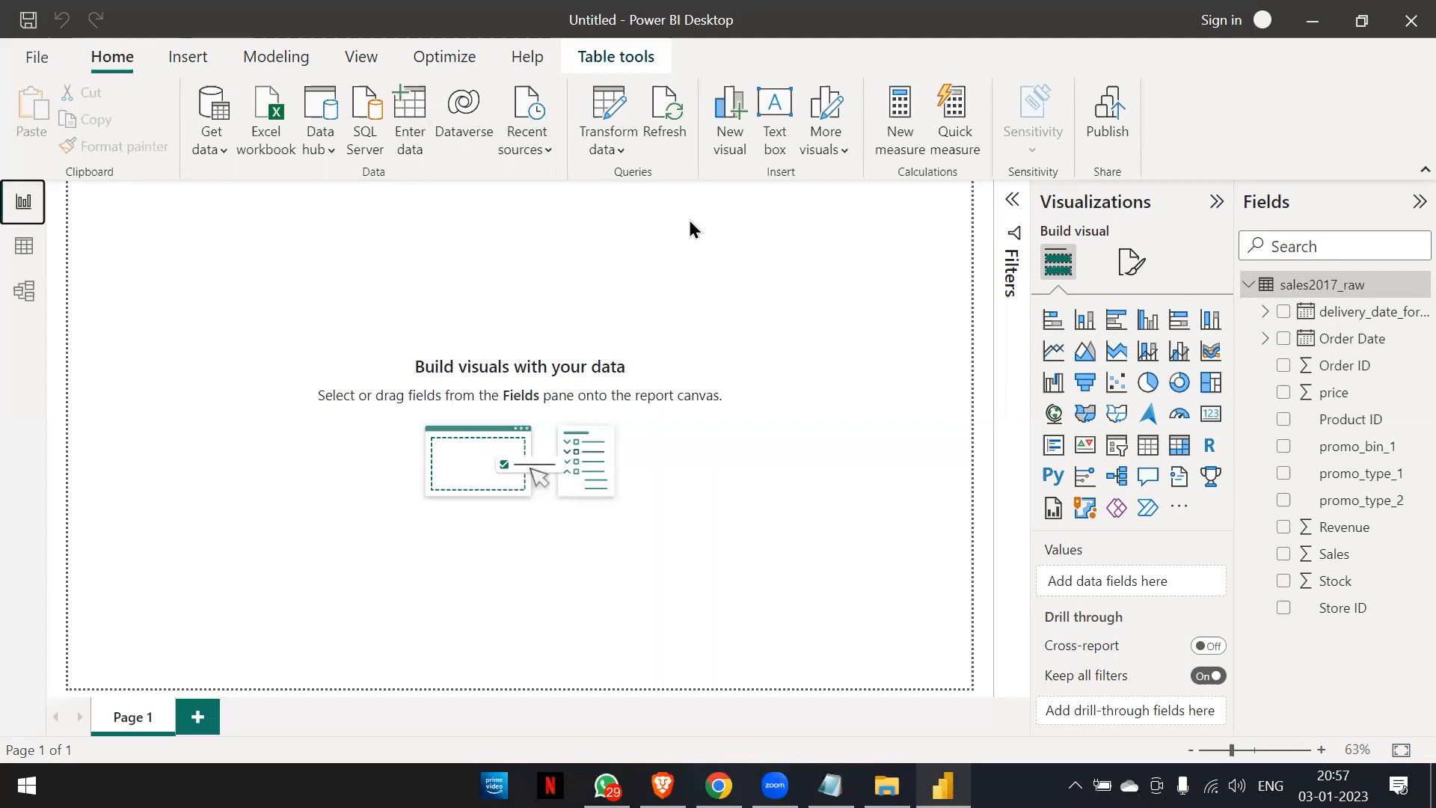
click(607, 112)
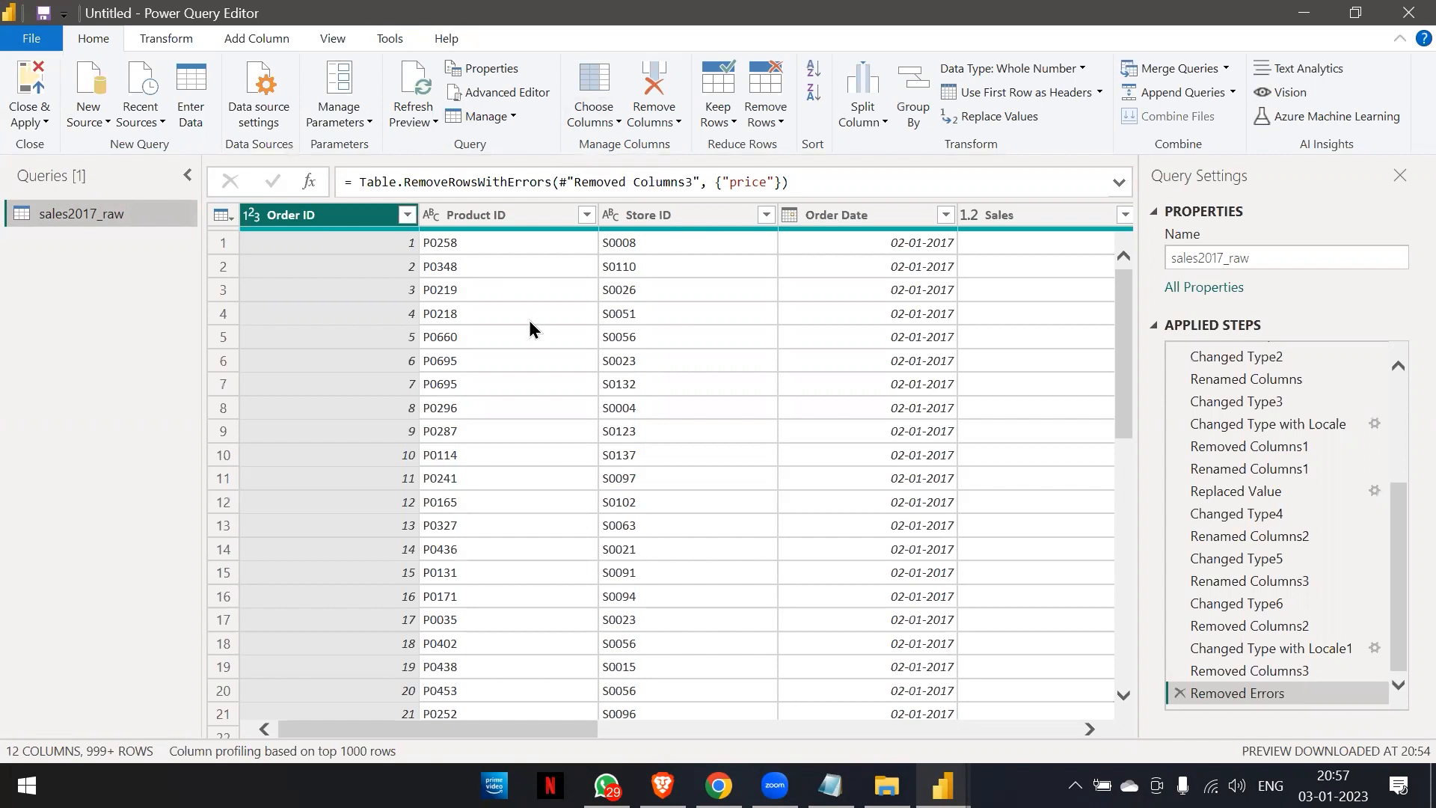
scroll(529, 327, down, 10)
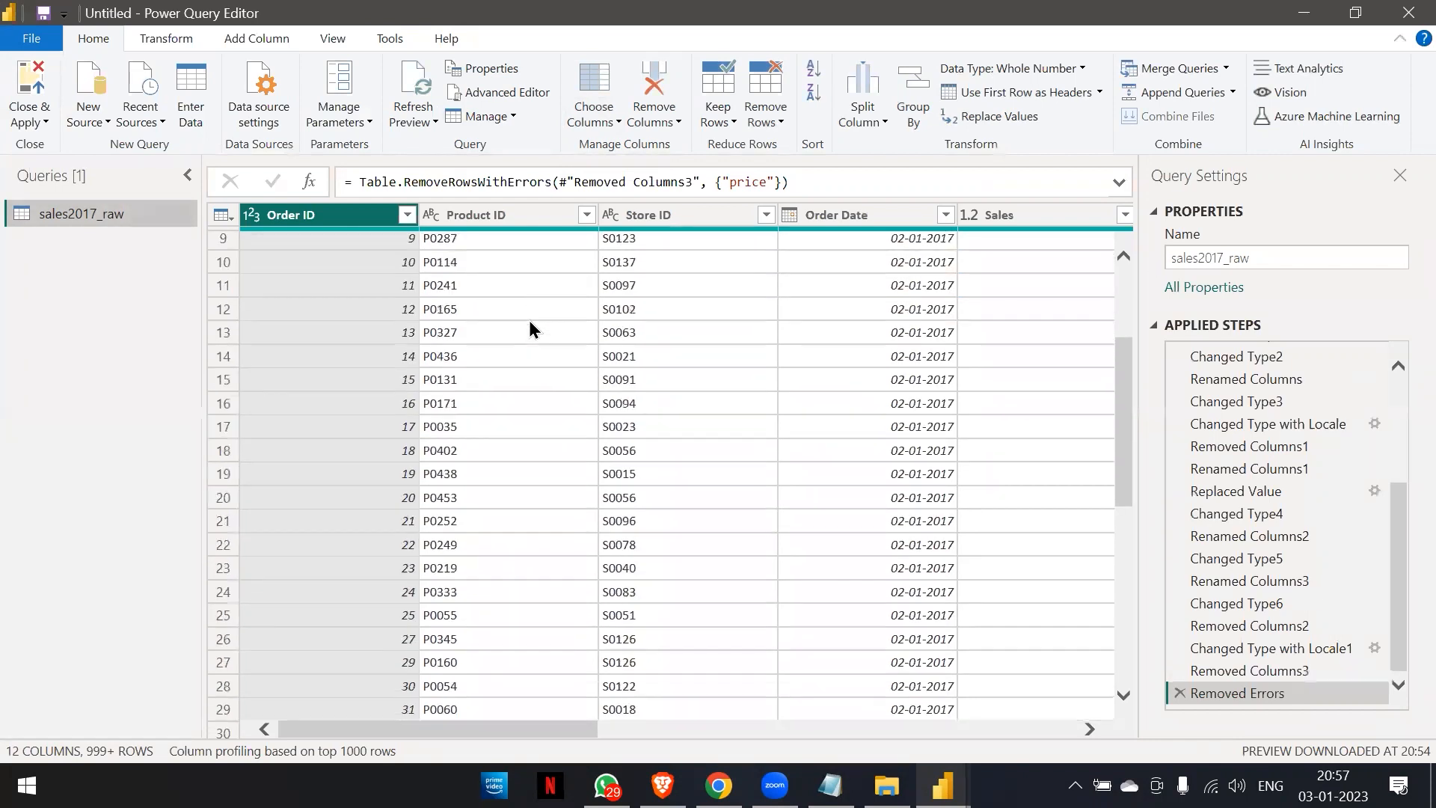
scroll(528, 329, down, 8)
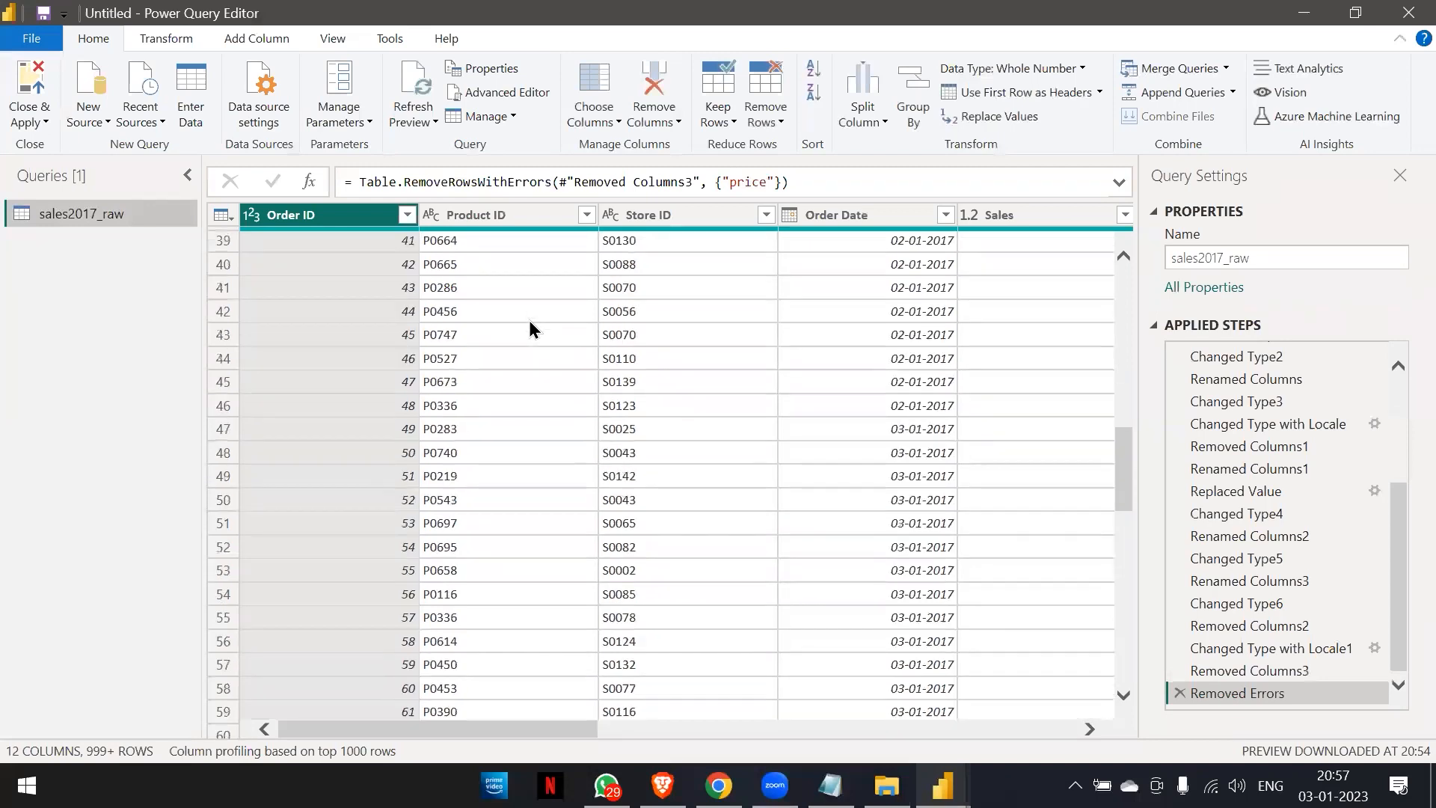
scroll(530, 329, up, 12)
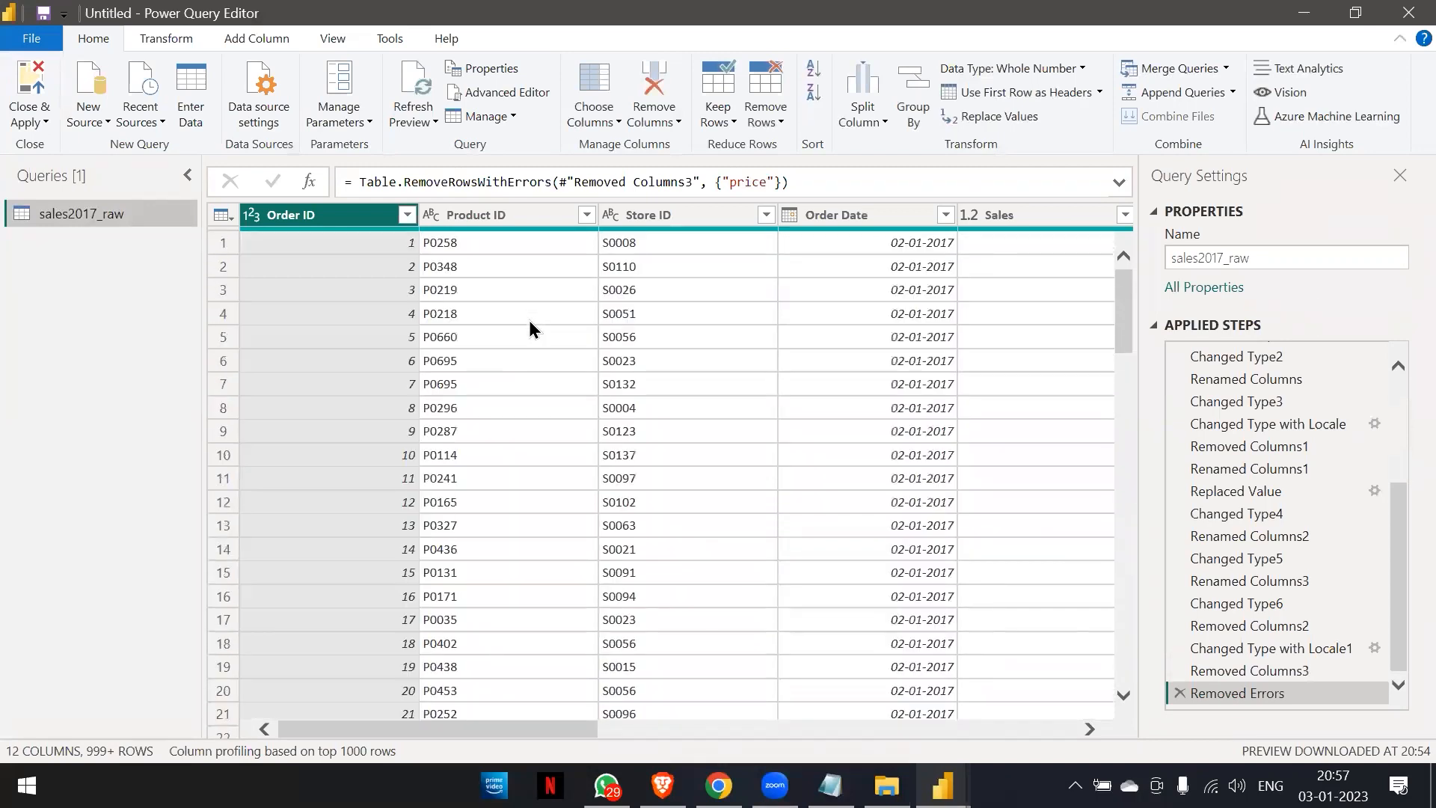